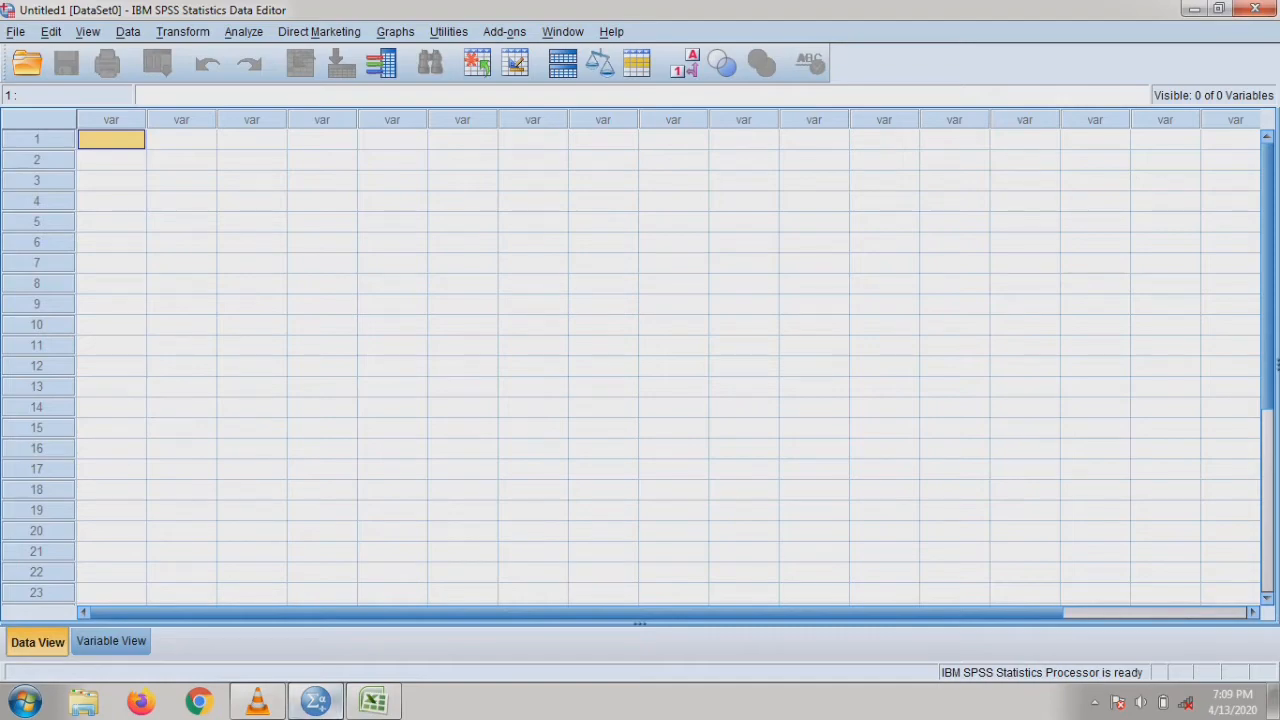
left_click(316, 700)
left_click(316, 700)
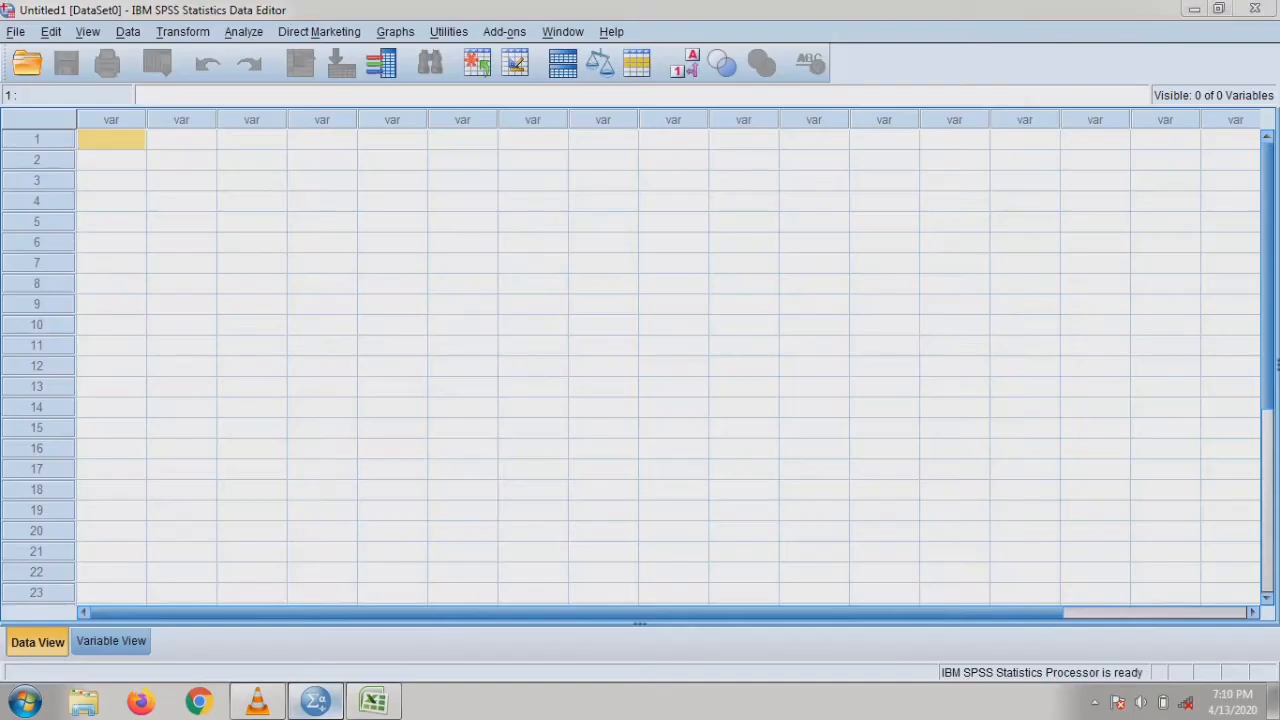
right_click(316, 700)
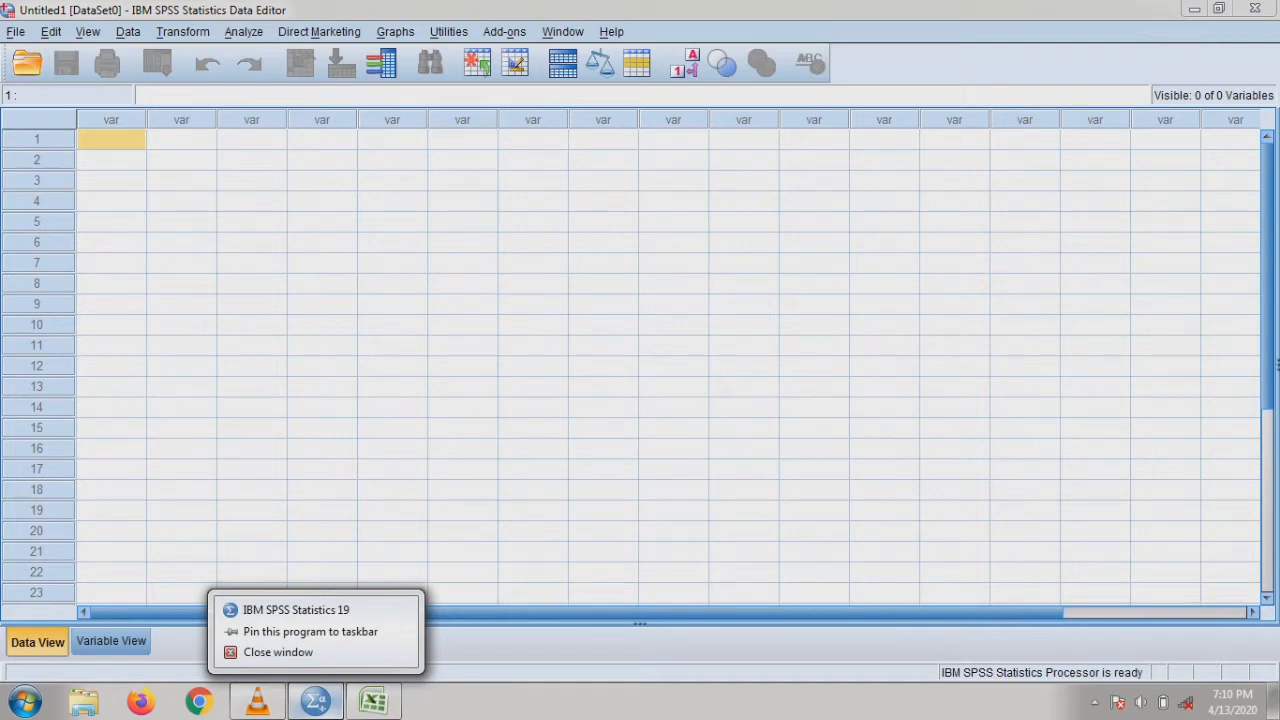
left_click(251, 160)
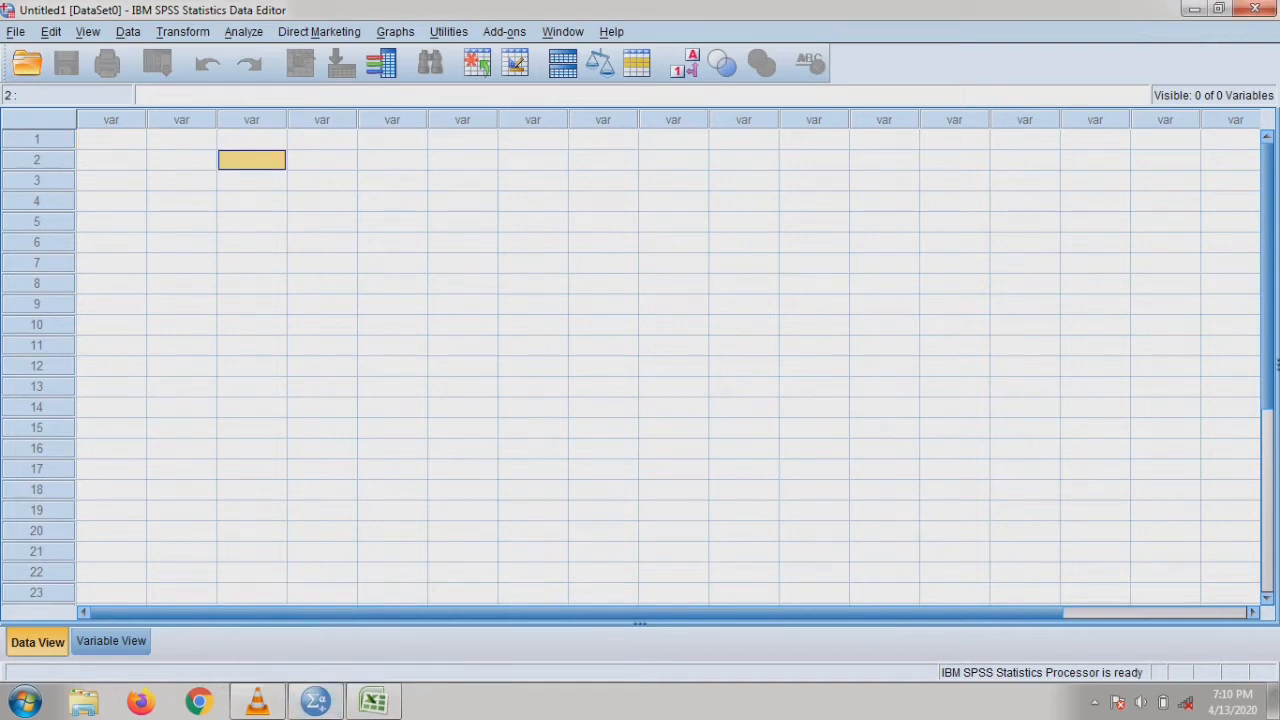
left_click(111, 140)
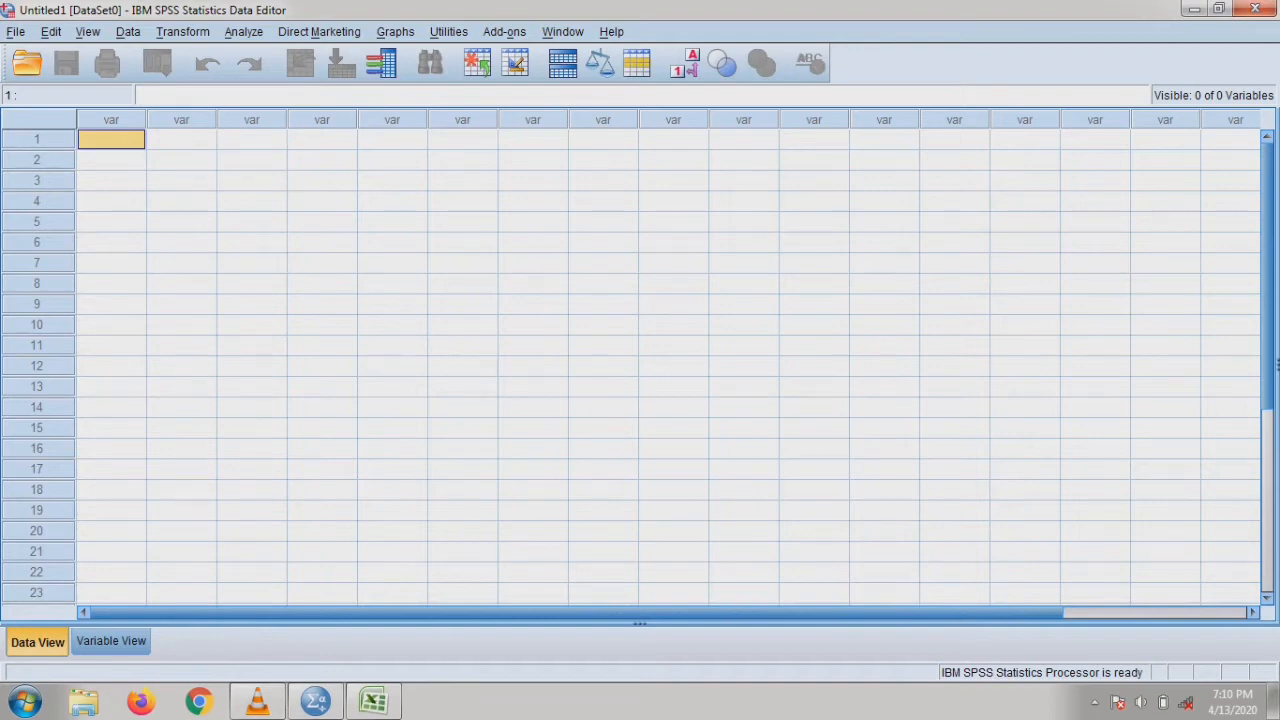
Switch to the olaaaahdataaa workbook in Excel, maximized, and insert a new blank worksheet.
left_click(373, 700)
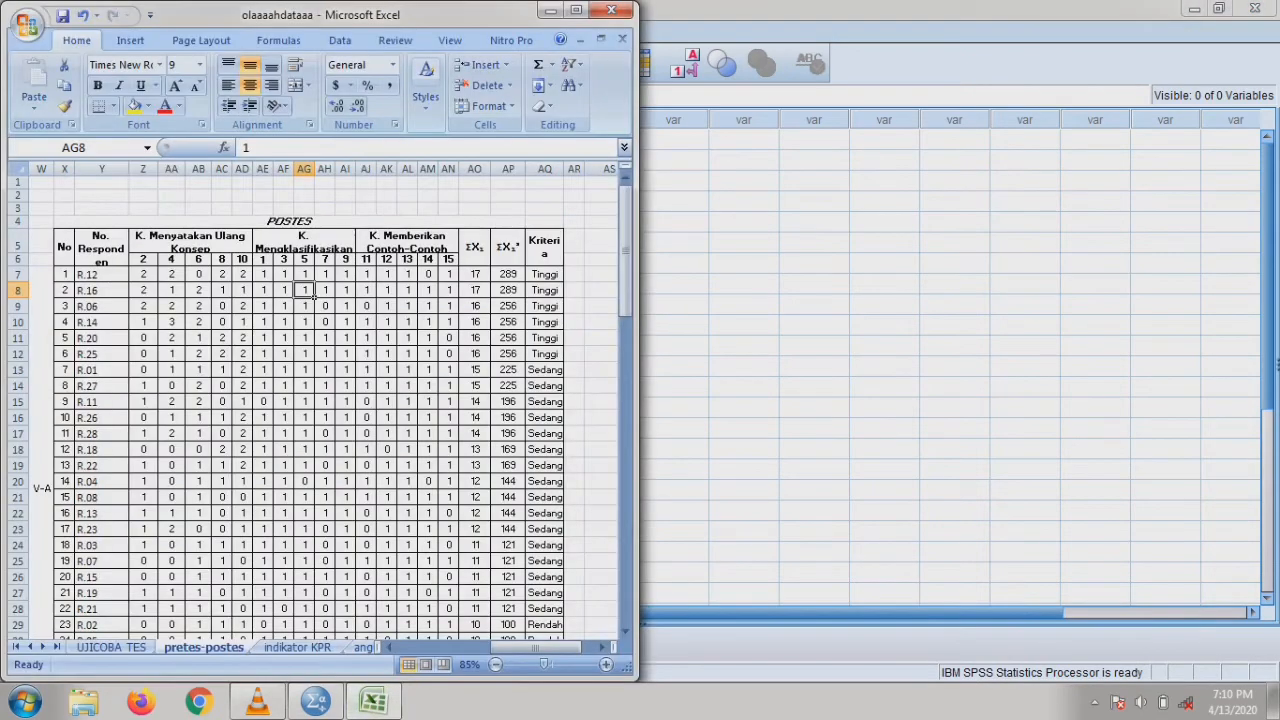
left_click(577, 10)
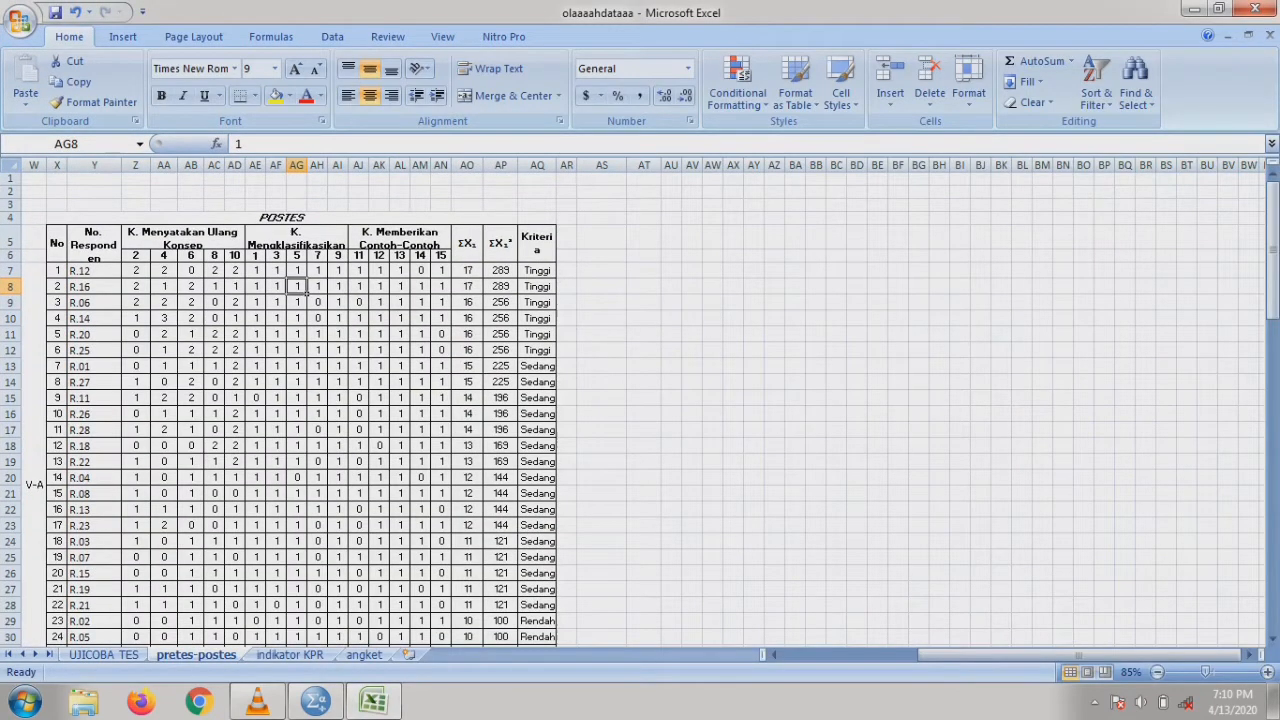
left_click(408, 654)
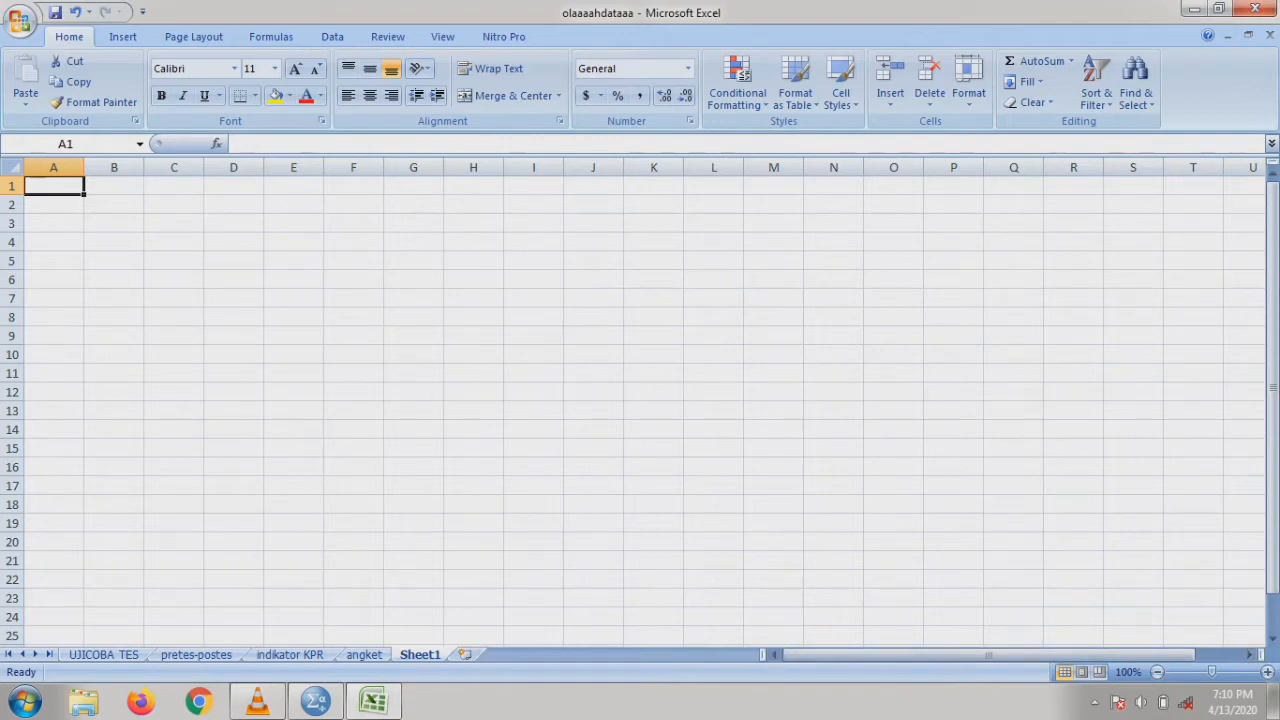
left_click(12, 205)
left_click(114, 205)
left_click(114, 280)
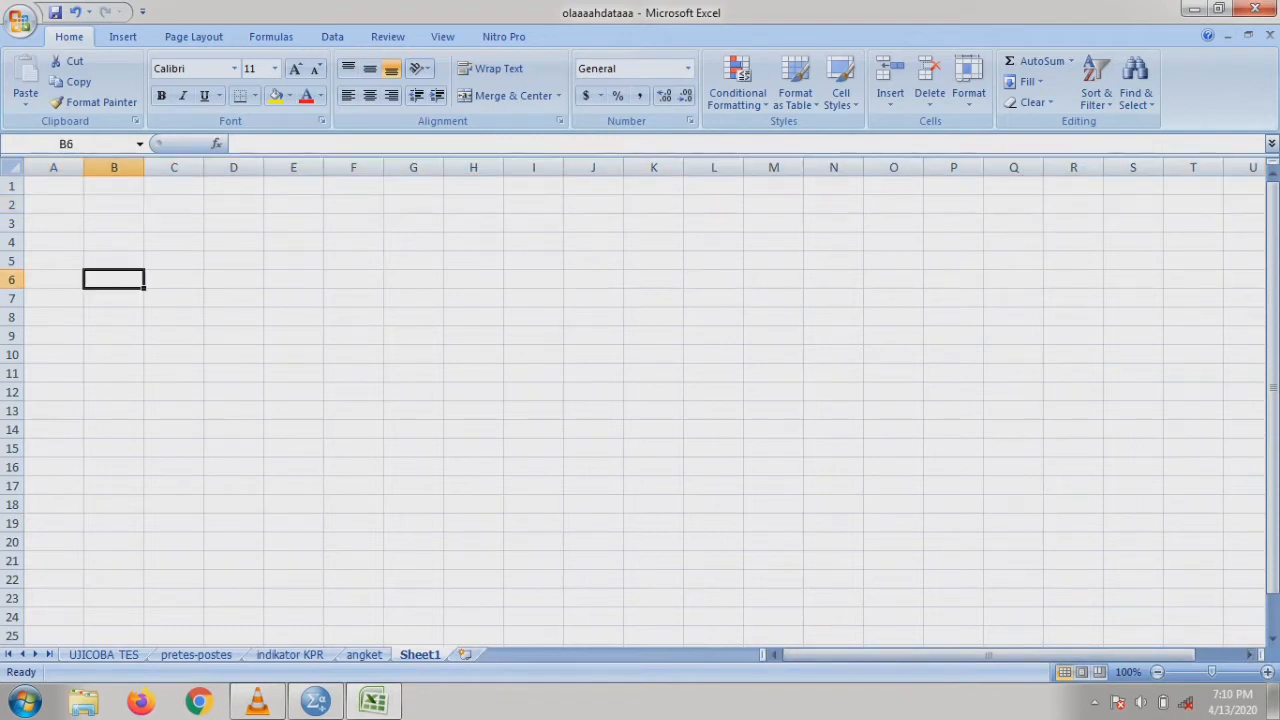
left_click(114, 205)
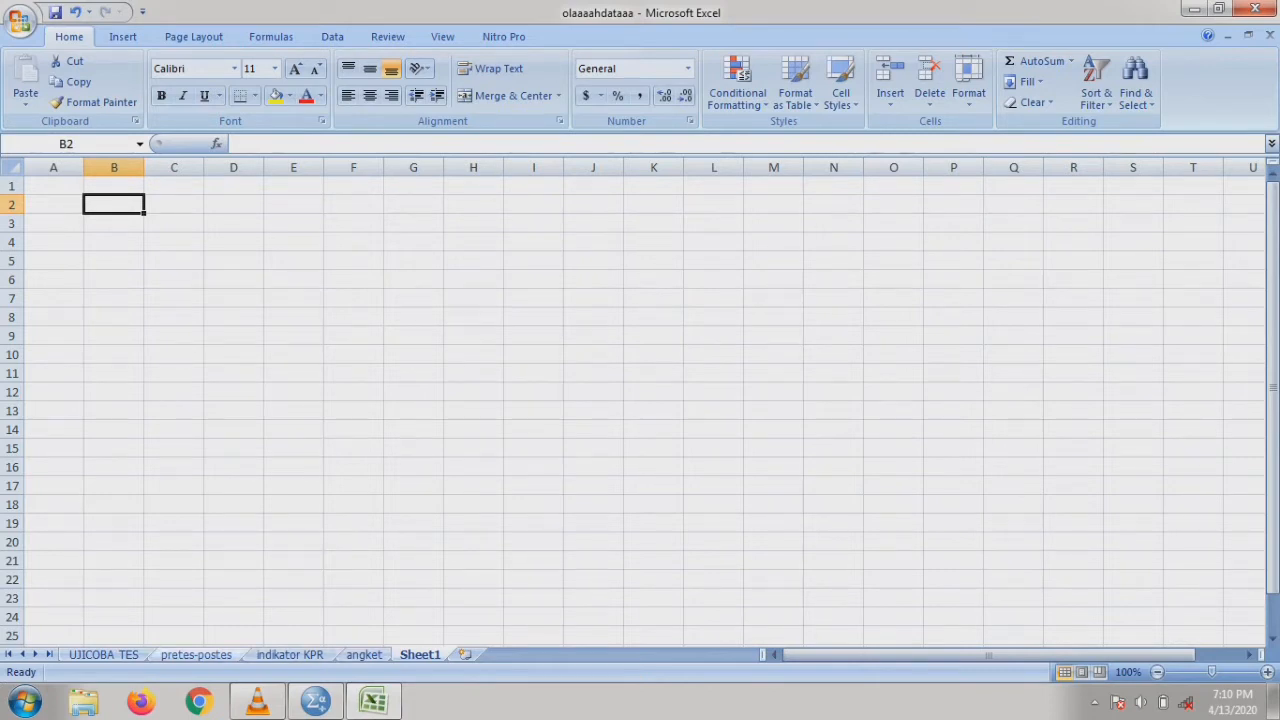
Examine the POSTES table on the pretes-postes sheet, including the first respondent's scores and squared total.
left_click(196, 655)
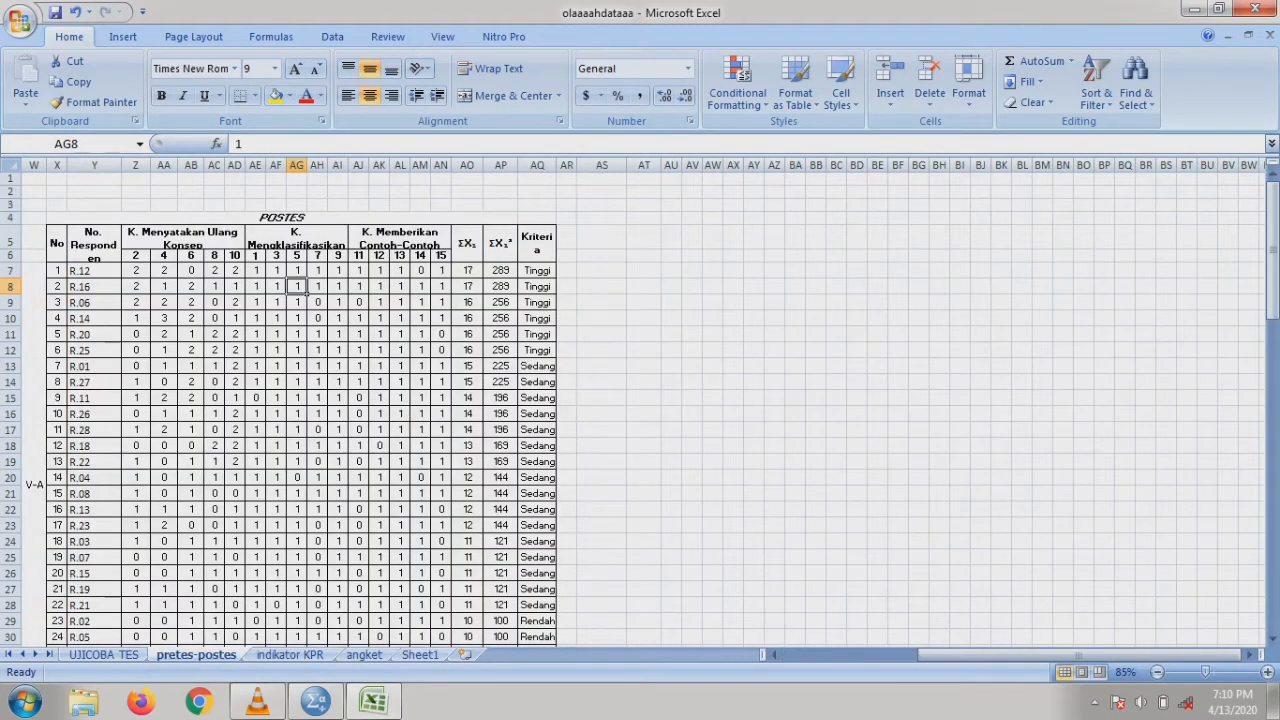
left_click(282, 217)
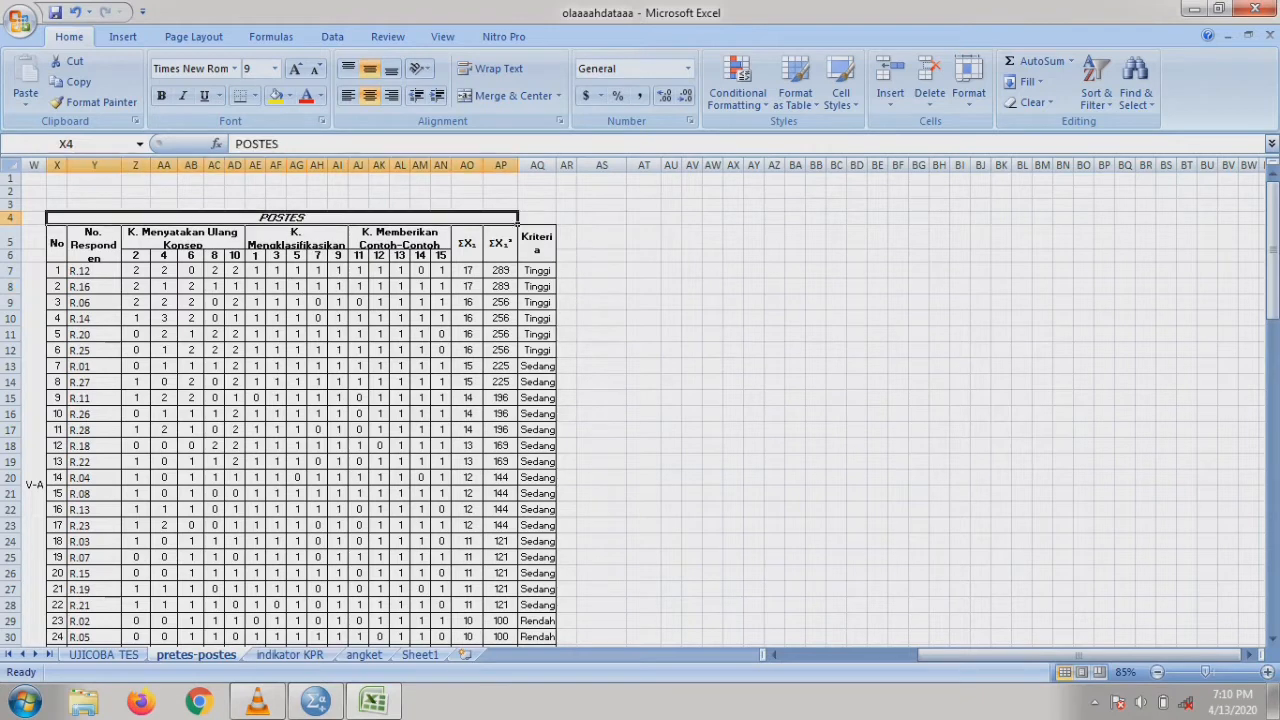
scroll(640, 405, "up", 1)
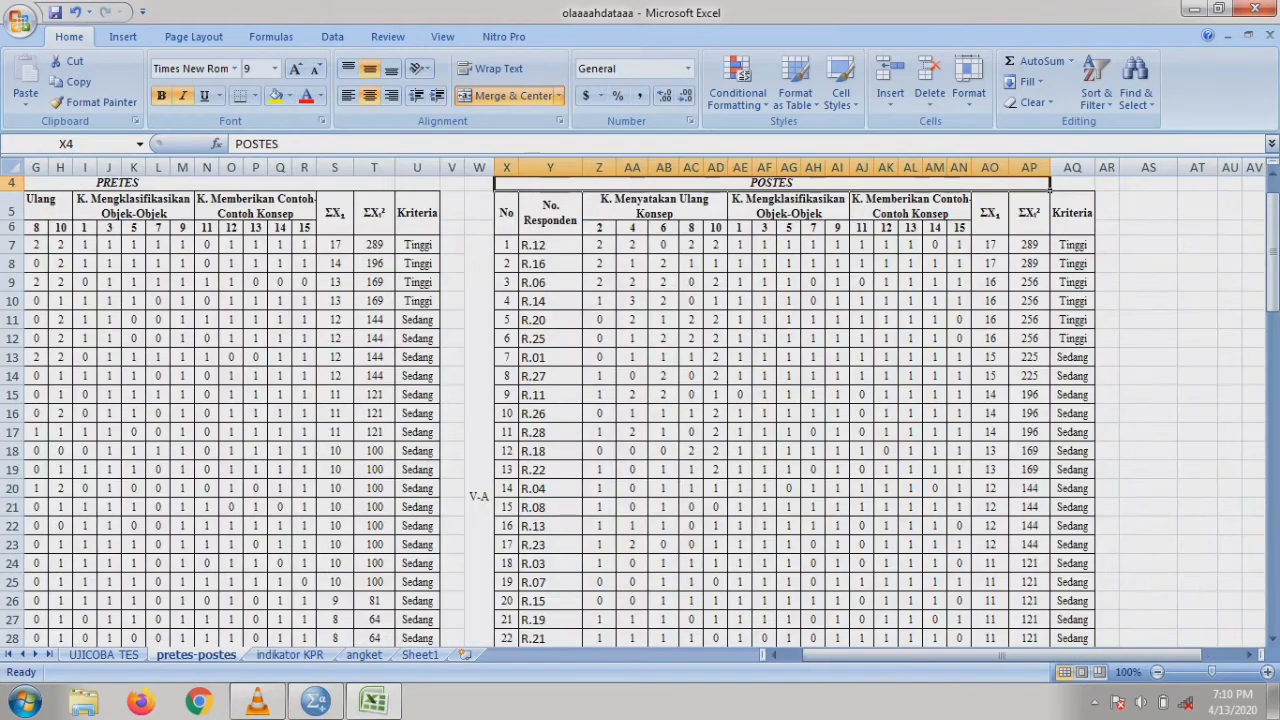
scroll(640, 410, "up", 1)
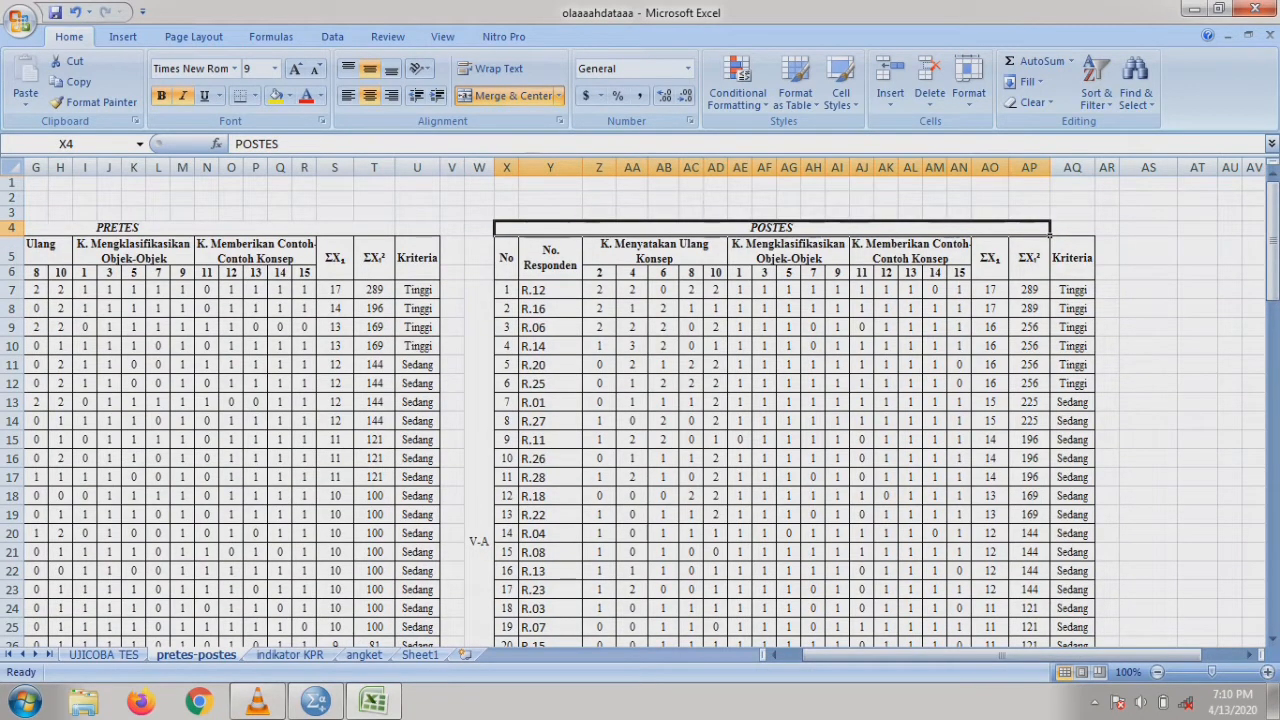
left_click_drag(880, 655, 919, 655)
left_click(1148, 495)
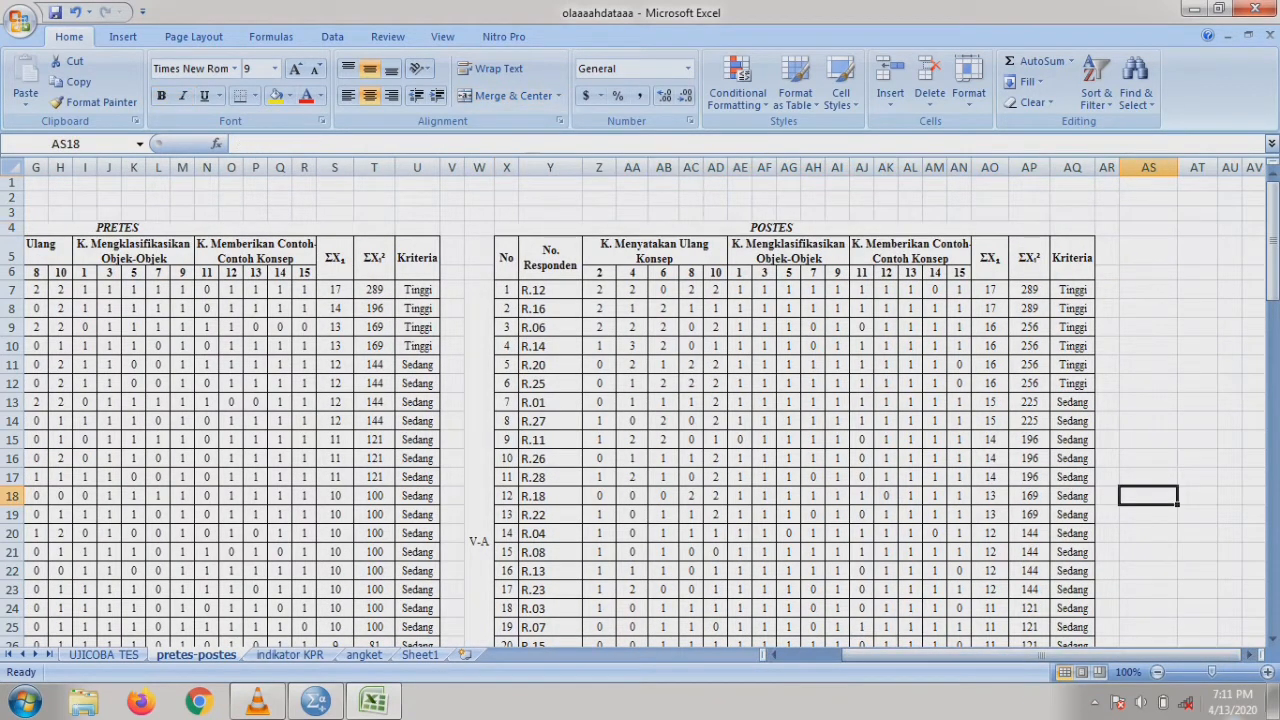
left_click(1267, 672)
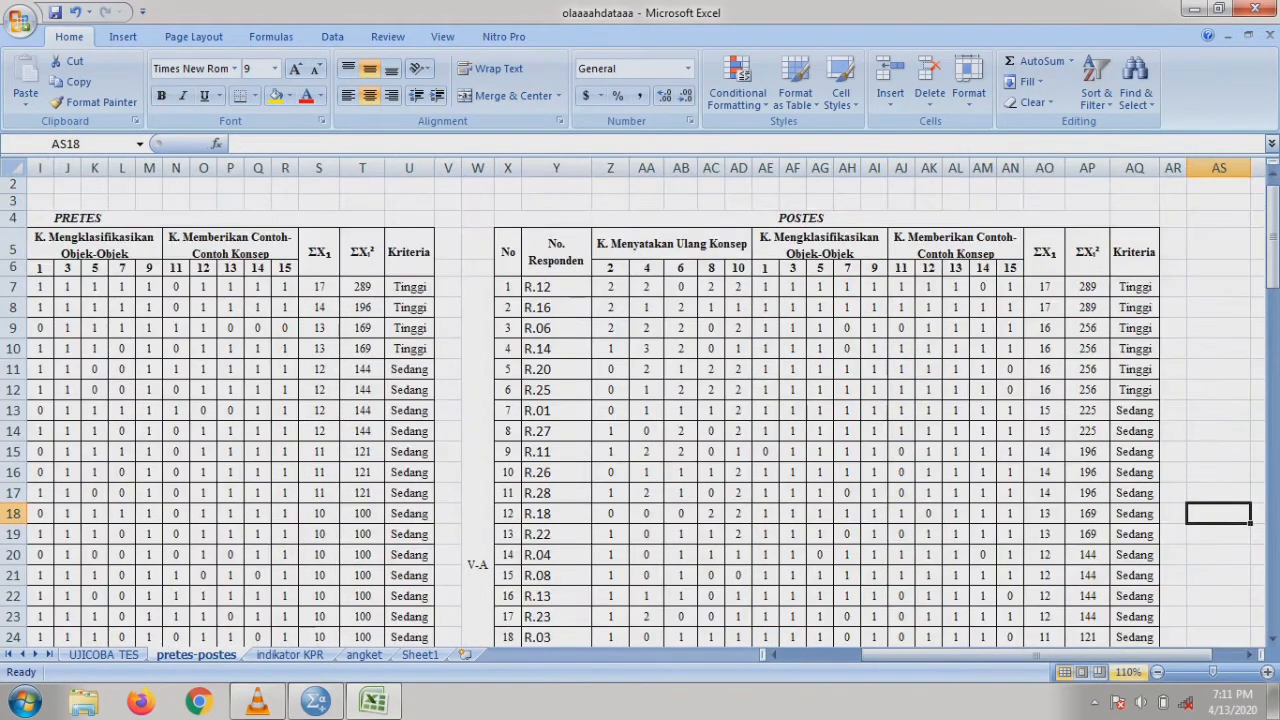
left_click(1249, 655)
left_click(1006, 287)
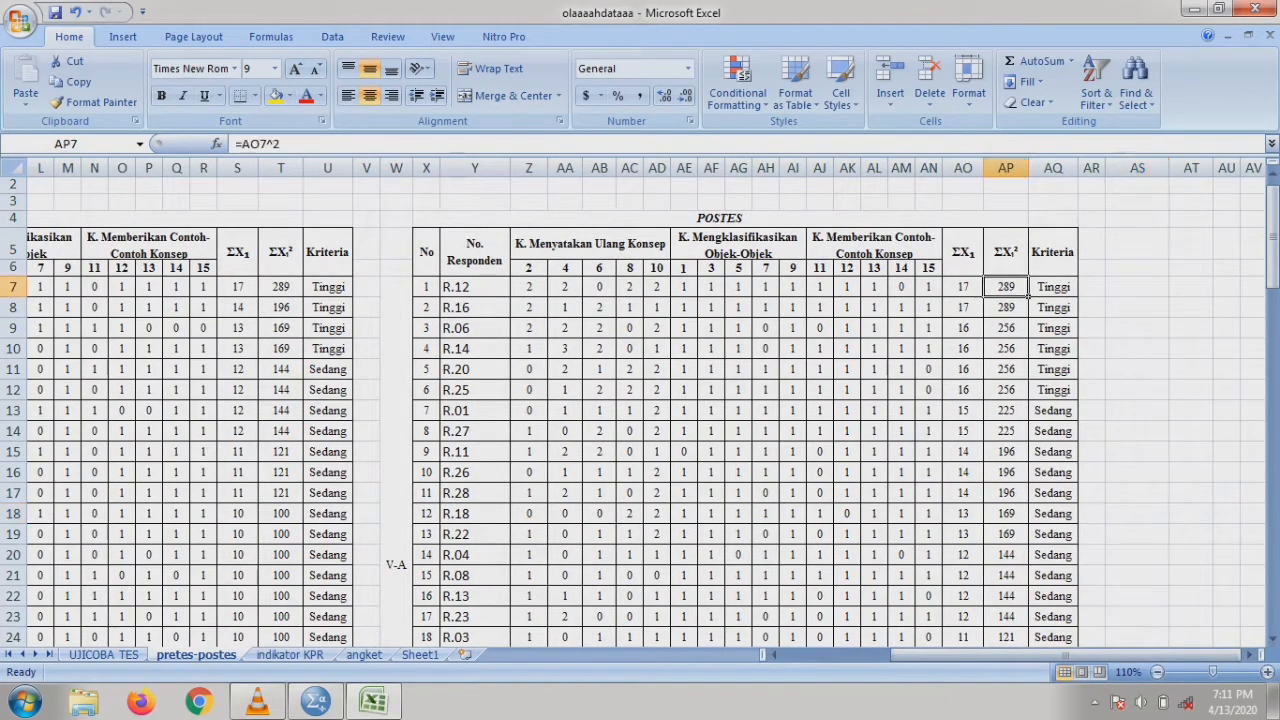
left_click(529, 287)
left_click(475, 287)
left_click(599, 287)
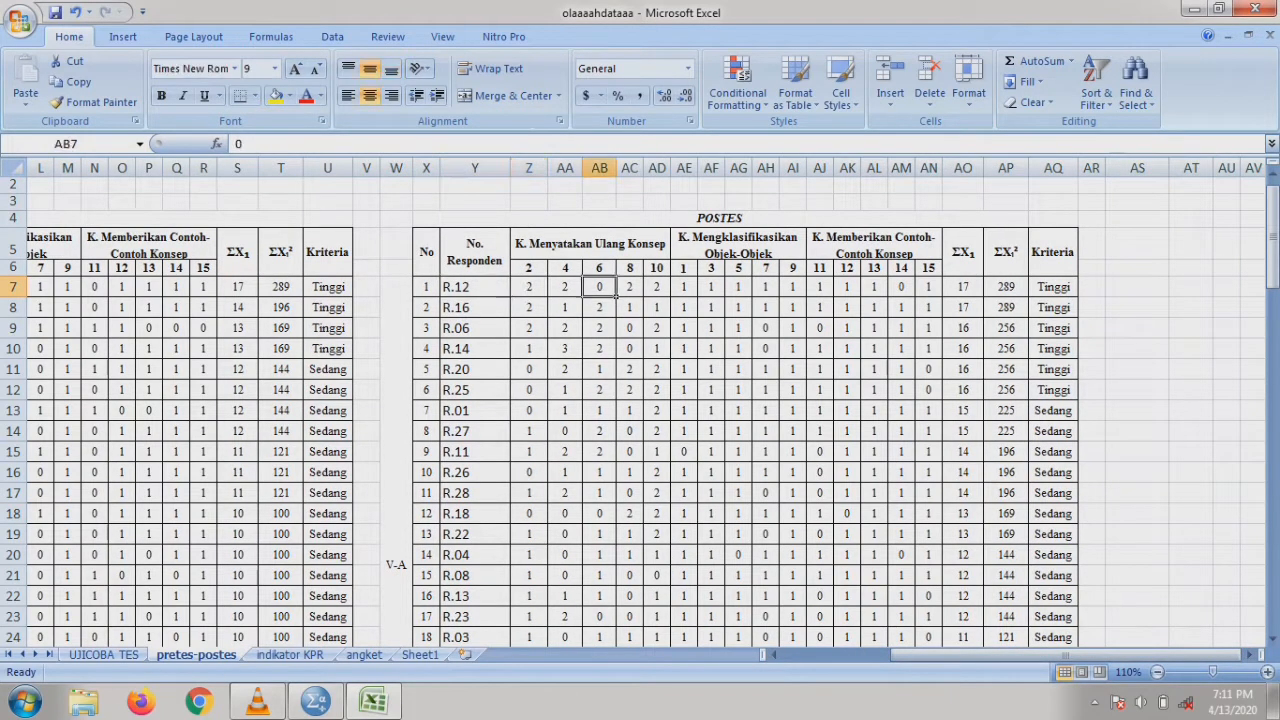
Examine the question-number headers under the three concept categories of the POSTES table.
left_click(666, 254)
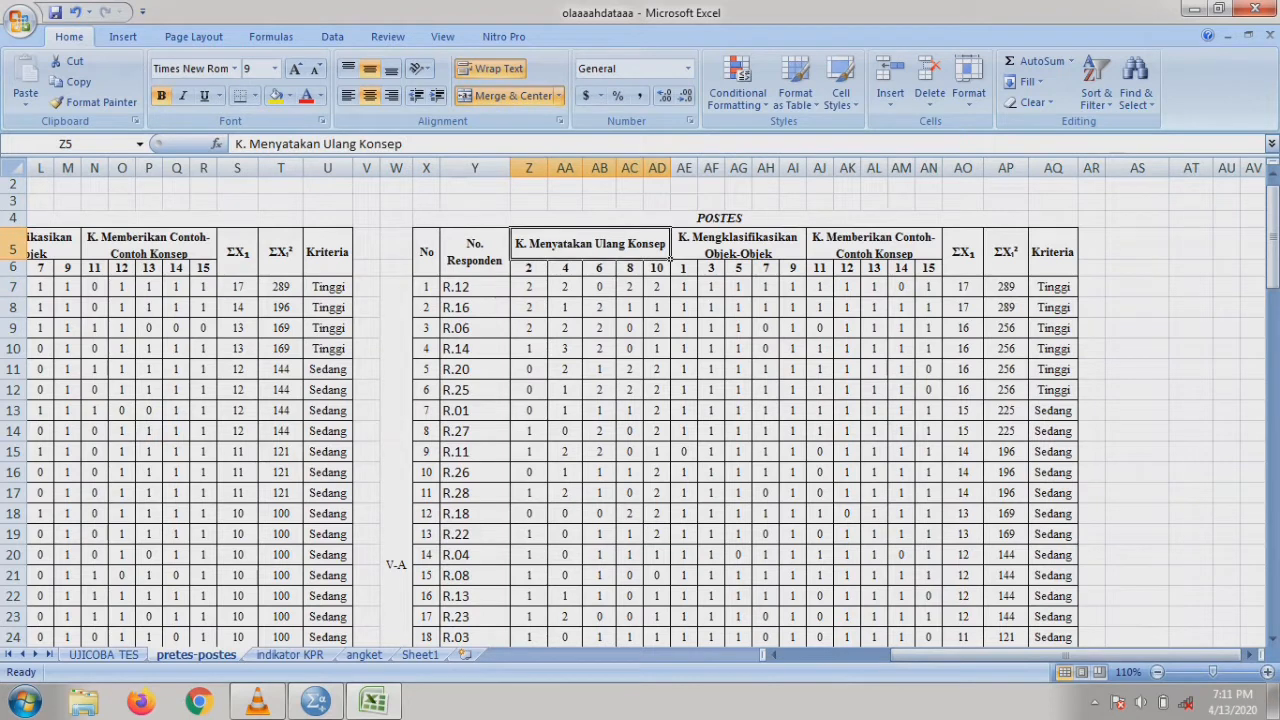
key("Tab")
key("Tab")
key("Return")
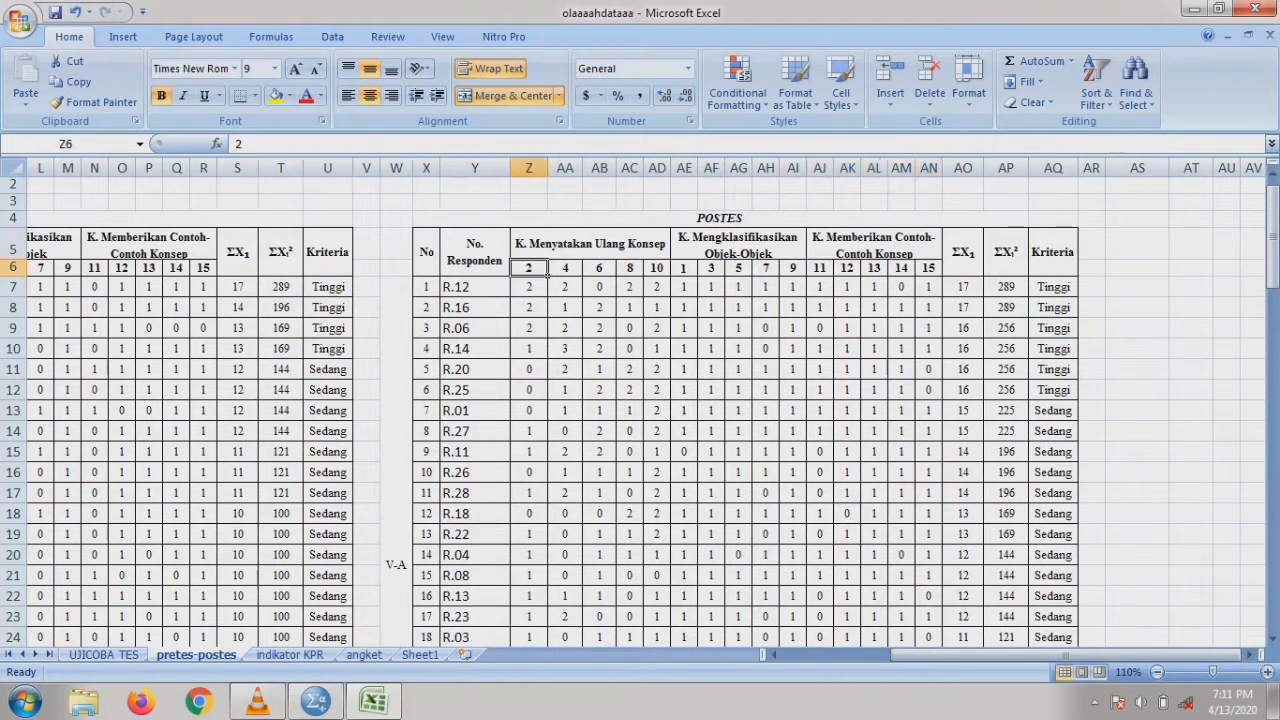
key("Tab")
key("Tab")
key("Tab")
key("Tab")
key("Tab")
key("Tab")
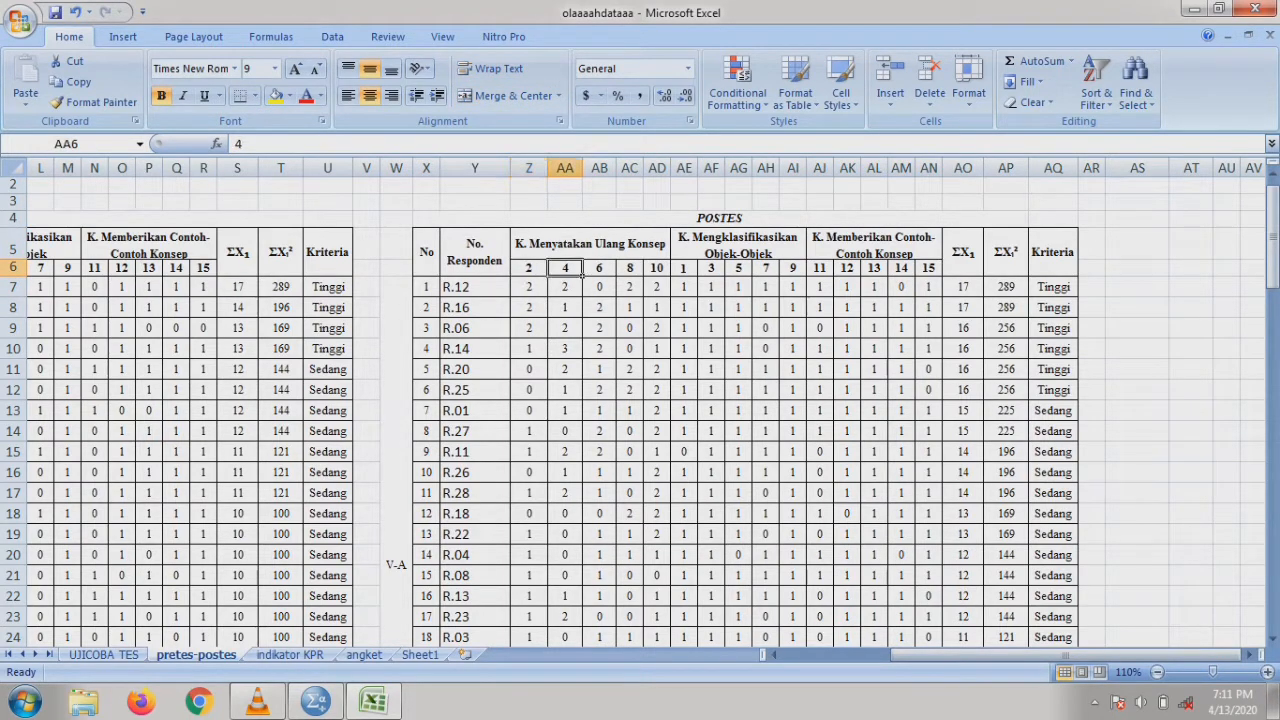
key("Tab")
key("Tab")
key("Tab")
key("Tab")
key("Tab")
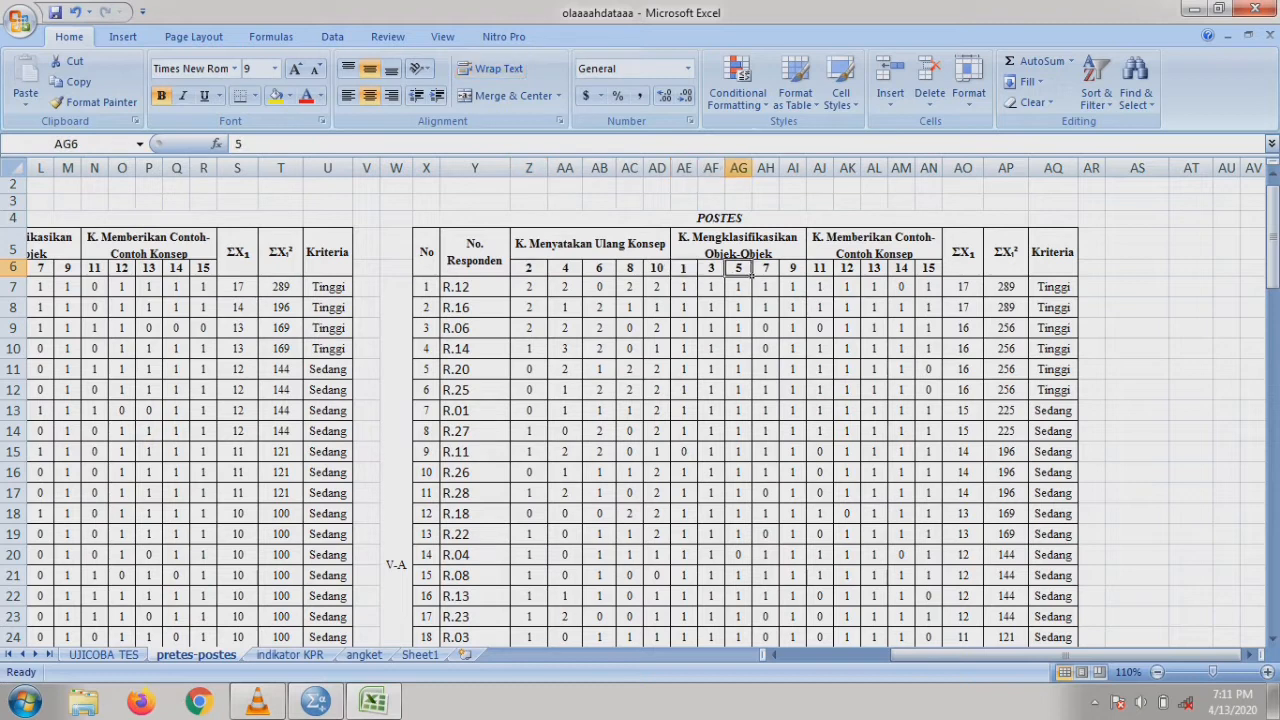
key("Right")
key("Right")
key("Right")
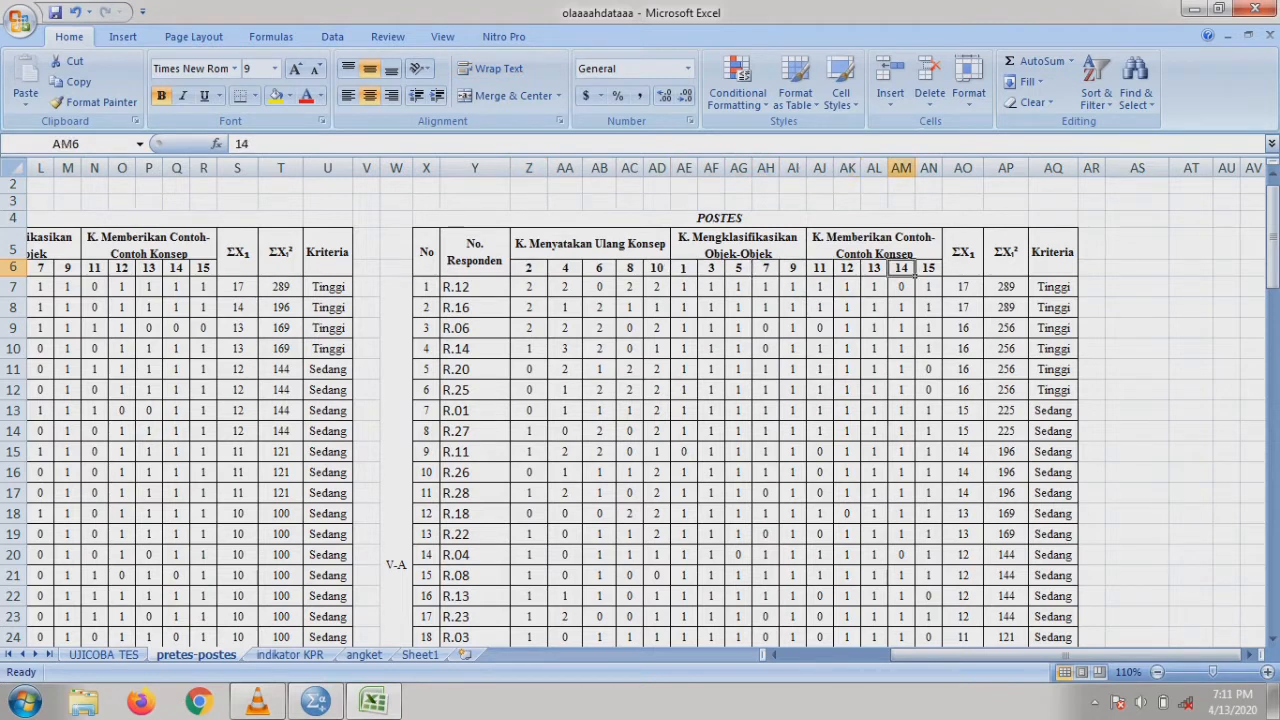
left_click(529, 268)
key("Right")
key("Right")
key("Right")
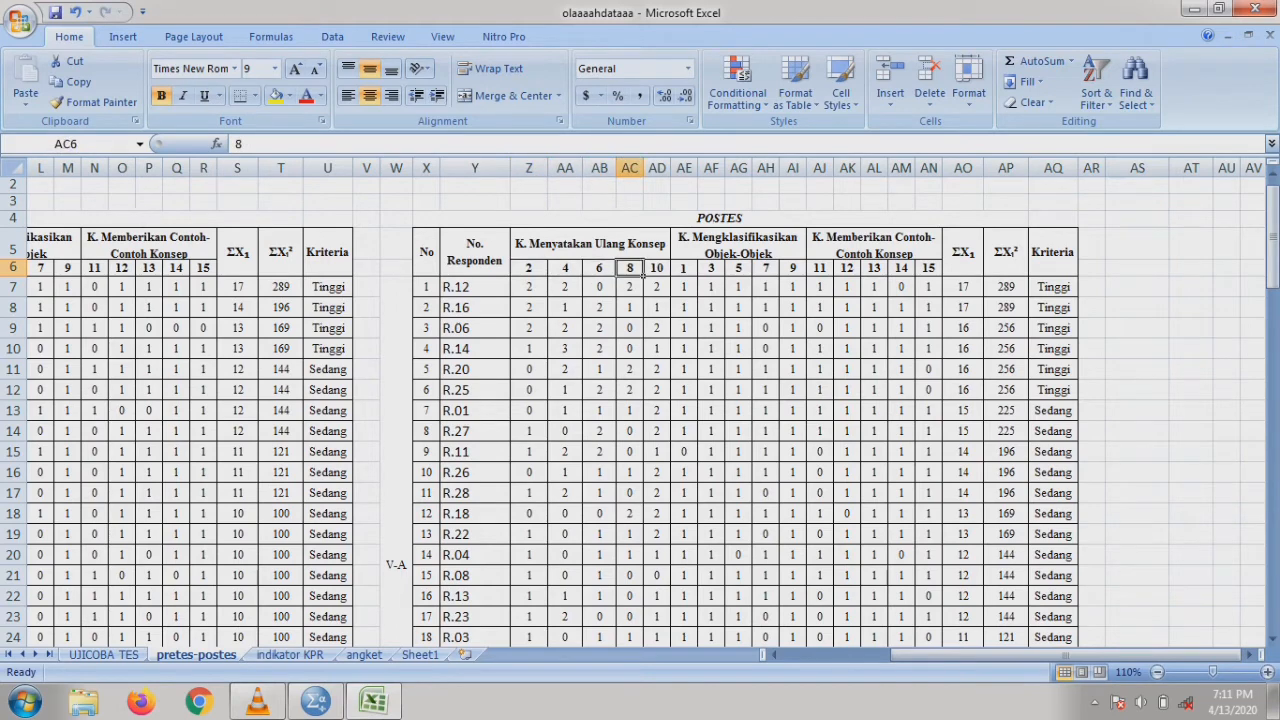
Review the squared scores of all respondents and the numbering column in the POSTES table.
left_click_drag(1005, 287, 1028, 425)
scroll(1028, 425, "up", 7)
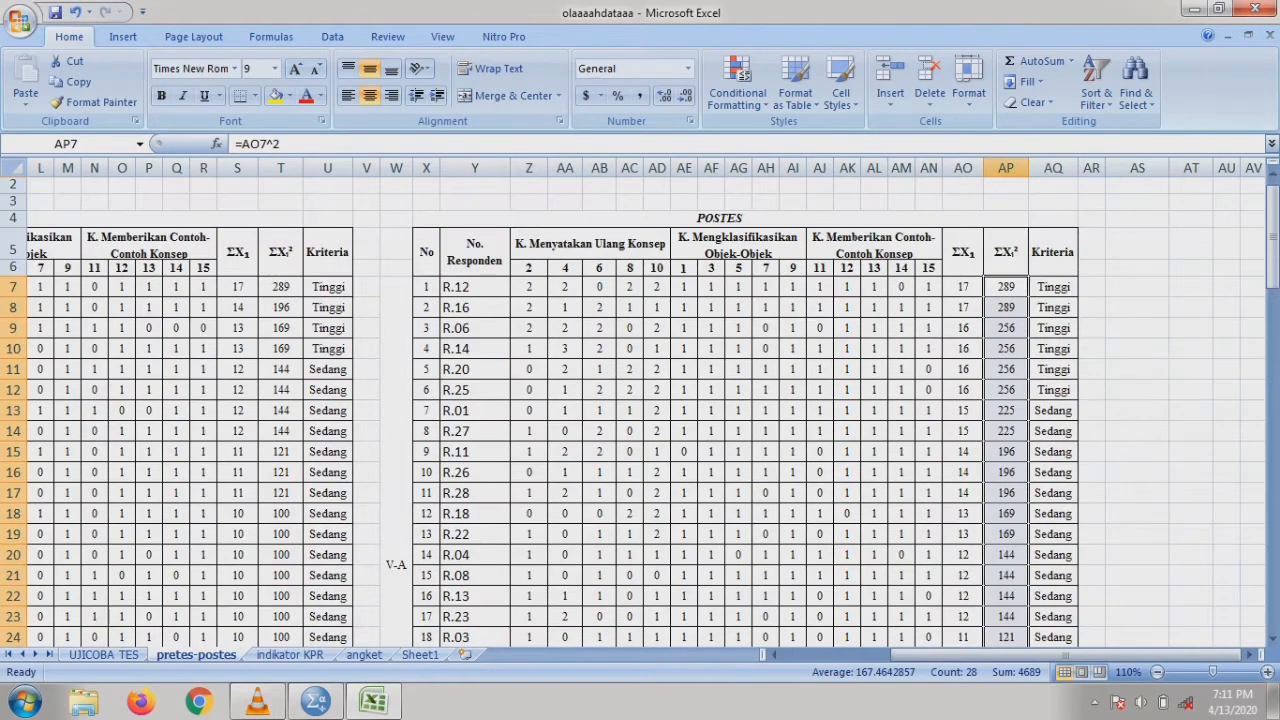
scroll(640, 412, "up", 1)
left_click(426, 489)
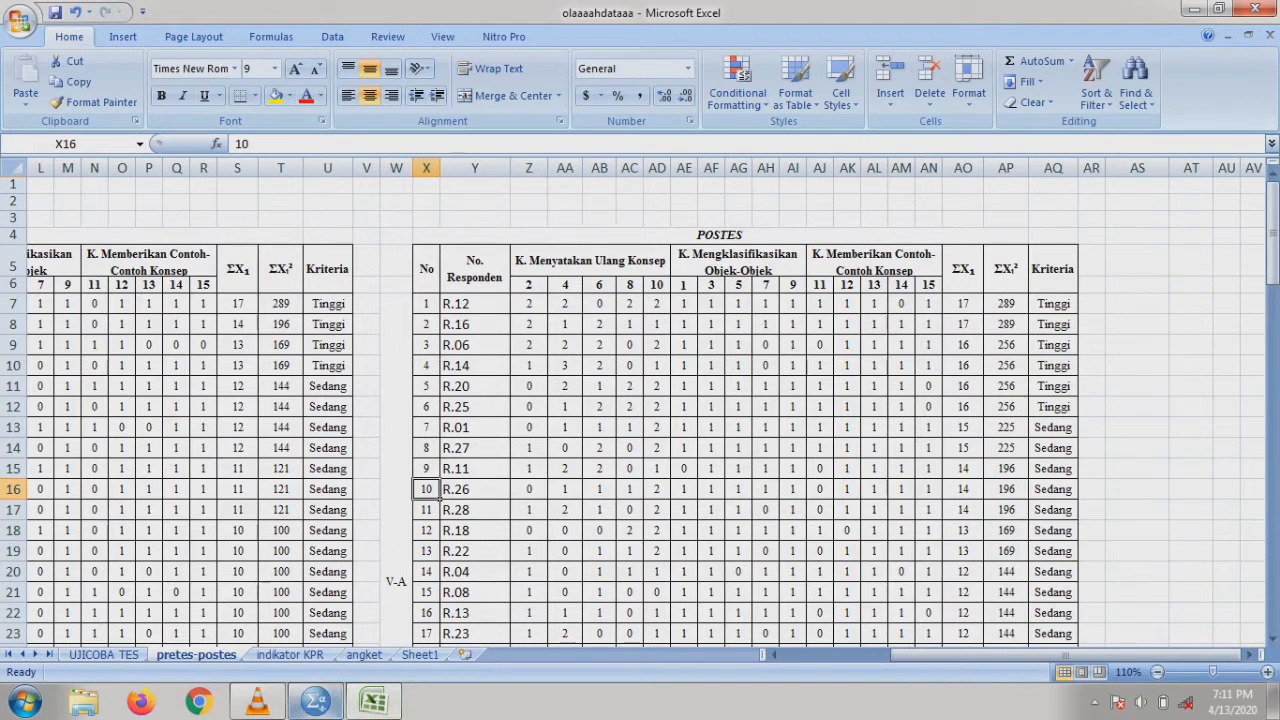
Go to the blank Sheet1 and insert another new worksheet after it.
left_click(420, 654)
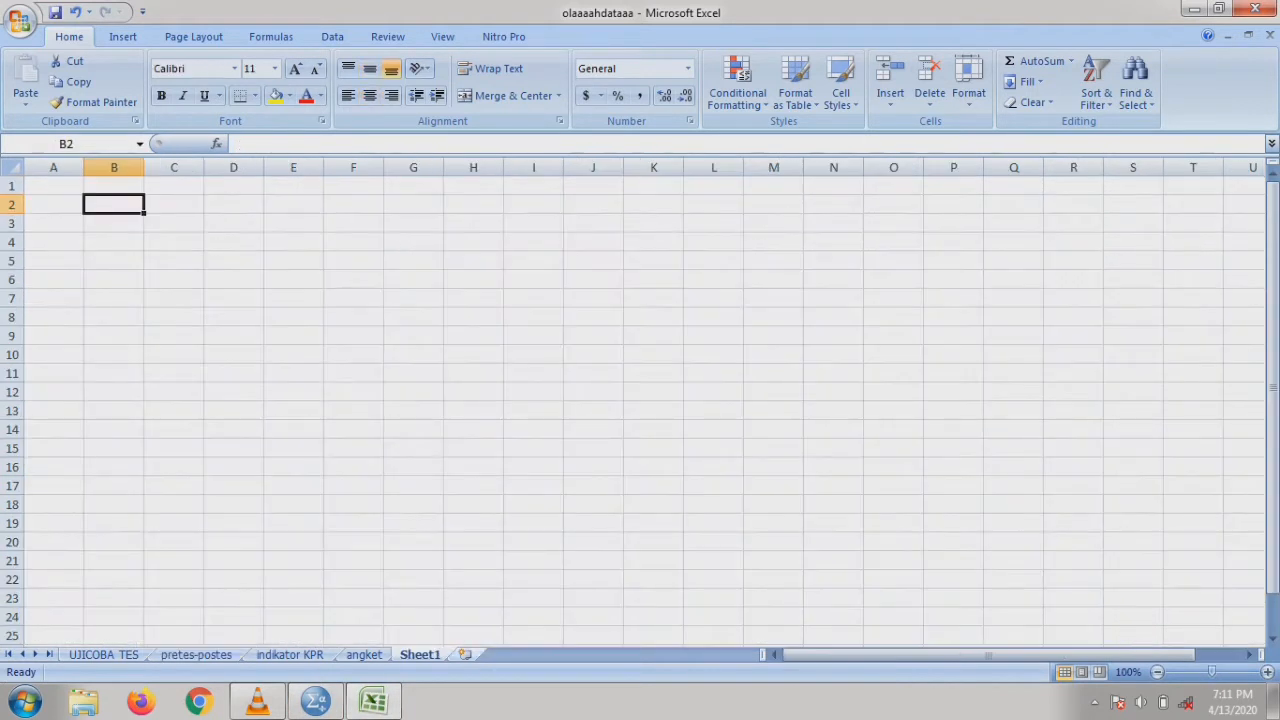
left_click(465, 654)
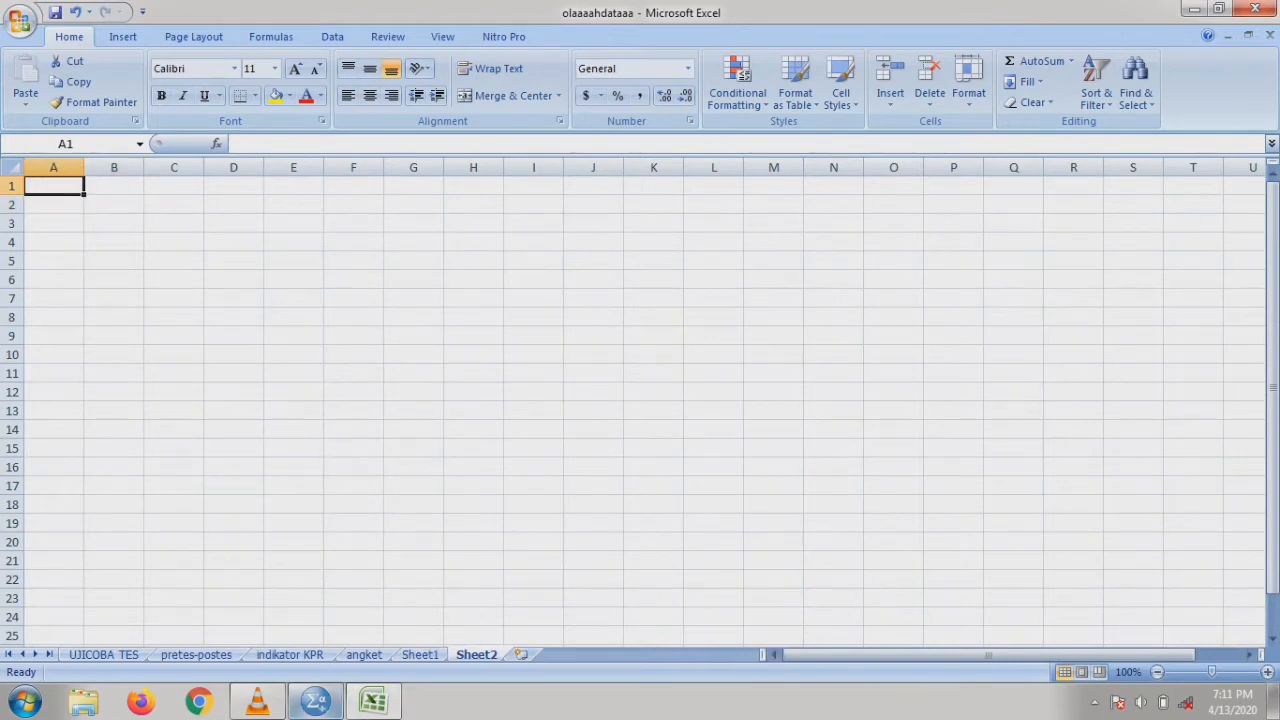
Switch to SPSS and look over the empty cells and variable columns of the data grid.
left_click(315, 700)
left_click(321, 489)
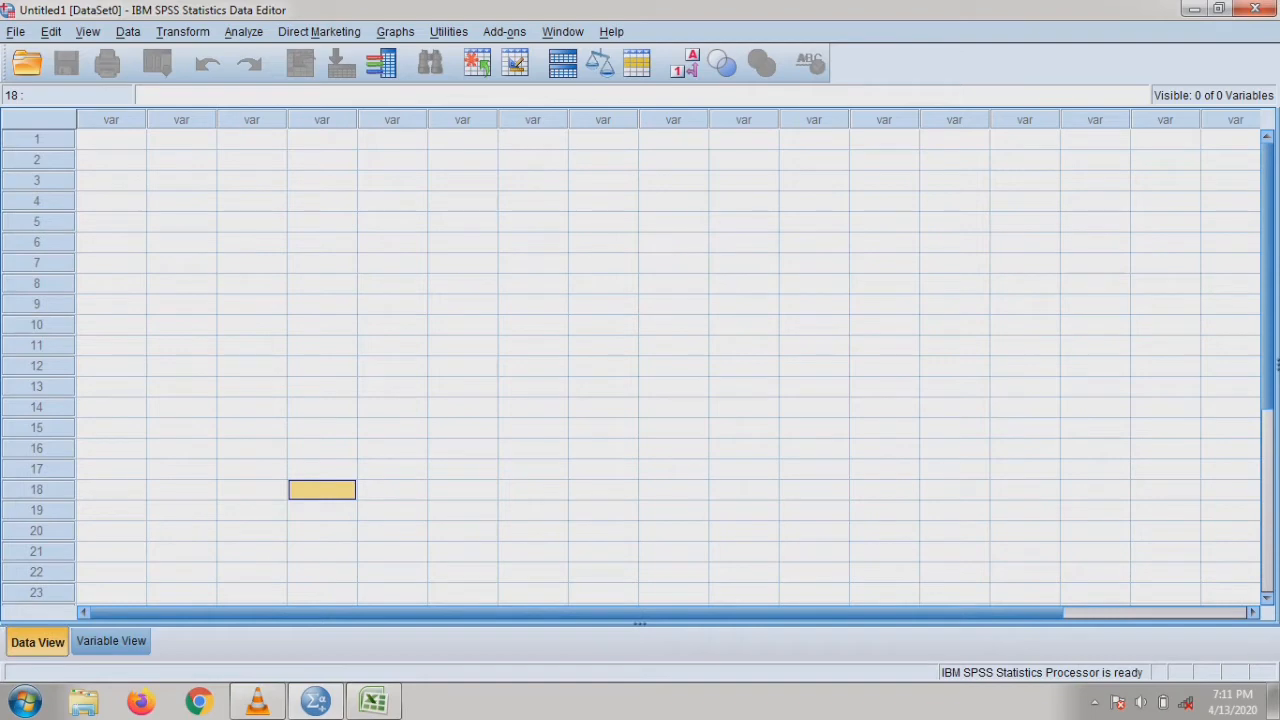
left_click(111, 139)
left_click(181, 120)
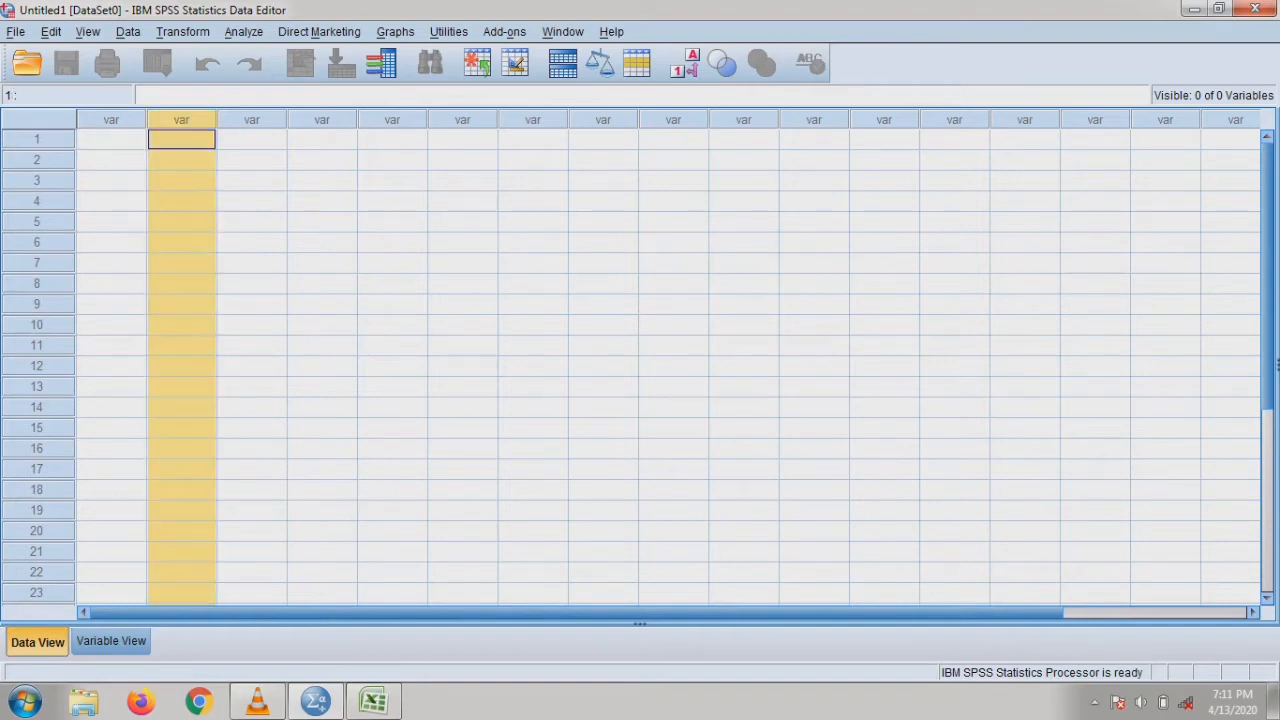
left_click(111, 120)
left_click(251, 120)
left_click(321, 120)
left_click(462, 120)
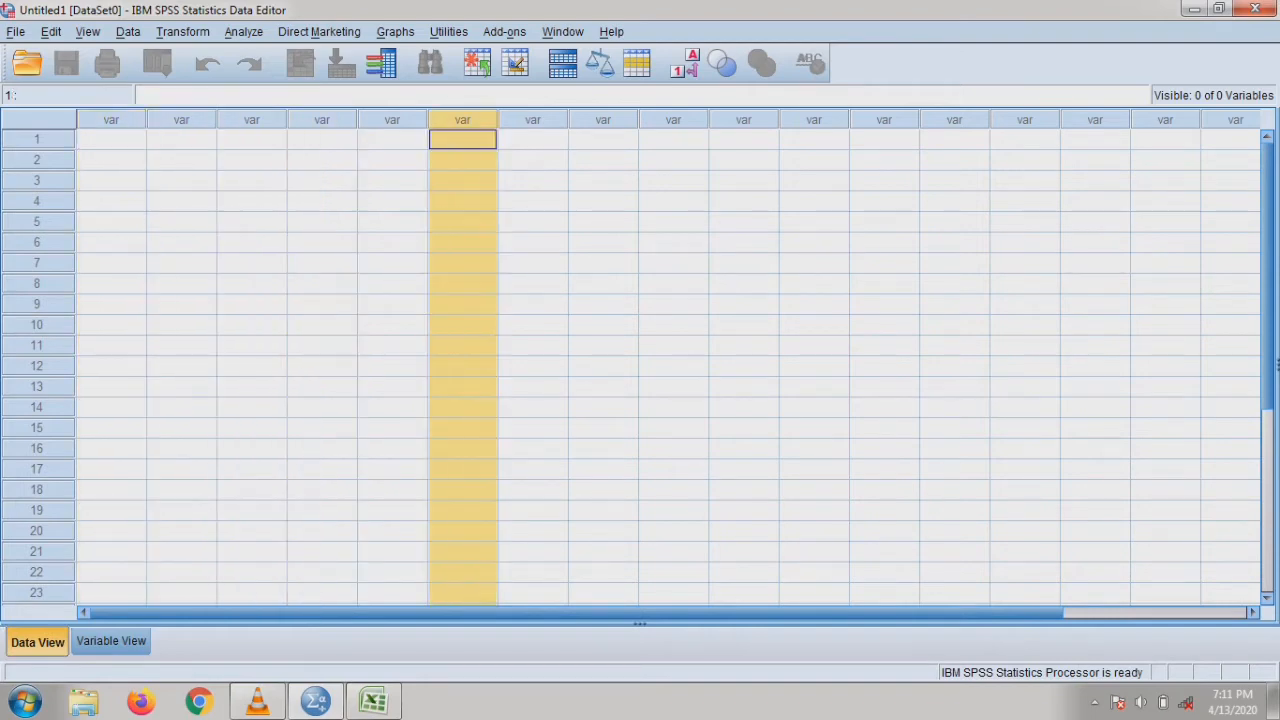
left_click(111, 120)
left_click(181, 120)
left_click(321, 120)
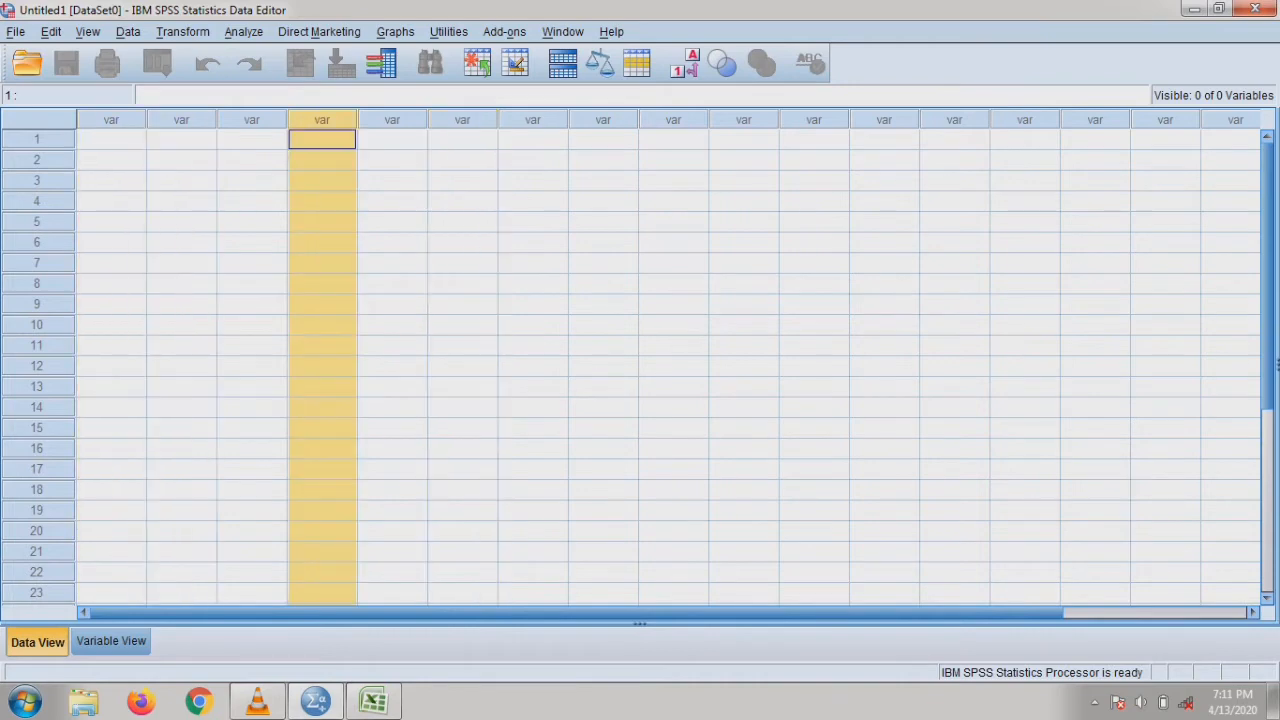
left_click(251, 304)
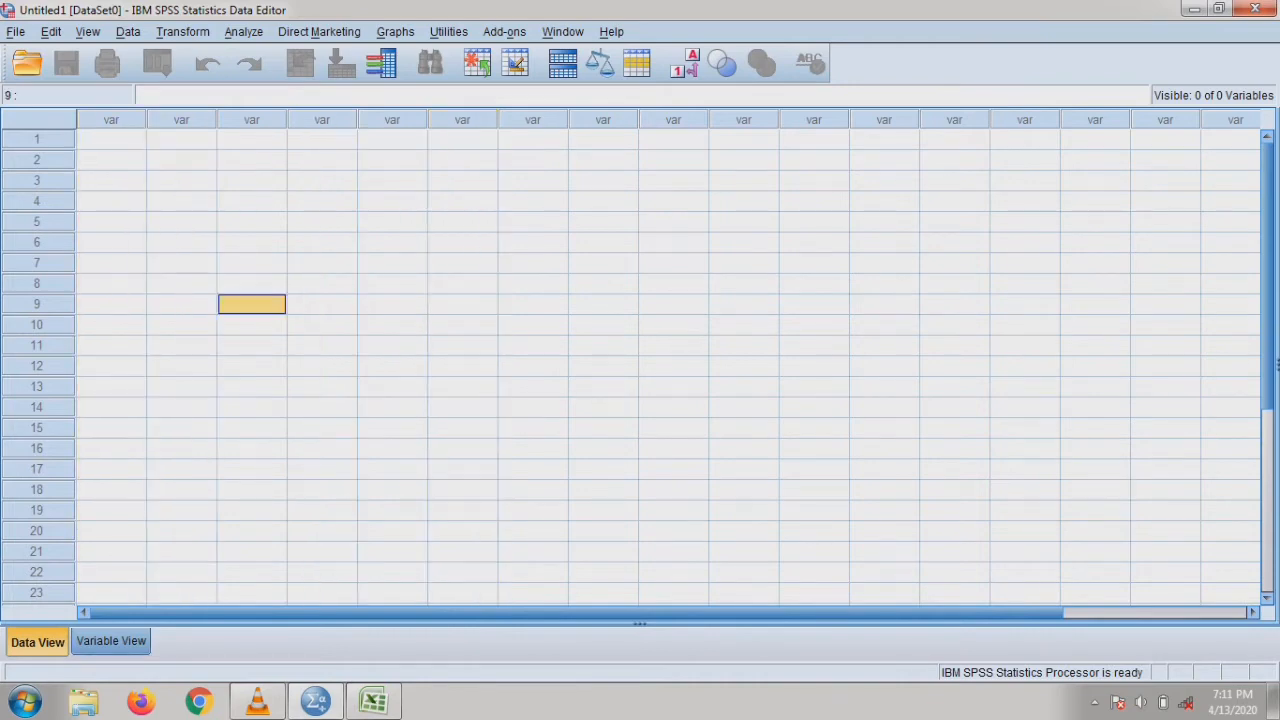
Compare the variable definitions table with the data grid, and open the first variable's definition from its column.
left_click(111, 641)
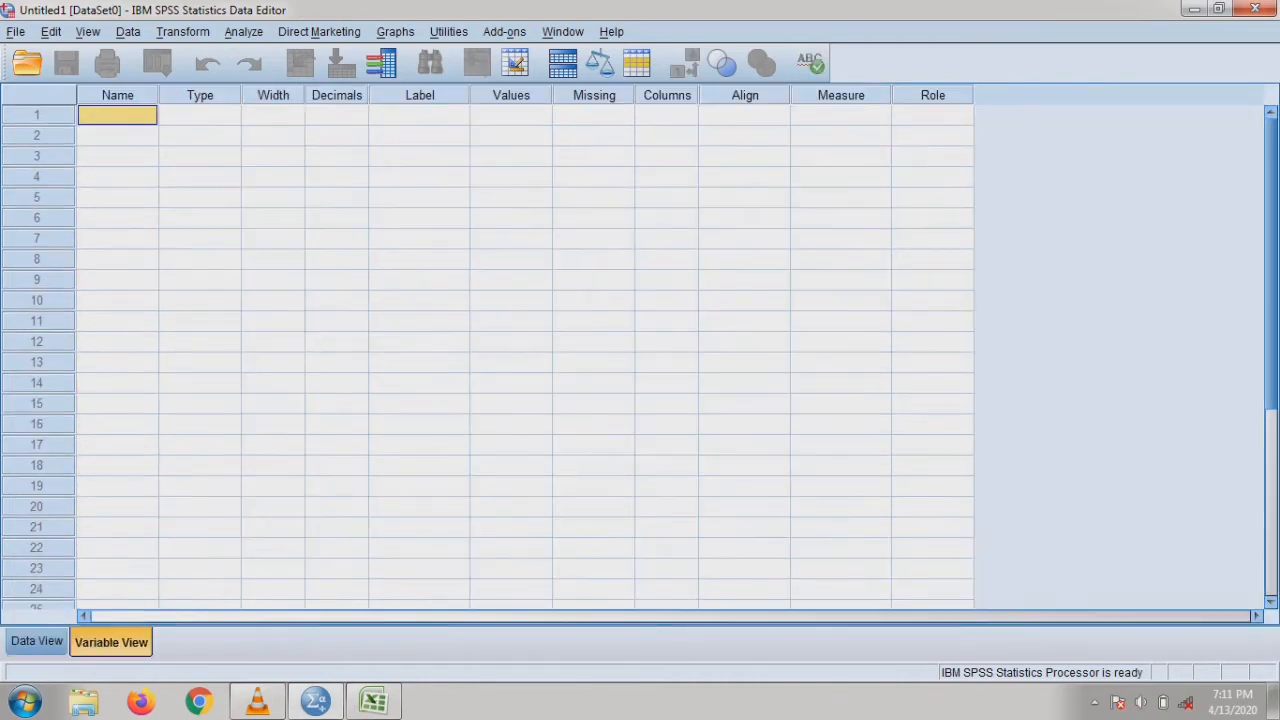
left_click(37, 641)
left_click(111, 120)
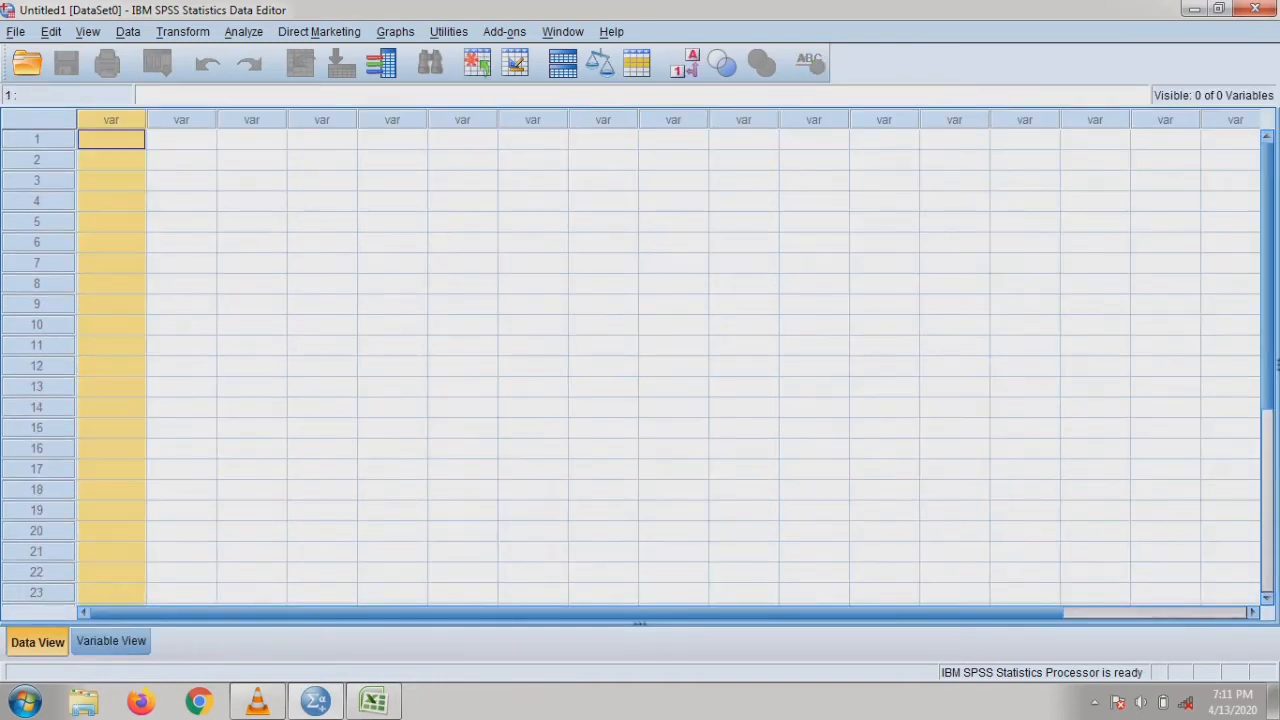
left_click(181, 120)
left_click(251, 120)
double_click(111, 120)
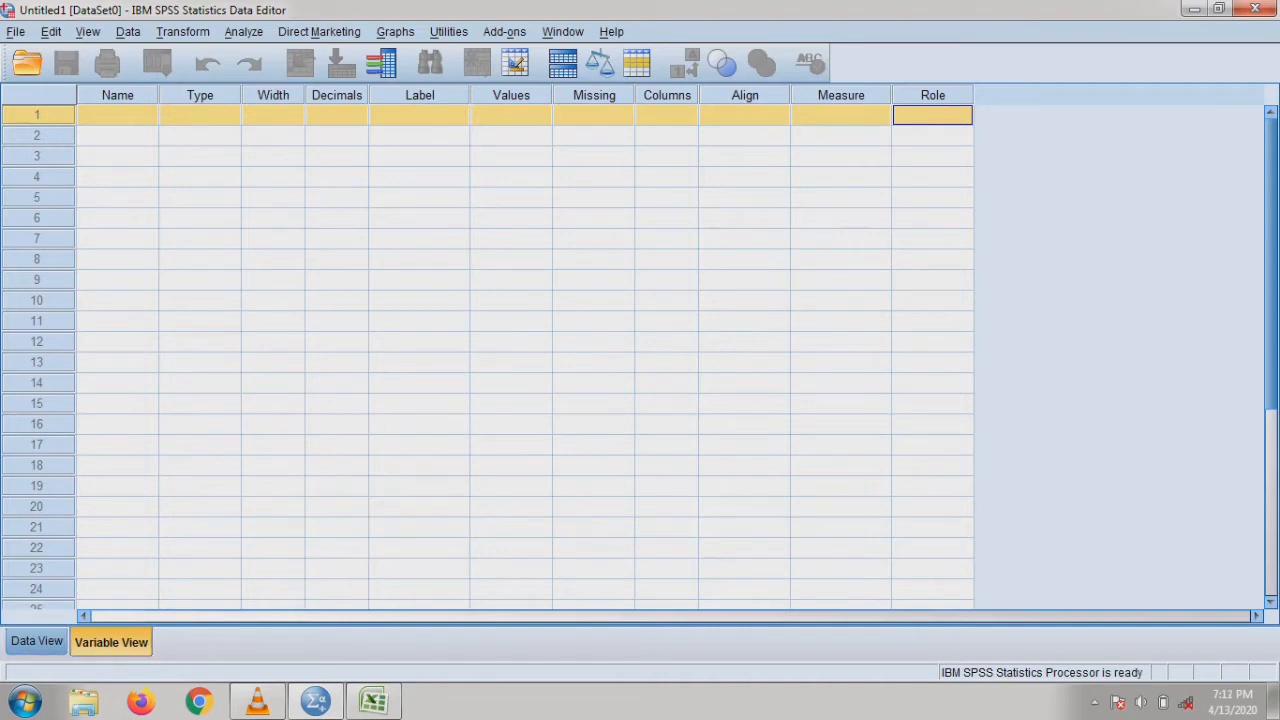
Go through the Name, Type, Width, Decimals, Label and Values attributes of the empty variable definitions table.
left_click(117, 95)
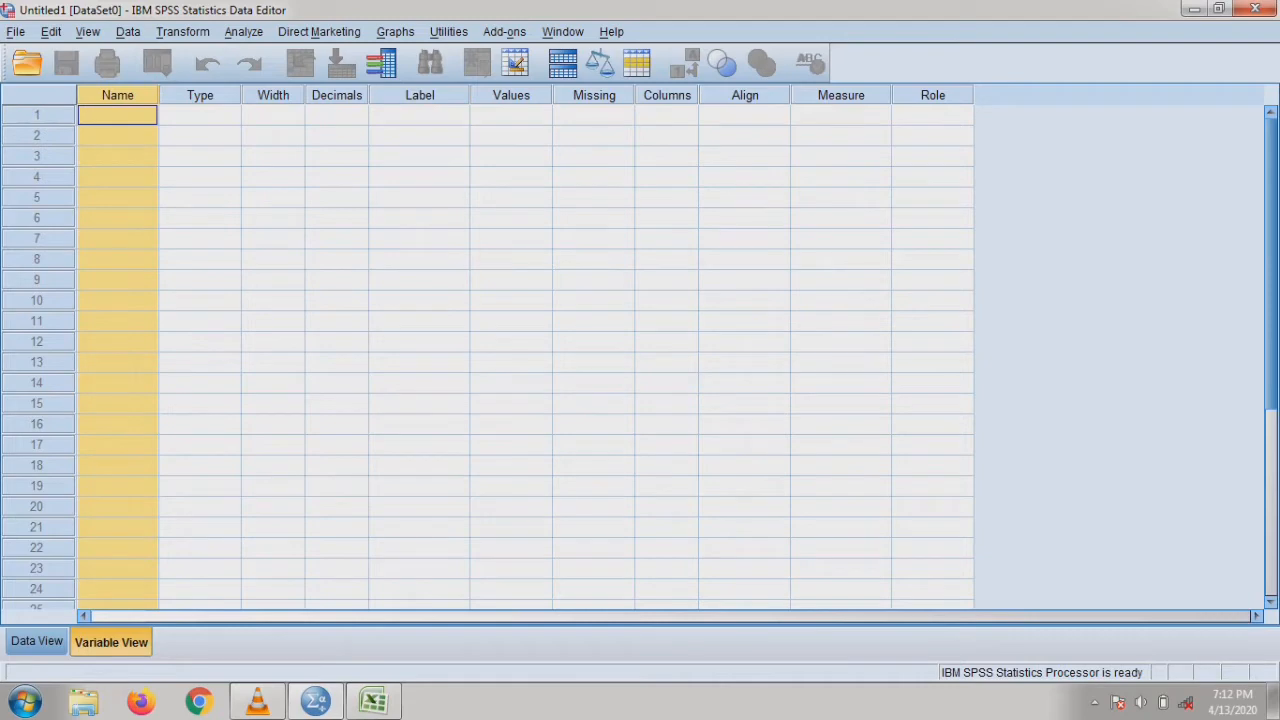
left_click(200, 95)
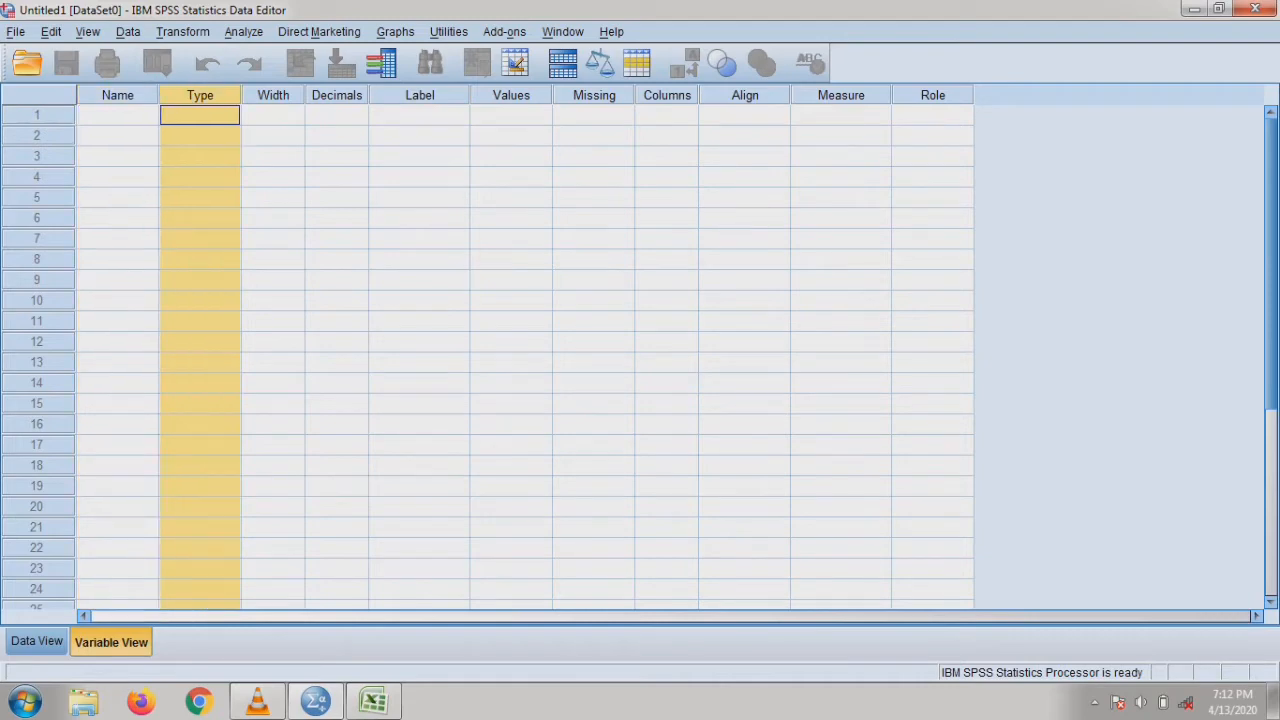
left_click(273, 95)
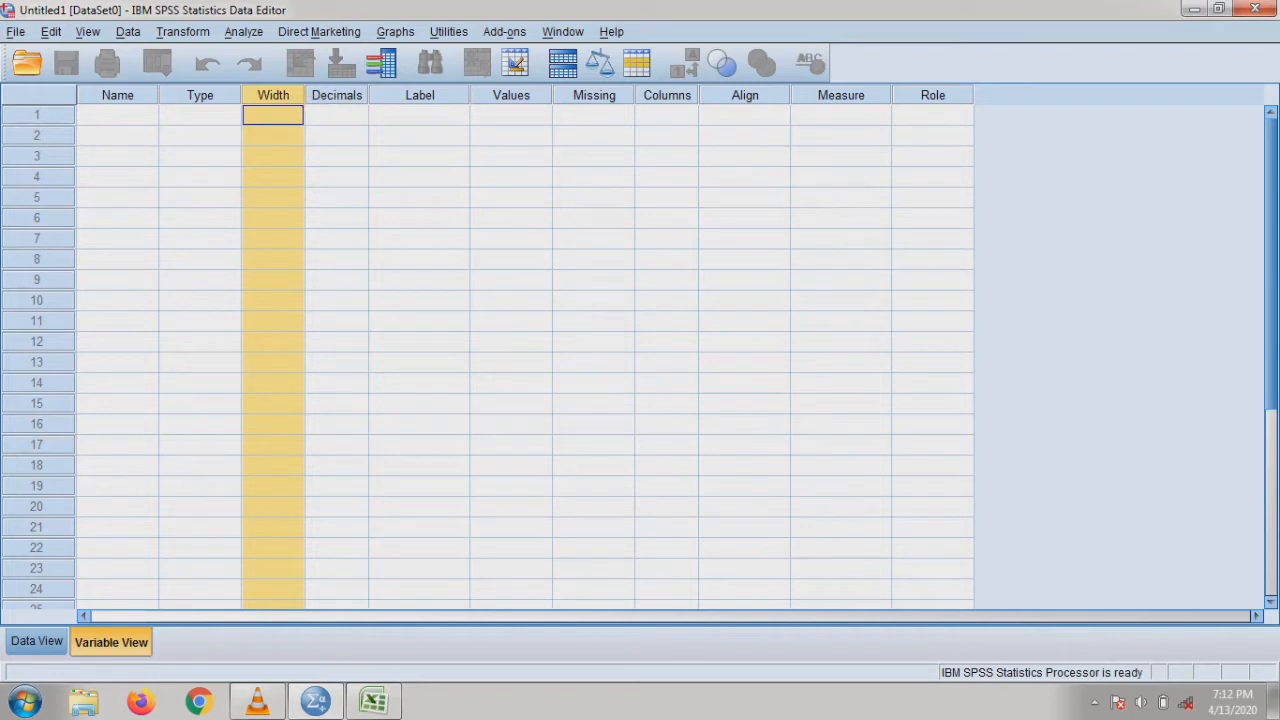
left_click(337, 95)
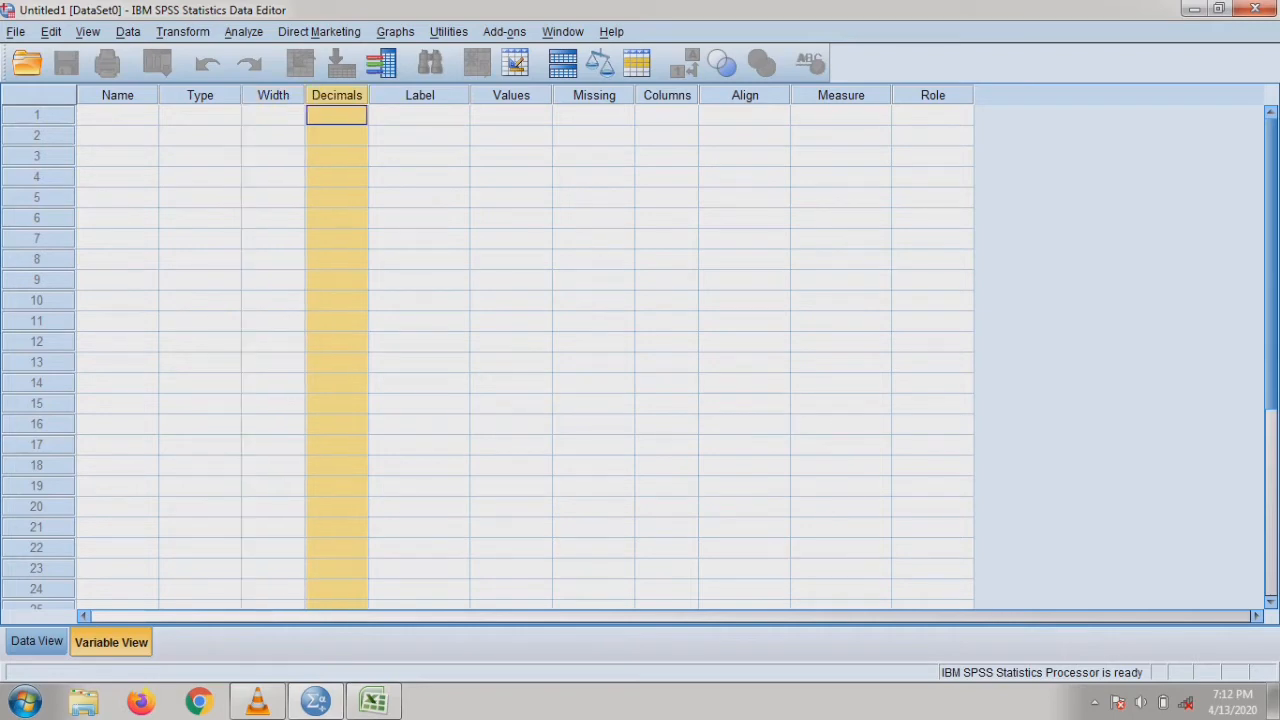
left_click(420, 95)
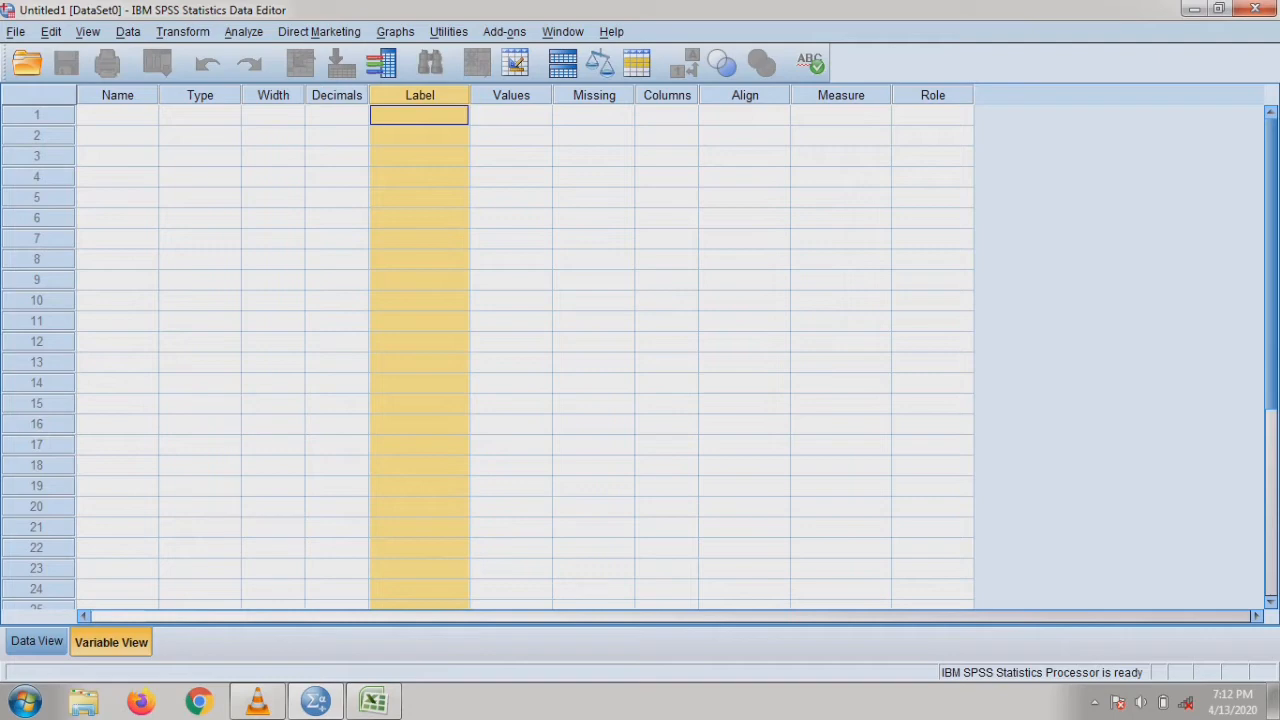
left_click(511, 362)
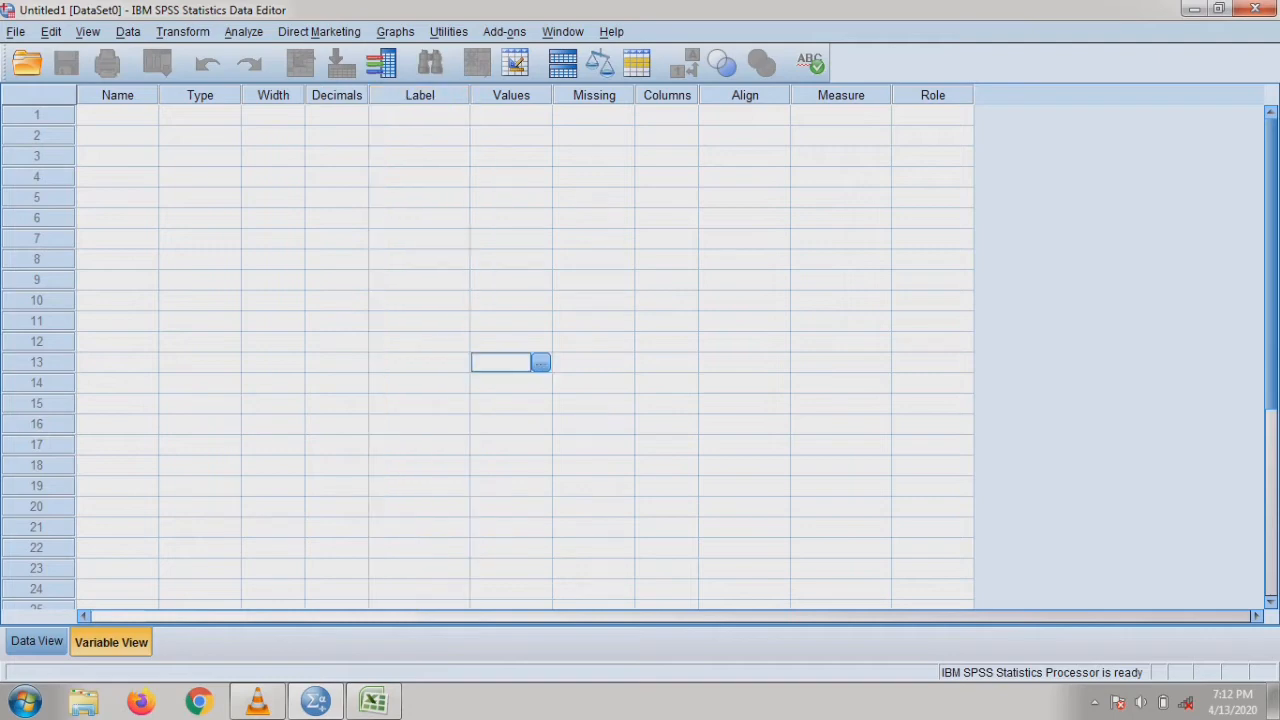
Switch to Excel and review the respondents of class V-A in the POSTES table on the pretes-postes sheet.
left_click(373, 700)
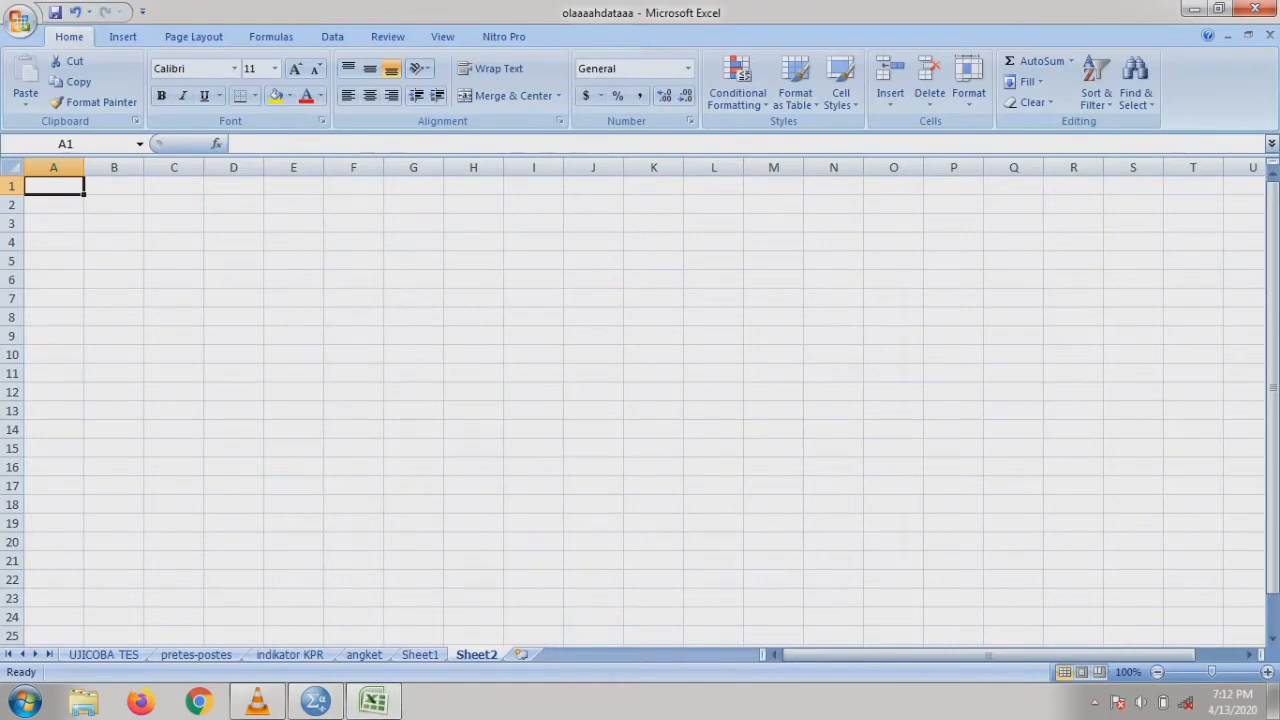
left_click(196, 654)
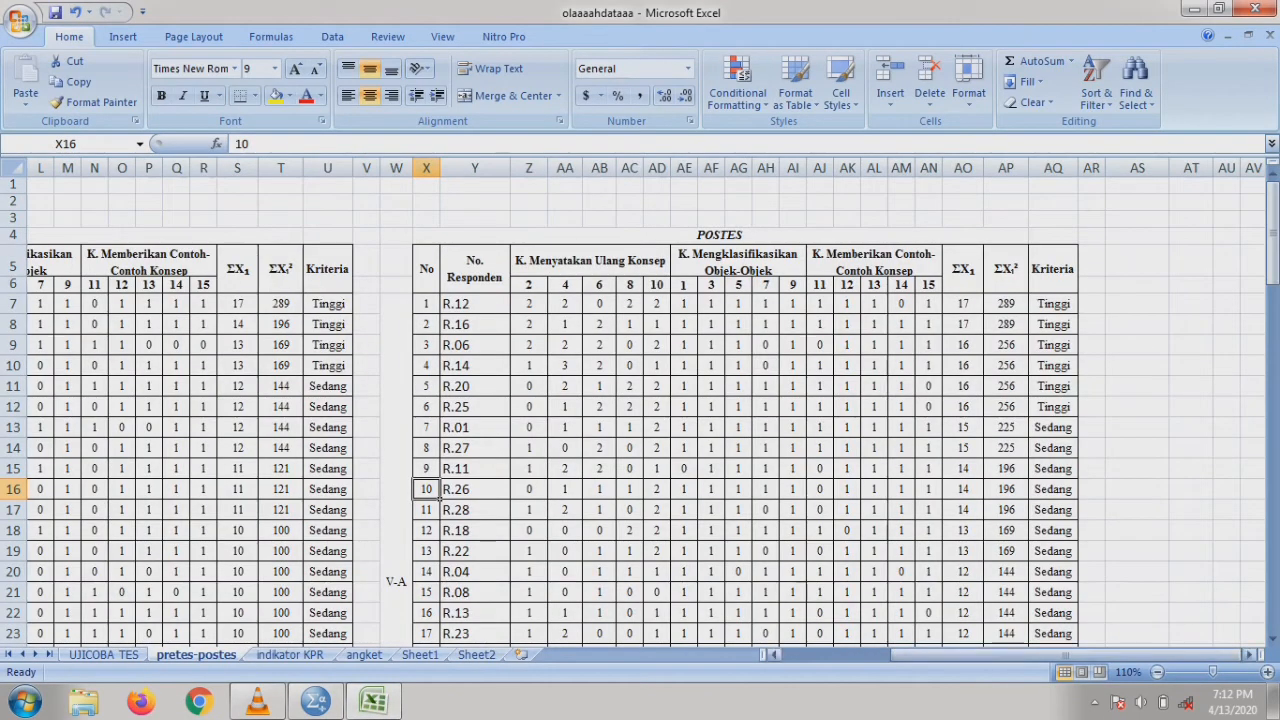
scroll(645, 400, "right", 5)
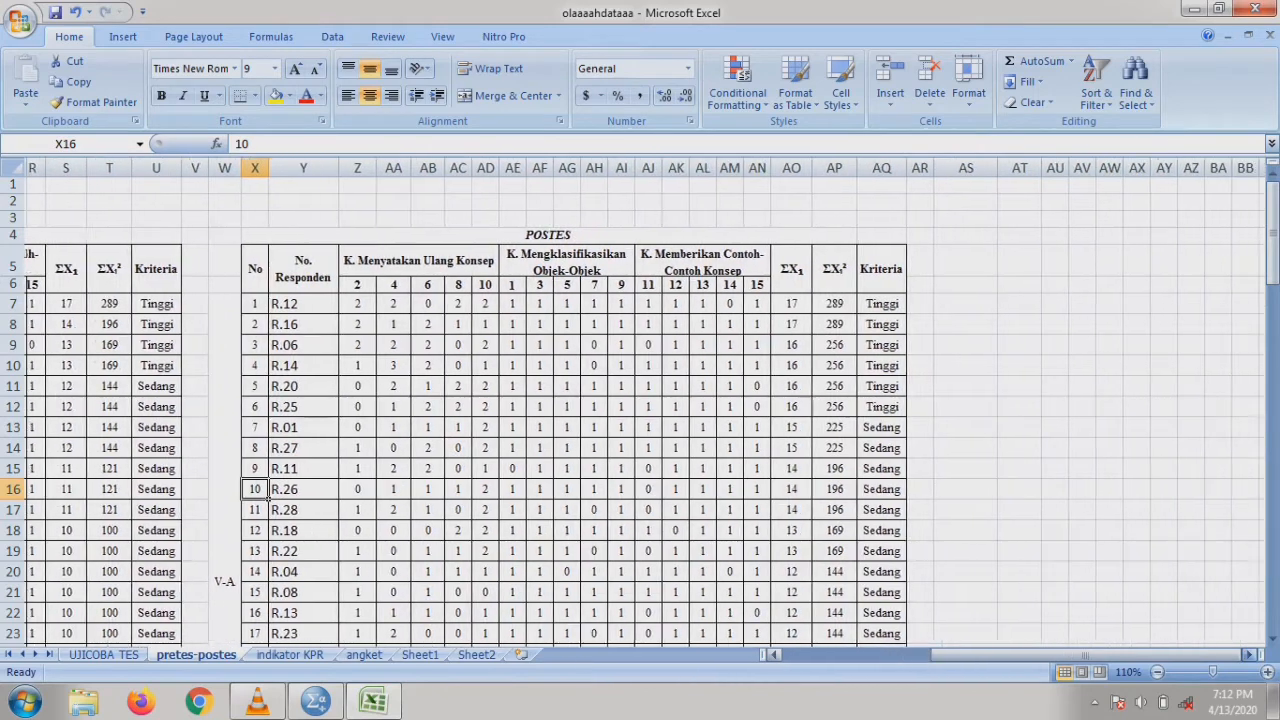
scroll(645, 400, "right", 1)
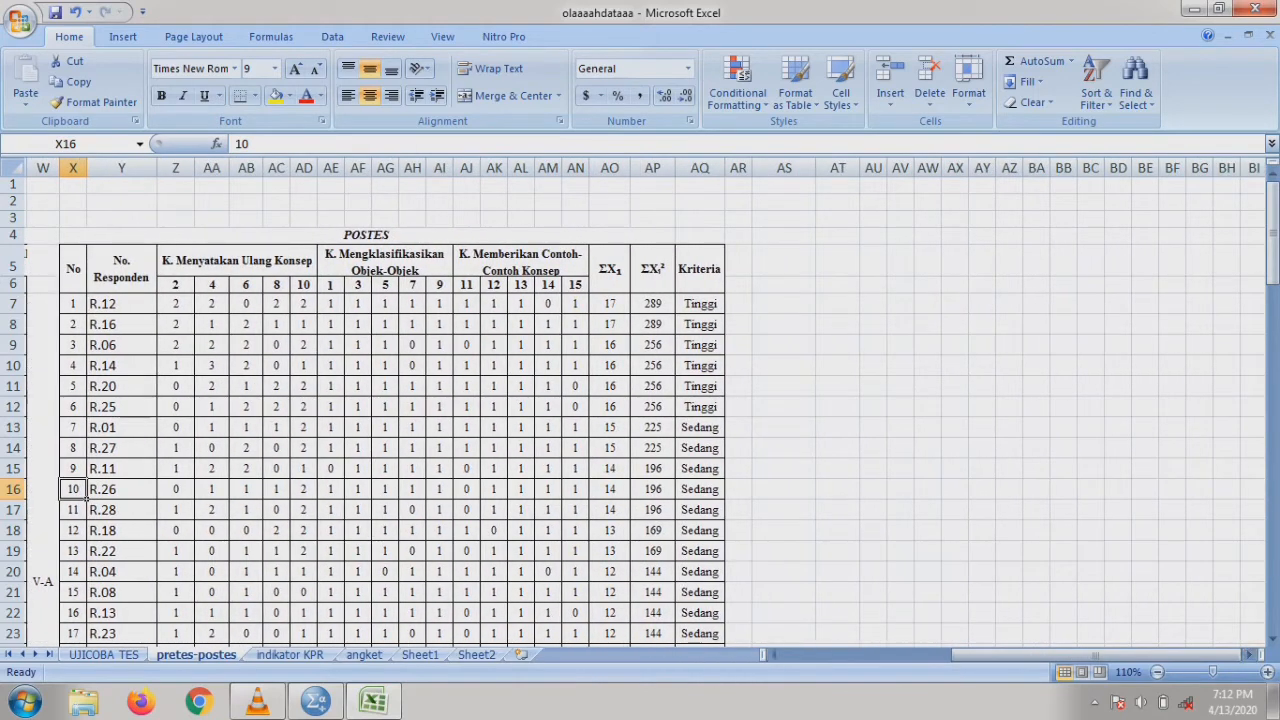
left_click(121, 303)
scroll(645, 410, "down", 4)
scroll(645, 410, "up", 4)
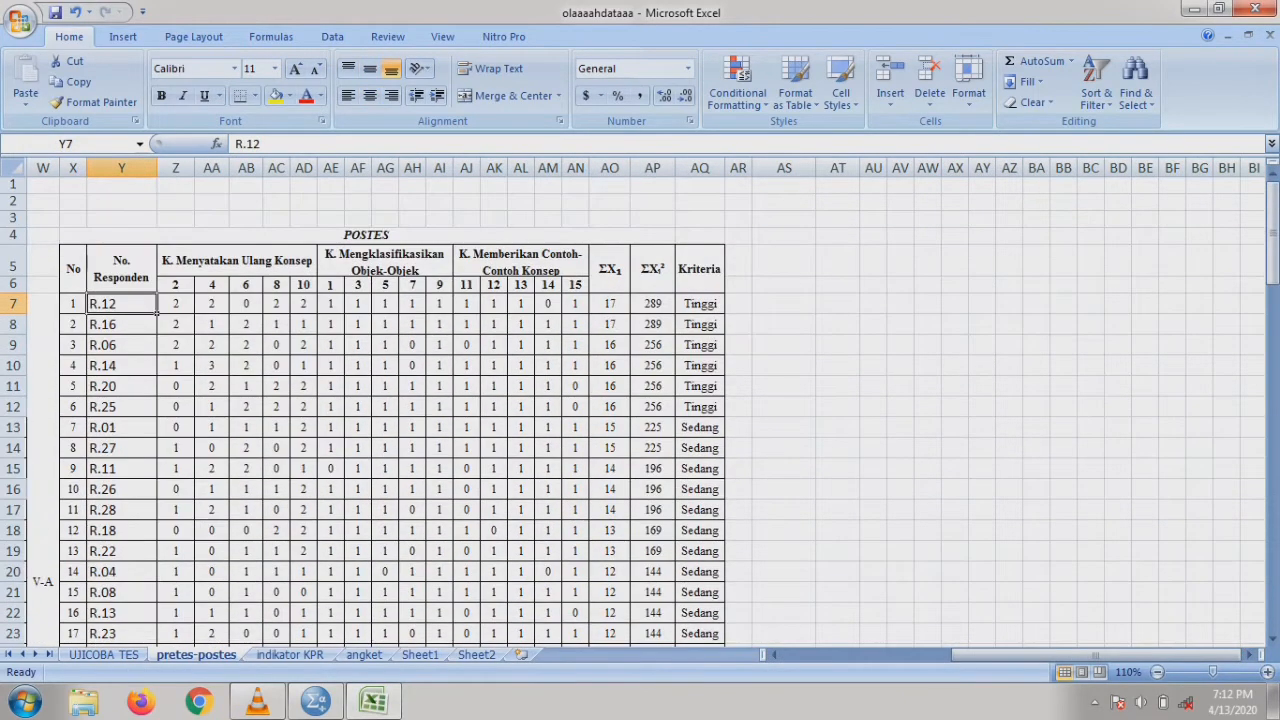
scroll(645, 410, "down", 7)
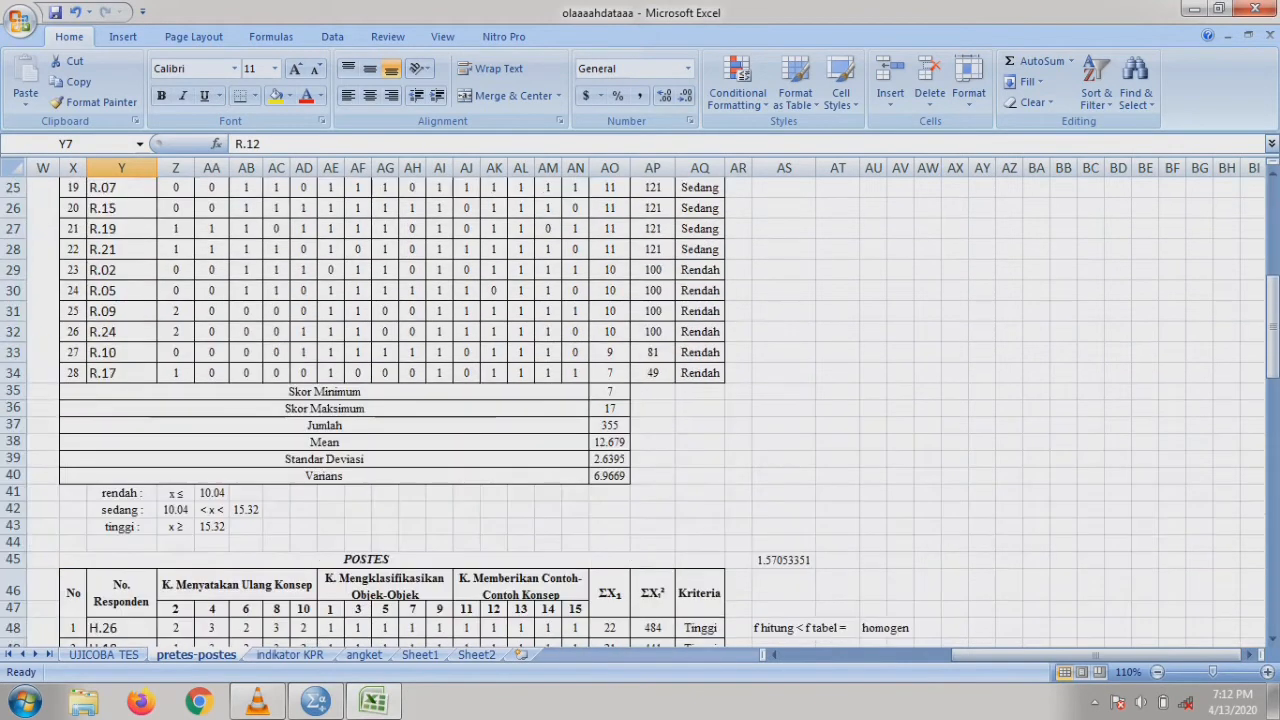
scroll(645, 410, "up", 7)
Review the class V-B respondents in the lower POSTES table, and return to the heading of the upper POSTES table.
scroll(645, 410, "down", 13)
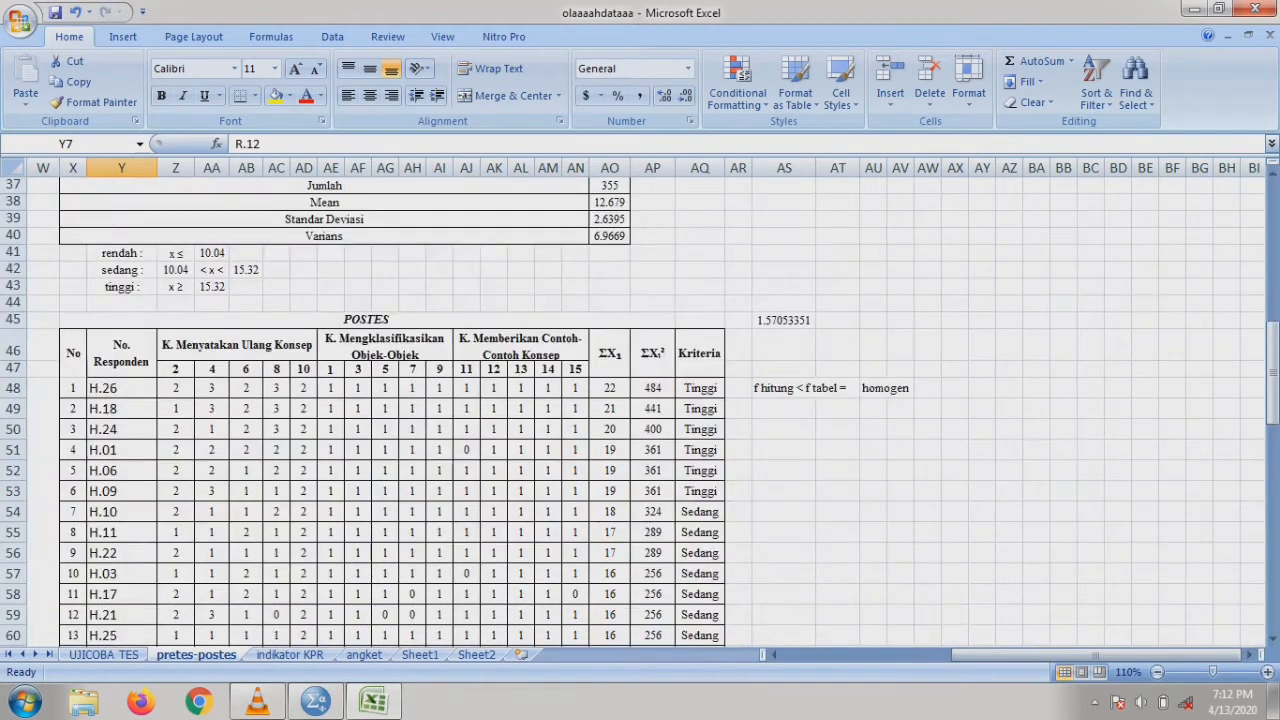
left_click(121, 338)
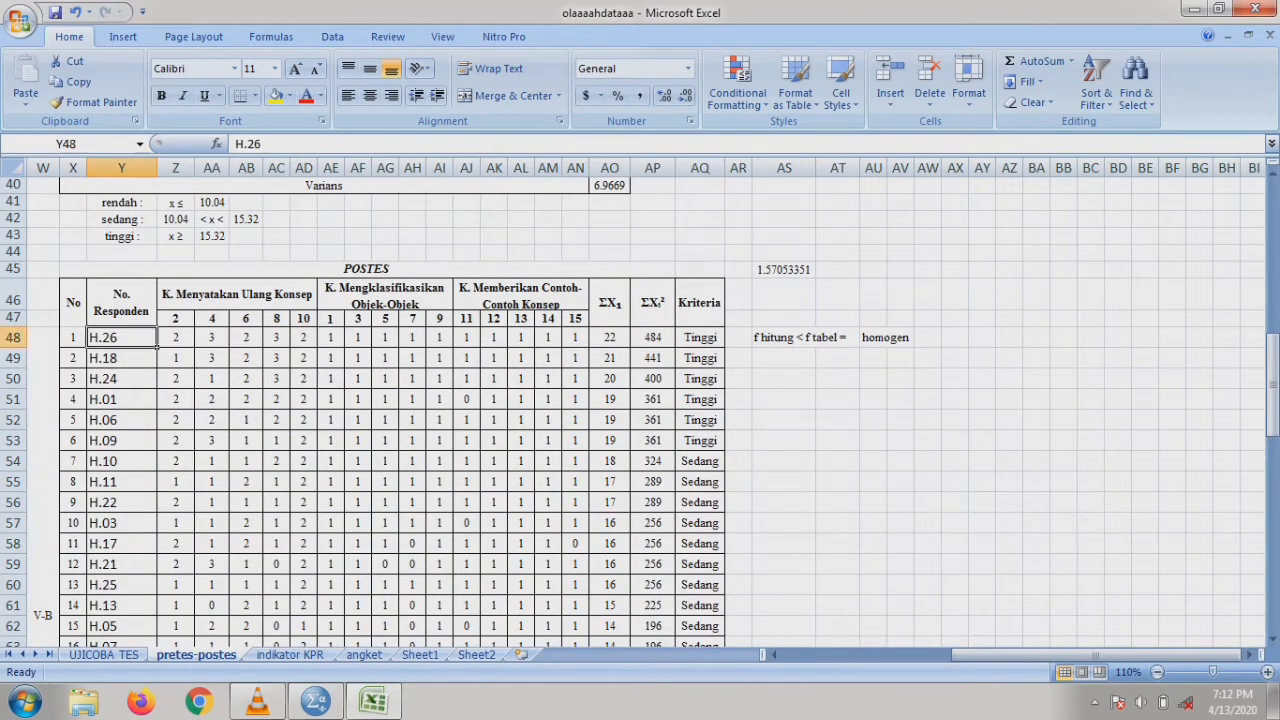
scroll(645, 410, "down", 6)
scroll(645, 410, "up", 4)
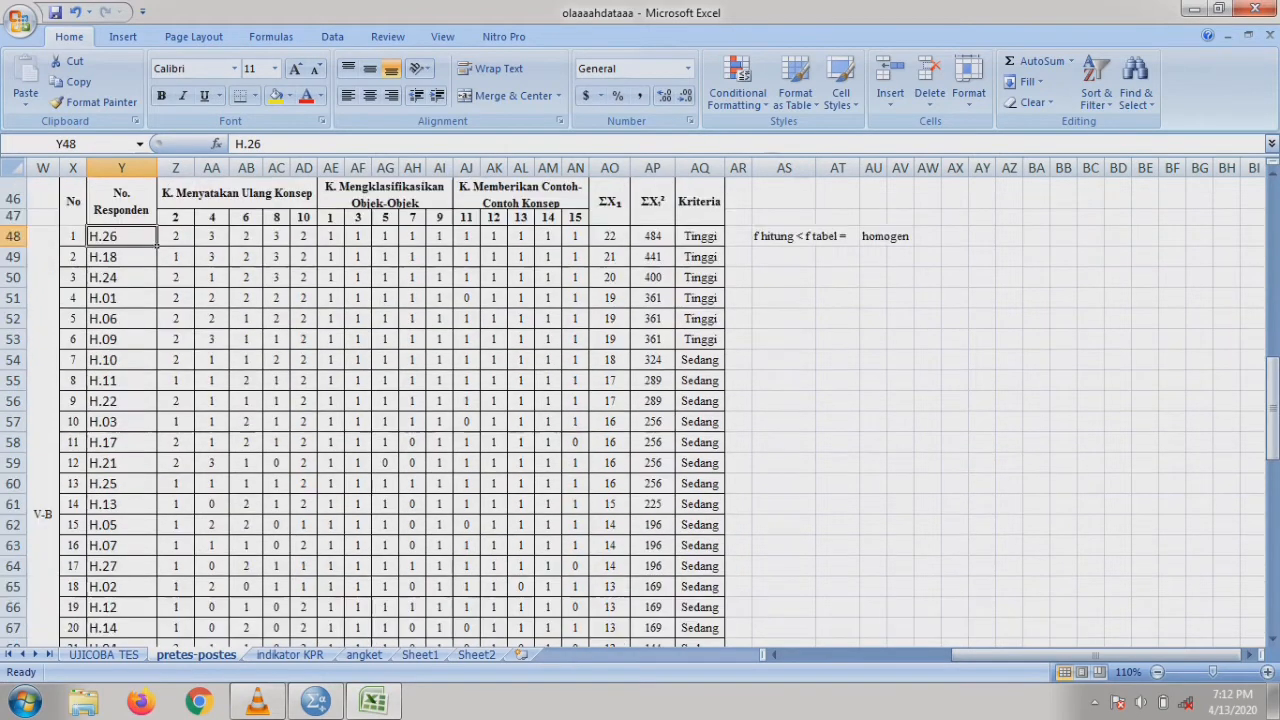
scroll(645, 410, "up", 2)
scroll(645, 410, "down", 6)
scroll(645, 410, "up", 14)
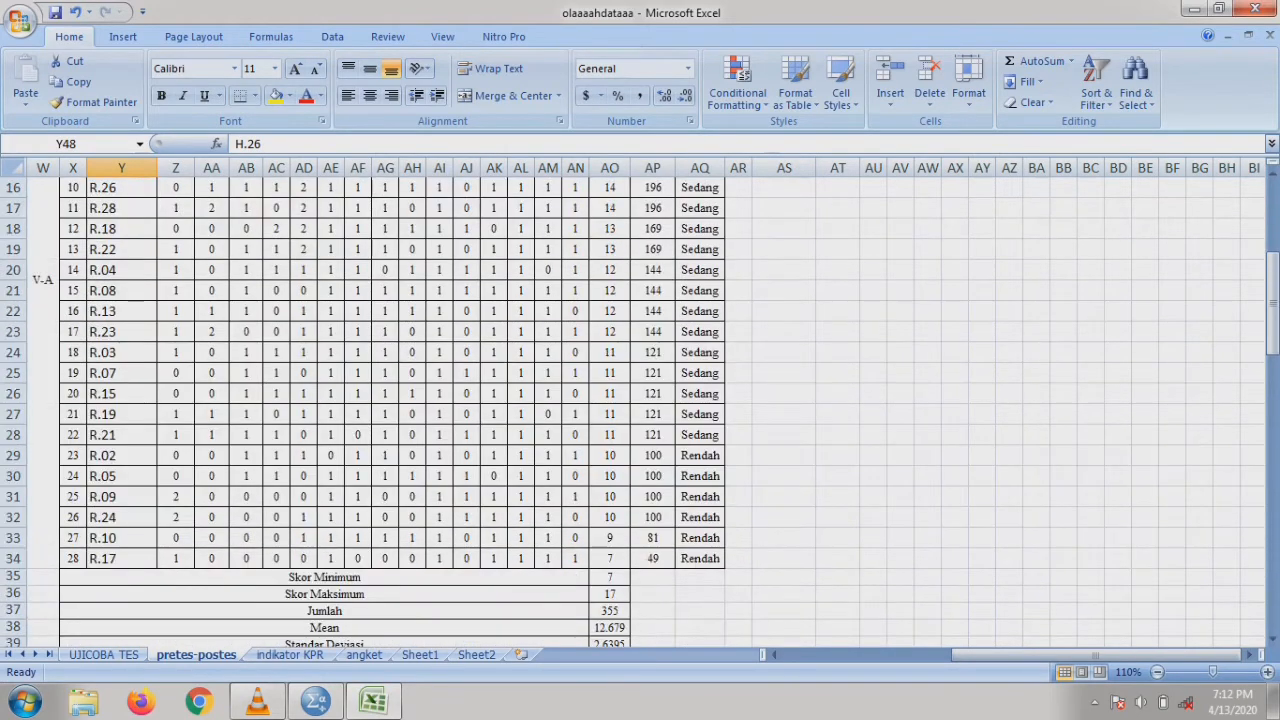
scroll(645, 410, "up", 5)
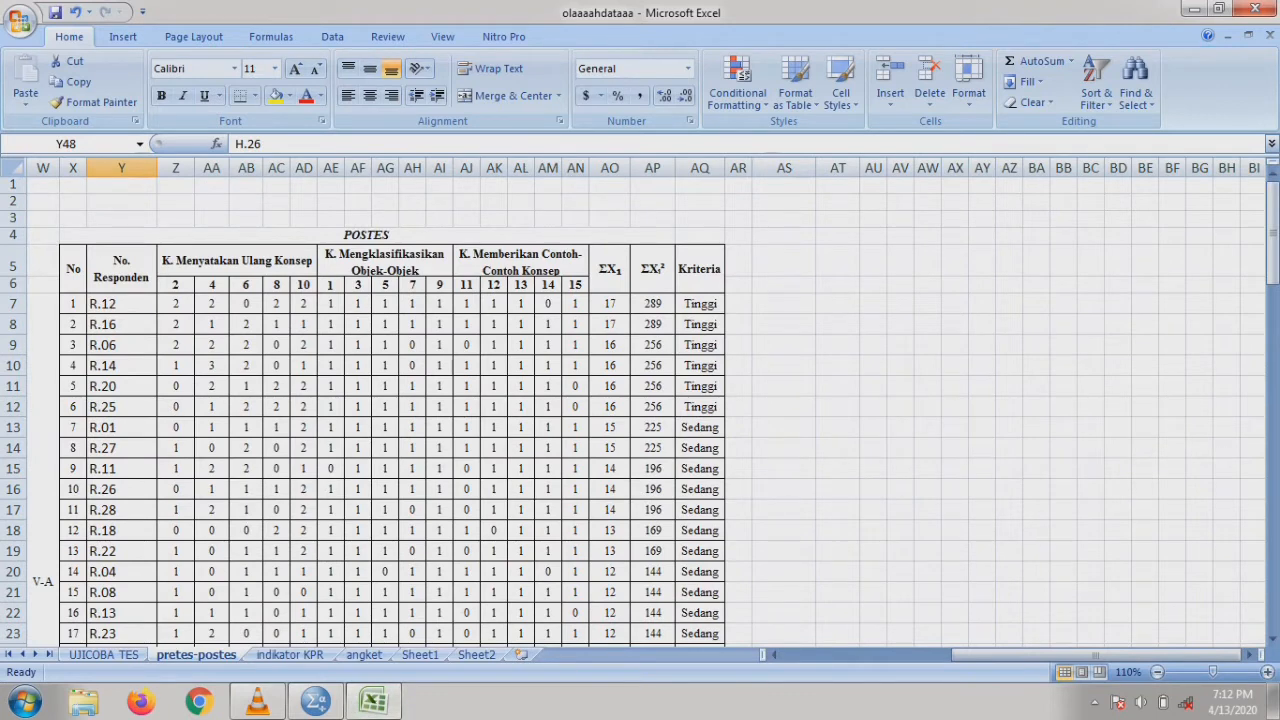
left_click(367, 235)
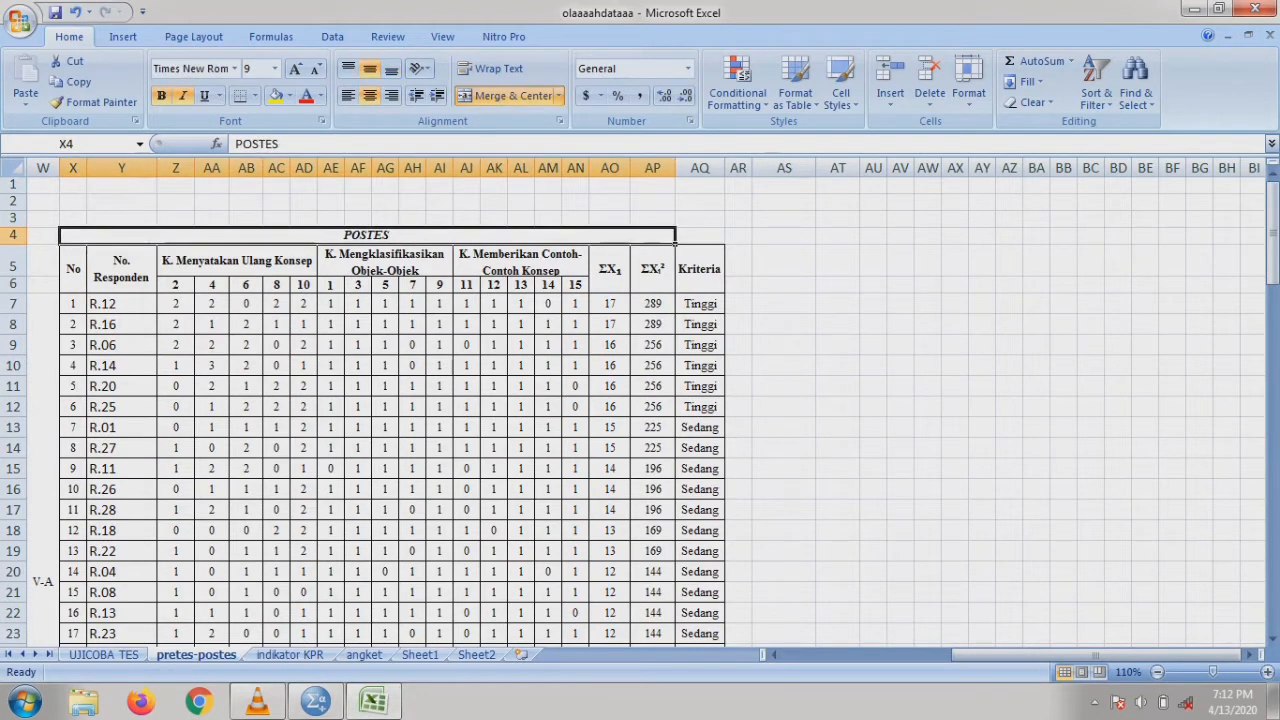
Switch to SPSS and define the first variable with the name Postes_KPR.
mouse_move(373, 700)
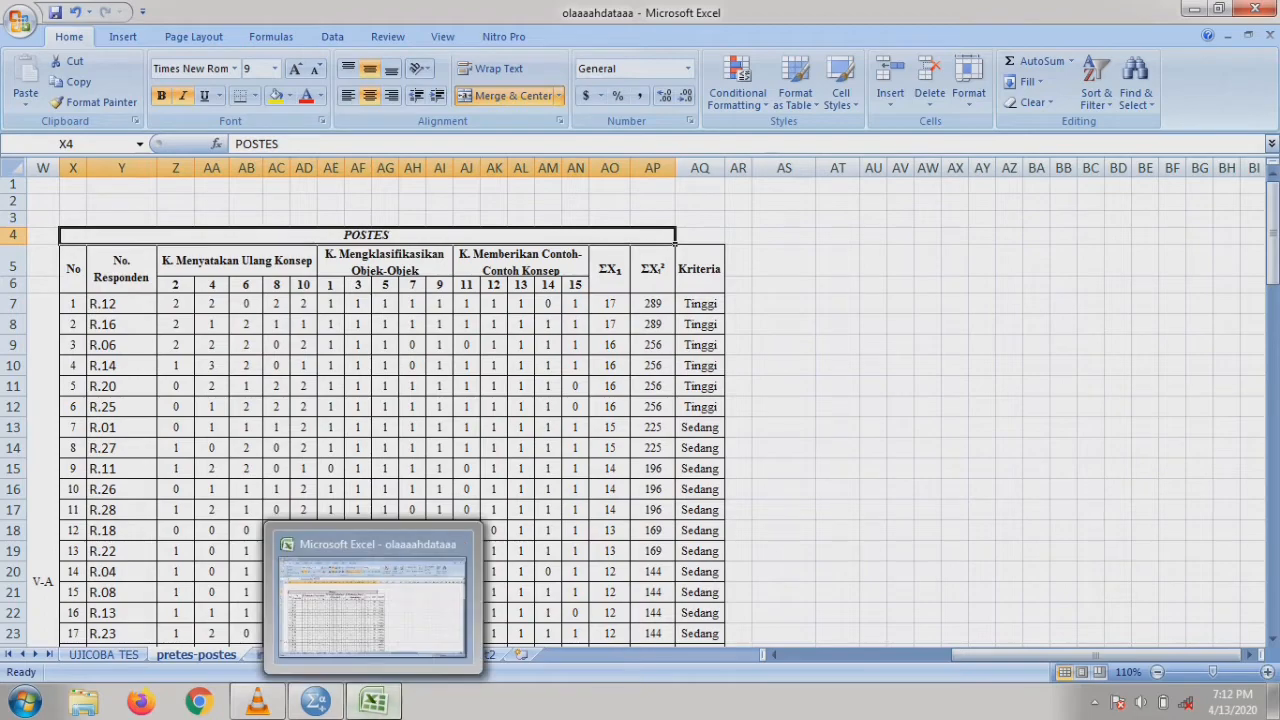
left_click(316, 700)
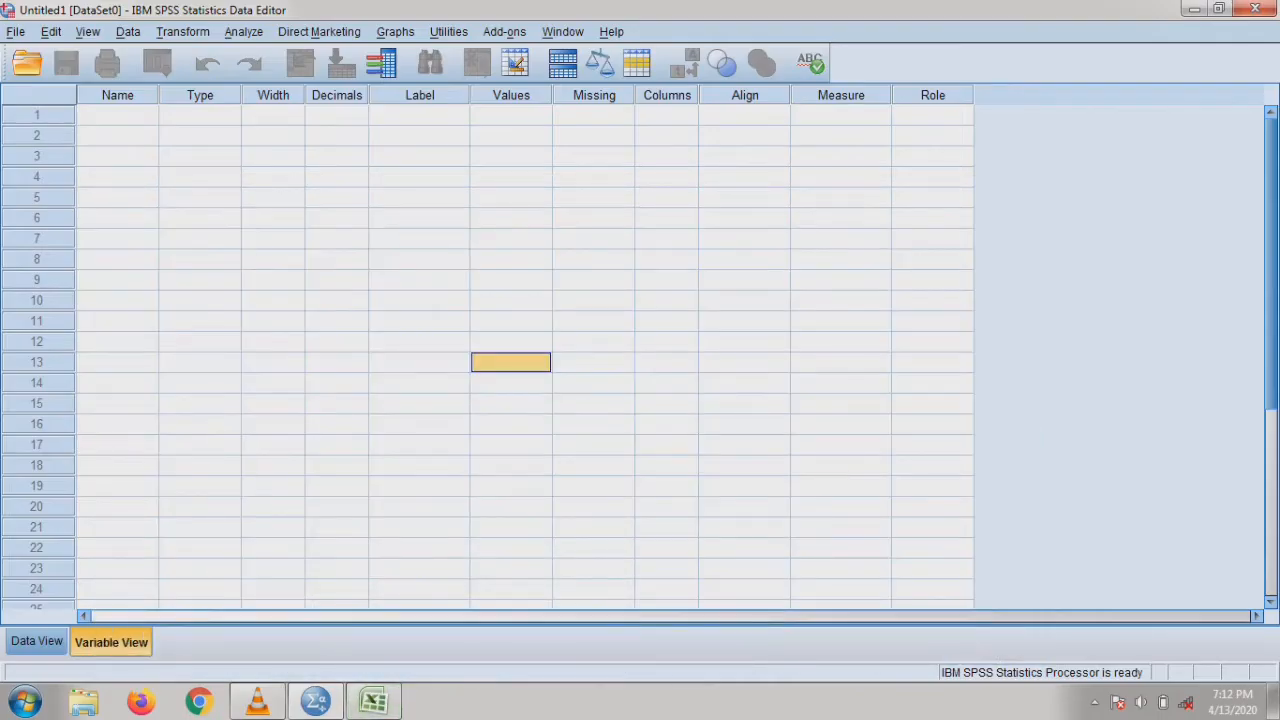
left_click(117, 115)
type("Po")
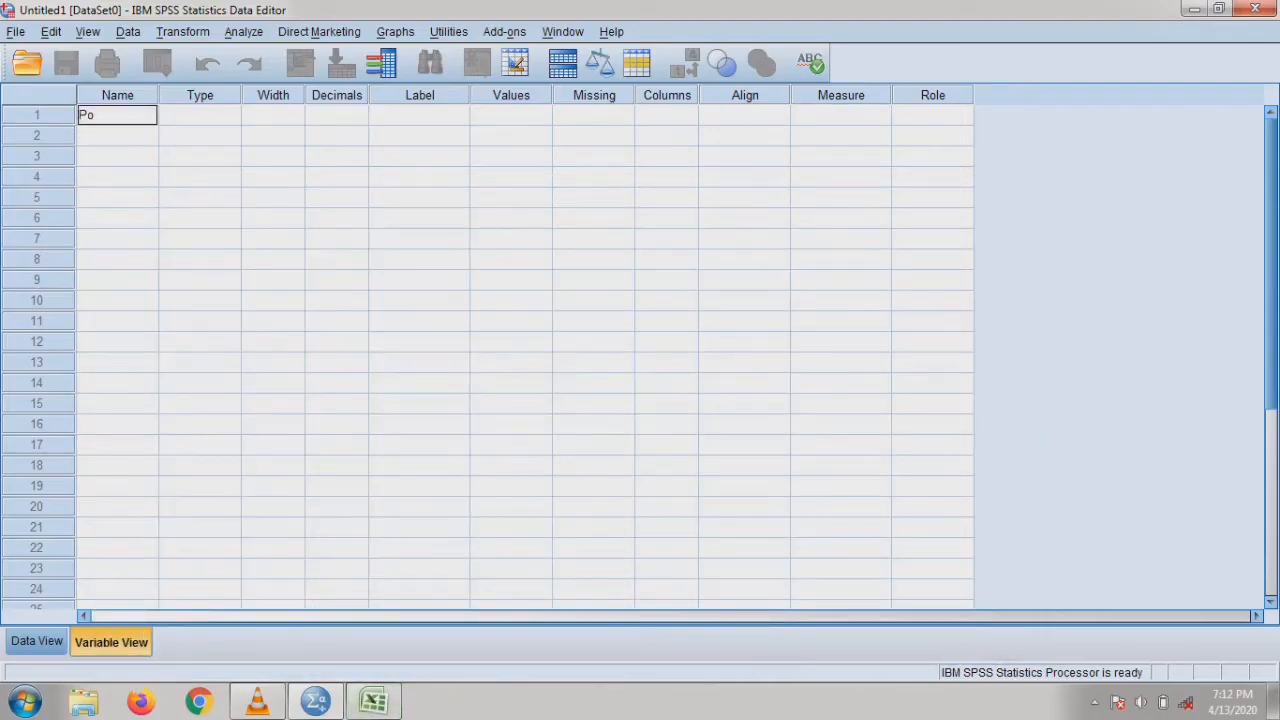
type("stes_KPR")
key("Return")
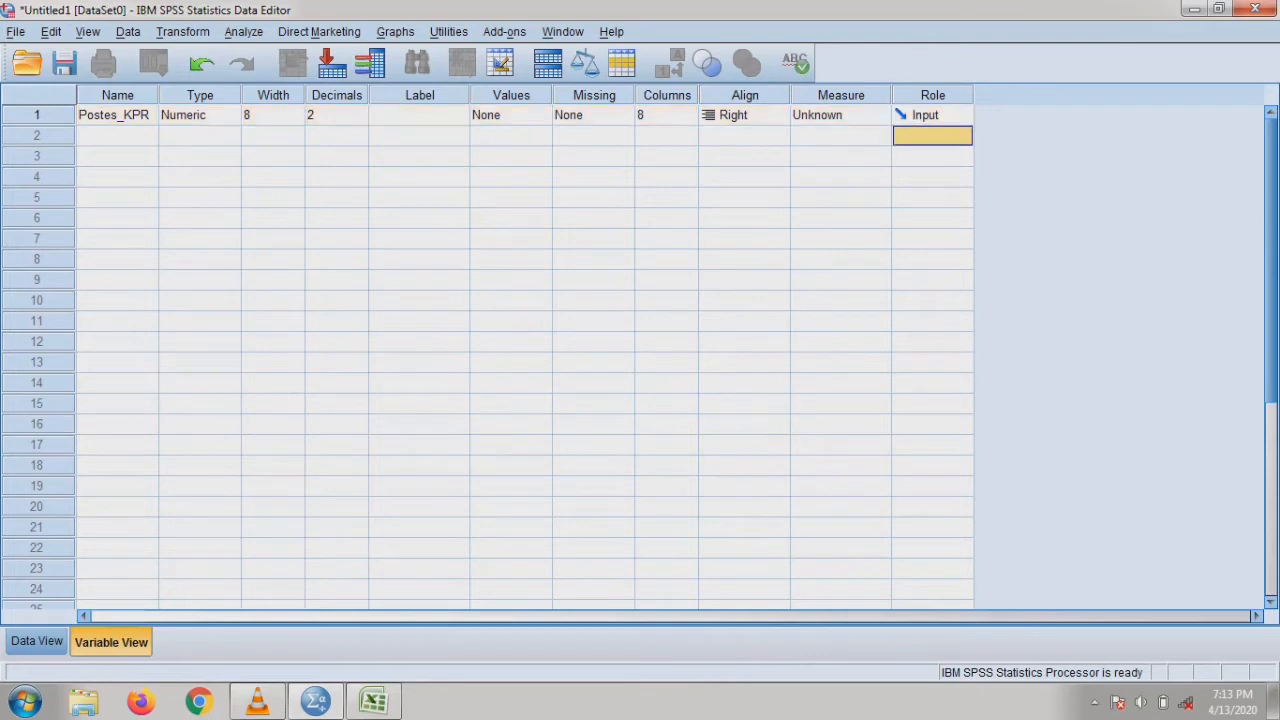
Define a second variable named Pretes_KPR below Postes_KPR.
key("Up")
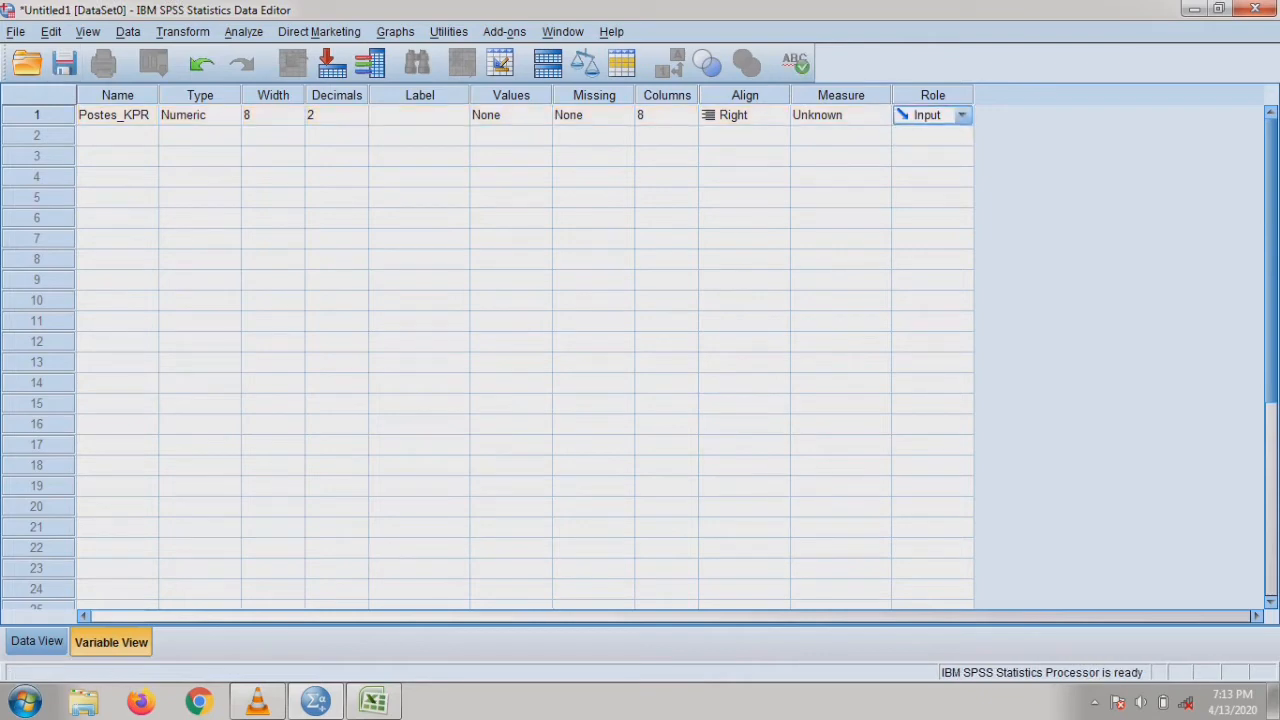
key("Home")
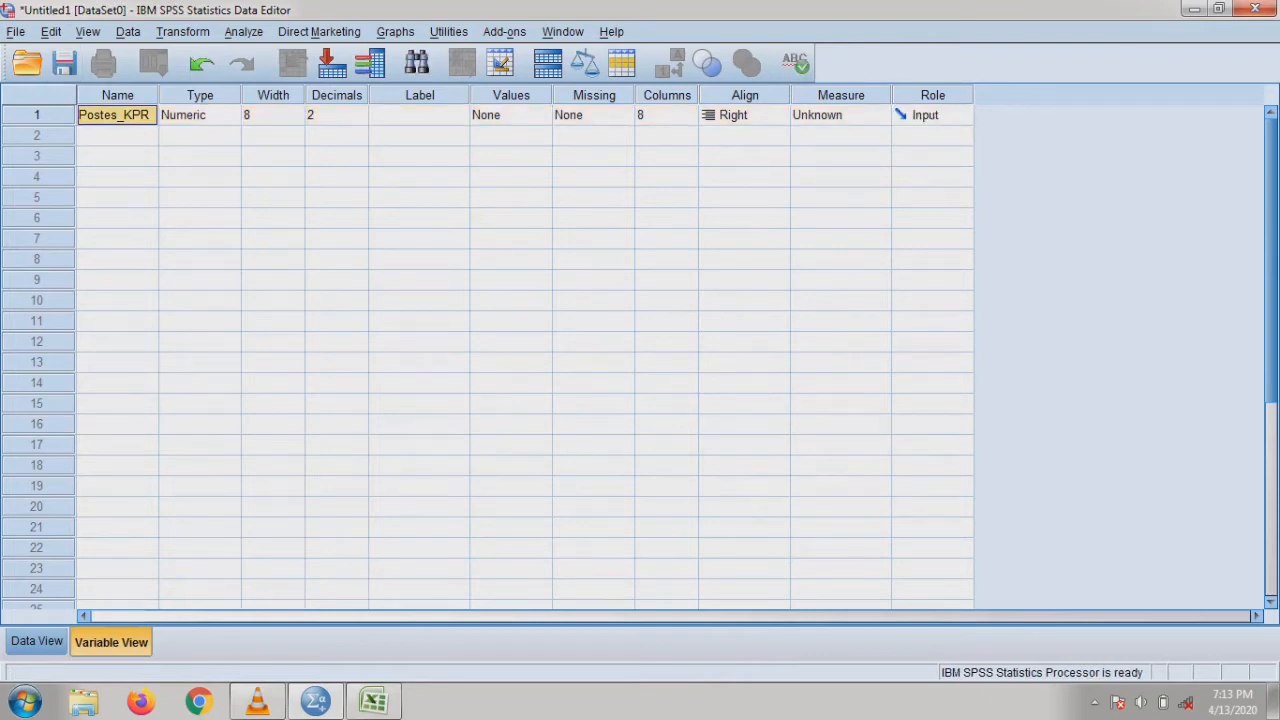
key("Down")
key("Up")
key("Down")
type("Pretes")
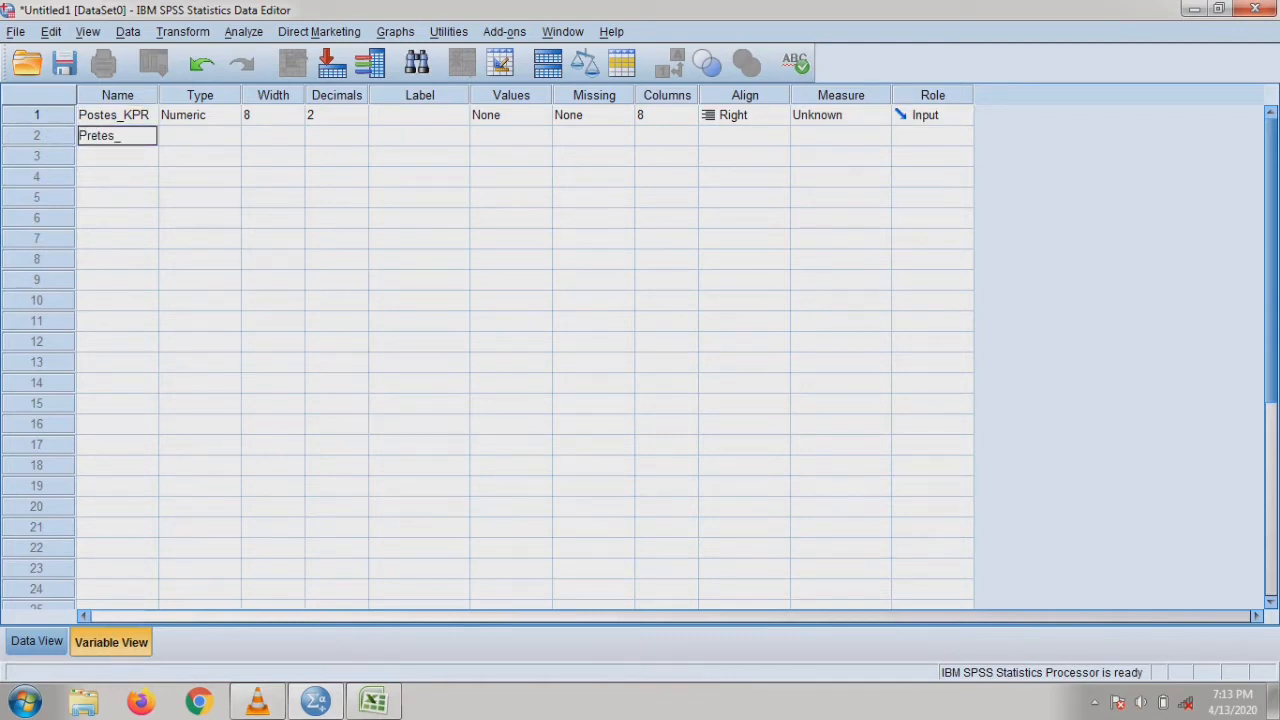
type("_KPR")
key("Return")
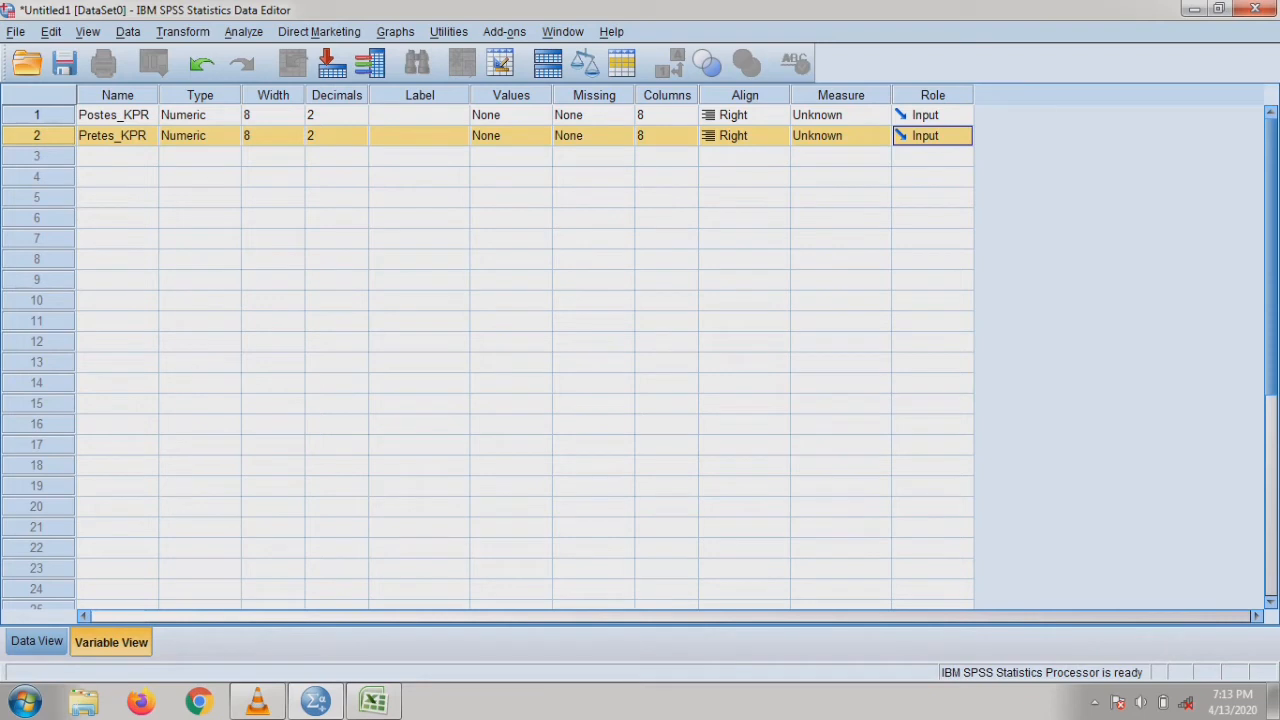
Examine the available variable types for Postes_KPR and accept Numeric.
left_click(200, 115)
left_click(230, 114)
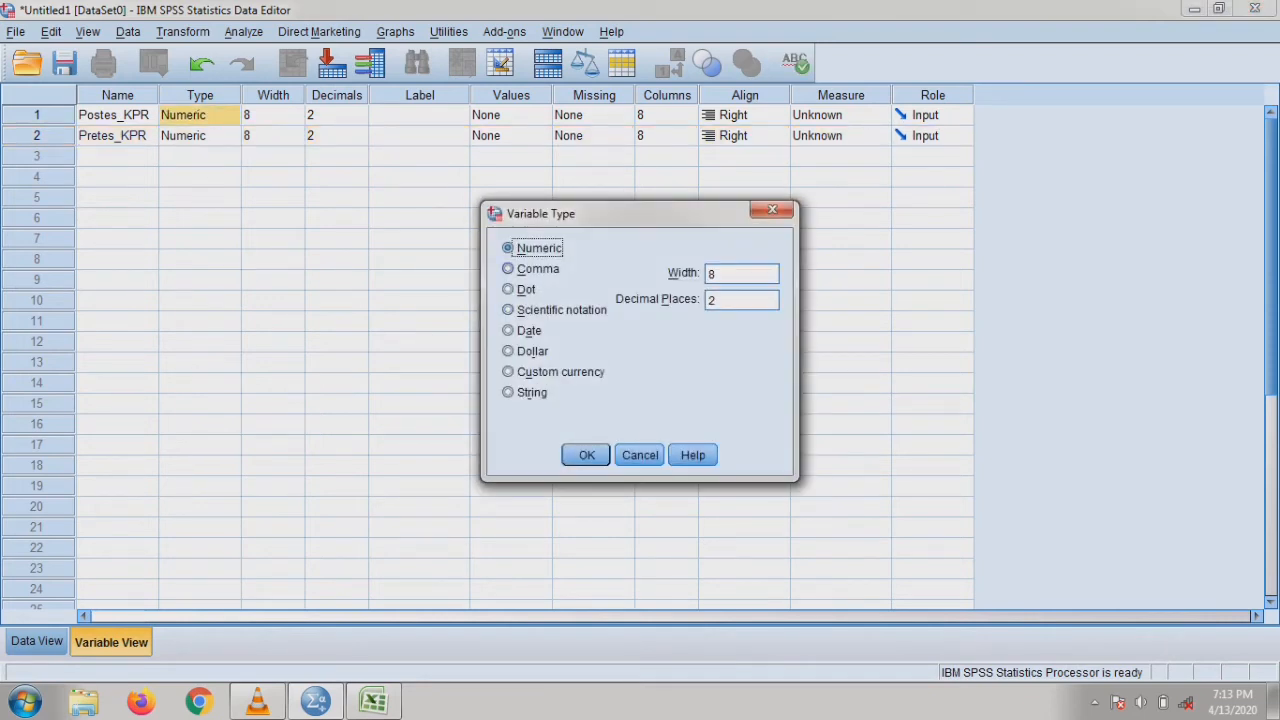
left_click(508, 268)
key("Down")
key("Up")
key("Up")
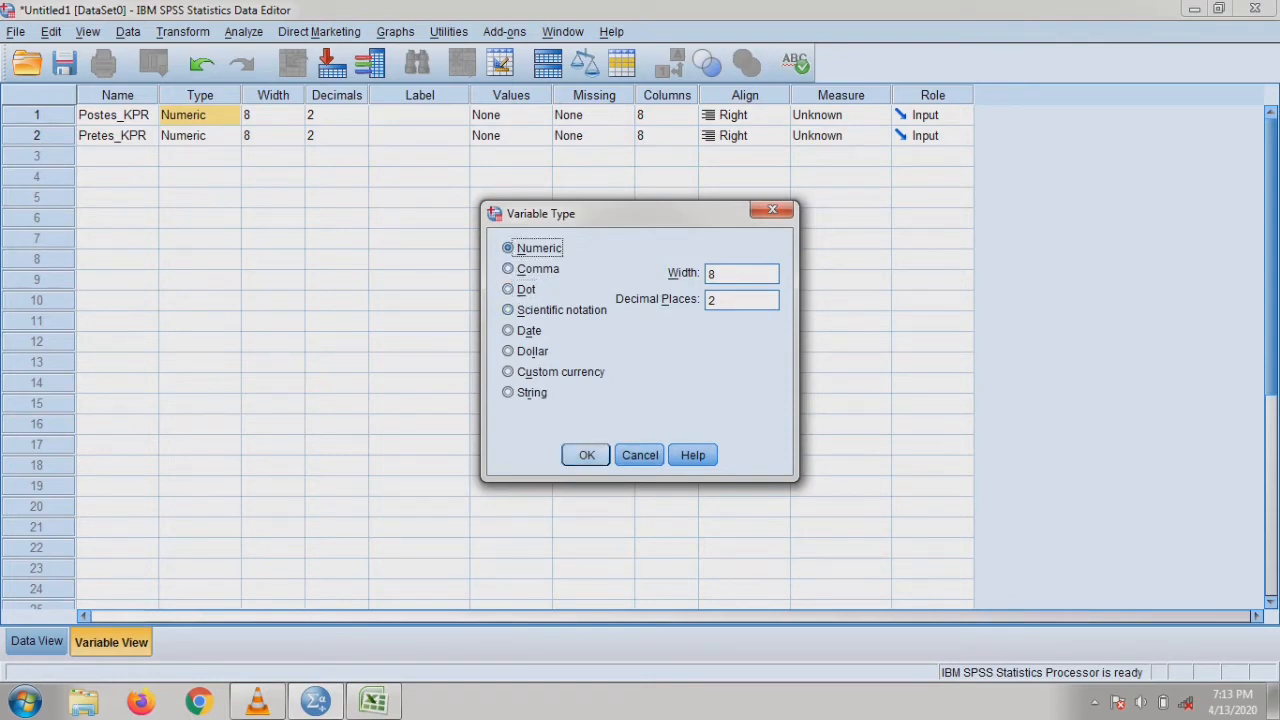
key("Return")
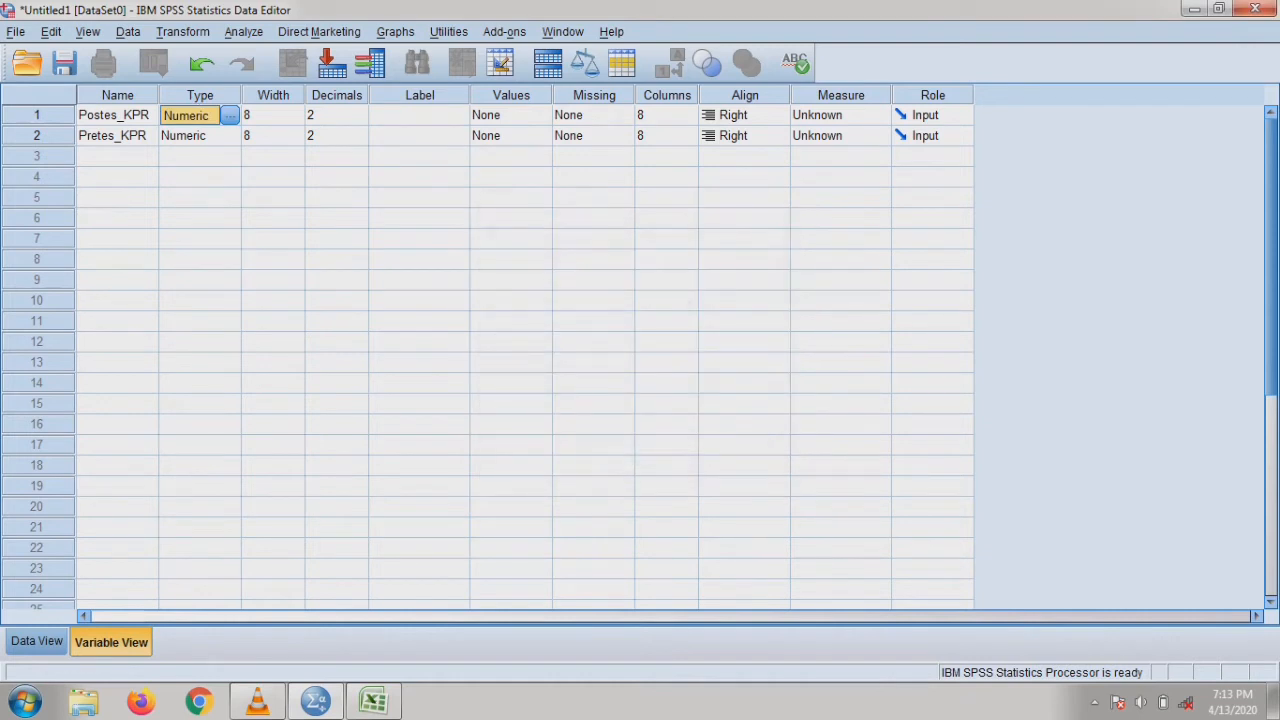
Switch to Excel and check the total and squared scores in the upper POSTES table for decimals.
left_click(373, 700)
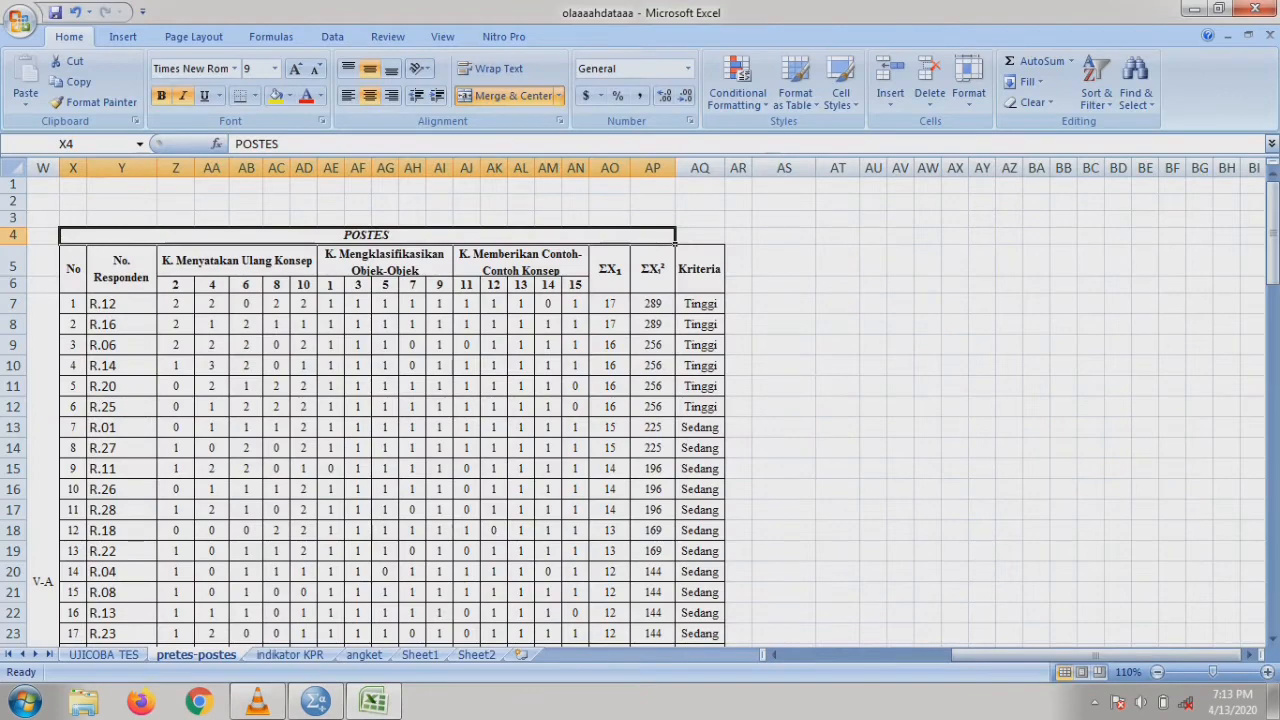
left_click(652, 324)
scroll(652, 324, "down", 7)
scroll(652, 324, "up", 7)
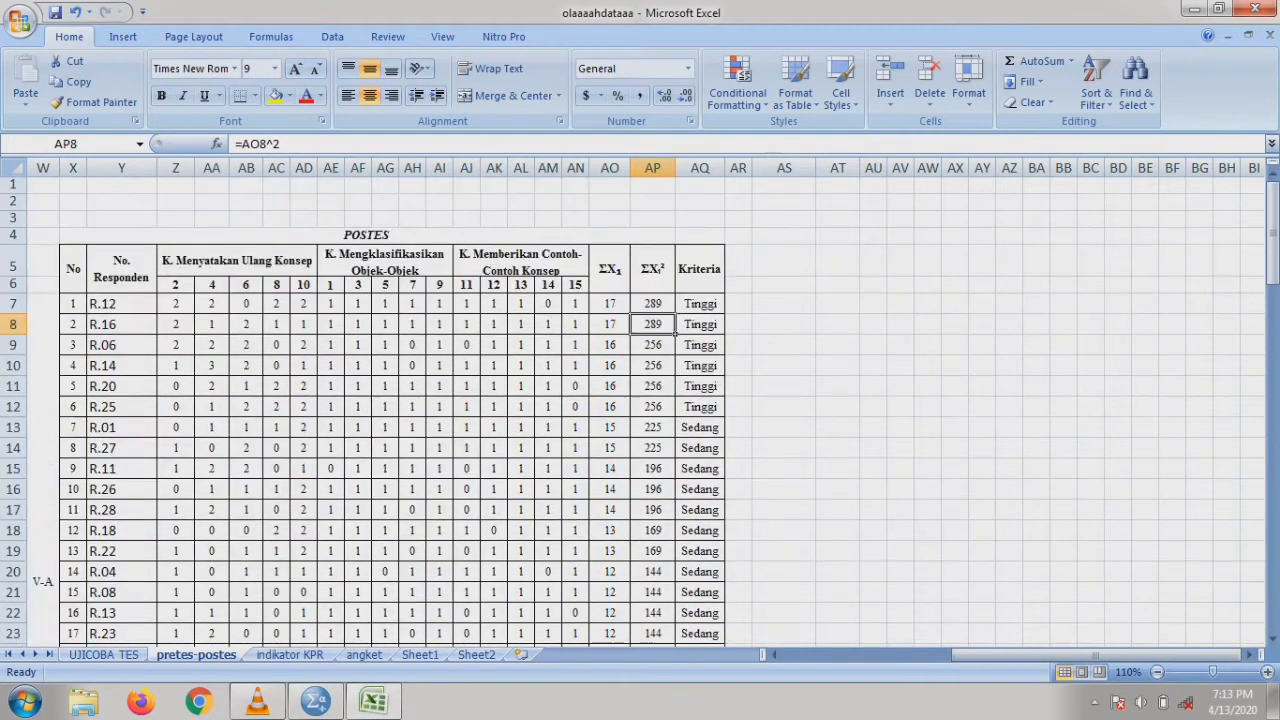
left_click(610, 304)
left_click(652, 304)
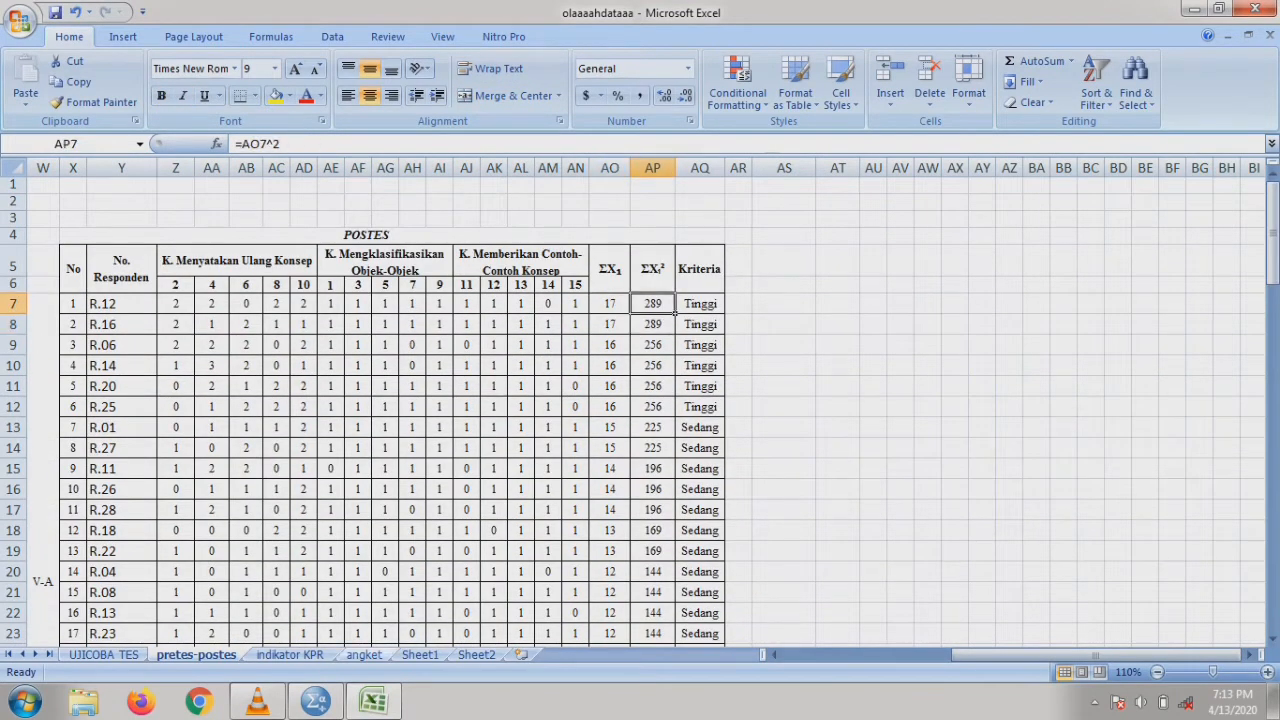
Switch to SPSS and set the decimals of both Postes_KPR and Pretes_KPR to 0.
left_click(316, 701)
left_click(360, 116)
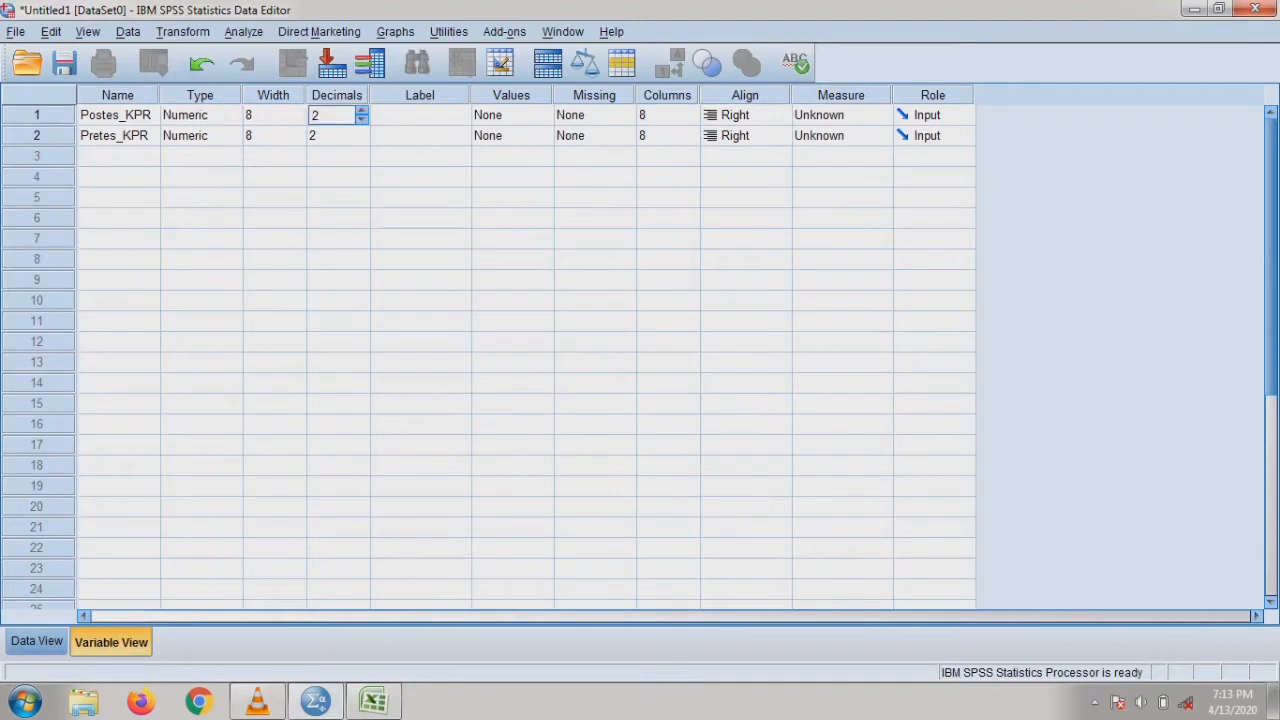
left_click(361, 120)
left_click(361, 120)
left_click(360, 137)
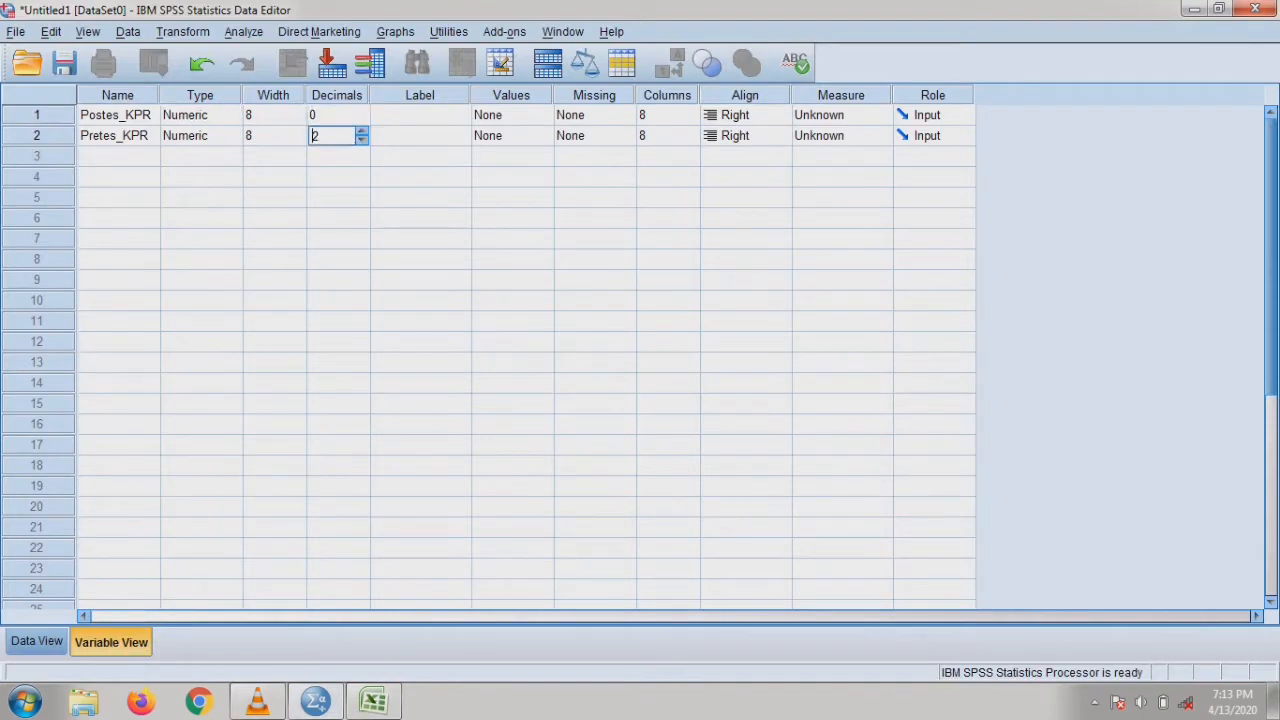
double_click(361, 140)
left_click(420, 115)
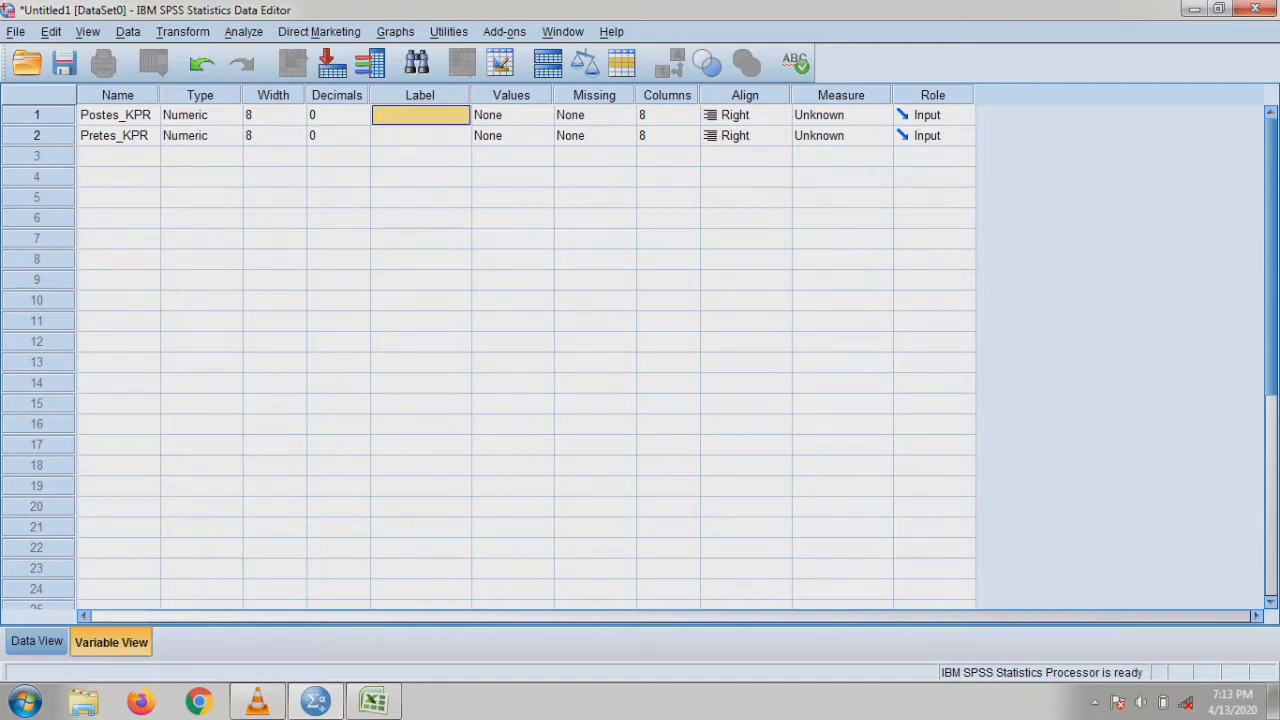
left_click(119, 156)
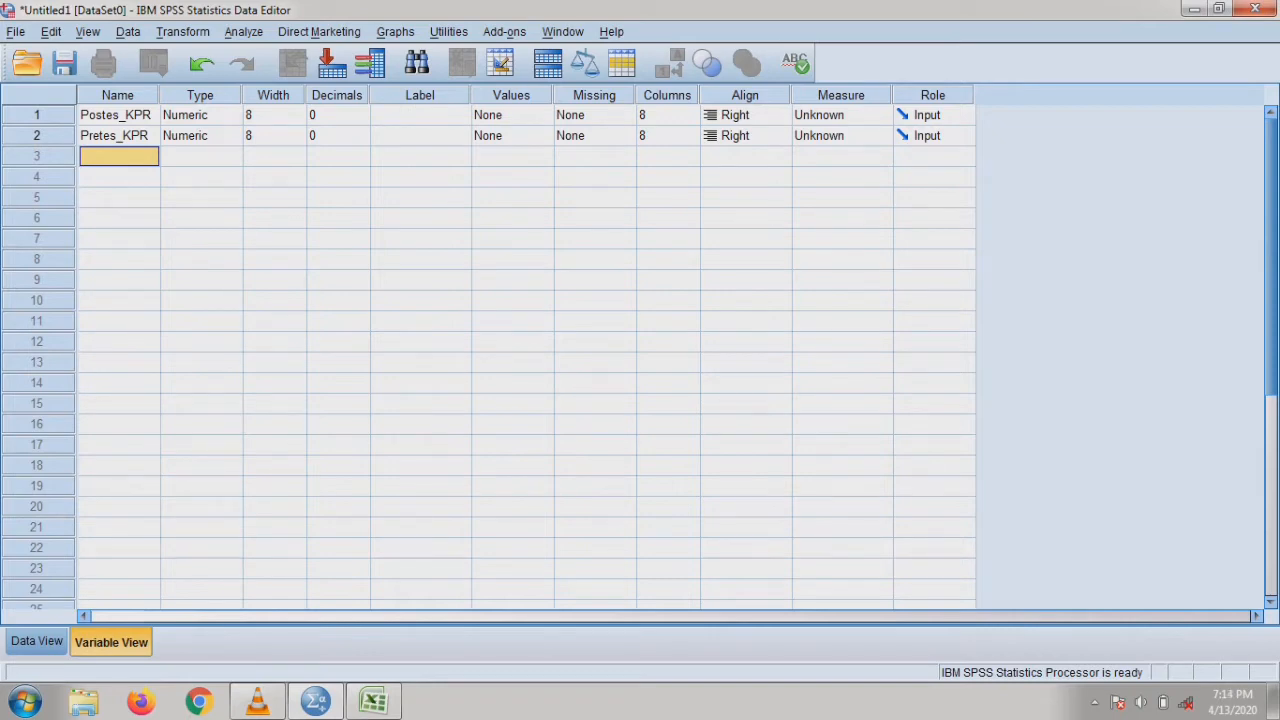
left_click(118, 115)
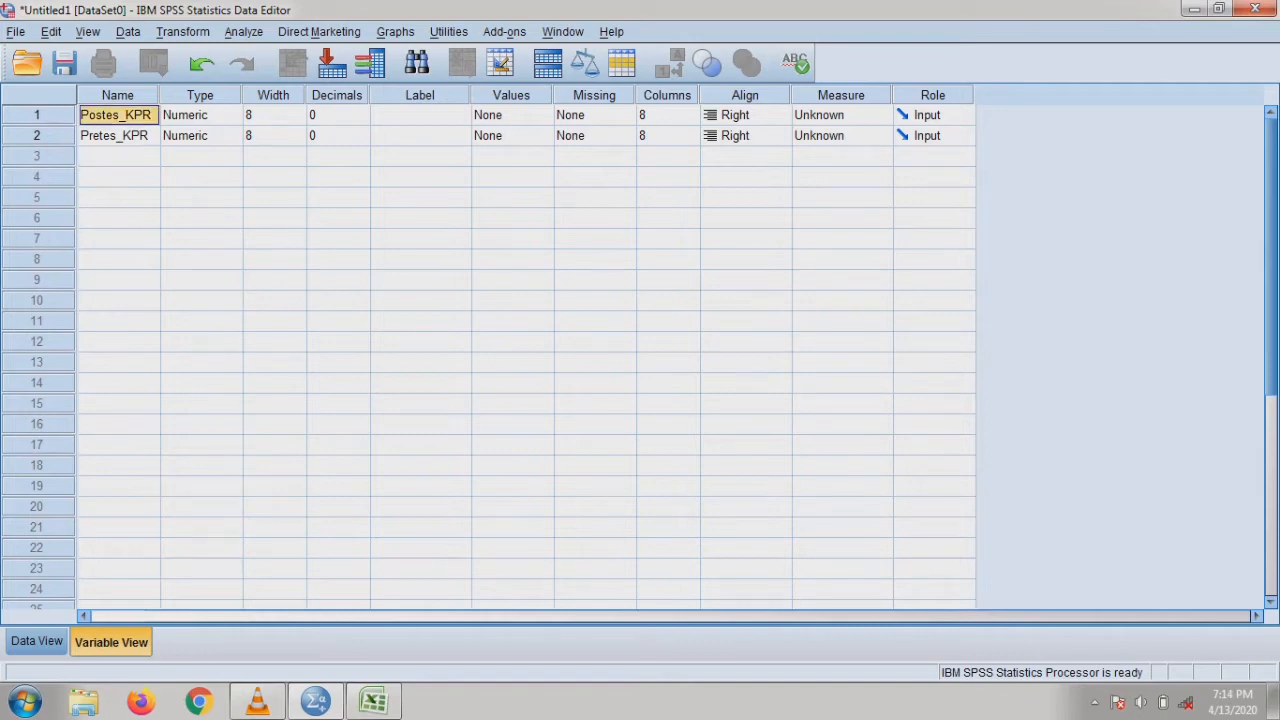
left_click(118, 136)
left_click(118, 115)
left_click(118, 136)
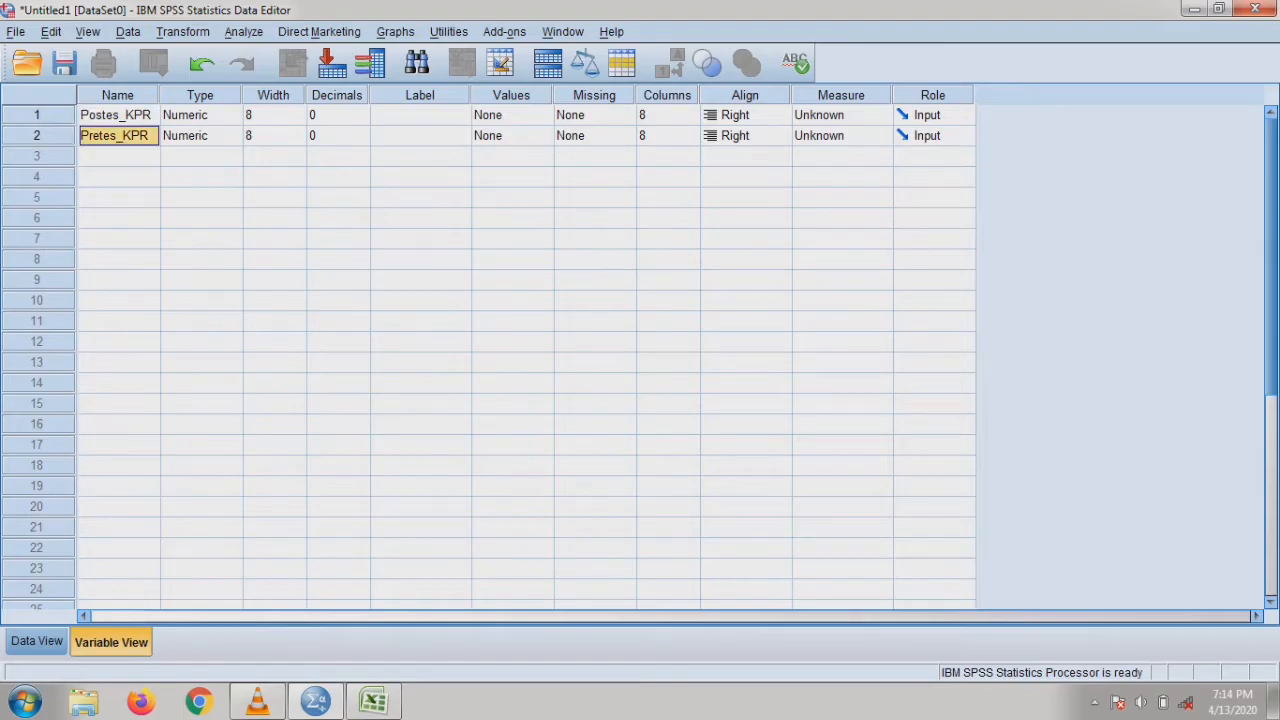
Switch to Excel and examine the total scores, squared scores and criteria in the POSTES table.
left_click(373, 701)
key("Down")
key("Down")
key("Down")
key("Down")
key("Down")
key("Down")
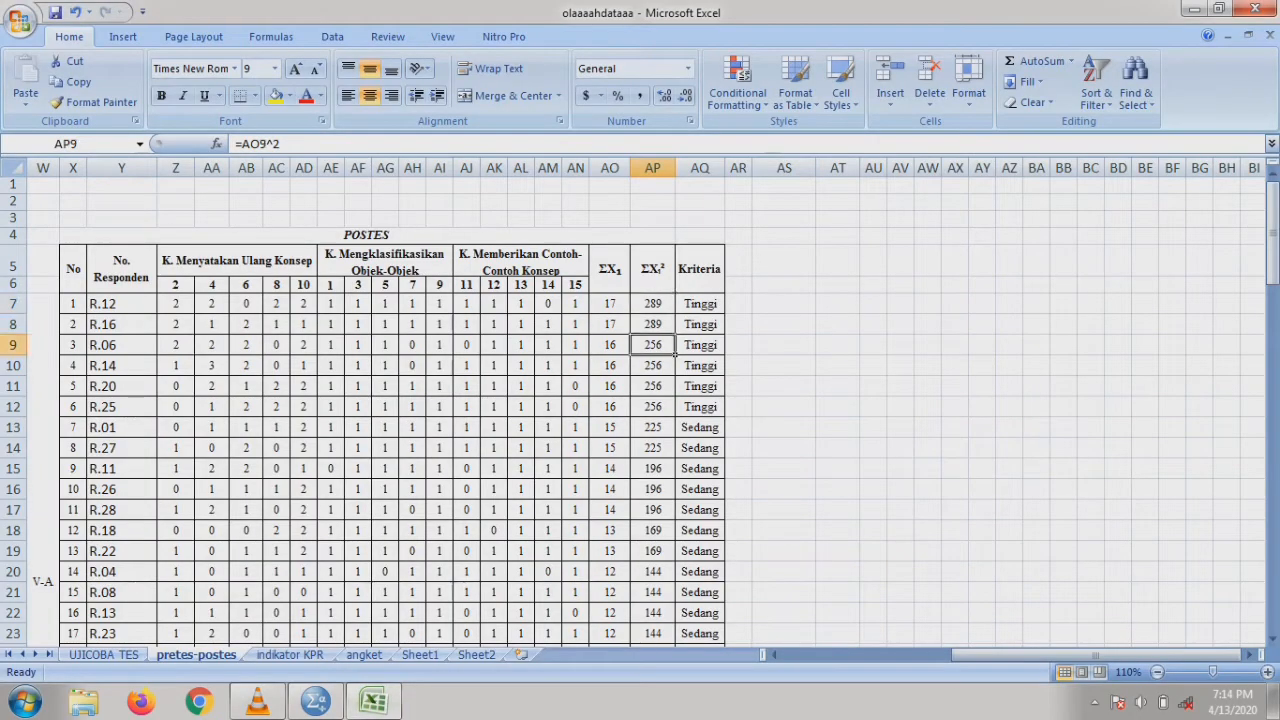
left_click_drag(652, 304, 700, 427)
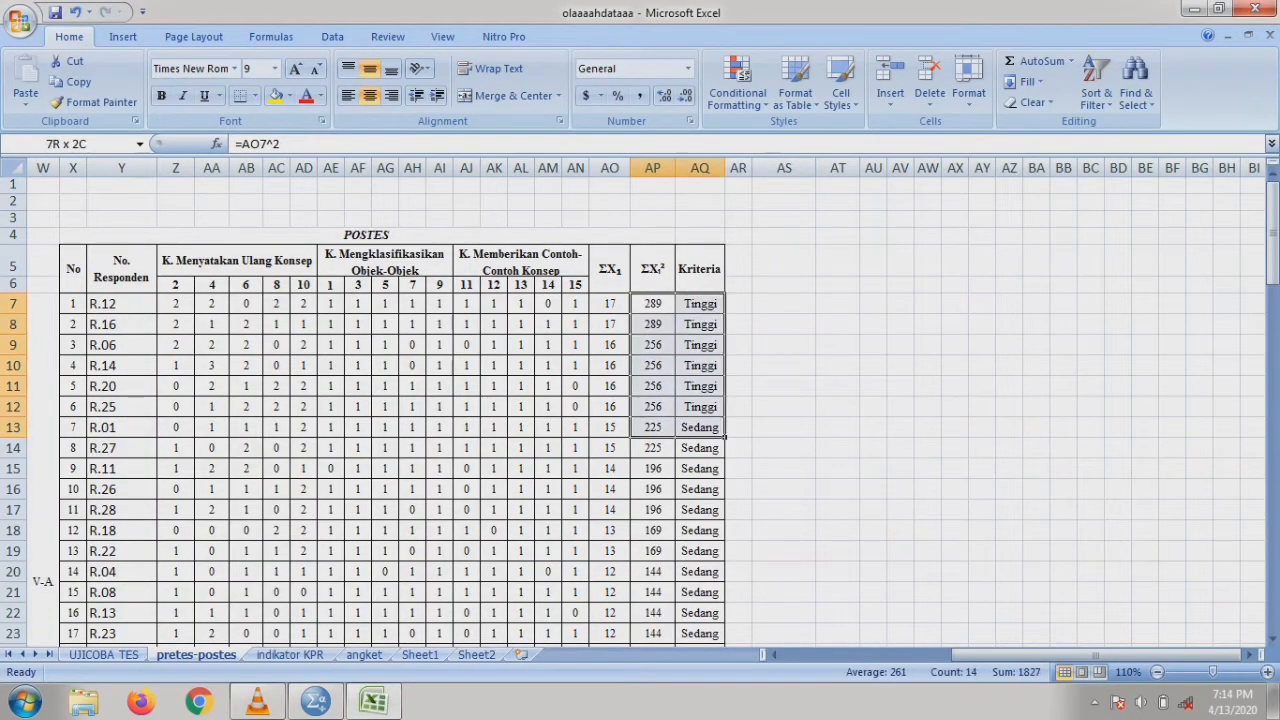
double_click(653, 304)
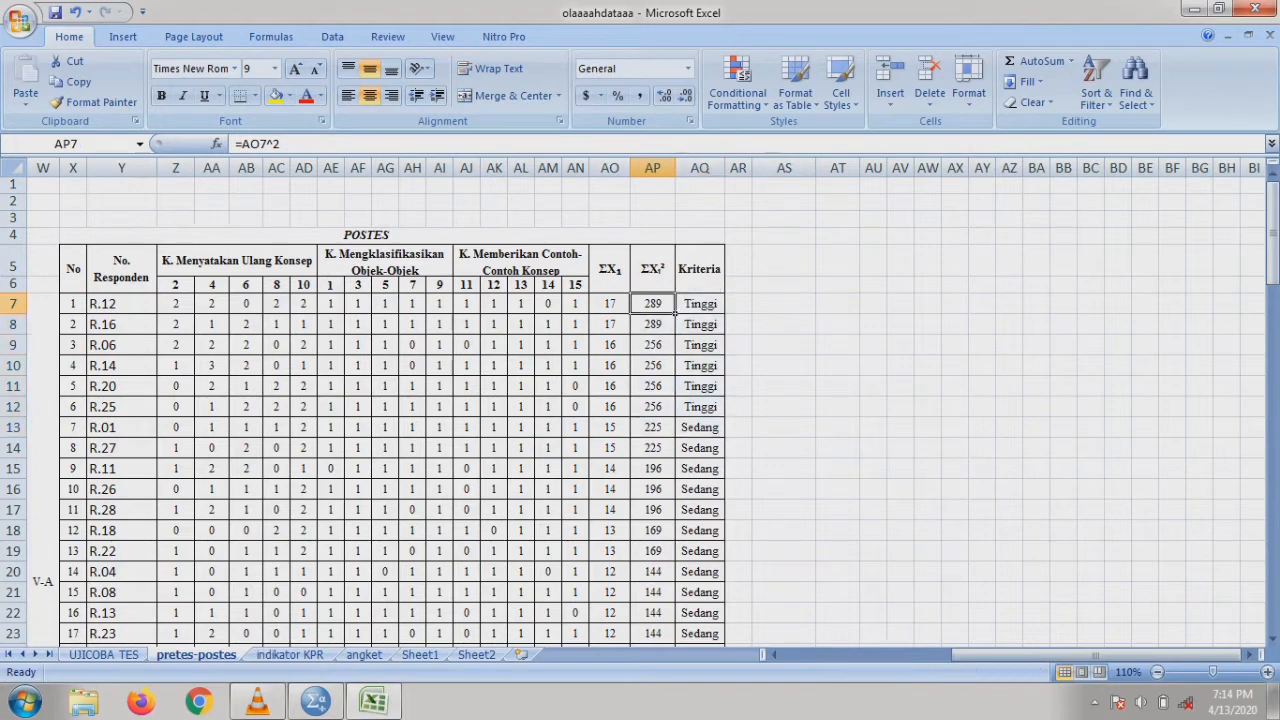
left_click(610, 468)
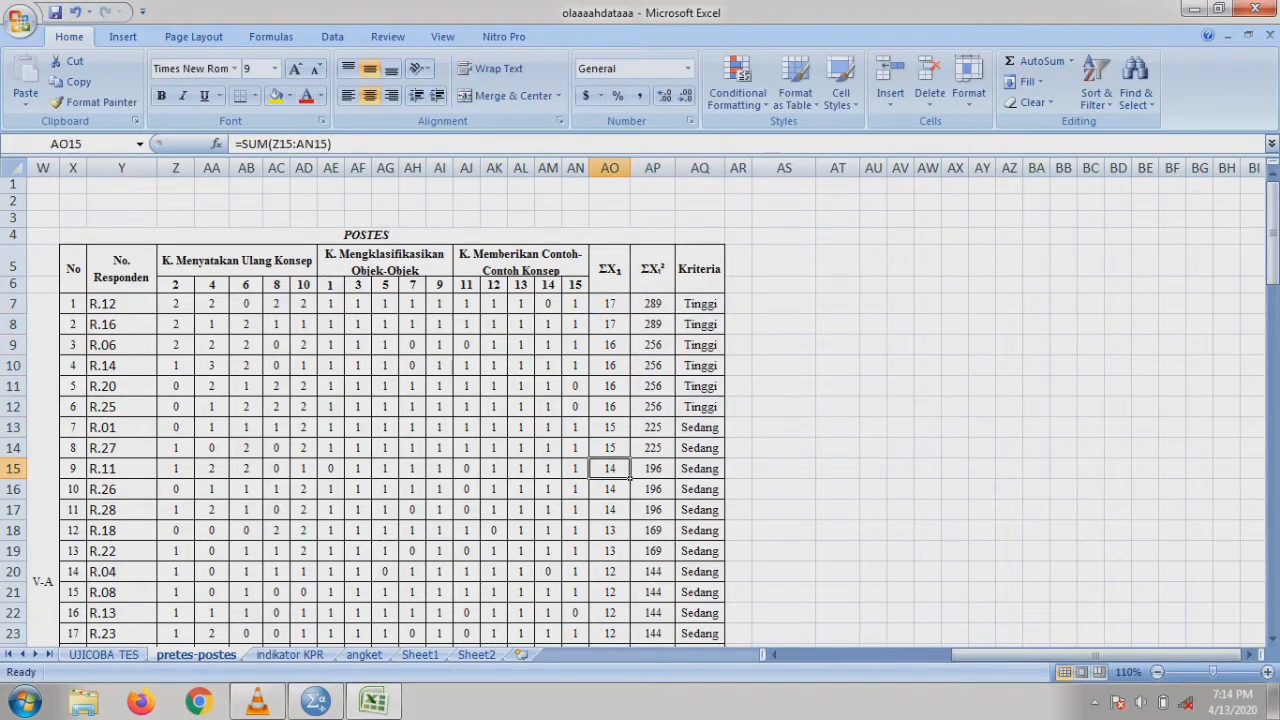
Switch to SPSS and define a third variable named Kelompok below Pretes_KPR.
left_click(315, 700)
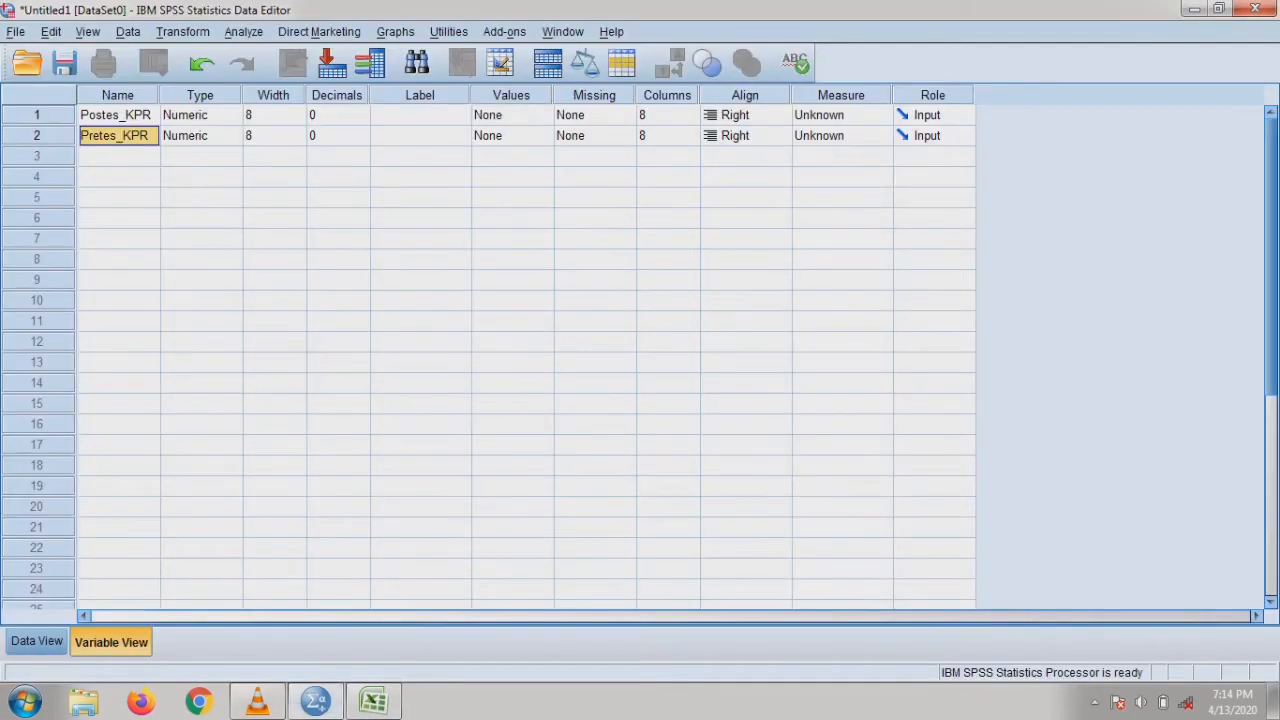
left_click(511, 95)
left_click(119, 156)
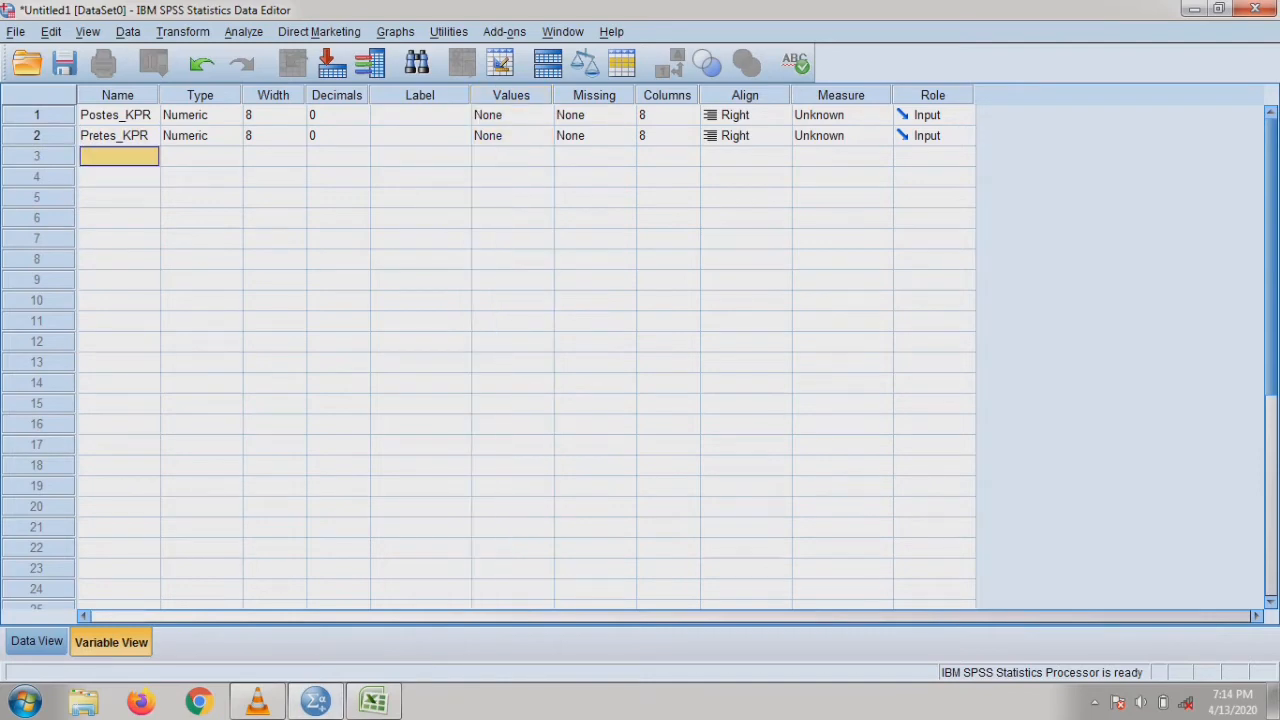
type("Kelompok")
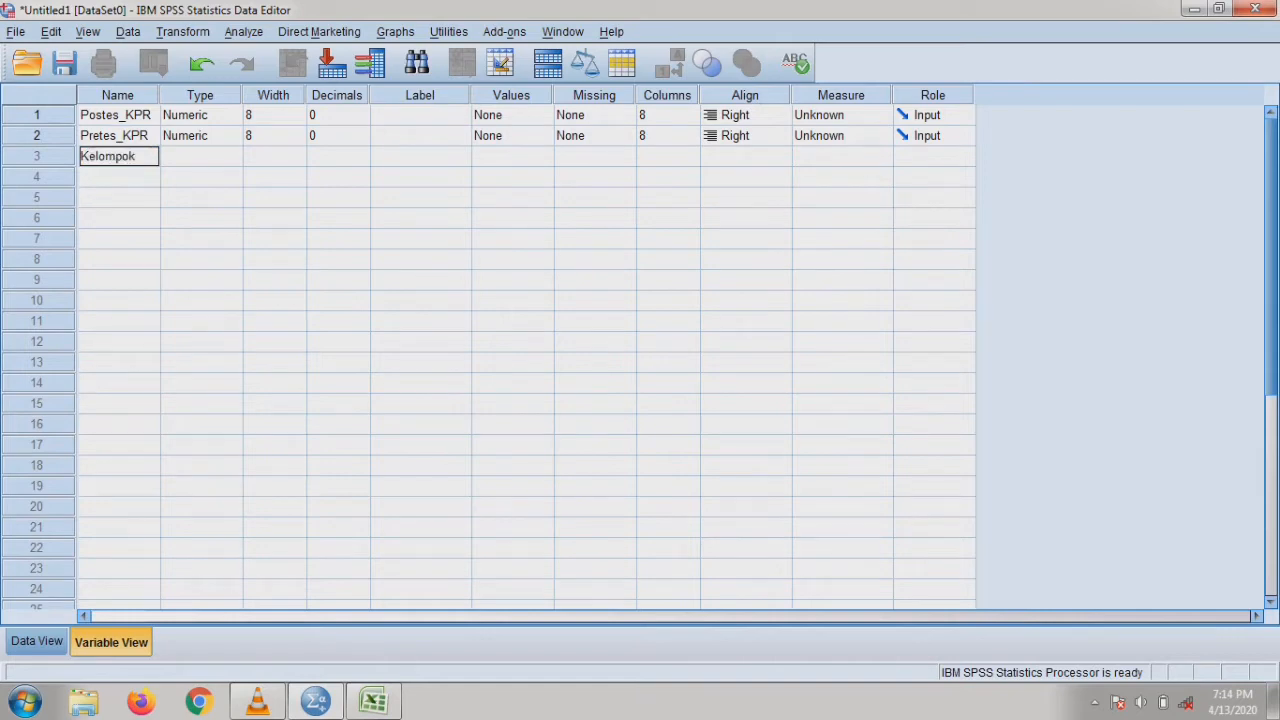
left_click(37, 156)
key("Up")
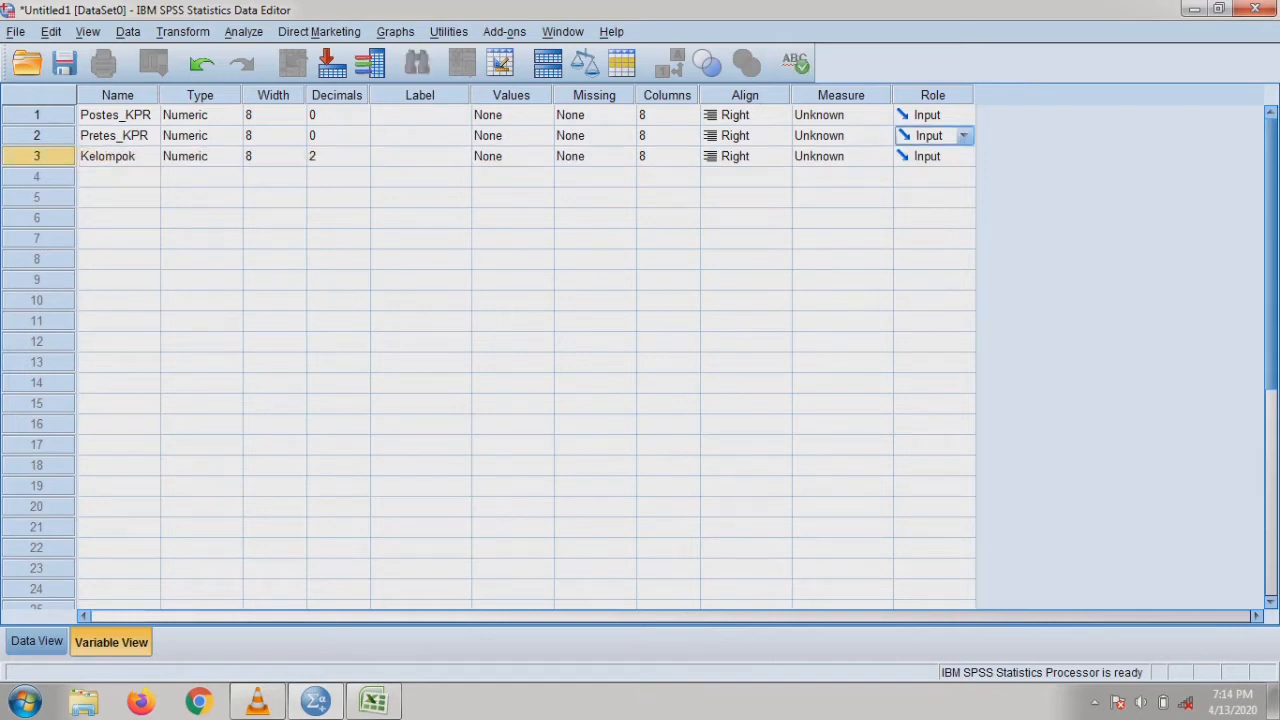
key("Down")
left_click(119, 156)
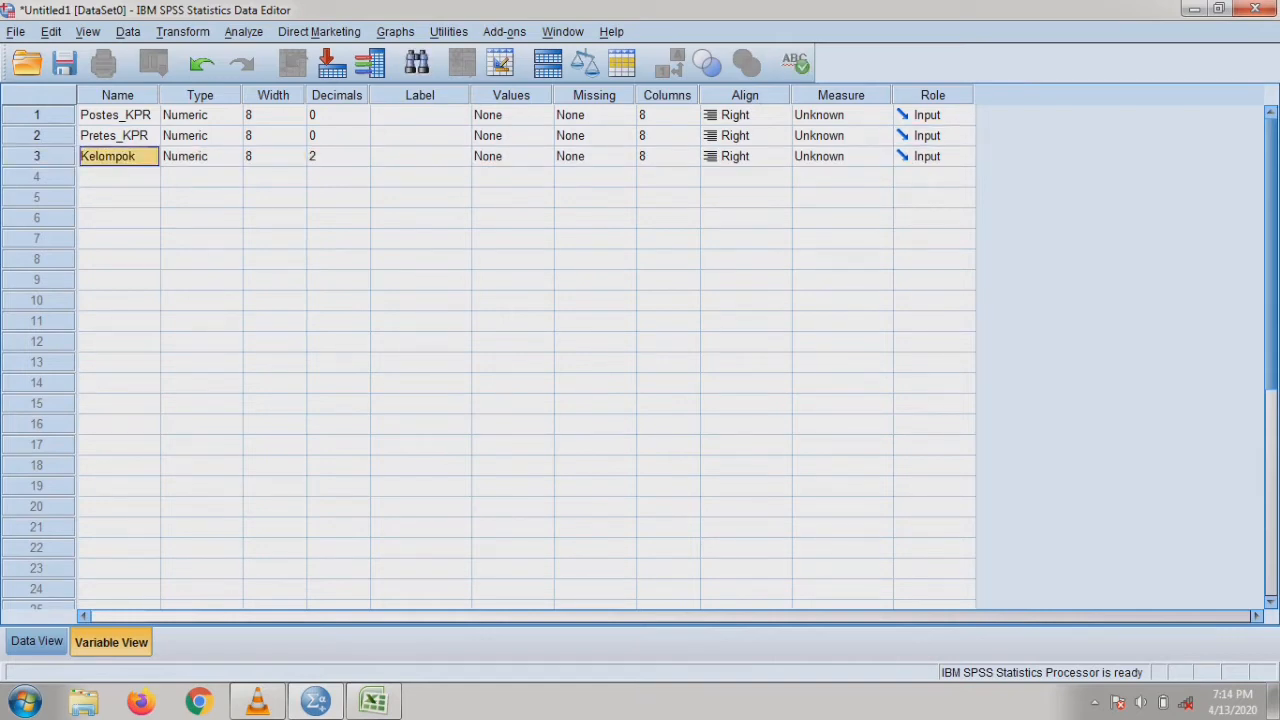
Check the variable type of Kelompok without changing it, and set its decimals to 0.
left_click(232, 156)
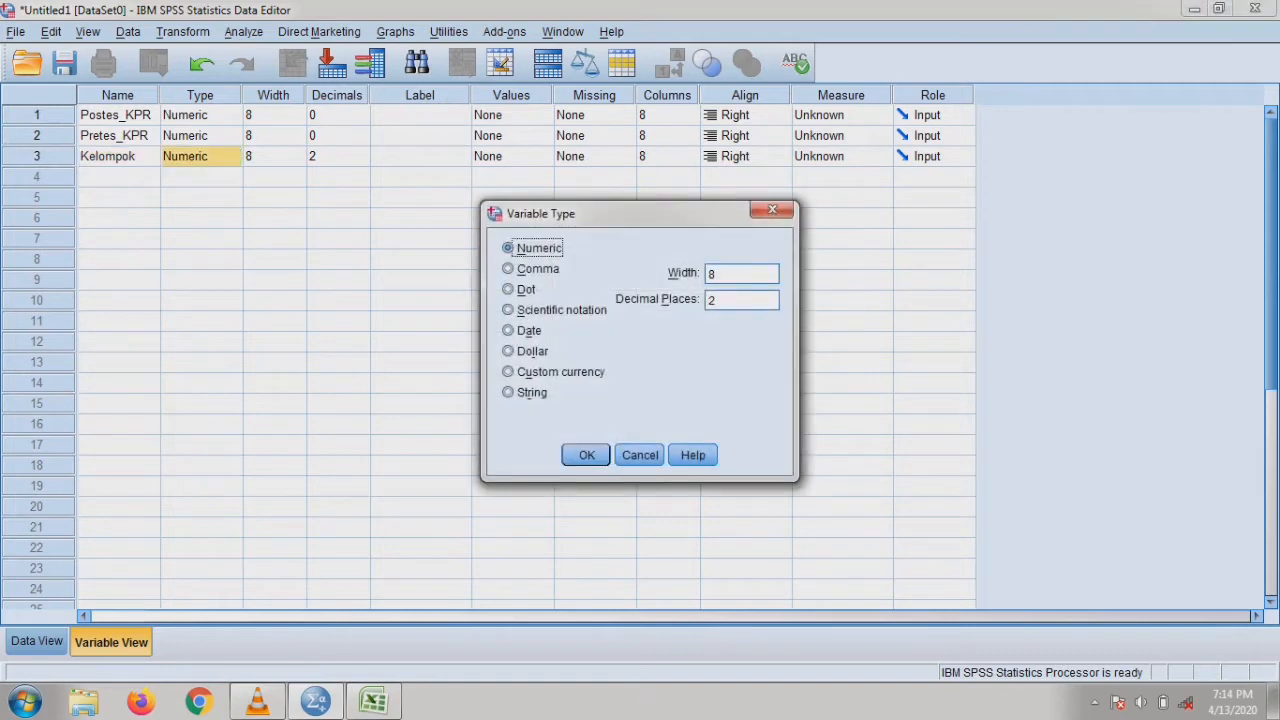
key("Escape")
left_click(358, 157)
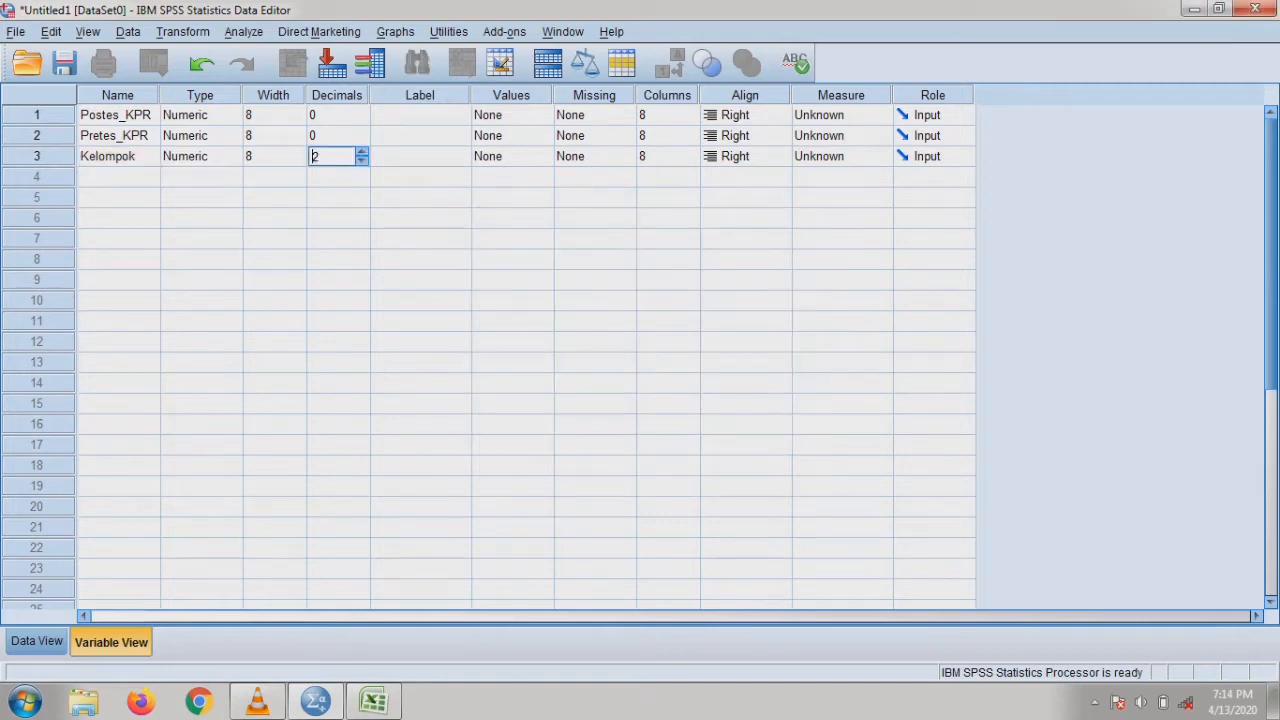
left_click(363, 161)
left_click(363, 161)
left_click(420, 156)
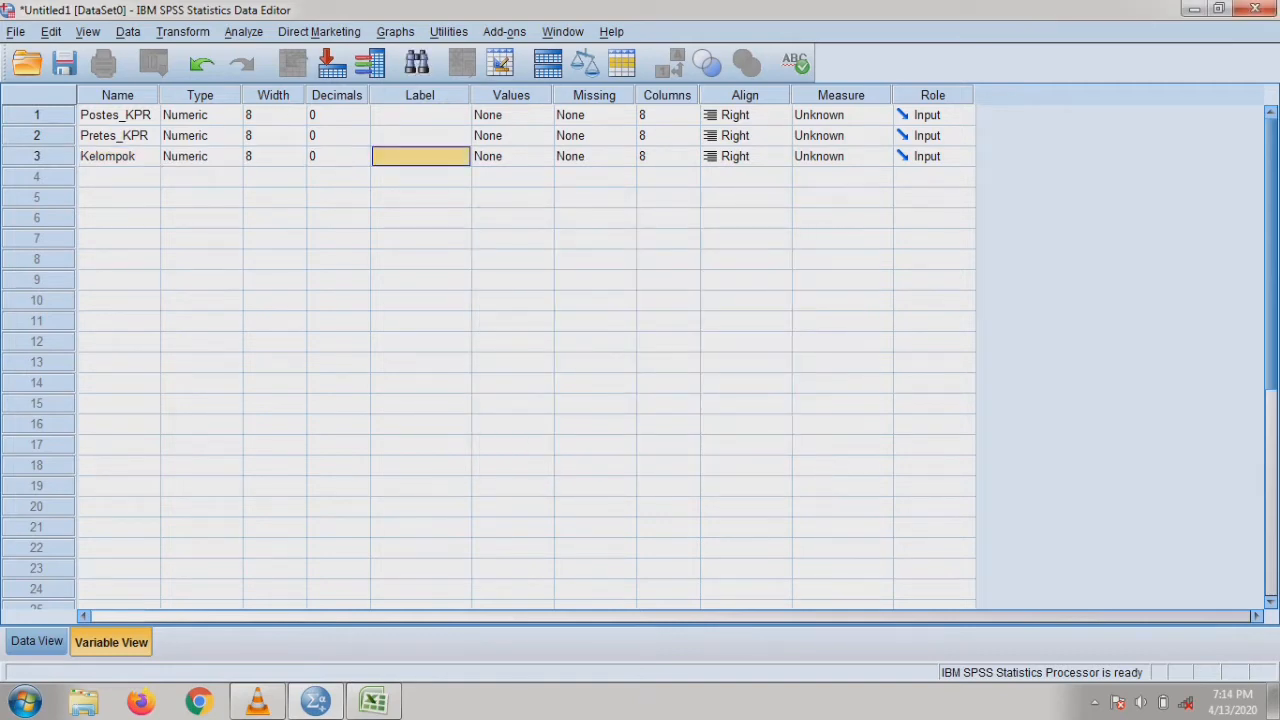
Add the value labels 1 = RME and 2 = HOM for the Kelompok variable.
left_click(543, 156)
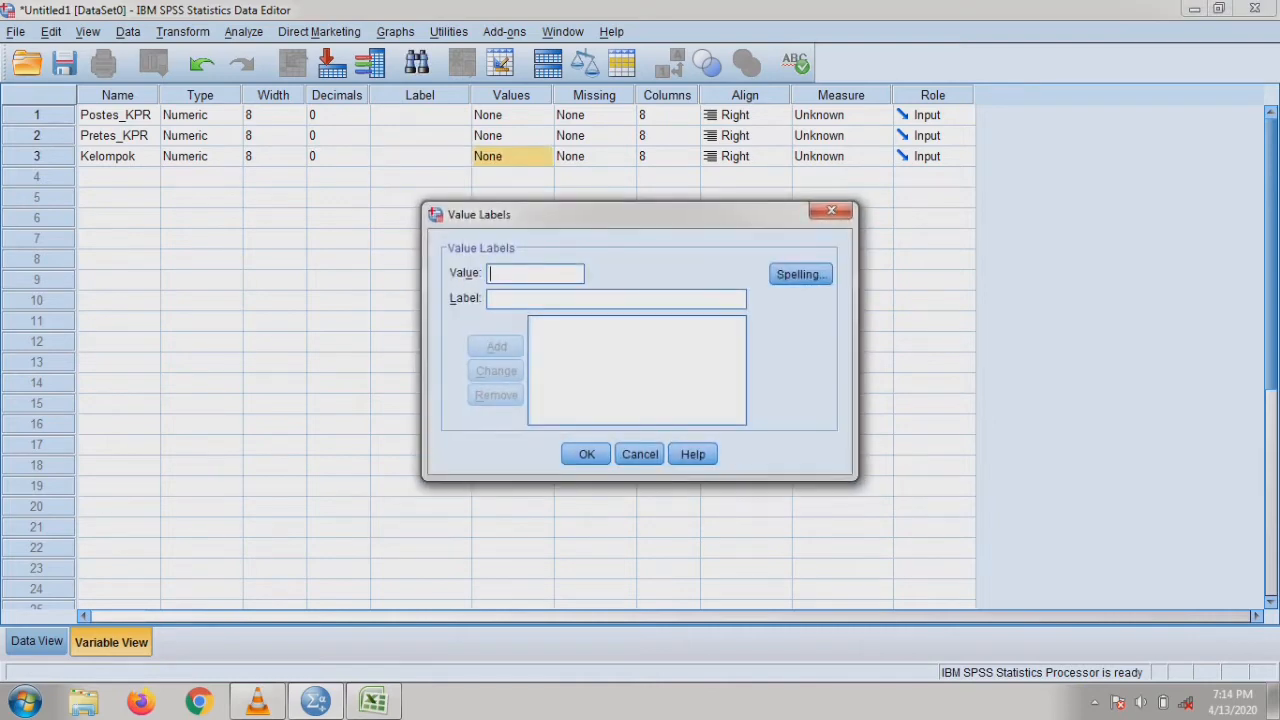
type("1")
key("Tab")
type("RME")
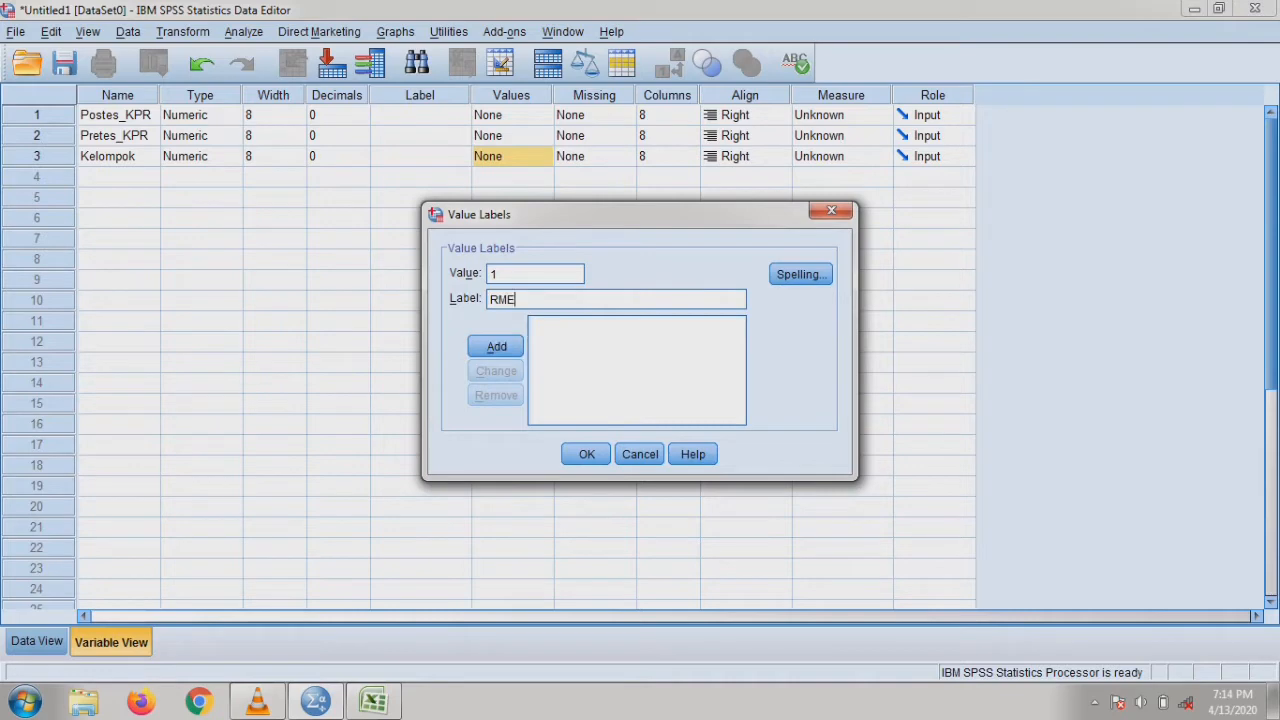
key("Return")
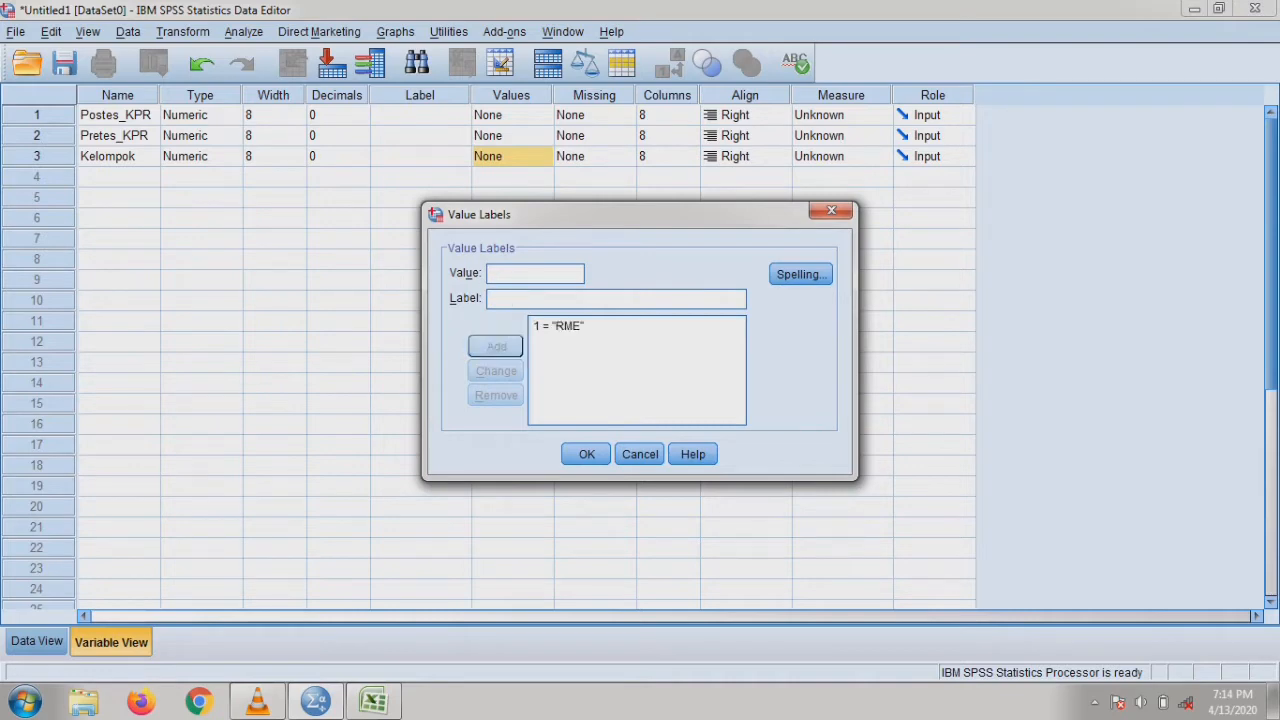
type("2")
key("Tab")
type("HOM")
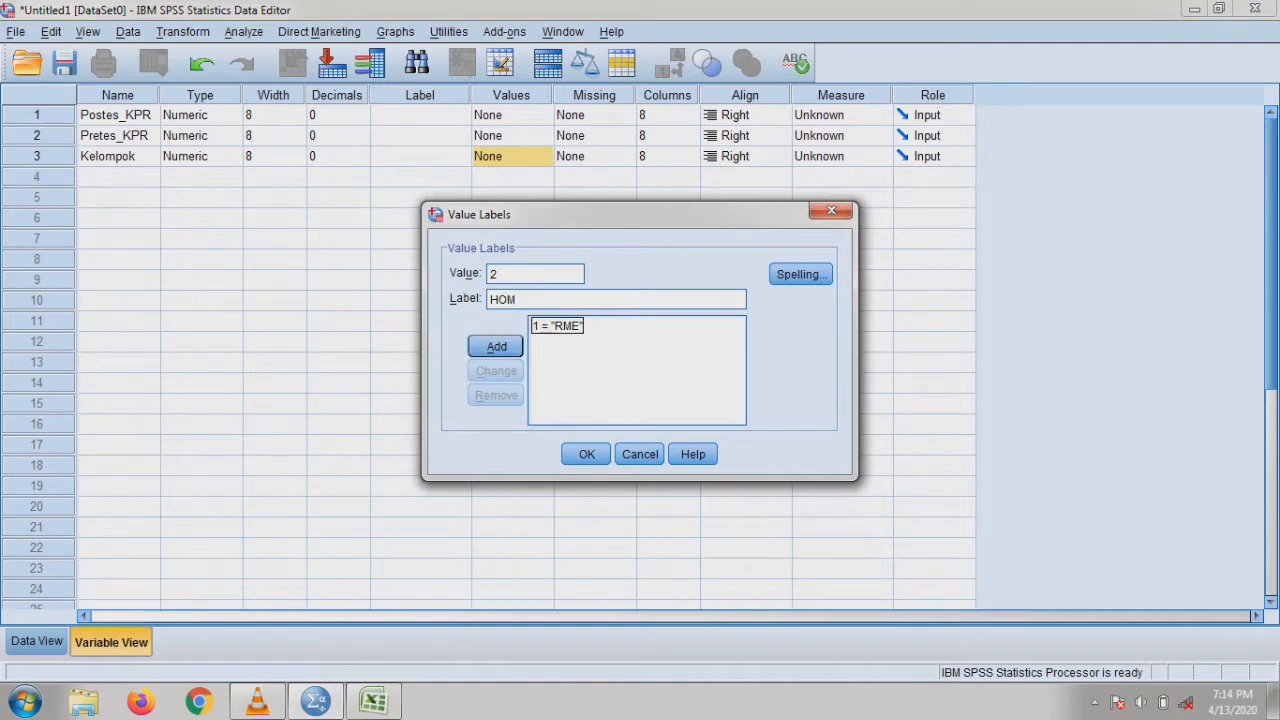
key("Return")
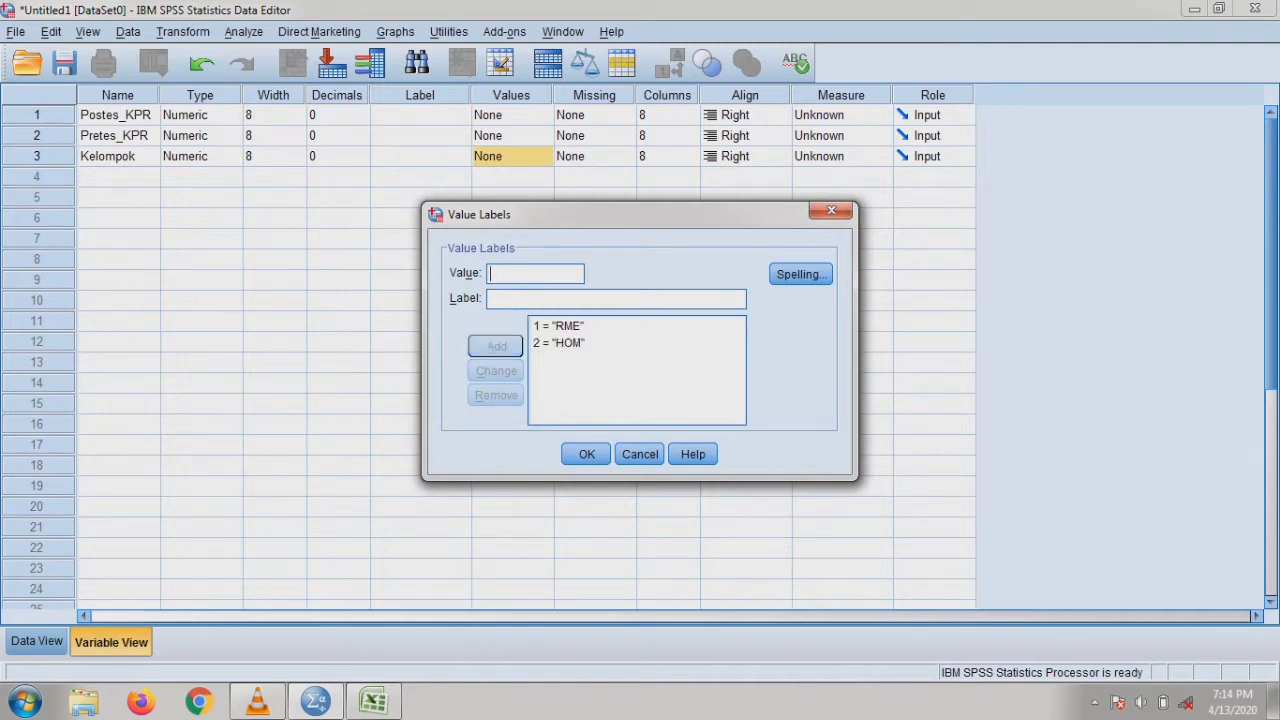
Add a third value label, 3 = KONVEN, and remove it from the list.
type("3")
type("KONVEN")
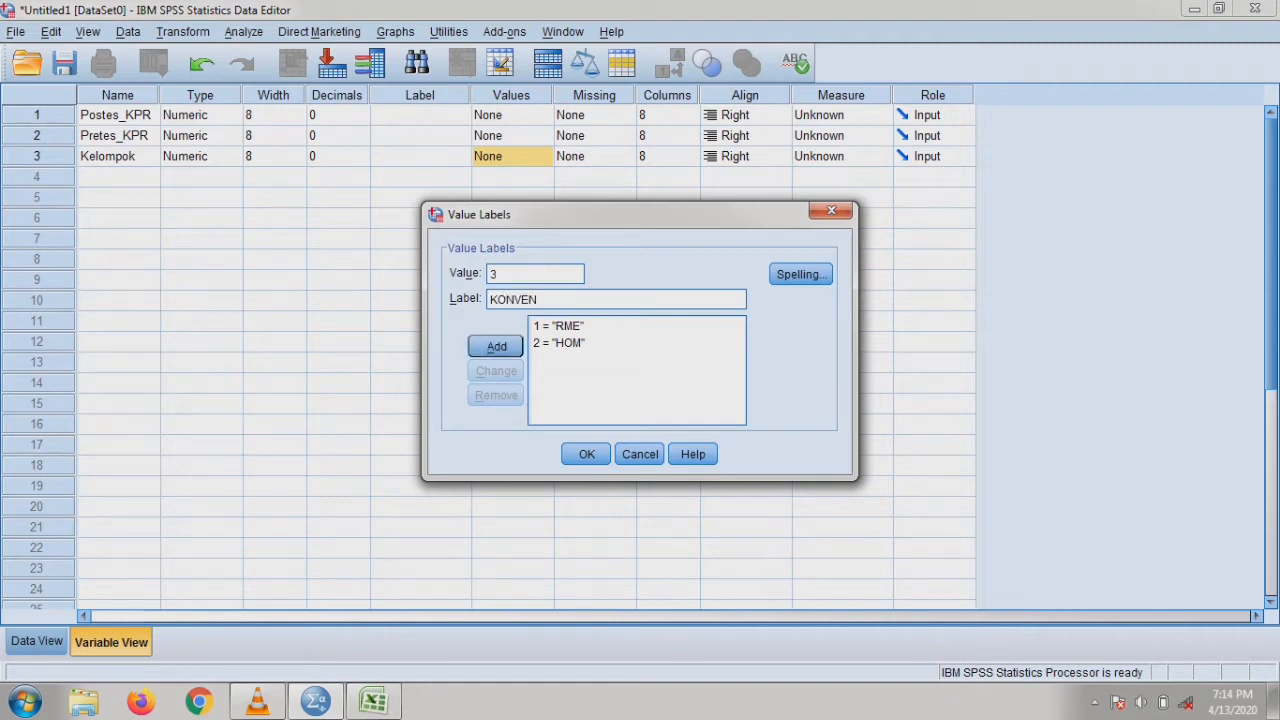
key("Return")
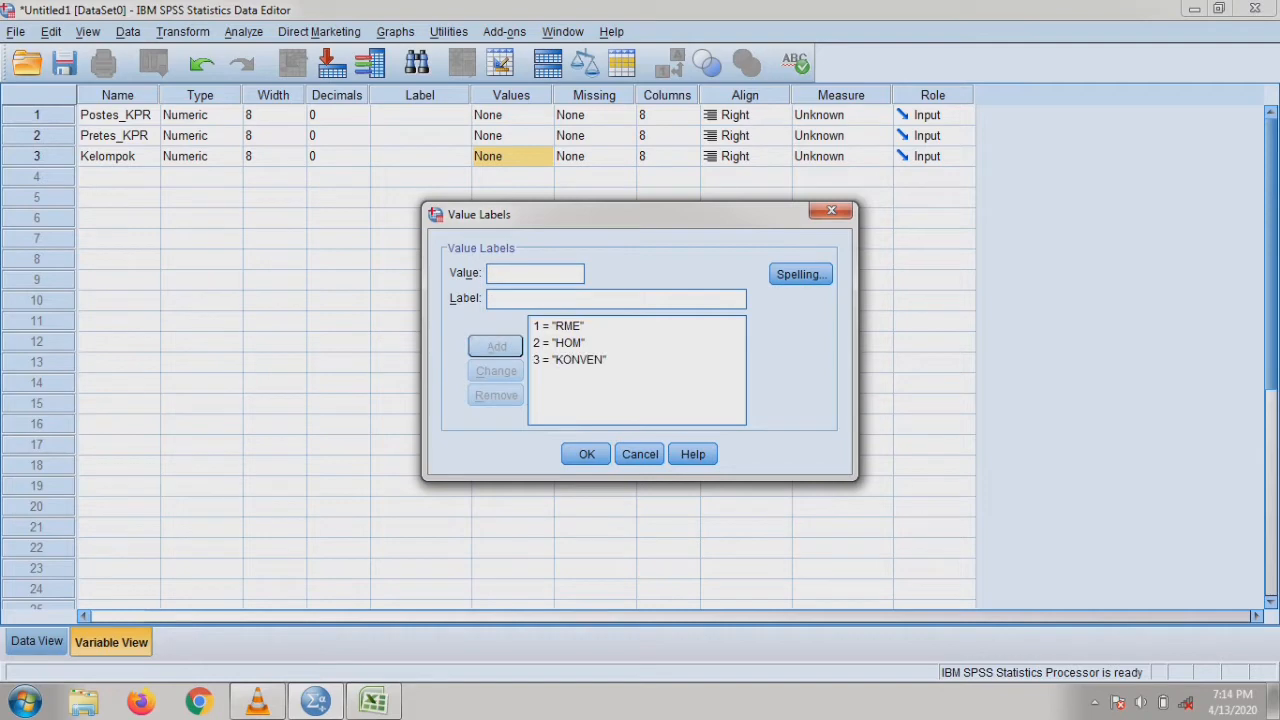
left_click(570, 360)
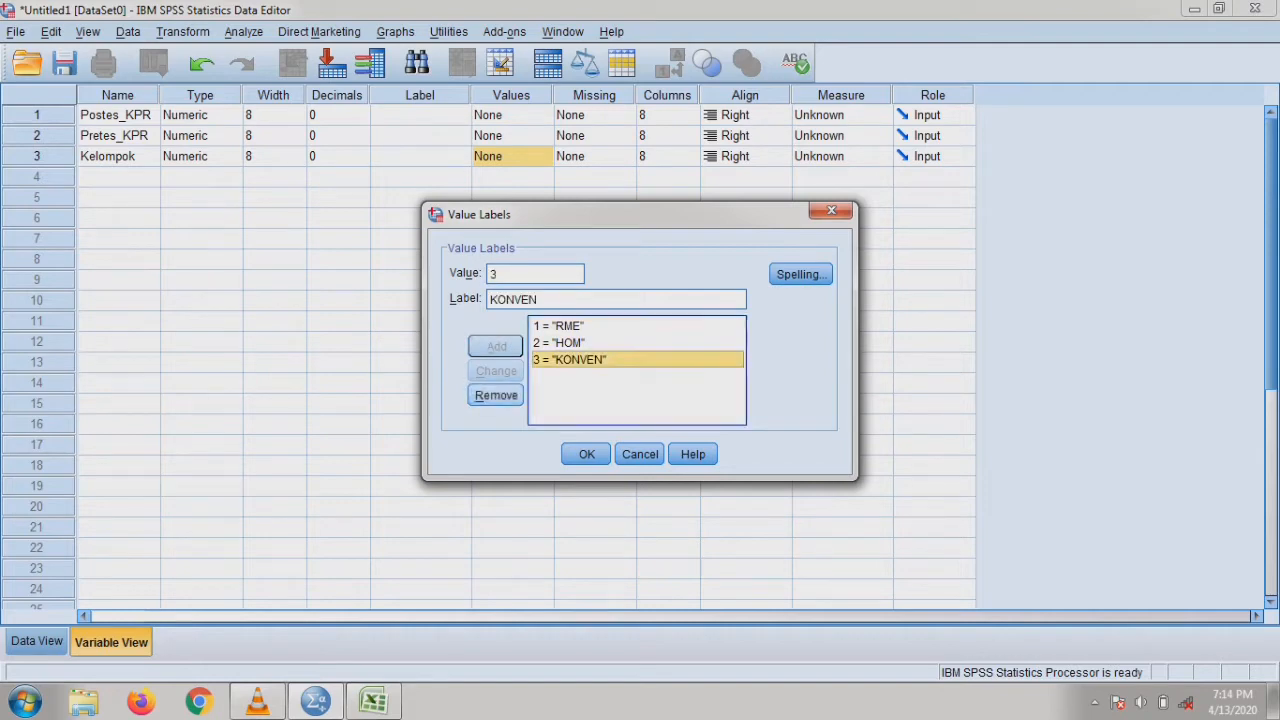
left_click(496, 396)
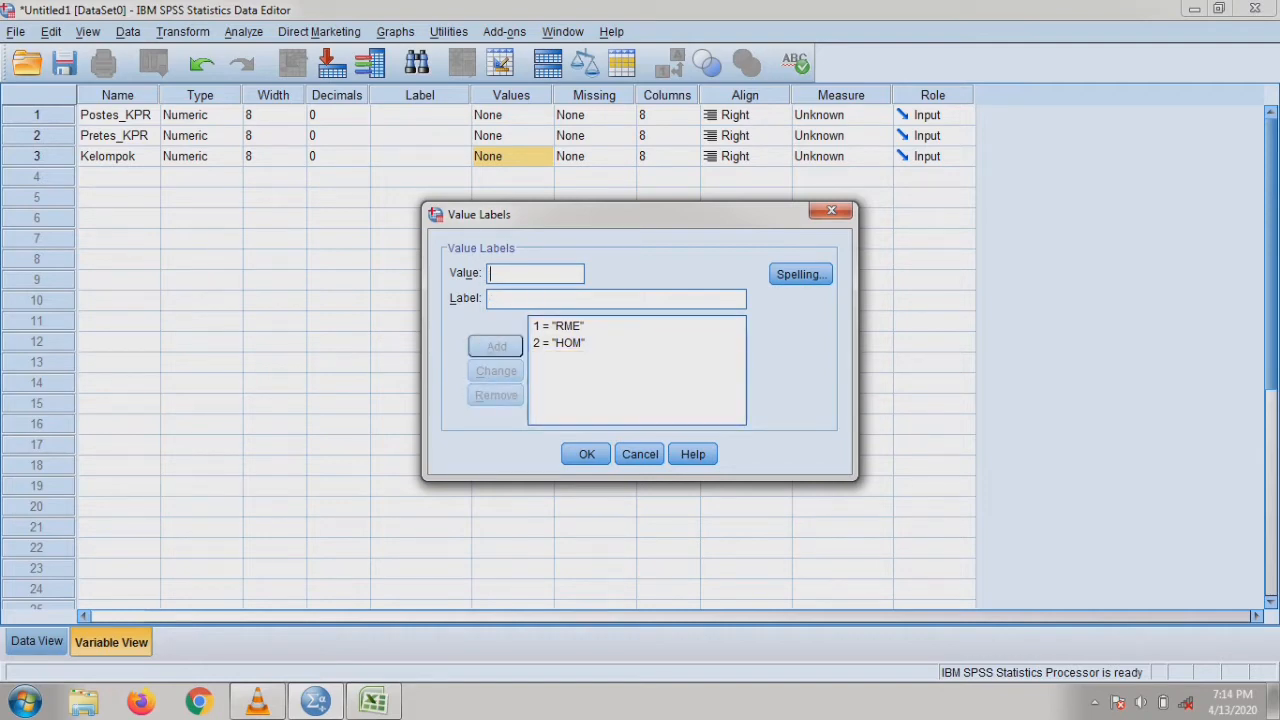
Apply the value labels to Kelompok and reopen them once for review.
left_click(587, 454)
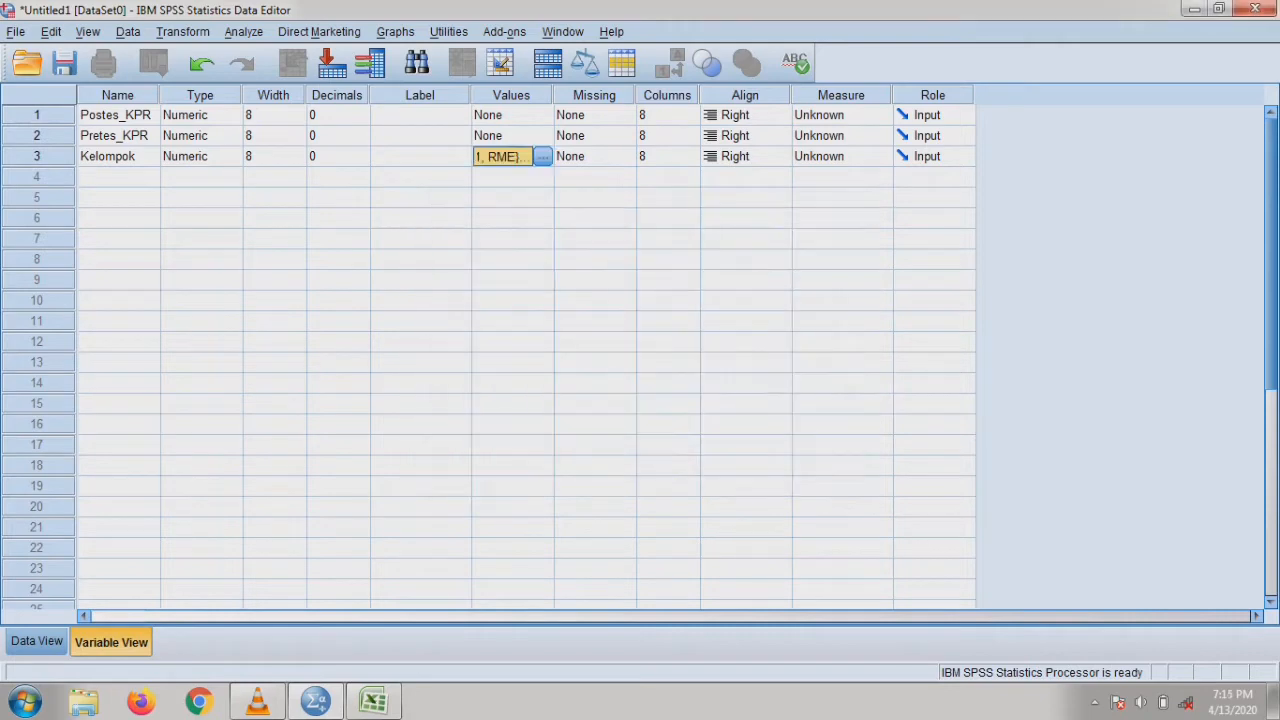
left_click(542, 156)
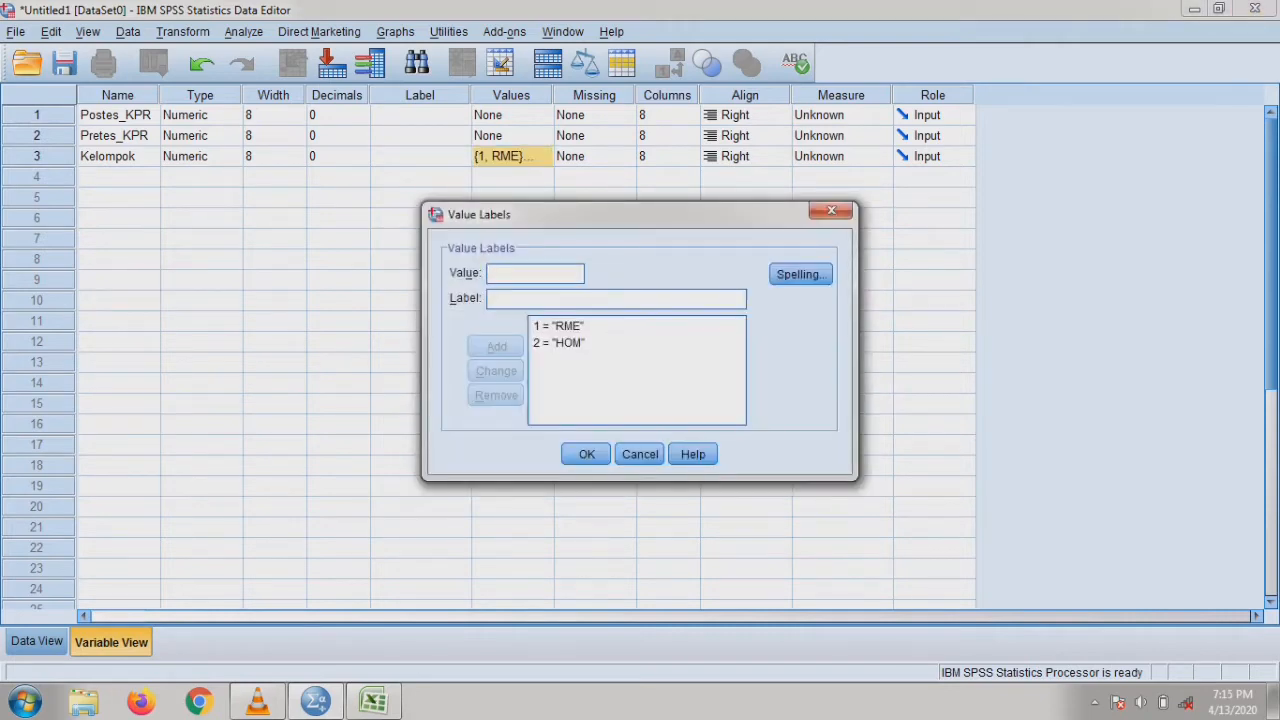
left_click(587, 454)
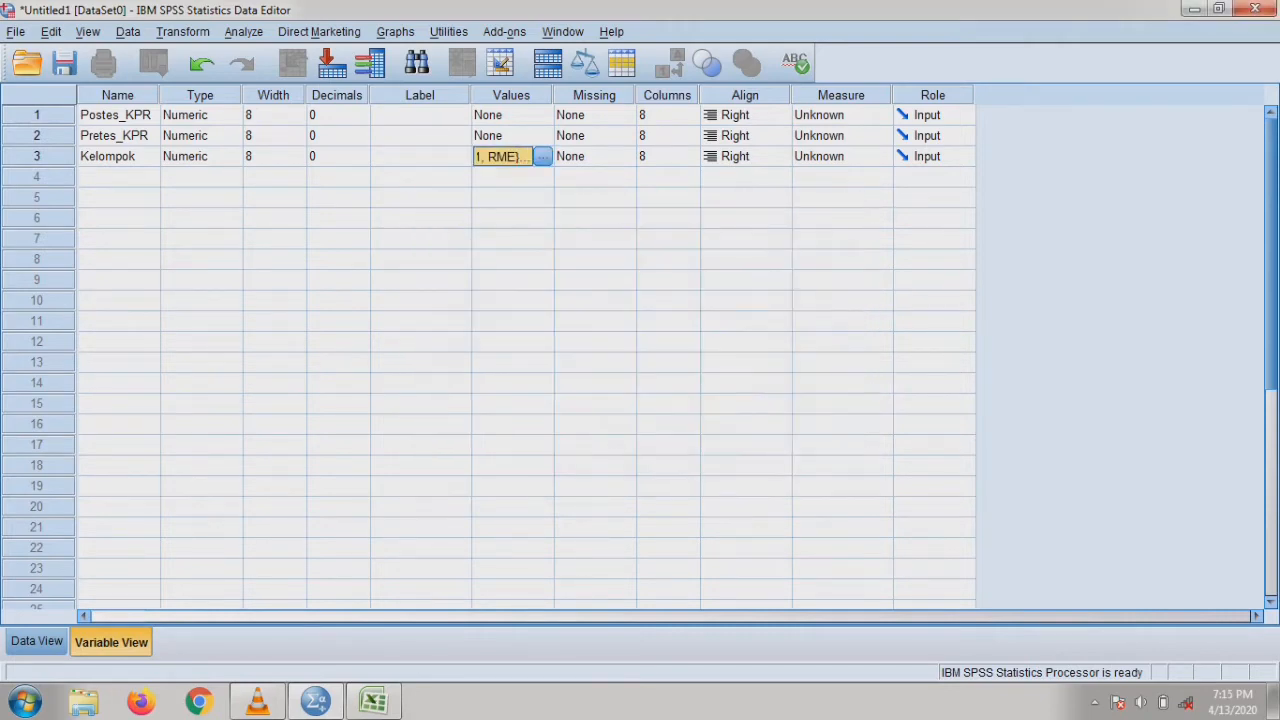
left_click(587, 259)
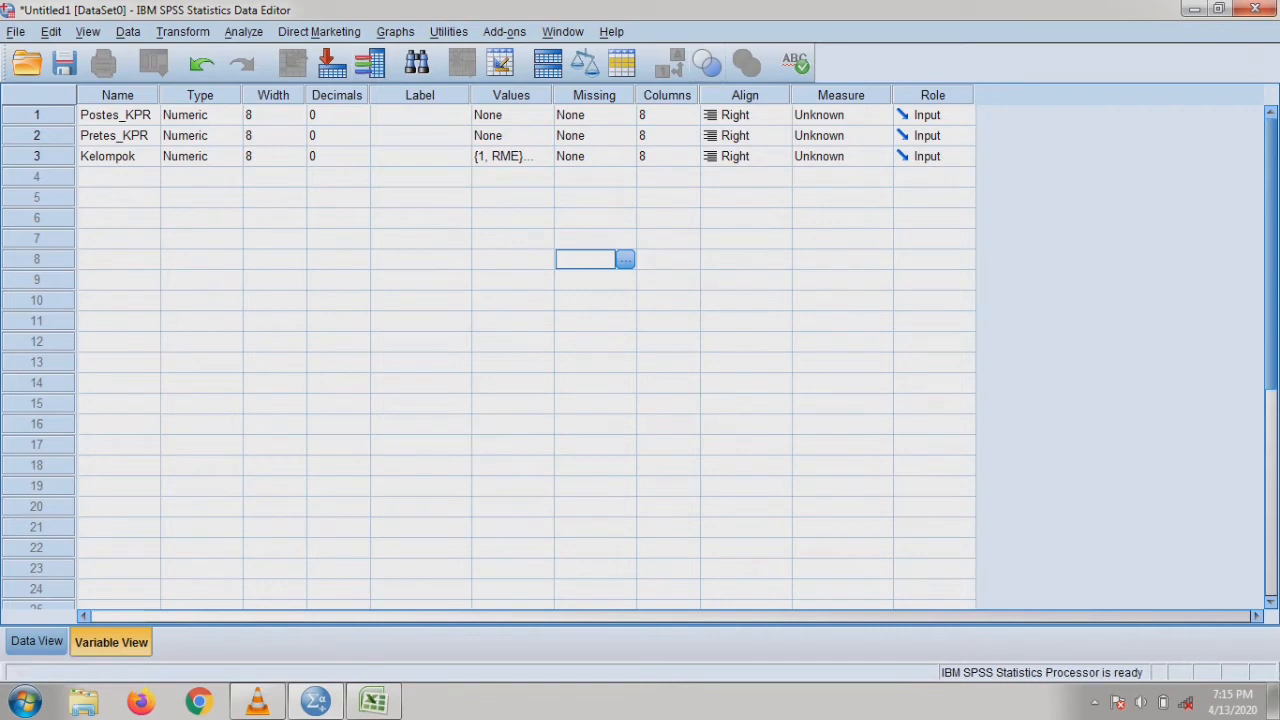
Examine the available alignment, measure and role options in the variable definitions.
left_click(778, 156)
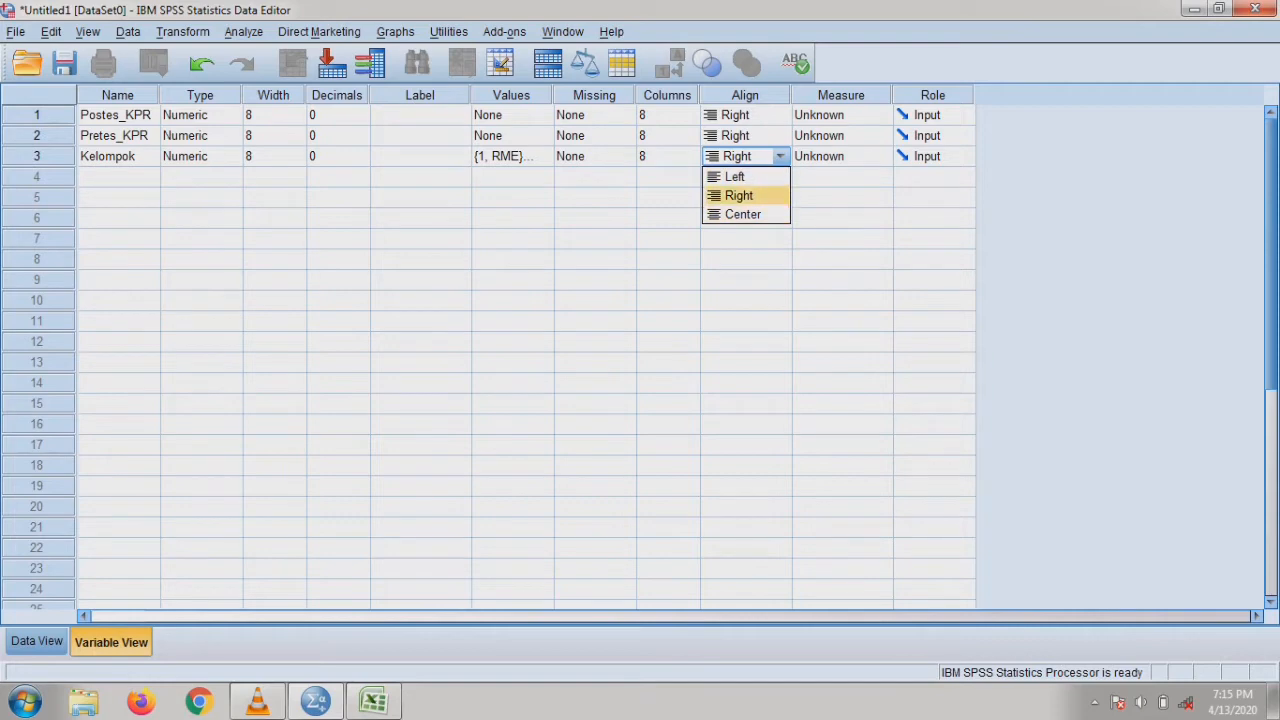
left_click(842, 197)
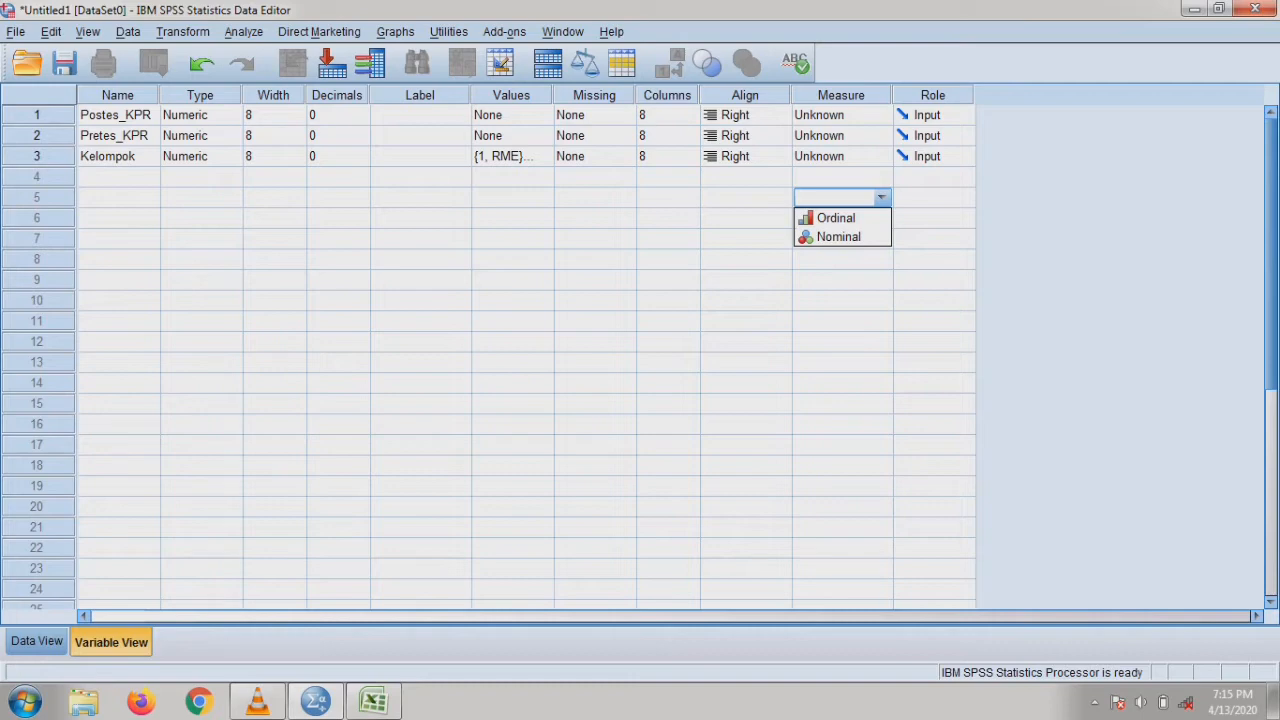
left_click(746, 177)
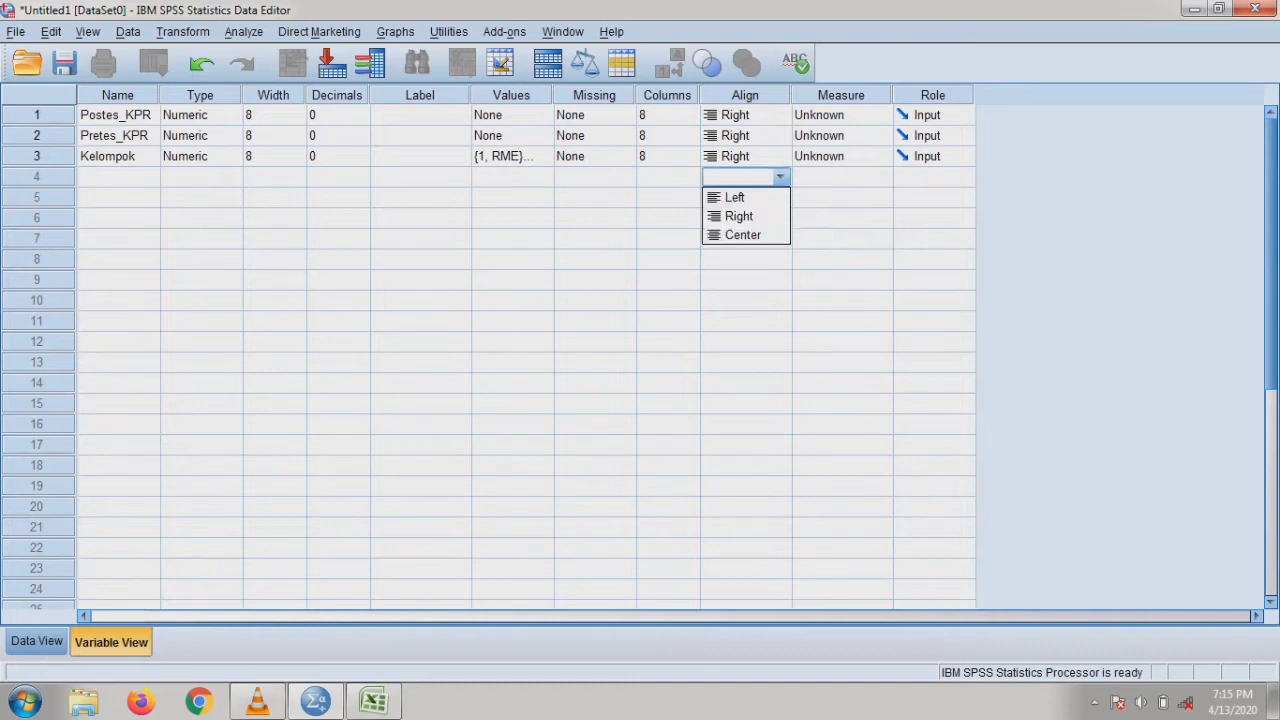
left_click(841, 95)
left_click(933, 95)
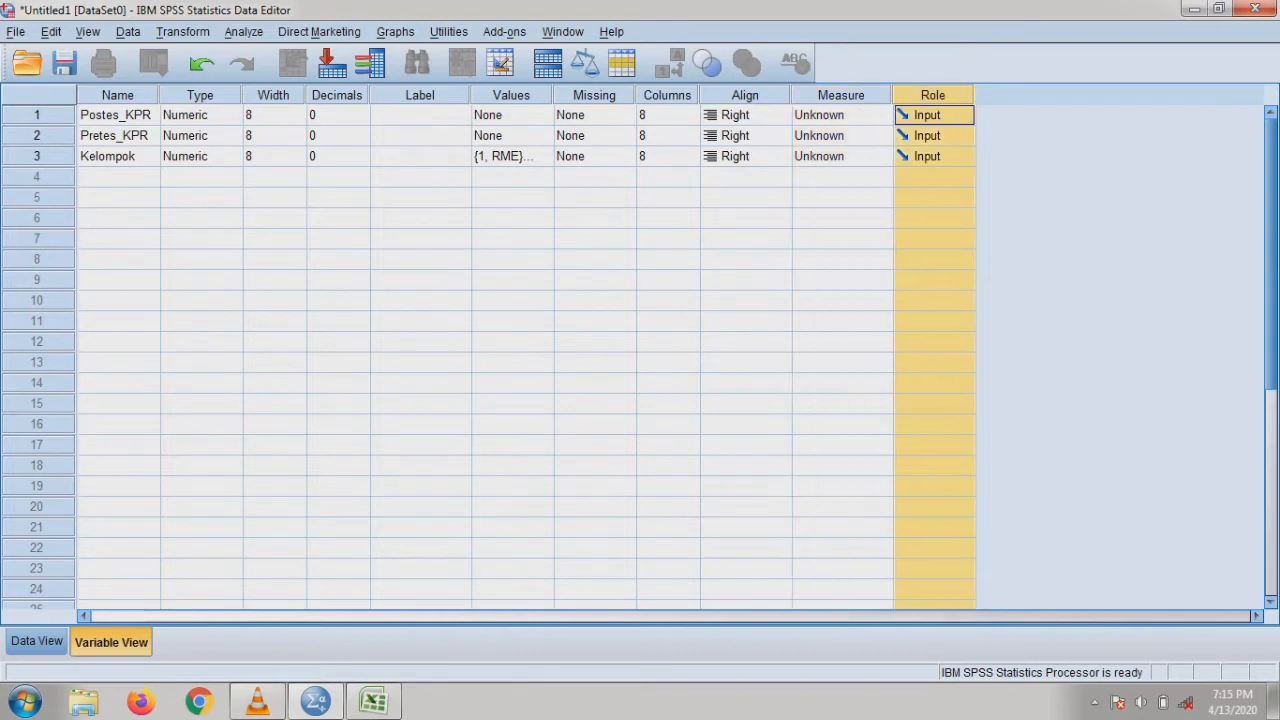
left_click(938, 156)
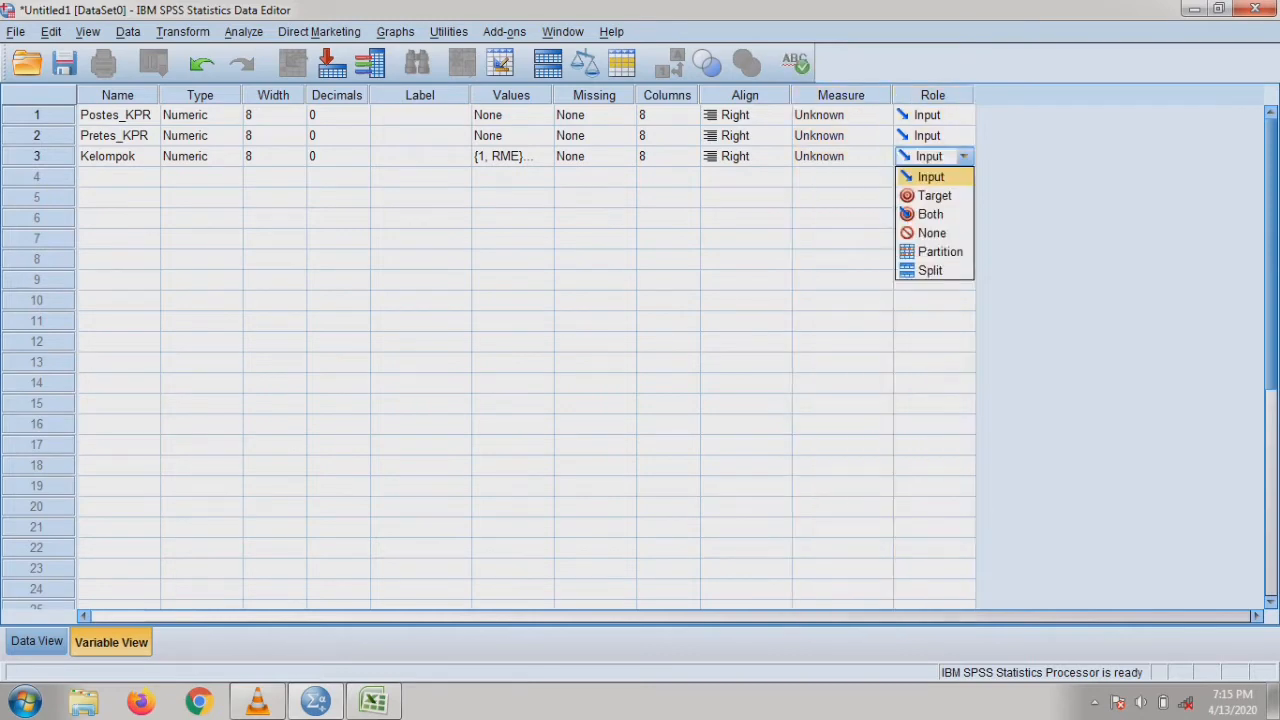
Set the measurement level of Kelompok to Nominal and of Postes_KPR and Pretes_KPR to Scale.
left_click(842, 156)
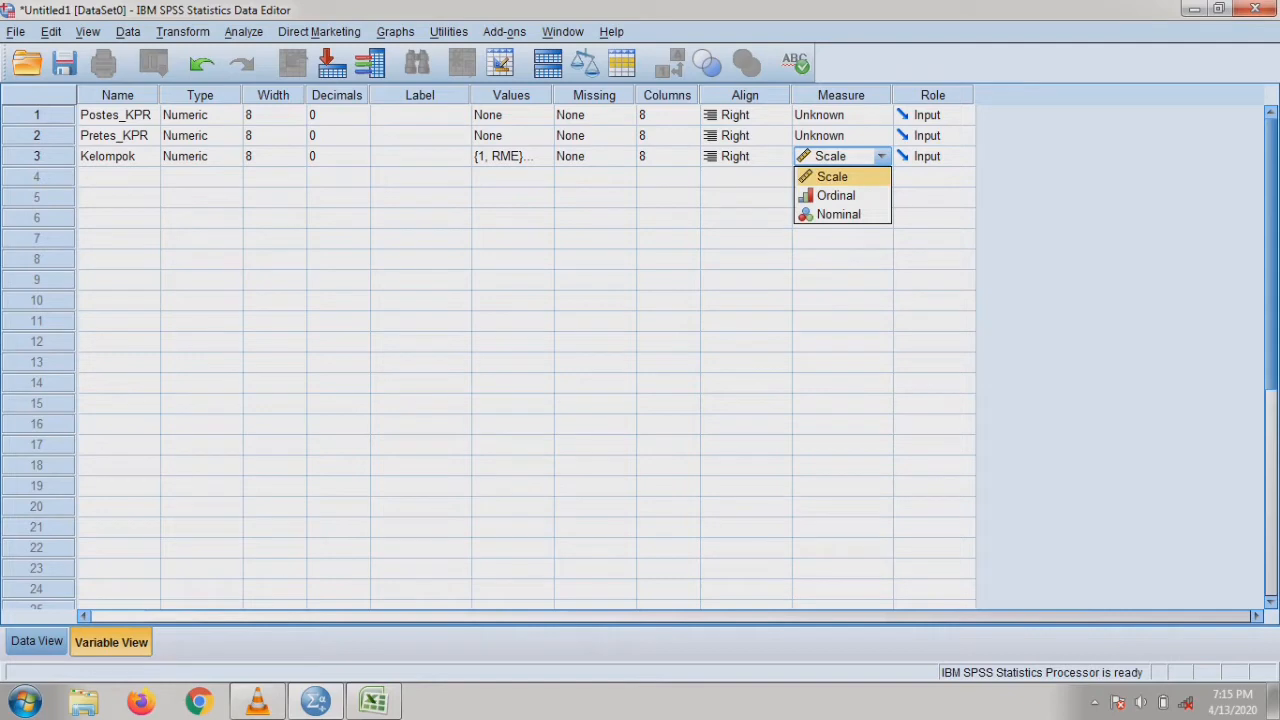
left_click(838, 215)
left_click(842, 115)
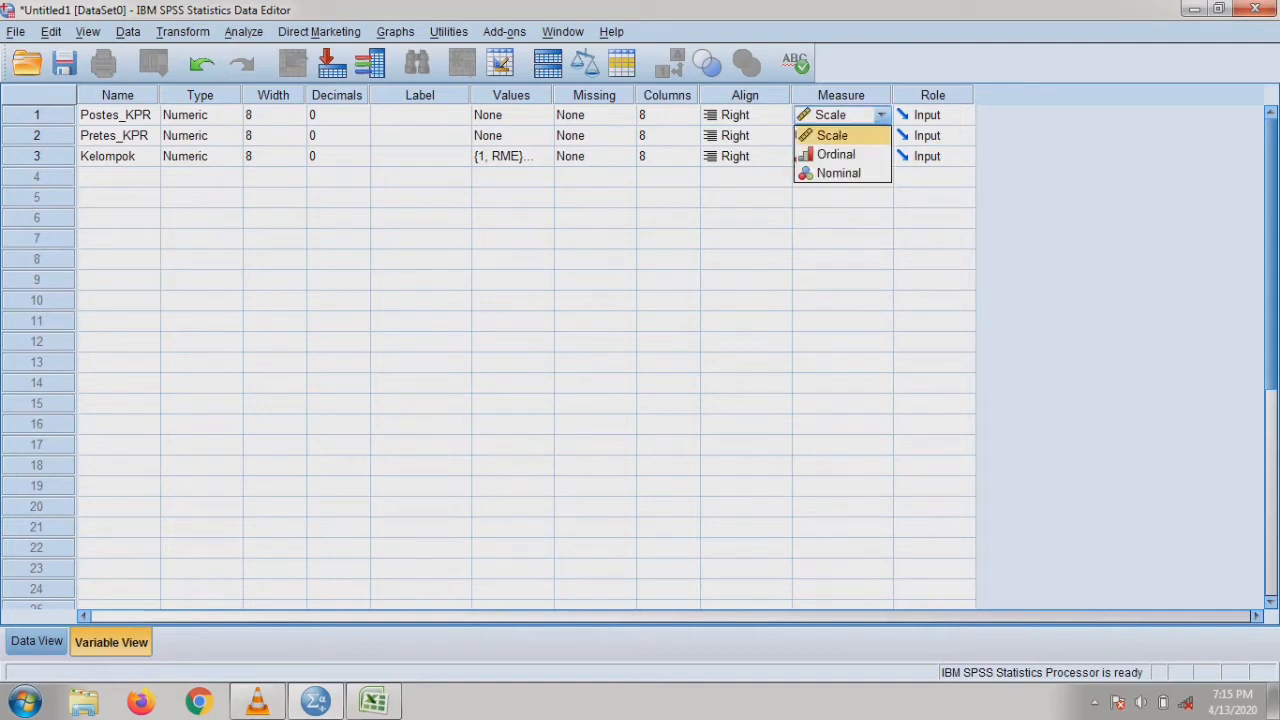
left_click(832, 135)
left_click(842, 135)
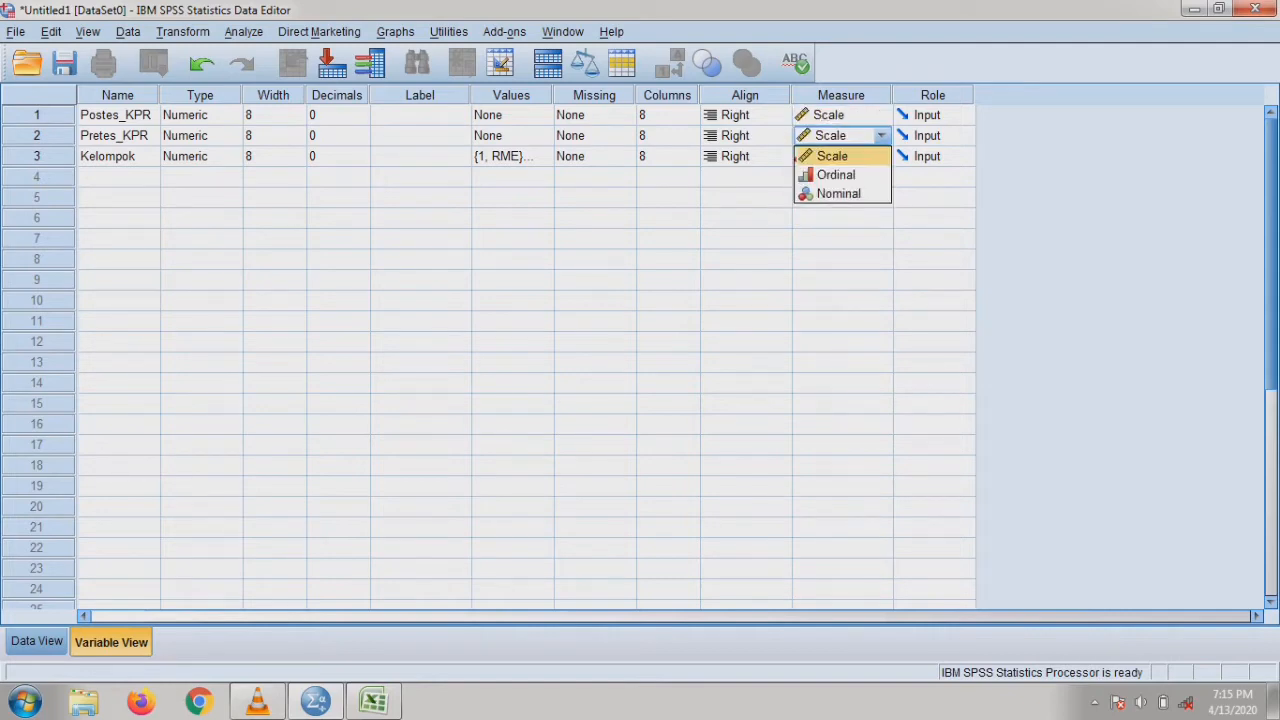
left_click(832, 156)
left_click(667, 177)
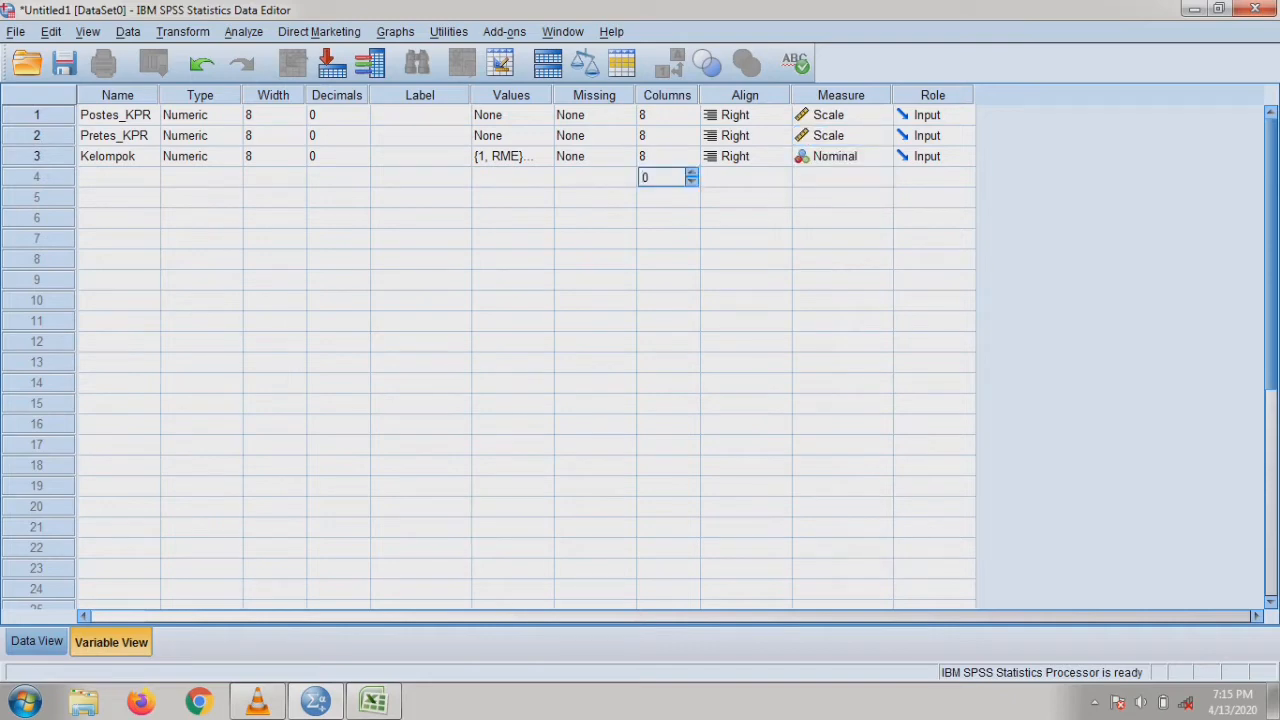
left_click(420, 197)
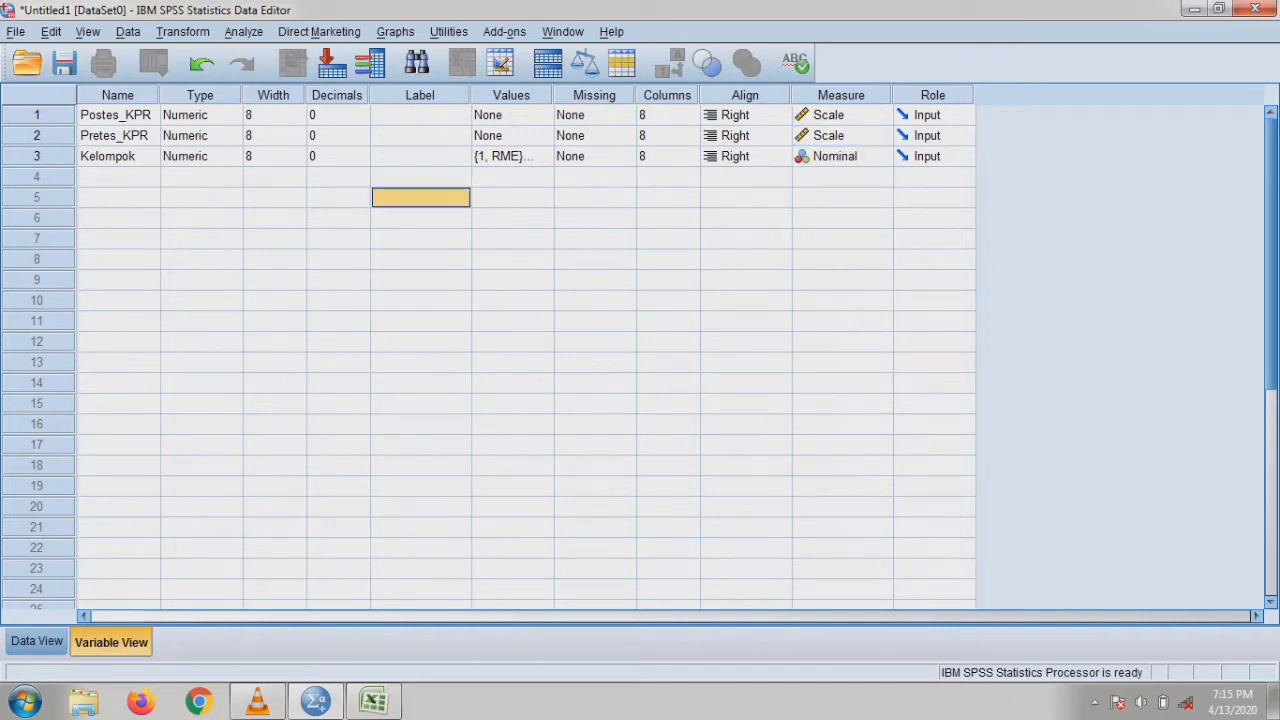
Add a fourth variable named Postes_RME below Kelompok.
left_click(118, 115)
left_click(118, 135)
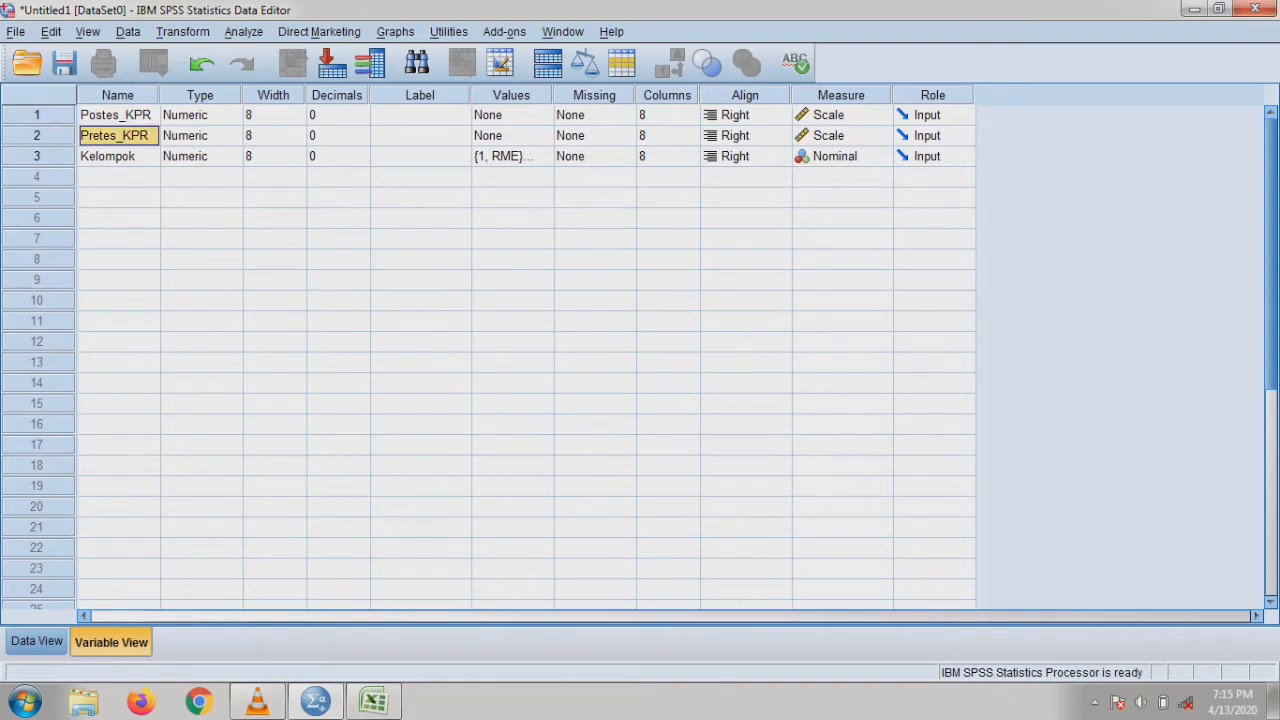
left_click(118, 177)
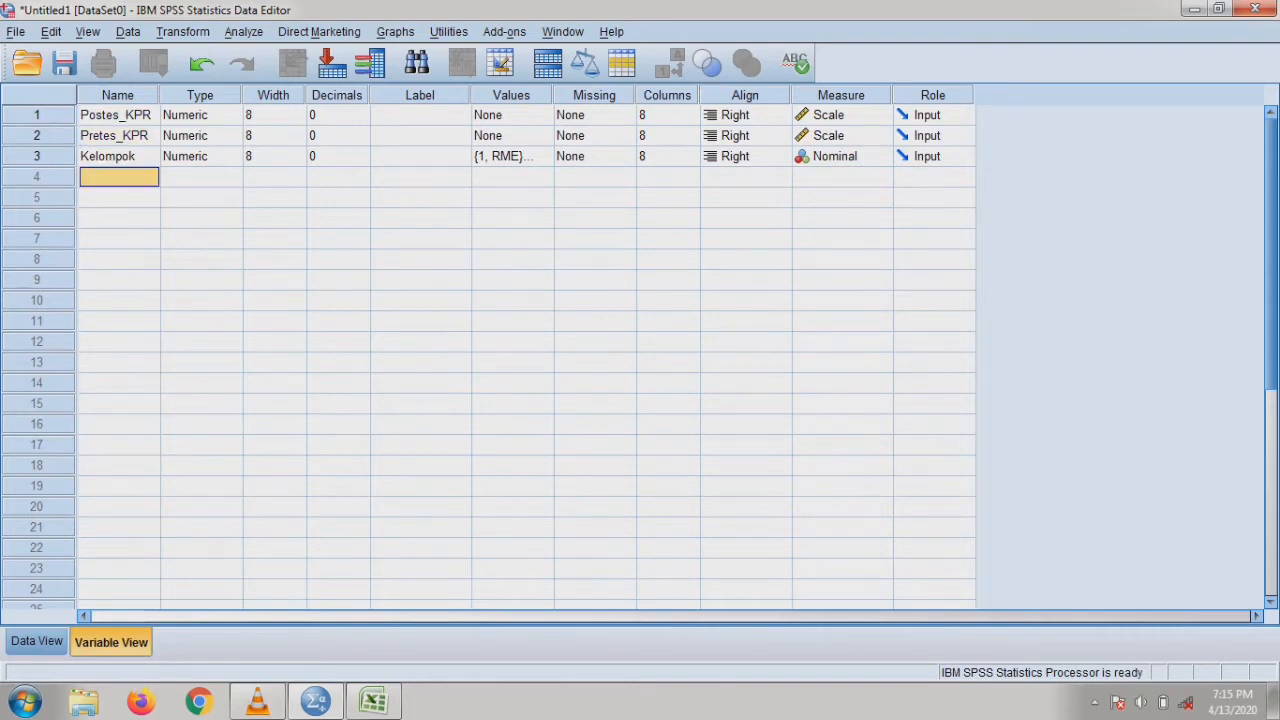
type("Postes")
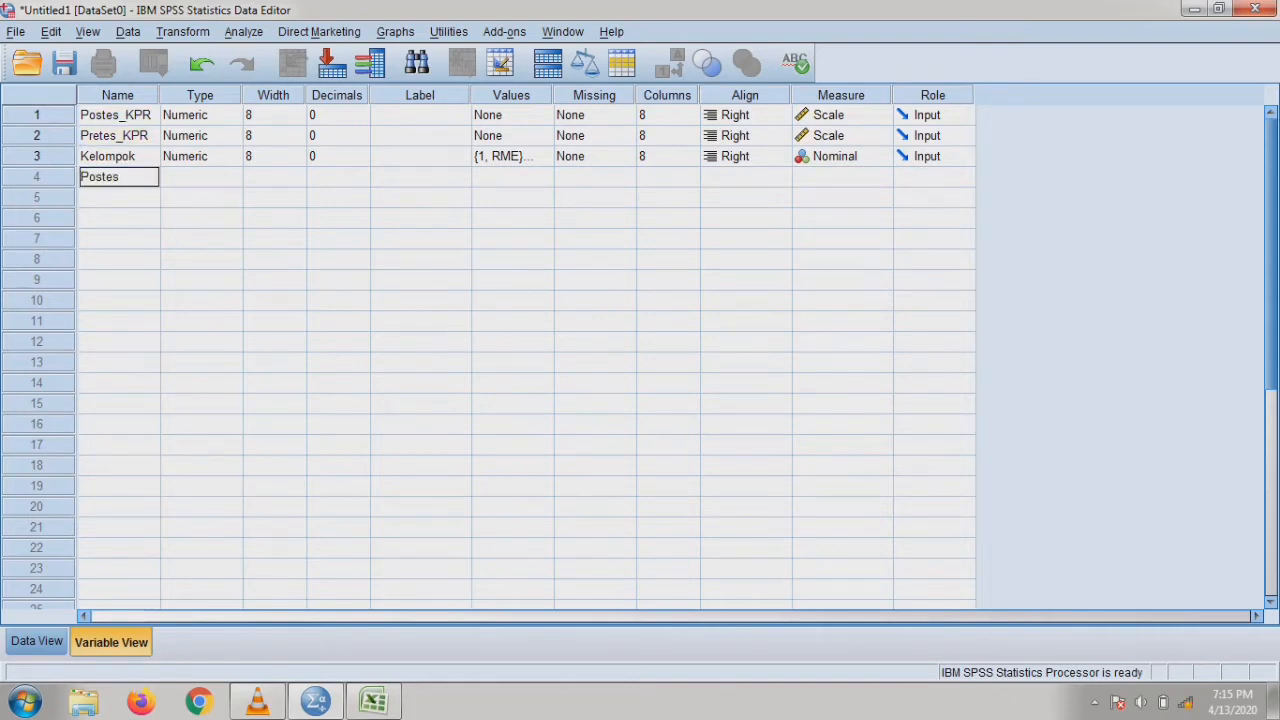
type("_RNE")
key("BackSpace")
key("BackSpace")
type("ME")
key("Return")
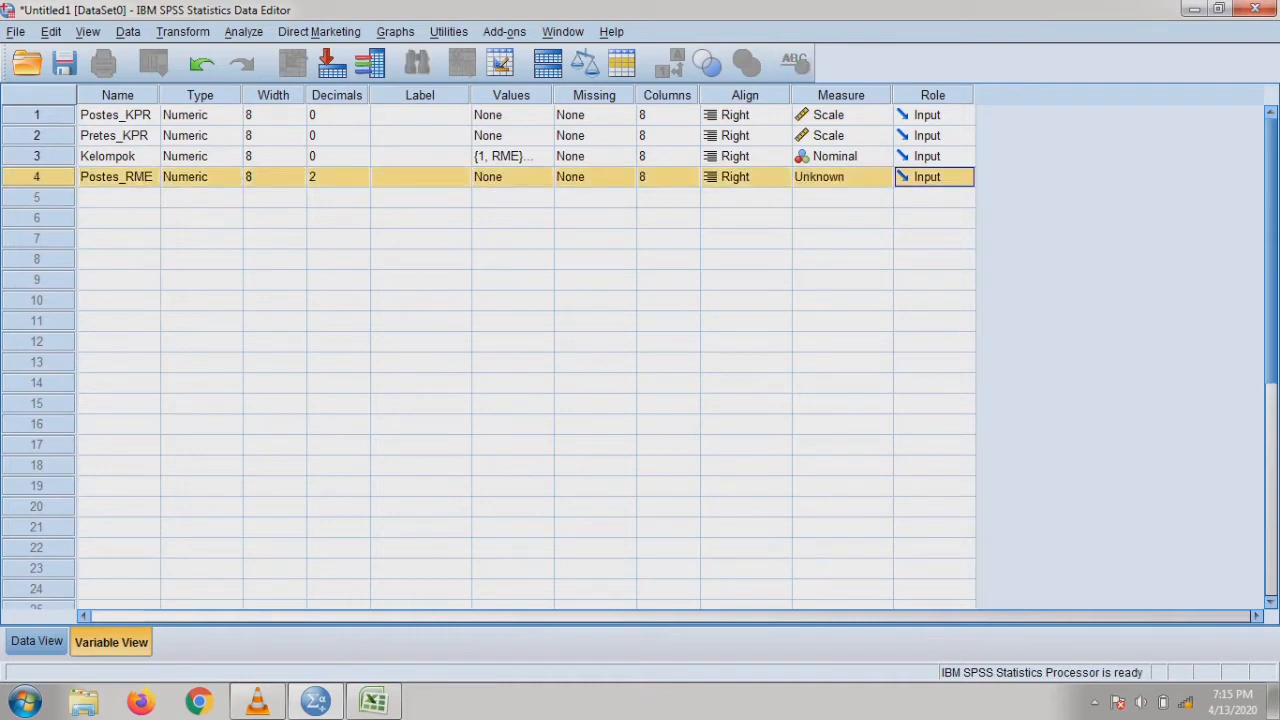
Add a fifth variable named Postes_HOM below Postes_RME.
key("Down")
key("Left")
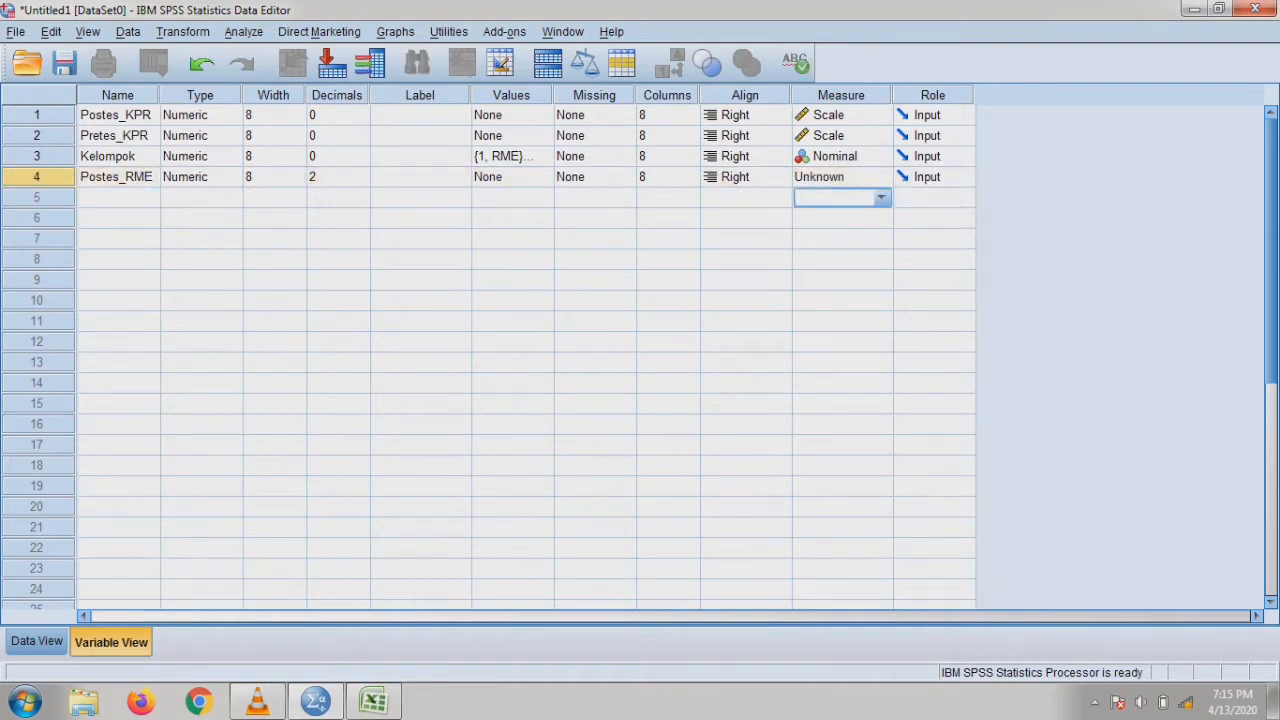
key("Left")
left_click(119, 197)
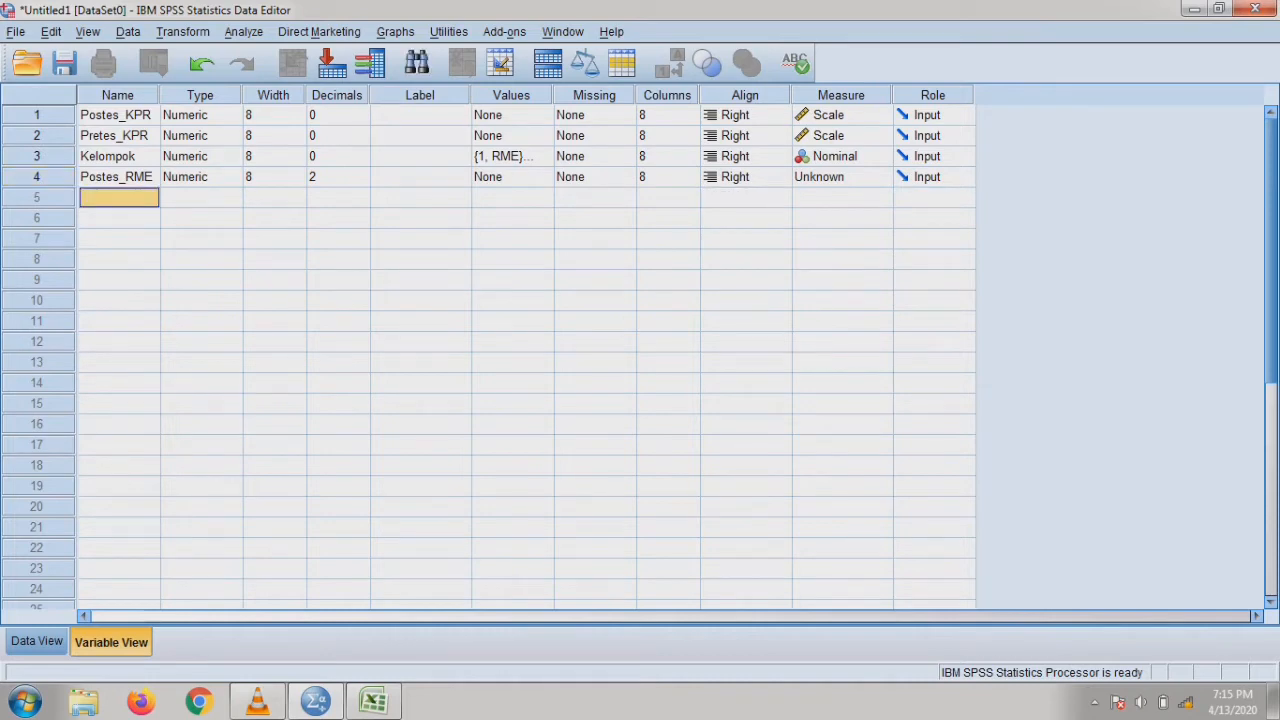
type("Postes")
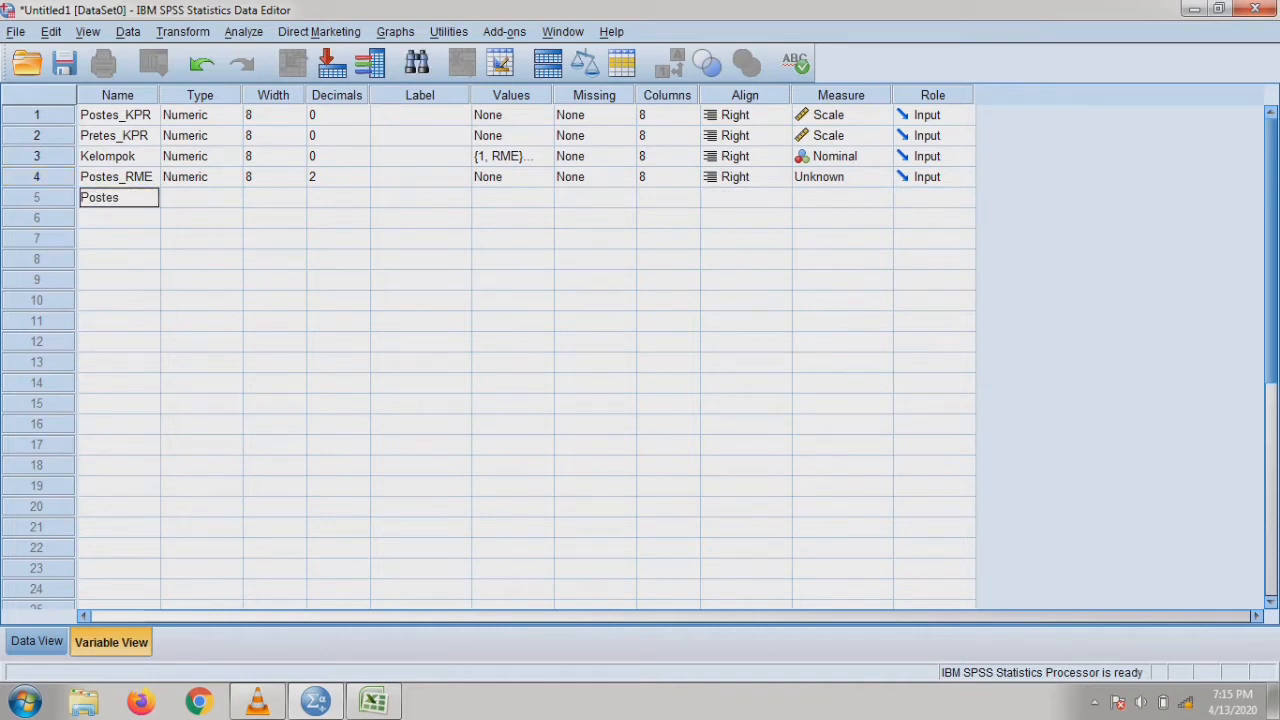
type("_HOM")
key("Return")
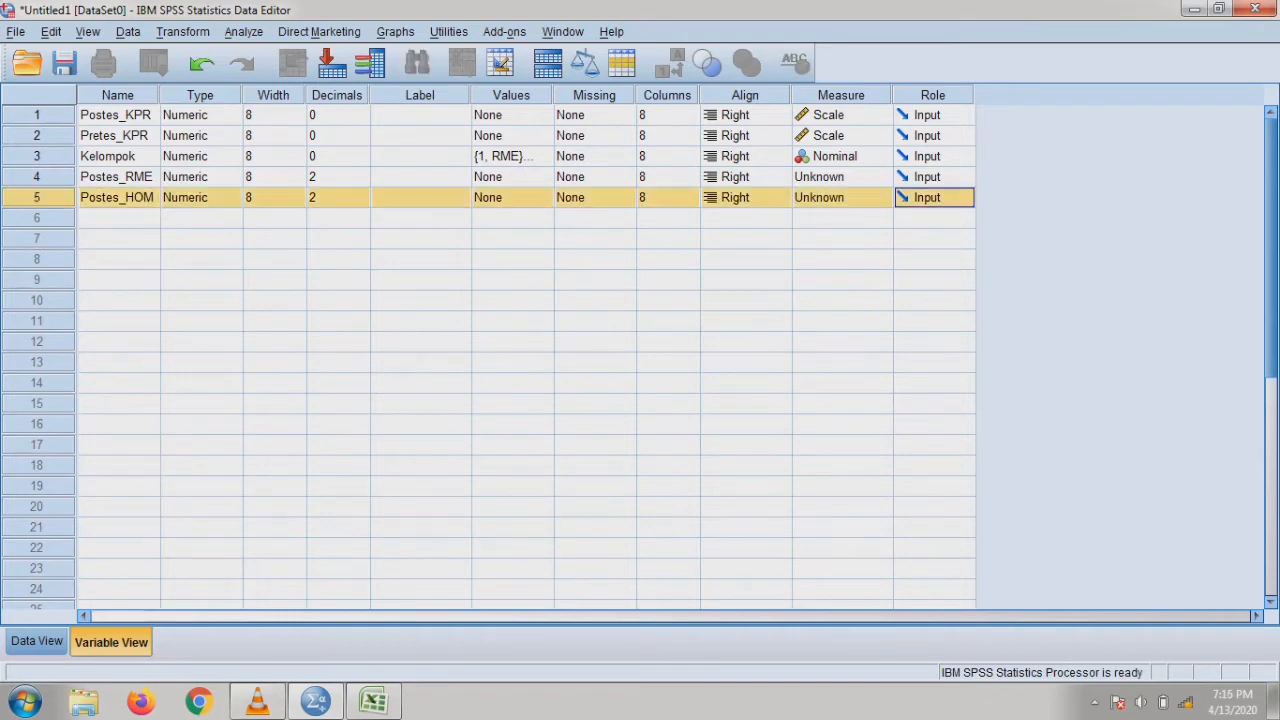
Set the decimals of Postes_RME and Postes_HOM to 0.
left_click(342, 177)
left_click(362, 182)
left_click(362, 182)
left_click(352, 198)
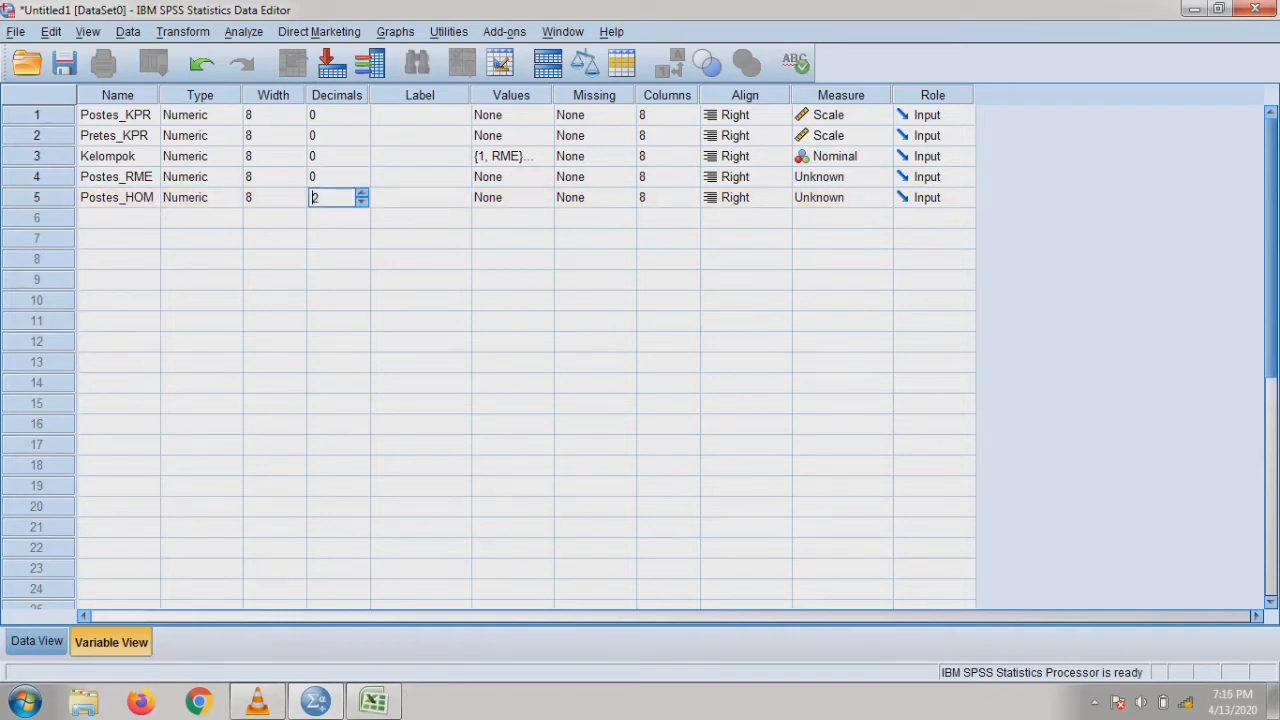
left_click(362, 203)
left_click(362, 203)
left_click(420, 177)
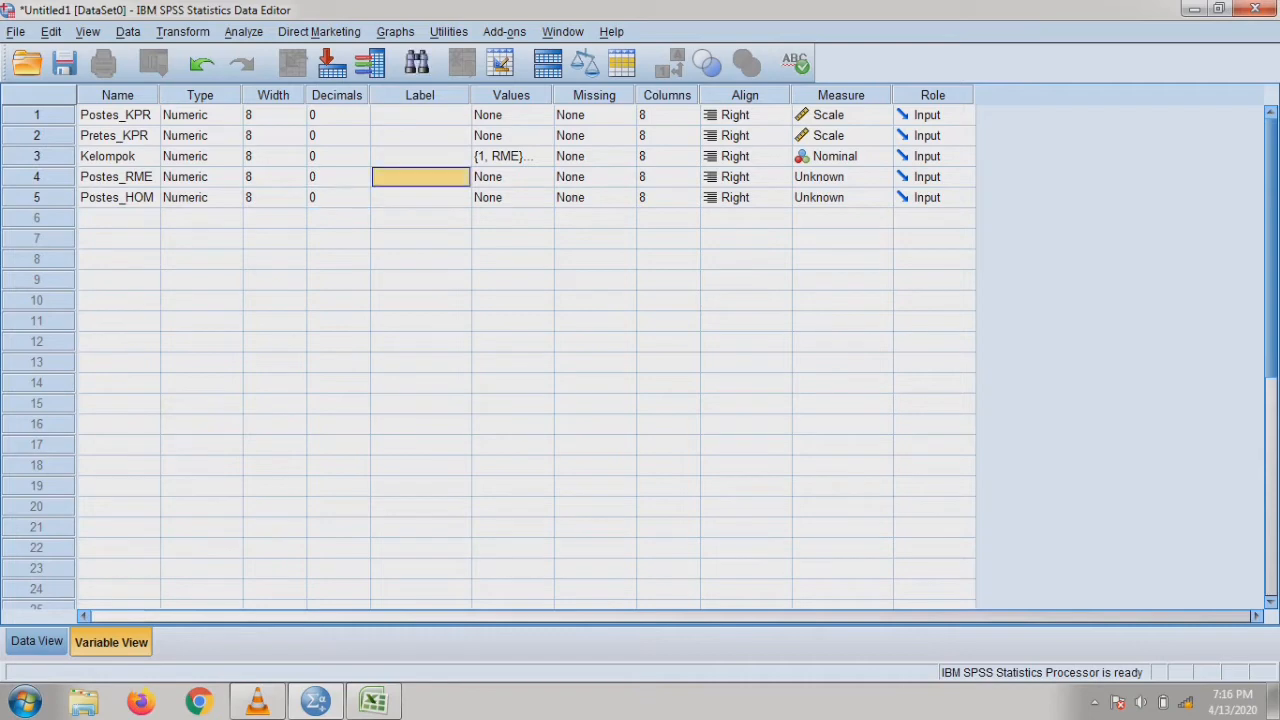
left_click(192, 198)
left_click(38, 115)
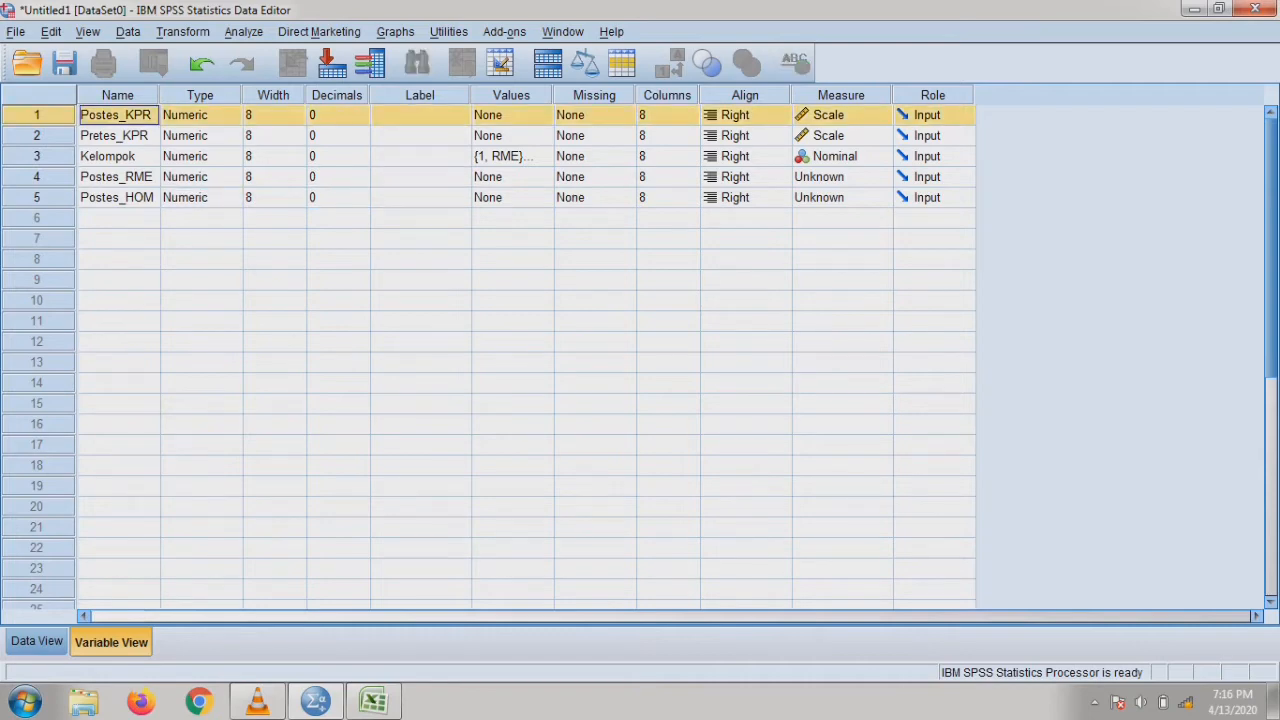
left_click(38, 198, "shift")
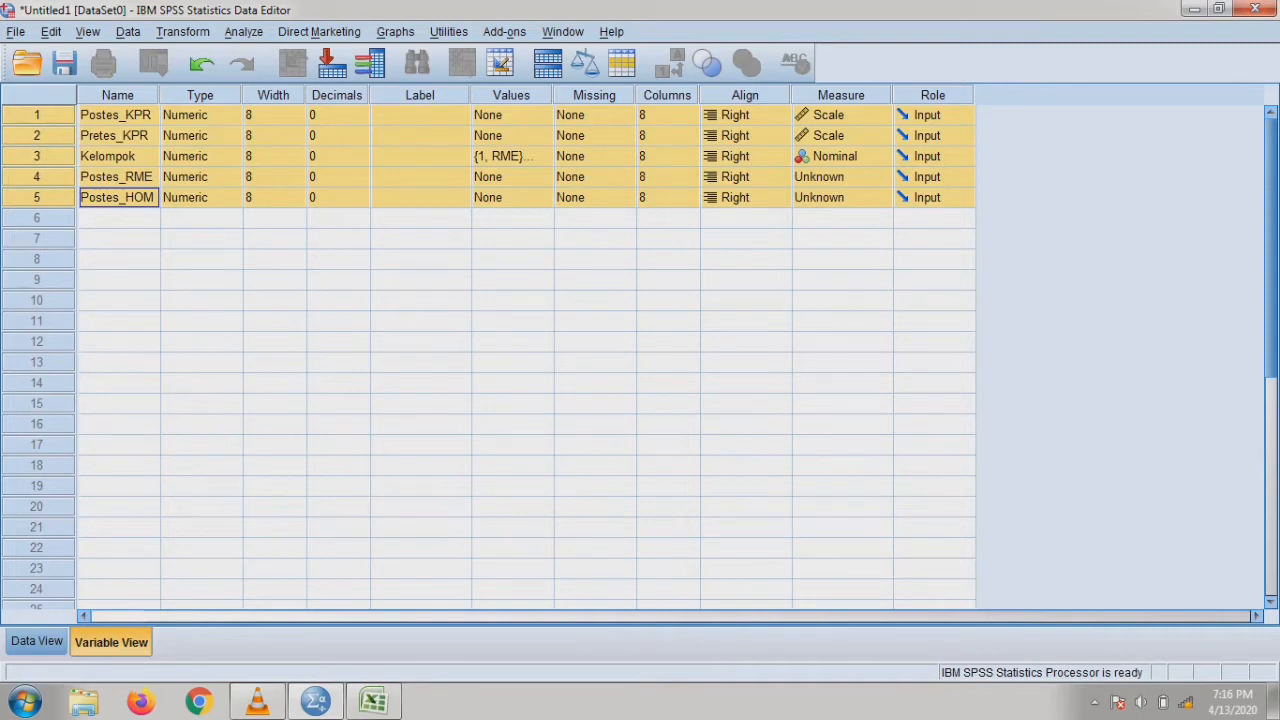
left_click(38, 218)
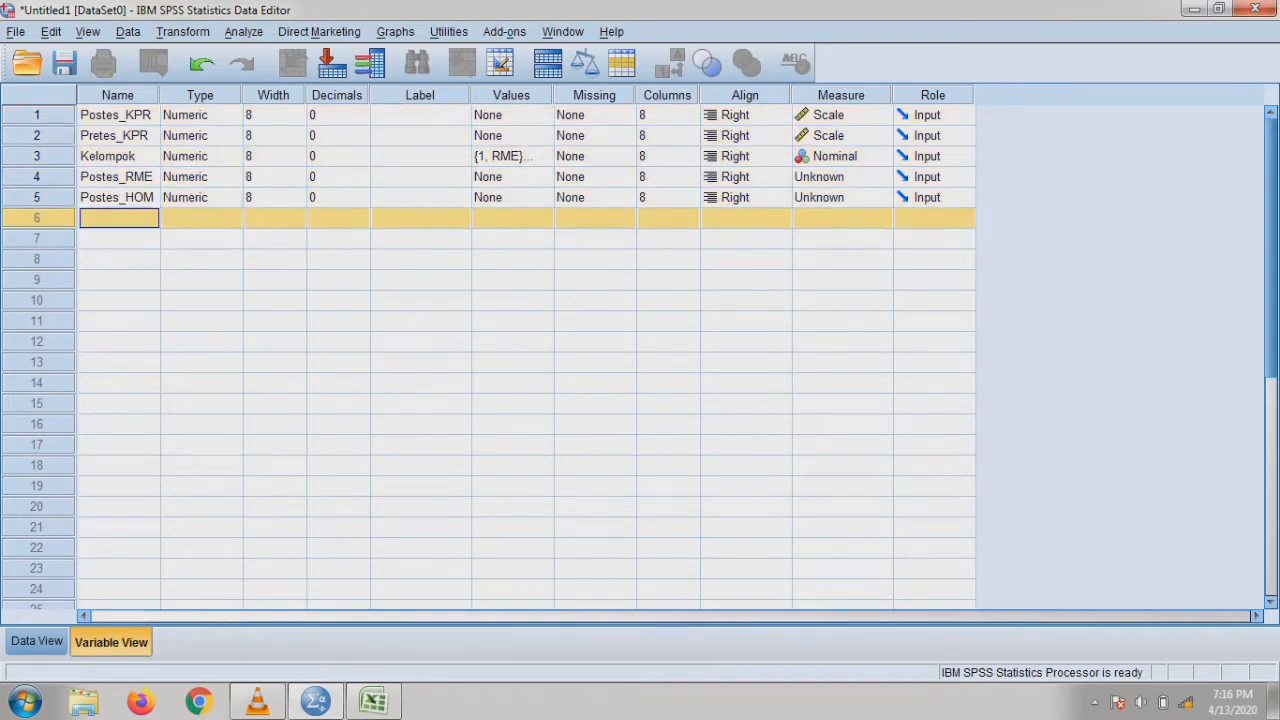
left_click(38, 115)
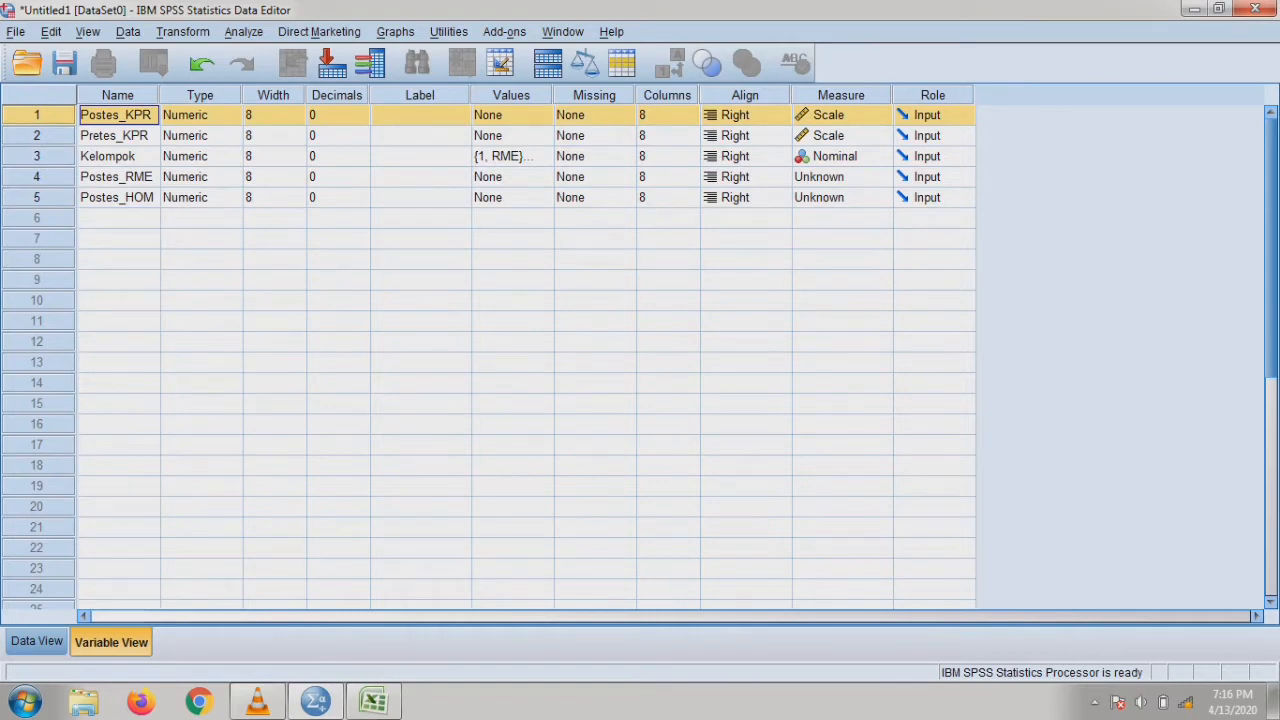
left_click(117, 115)
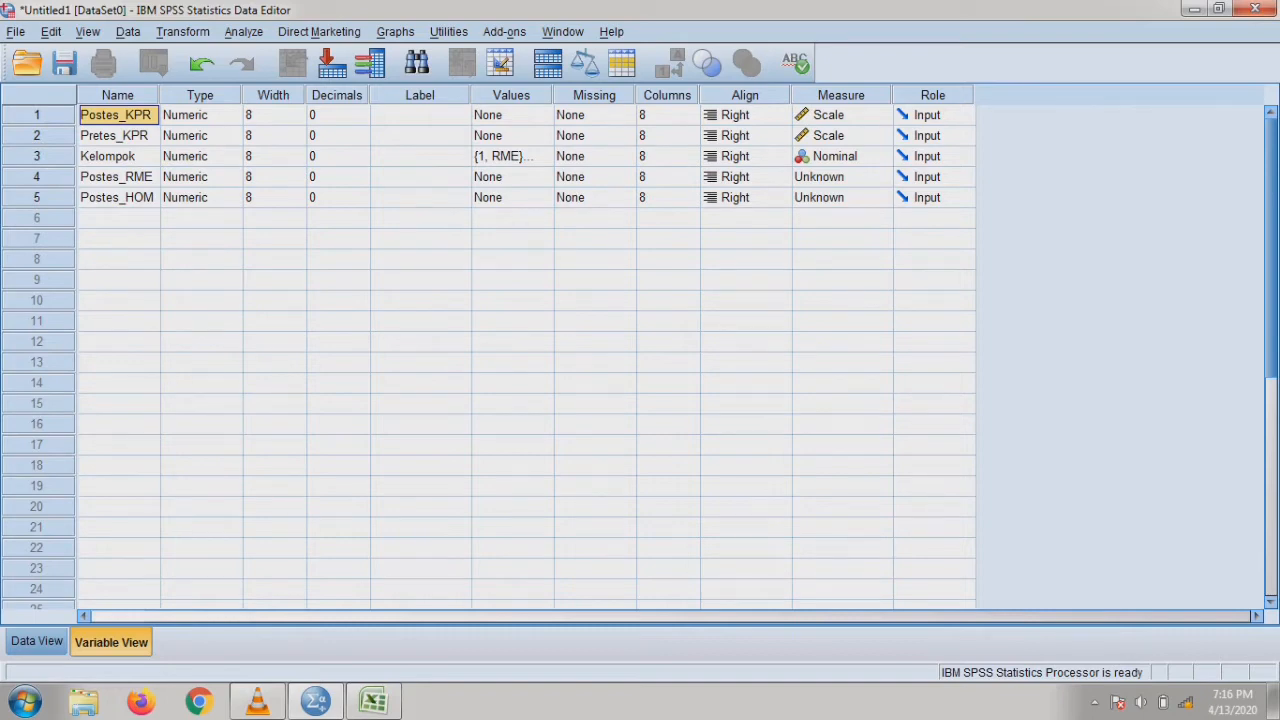
Rename the Kelompok variable as Pendekatan.
left_click(117, 156)
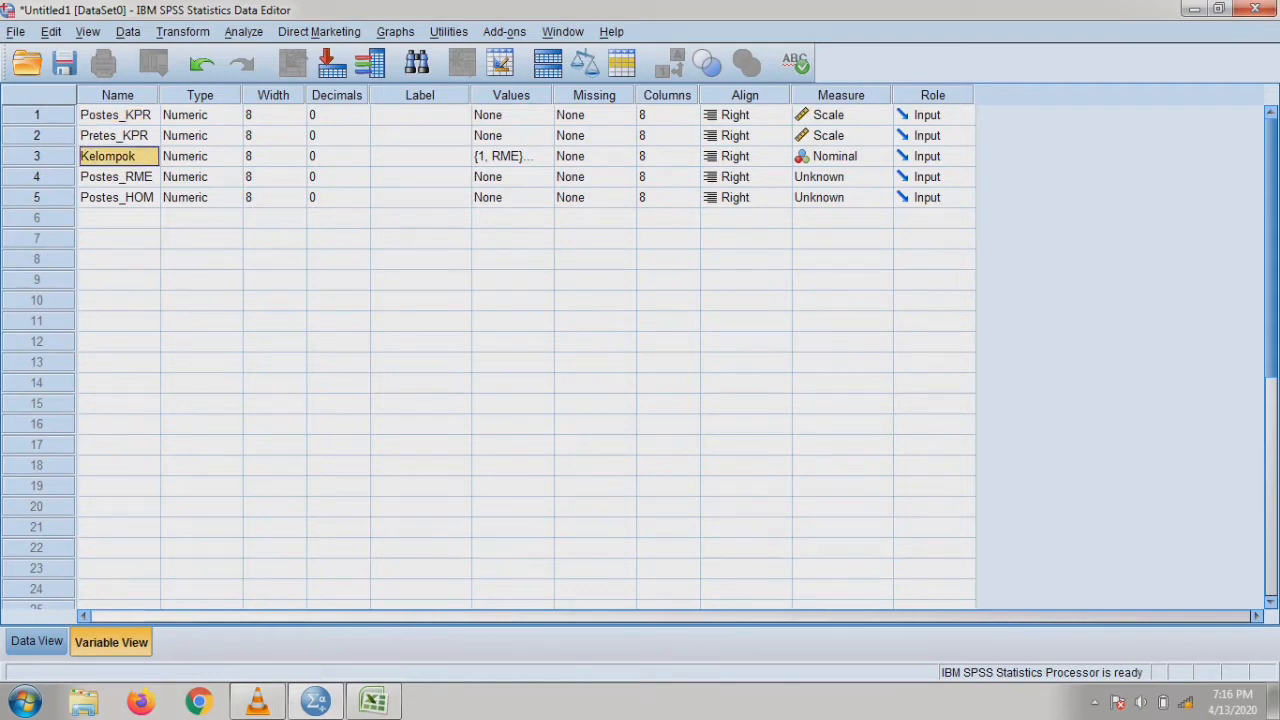
double_click(117, 156)
type("Pendekatan")
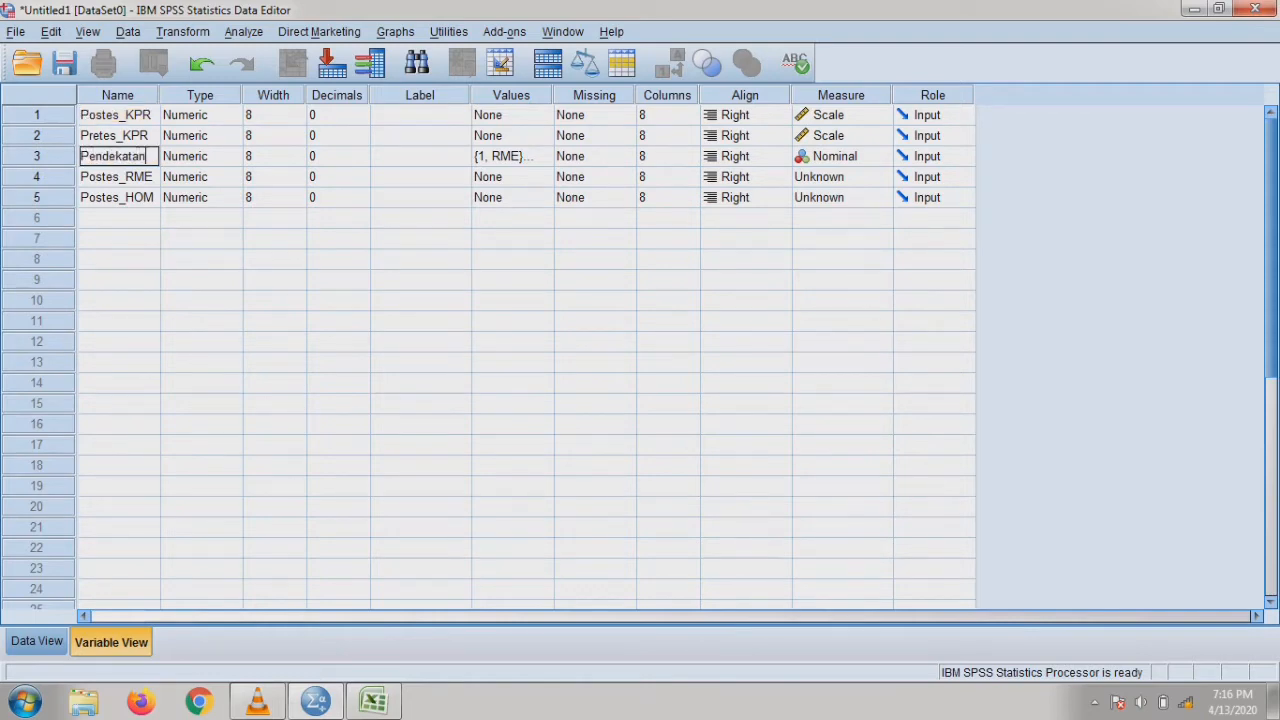
key("Return")
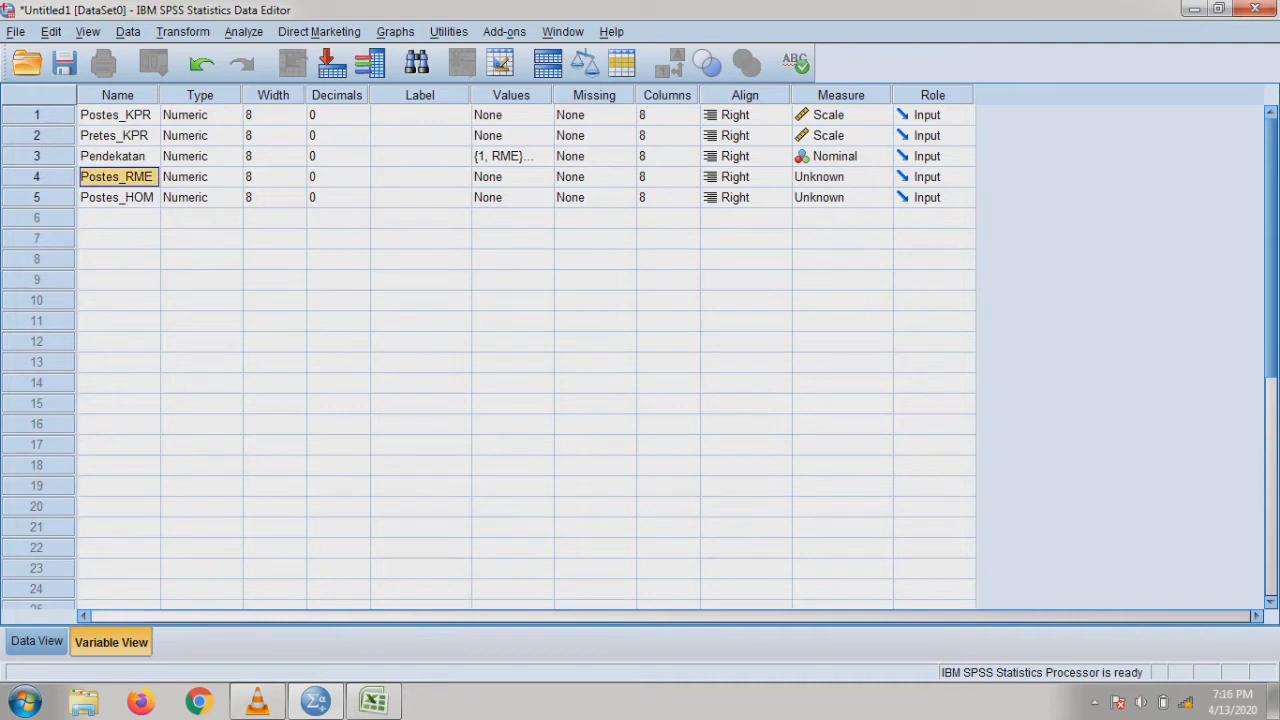
left_click(232, 341)
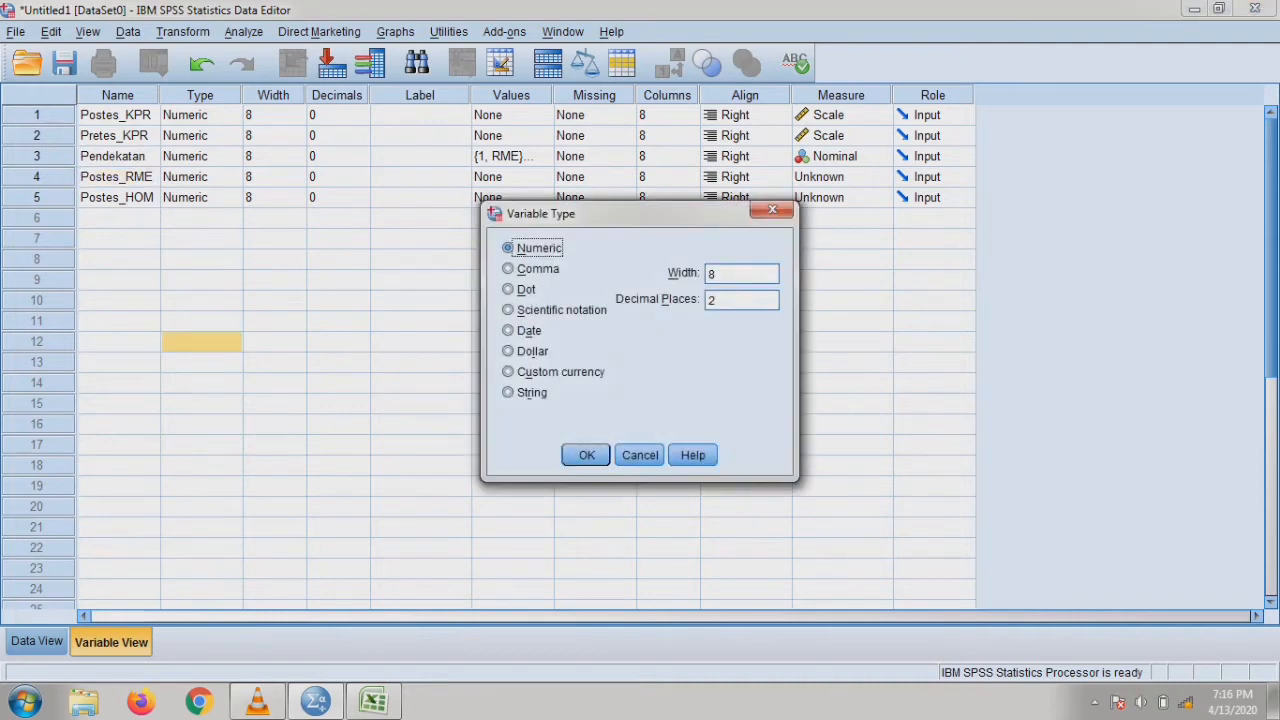
left_click(772, 210)
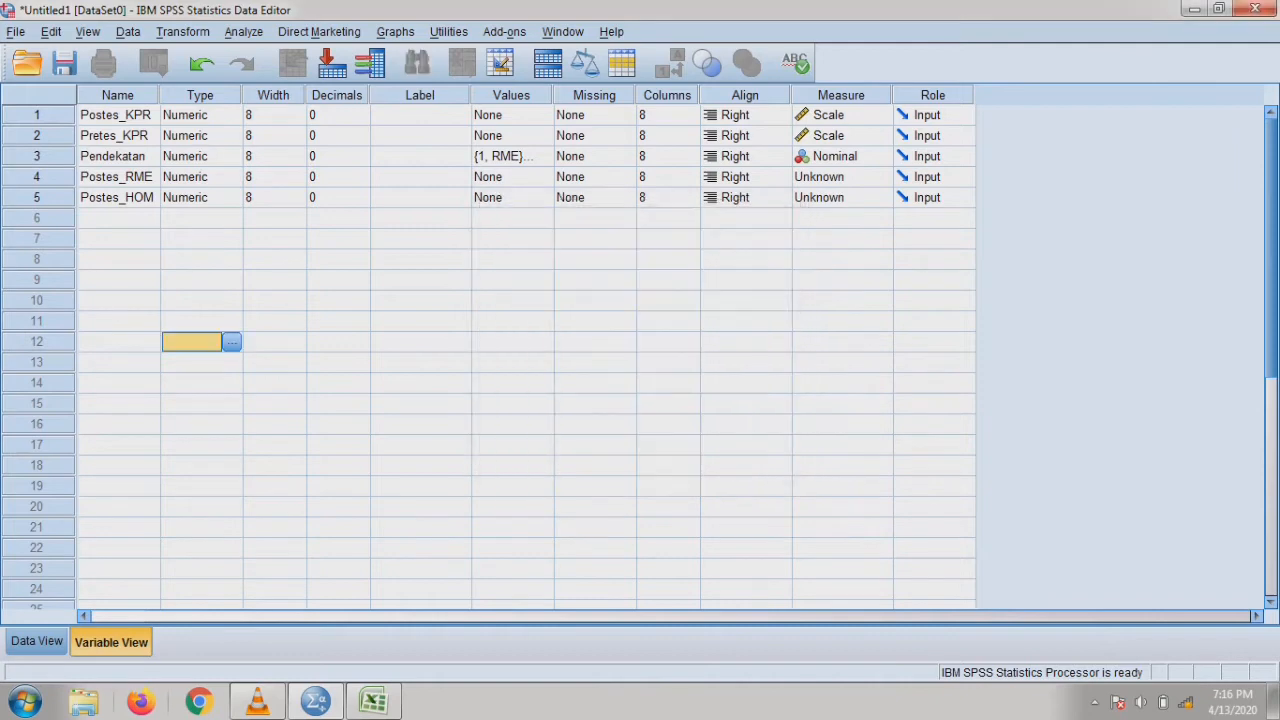
Show the data grid and move the Pretes_KPR column in front of Postes_KPR.
left_click(37, 641)
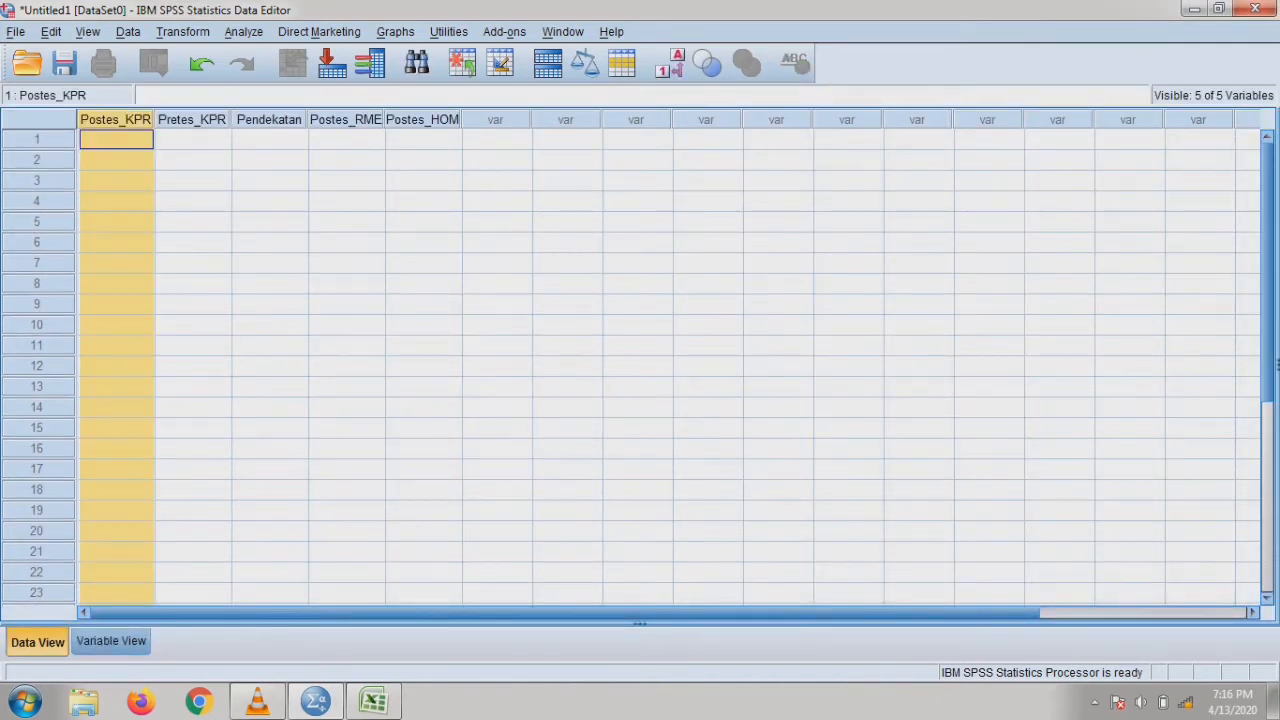
left_click(192, 119)
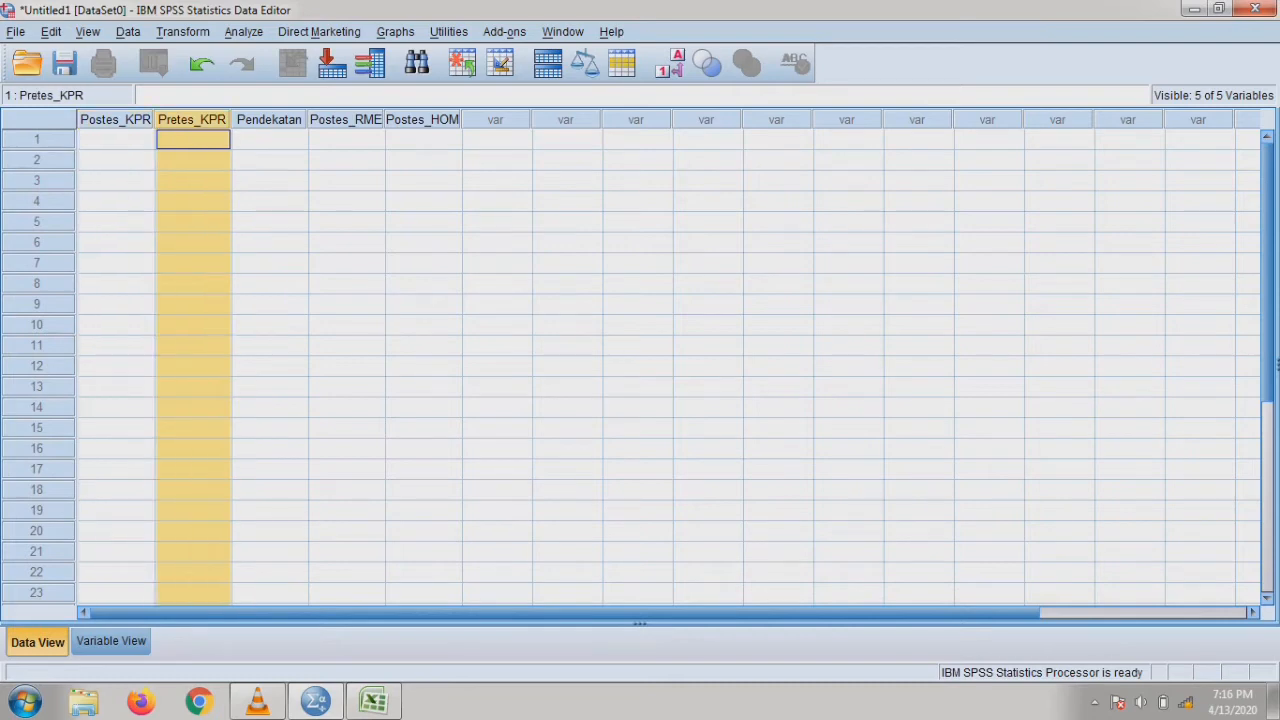
left_click(269, 119)
left_click(346, 119)
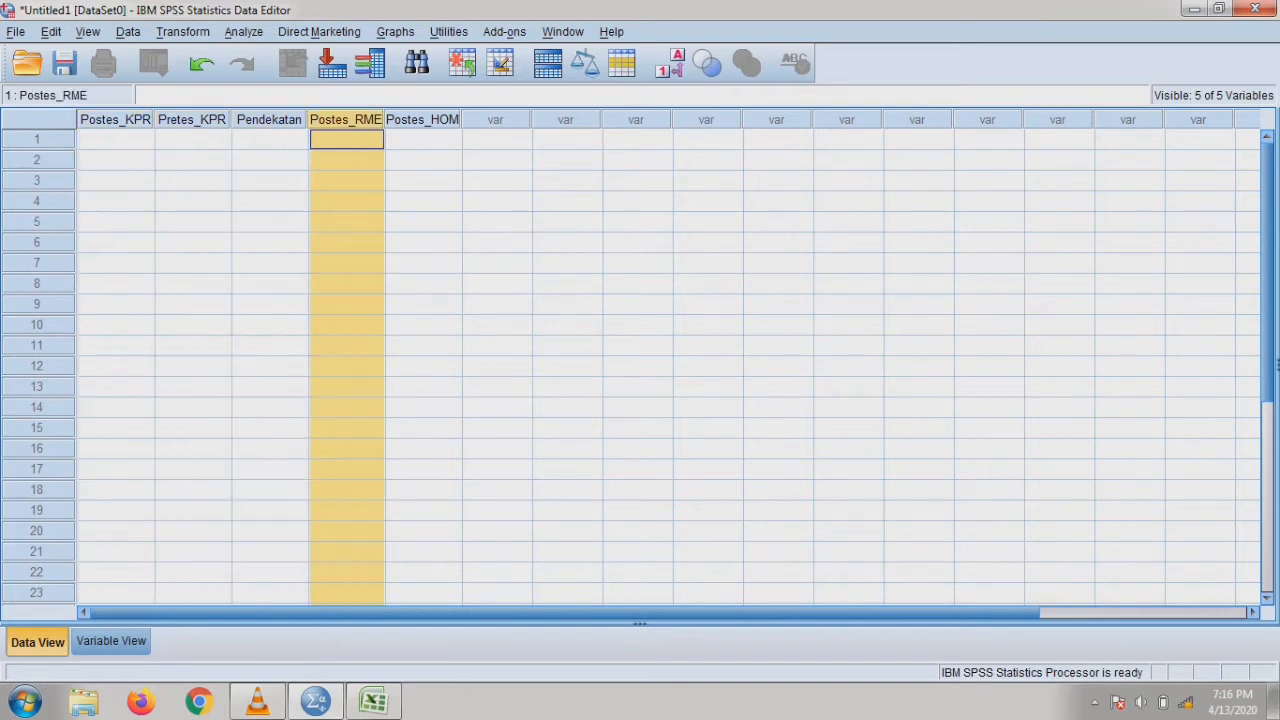
left_click(423, 119)
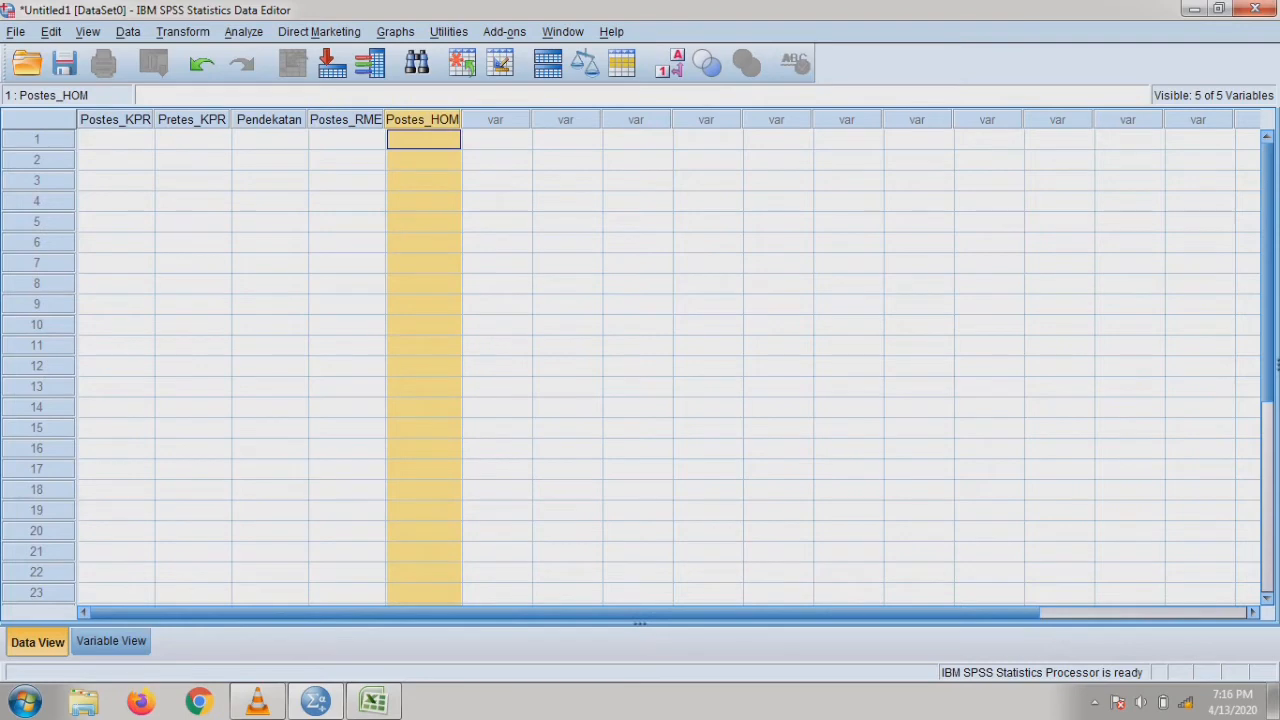
left_click(192, 119)
left_click_drag(192, 119, 104, 119)
left_click(270, 160)
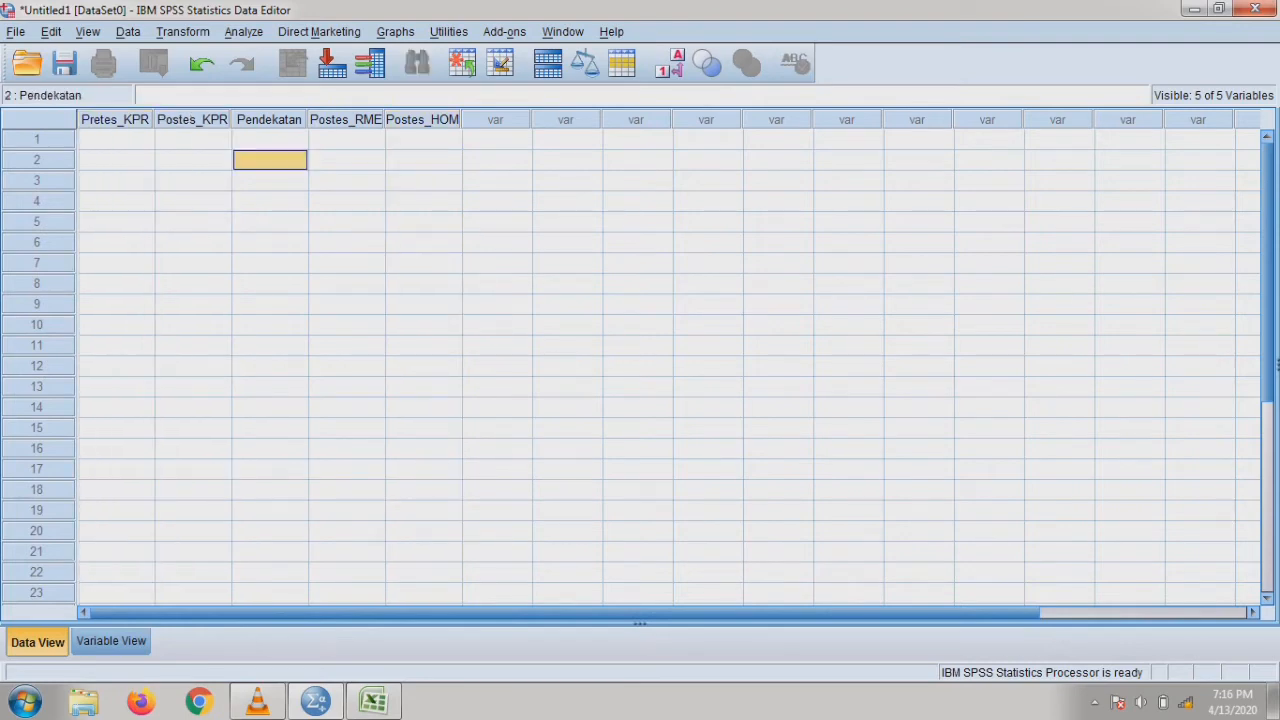
left_click(116, 140)
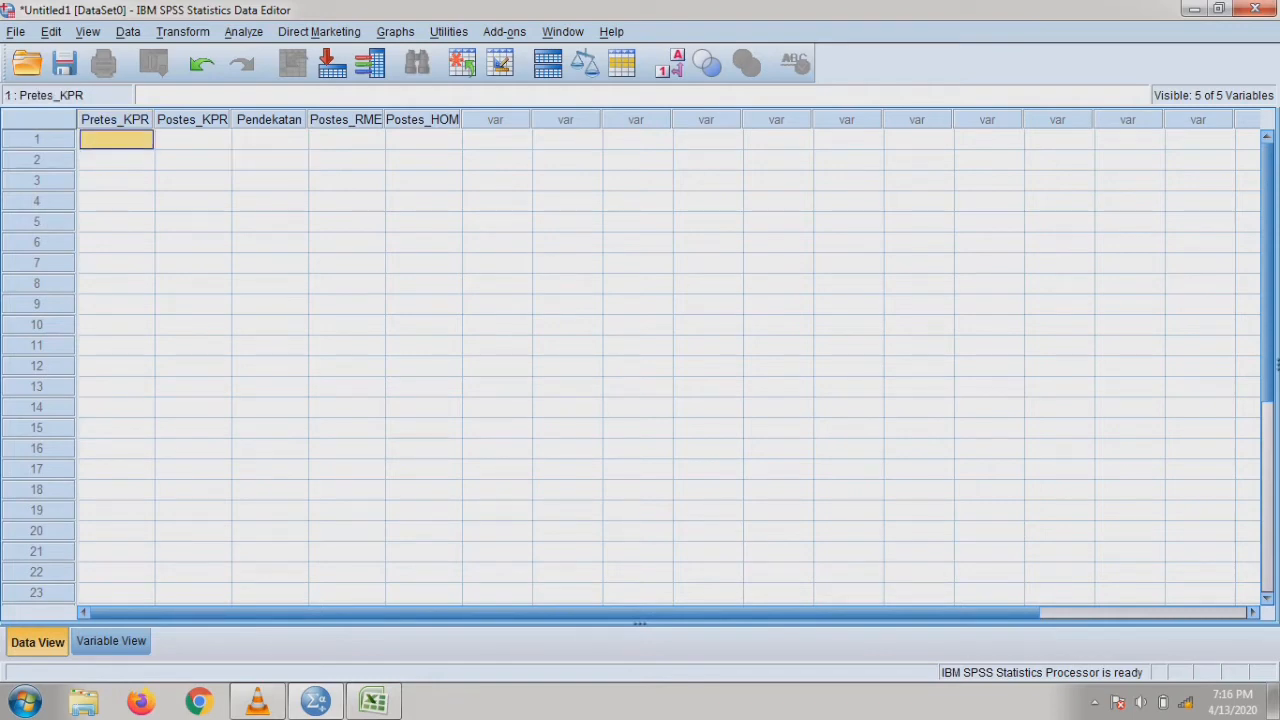
Switch to the Excel workbook and copy the V-A PRETES total scores (ΣX₁) in S7:S34 on the pretes-postes sheet.
left_click(373, 701)
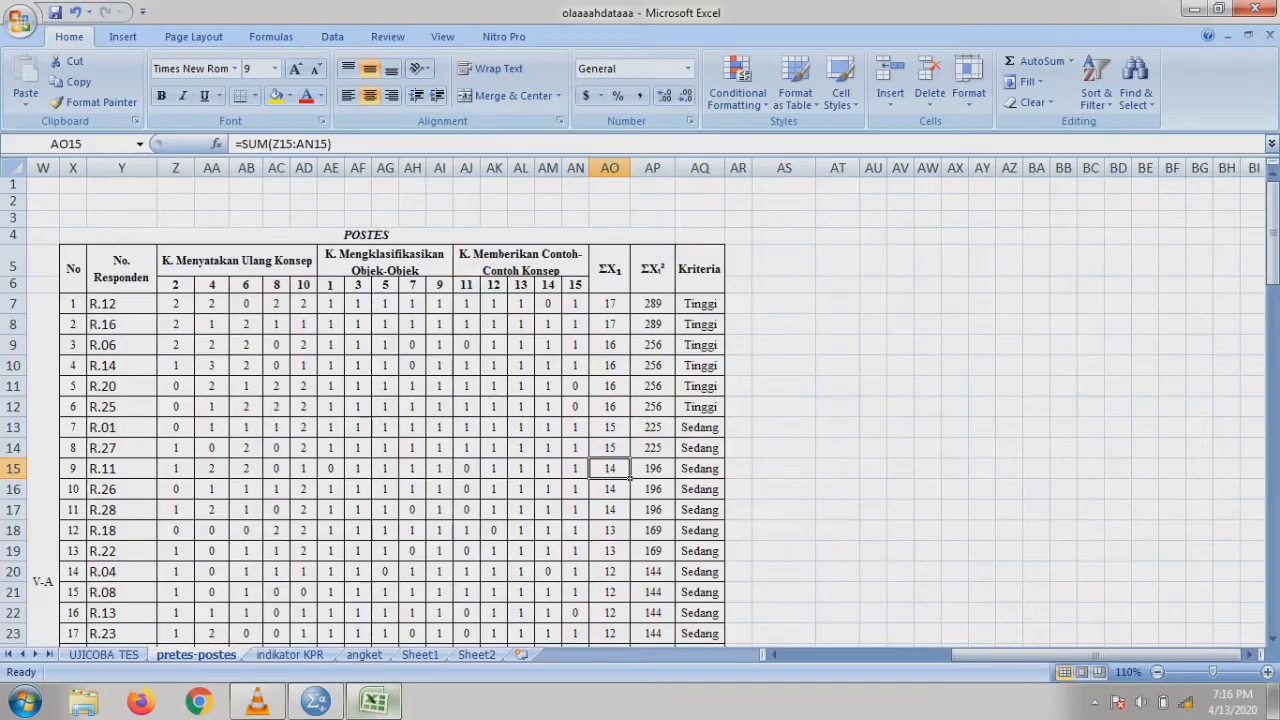
left_click(367, 235)
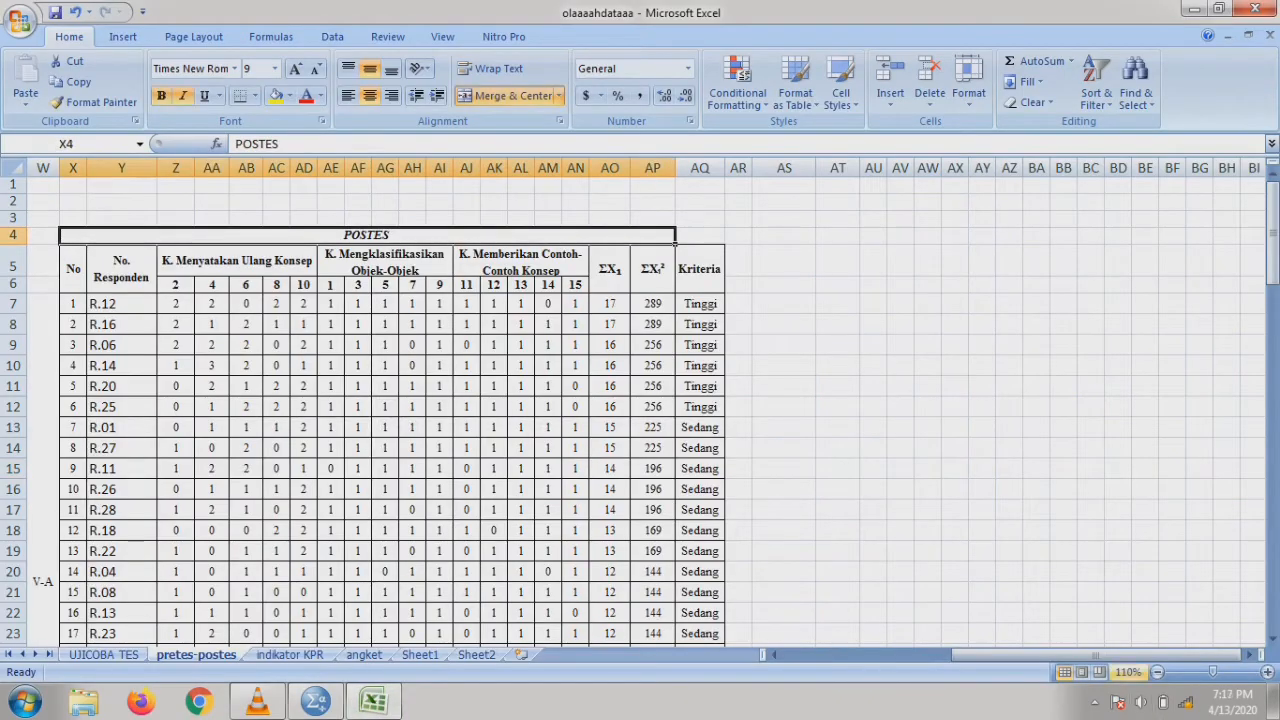
left_click_drag(1120, 655, 950, 655)
left_click(359, 235)
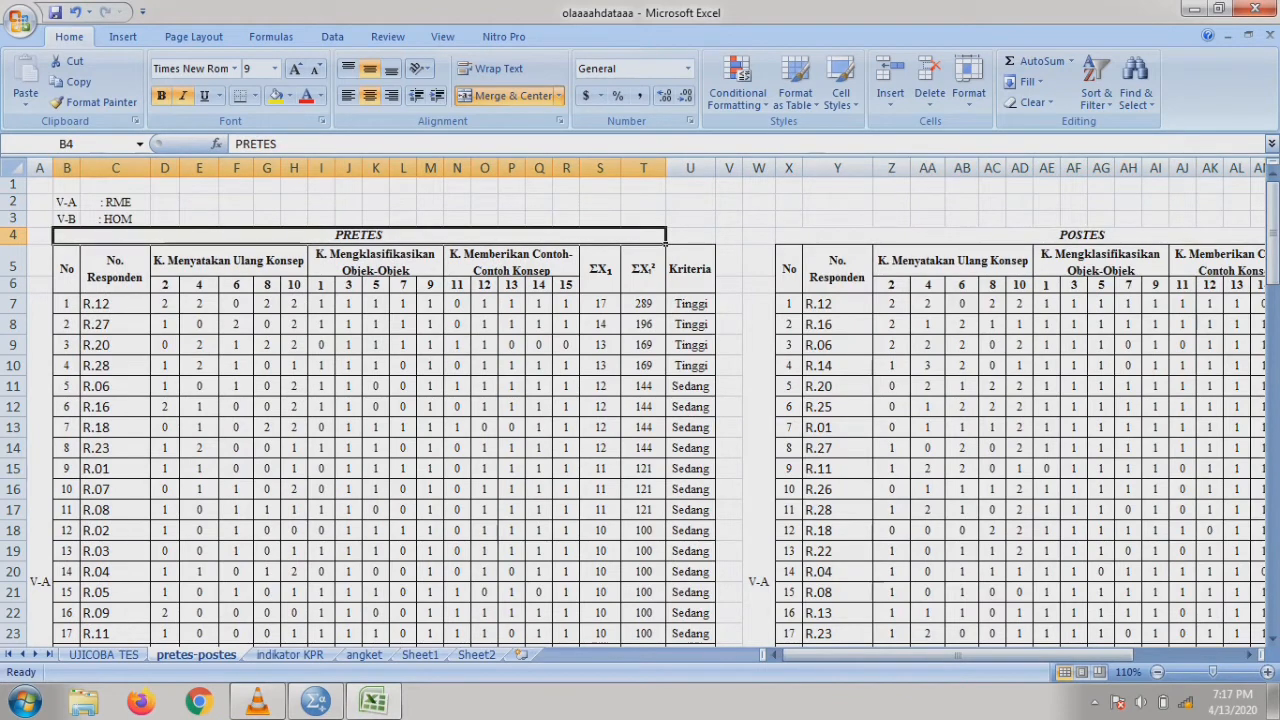
left_click(643, 304)
scroll(643, 304, "down", 1)
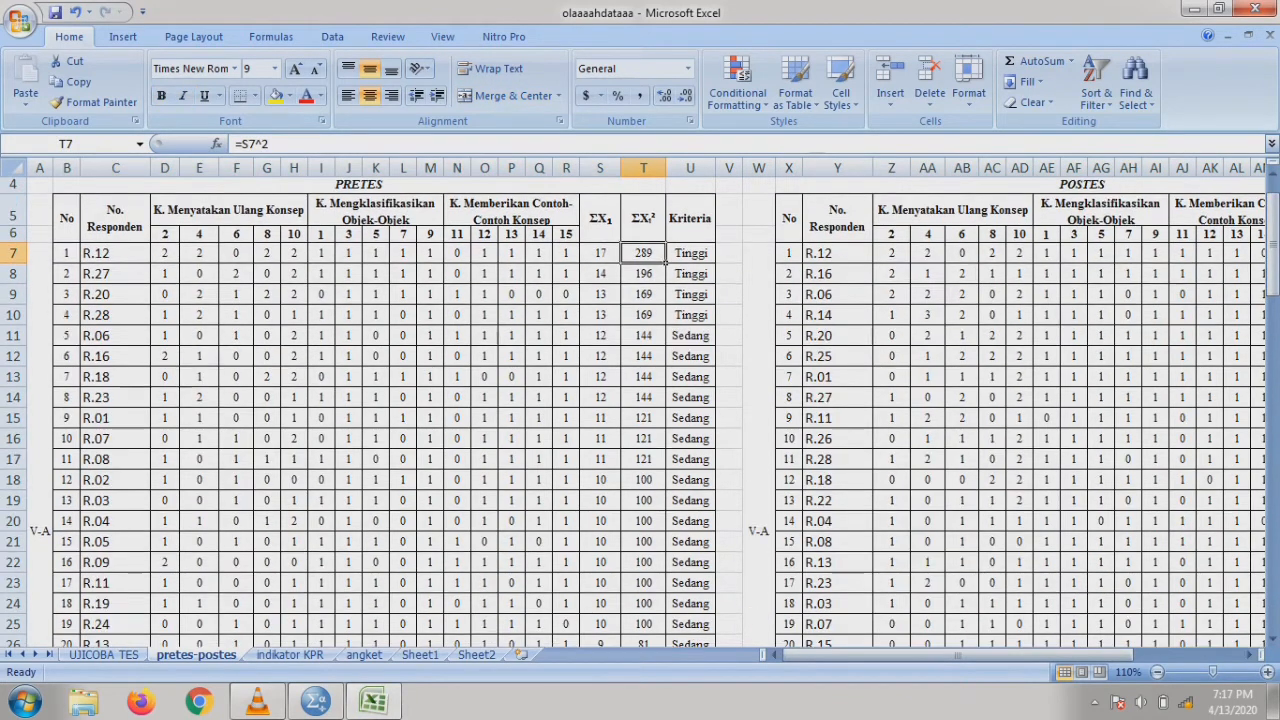
left_click(600, 253)
left_click(600, 168)
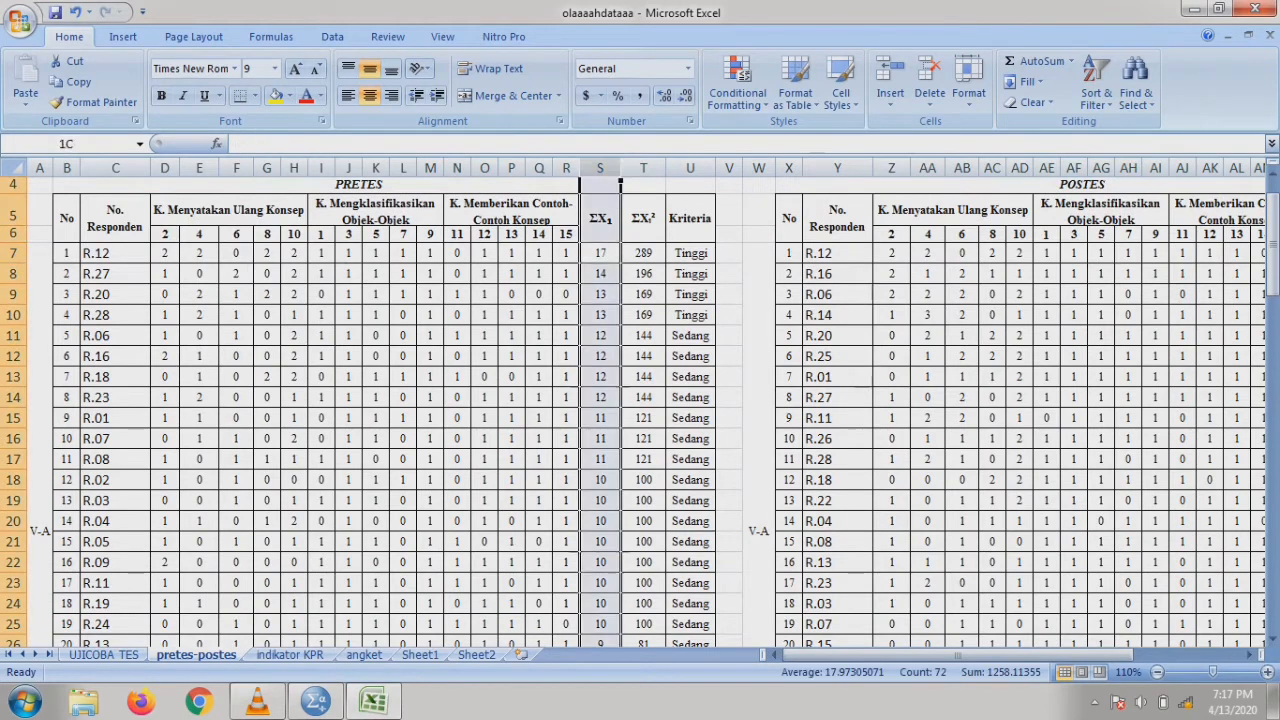
left_click(643, 168)
left_click(600, 253)
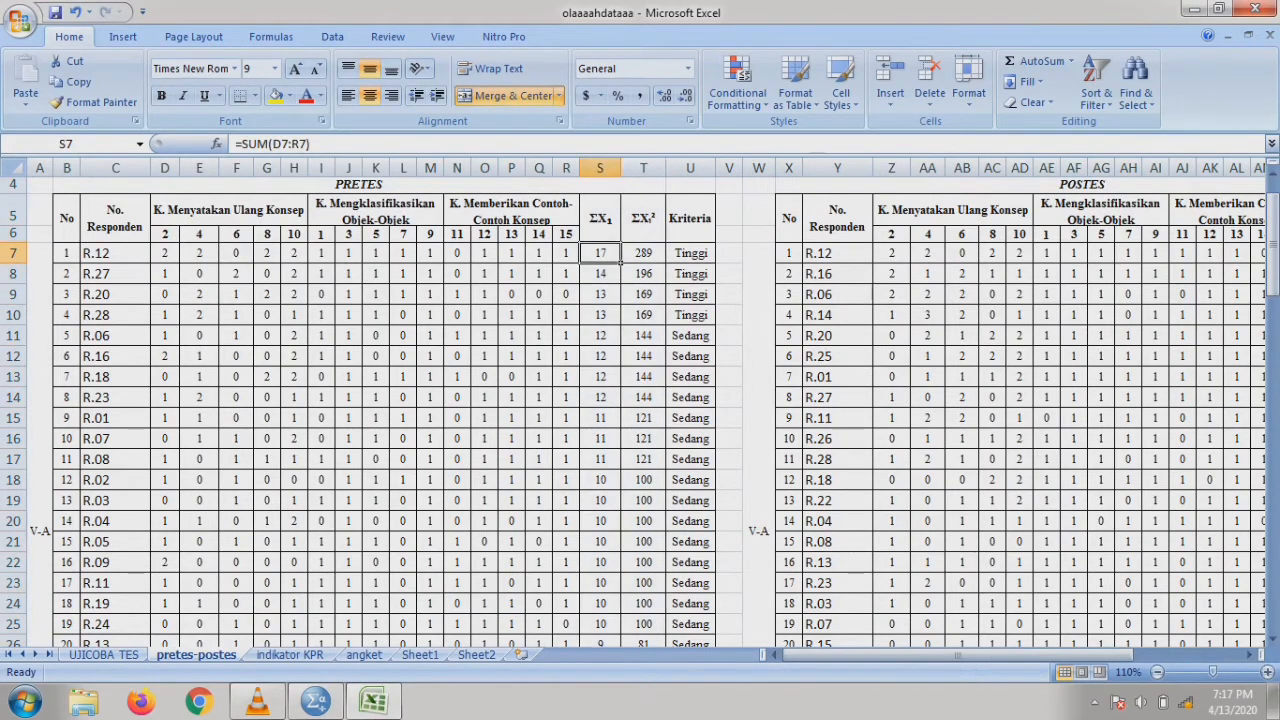
scroll(600, 253, "down", 8)
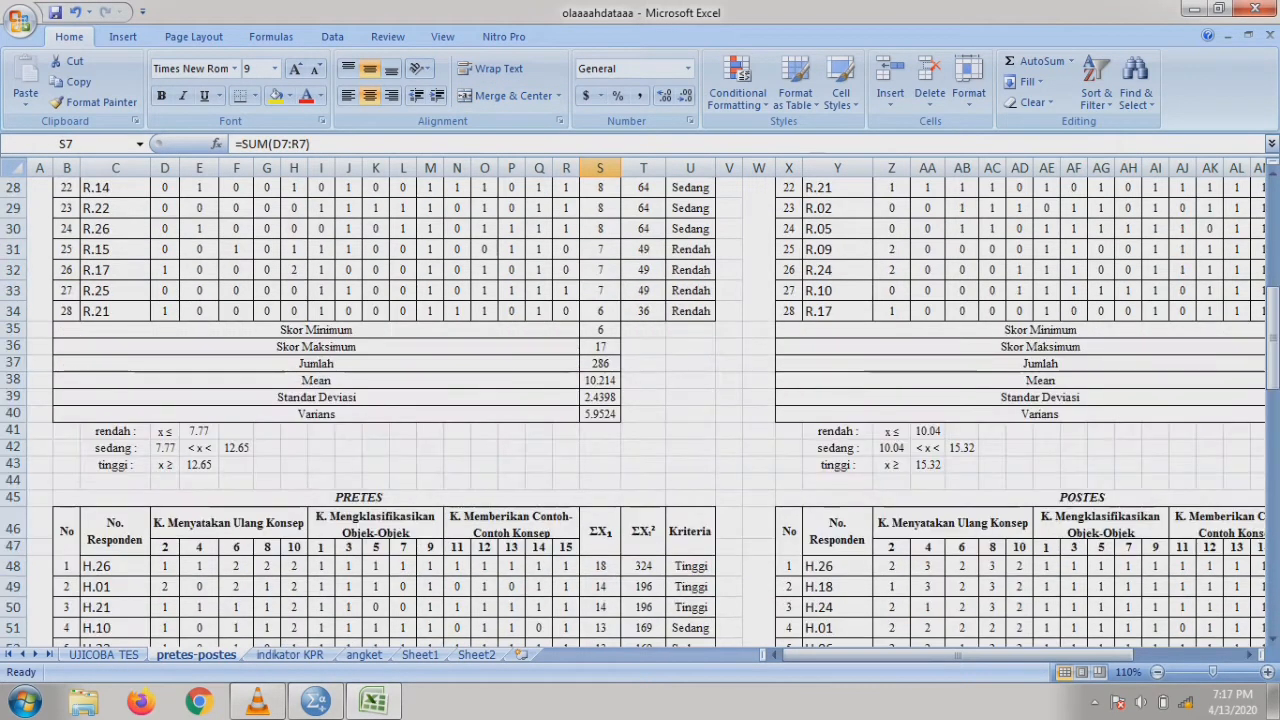
left_click(600, 311, "shift")
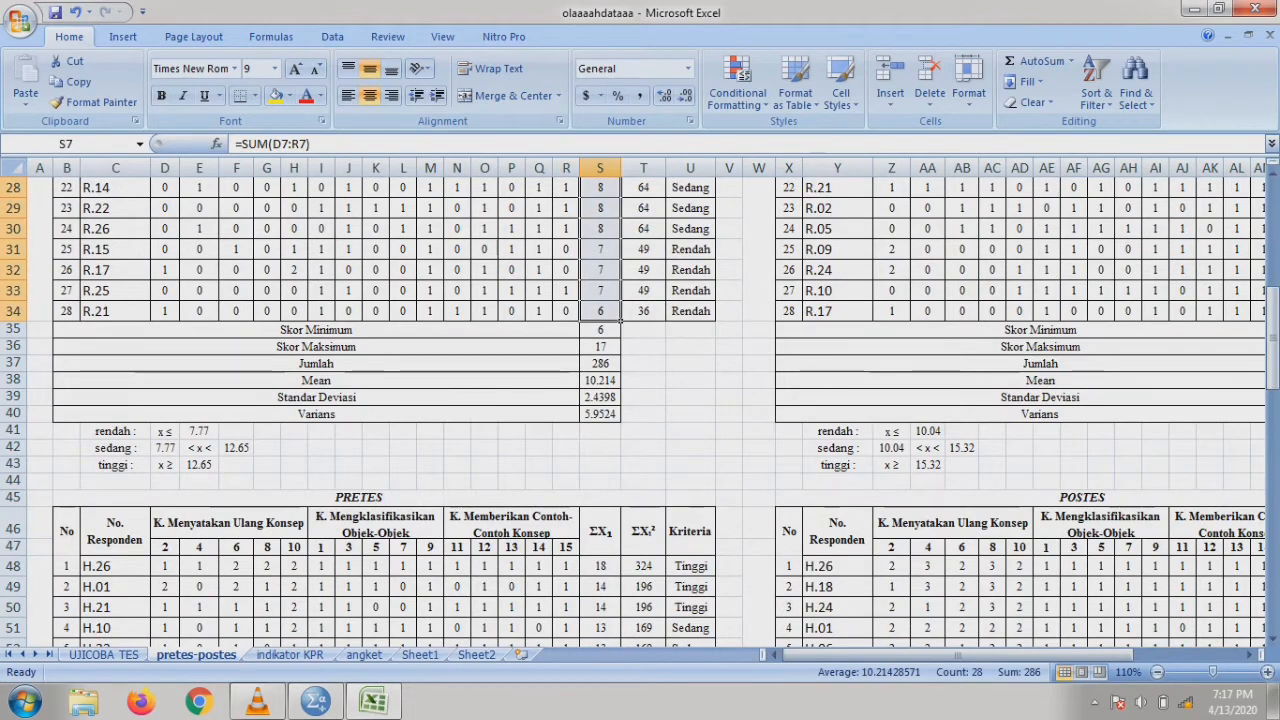
left_click_drag(600, 311, 612, 250)
key("ctrl+c")
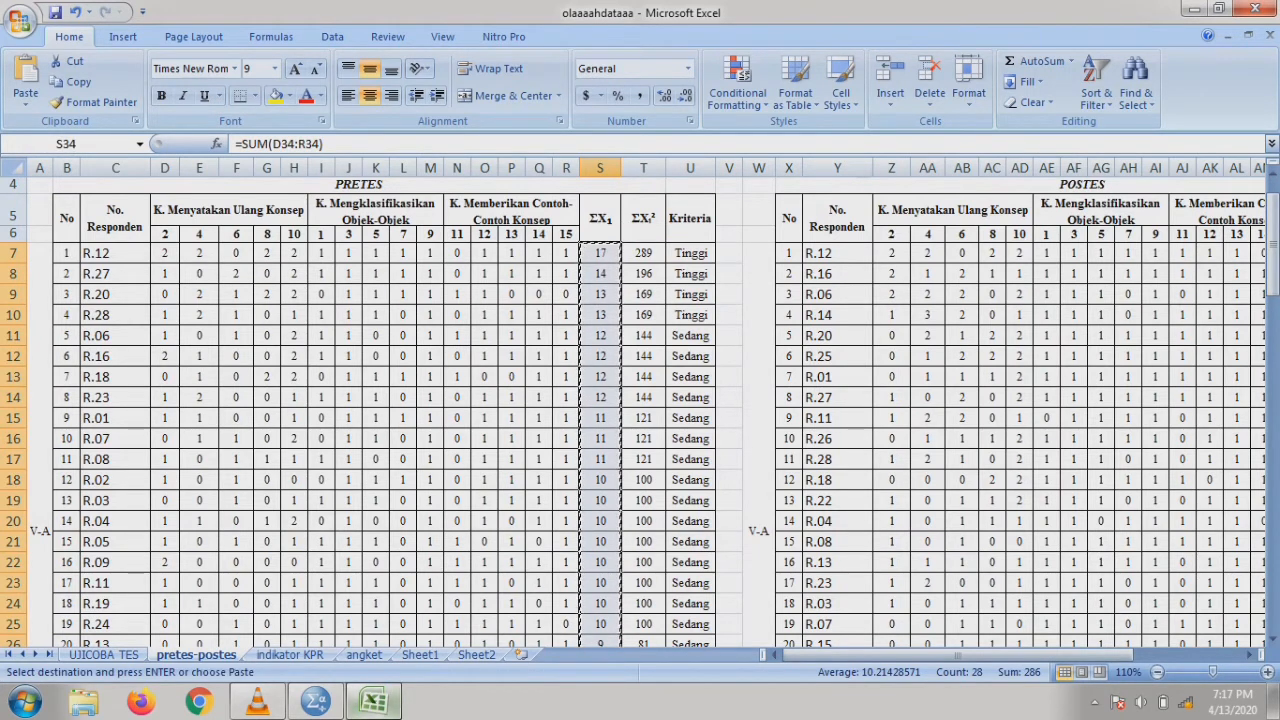
Switch to SPSS and paste the copied pretest scores into Pretes_KPR from case 1, checking down to case 28.
mouse_move(373, 702)
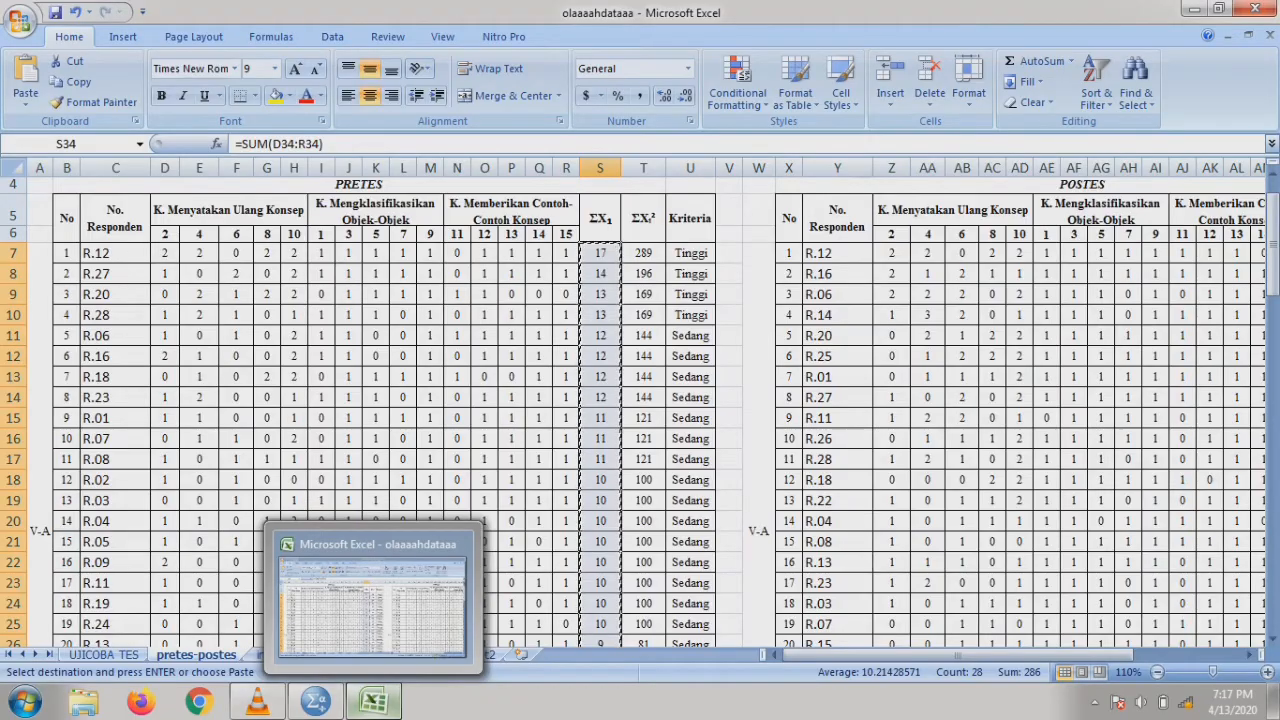
left_click(316, 702)
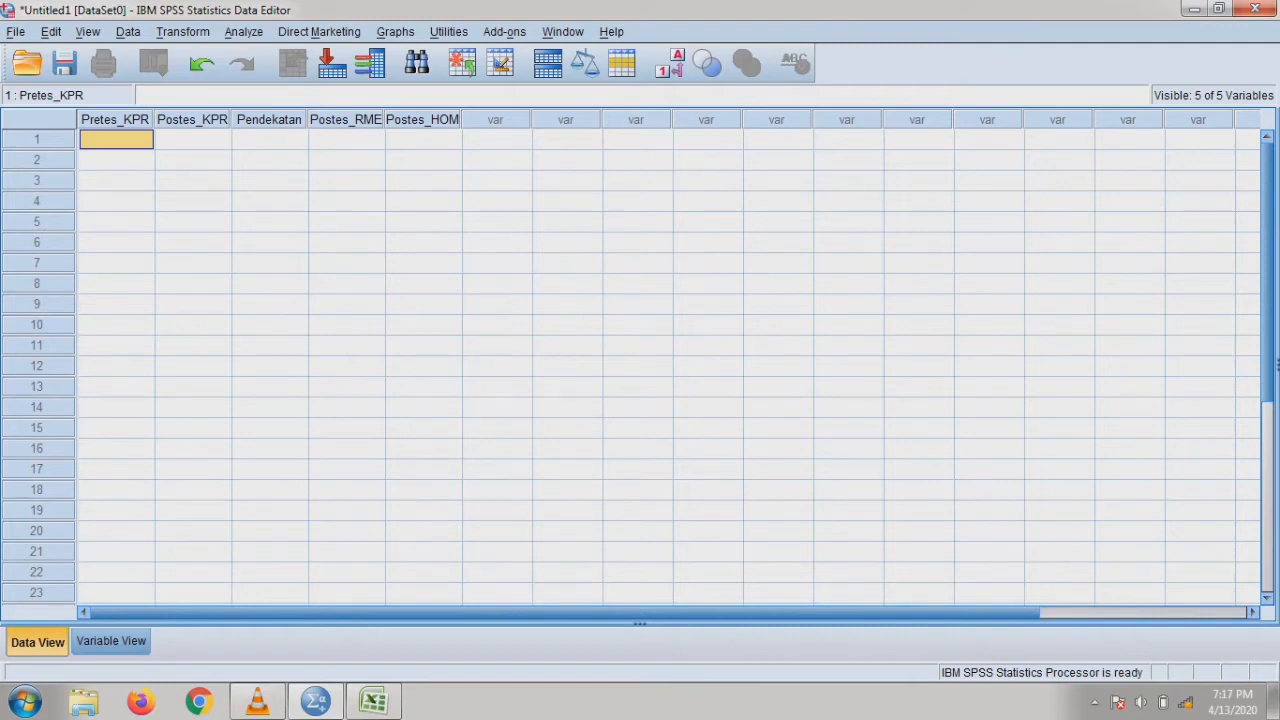
key("ctrl+v")
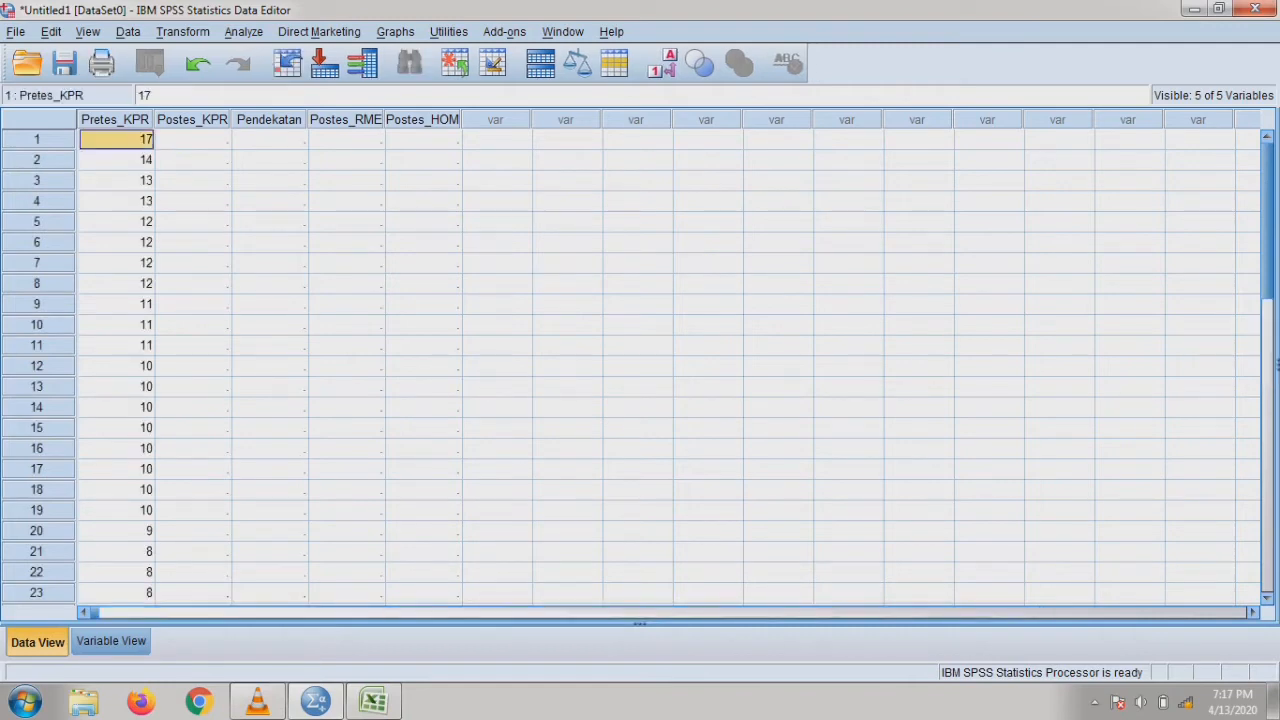
scroll(640, 365, "down", 3)
left_click(116, 510, "shift")
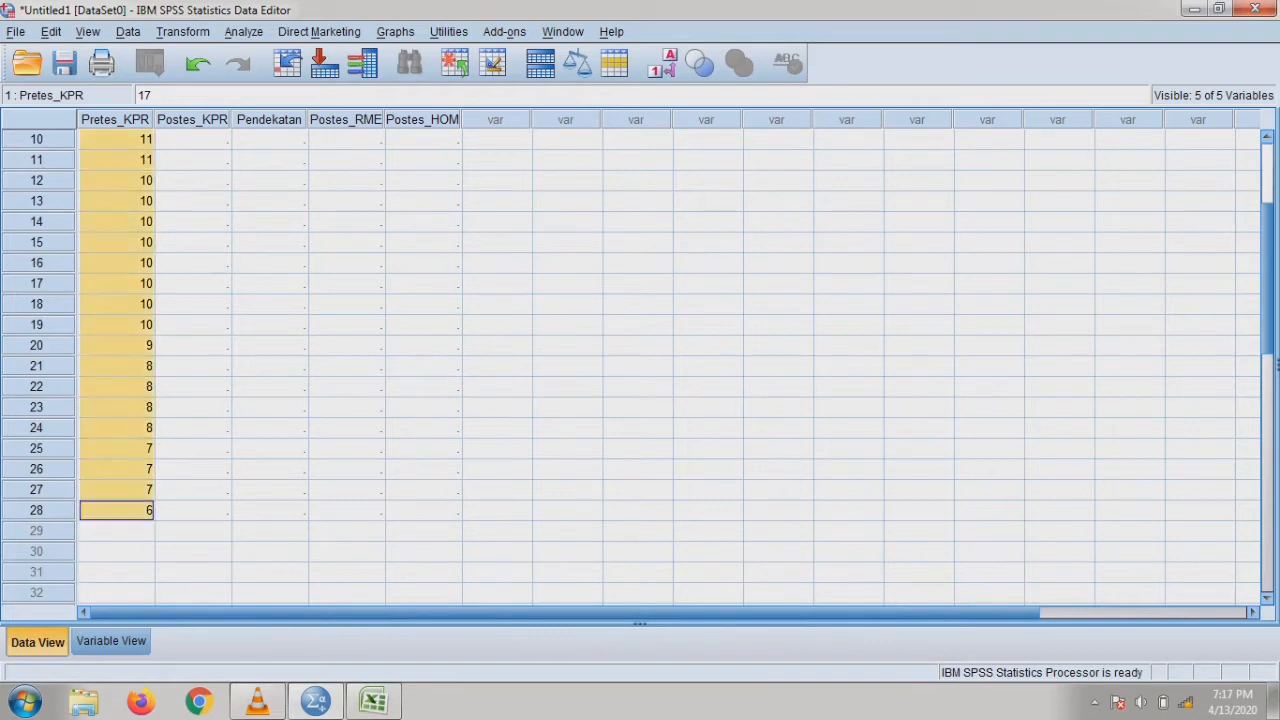
scroll(640, 365, "up", 3)
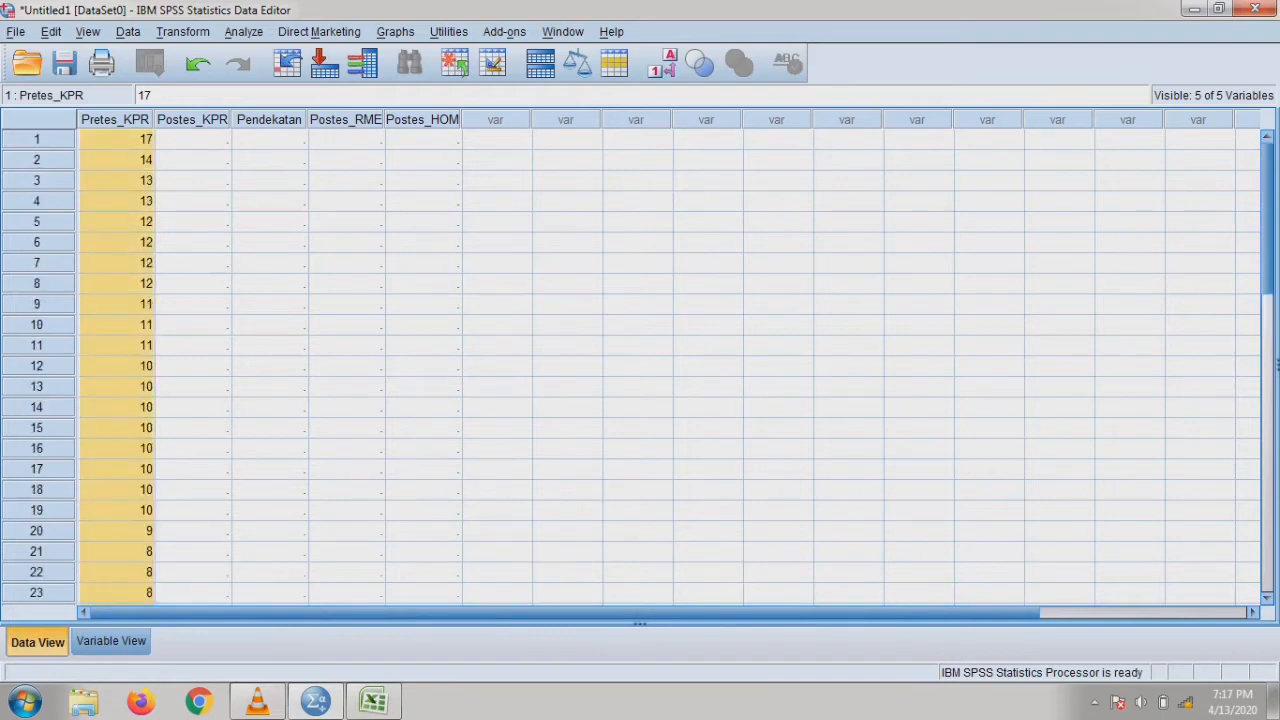
Fill the Pendekatan variable with the group code 1 for cases 1 to 28.
left_click(270, 140)
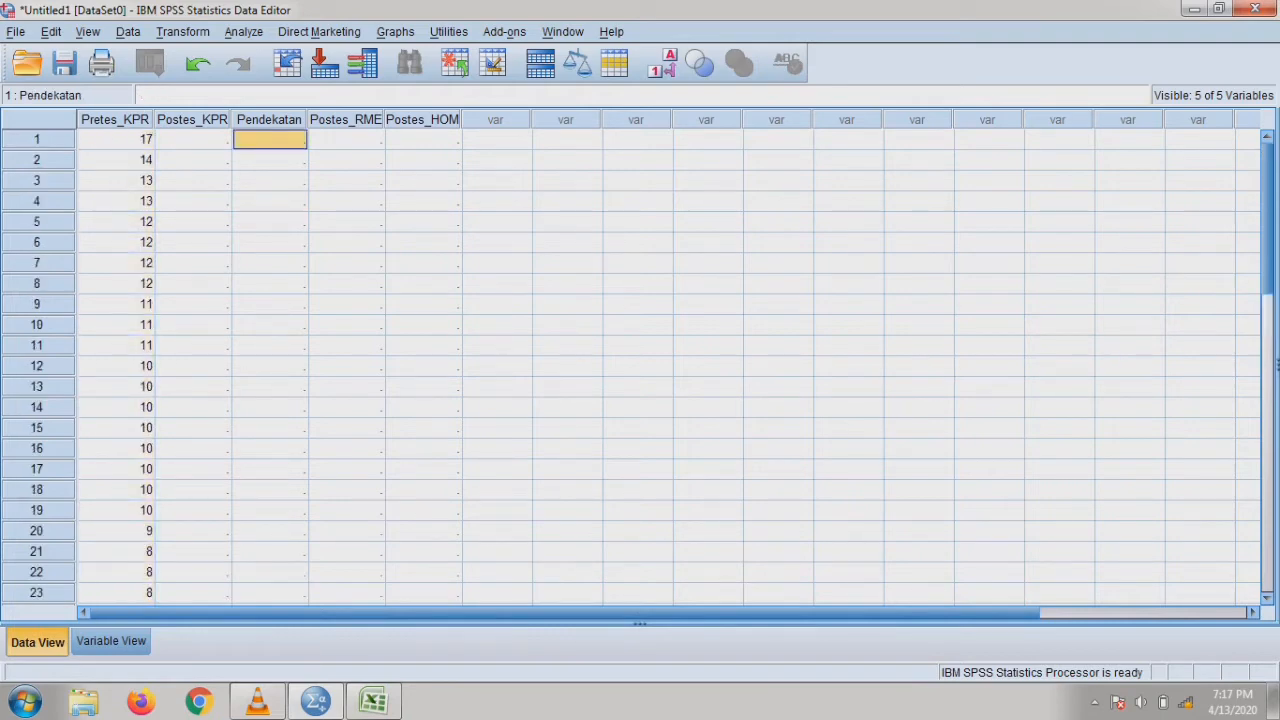
left_click(270, 242)
left_click(270, 140)
type("1")
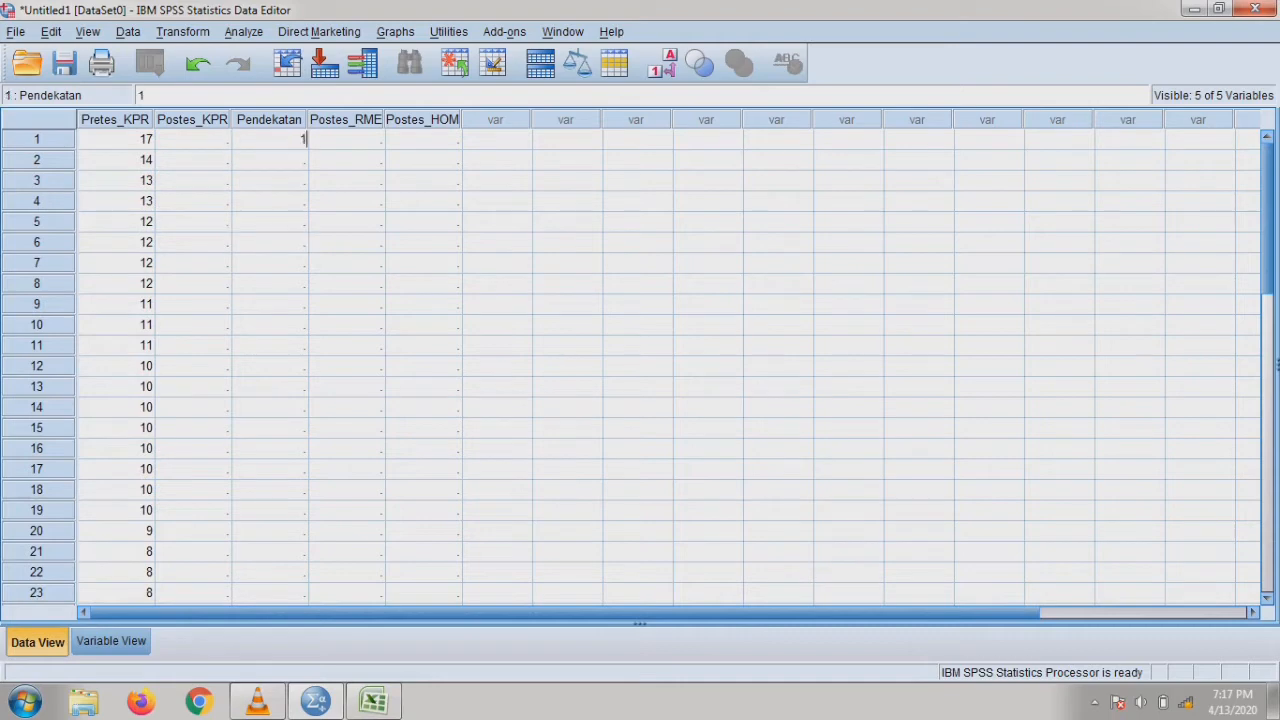
left_click(270, 222)
left_click(270, 140)
scroll(270, 140, "down", 6)
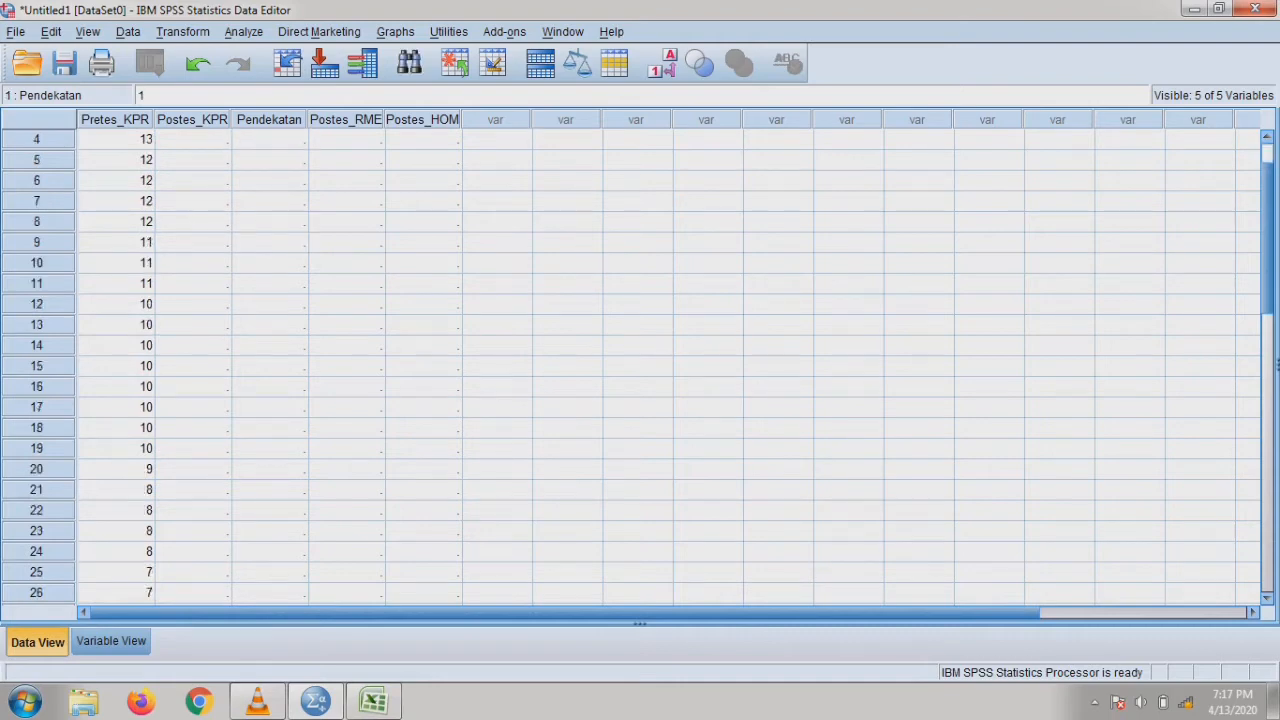
left_click(270, 325, "shift")
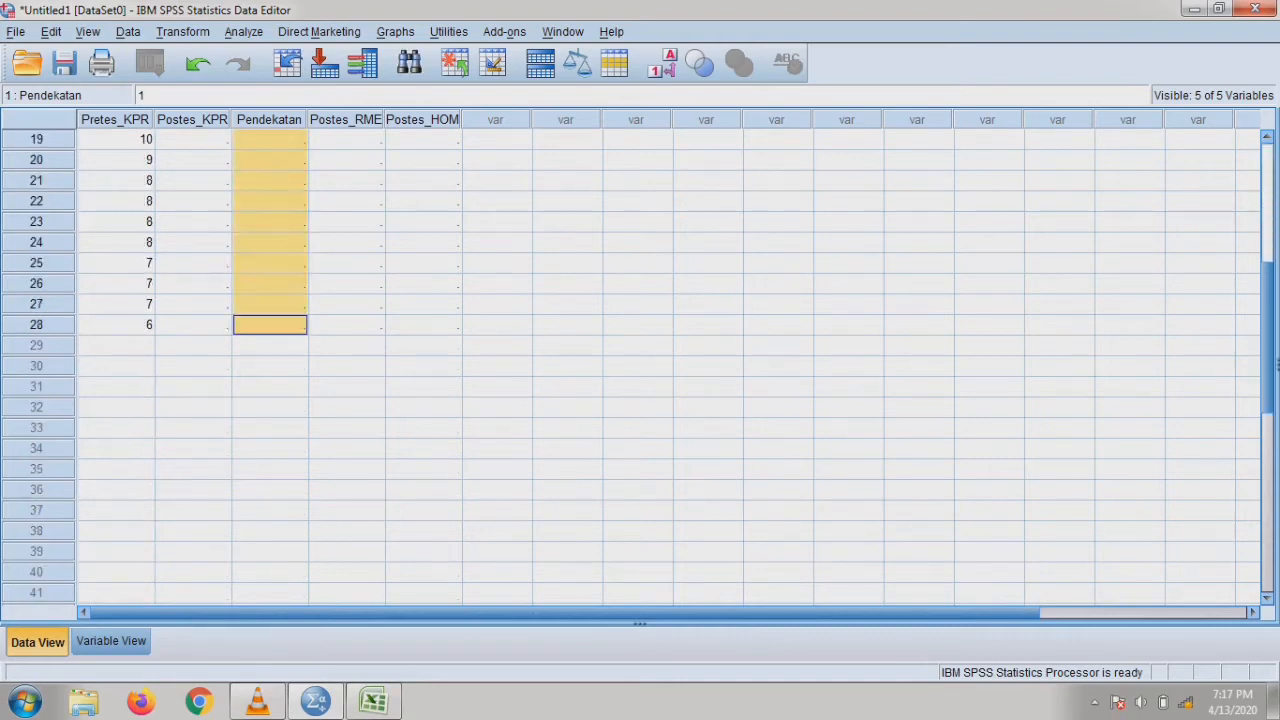
key("ctrl+v")
scroll(270, 325, "up", 6)
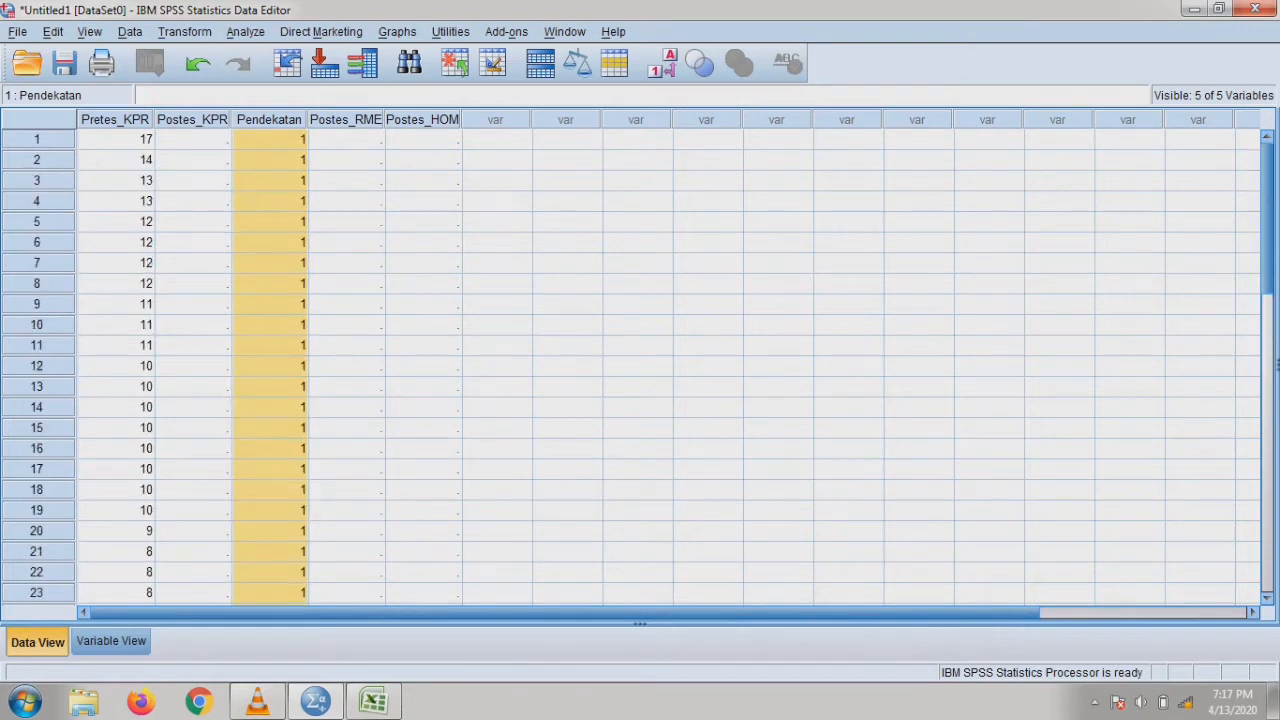
Switch to Excel and copy the V-A POSTES total scores (ΣX₁) in AO7:AO34, excluding the summary rows beneath them.
left_click(193, 140)
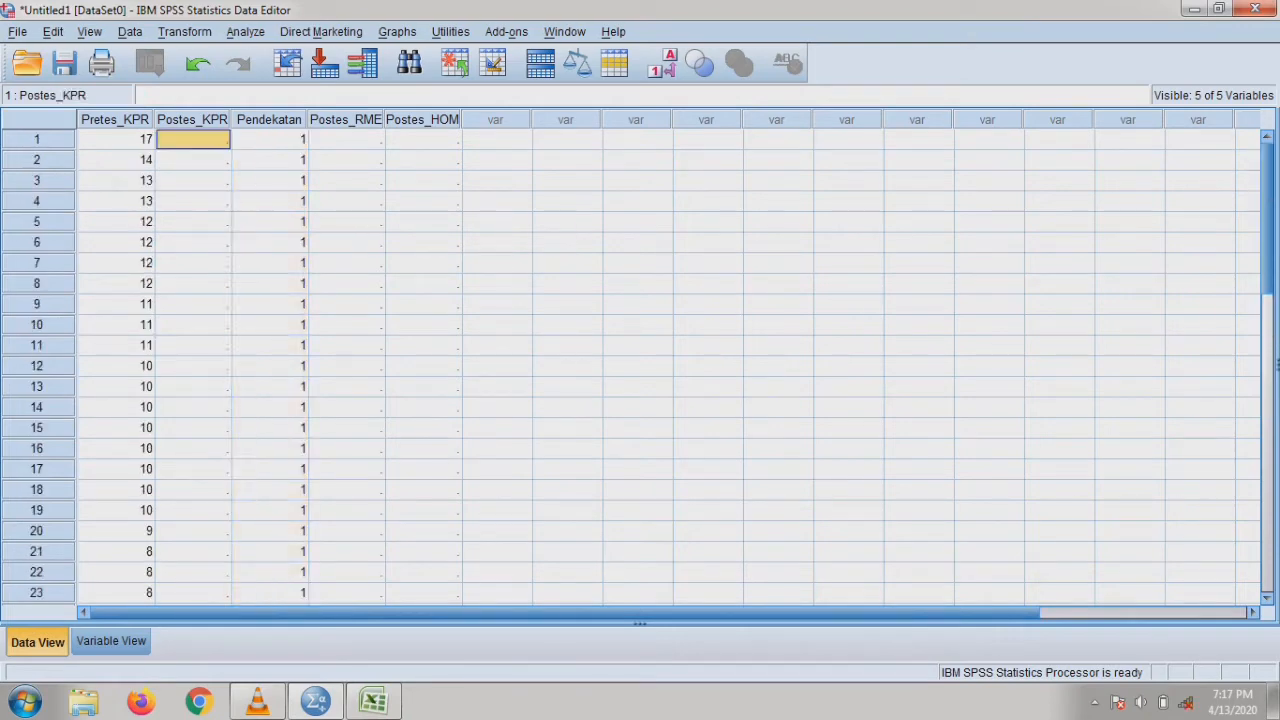
left_click(374, 701)
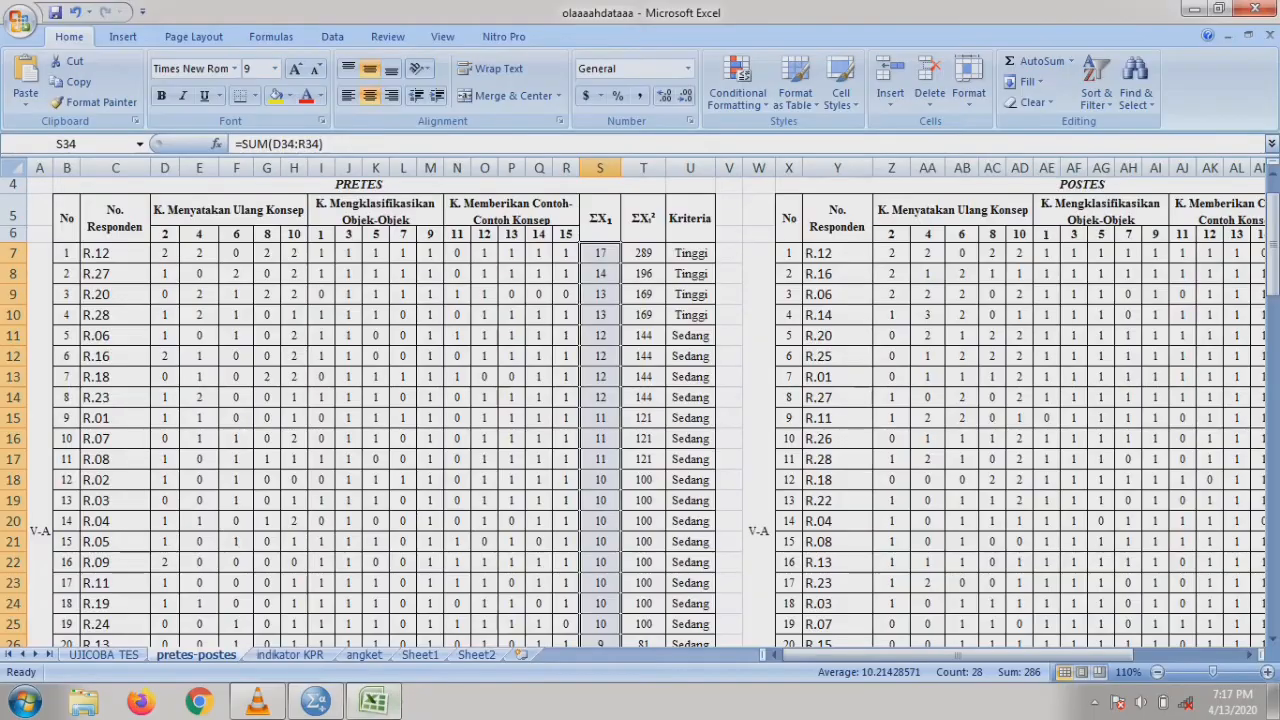
left_click(927, 253)
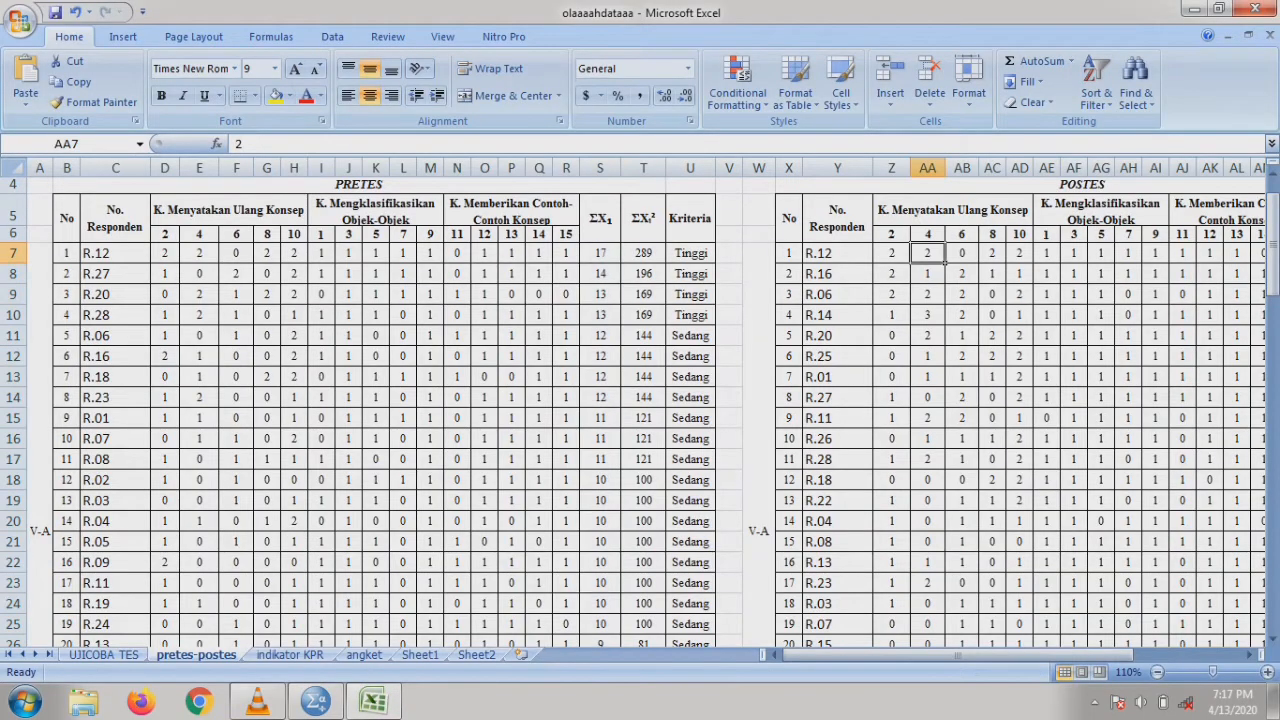
key("ctrl+Right")
key("Left")
key("Left")
key("ctrl+shift+Down")
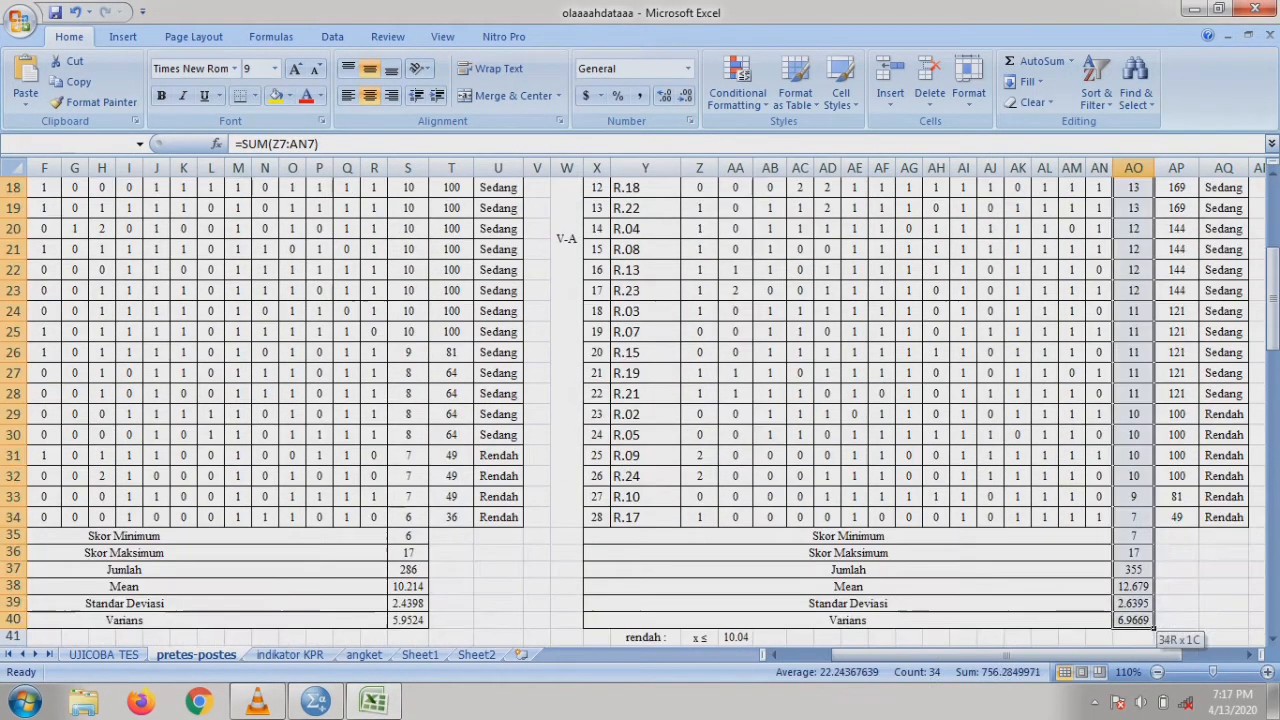
key("shift+Up")
key("shift+Up")
key("shift+Up")
key("shift+Up")
key("shift+Up")
key("shift+Up")
key("shift+Up")
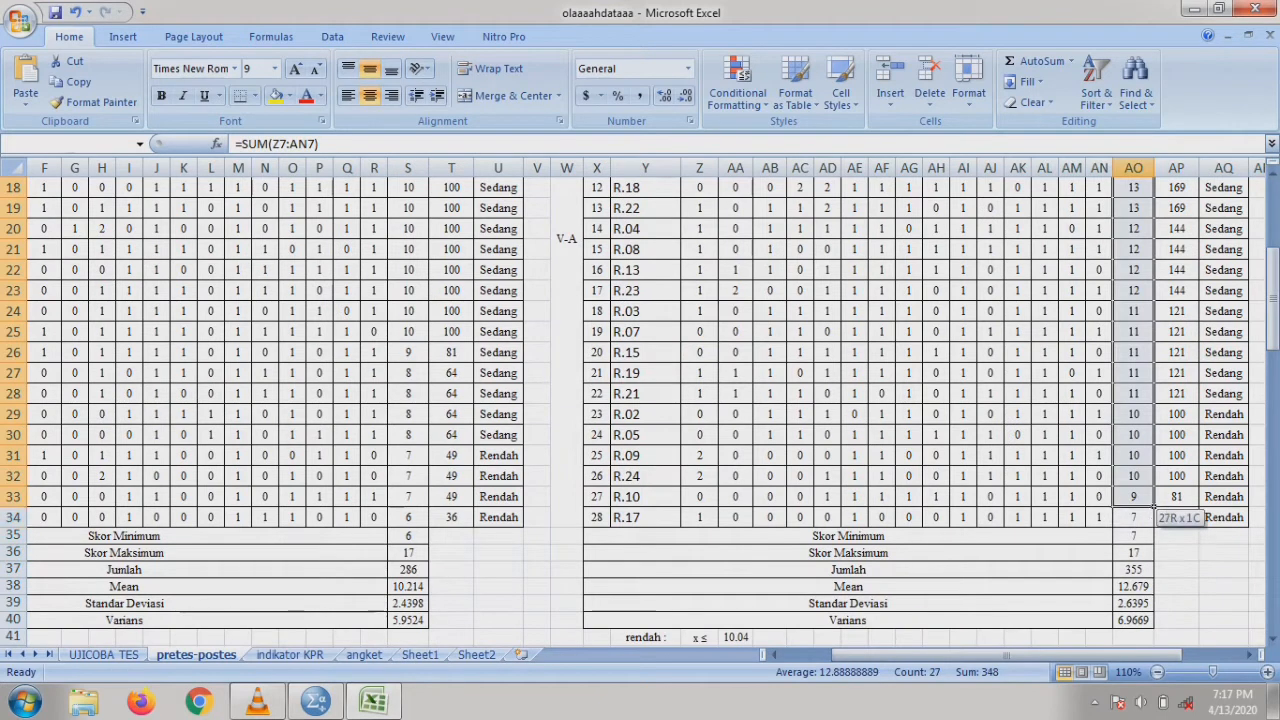
key("shift+Down")
key("ctrl+c")
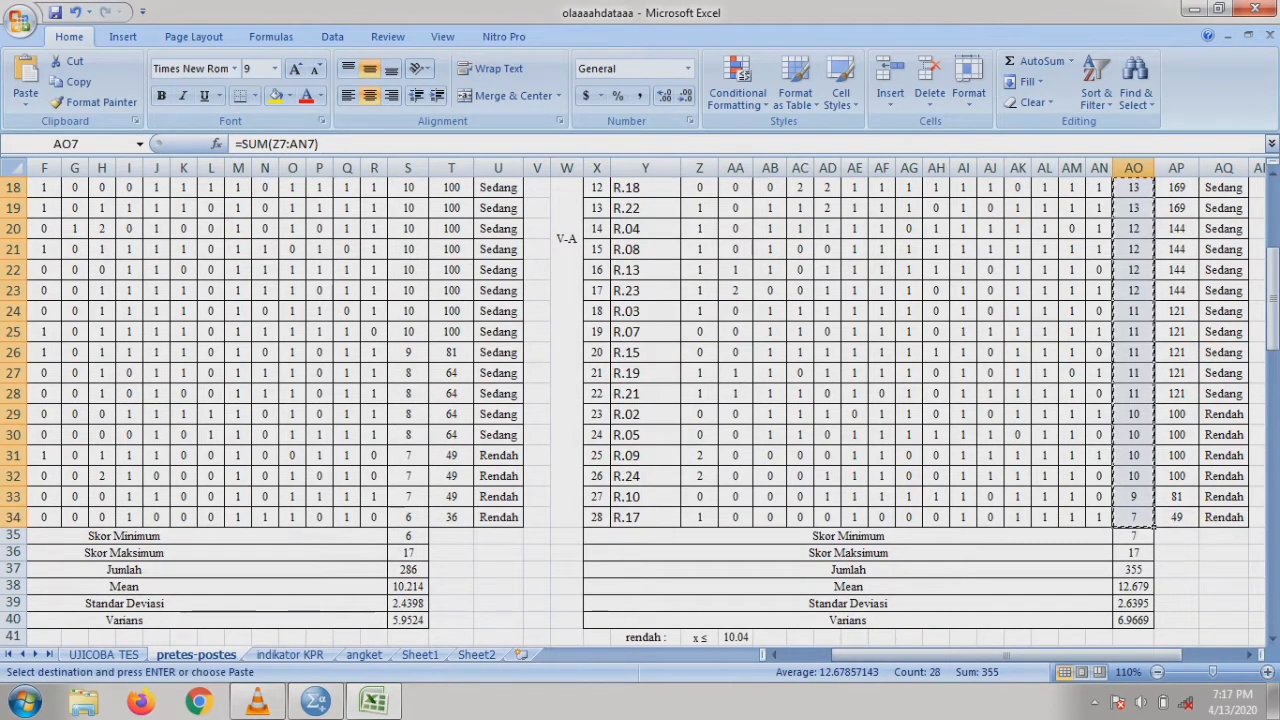
Switch to SPSS and paste the copied posttest scores into Postes_KPR from case 1, checking down to case 28.
left_click(374, 702)
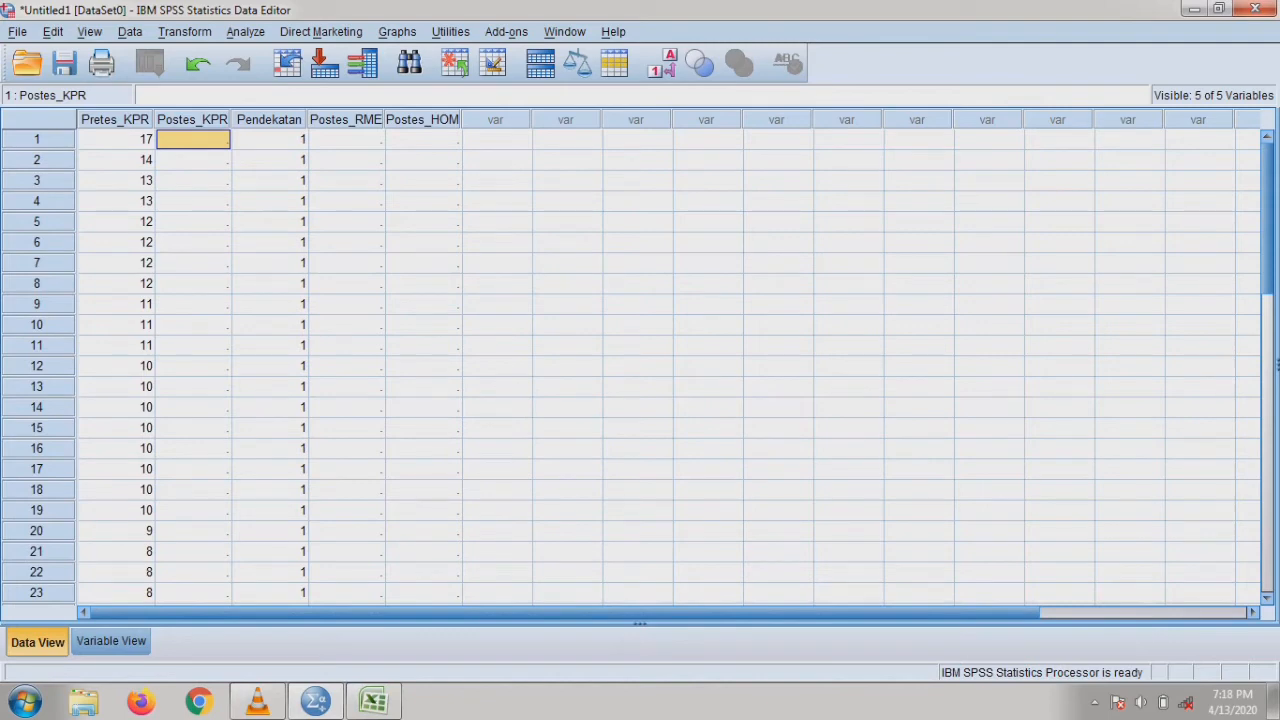
key("ctrl+v")
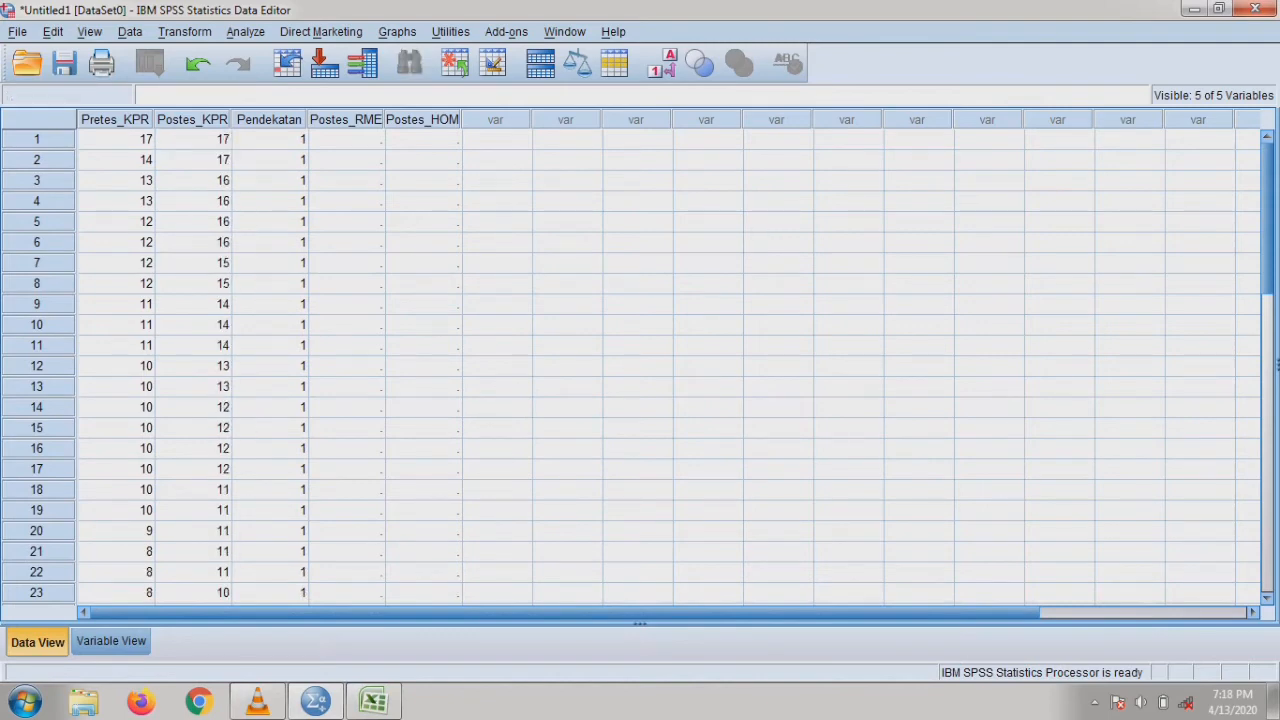
scroll(640, 365, "down", 6)
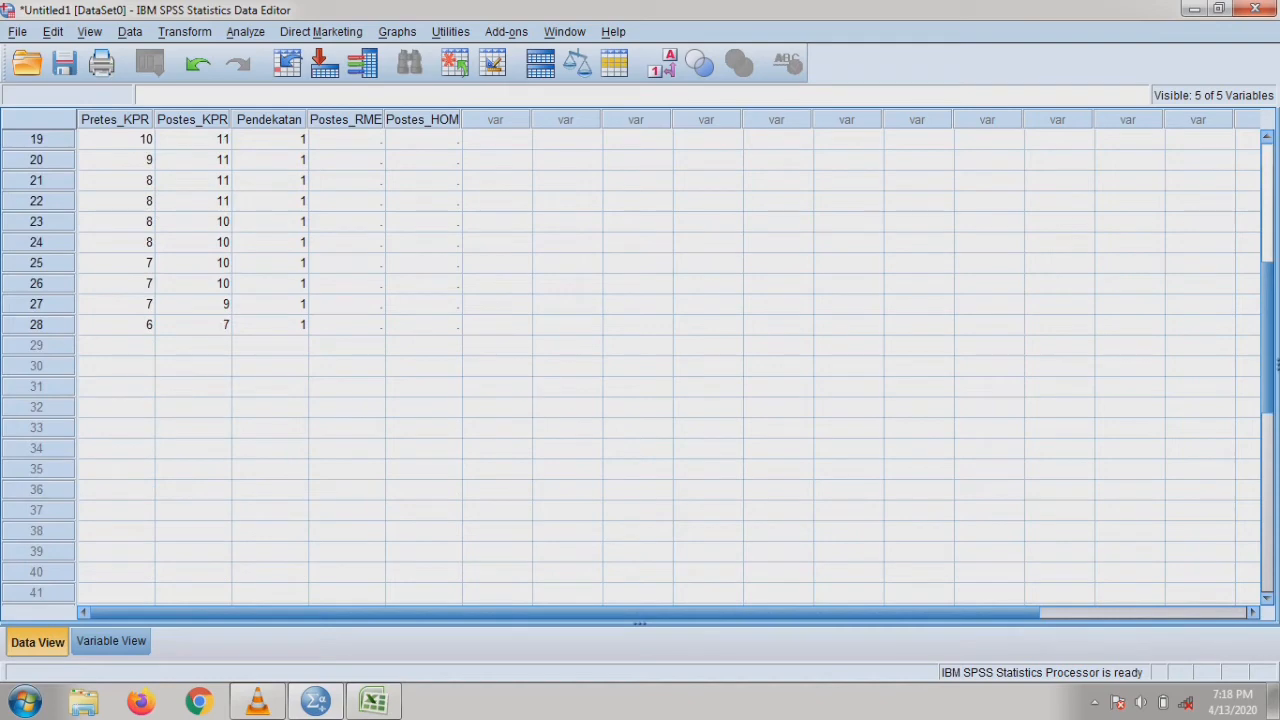
left_click(37, 325)
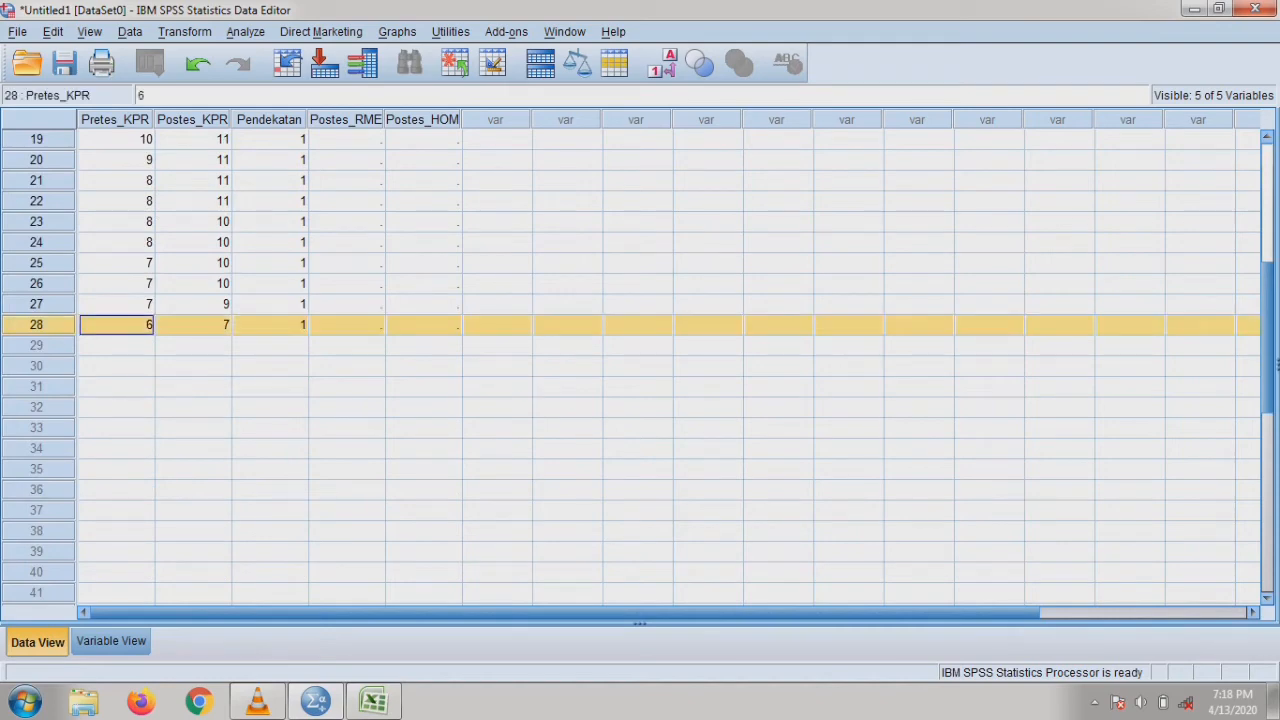
left_click(270, 325)
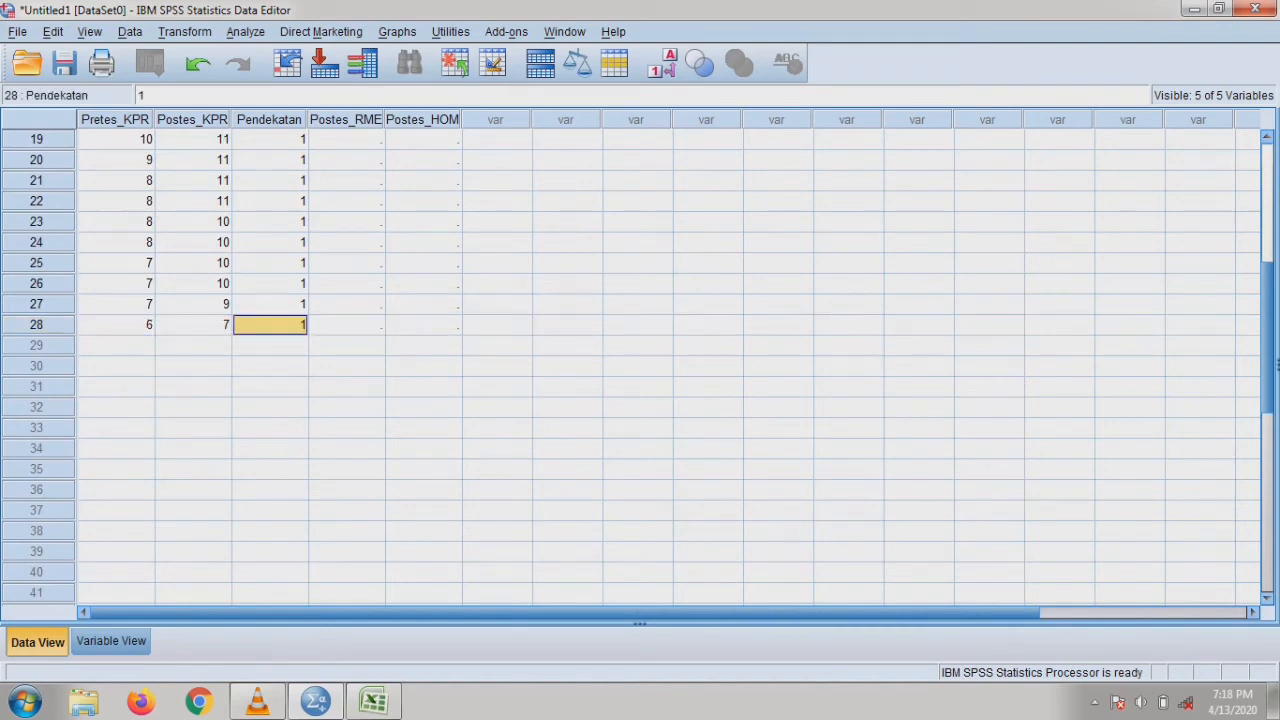
Clear the Postes_KPR score of case 28 and restore it to 7.
left_click(193, 325)
key("Delete")
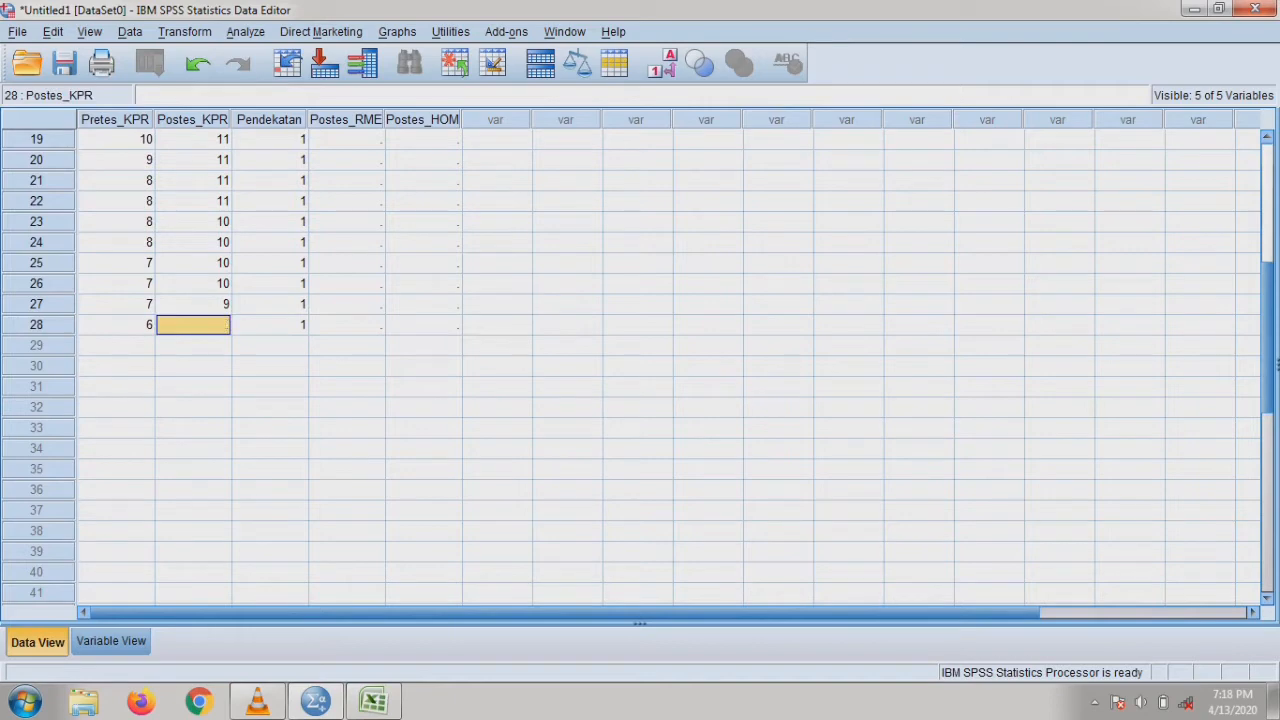
left_click(193, 304)
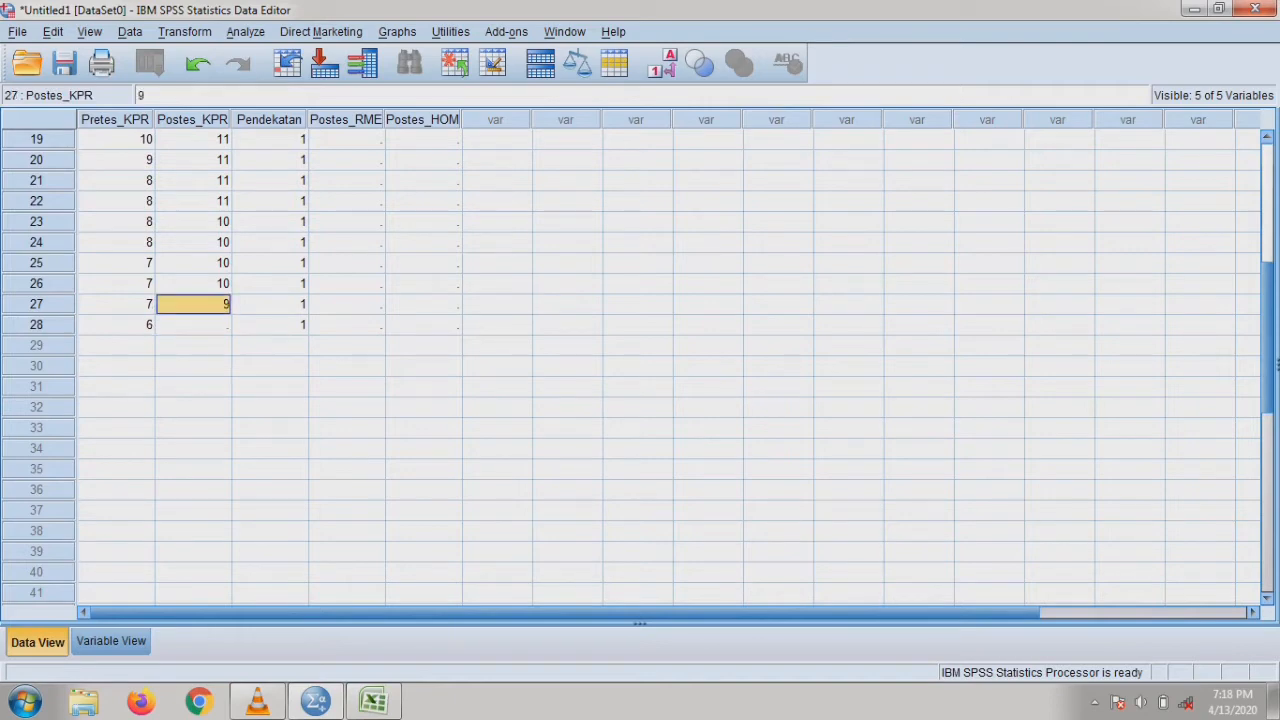
left_click(193, 325)
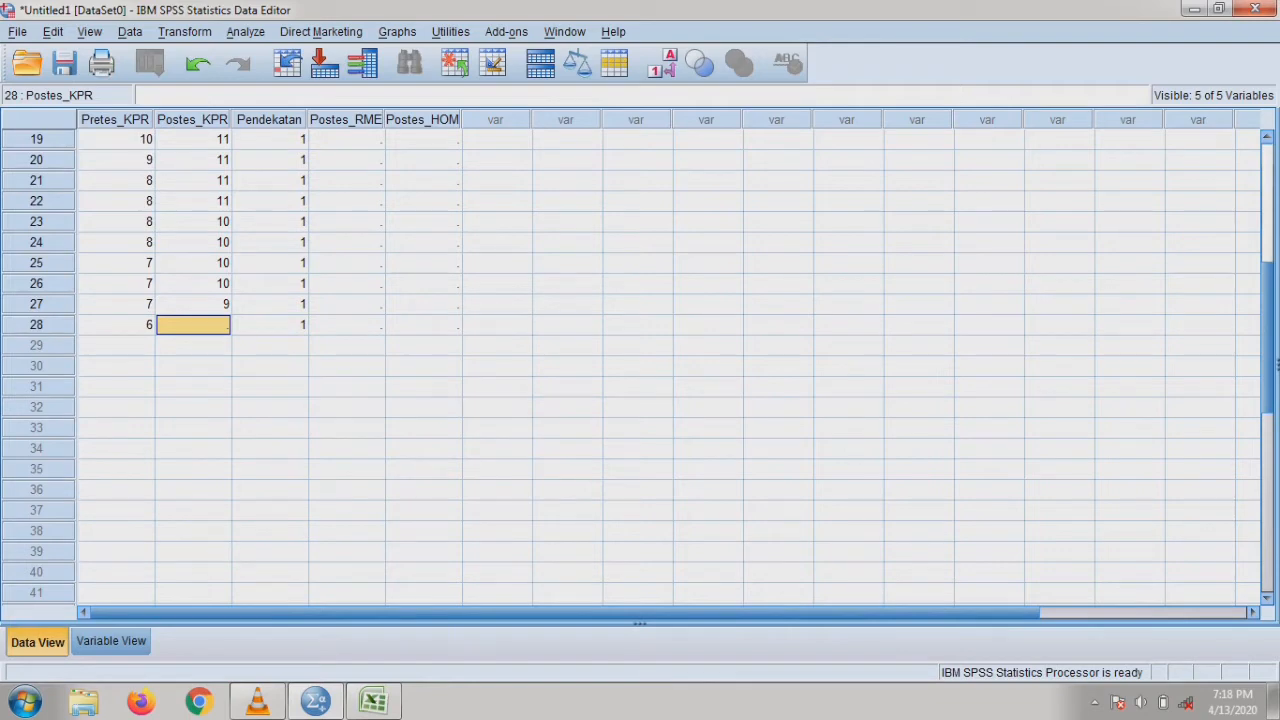
left_click(116, 345)
left_click(193, 325)
type("7")
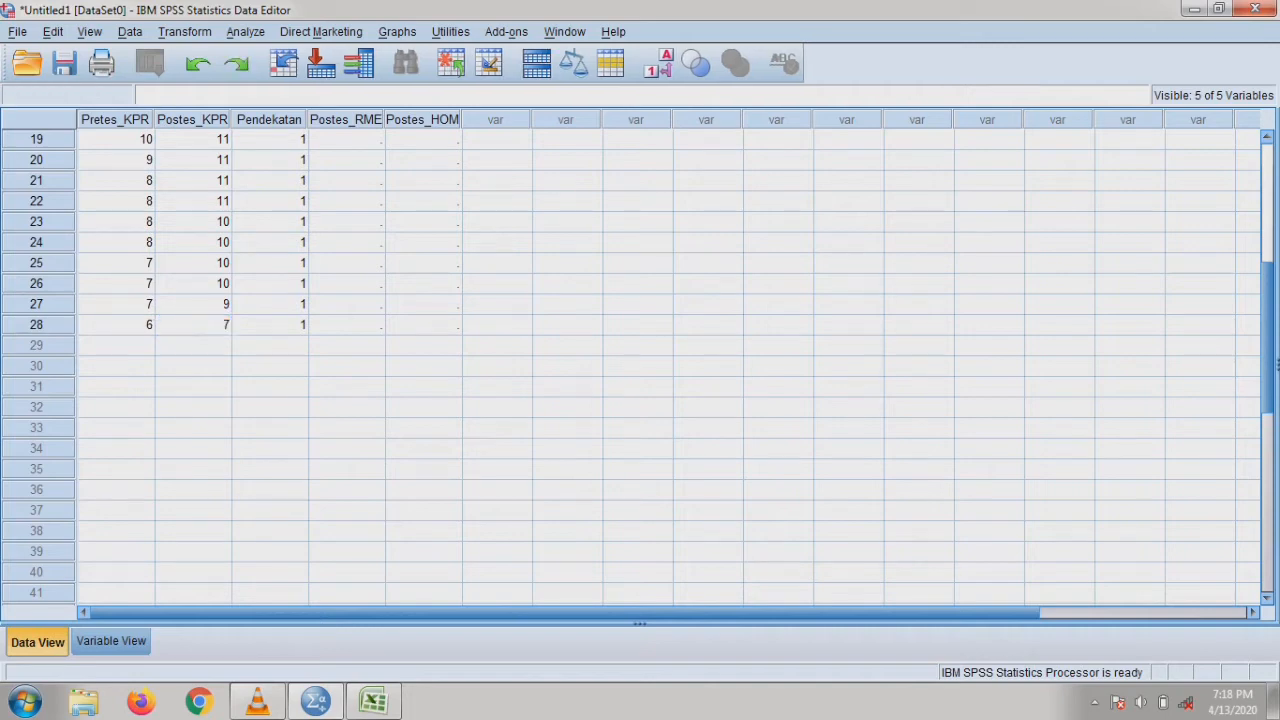
Open and dismiss the dataset's save dialog, and select the Pretes_KPR cell of case 29.
key("ctrl+s")
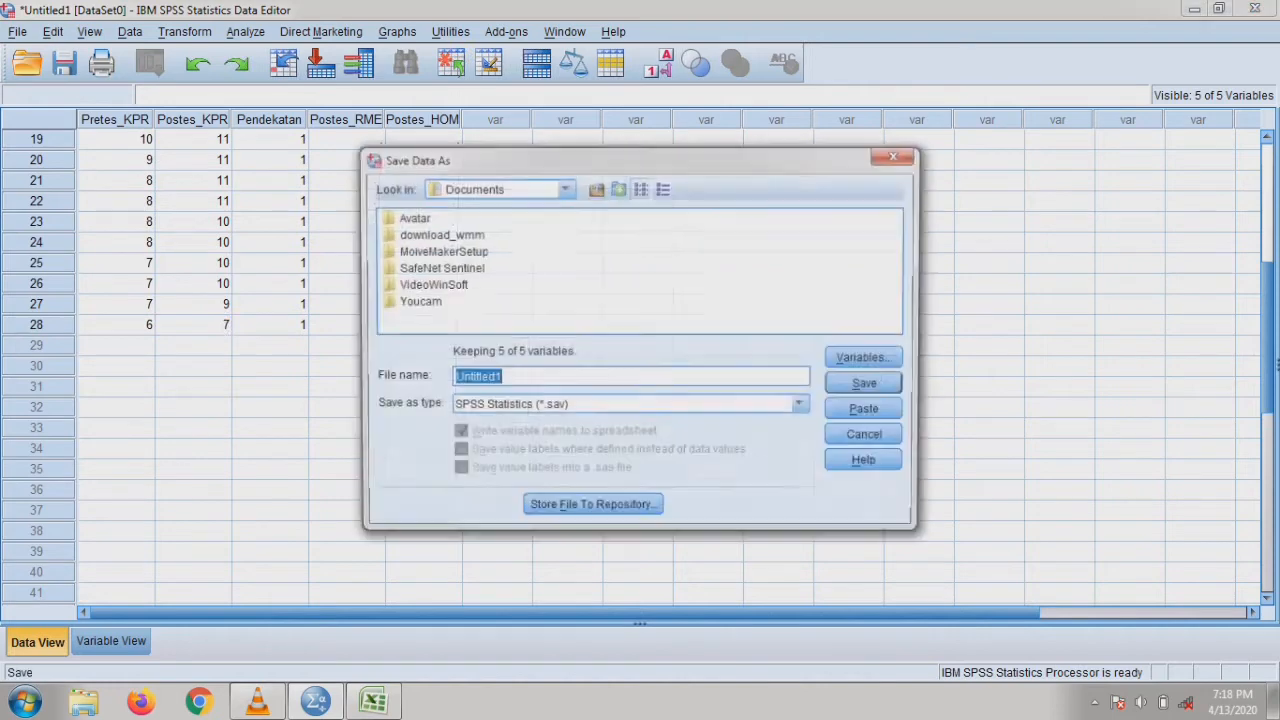
key("Escape")
left_click(116, 346)
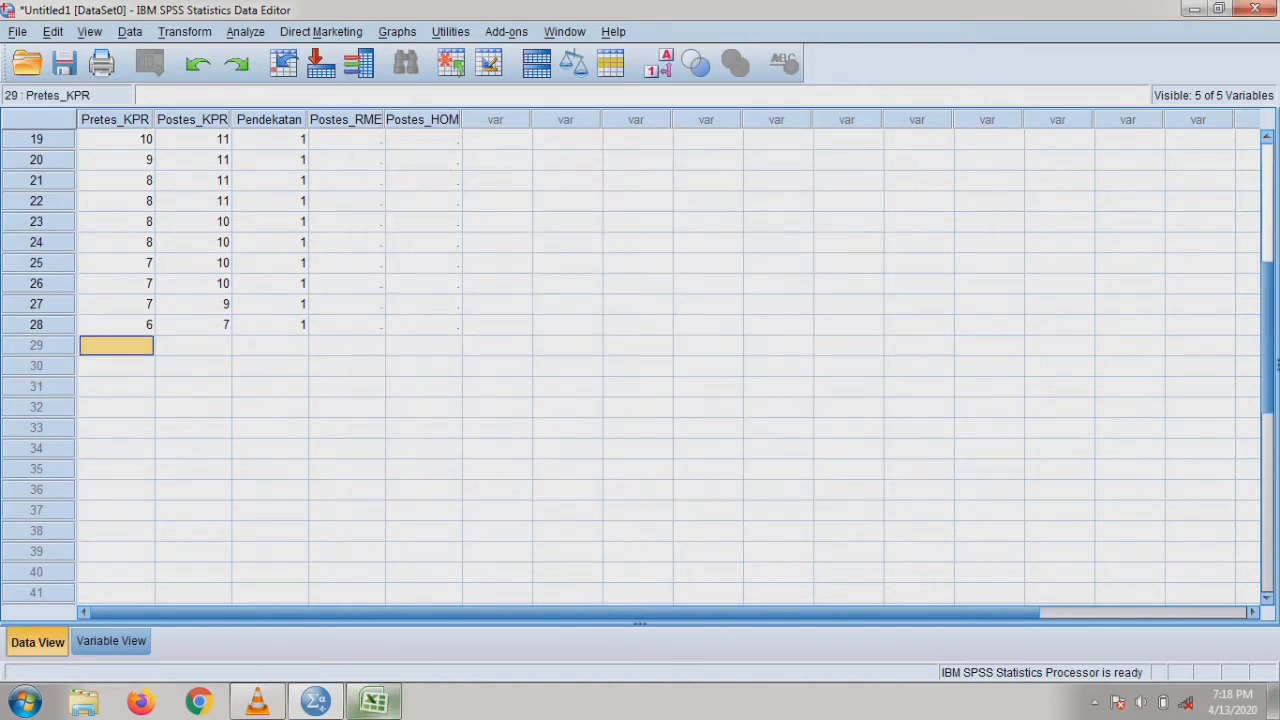
Copy the V-B PRETES total scores (ΣX₁) in S48:S75 from Excel and paste them into Pretes_KPR in SPSS from case 29.
left_click(373, 700)
left_click(265, 373)
scroll(265, 373, "down", 7)
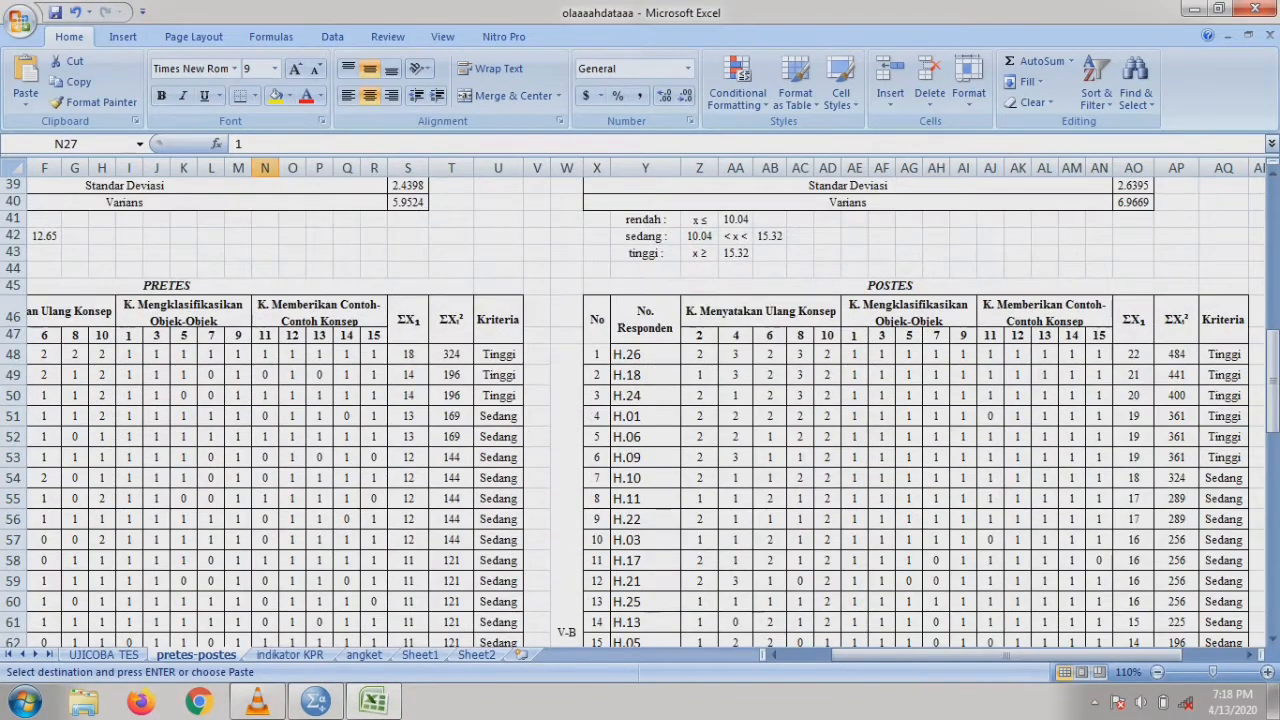
left_click(408, 354)
left_click_drag(1020, 656, 970, 656)
scroll(705, 478, "down", 7)
scroll(705, 478, "down", 1)
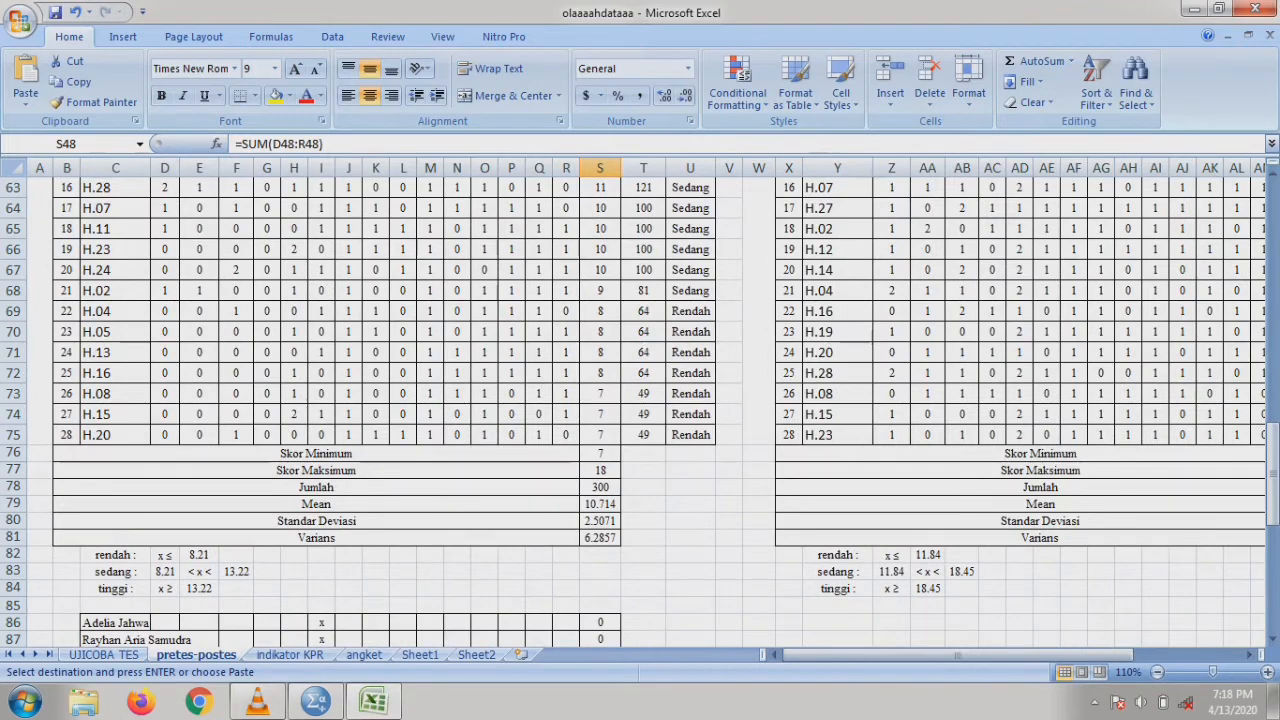
left_click(600, 437, "shift")
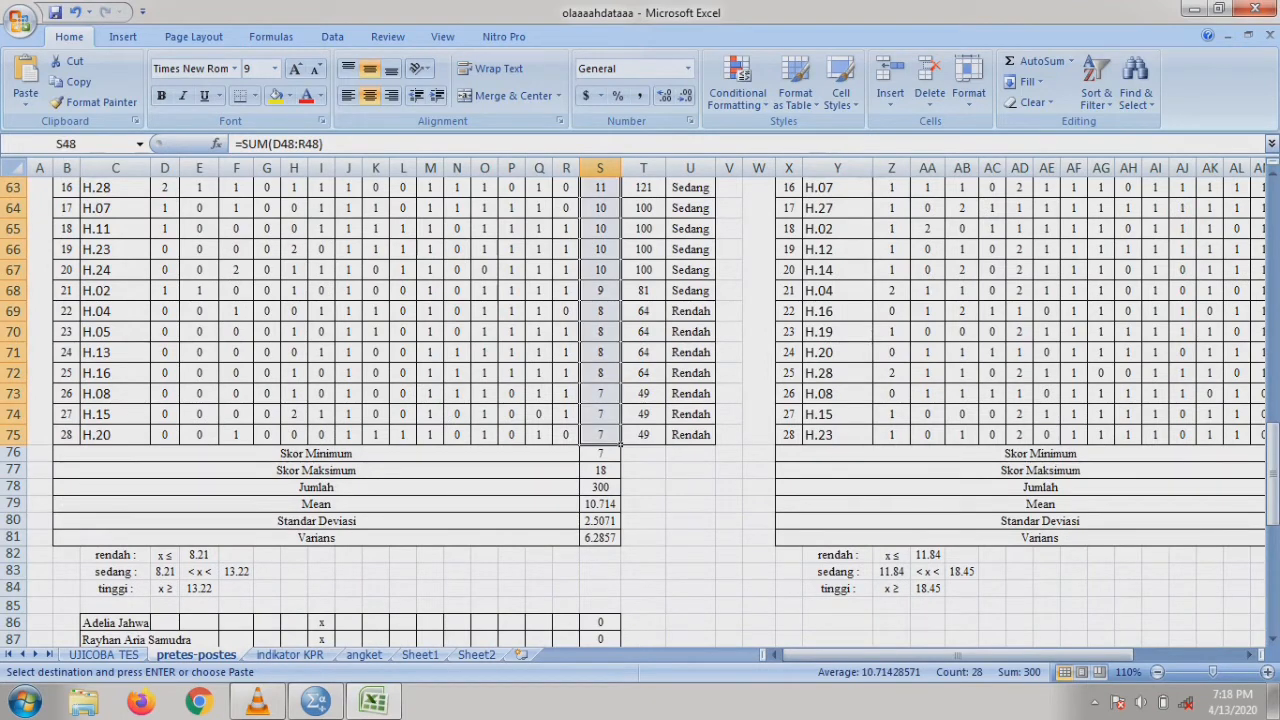
key("ctrl+c")
key("alt+Tab")
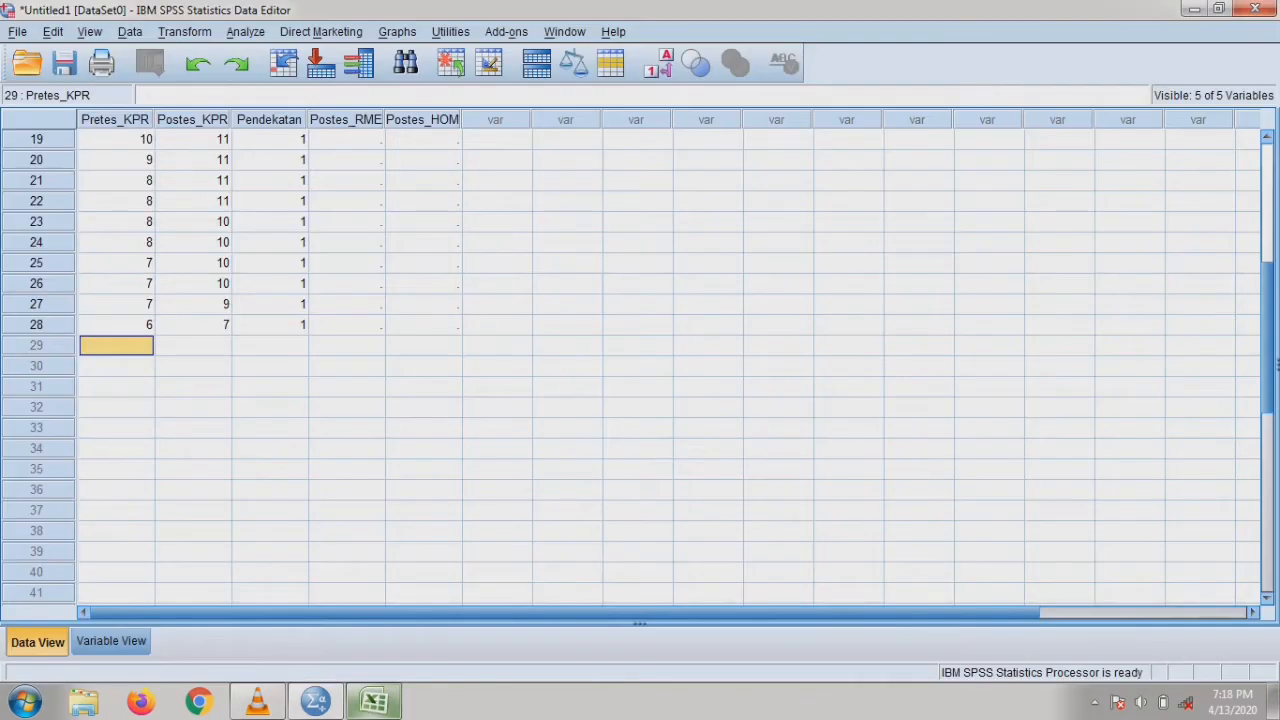
key("ctrl+v")
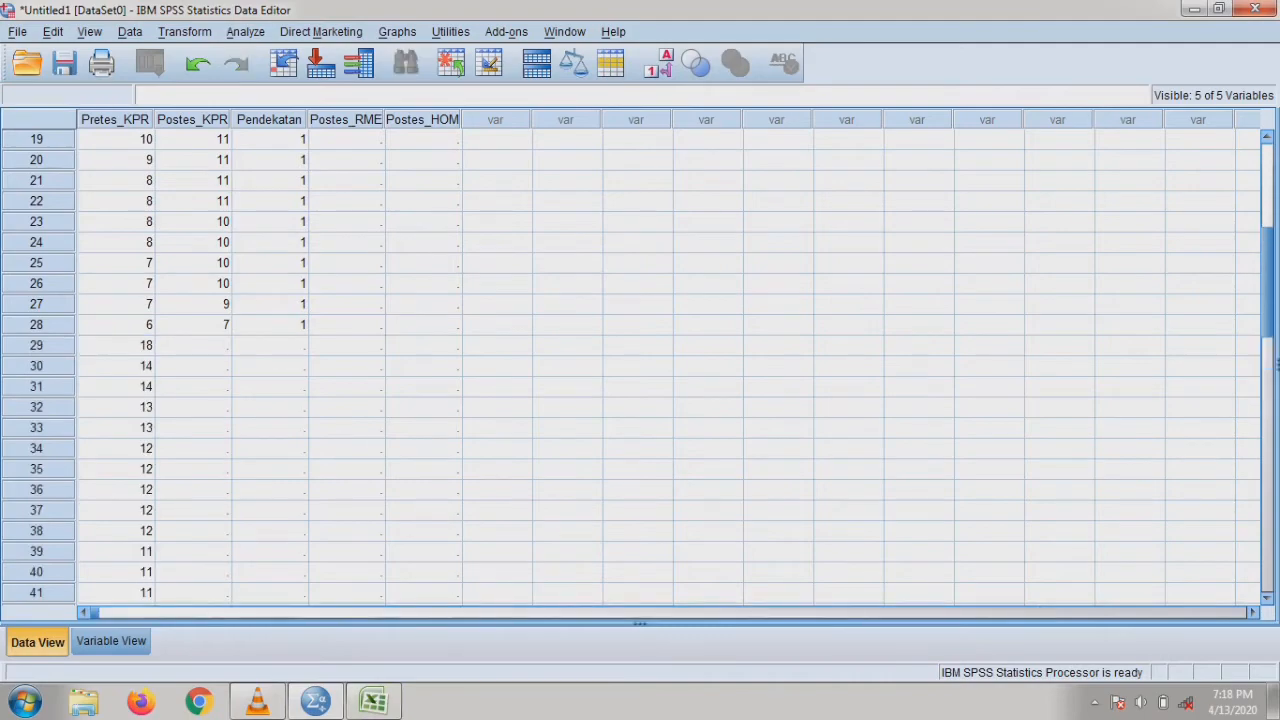
Switch to Excel and copy the V-B POSTES total scores (ΣX₁) in AO48:AO75, excluding the summary rows beneath them.
left_click(374, 701)
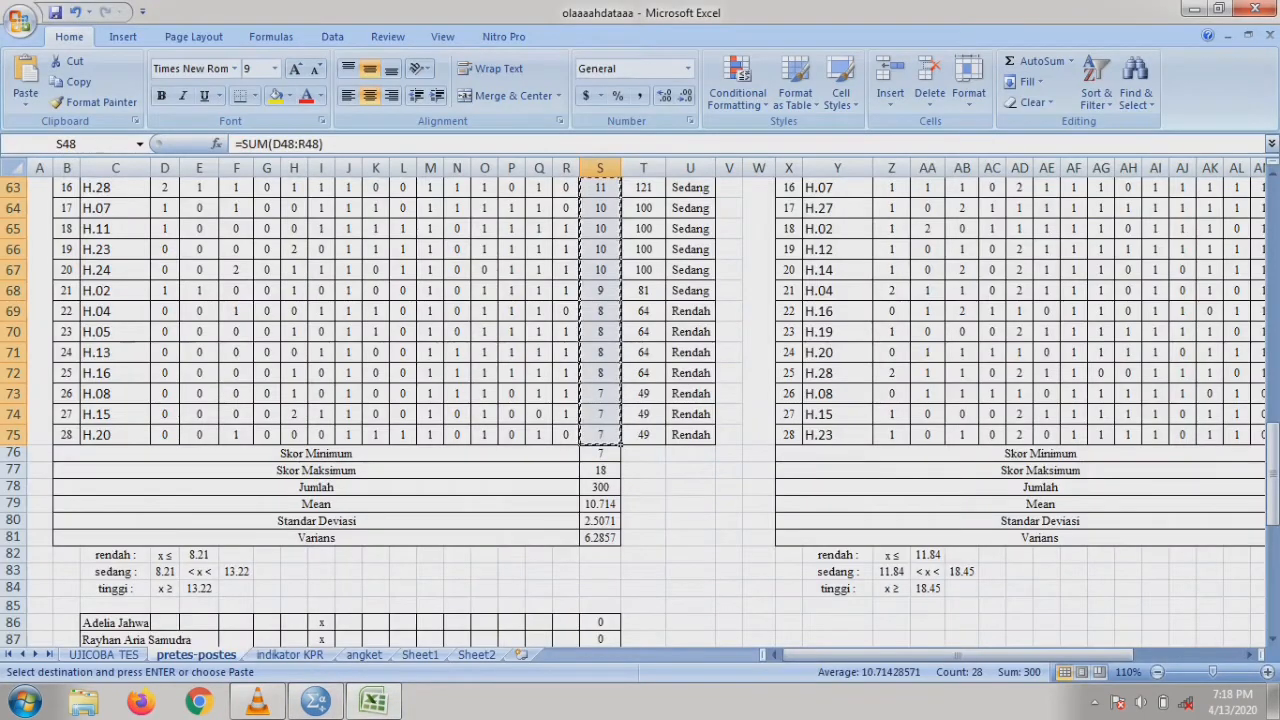
left_click(992, 270)
key("ctrl+Right")
key("Left")
key("Left")
key("Left")
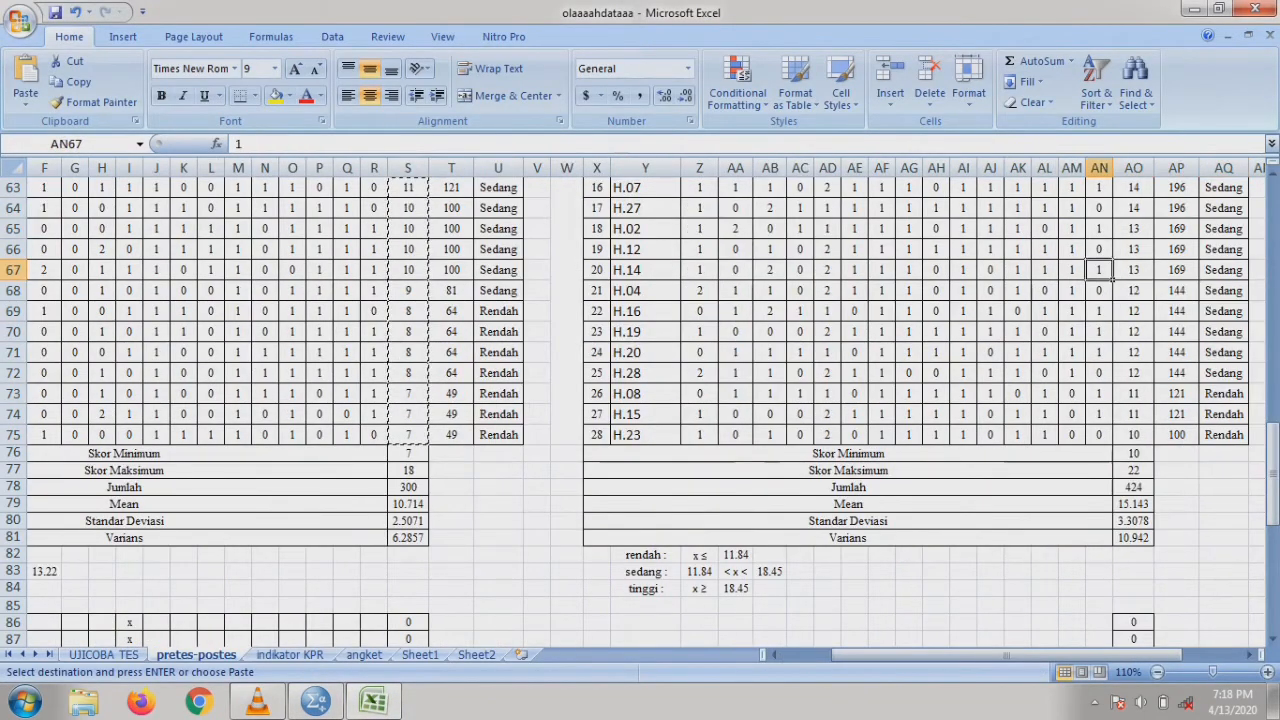
key("Down")
key("Right")
key("Down")
key("ctrl+Down")
key("Up")
key("Up")
key("Up")
key("Up")
key("Up")
key("Up")
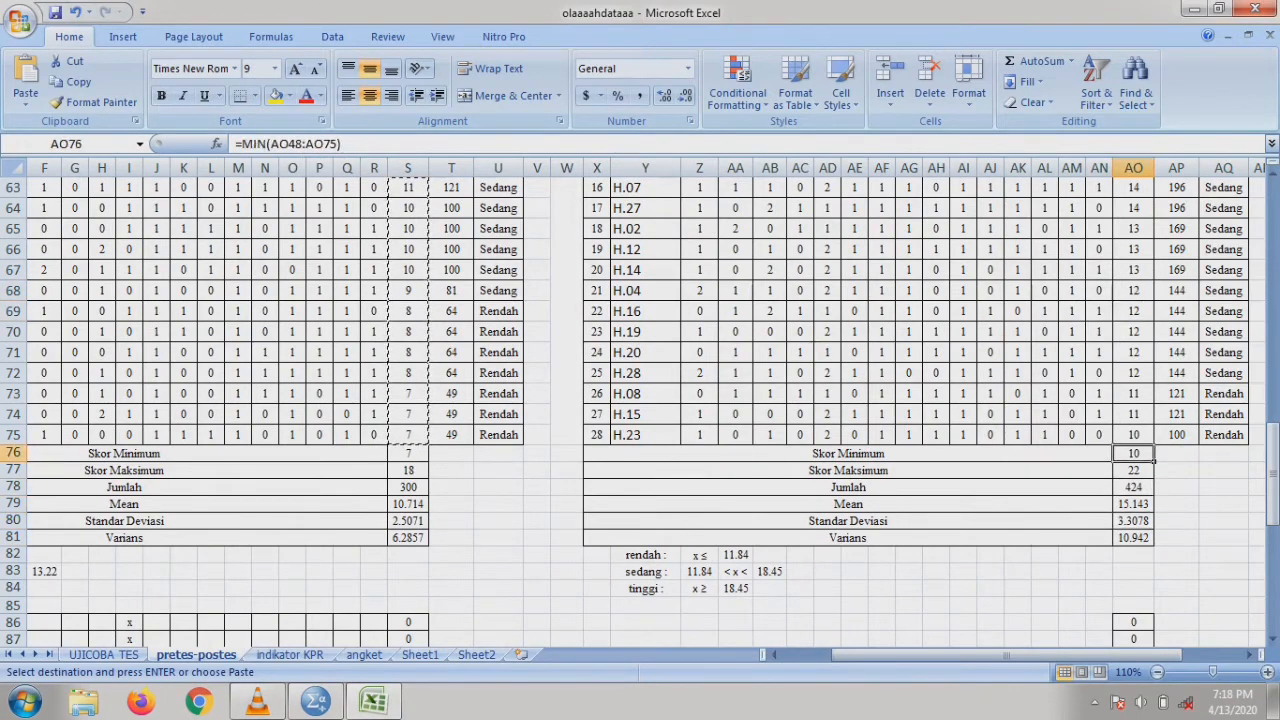
key("ctrl+shift+Up")
key("ctrl+c")
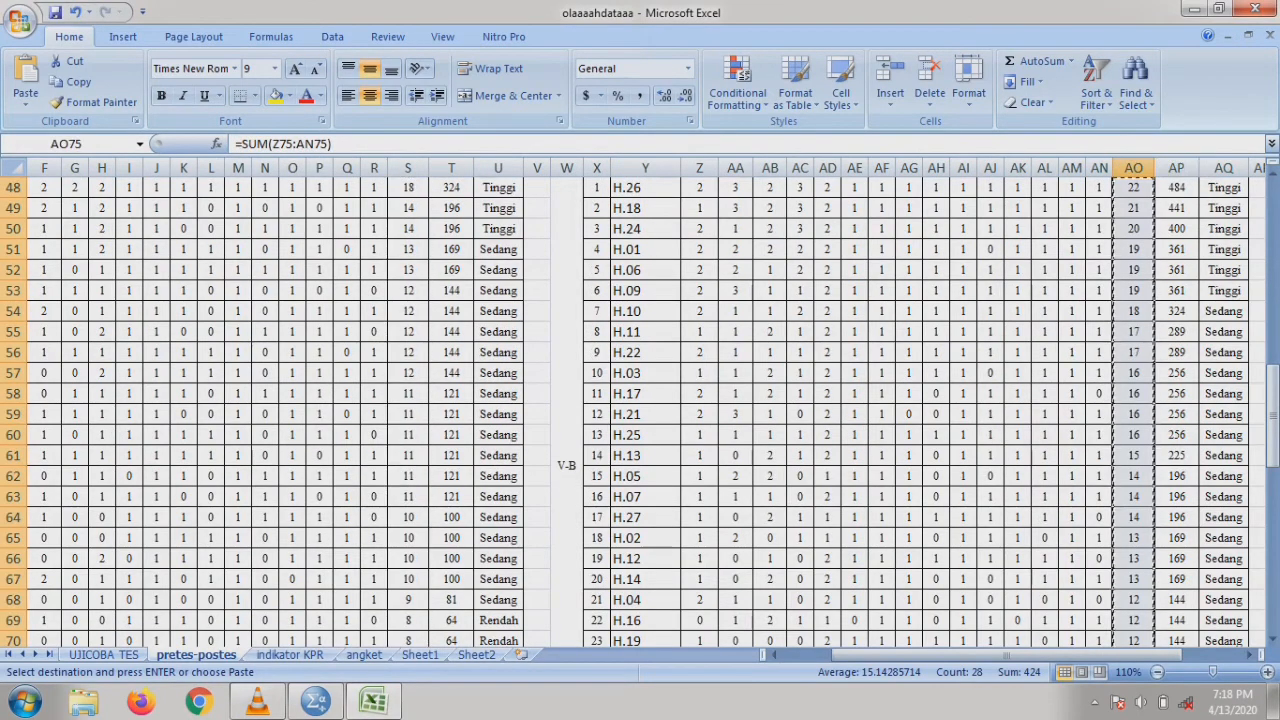
Switch to SPSS and paste the copied V-B posttest scores into Postes_KPR from case 29.
key("alt+Tab")
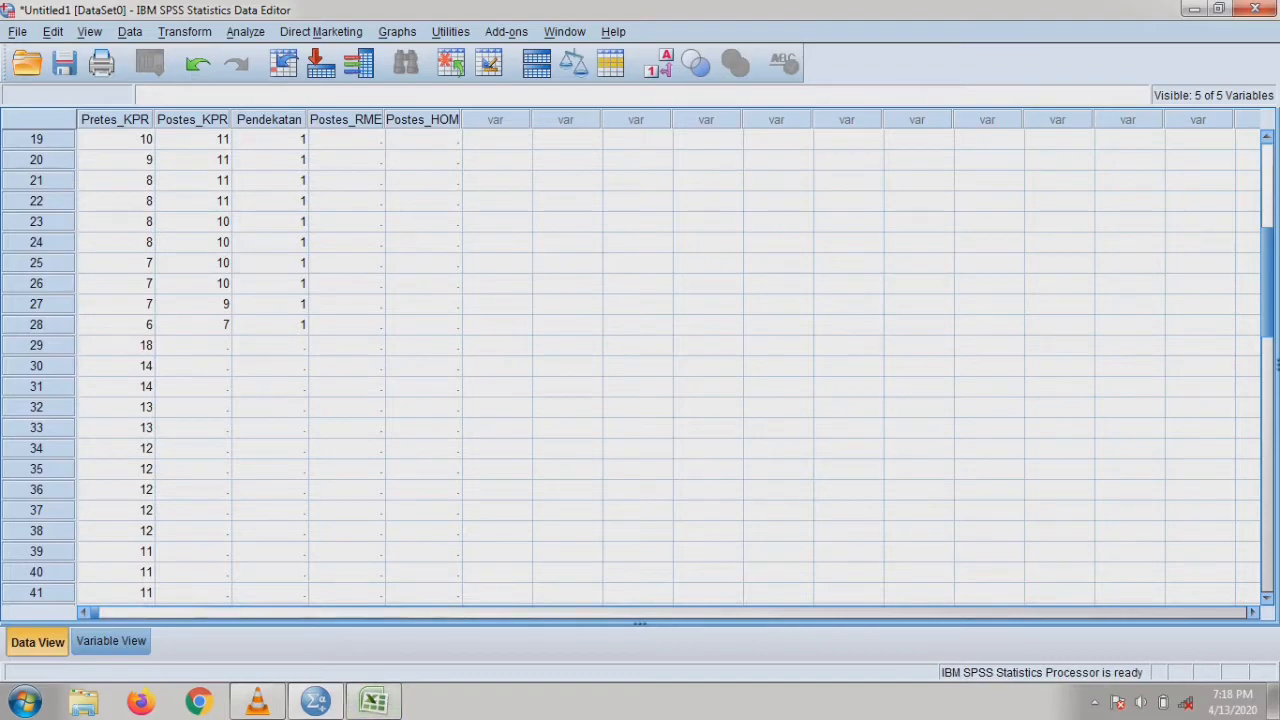
left_click(194, 345)
key("ctrl+v")
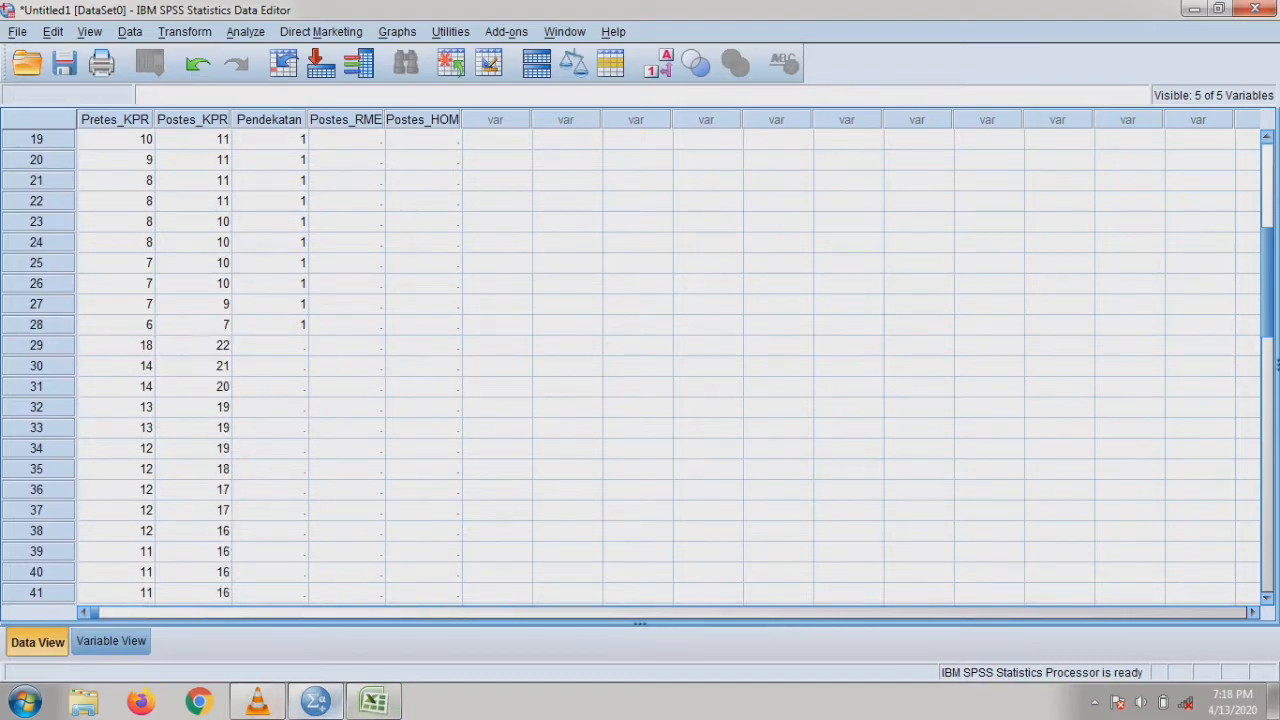
Switch to Excel and examine the start of the V-B respondent lists in the POSTES and PRETES tables.
key("alt+Tab")
left_click(645, 249)
scroll(645, 249, "up", 2)
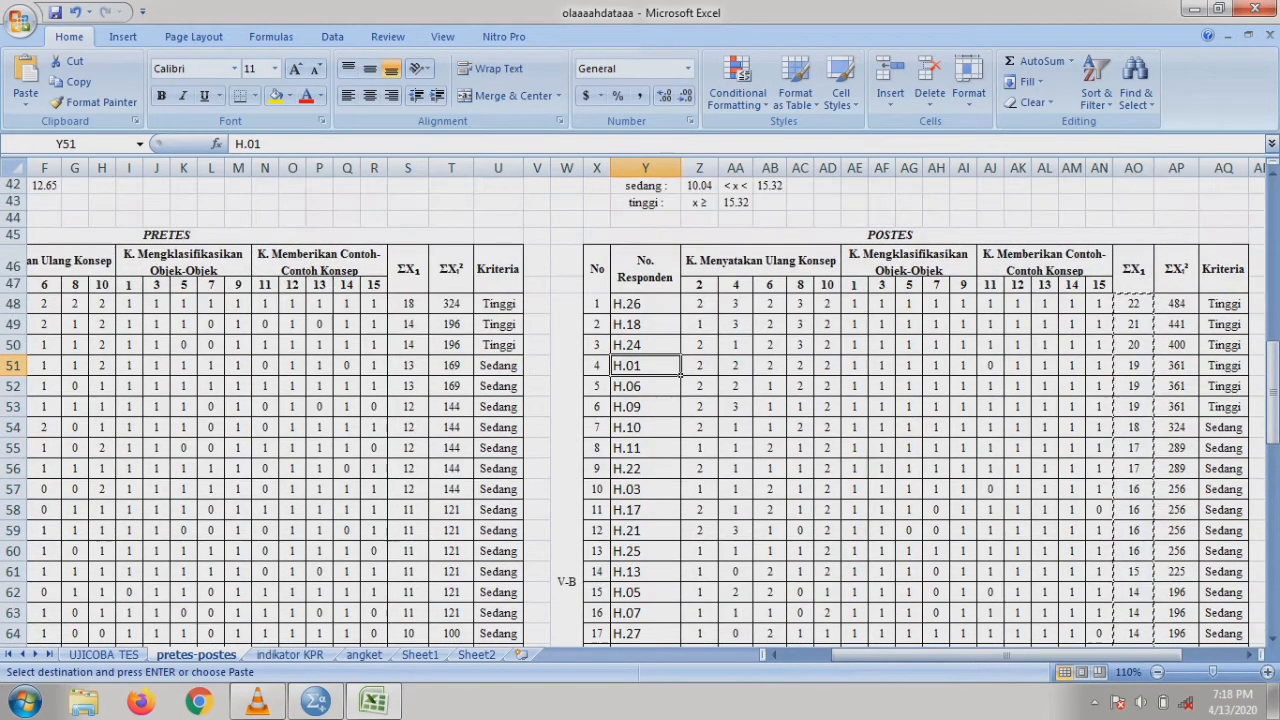
key("Up")
key("Up")
key("Up")
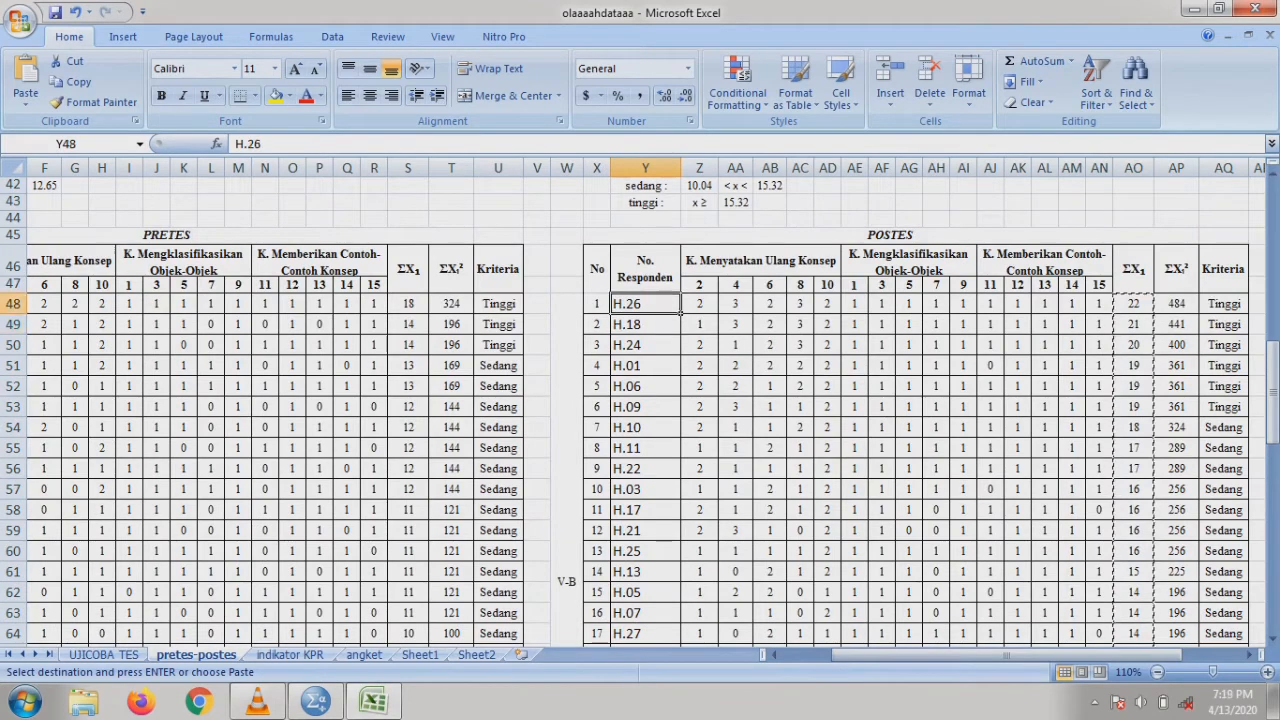
key("Left")
key("Left")
key("ctrl+Left")
key("ctrl+Left")
key("Up")
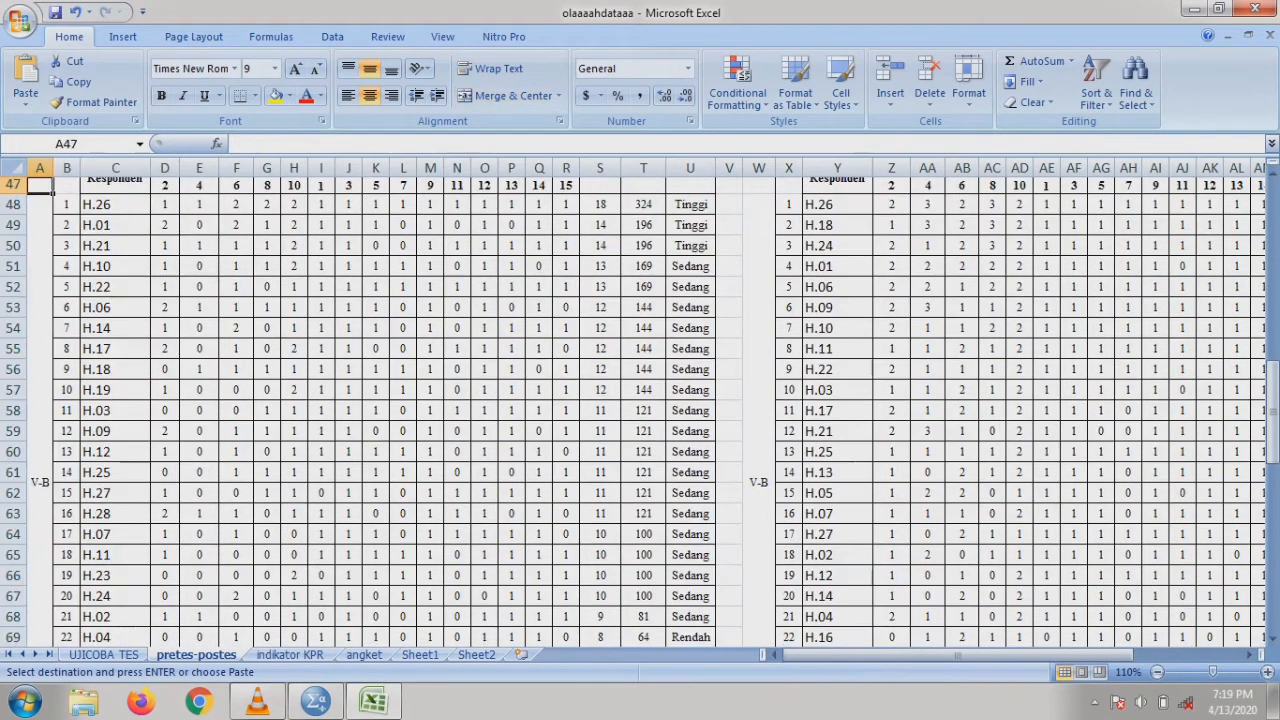
key("Down")
key("Up")
Compare respondent H.26's row number and ΣX₁ total between the V-B PRETES and POSTES tables.
left_click(115, 204)
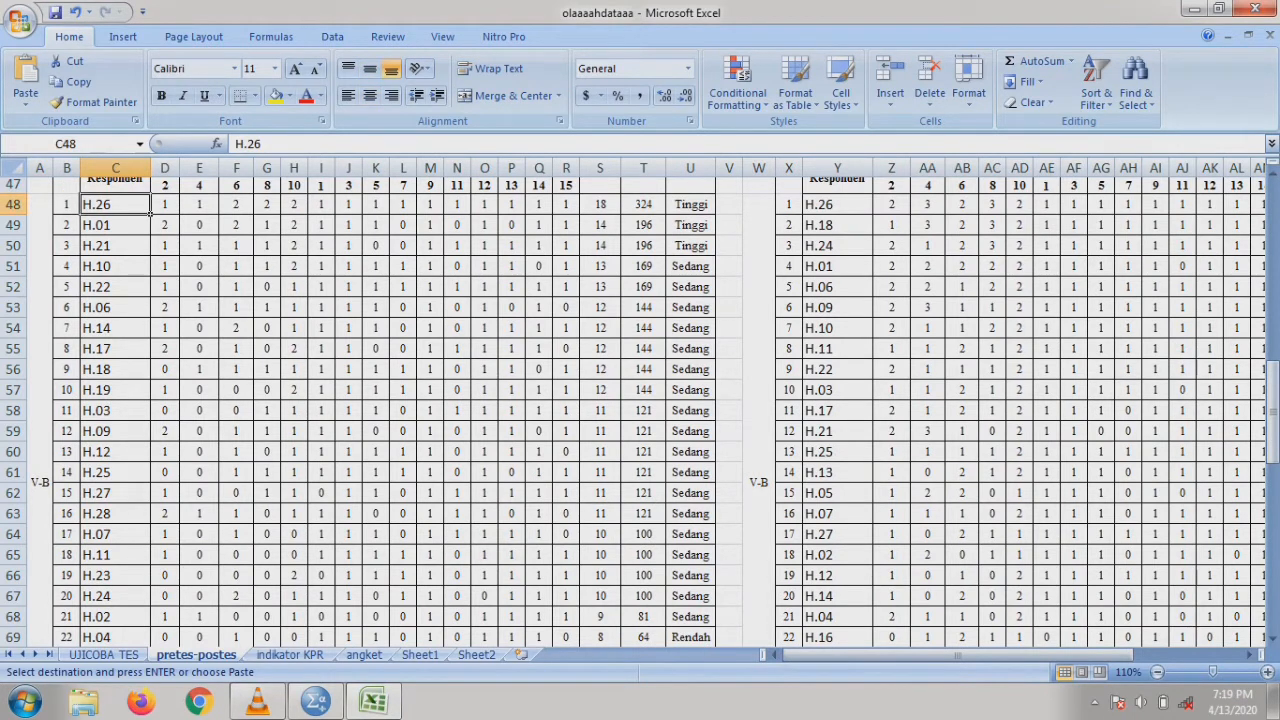
left_click(600, 204, "ctrl")
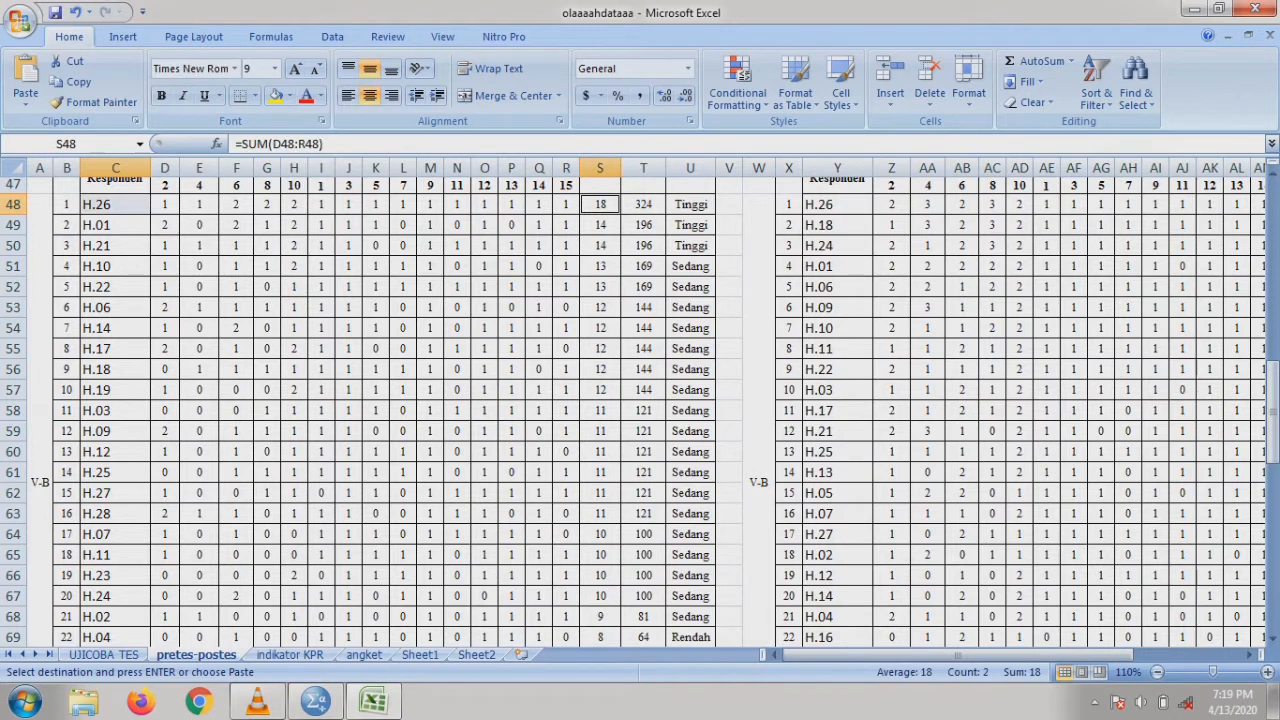
key("Tab")
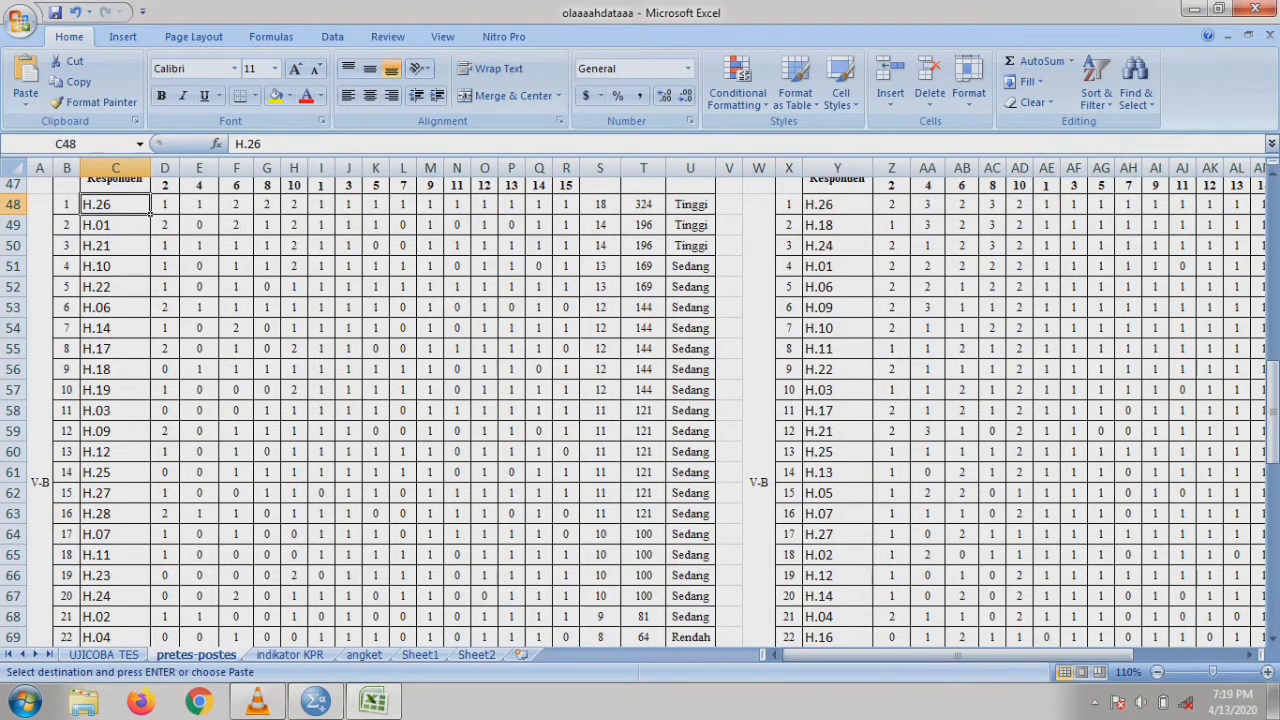
left_click(837, 204, "ctrl")
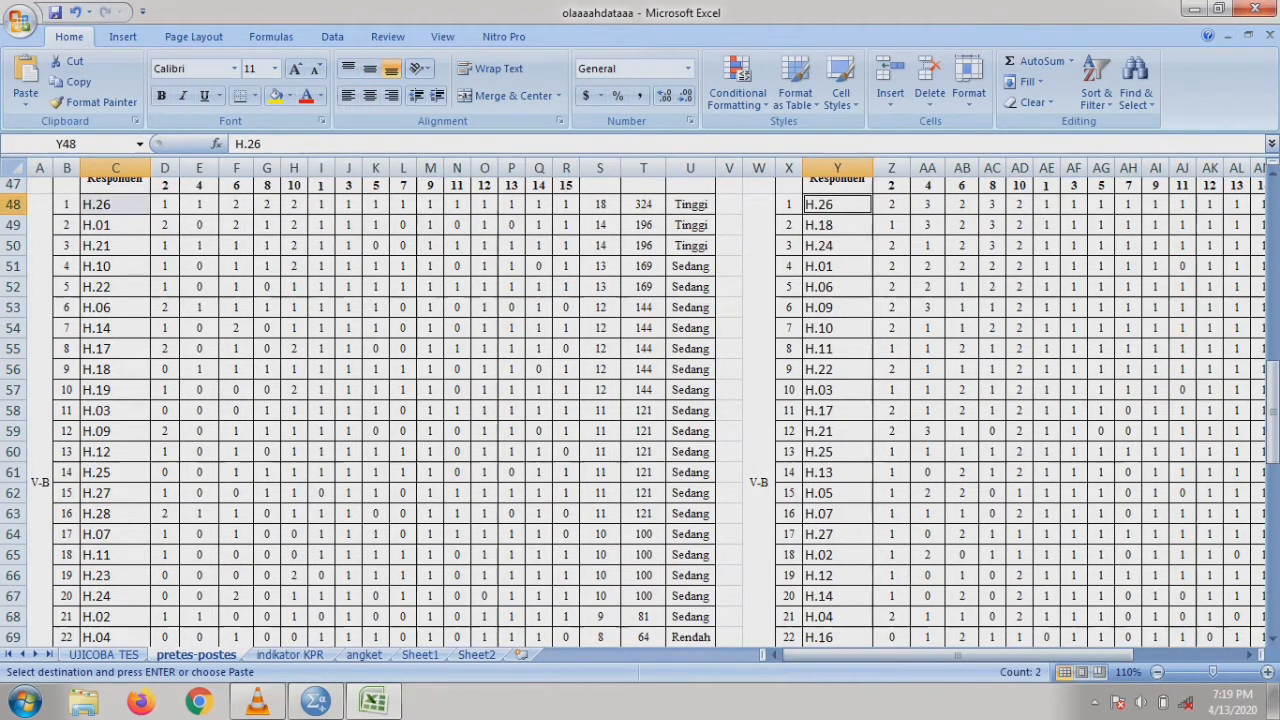
left_click(14, 204)
left_click(67, 204)
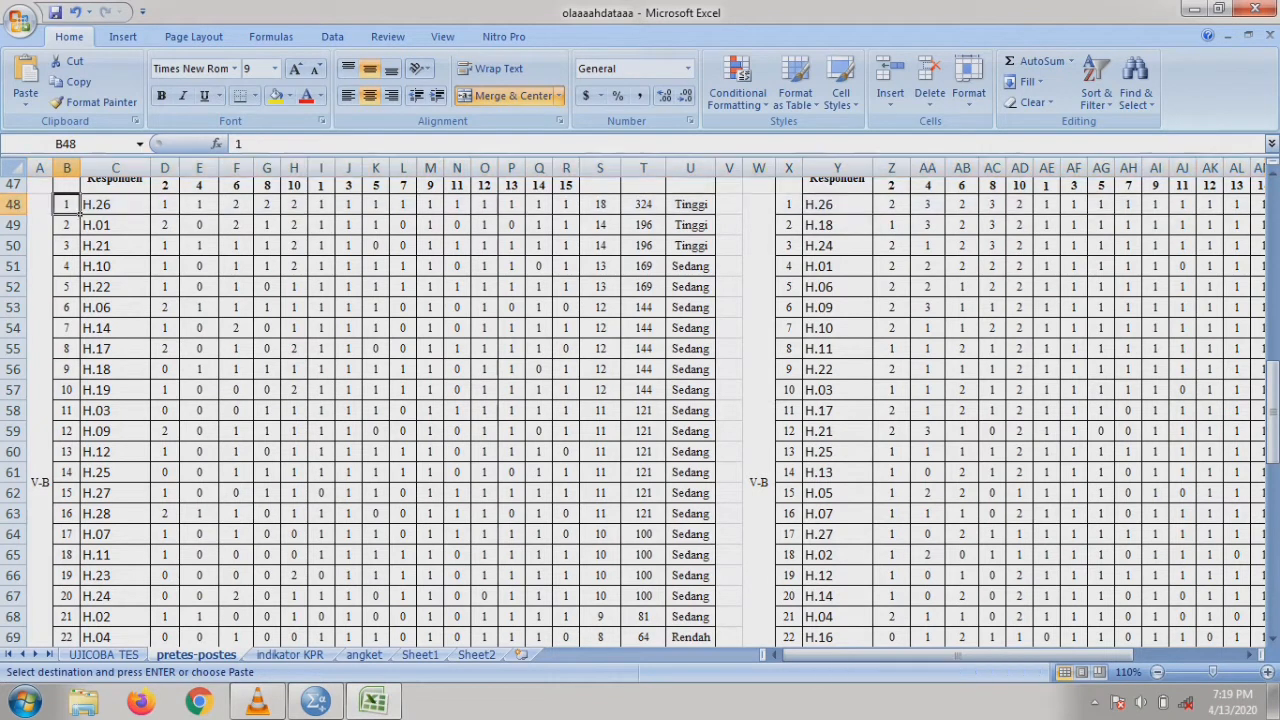
left_click(837, 204)
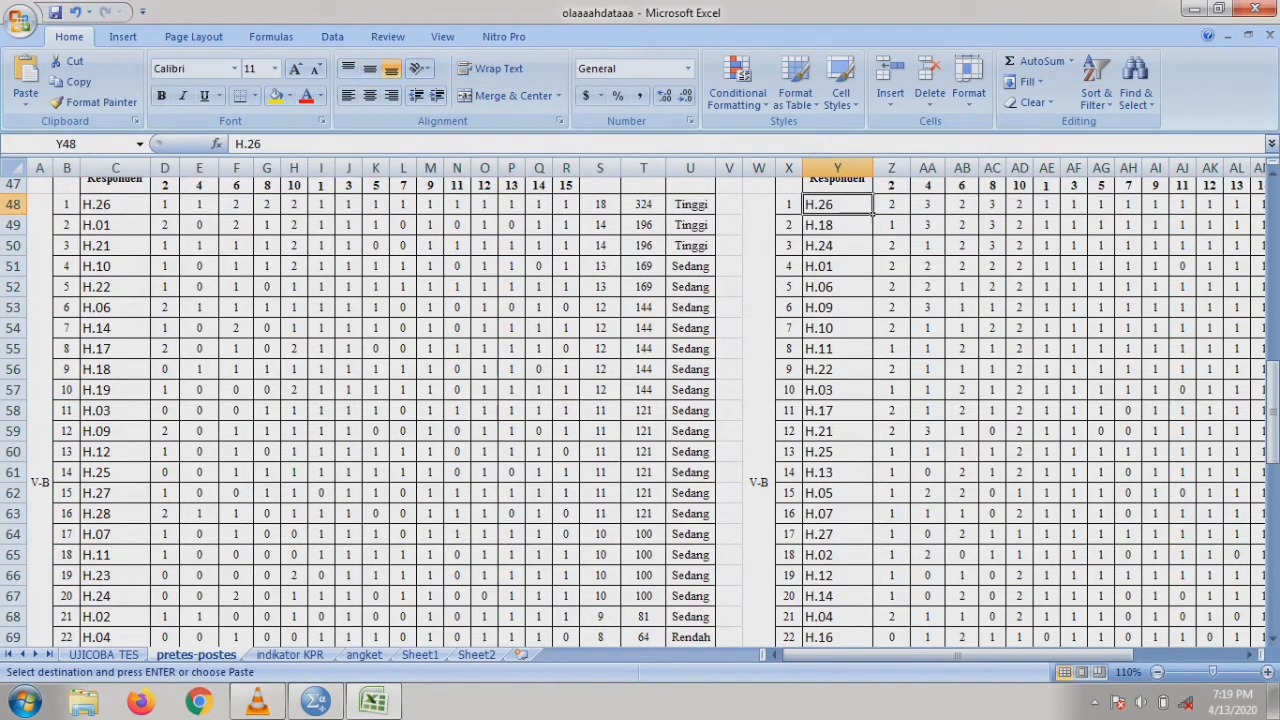
left_click(67, 225)
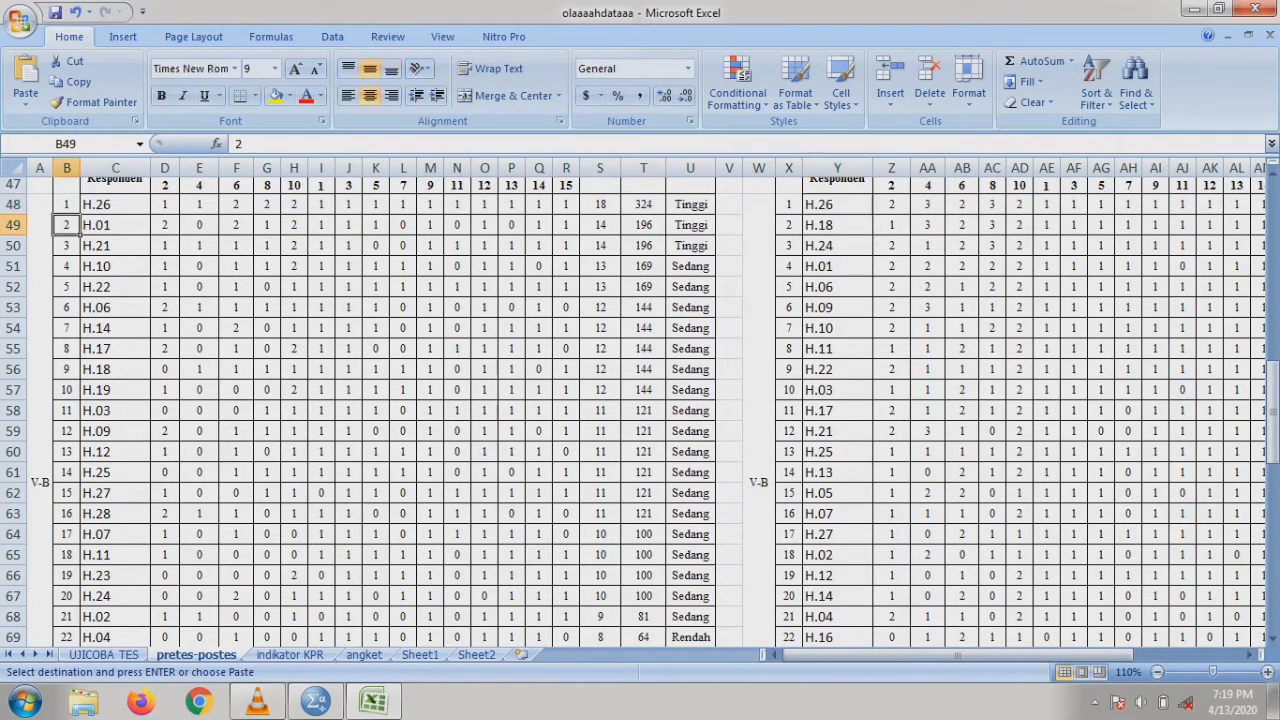
left_click(600, 204)
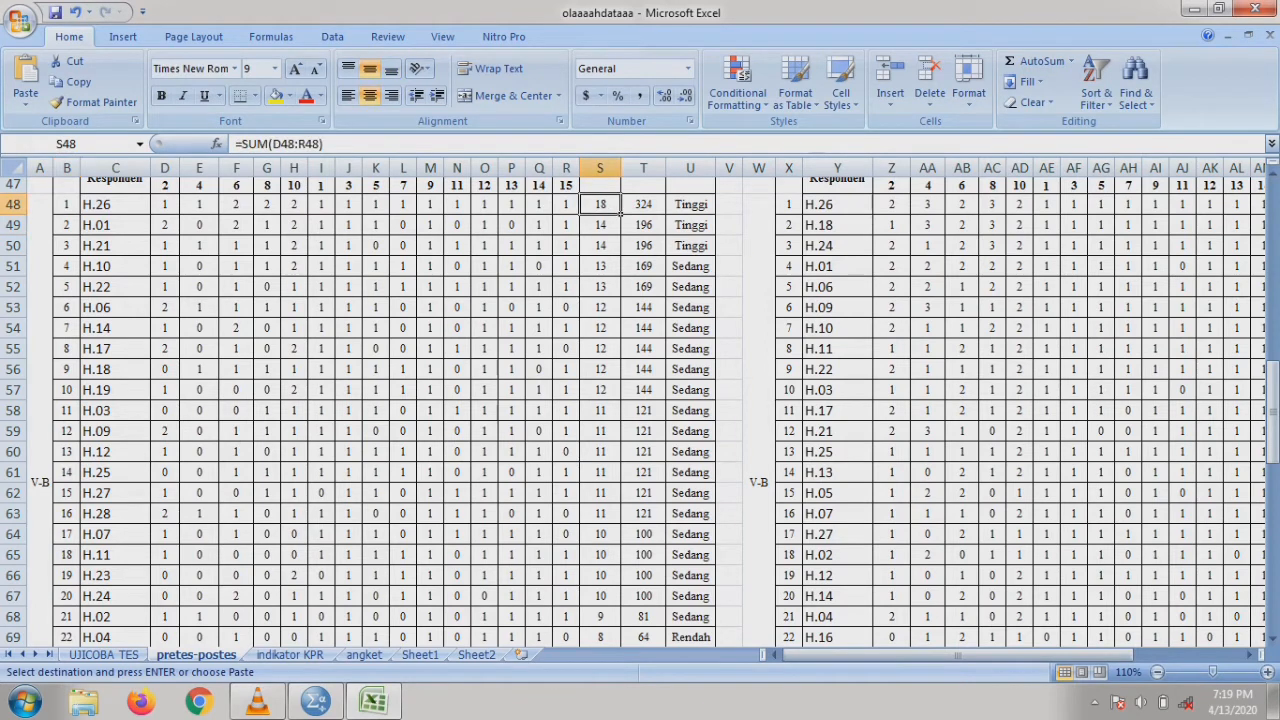
left_click(928, 204)
key("ctrl+Right")
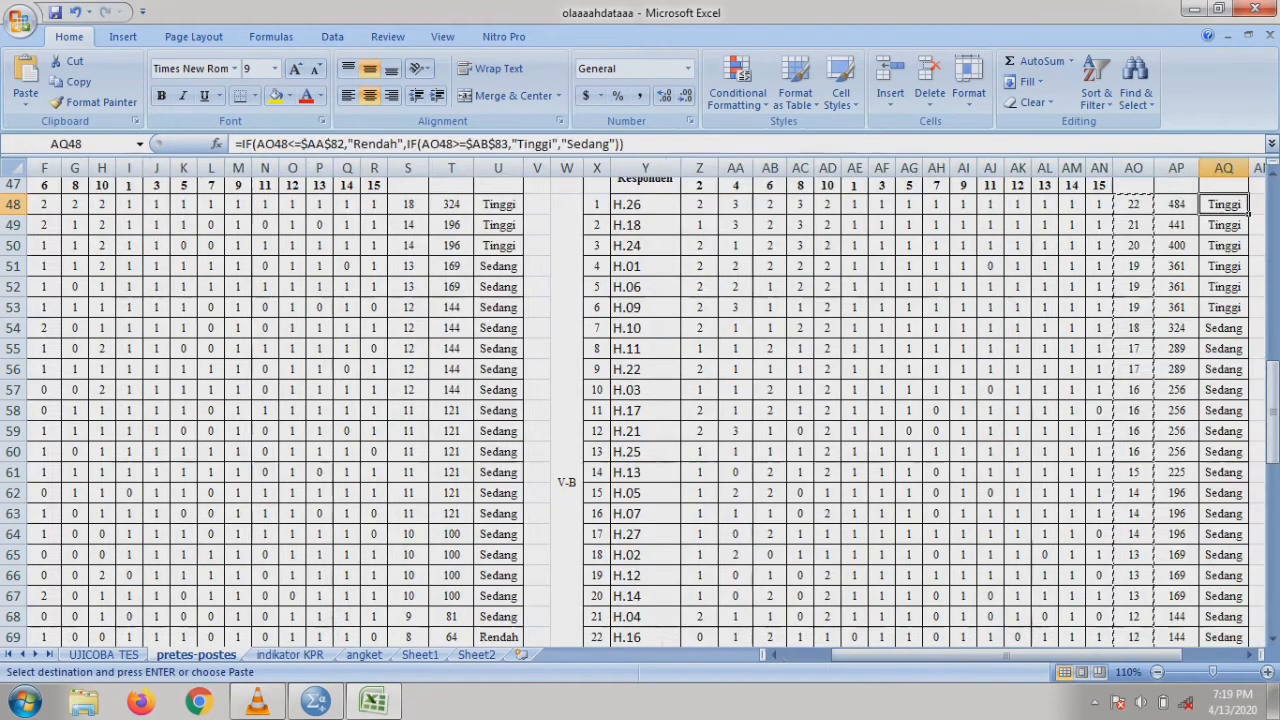
key("Left")
key("Left")
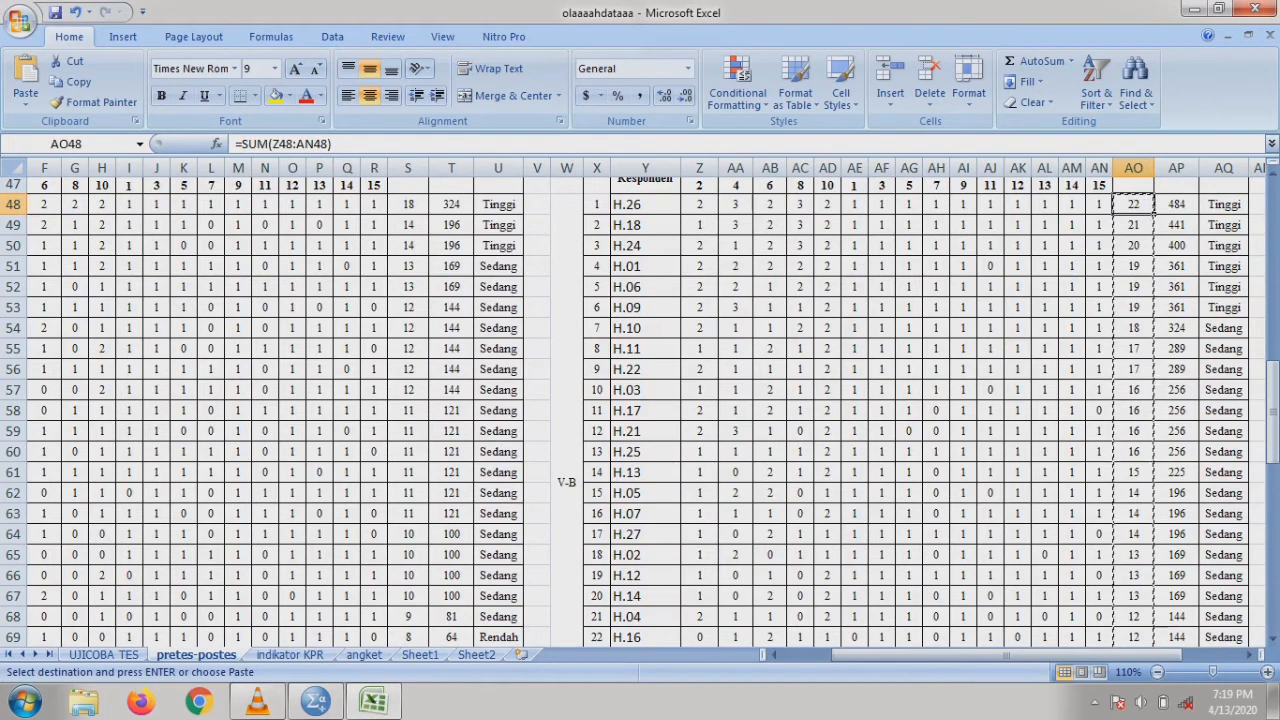
Recheck the first row of both V-B tables, including the POSTES ΣX₁ and Kriteria columns and their headings.
key("ctrl+Left")
key("ctrl+Up")
key("Down")
key("Down")
key("Right")
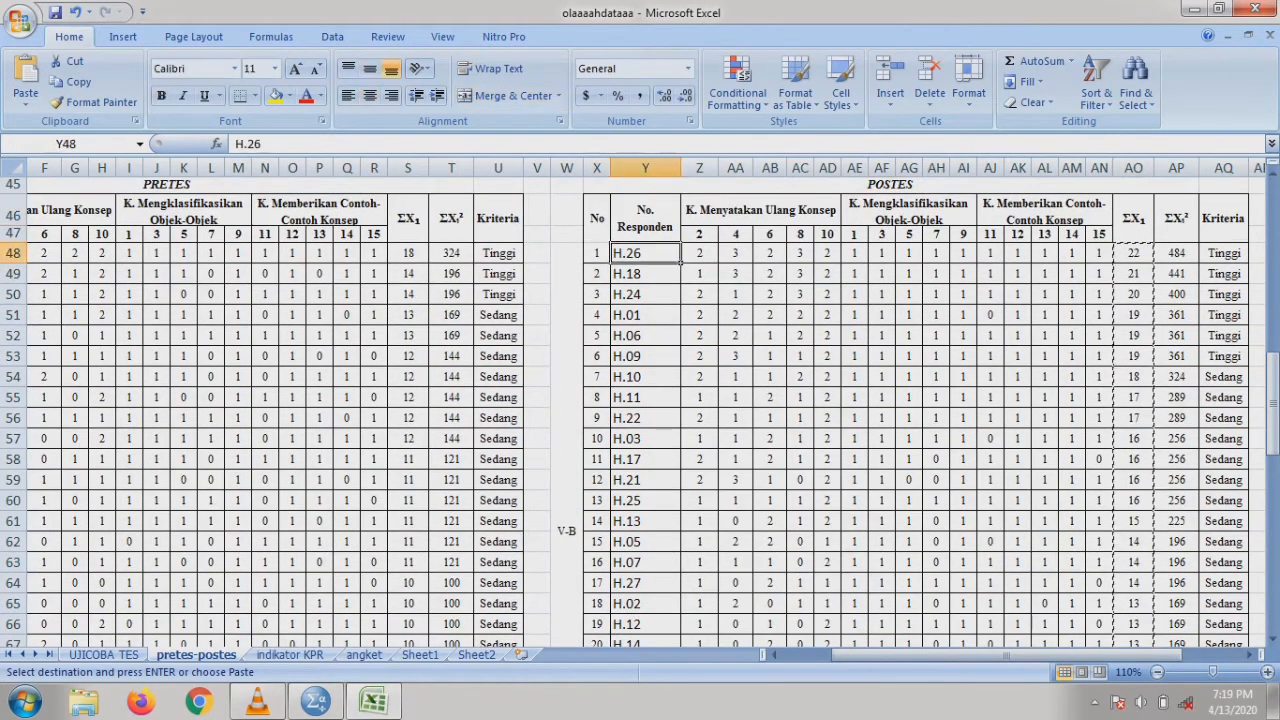
key("ctrl+Left")
key("ctrl+Left")
key("ctrl+Left")
key("Right")
key("Right")
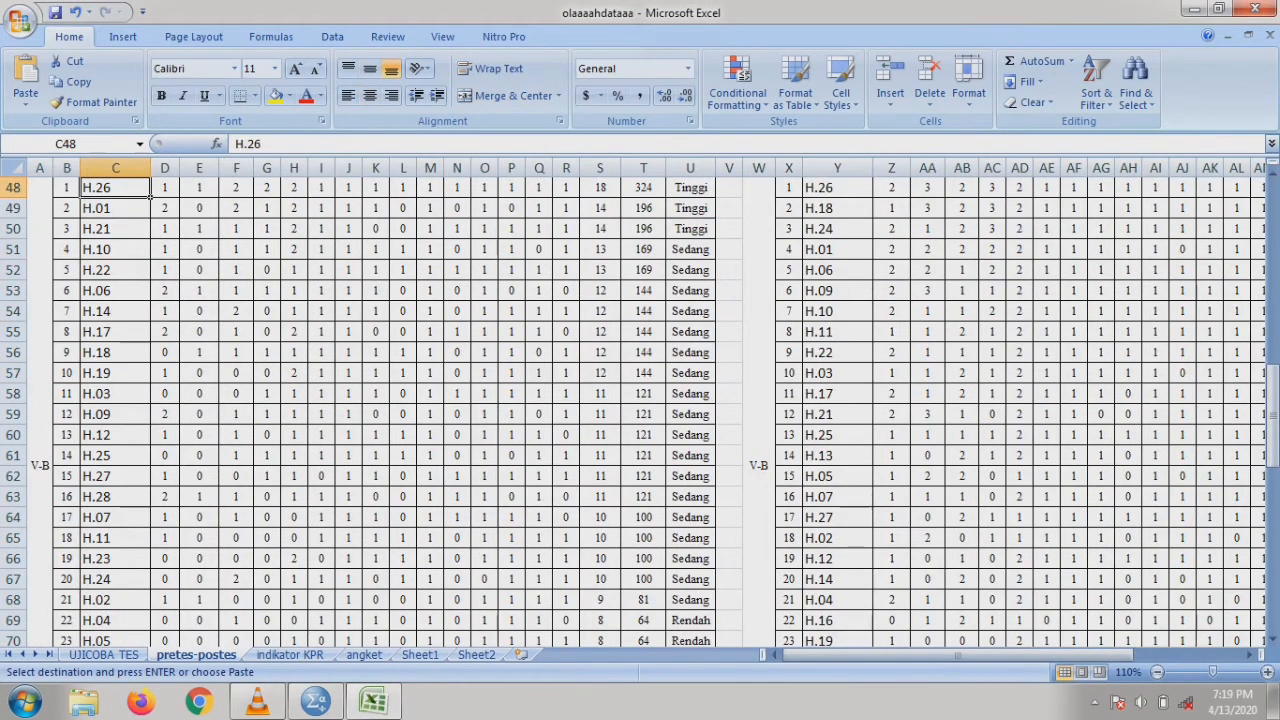
key("ctrl+Right")
key("ctrl+Right")
key("ctrl+Right")
key("ctrl+Right")
key("ctrl+Left")
key("Left")
key("Left")
key("ctrl+Up")
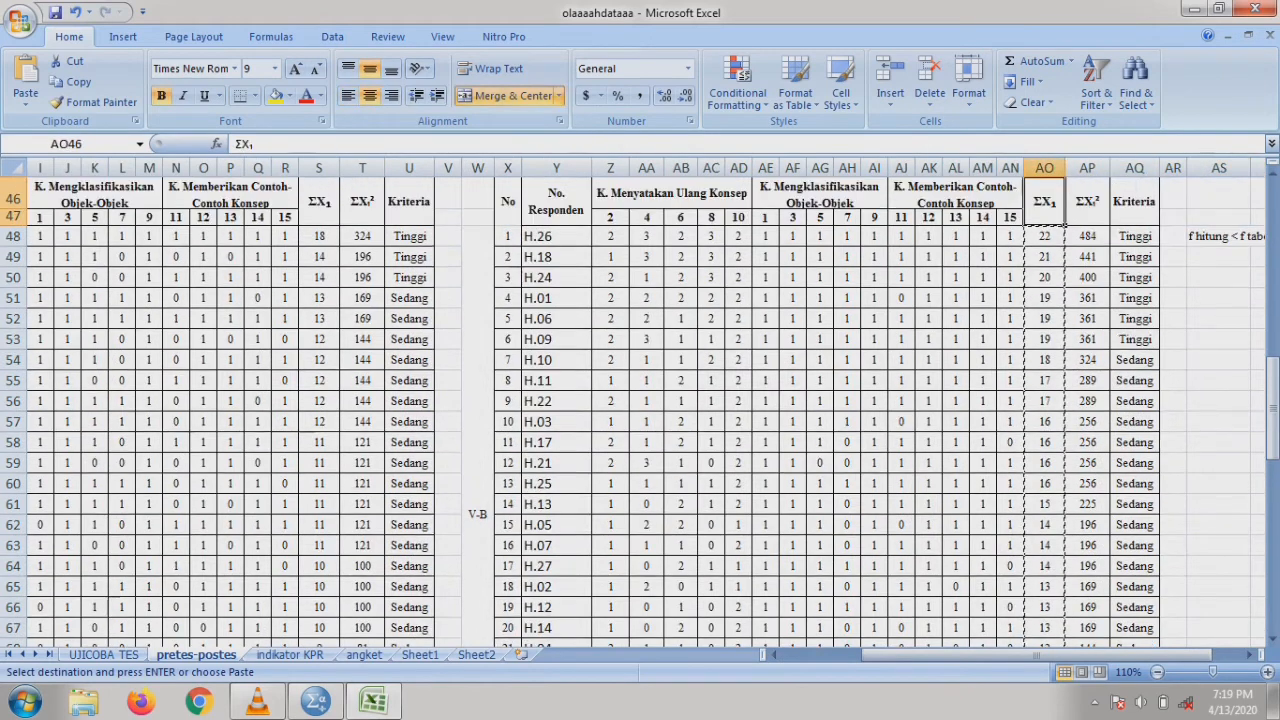
key("Down")
key("Down")
key("Up")
key("ctrl+Left")
key("ctrl+Right")
key("ctrl+Up")
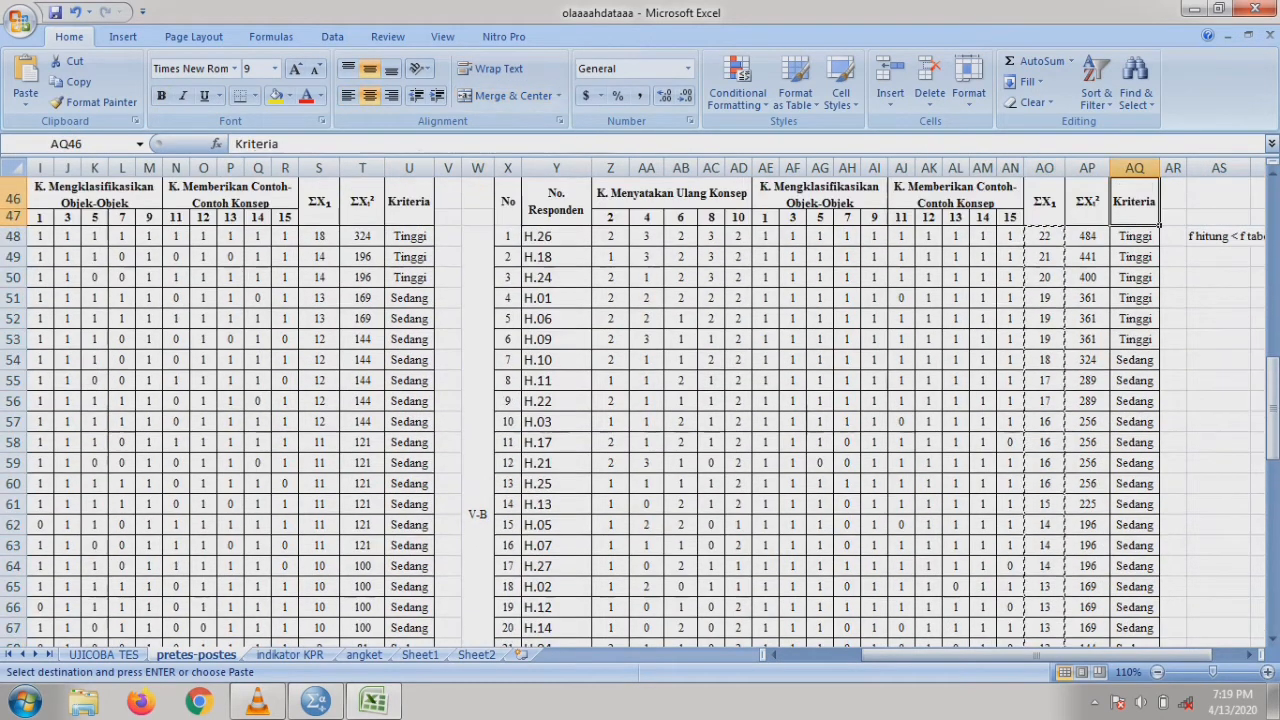
key("Down")
key("ctrl+Left")
key("ctrl+Left")
key("ctrl+Left")
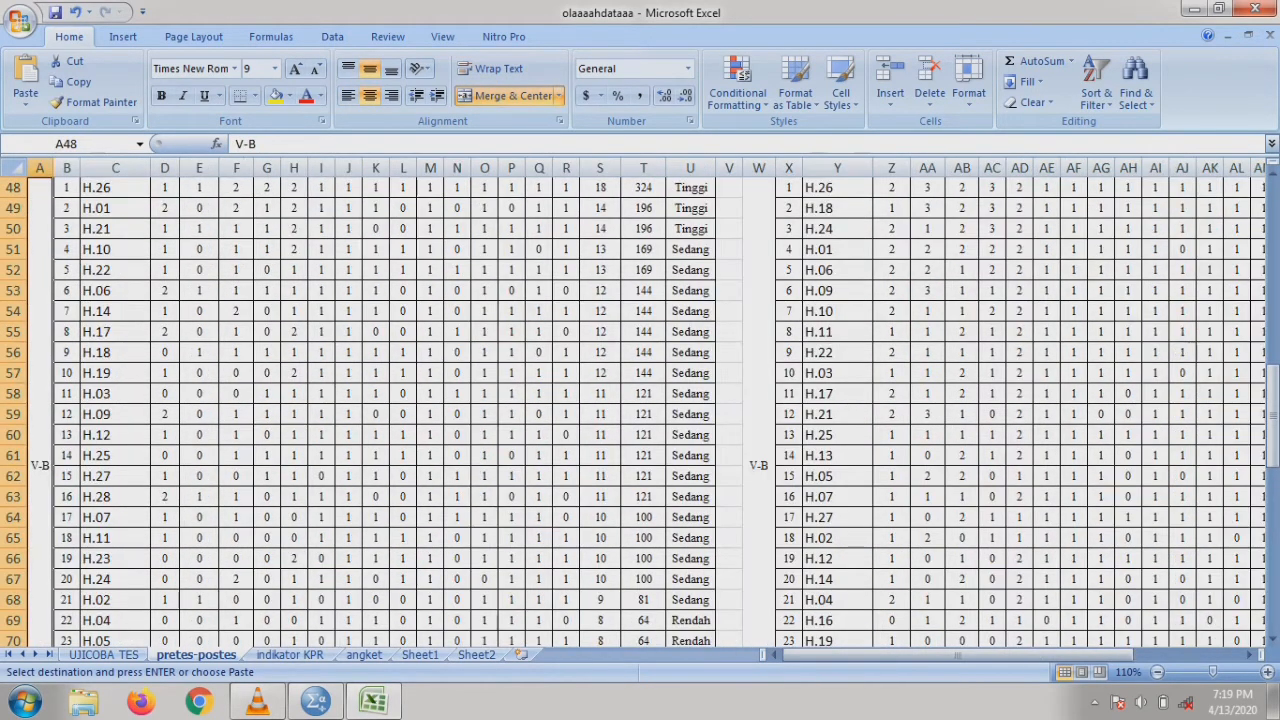
Compare the first respondent entry, R.12, between the V-A PRETES and POSTES tables.
scroll(640, 410, "up", 6)
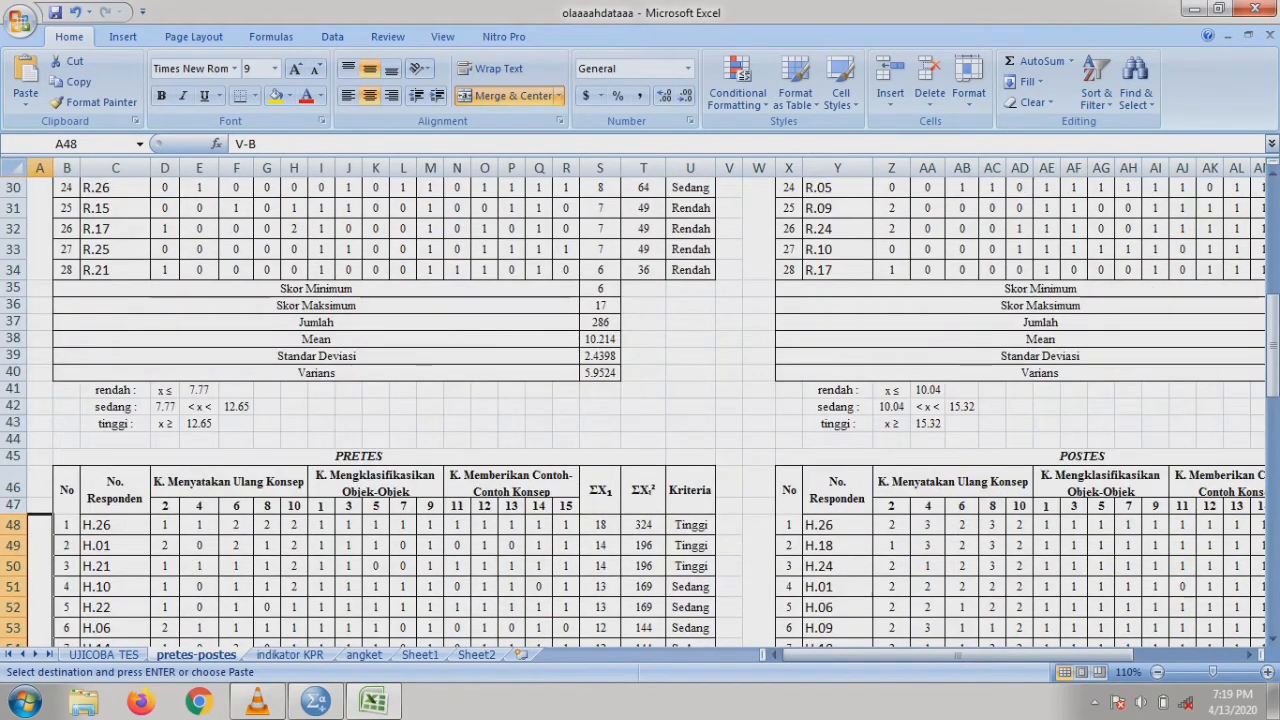
left_click(115, 526)
scroll(115, 526, "up", 3)
scroll(640, 410, "up", 7)
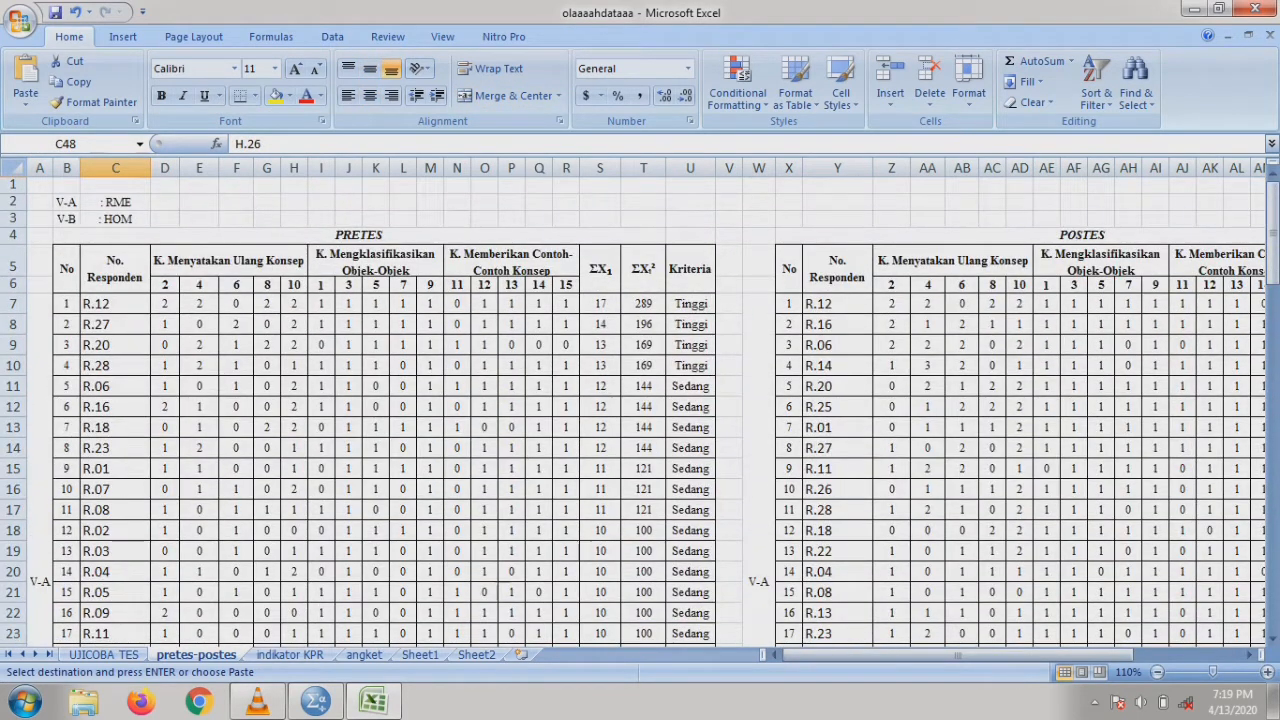
left_click(115, 304)
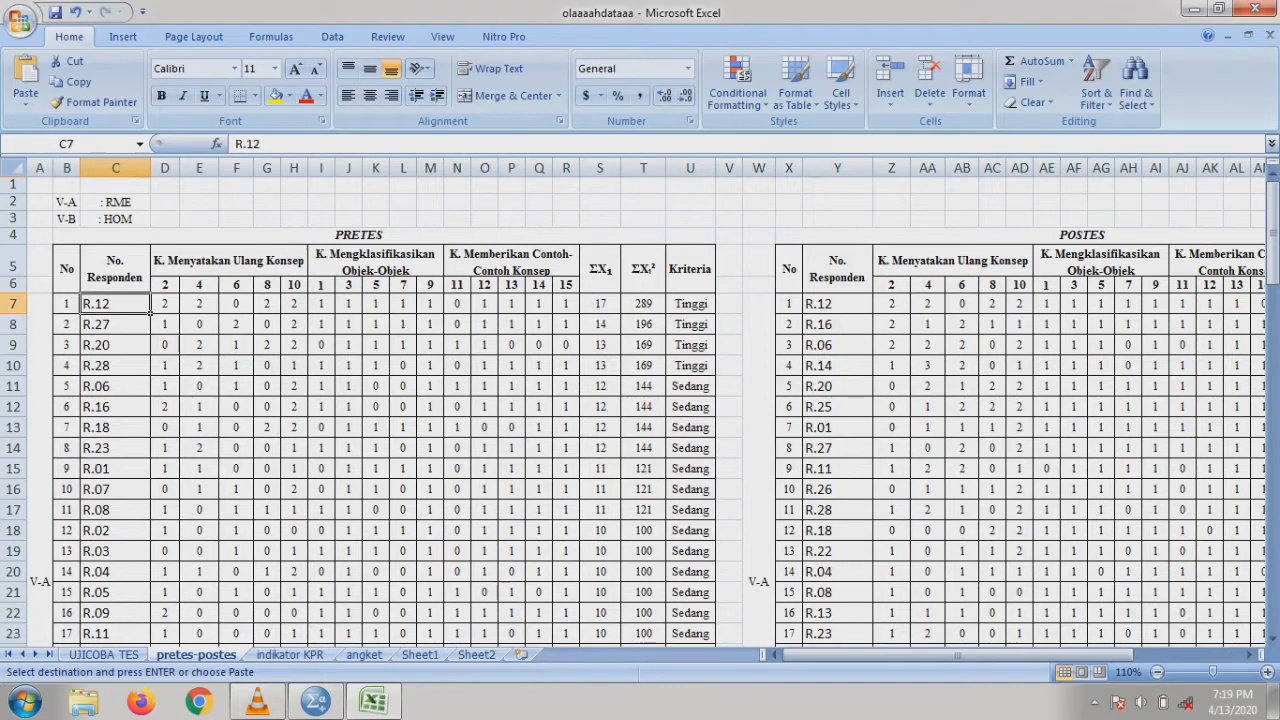
left_click(837, 304)
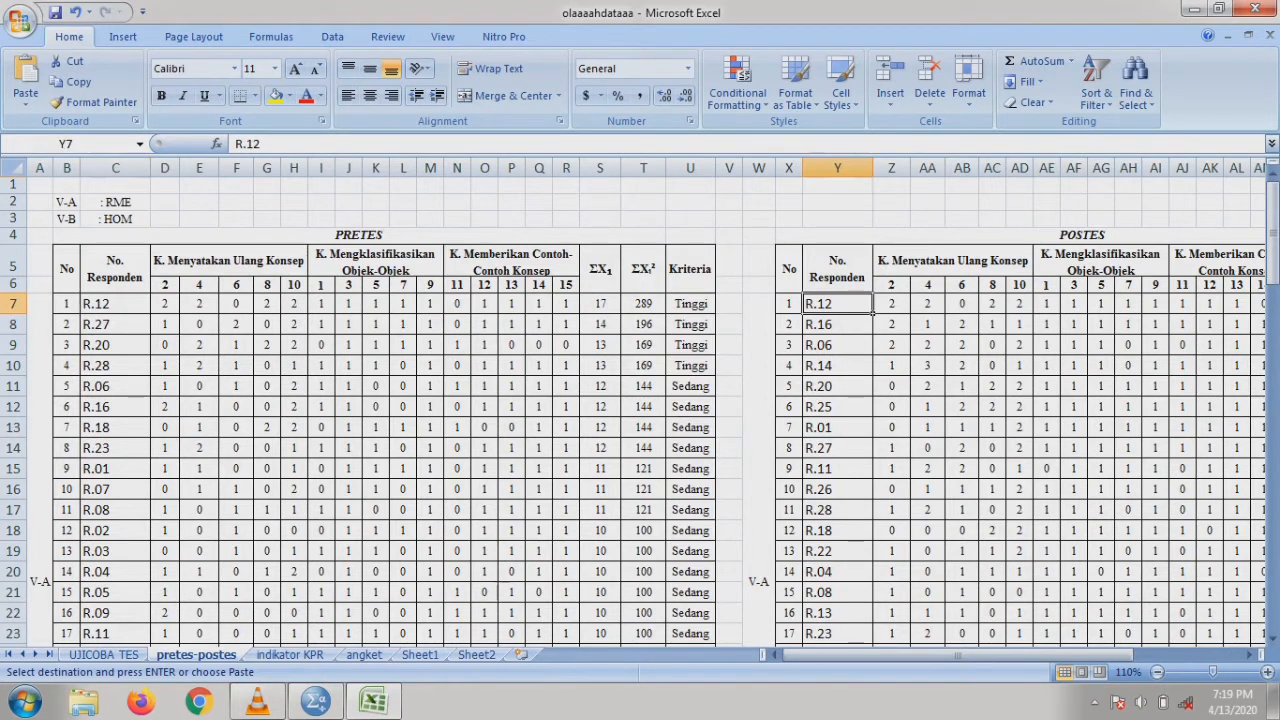
Compare the second and fifth V-A respondent entries between the PRETES and POSTES tables and look over both lists.
left_click(115, 324)
left_click(837, 324)
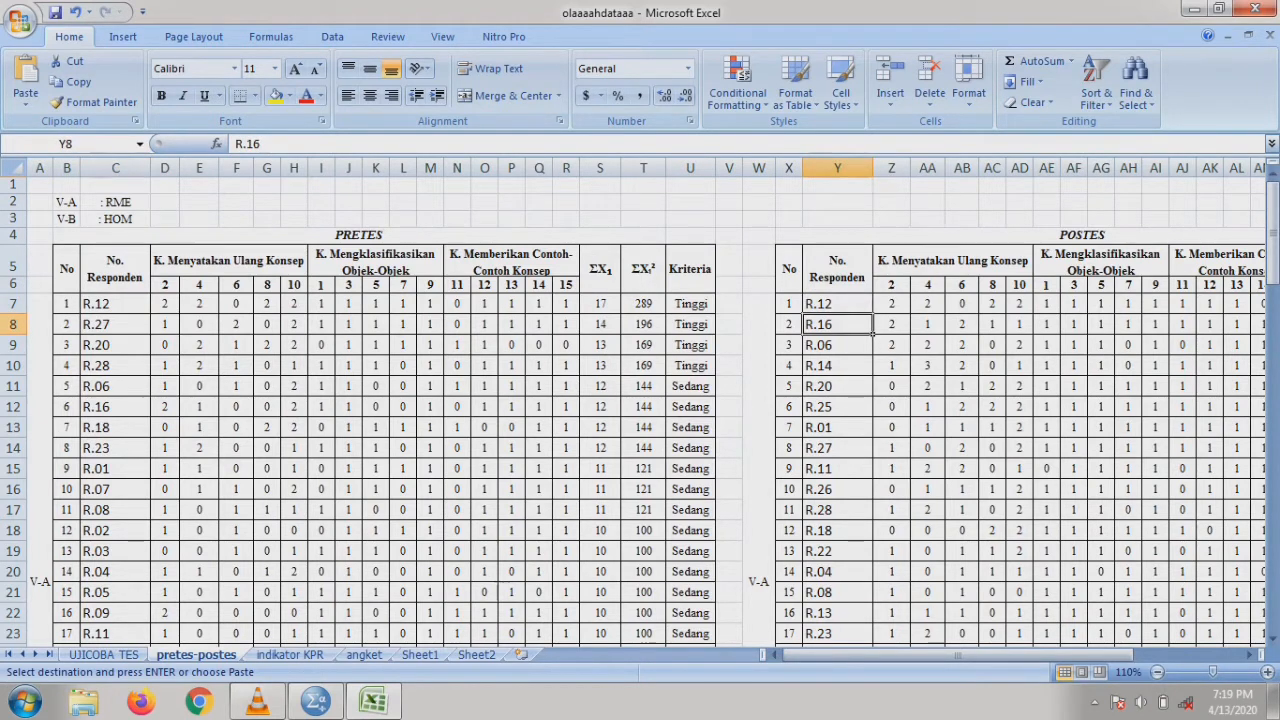
left_click(115, 324)
left_click(860, 326)
left_click(115, 386)
left_click(837, 386)
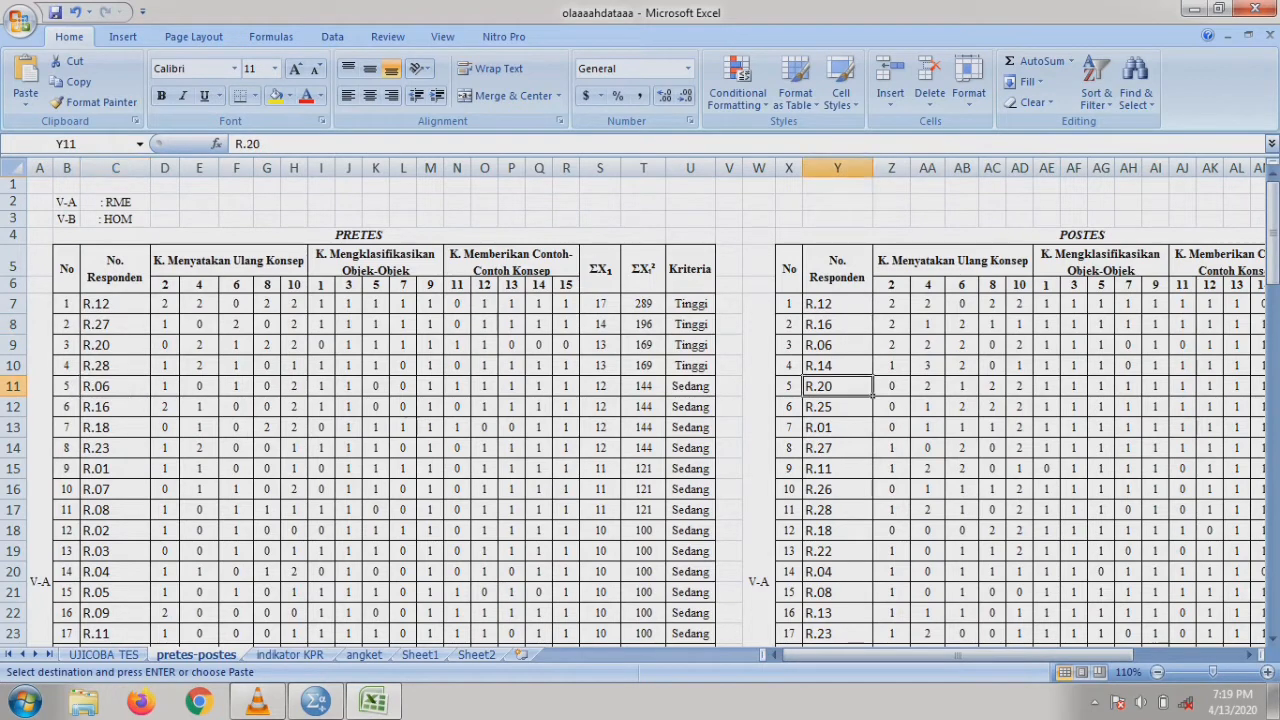
scroll(640, 400, "down", 6)
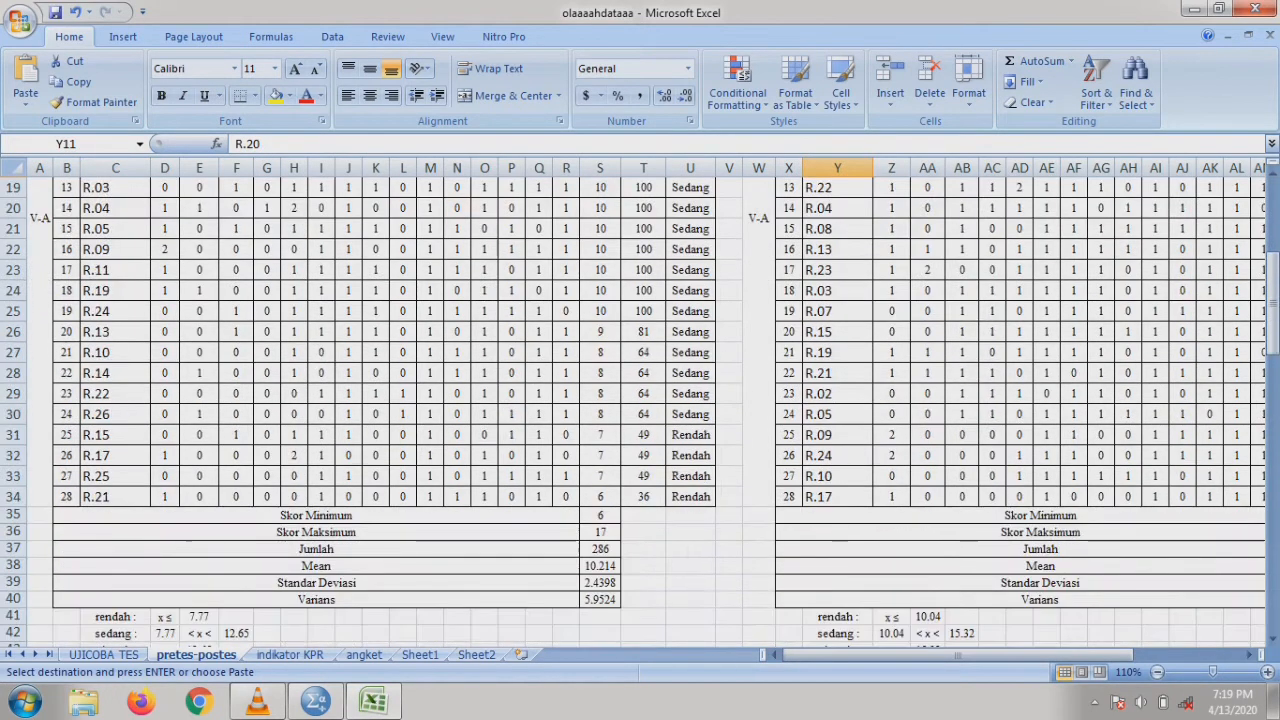
scroll(640, 400, "up", 6)
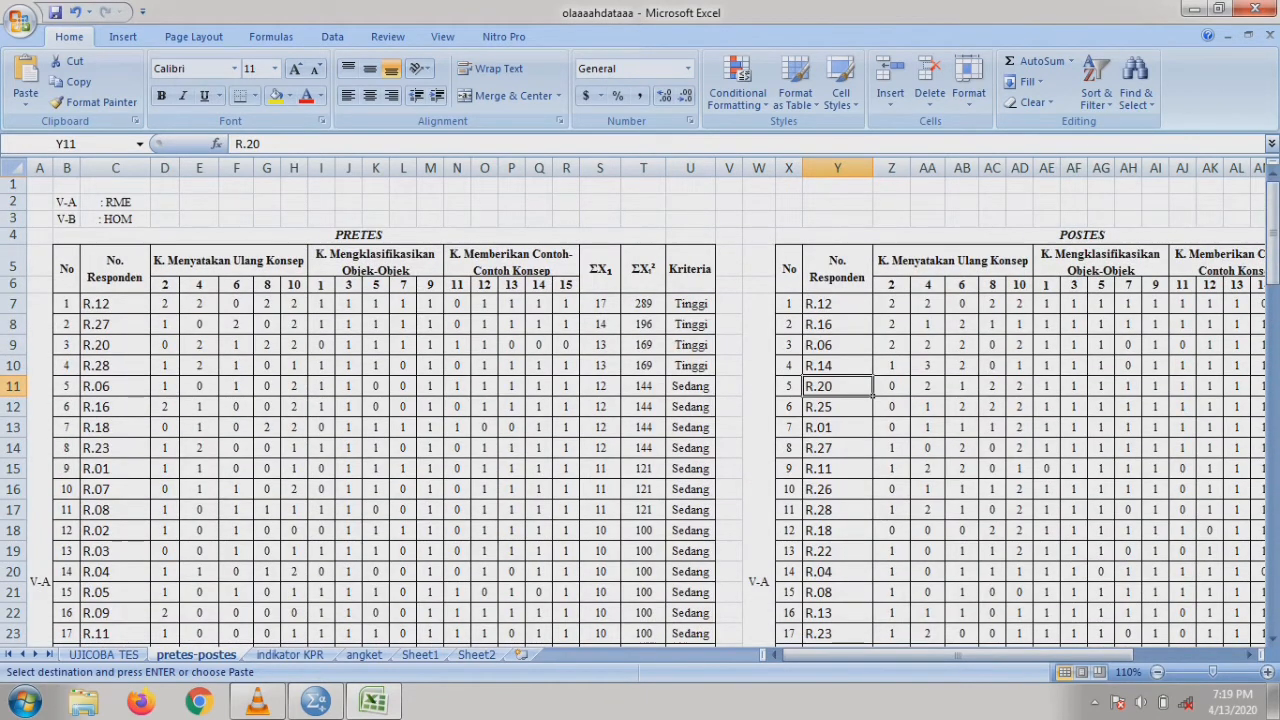
Examine the respondent order on the indikator KPR sheet, starting from R.12, and return to the pretes-postes sheet.
key("ctrl+Page_Down")
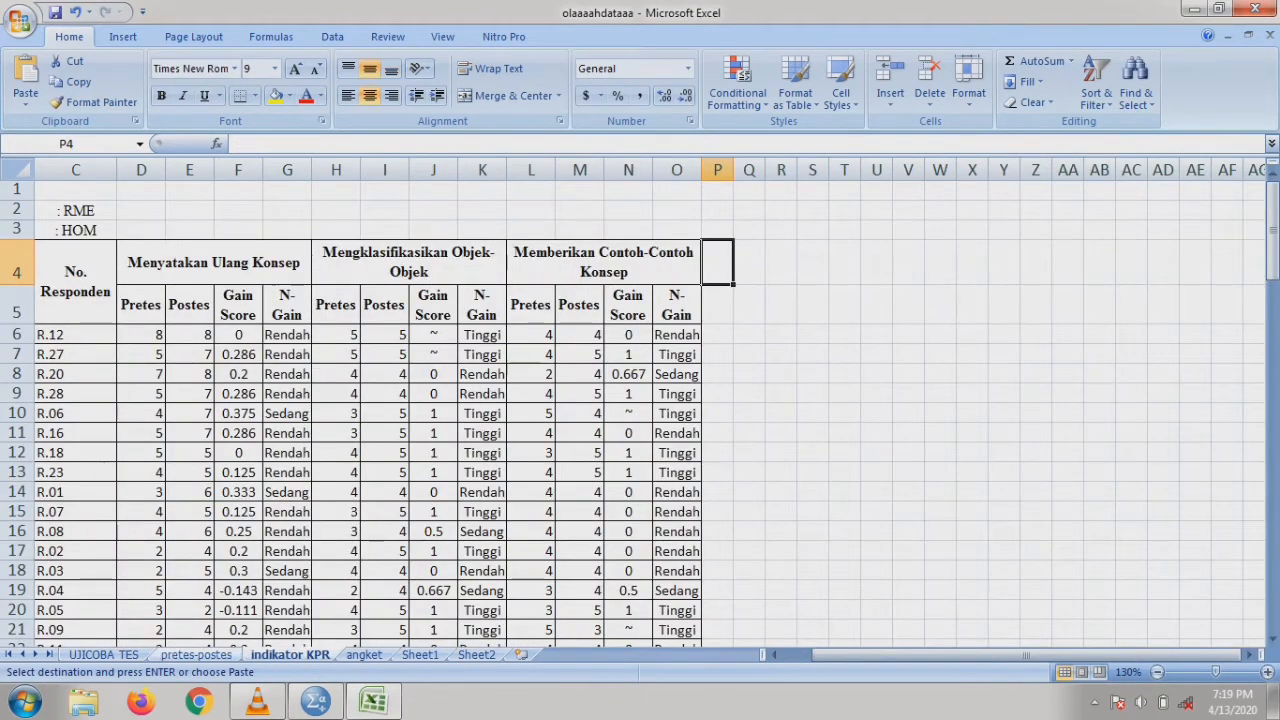
left_click(76, 335)
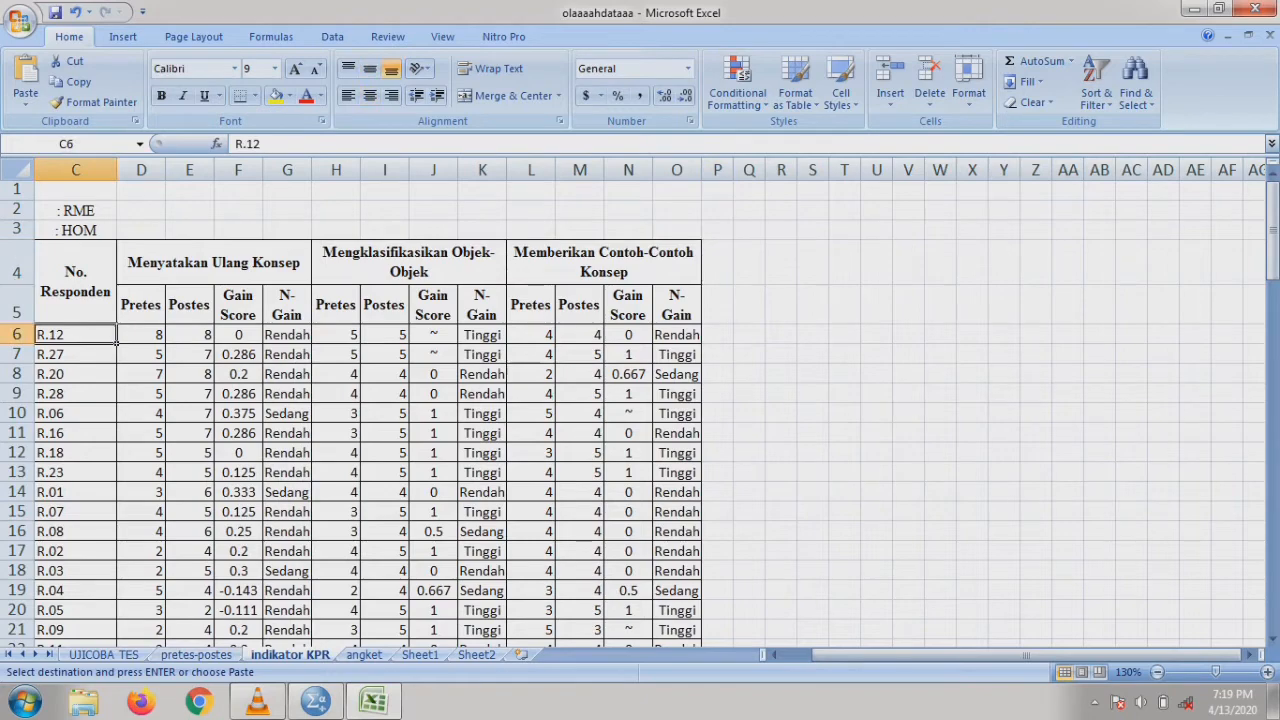
scroll(633, 410, "down", 8)
scroll(640, 410, "up", 8)
scroll(640, 410, "down", 5)
scroll(640, 410, "up", 5)
left_click(196, 655)
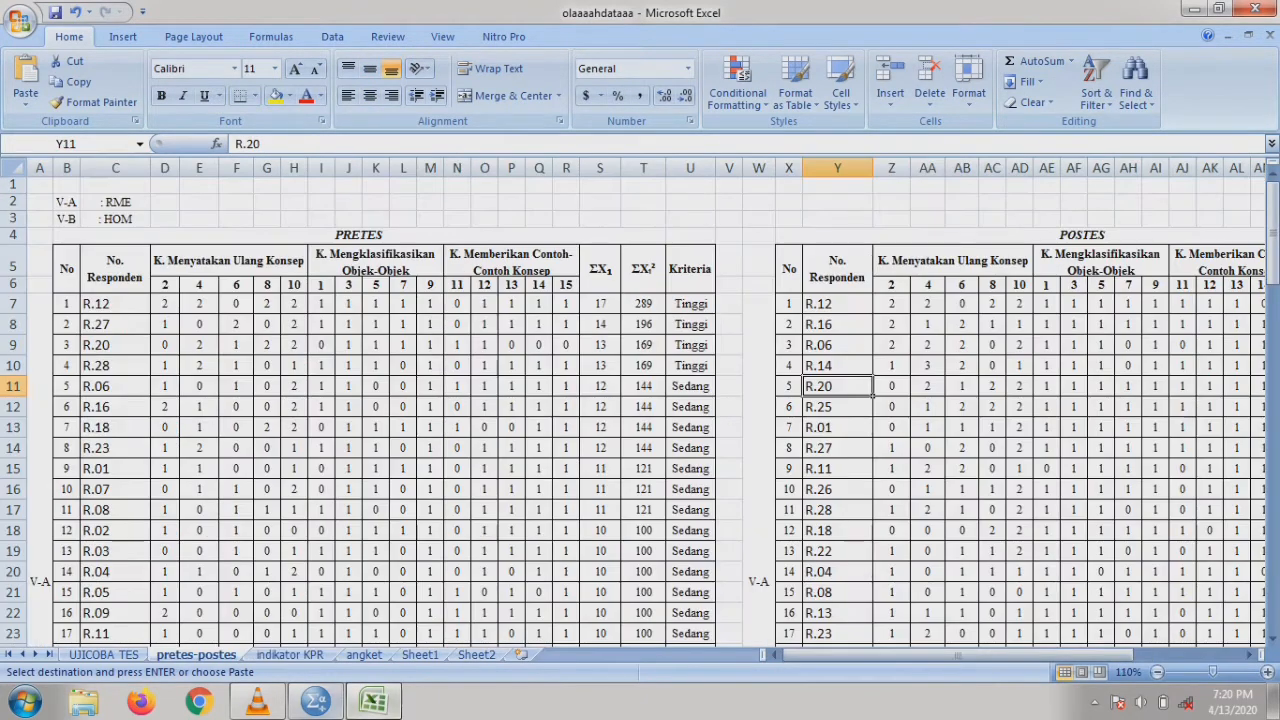
Switch to SPSS and enter 2 as the Pendekatan value for case 29.
left_click(316, 701)
key("ctrl+s")
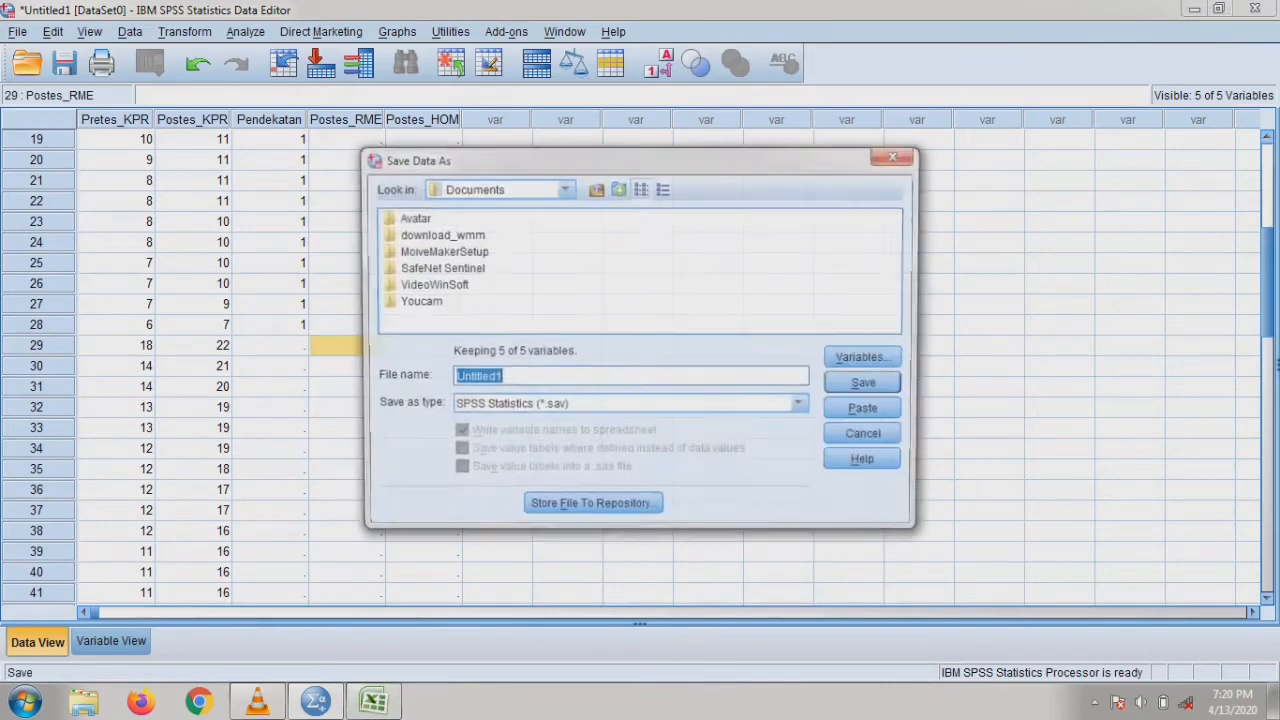
left_click(903, 155)
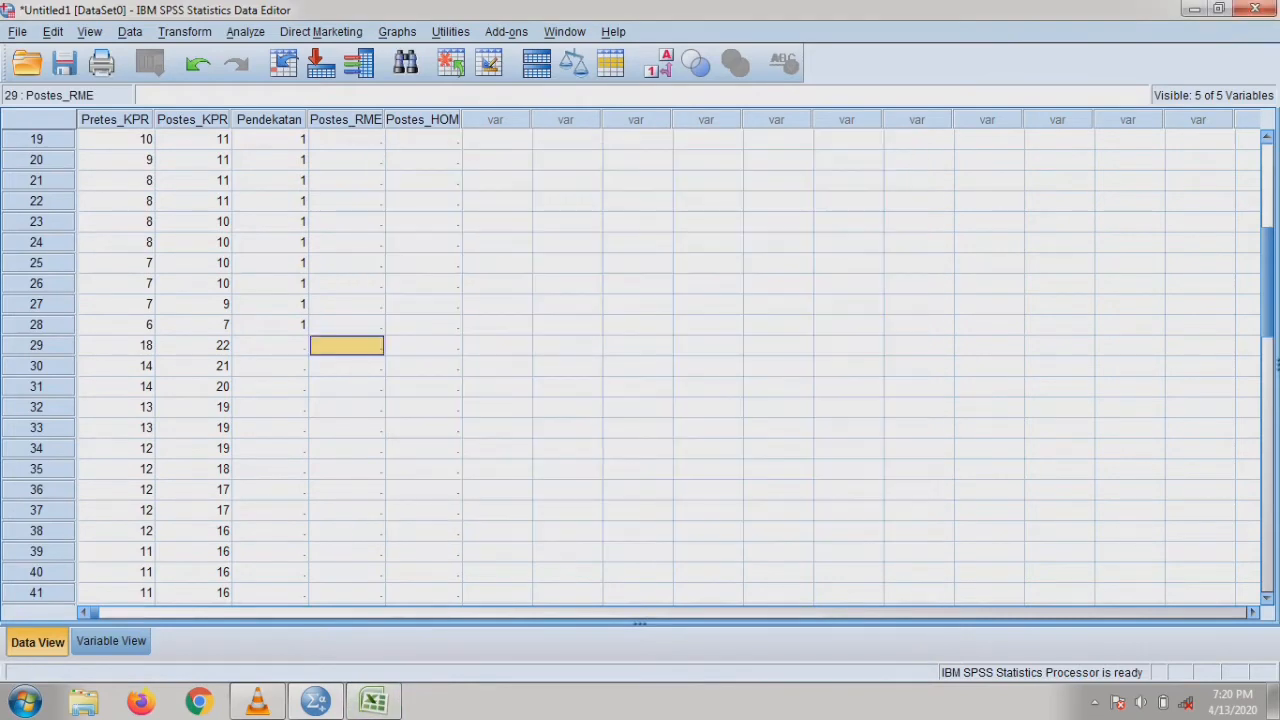
left_click(270, 366)
left_click(270, 346)
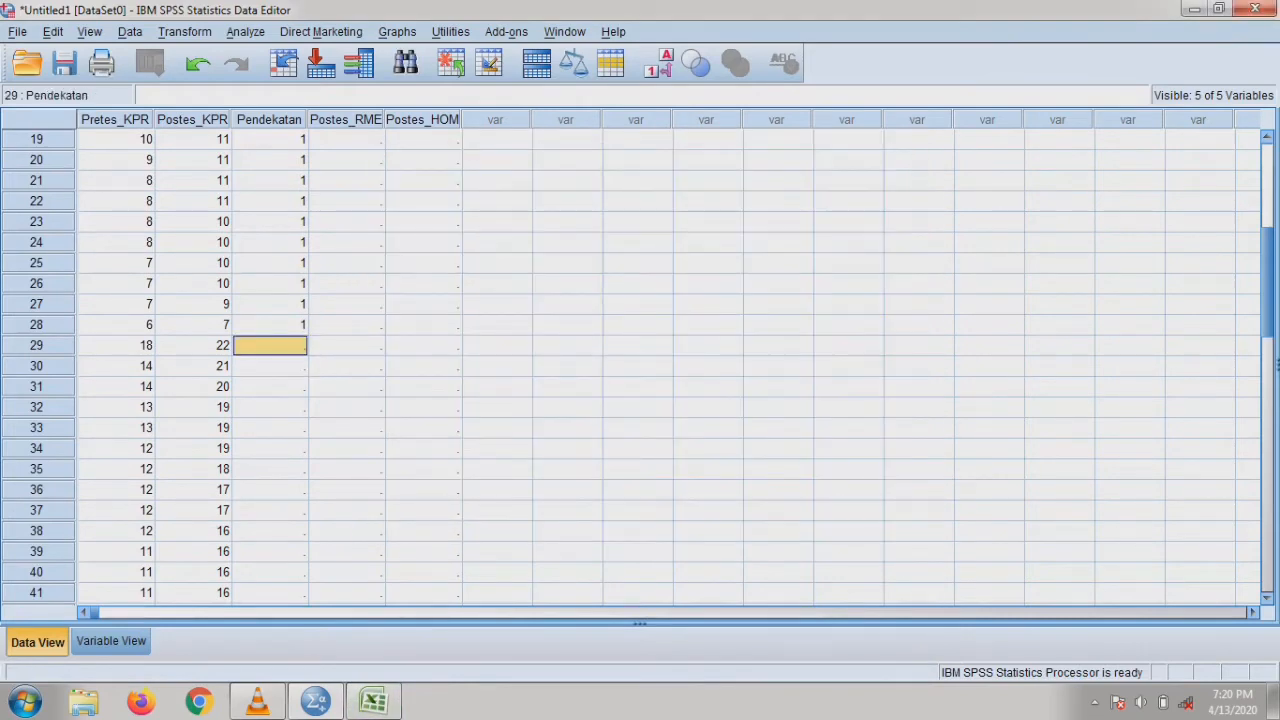
left_click(270, 325)
left_click(270, 346)
type("2")
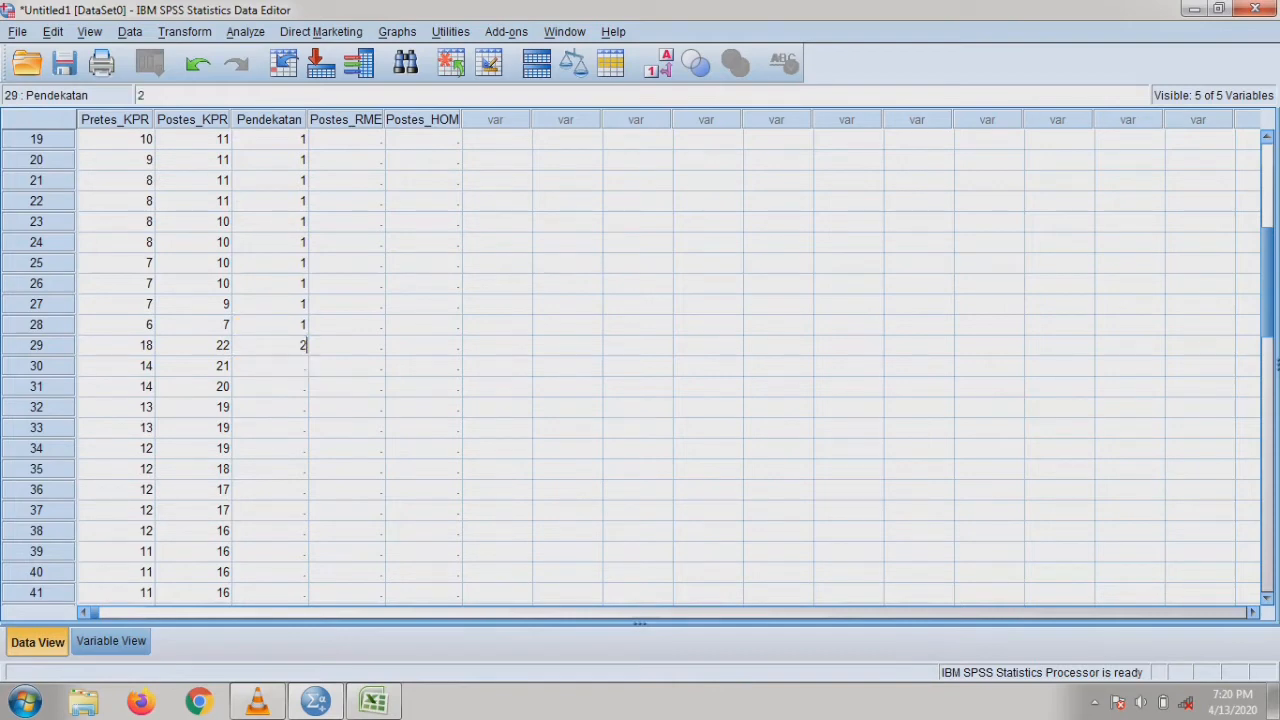
left_click(270, 387)
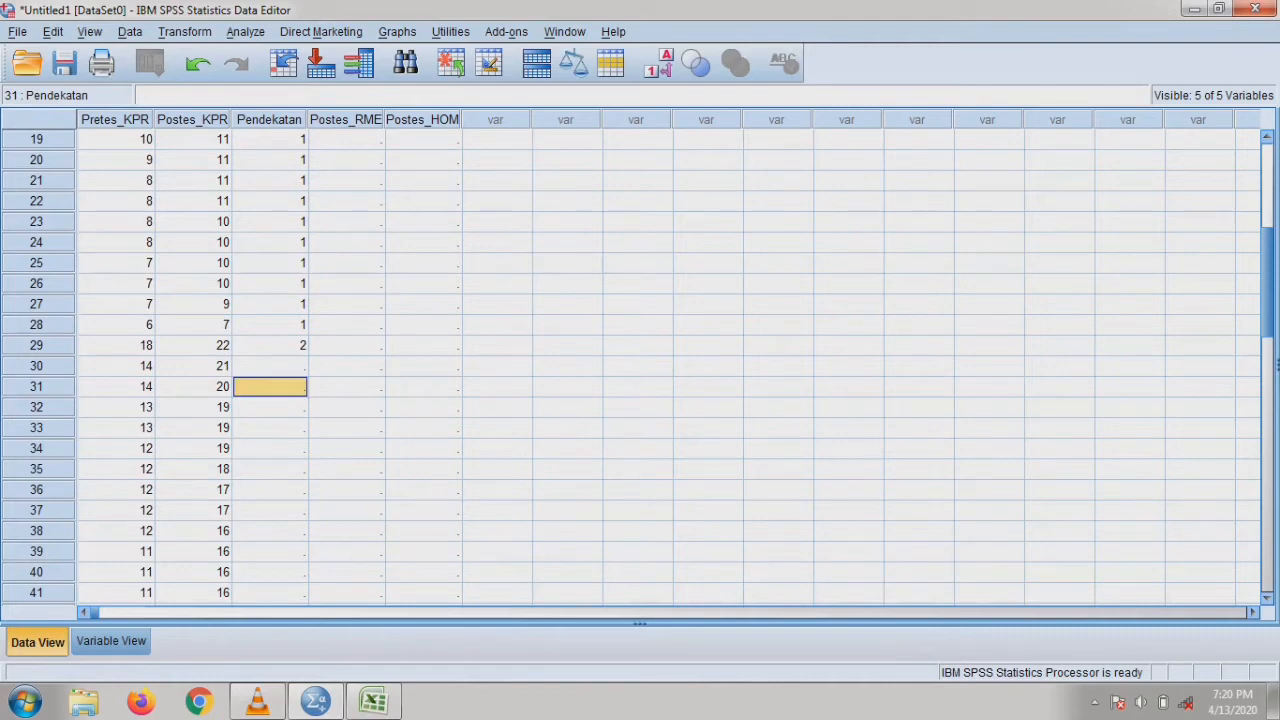
Copy the Pendekatan value 2 from case 29 down through case 56.
left_click(270, 346)
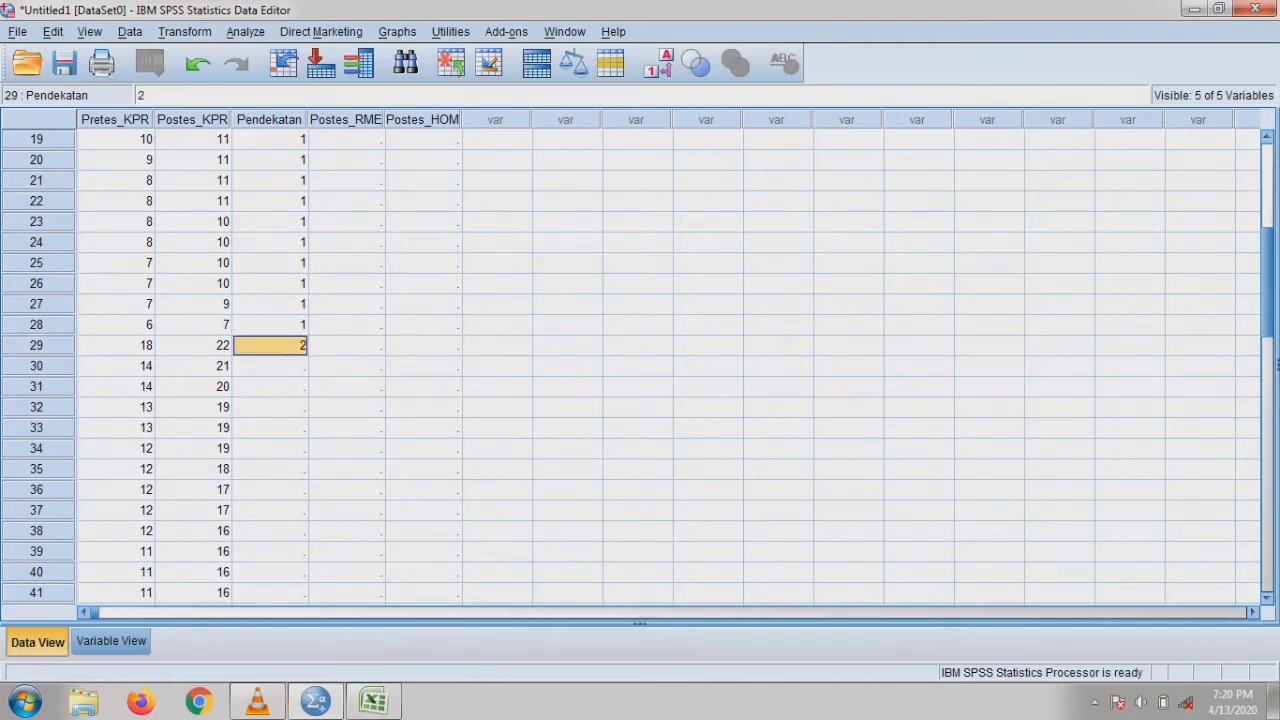
scroll(640, 360, "down", 6)
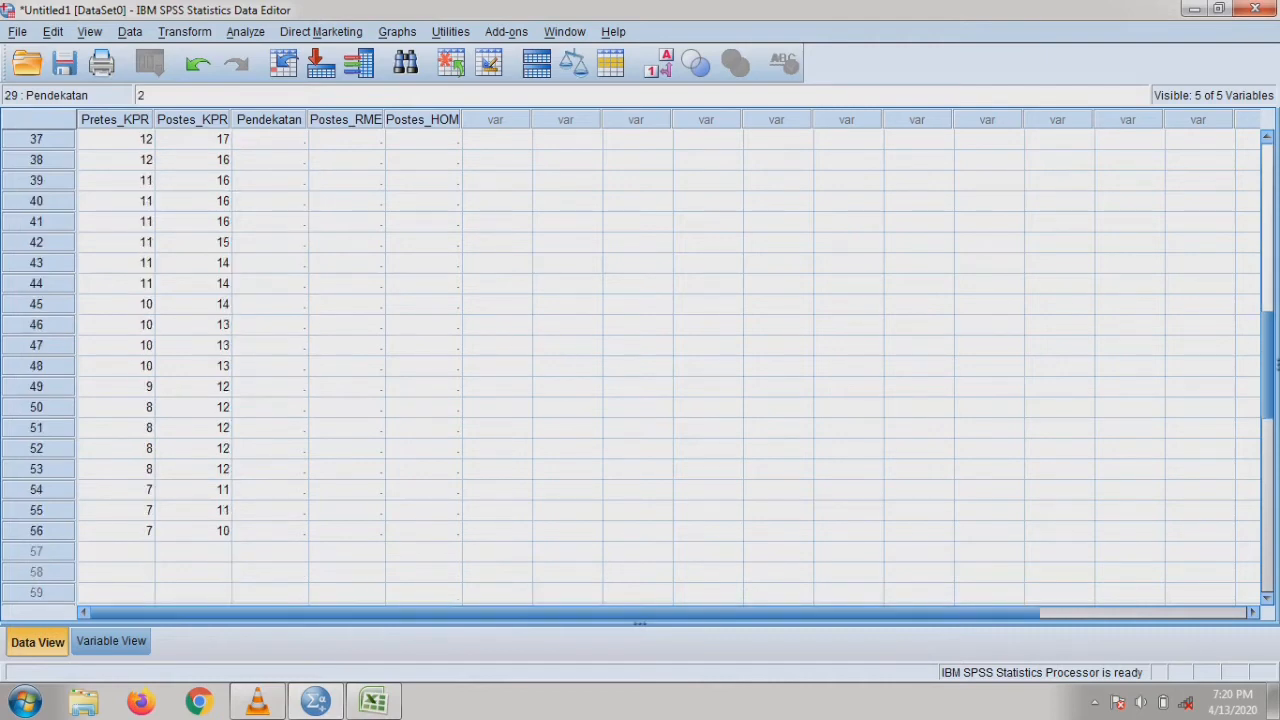
left_click(270, 531, "shift")
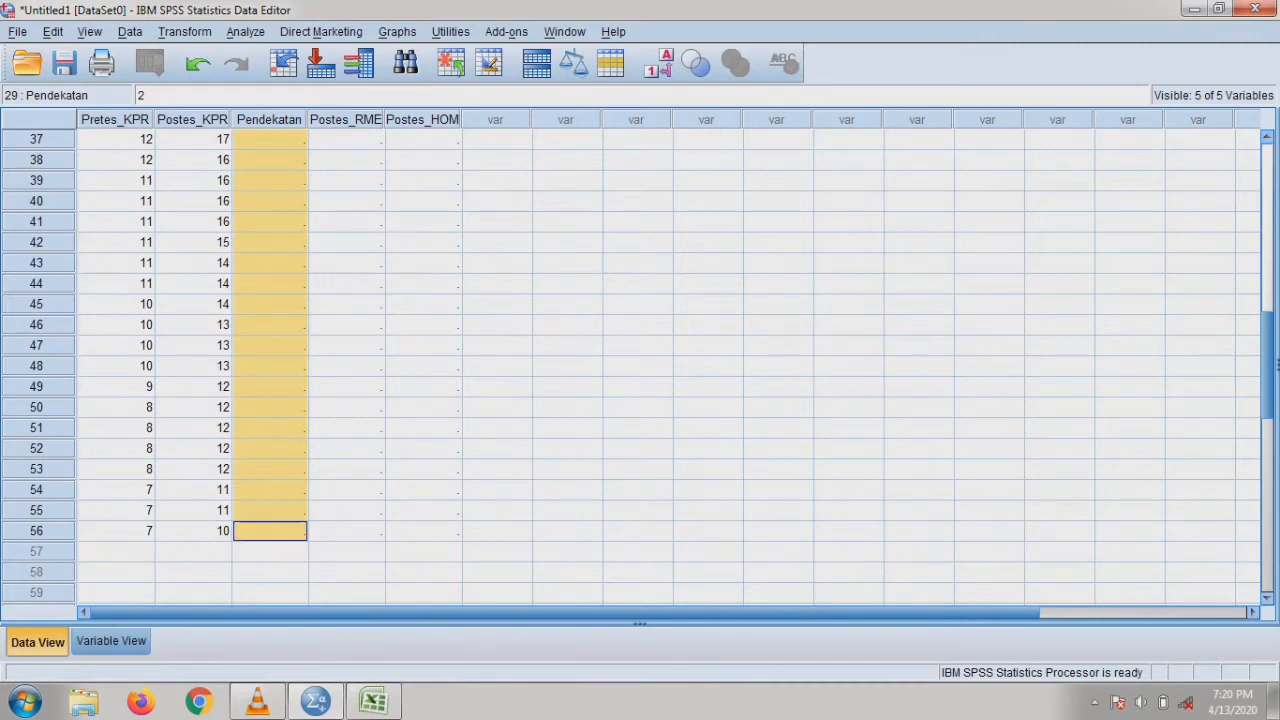
key("ctrl+v")
left_click(116, 531)
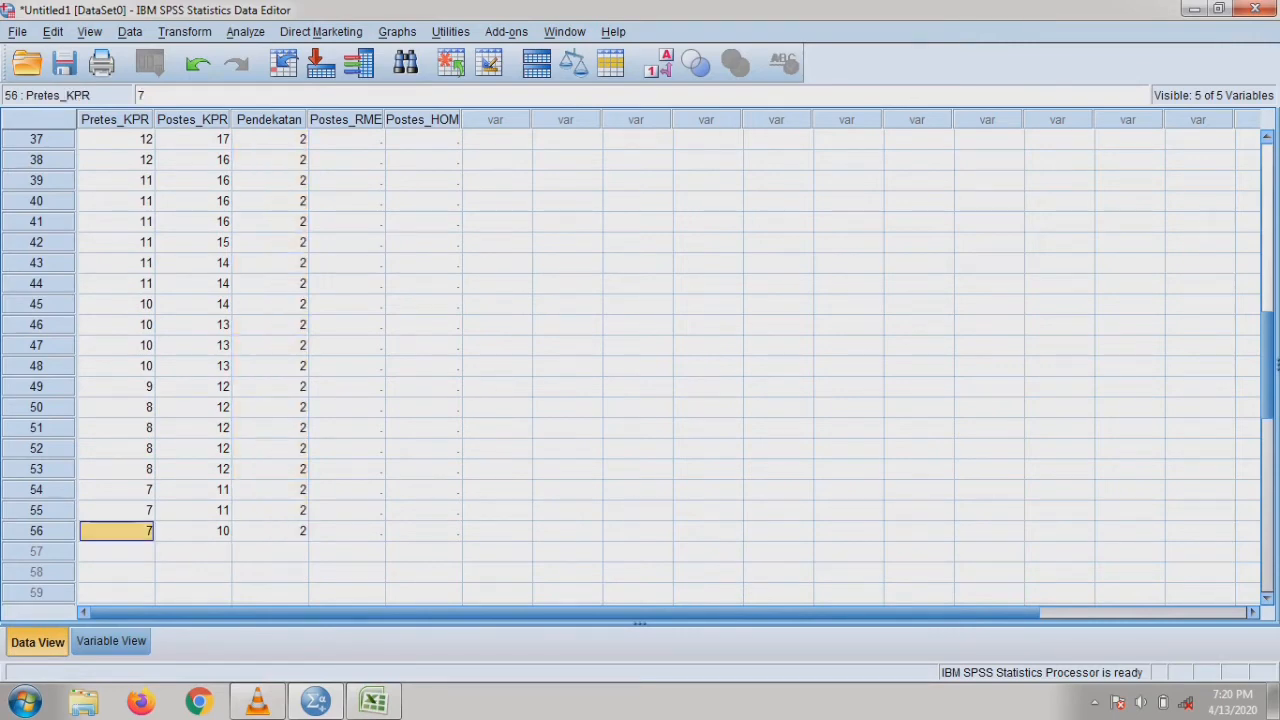
Check the Pendekatan codes from case 28 through case 56 against the end of the data.
left_click(270, 531)
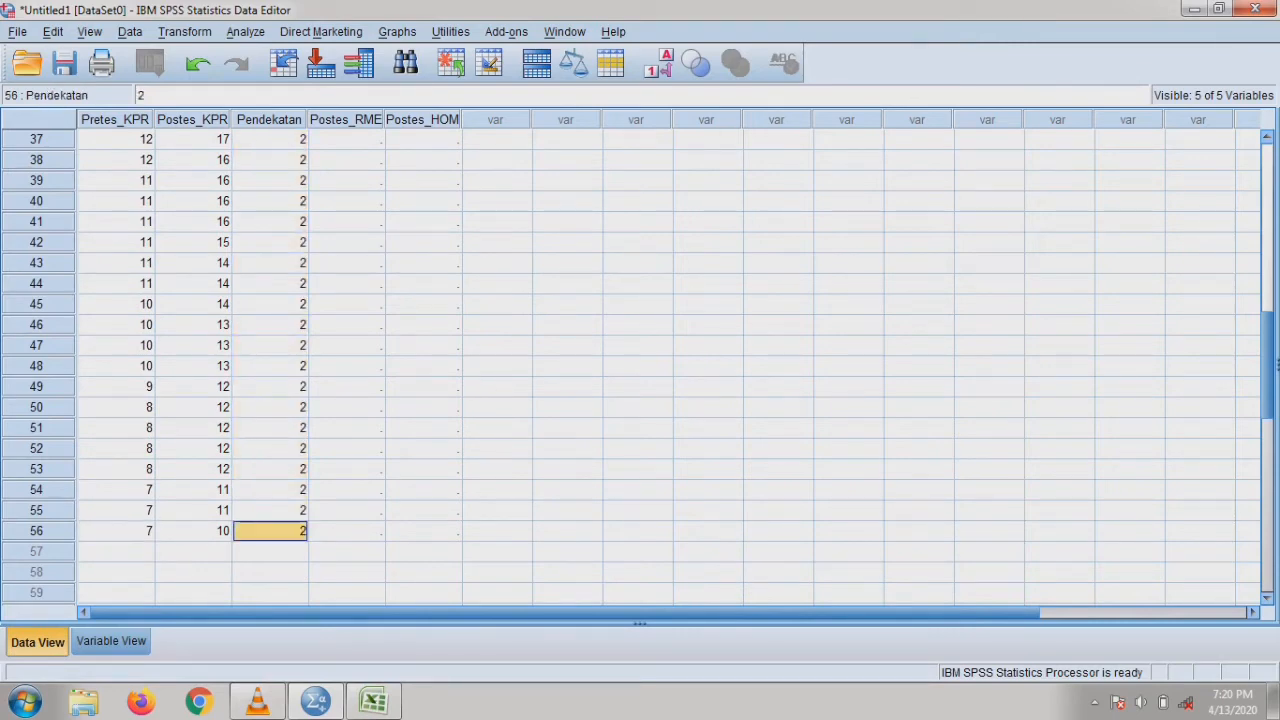
scroll(270, 531, "up", 5)
left_click(270, 284, "shift")
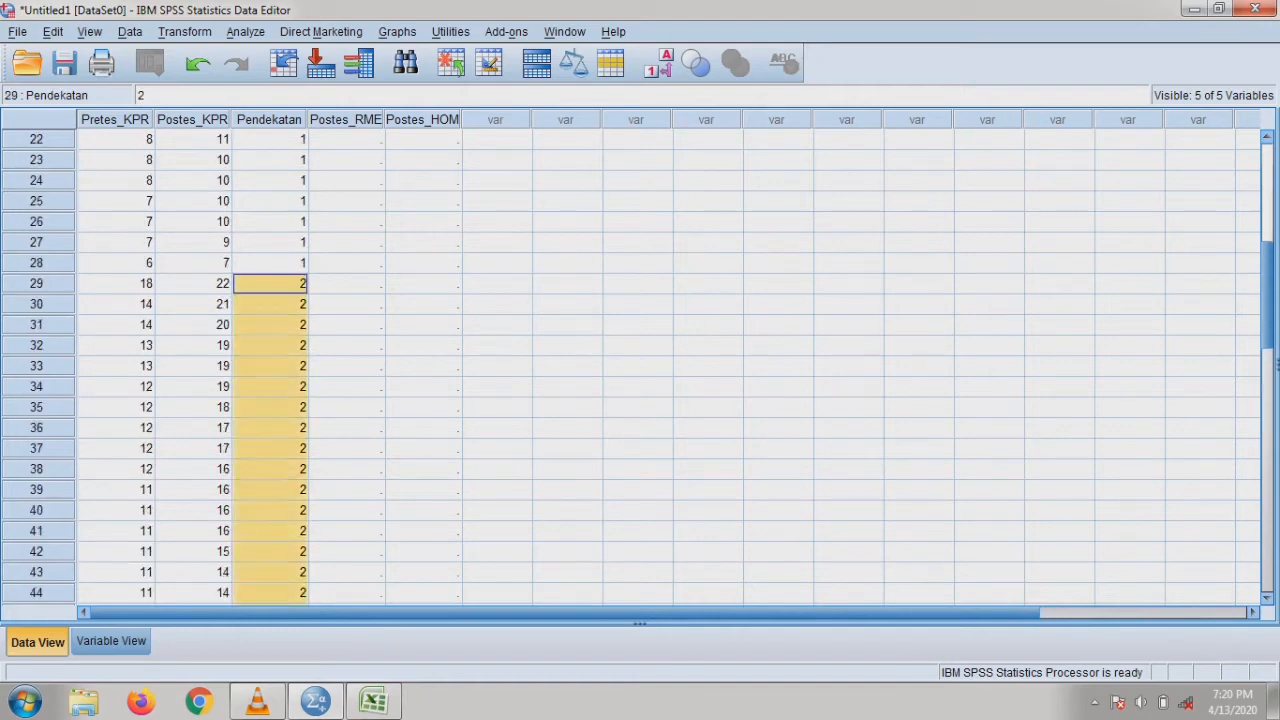
left_click(270, 263)
scroll(270, 263, "down", 8)
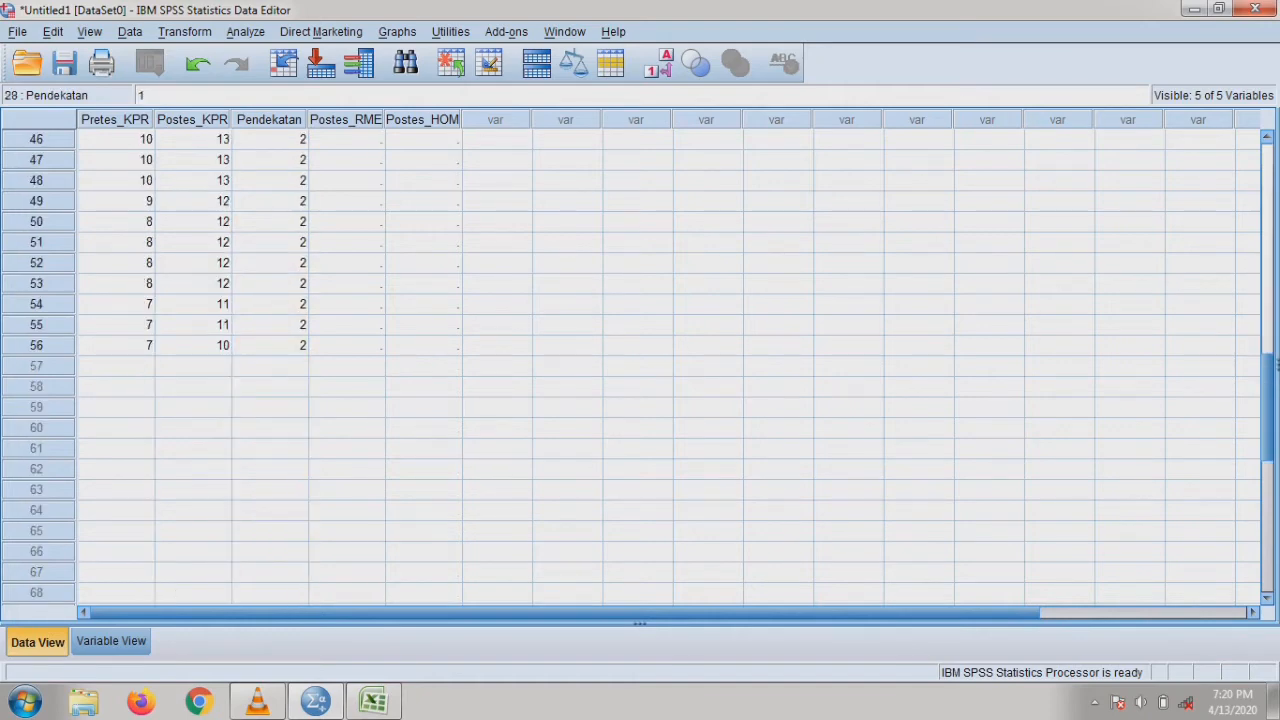
left_click(37, 346)
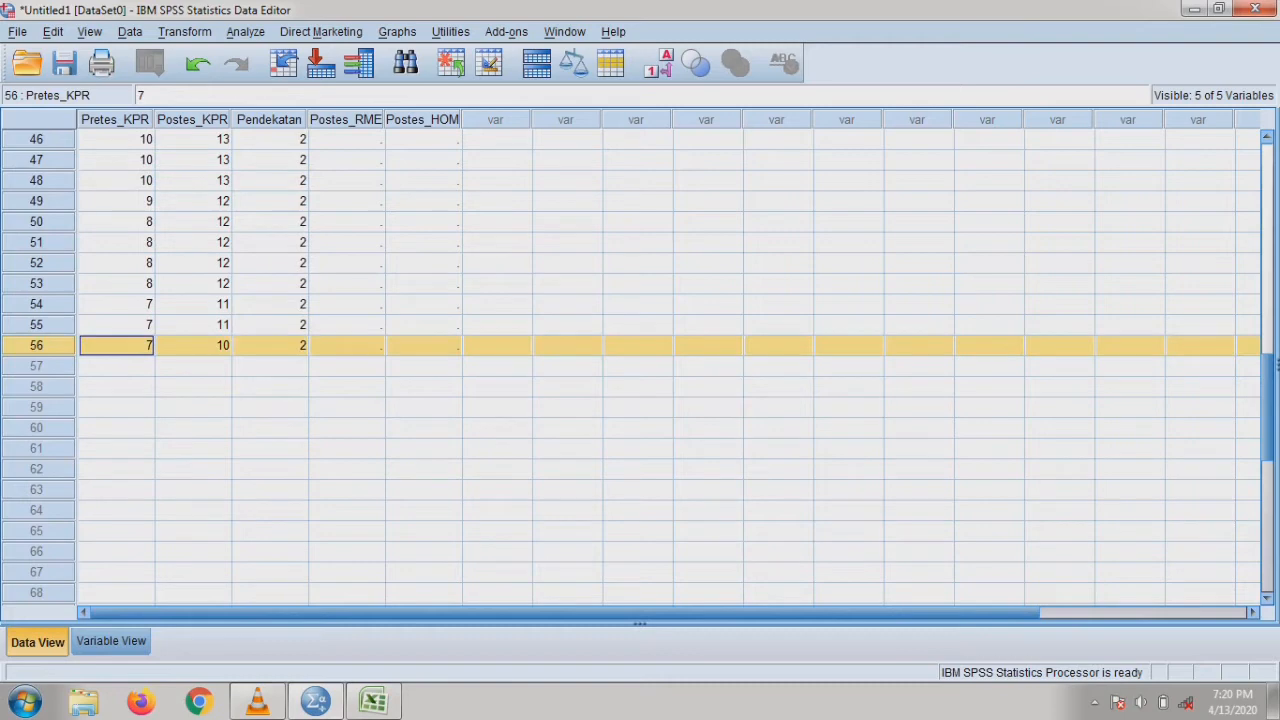
left_click(497, 304)
Correct the Pendekatan value of case 1 to 1.
scroll(497, 304, "up", 15)
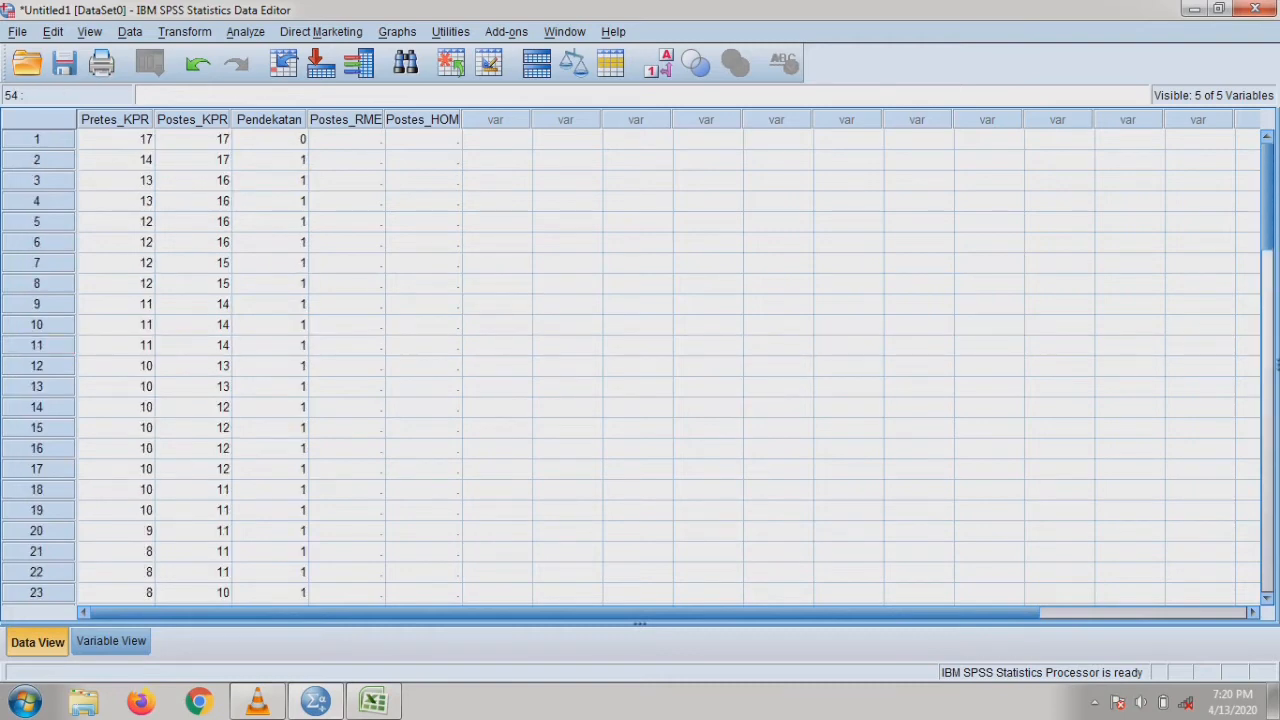
left_click(347, 140)
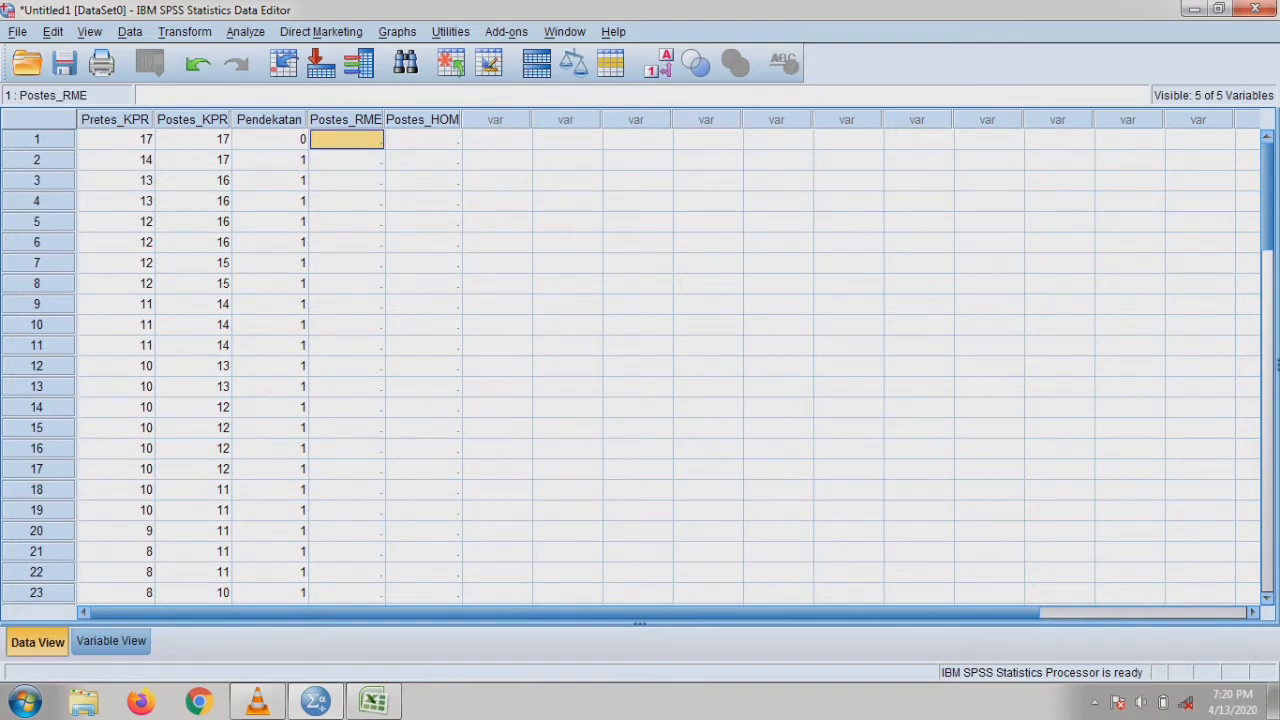
left_click(270, 140)
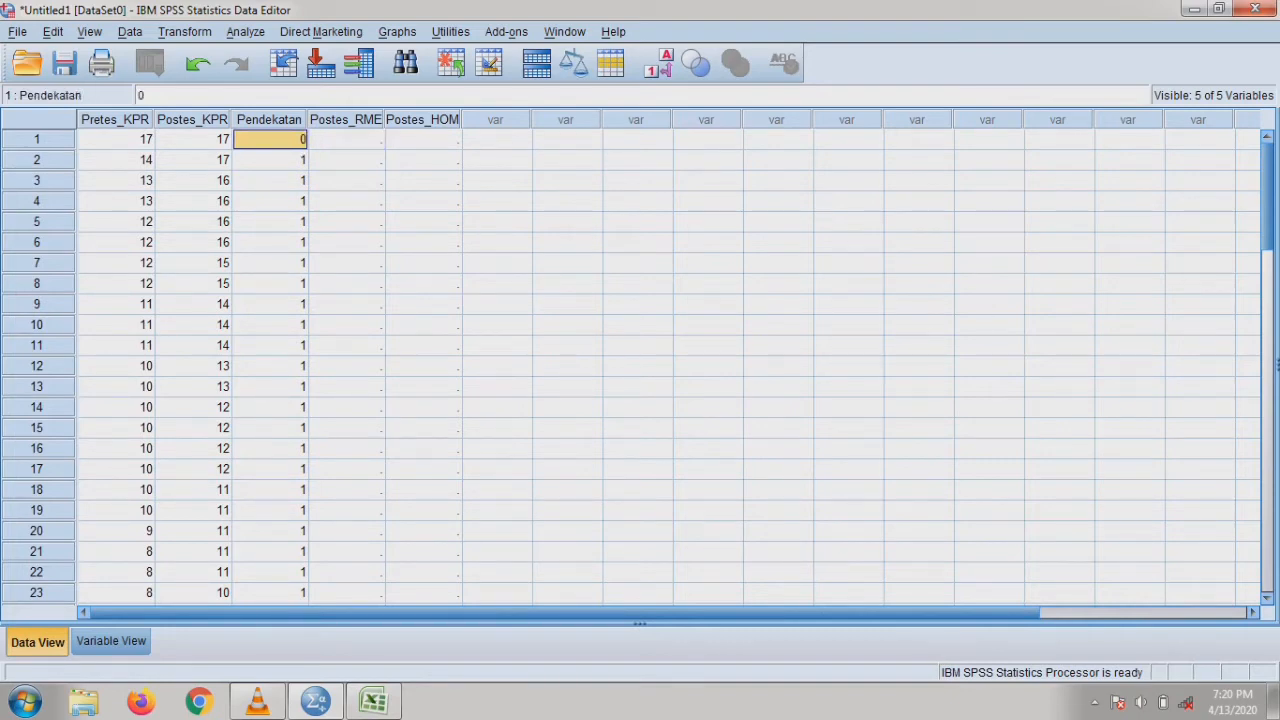
type("1")
left_click(347, 325)
left_click(347, 160)
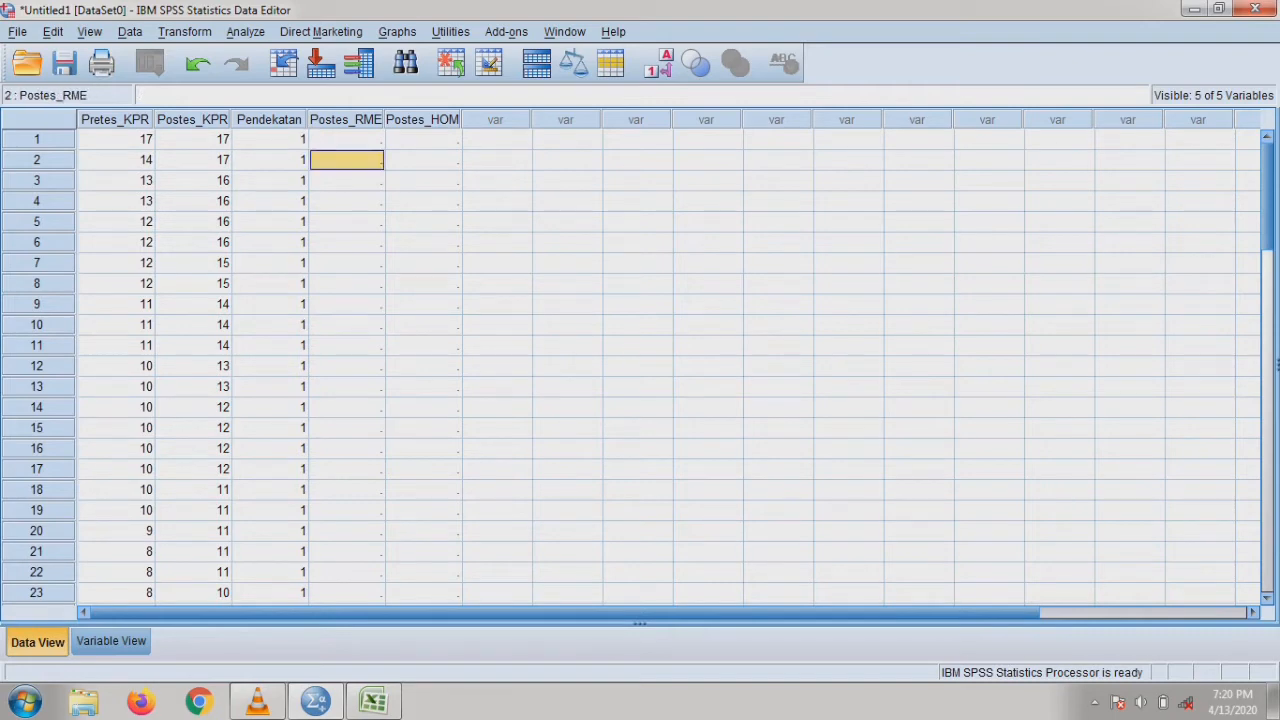
Copy the Postes_KPR scores of cases 1 to 28 into Postes_RME, starting at case 1.
left_click(192, 120)
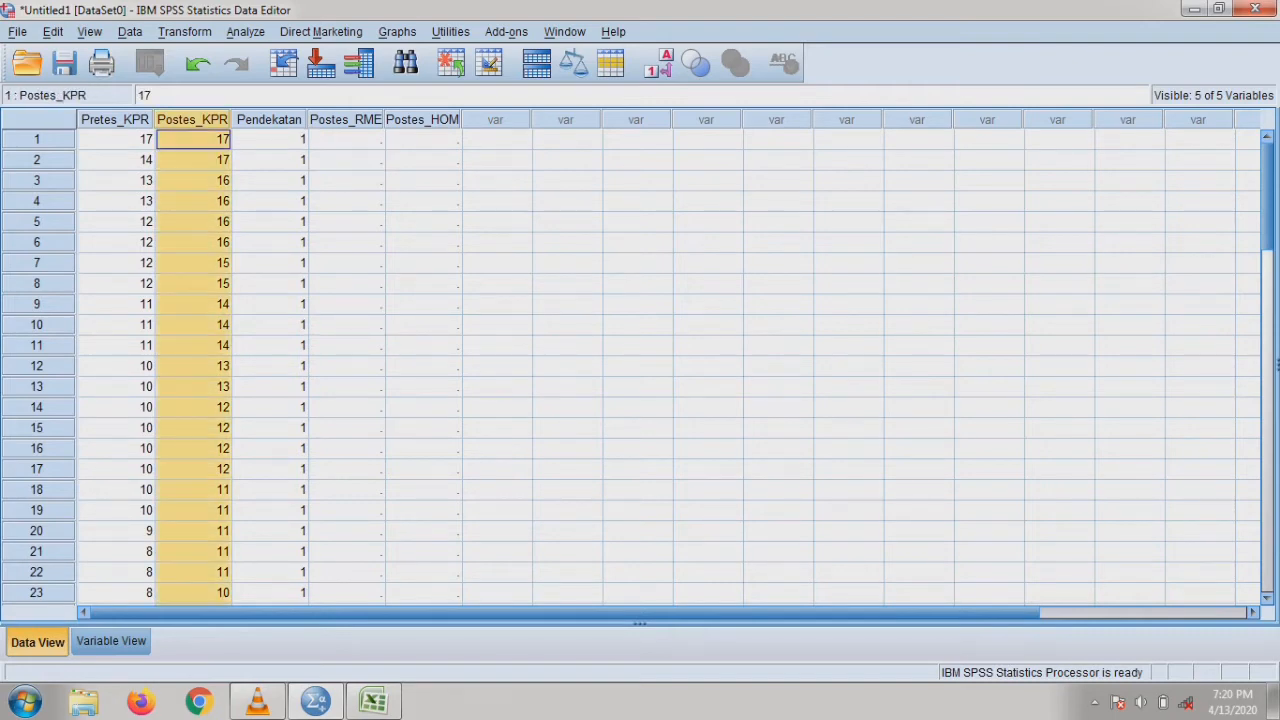
left_click(270, 140)
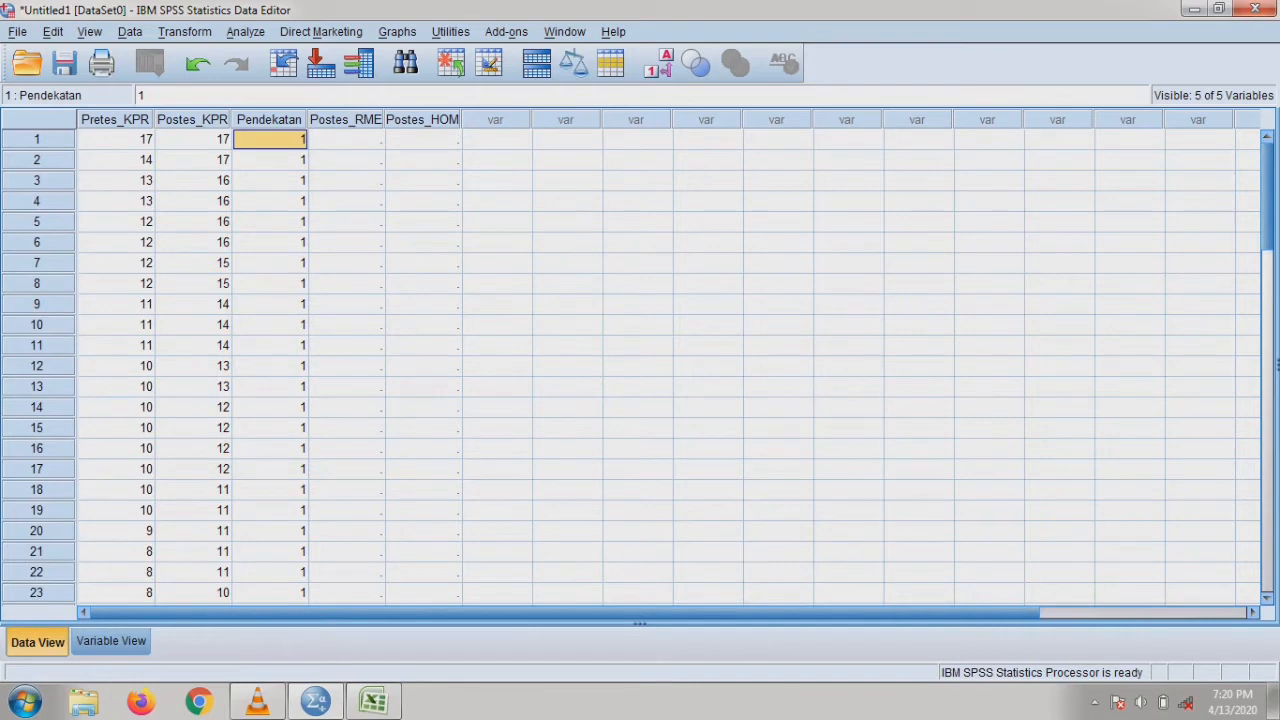
left_click(193, 140)
scroll(640, 365, "down", 4)
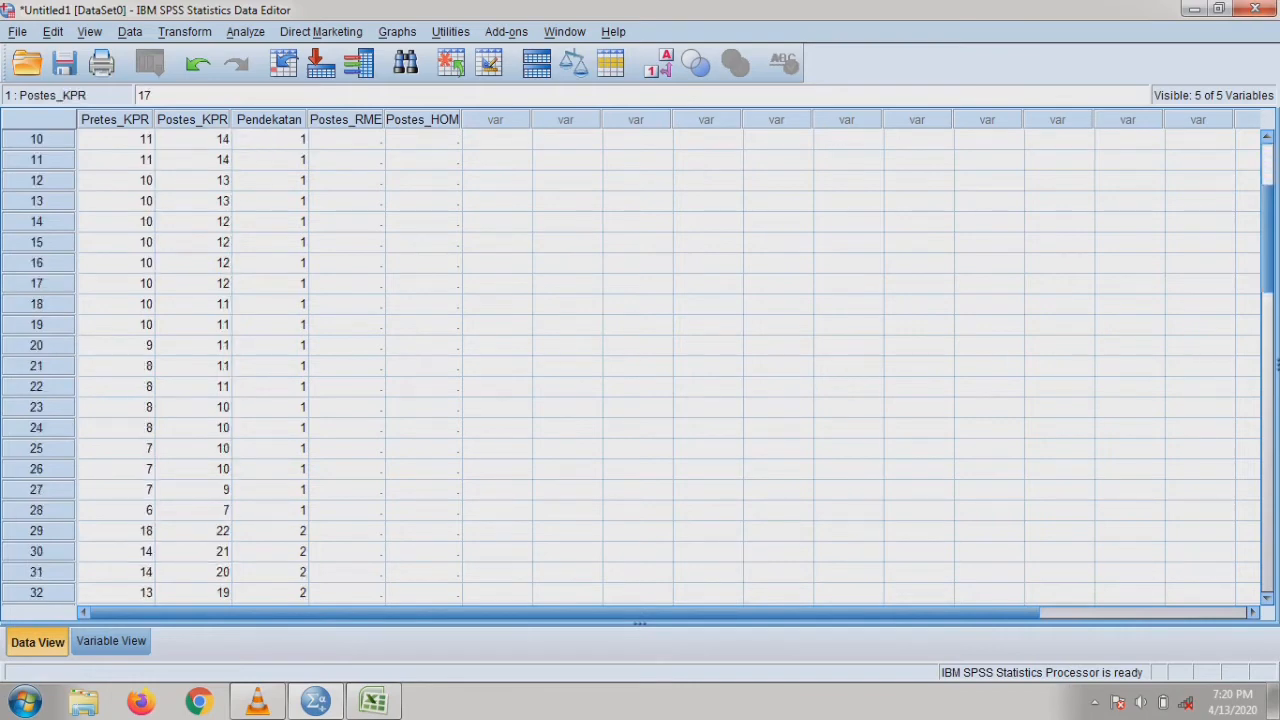
left_click(193, 448, "shift")
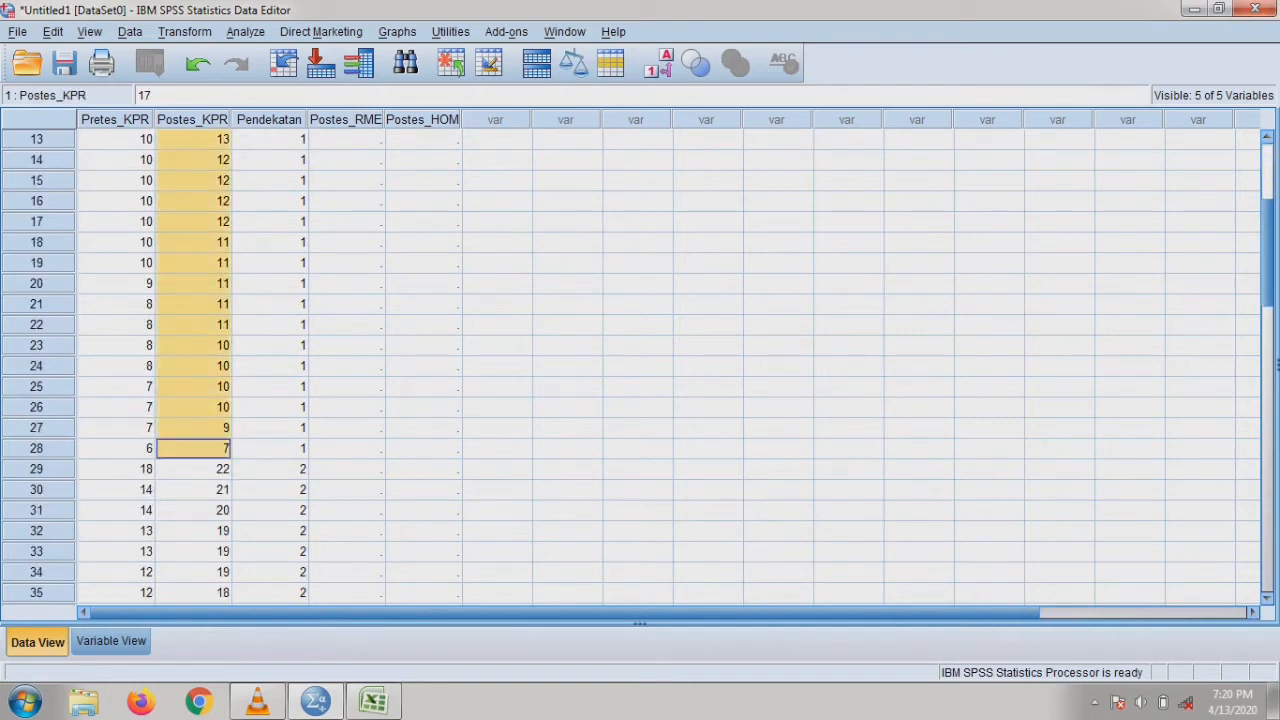
scroll(640, 365, "up", 4)
left_click(346, 140)
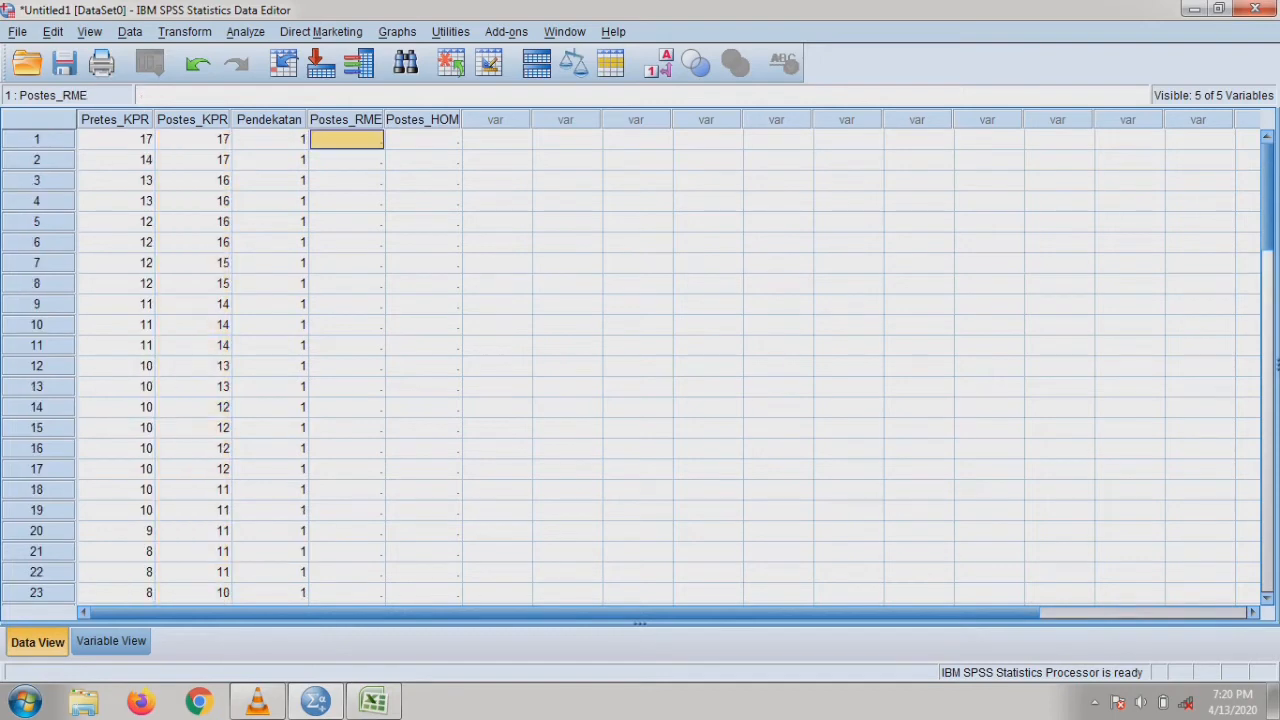
key("ctrl+v")
left_click(193, 263)
Copy the Postes_KPR scores of cases 29 to 56 into Postes_HOM starting at case 1, and check both columns' first values.
scroll(193, 263, "down", 8)
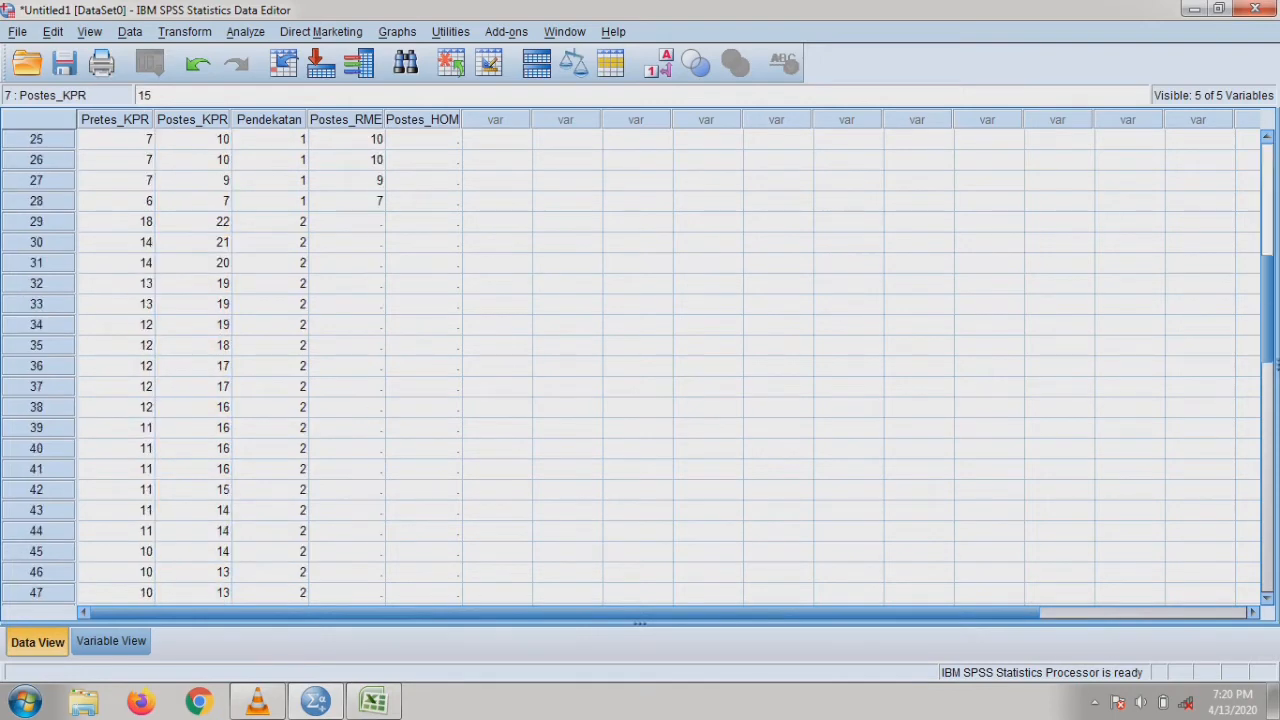
left_click(193, 221)
scroll(193, 221, "down", 4)
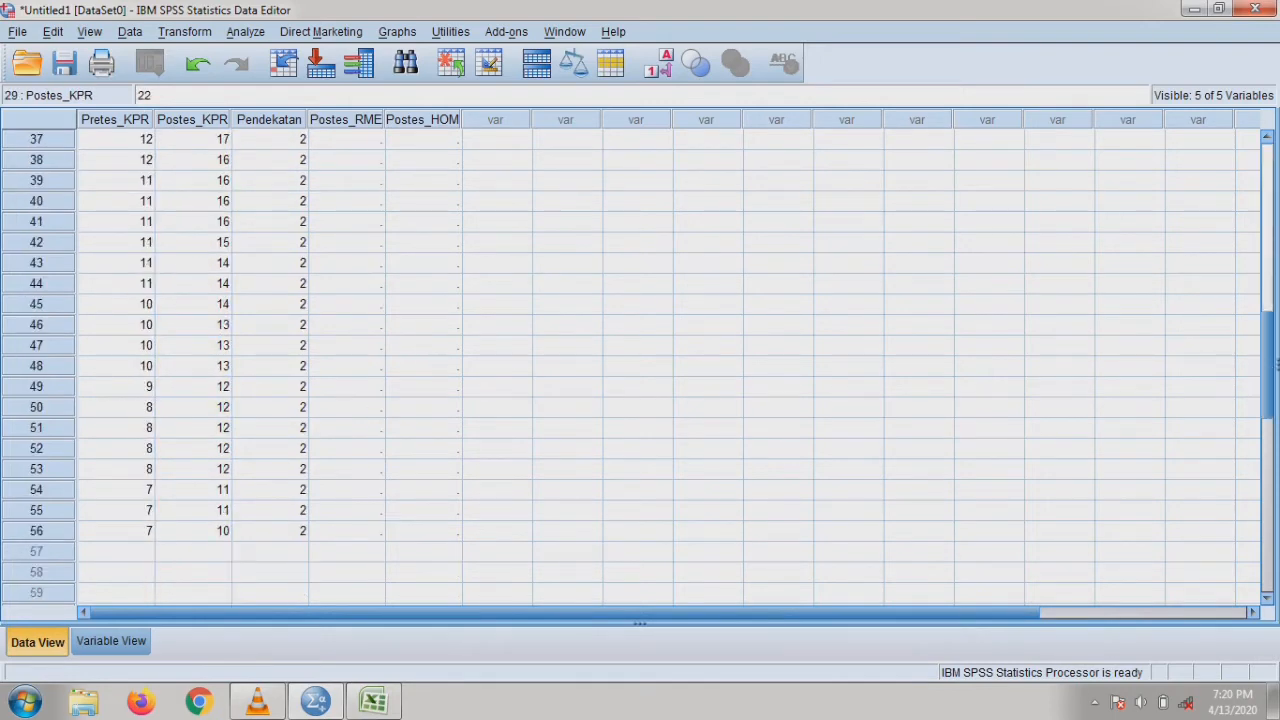
left_click(193, 531, "shift")
scroll(193, 531, "up", 12)
left_click(423, 140)
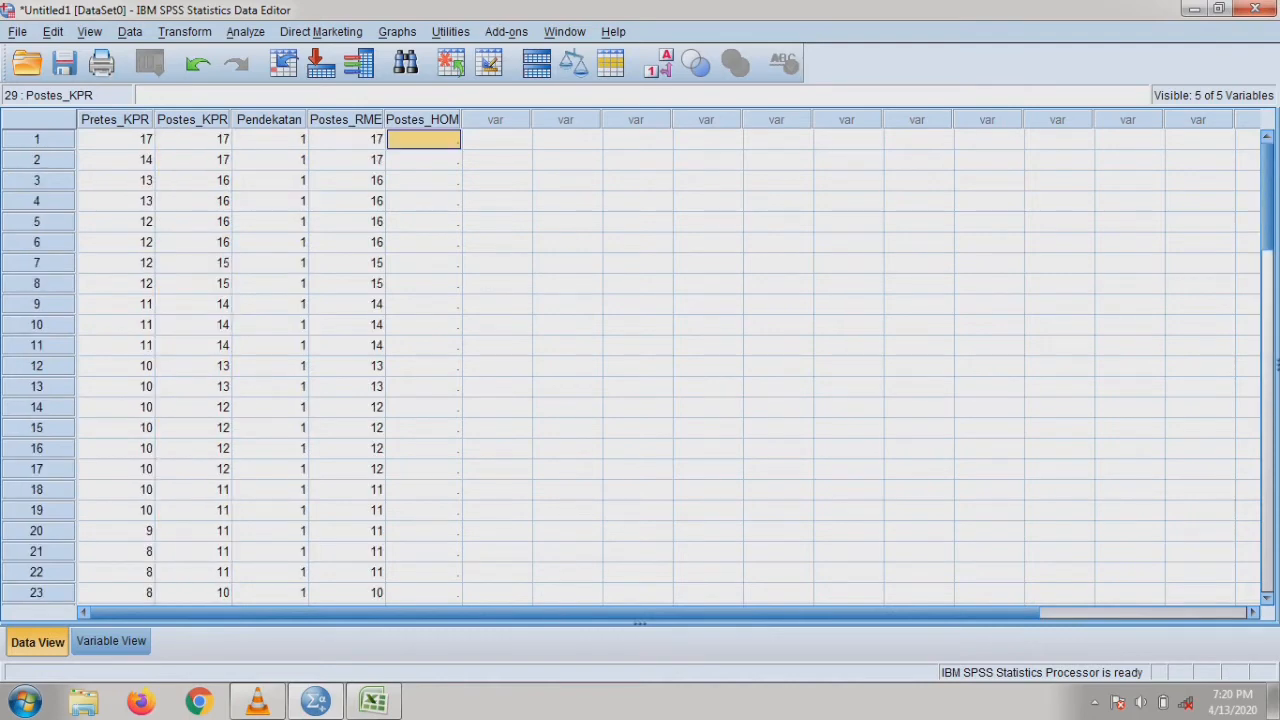
key("ctrl+v")
left_click(424, 263)
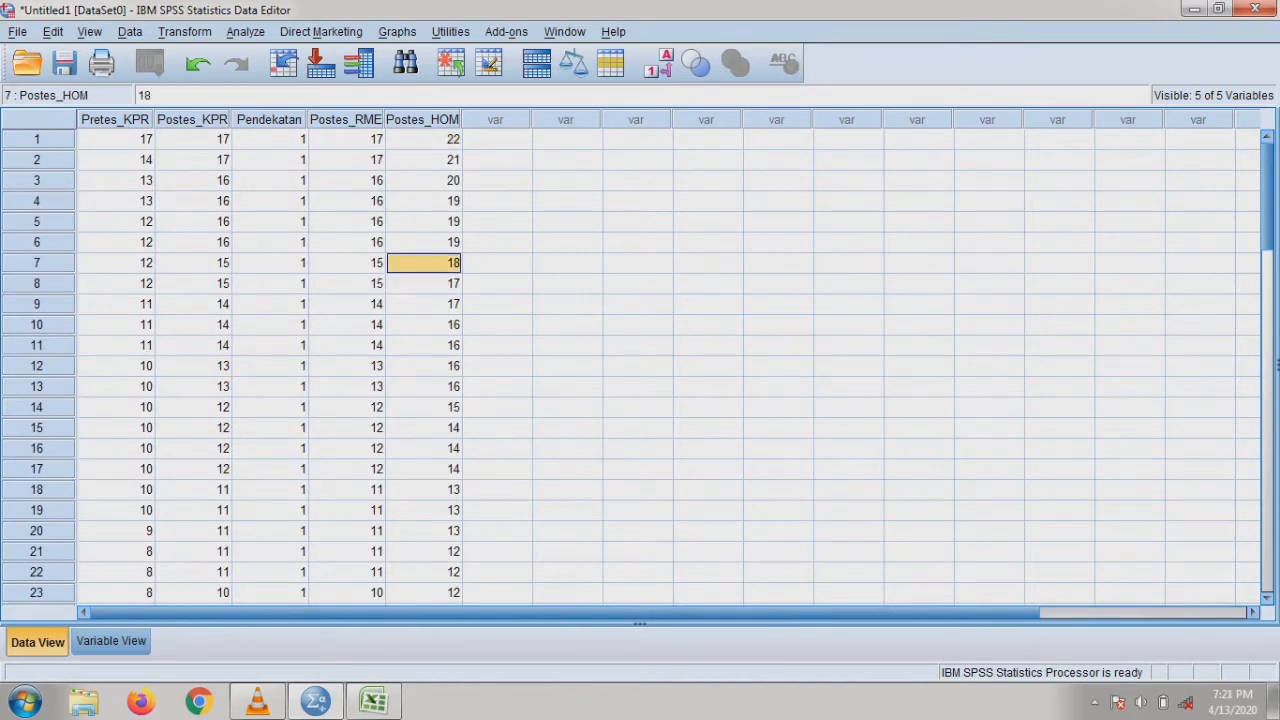
left_click(347, 140)
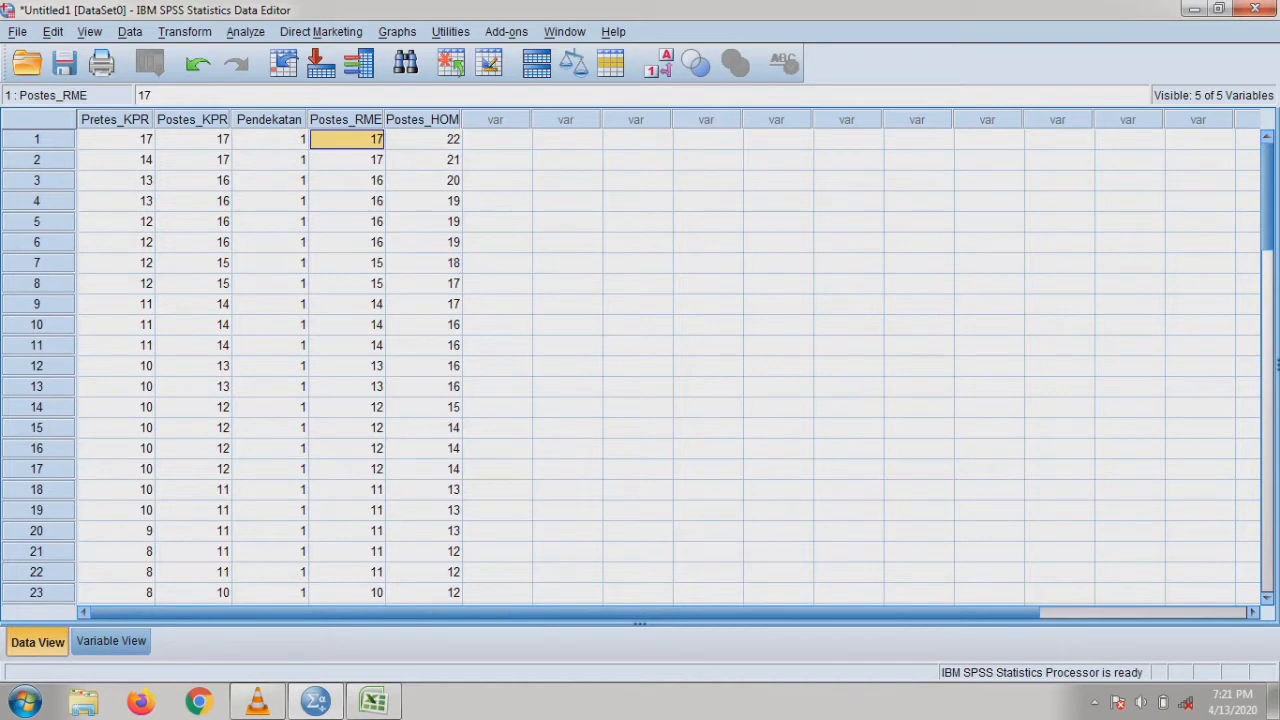
left_click(424, 140)
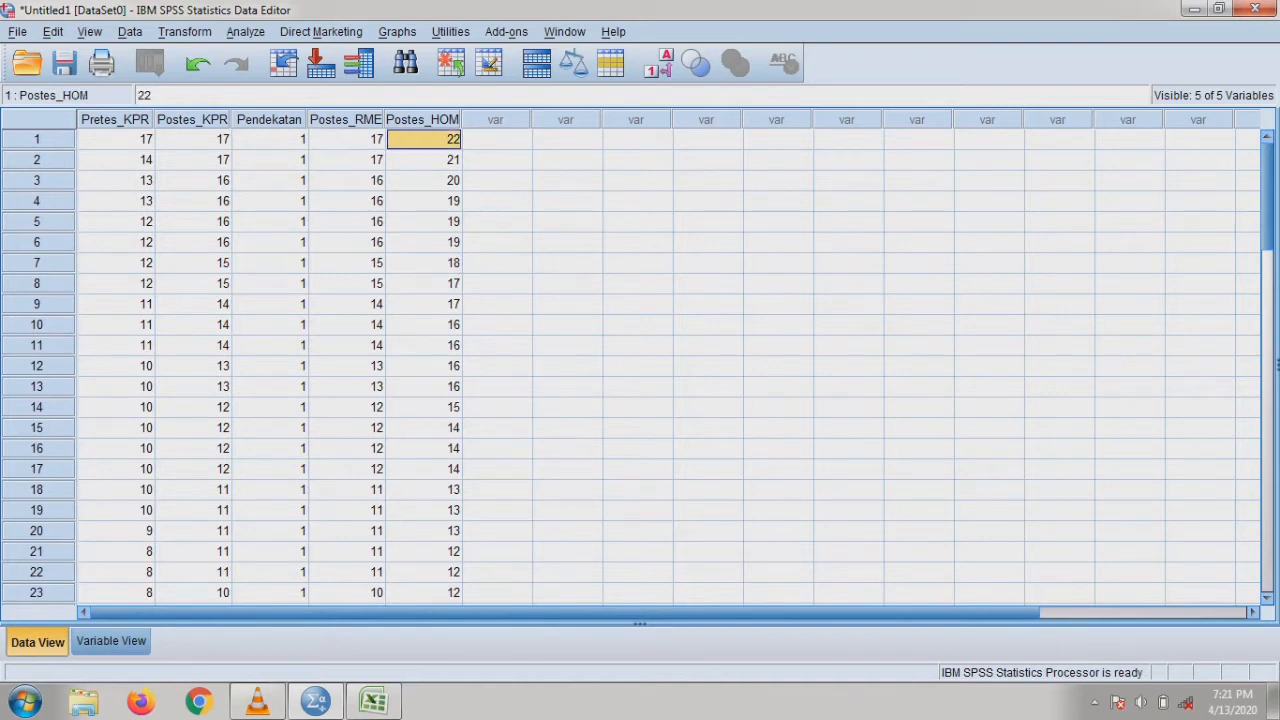
Check the first Postes_HOM scores and look up the V-A and V-B approach labels in the Excel pretes-postes sheet.
left_click(424, 181)
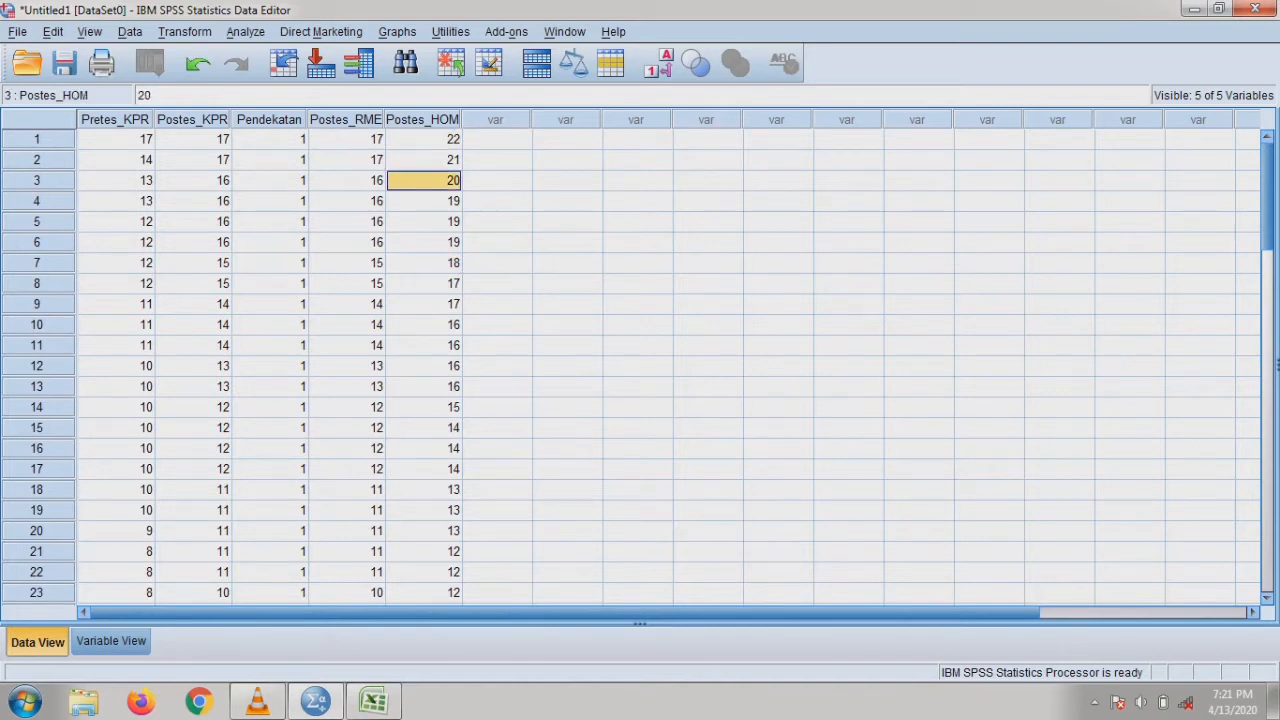
left_click(424, 140)
left_click(373, 701)
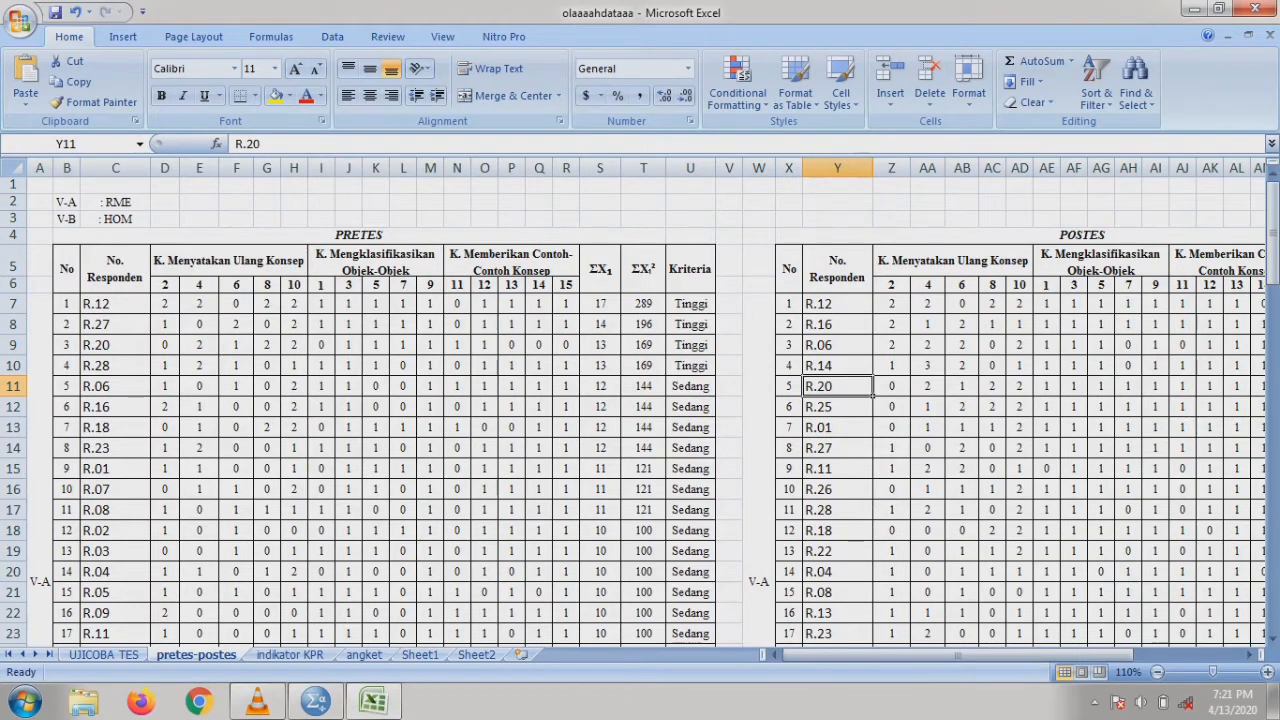
left_click(457, 489)
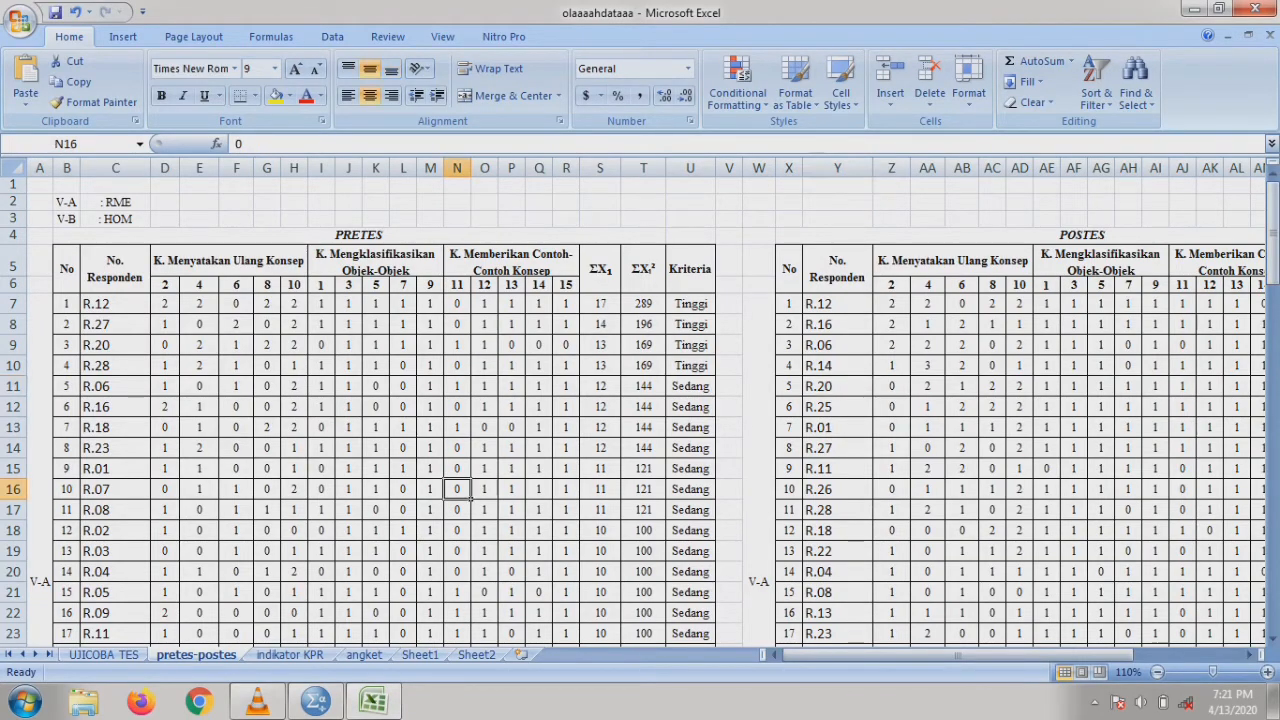
scroll(457, 489, "down", 4)
scroll(457, 489, "up", 4)
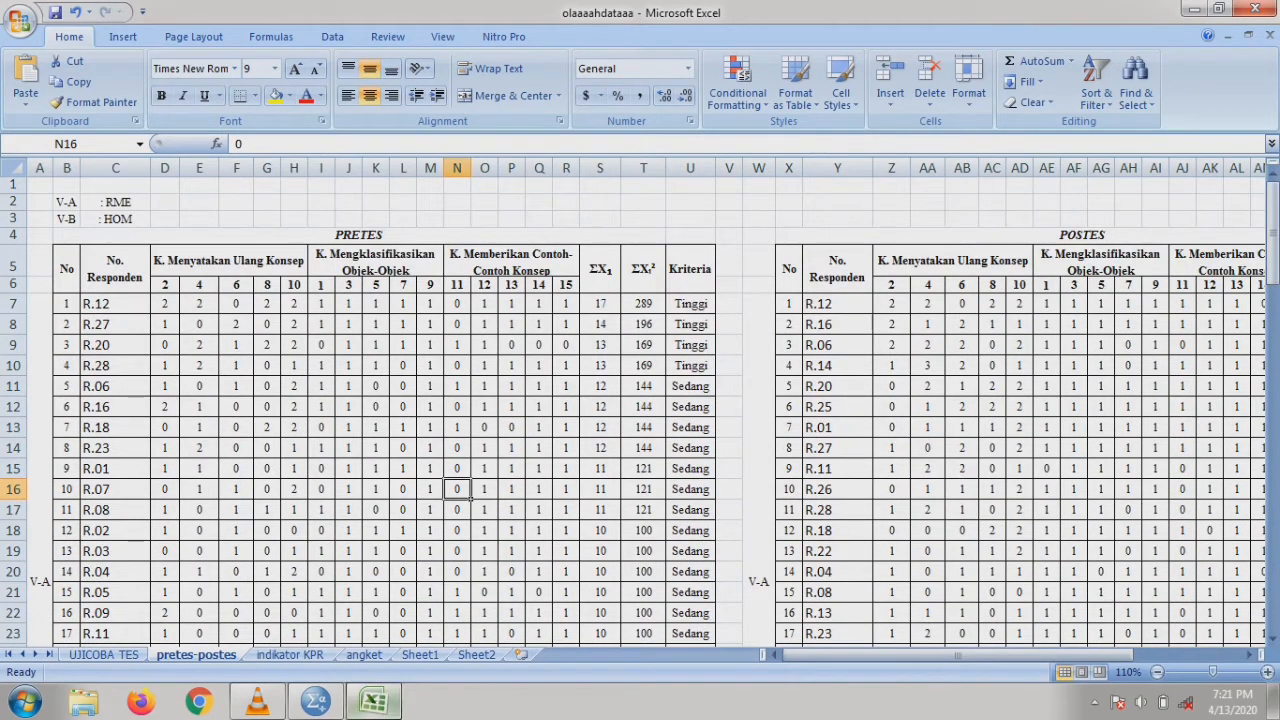
Switch back to SPSS, compare the case 1 scores of Postes_RME and Postes_HOM, and dismiss the data save without saving.
left_click(316, 701)
left_click(347, 140)
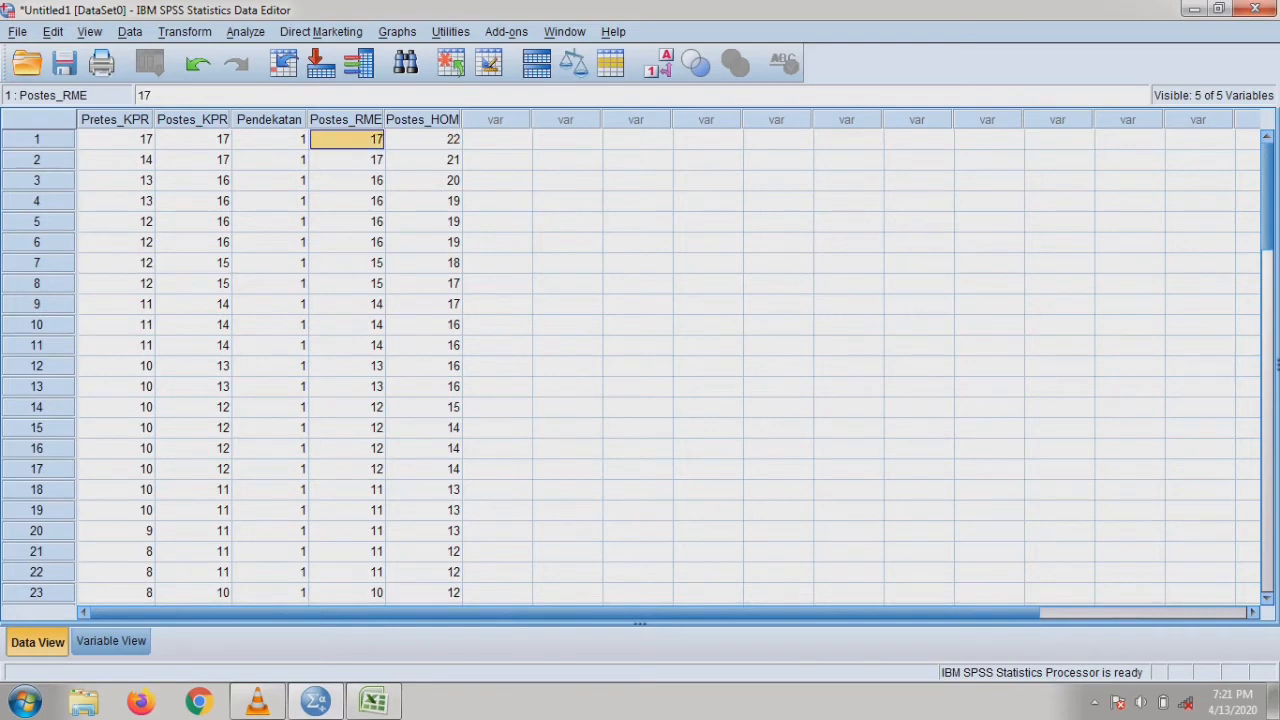
left_click(424, 140)
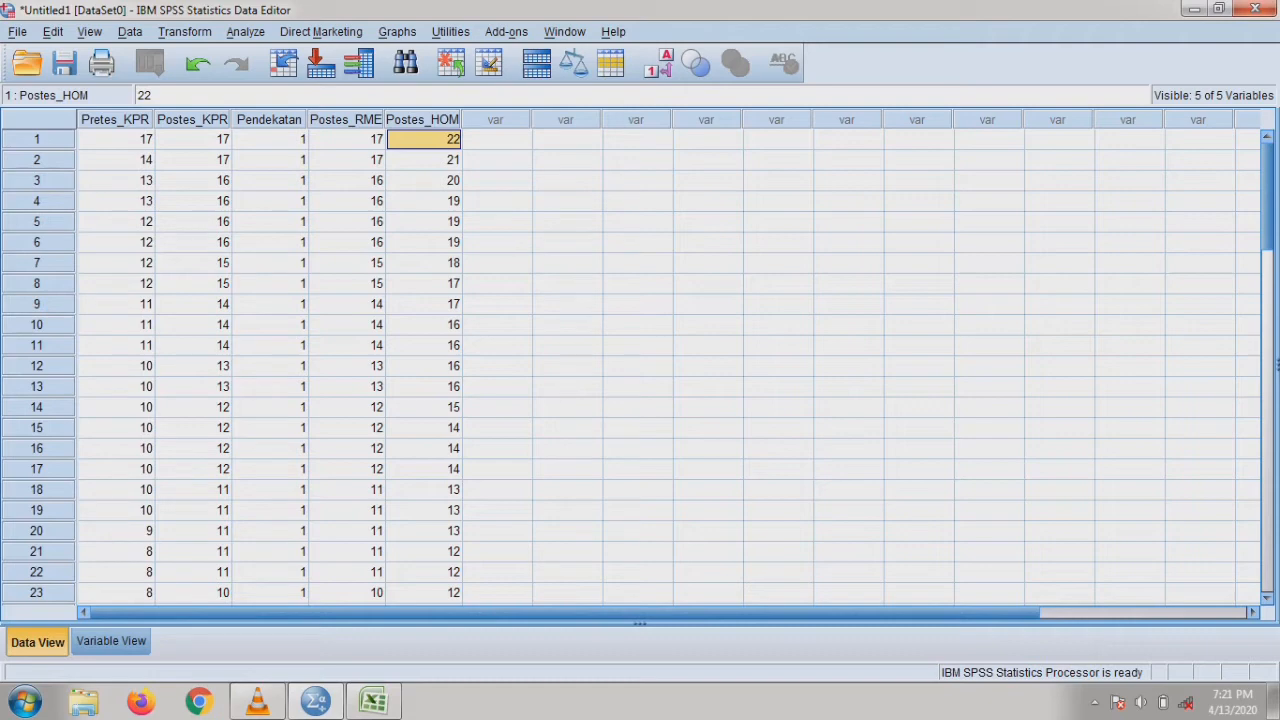
left_click(347, 140)
left_click(424, 140)
key("ctrl+s")
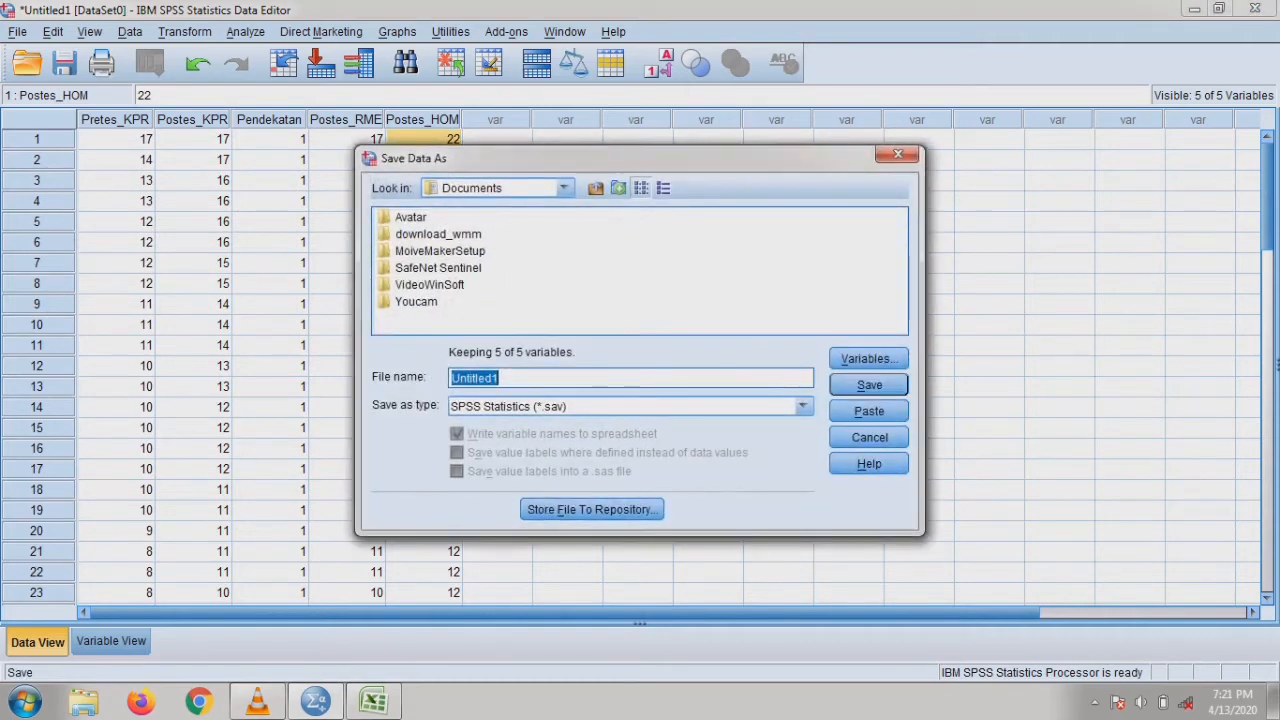
left_click(899, 155)
Inspect the Postes_RME and Postes_HOM columns and view the variable definitions, including Pendekatan.
left_click(347, 160)
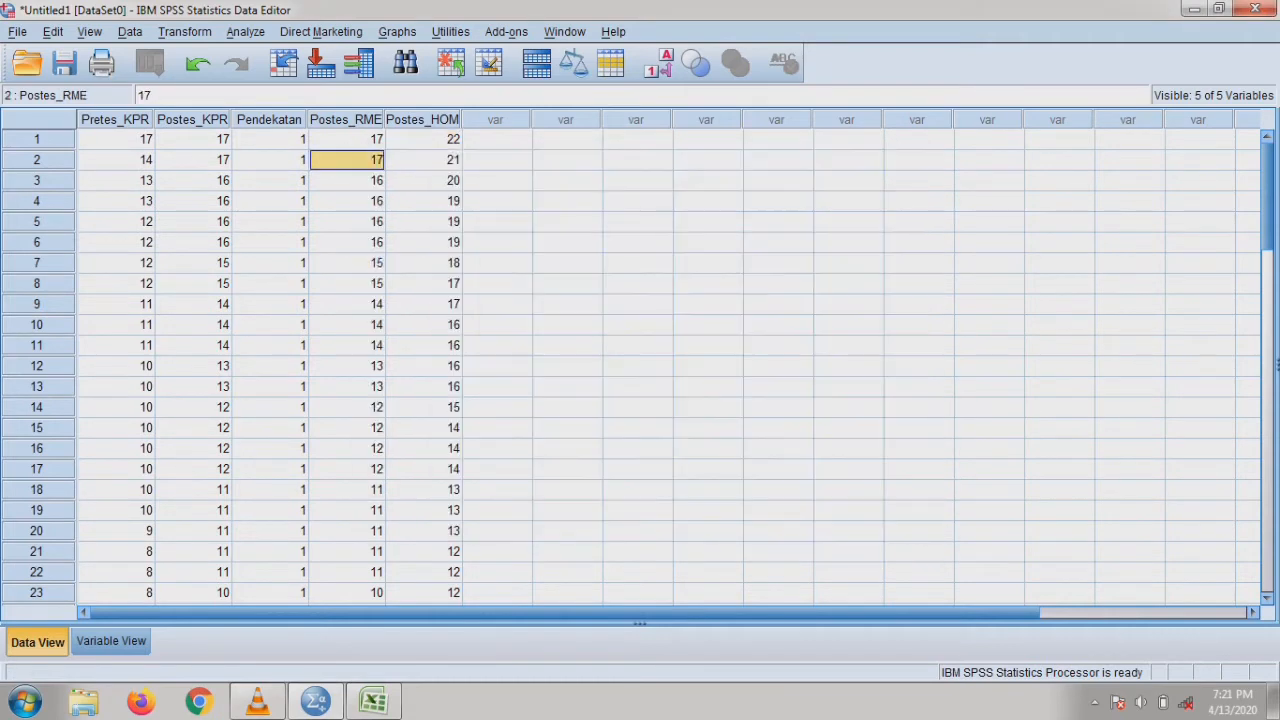
left_click(346, 120)
left_click(423, 120)
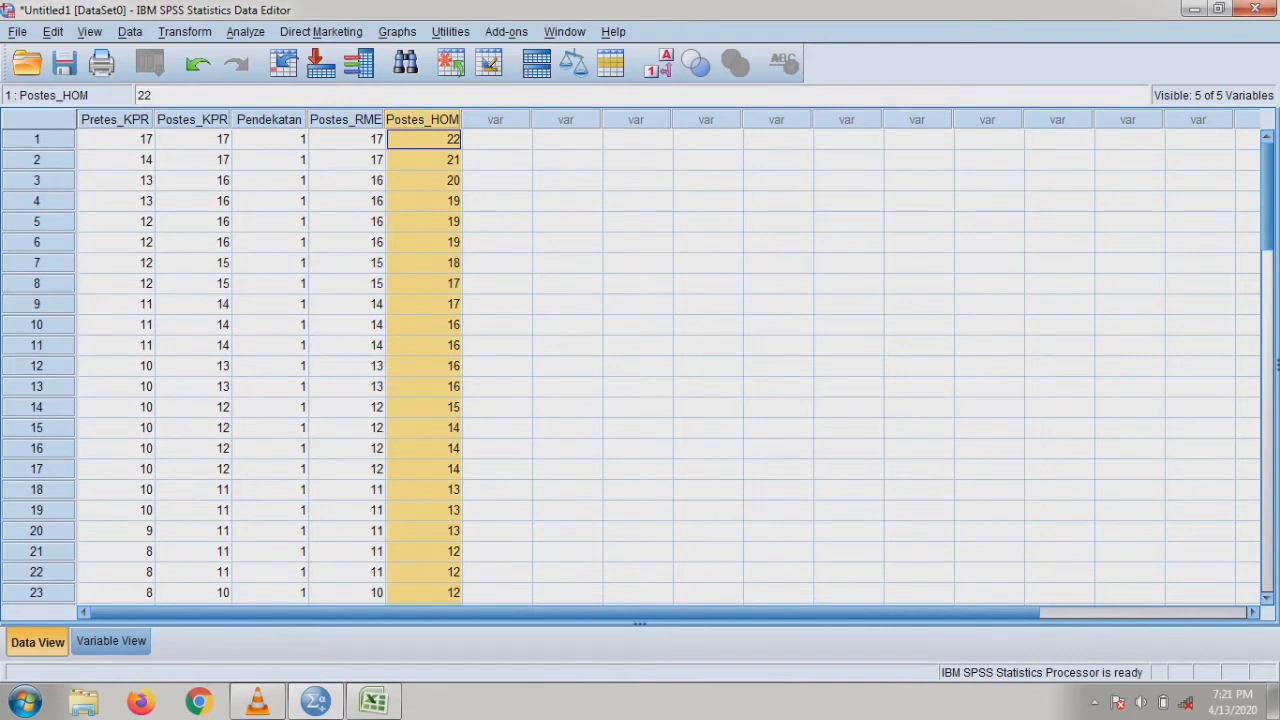
left_click(111, 641)
left_click(113, 156)
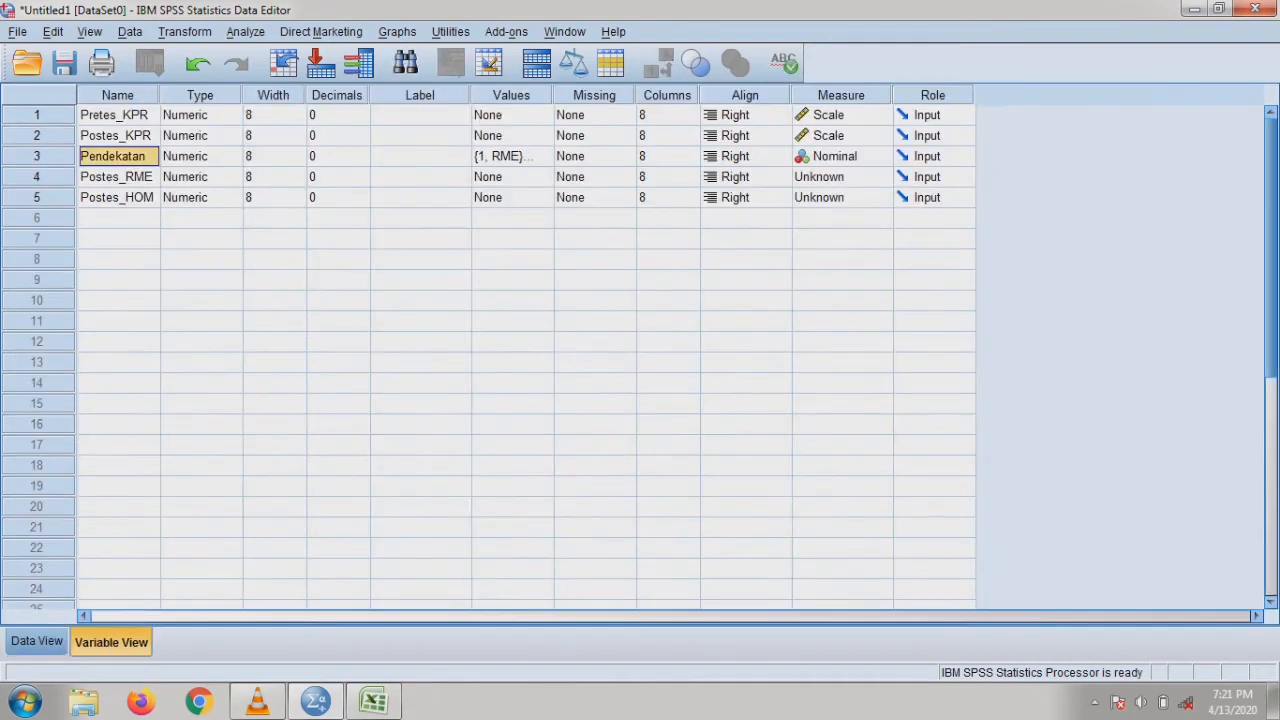
Return to the data values and review the Postes_RME scores from case 1 to the end of the column.
left_click(37, 641)
left_click(347, 160)
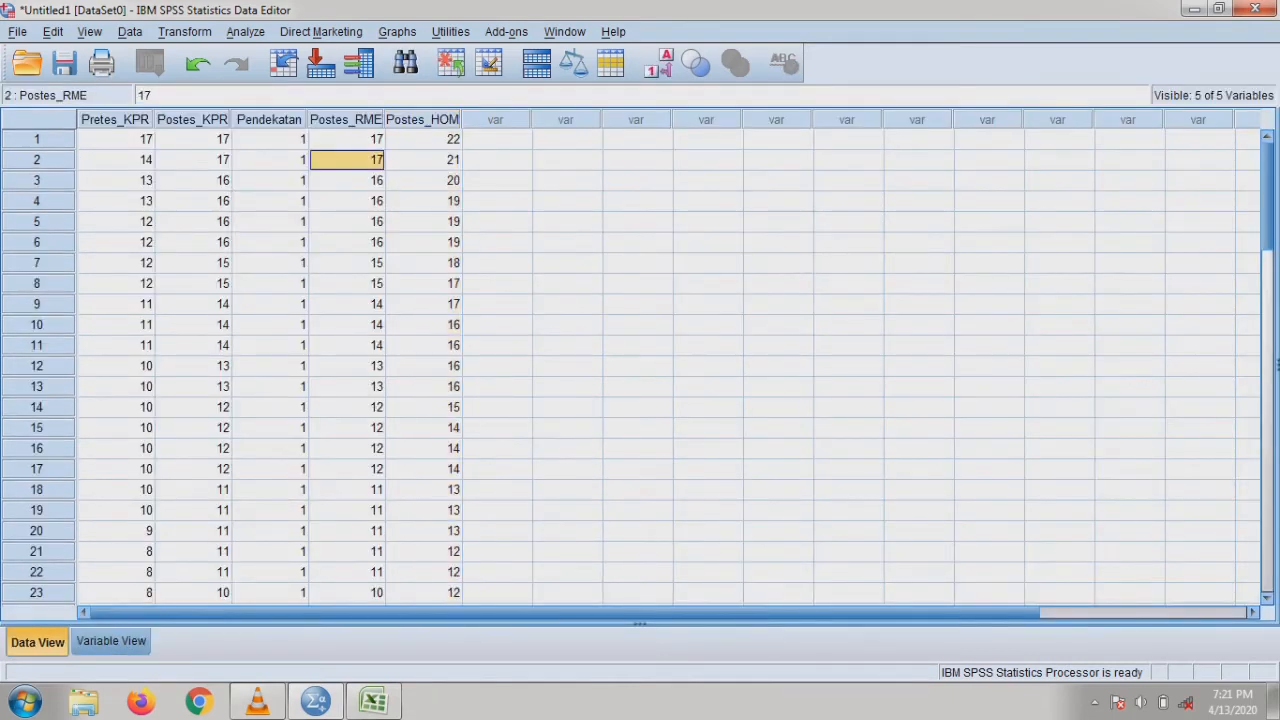
left_click(347, 140)
scroll(347, 140, "down", 5)
scroll(347, 140, "up", 5)
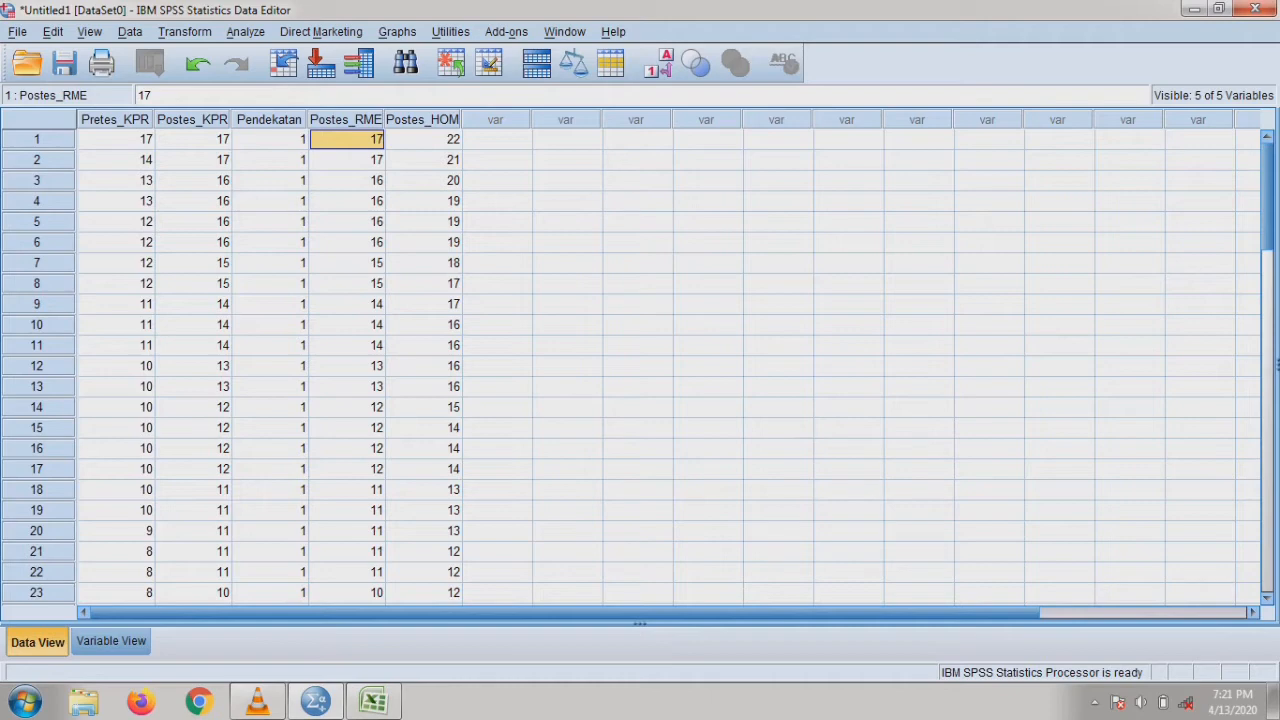
scroll(660, 365, "down", 2)
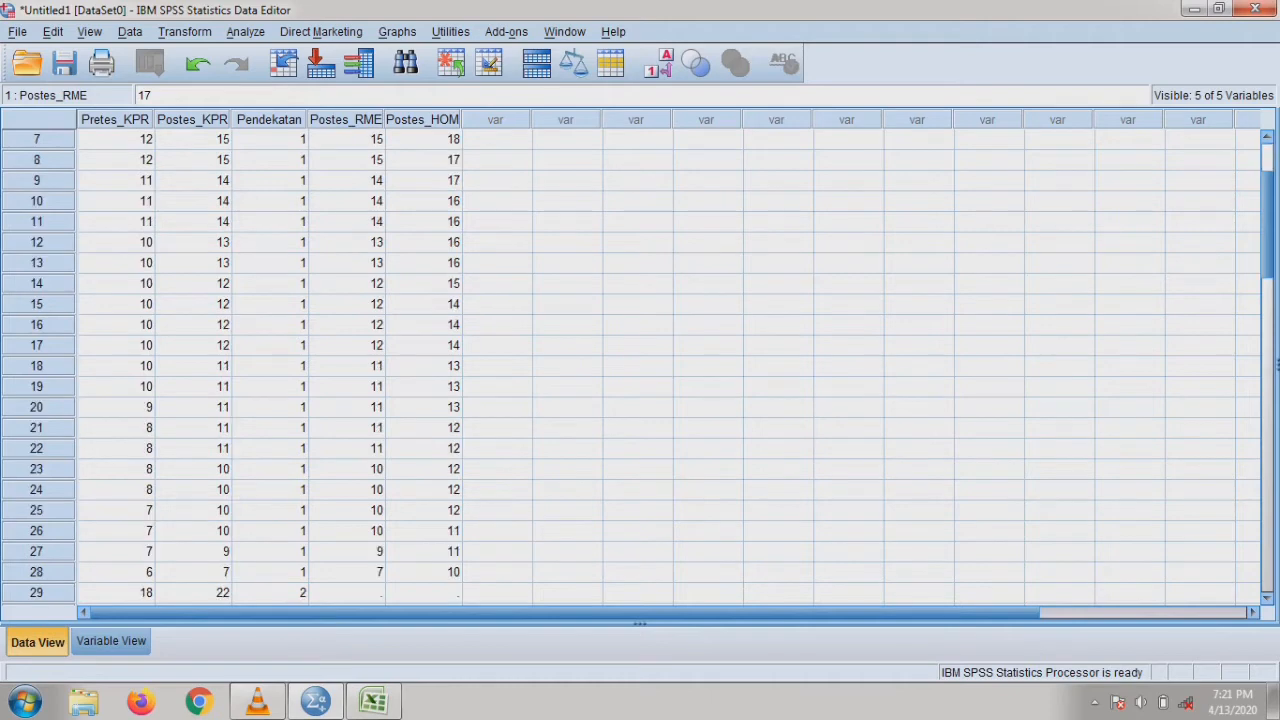
scroll(660, 365, "up", 2)
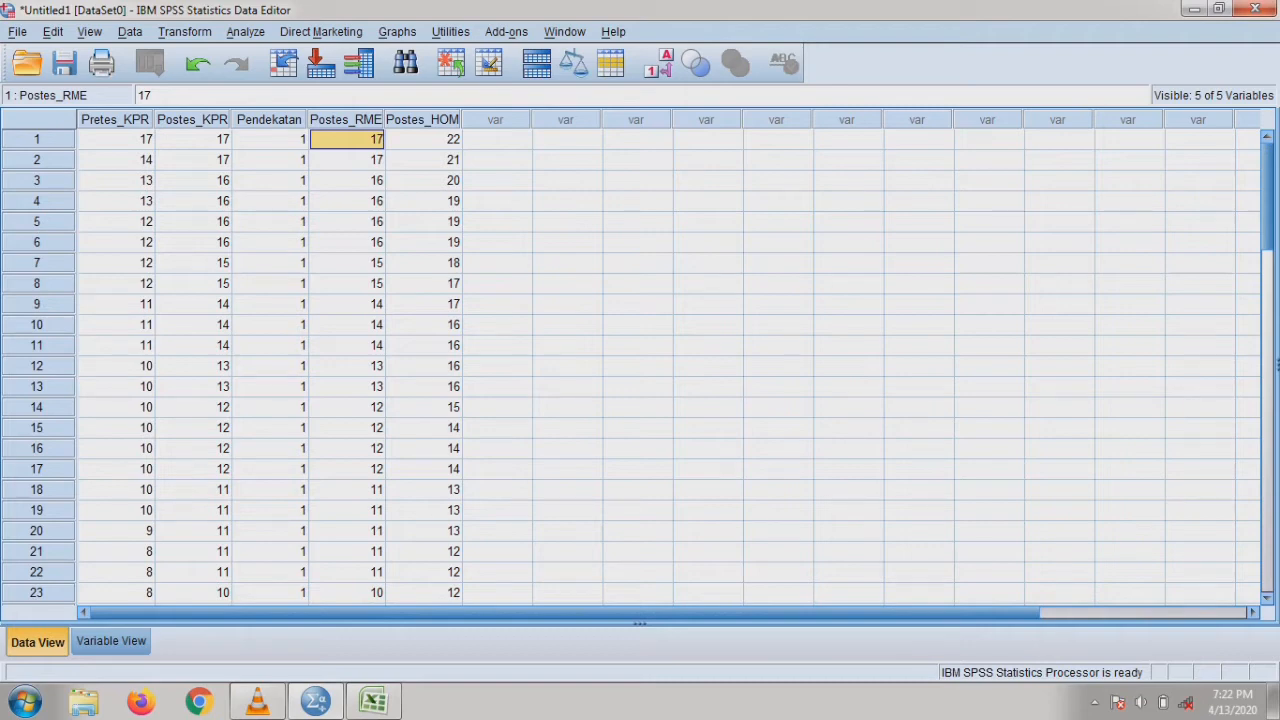
Compare the Postes_HOM and Postes_RME scores from case 1 through case 28.
left_click(424, 366)
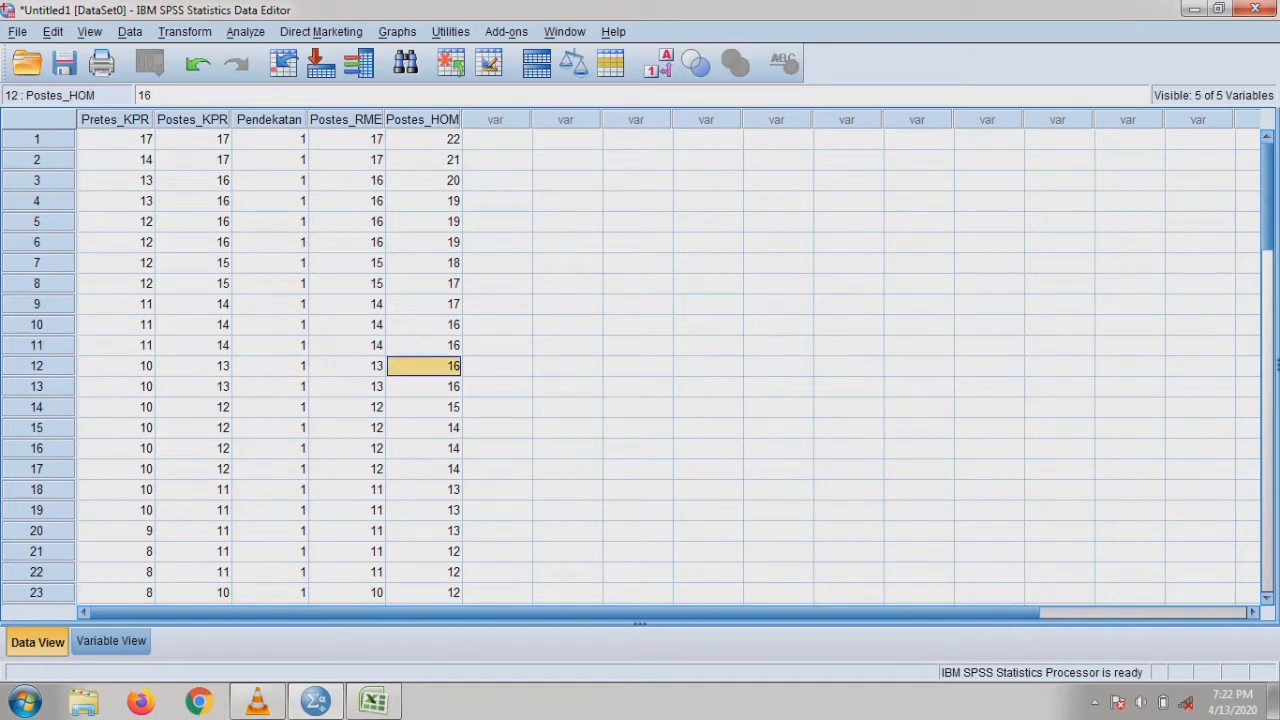
scroll(640, 365, "down", 4)
left_click(424, 448)
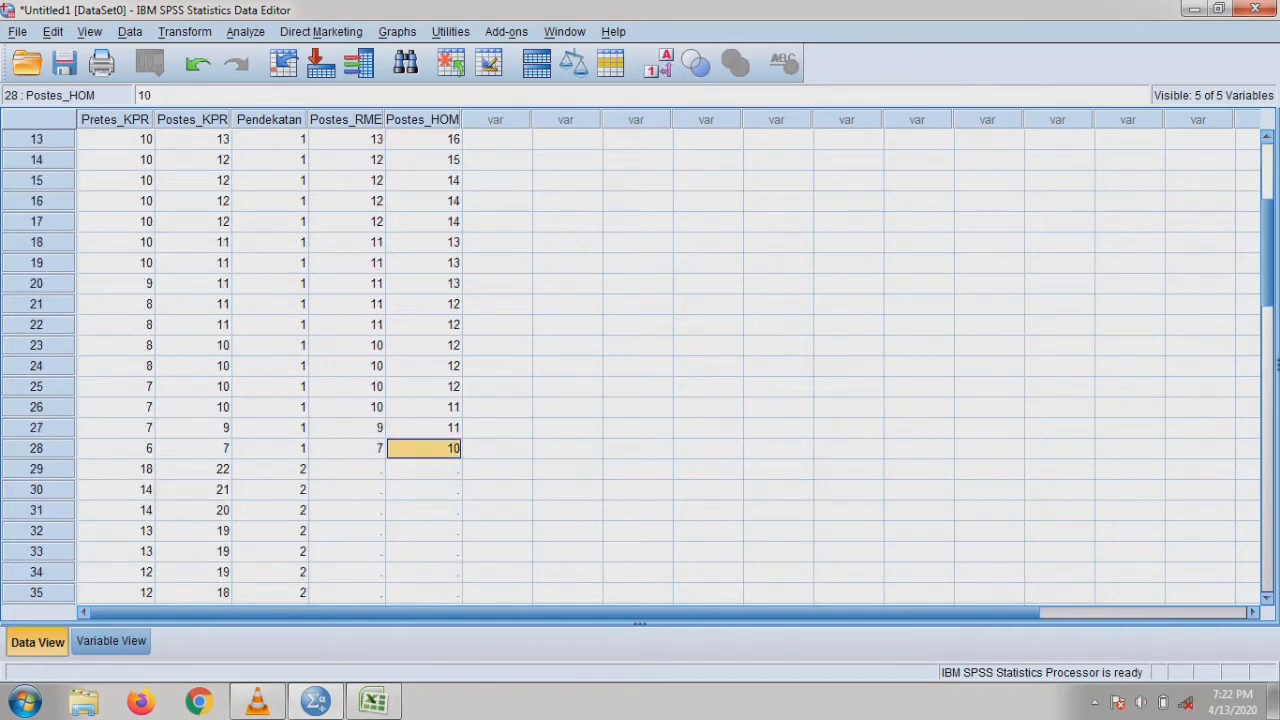
scroll(640, 365, "up", 4)
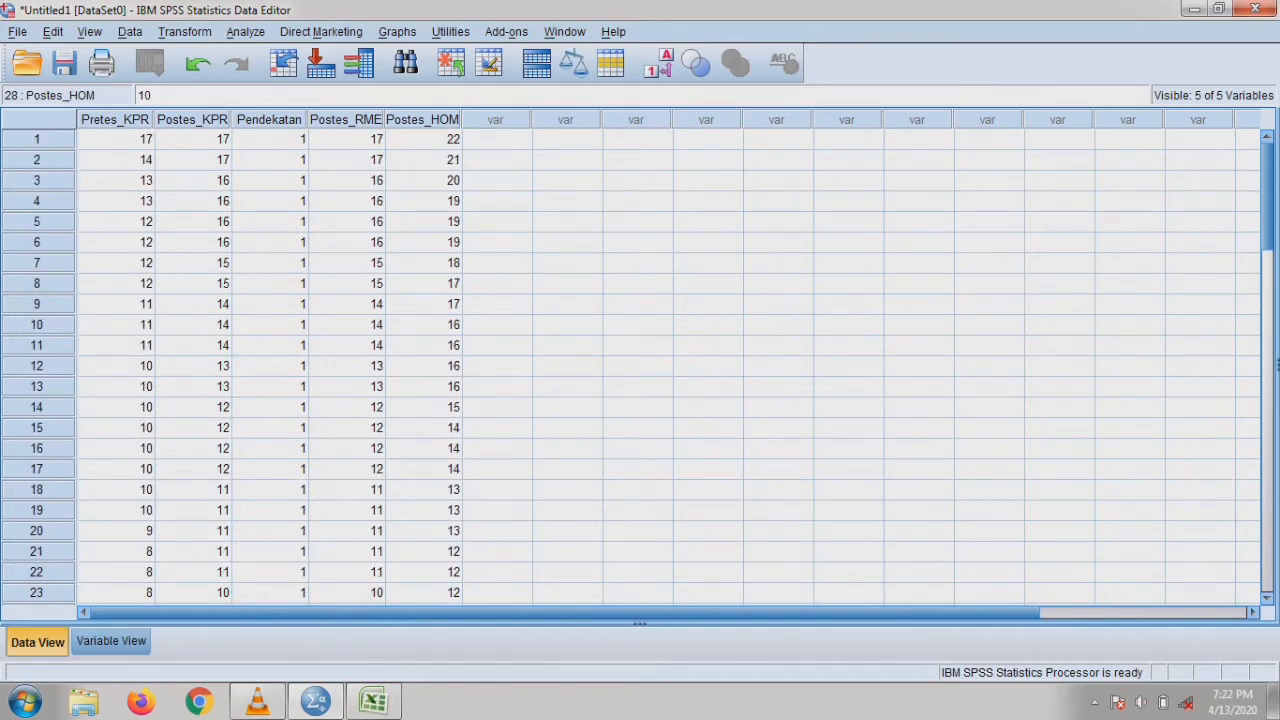
left_click(347, 139)
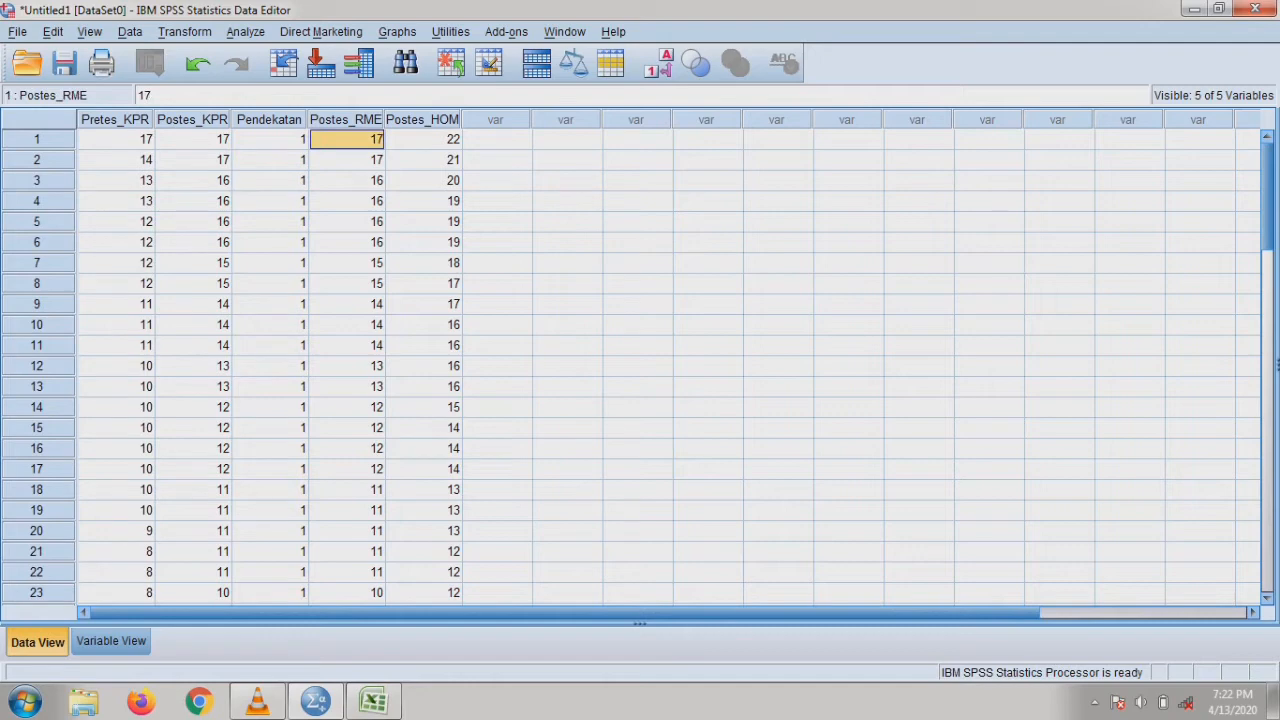
left_click(424, 593)
scroll(424, 593, "down", 2)
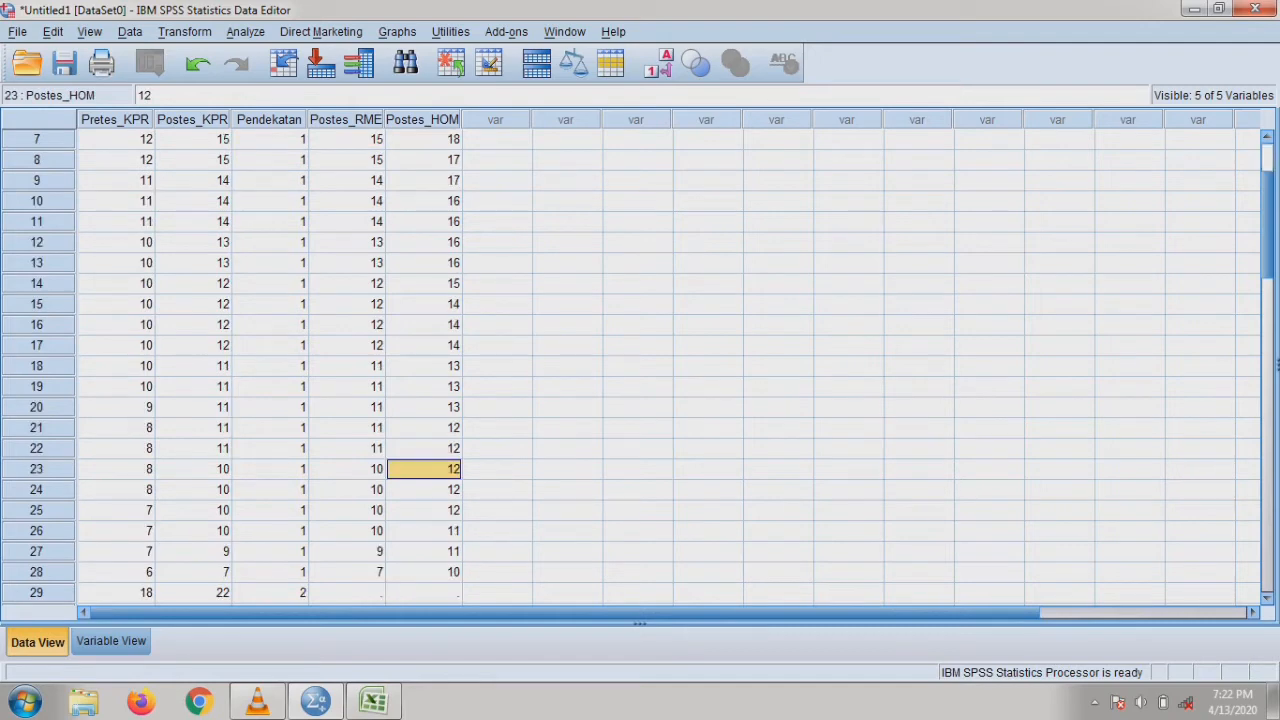
left_click(347, 345)
scroll(347, 345, "up", 2)
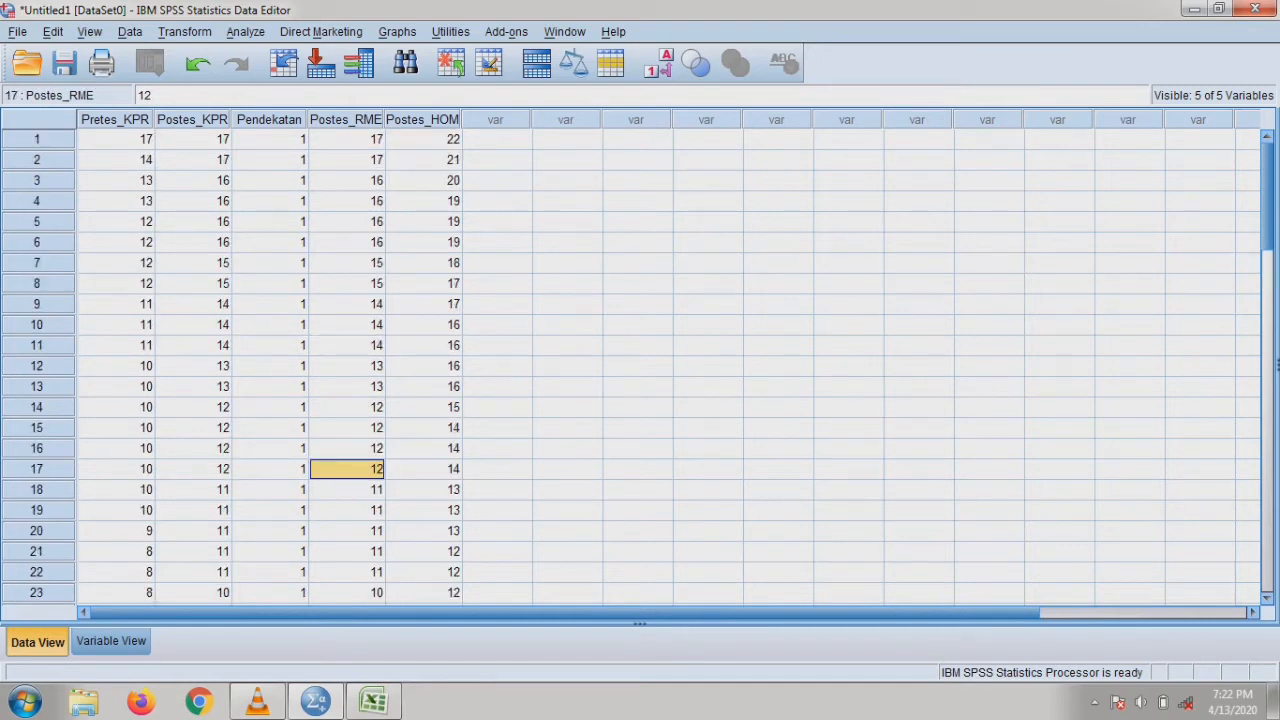
left_click(347, 160)
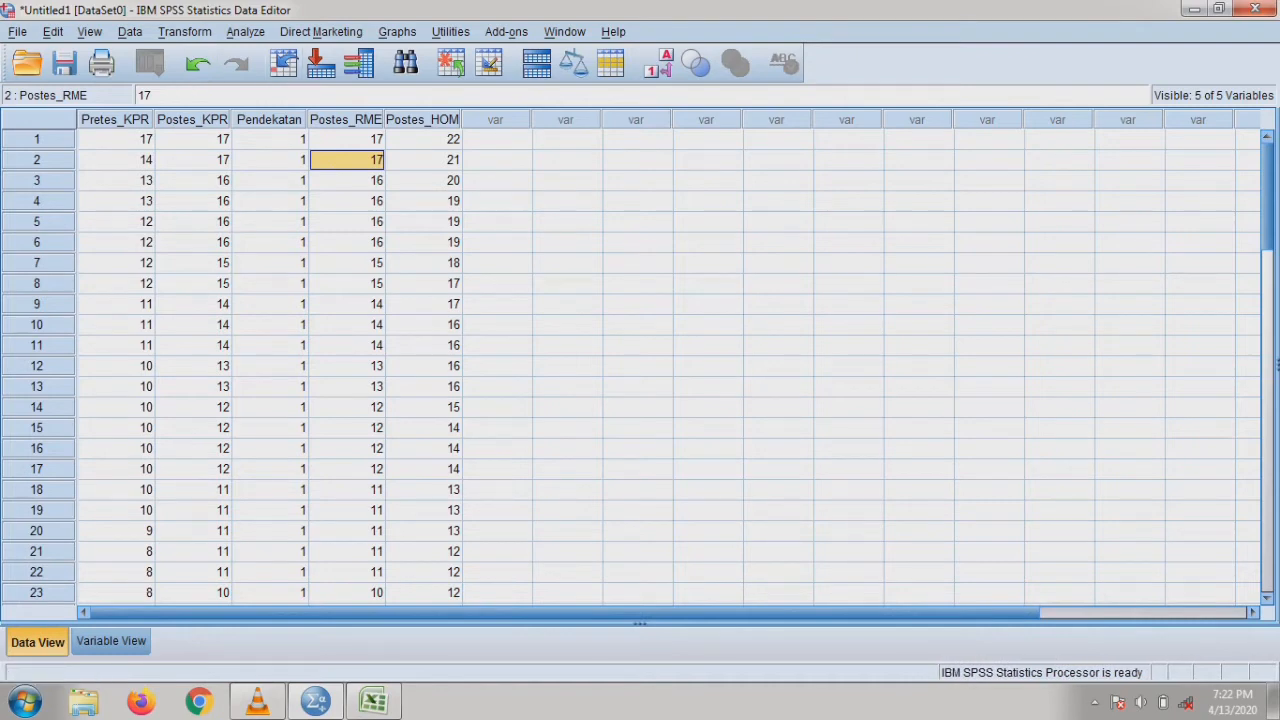
left_click(17, 32)
left_click(53, 32)
left_click(130, 32)
mouse_move(245, 32)
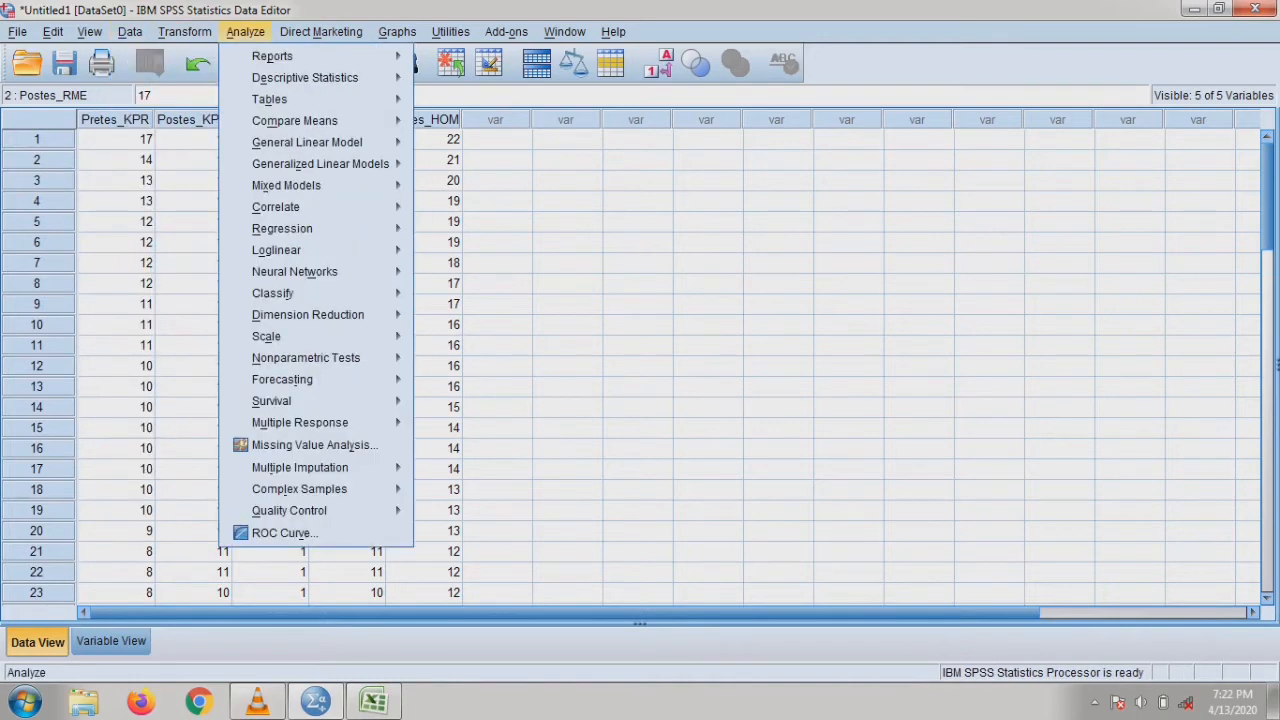
mouse_move(321, 32)
mouse_move(397, 32)
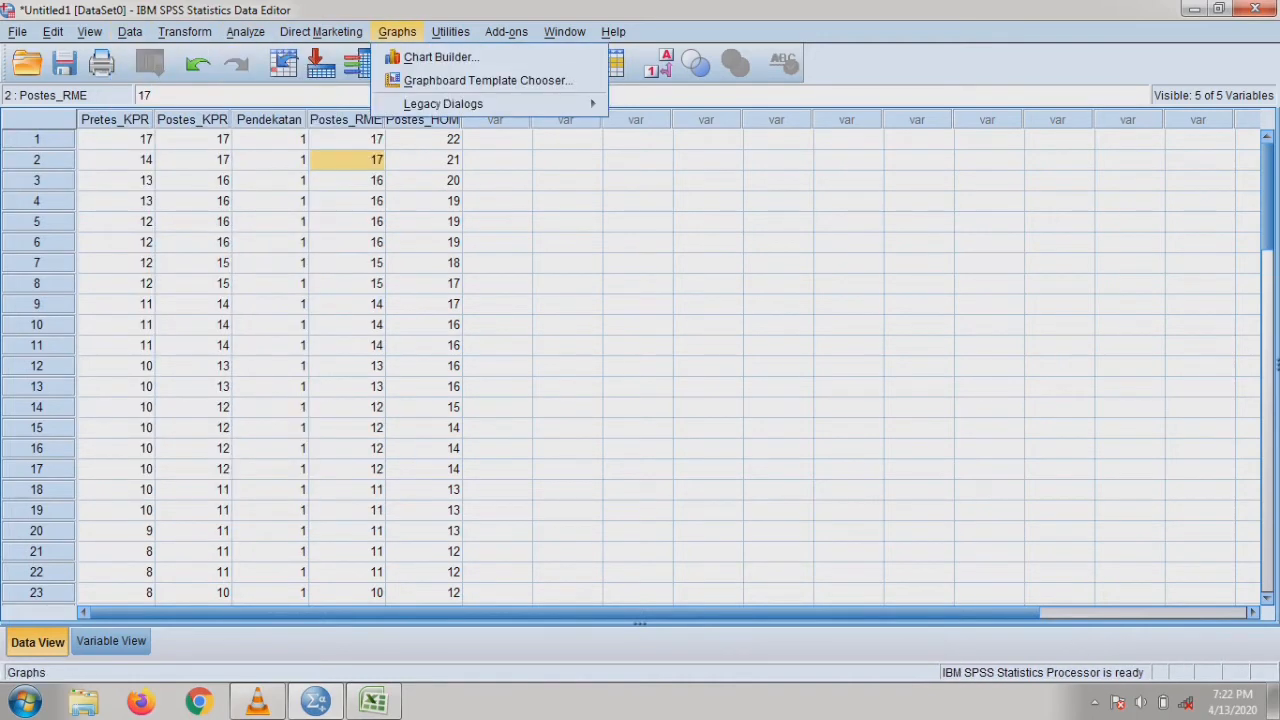
mouse_move(613, 32)
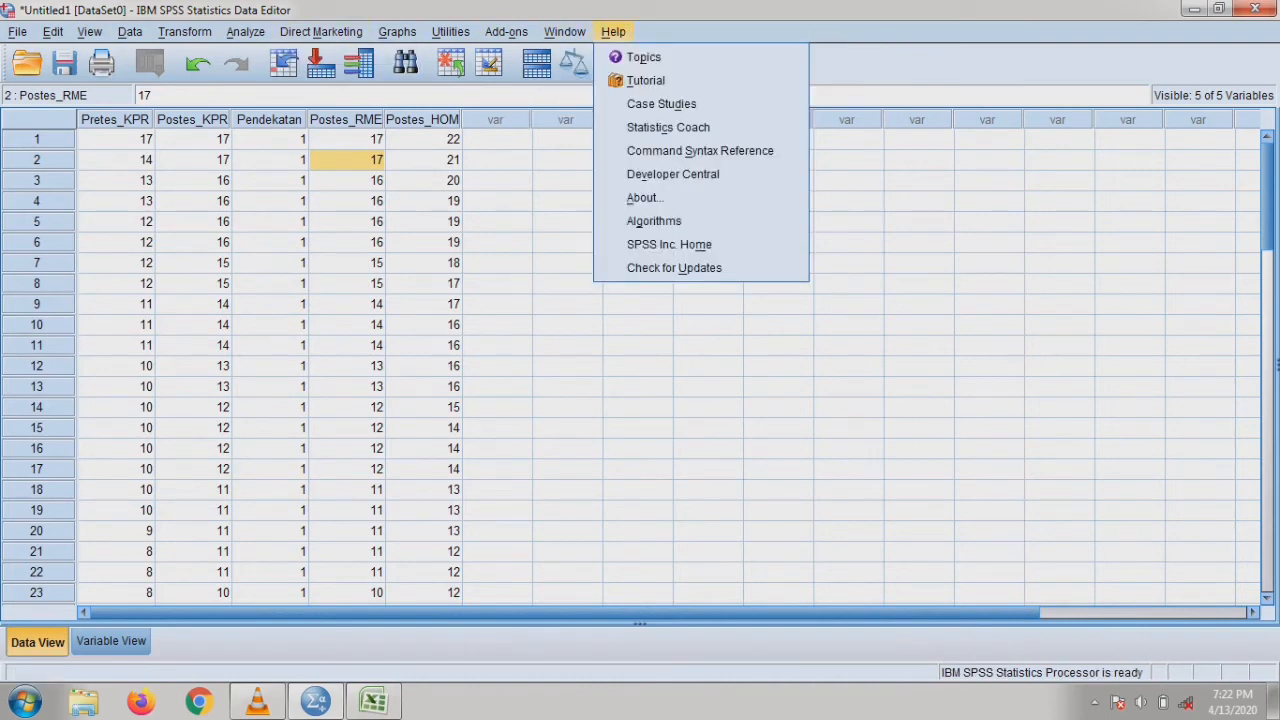
left_click(613, 32)
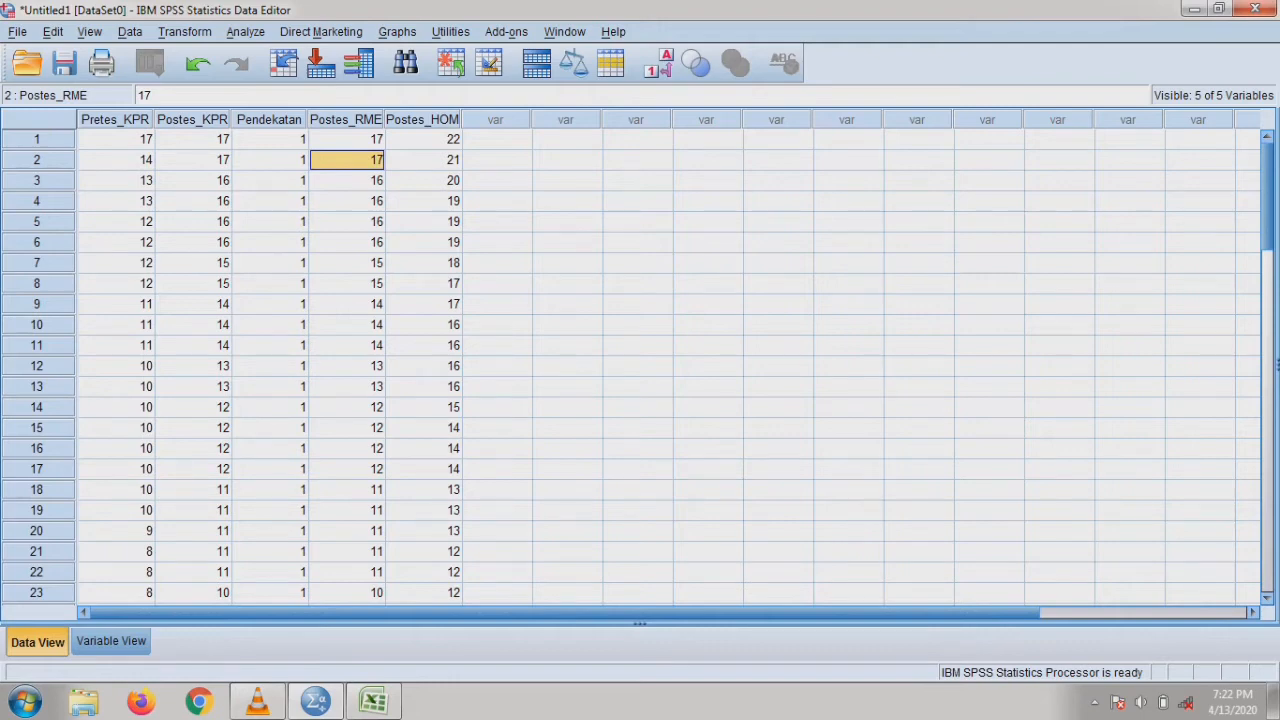
left_click(245, 32)
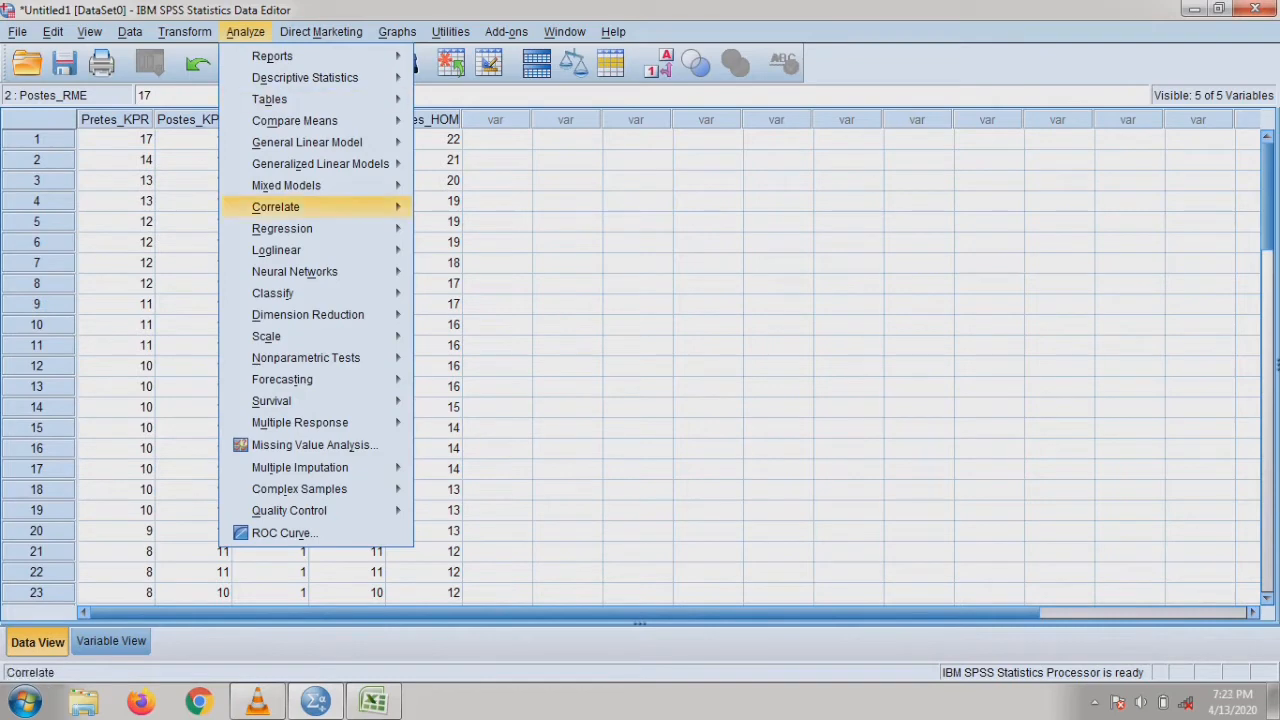
mouse_move(300, 56)
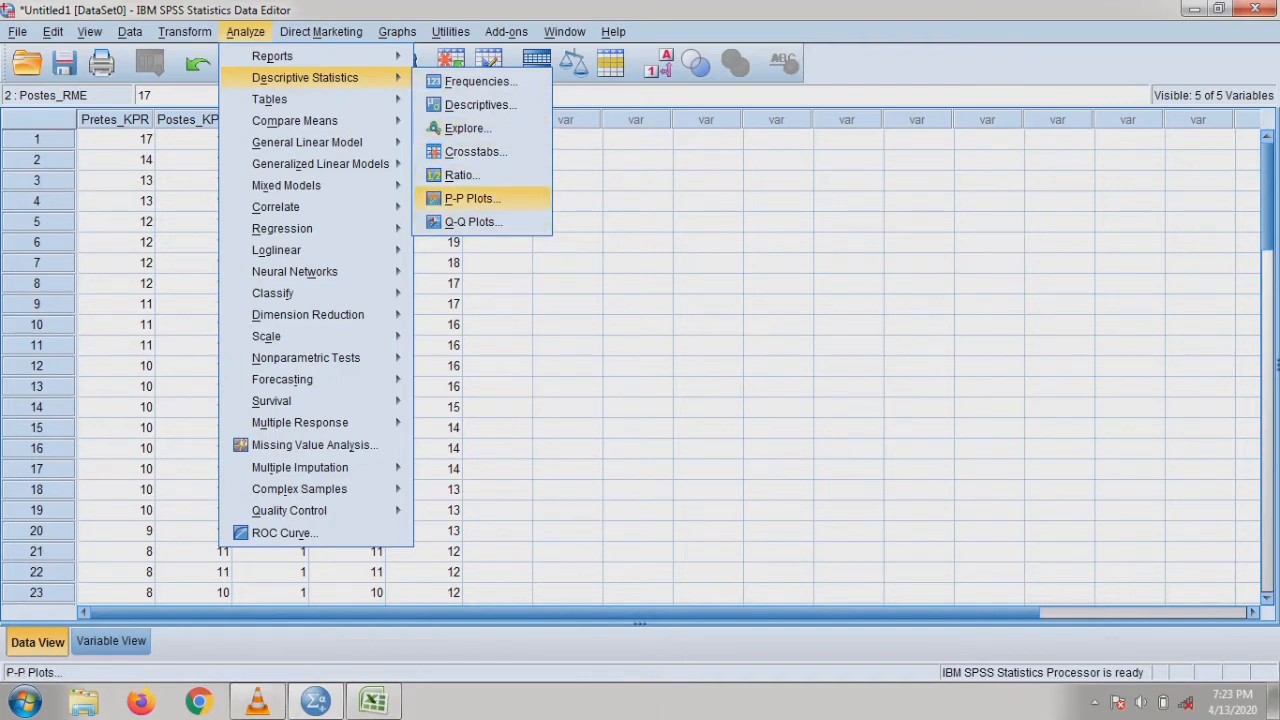
mouse_move(300, 99)
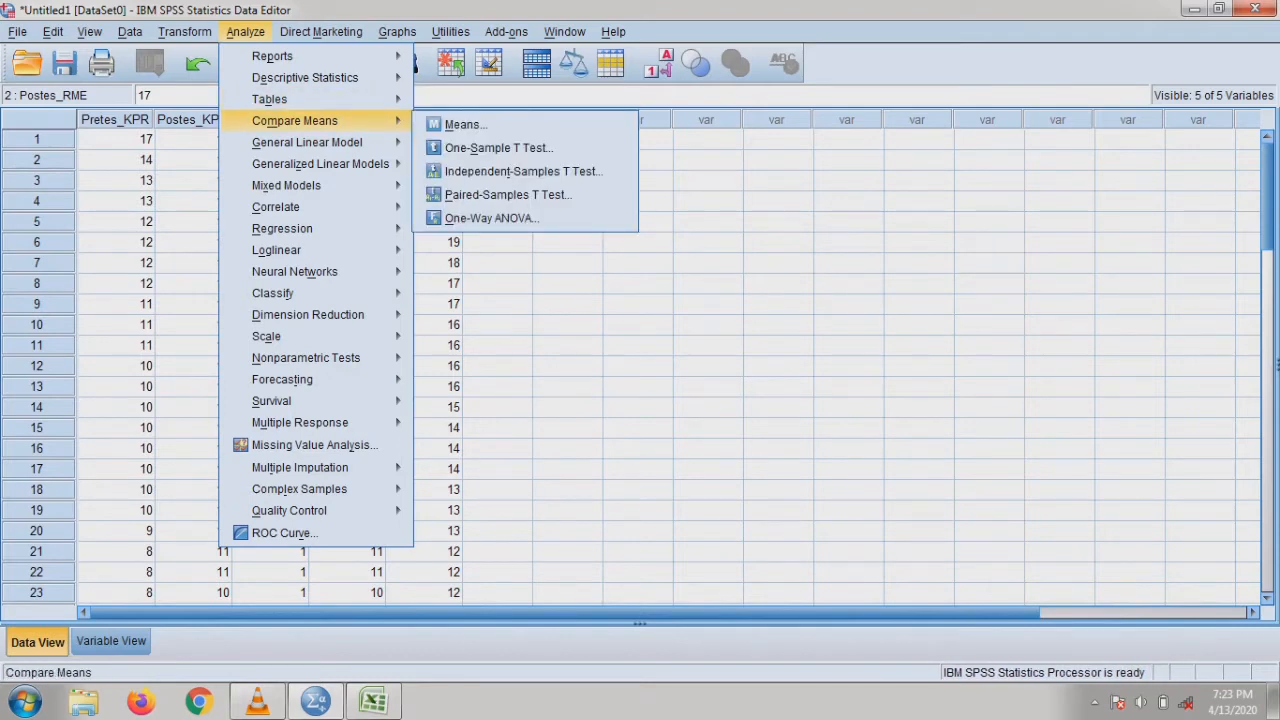
mouse_move(307, 142)
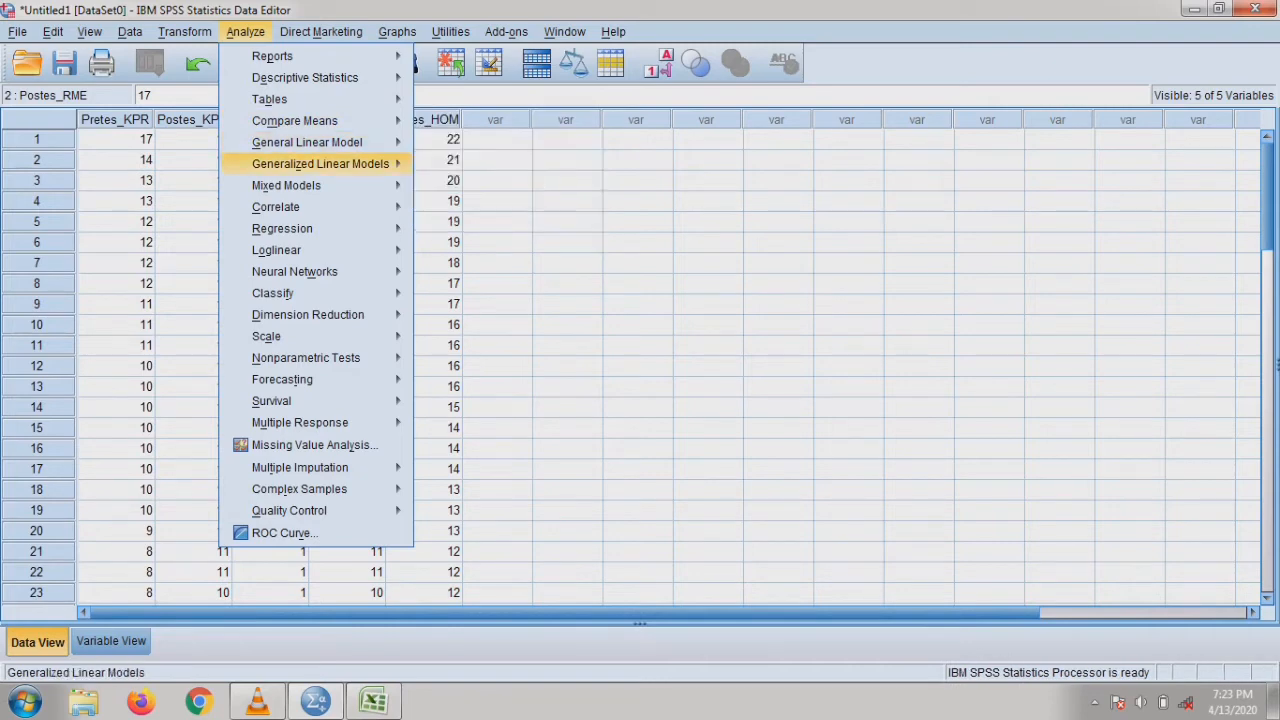
mouse_move(320, 163)
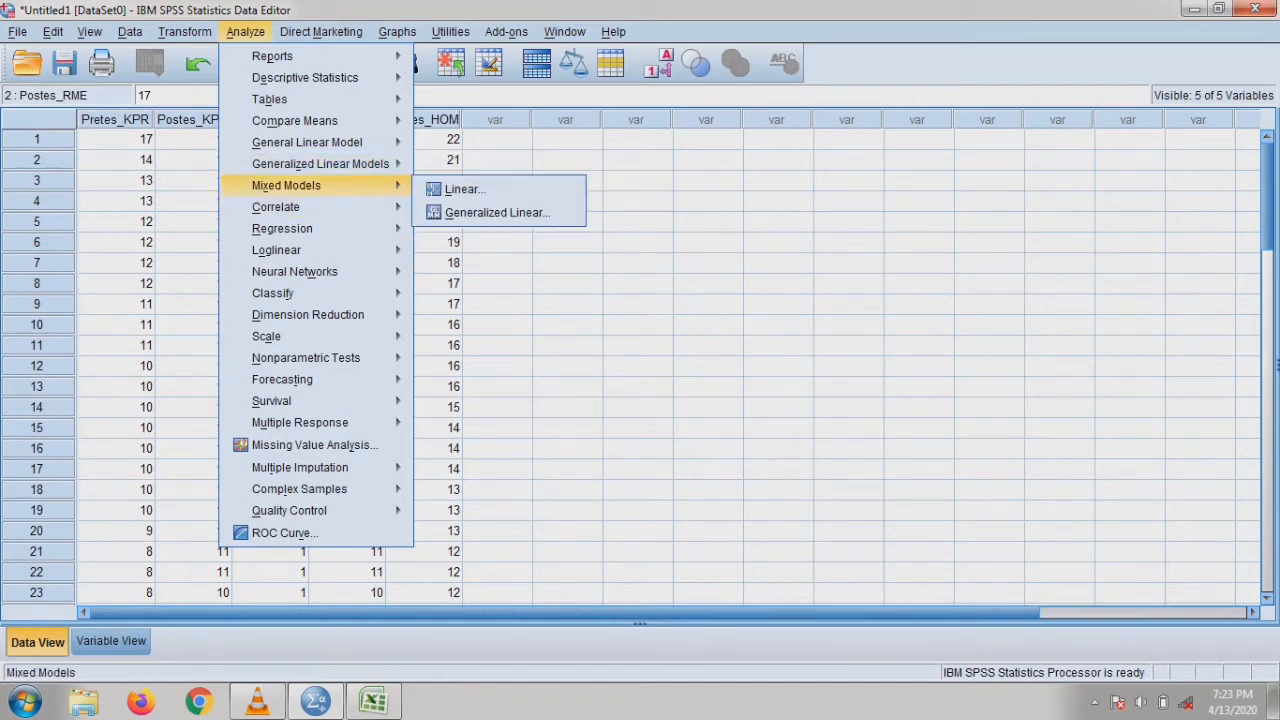
mouse_move(275, 206)
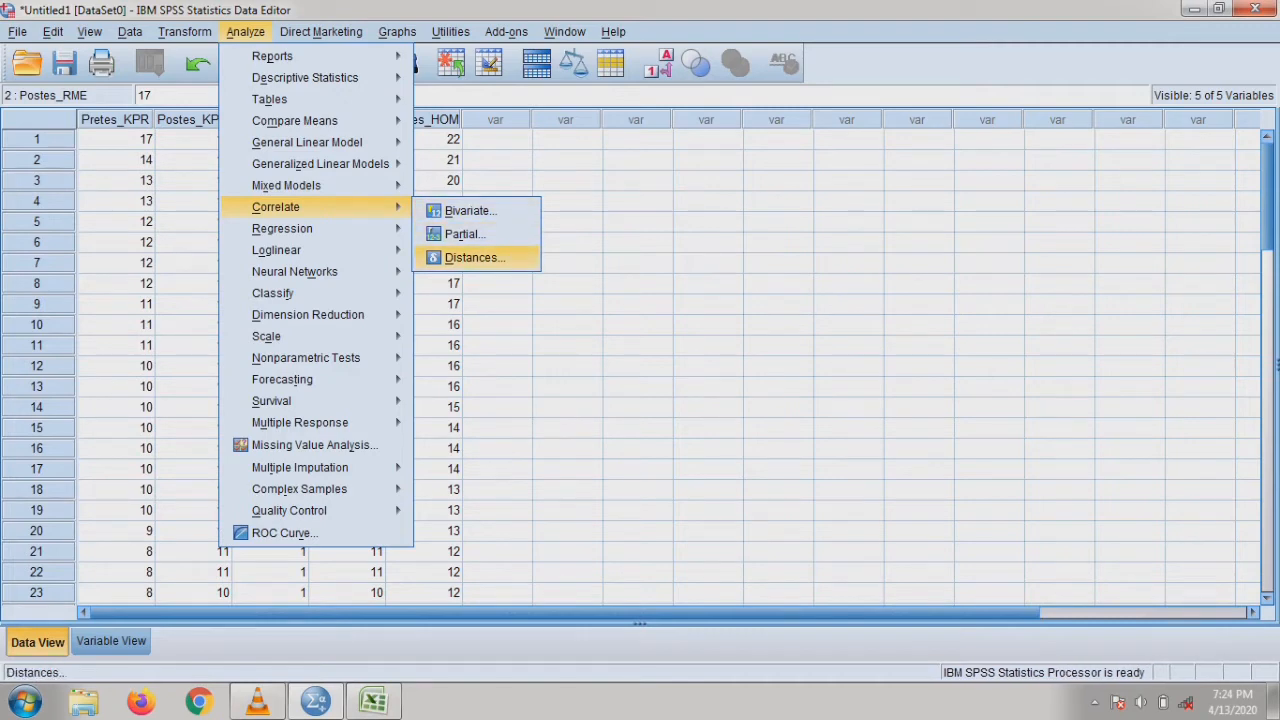
mouse_move(300, 250)
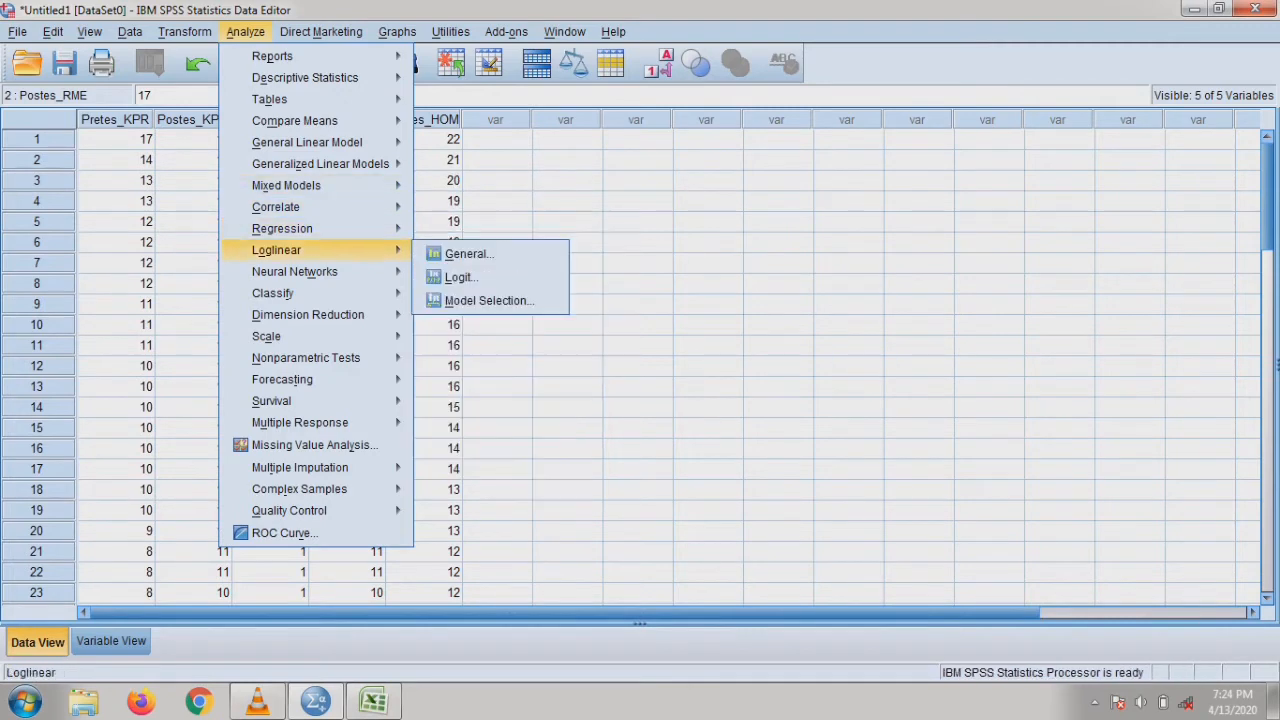
mouse_move(300, 228)
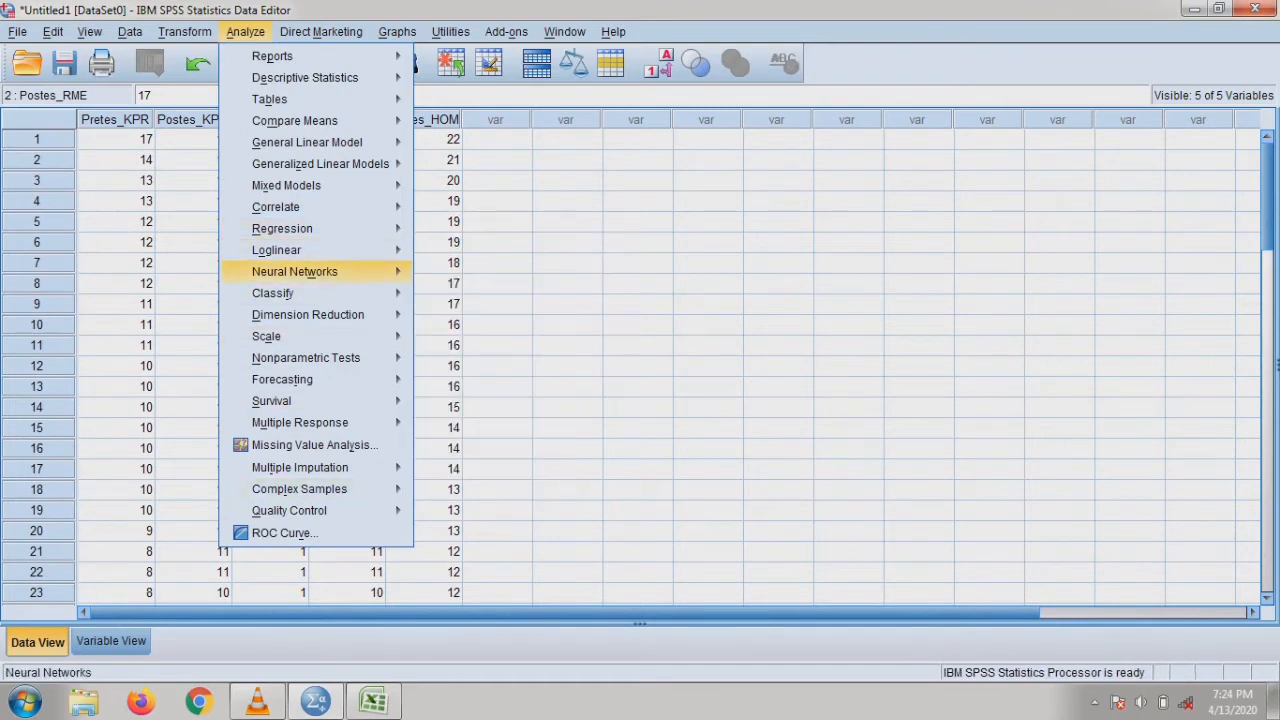
mouse_move(300, 379)
mouse_move(300, 336)
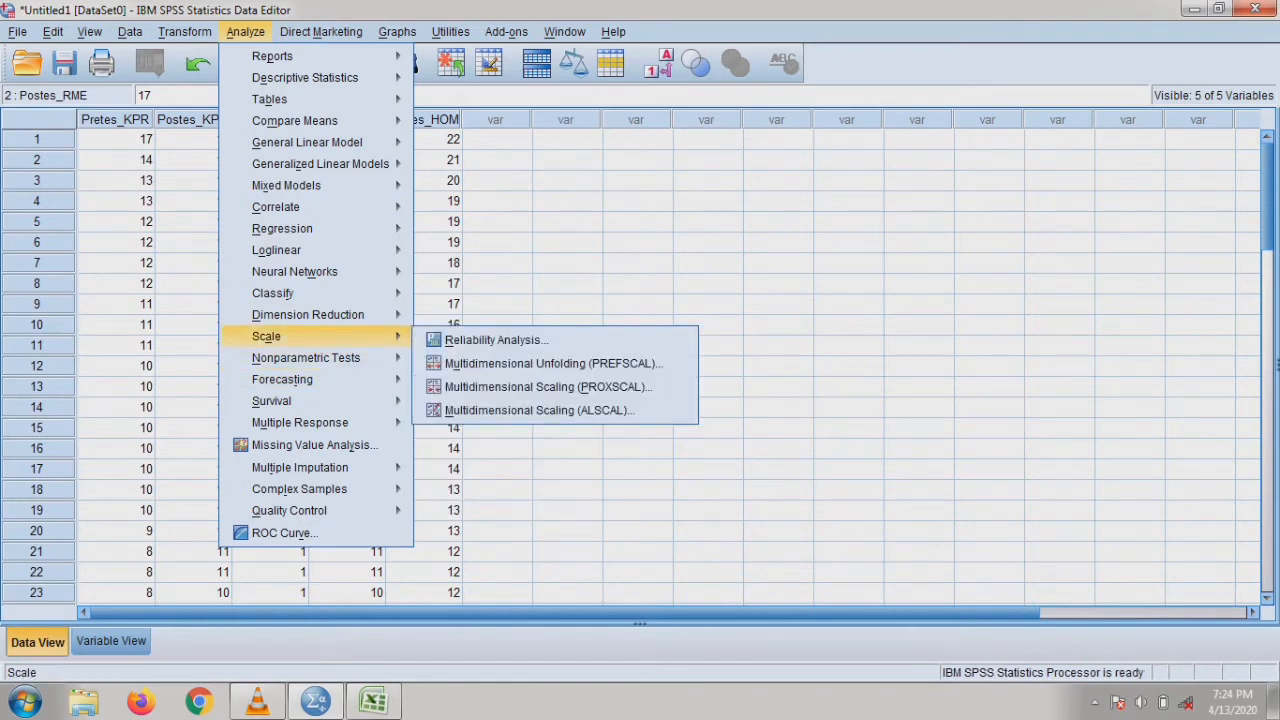
mouse_move(300, 314)
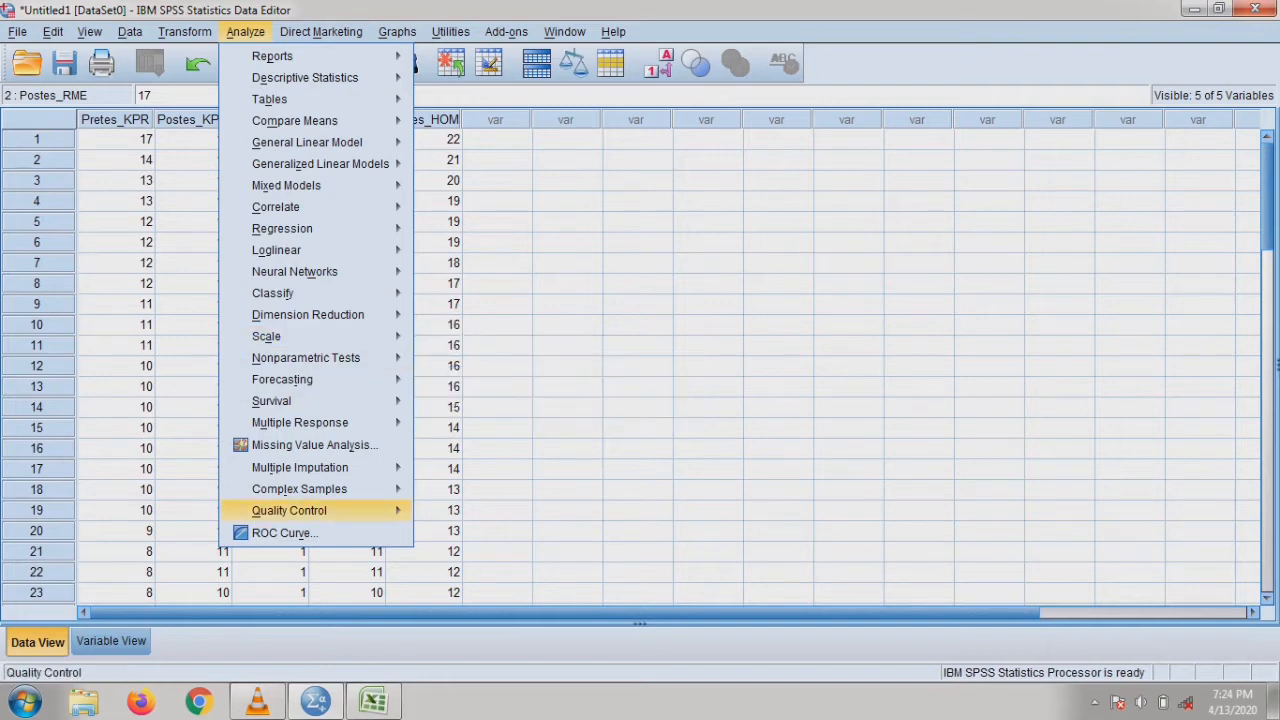
left_click(567, 160)
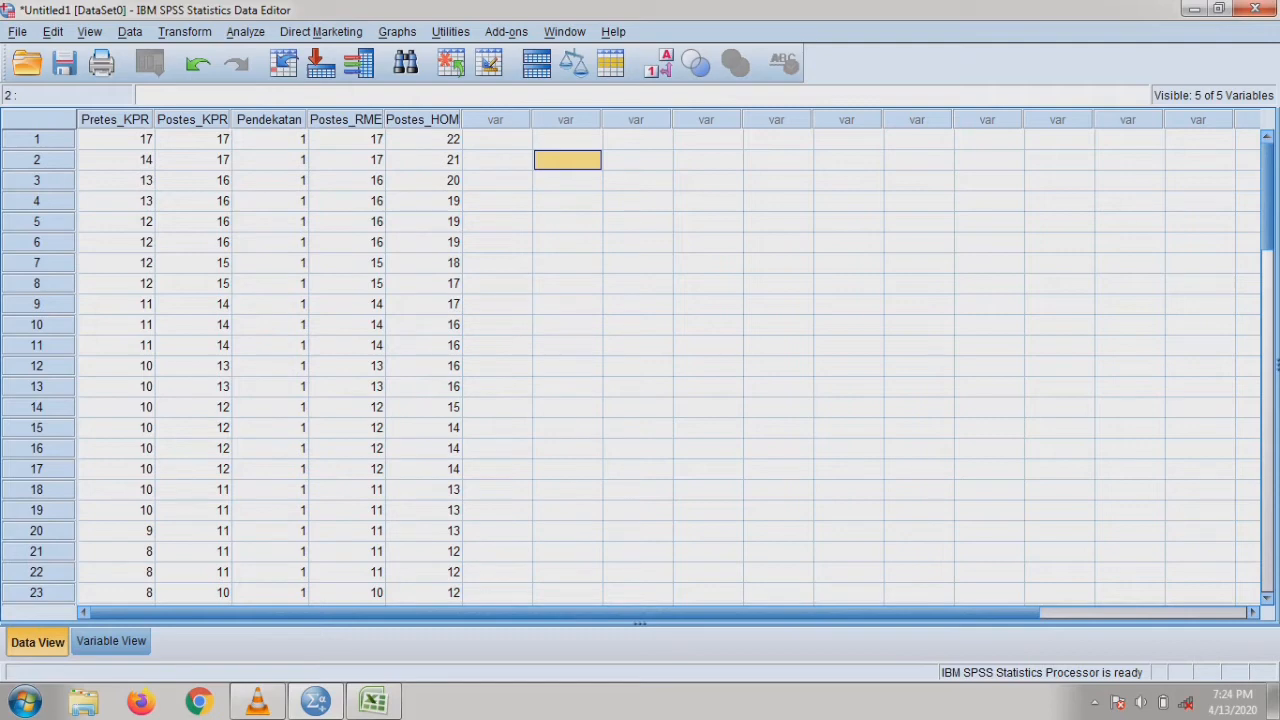
Bring up the Windows list of programs.
left_click(24, 702)
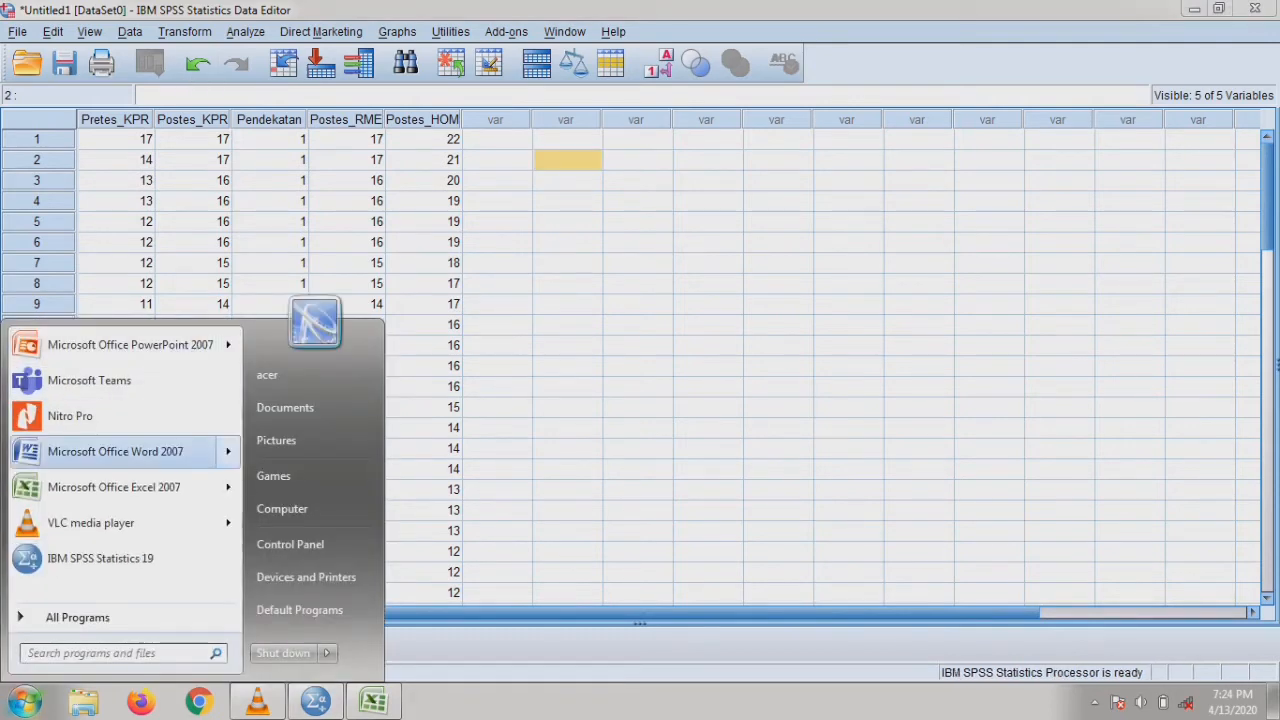
Open Microsoft Word and start a numbered list in the blank document with the items "Statistik deskriptif" and "Normalitas".
left_click(116, 452)
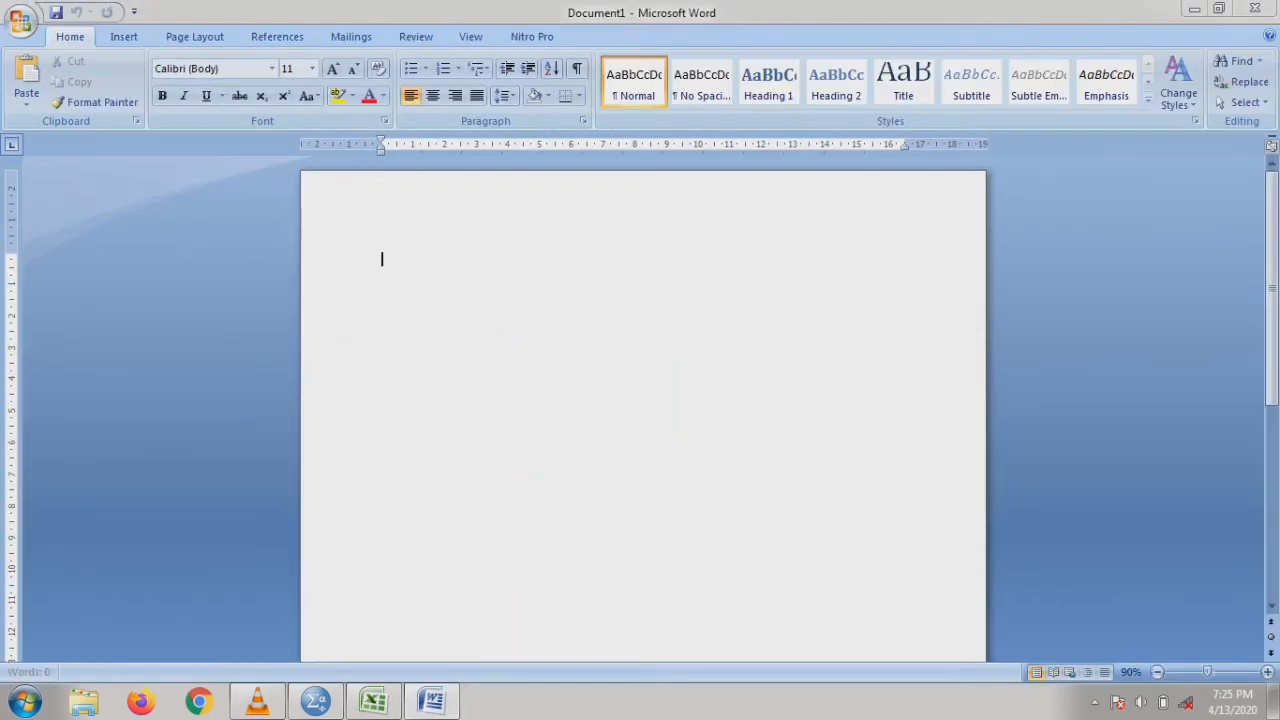
type("1. s")
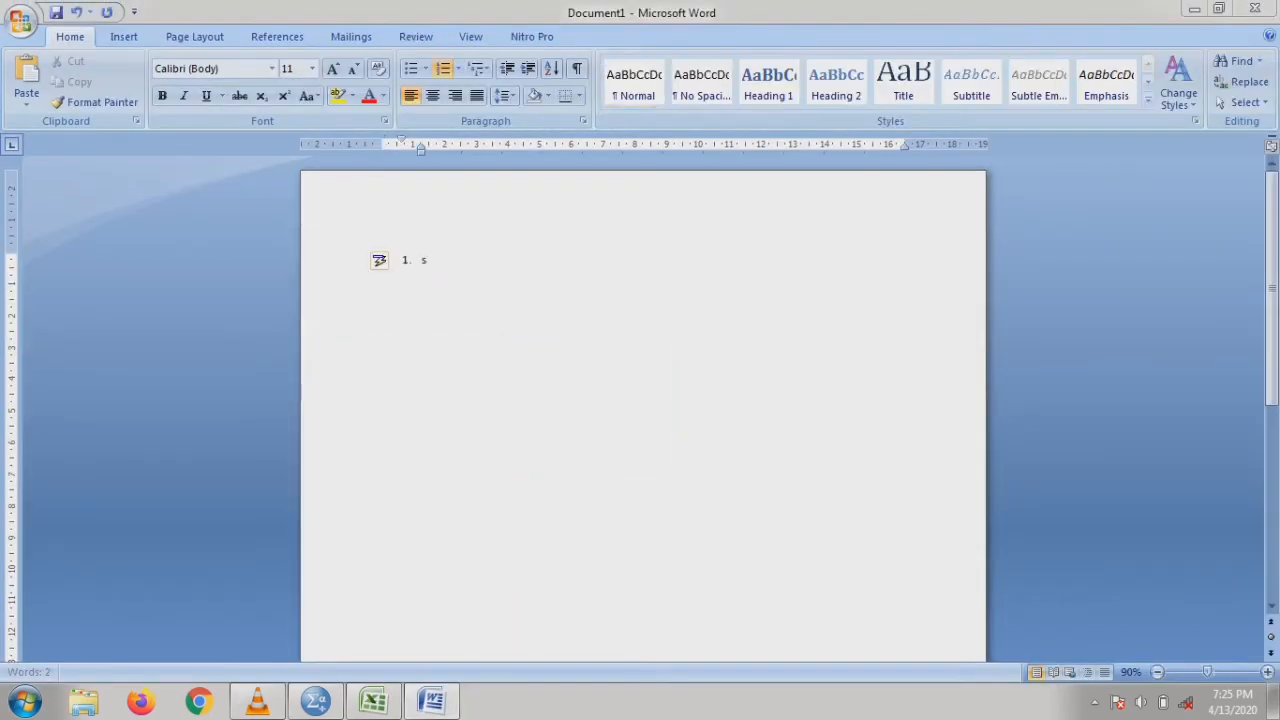
type("tatistik deskriptif")
key("Return")
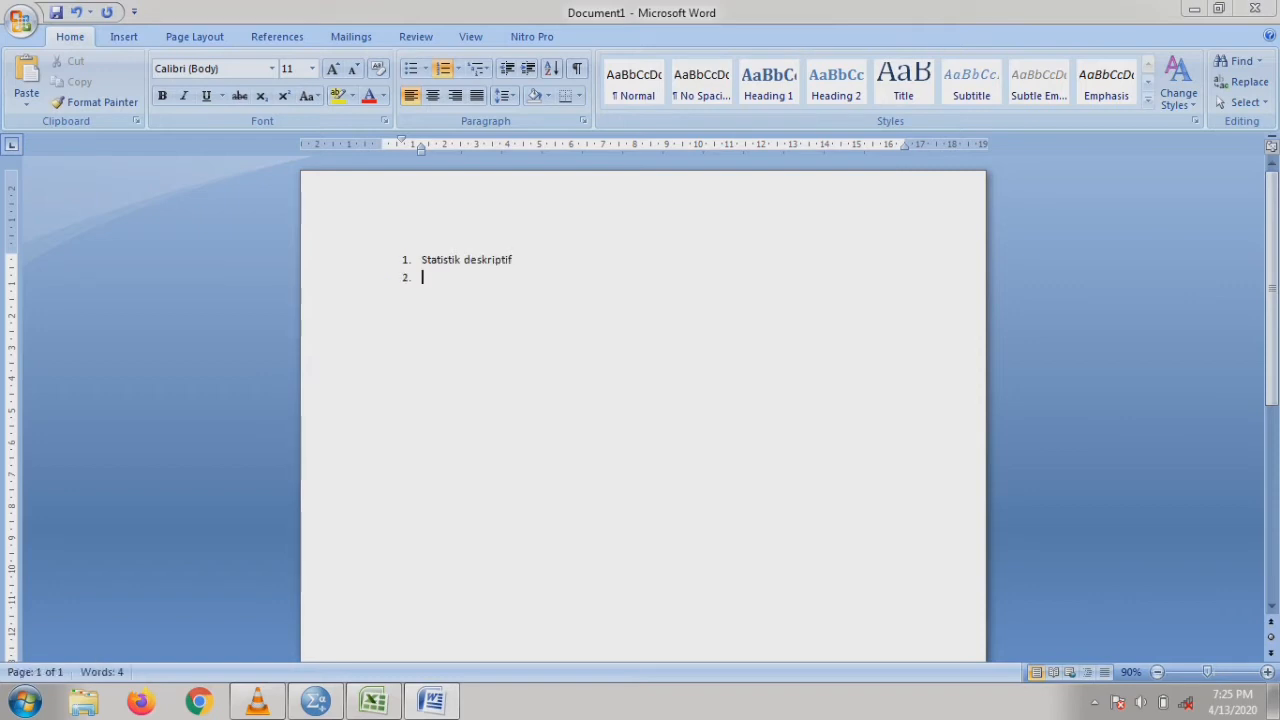
type("normalita")
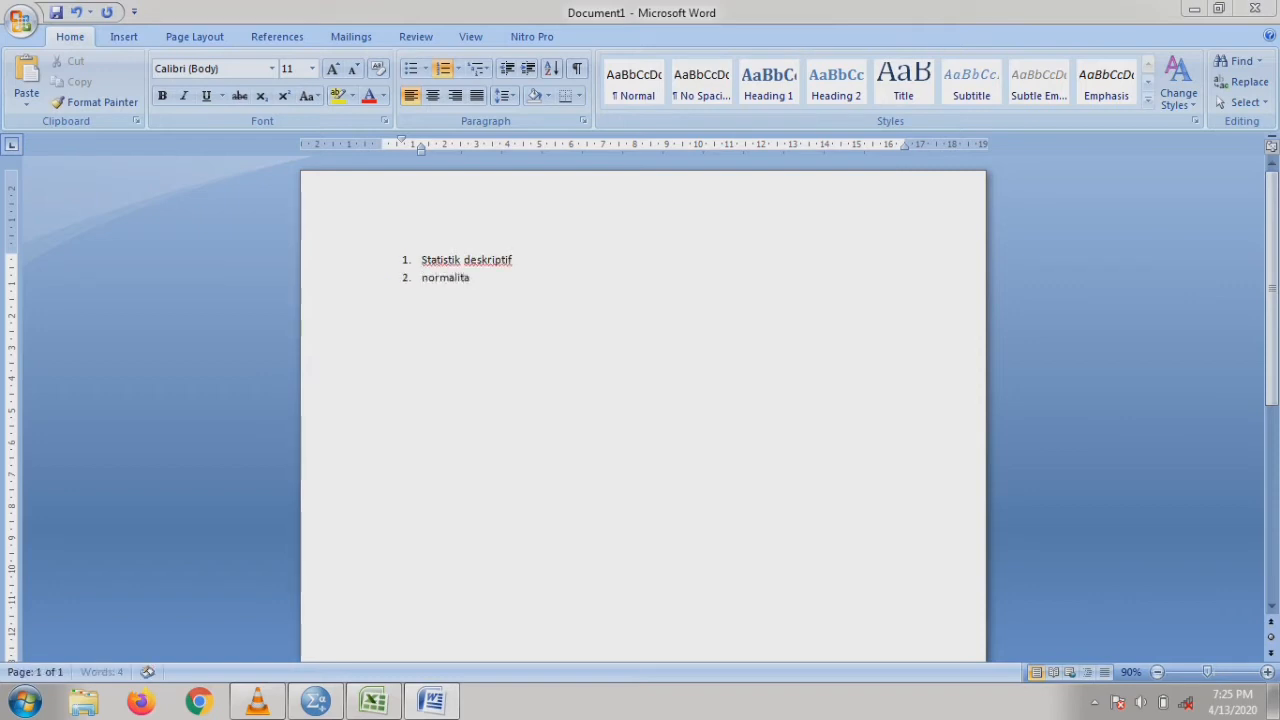
type("s")
key("Return")
Add "Homogenitas" and "Linearitas" as the third and fourth items of the numbered list.
type("homg")
key("BackSpace")
type("ogenitas")
key("Return")
type("lin")
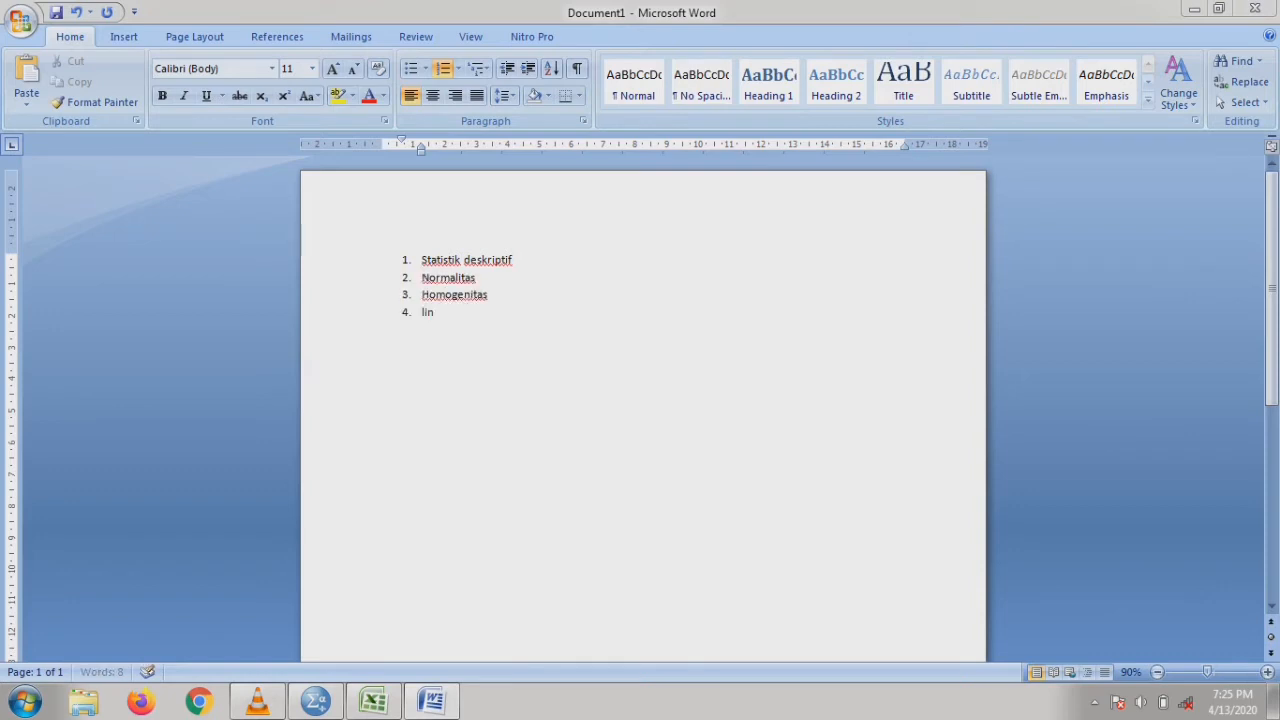
type("earitas")
key("Return")
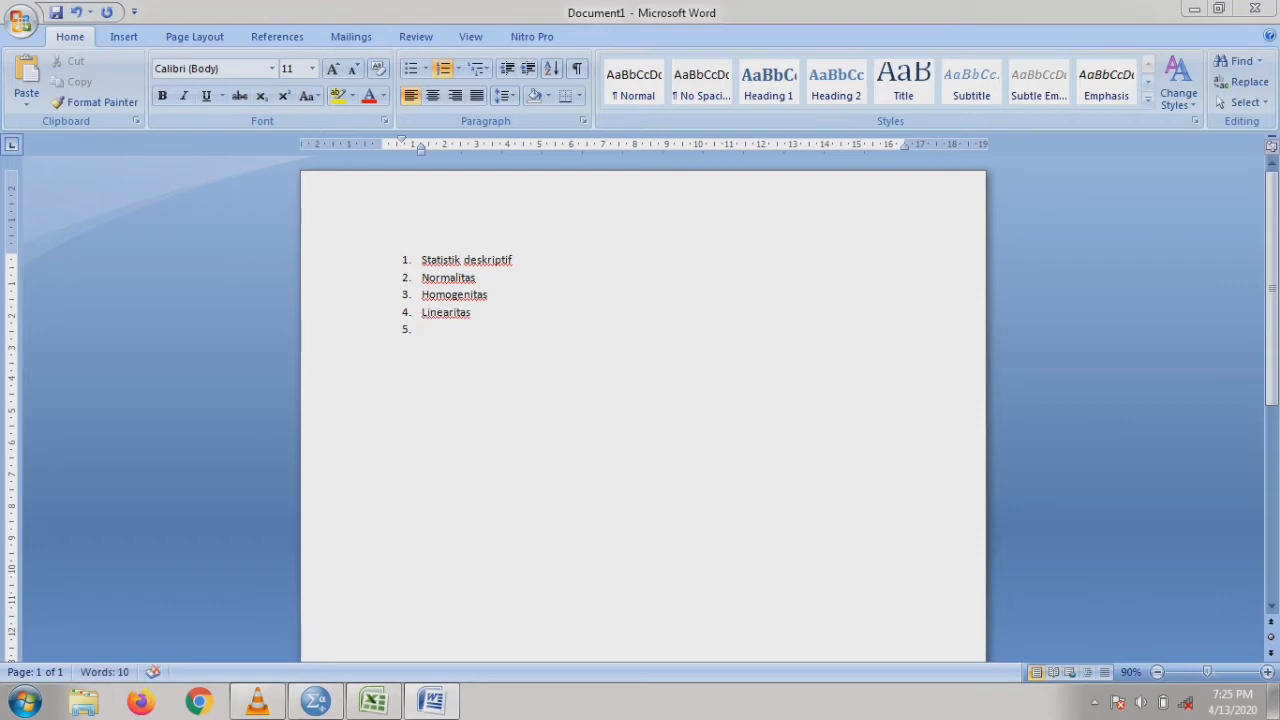
Add "Korelasi" and "Uji-t (komparasi)" as the fifth and sixth items of the numbered list.
type("korelasi")
key("Return")
type("j")
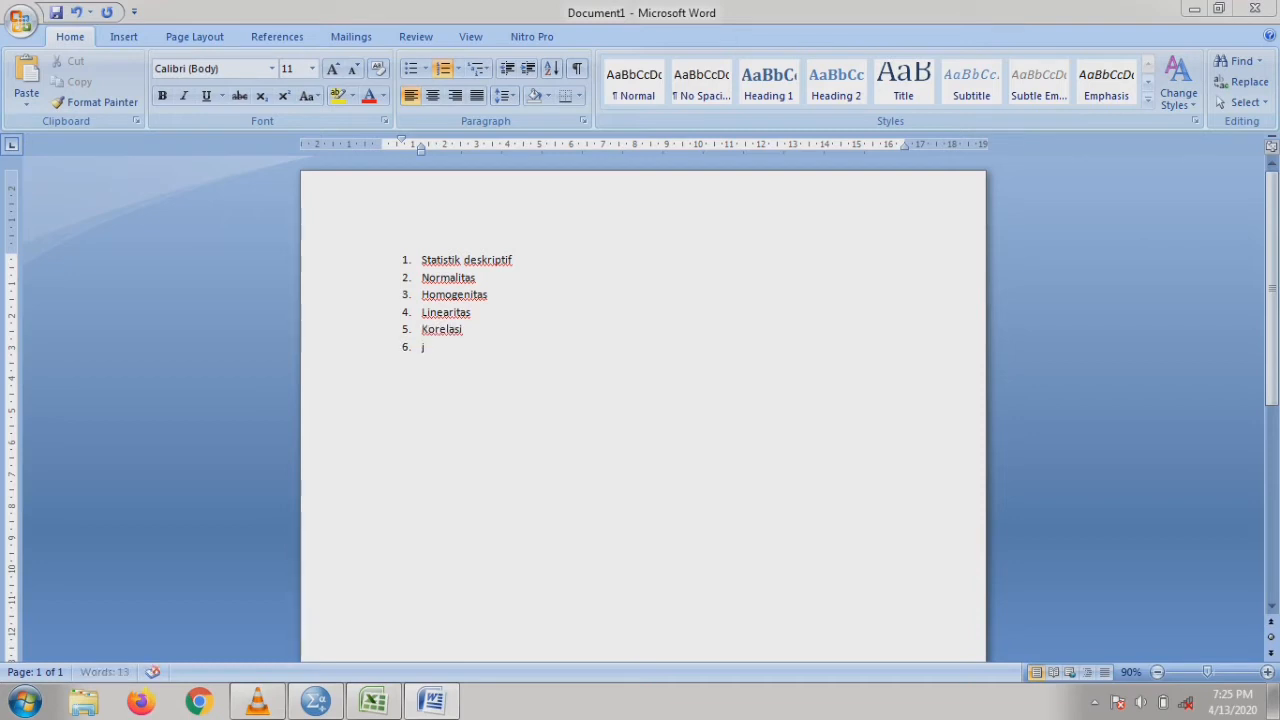
key("BackSpace")
type("Uji-t")
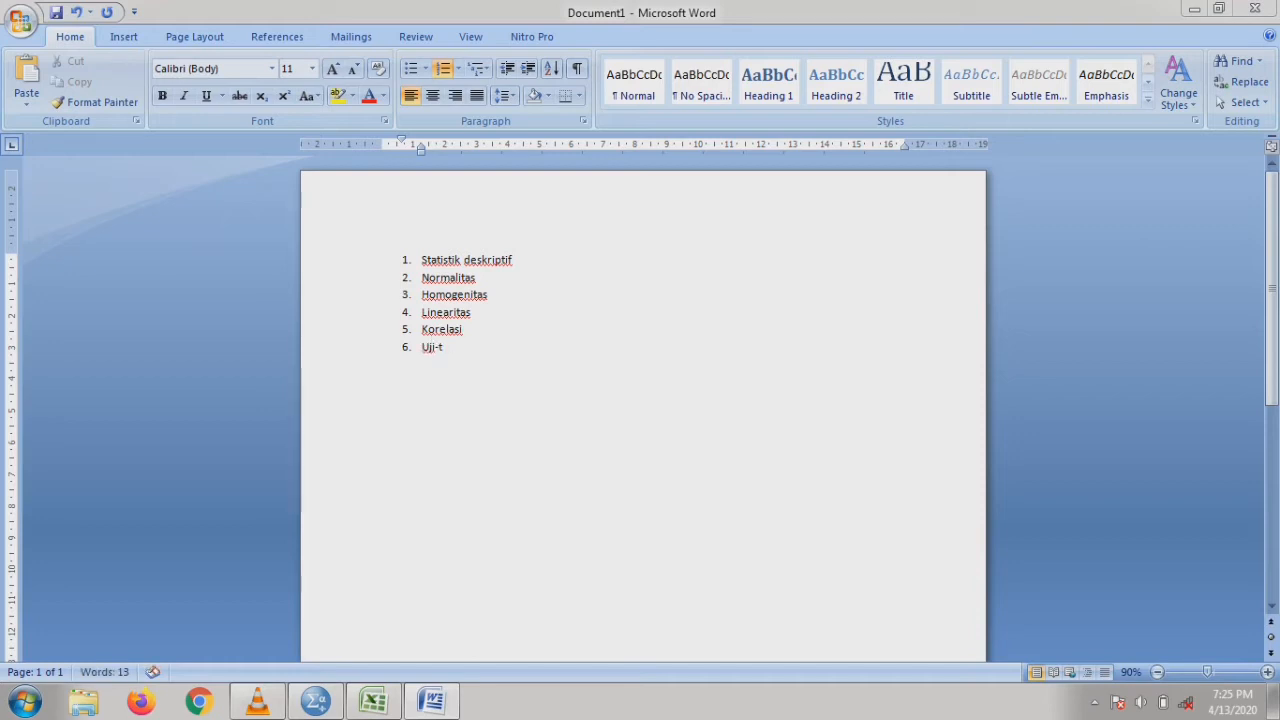
type(" (komparasi)")
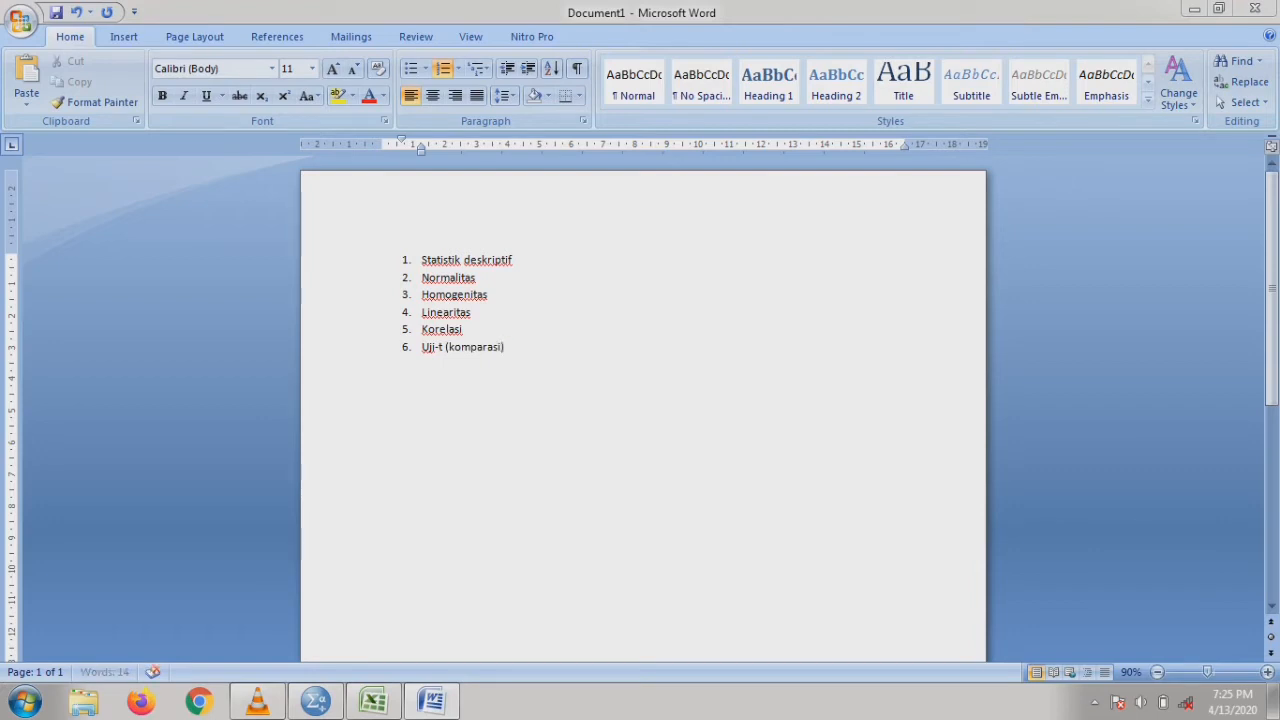
Save the Word document as "Statistik deskriptif" in the KERJA folder on New Volume (D:).
key("ctrl+s")
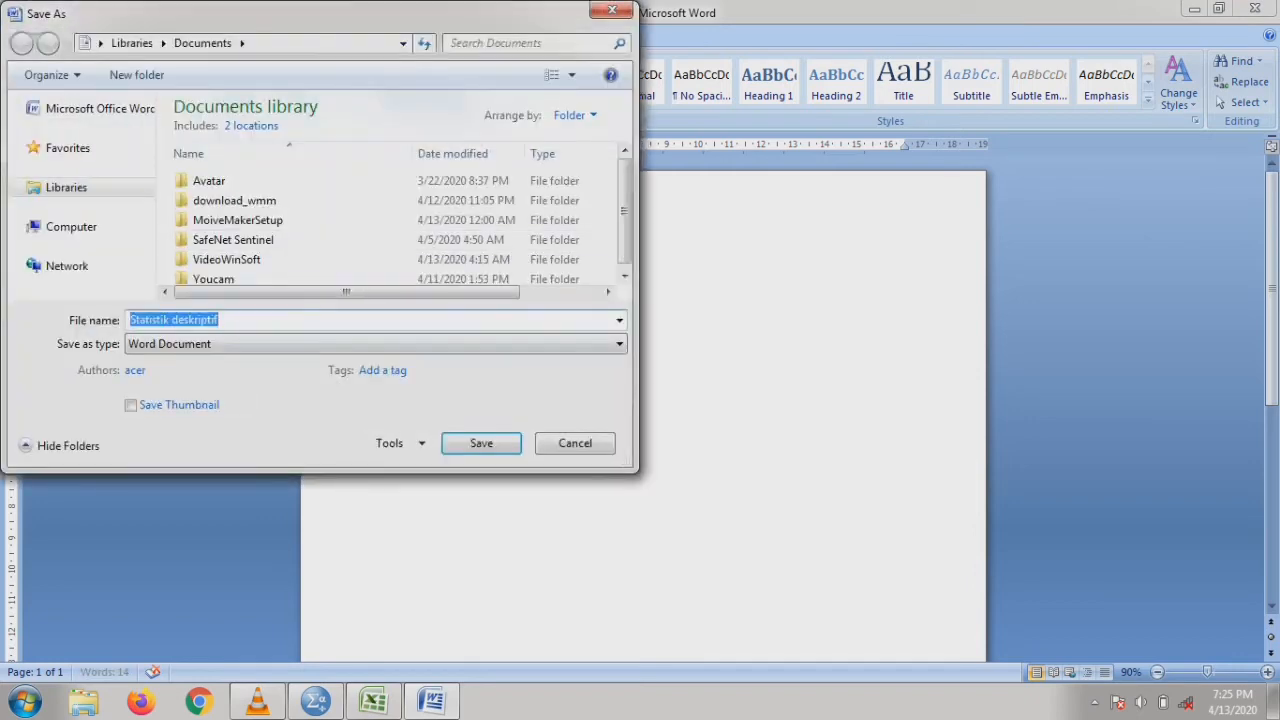
left_click(96, 267)
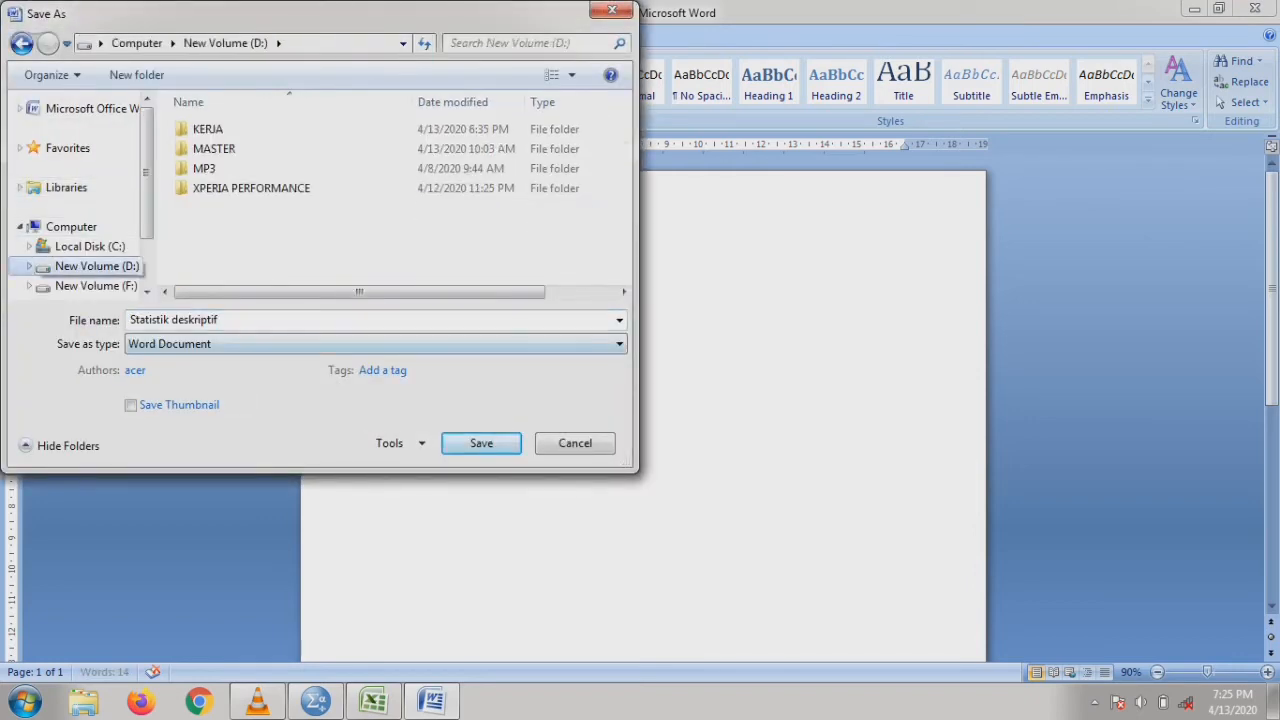
double_click(207, 129)
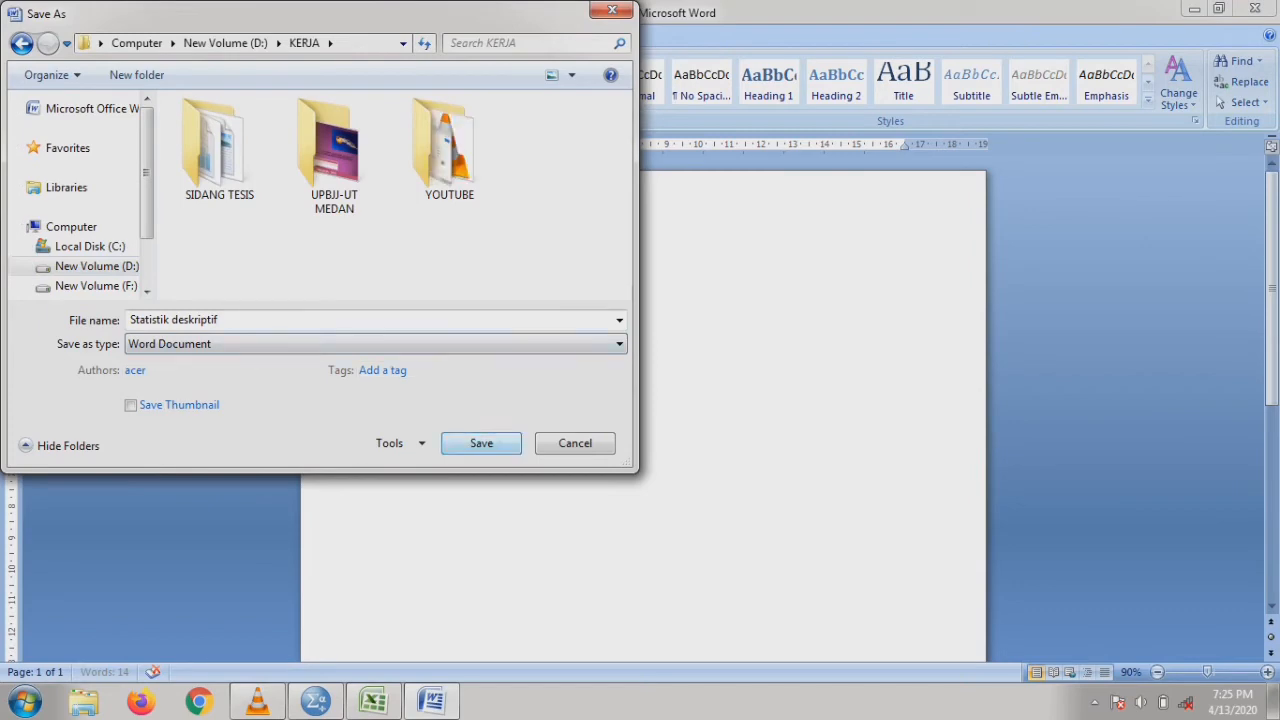
key("Return")
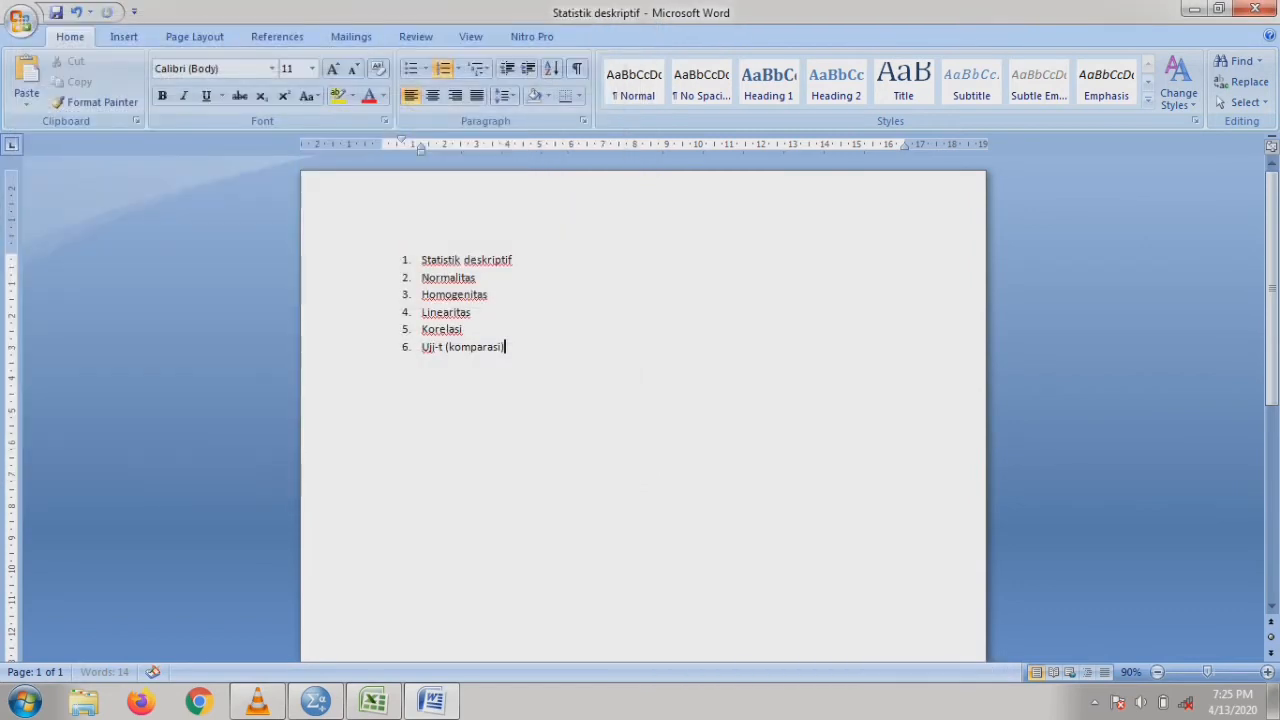
Place the Word window beside the SPSS data, and switch back to the SPSS Data Editor.
key("super+Right")
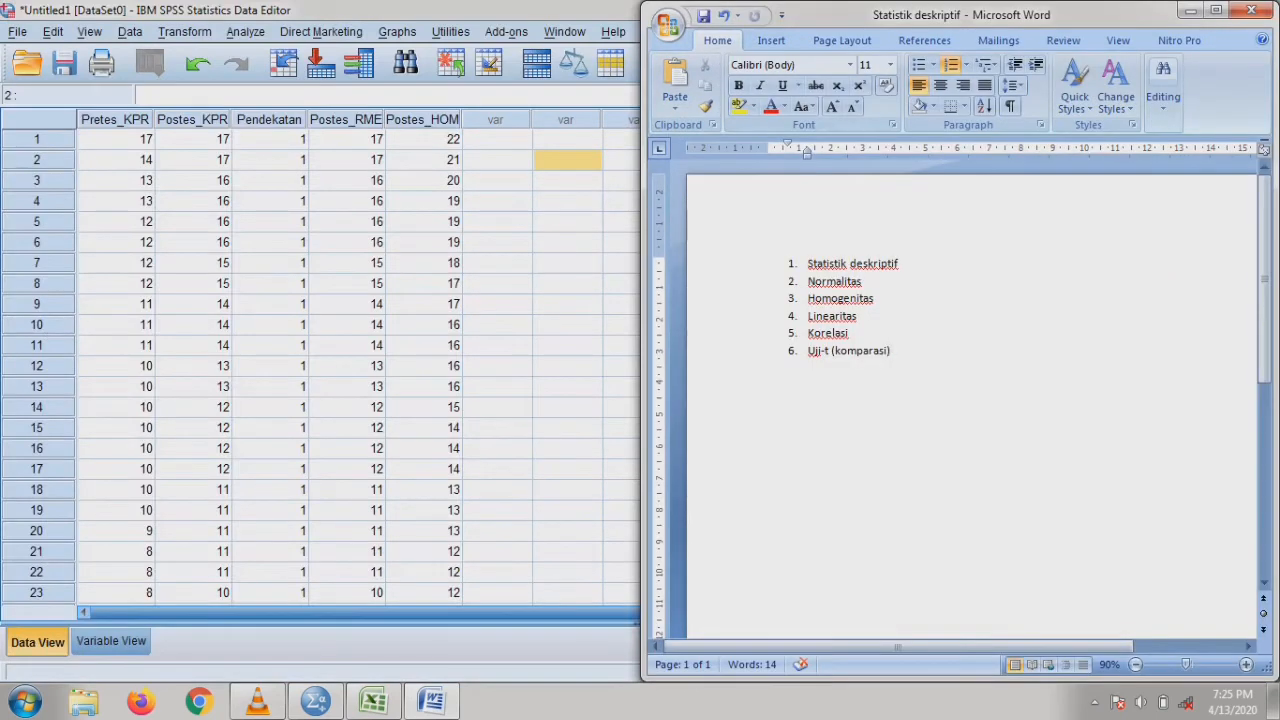
left_click_drag(850, 333, 898, 351)
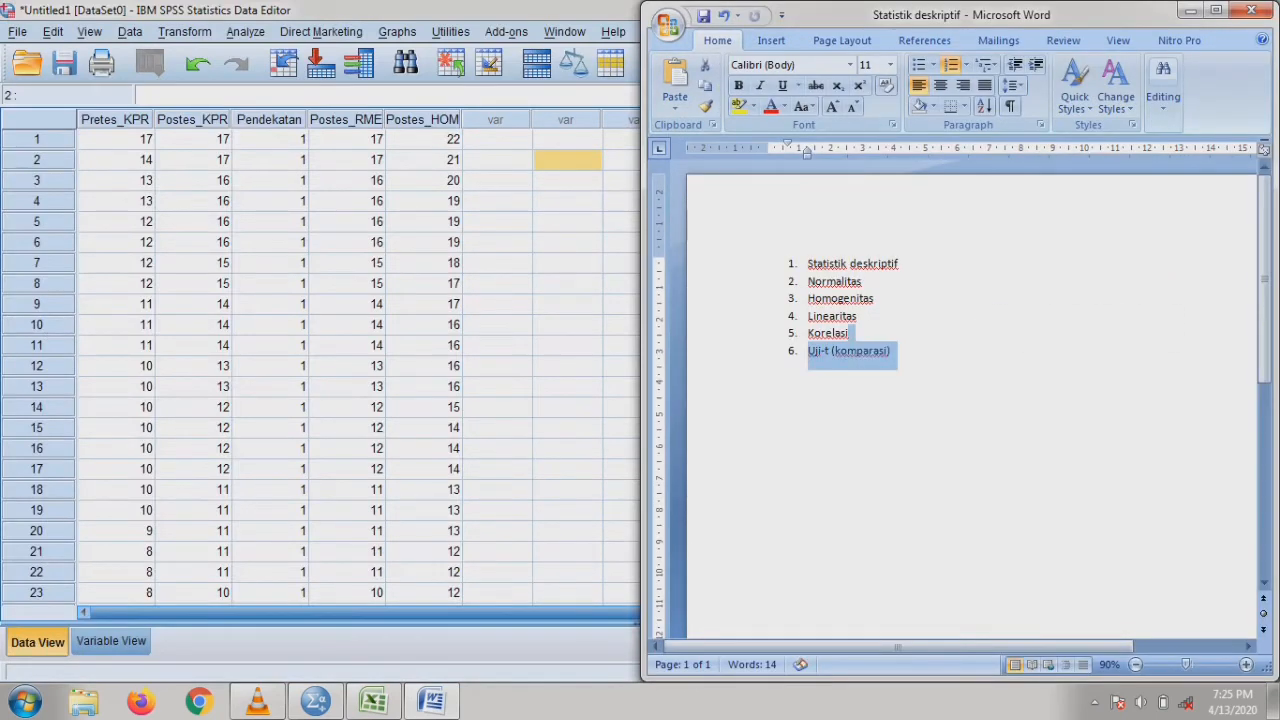
left_click(893, 351)
left_click(567, 407)
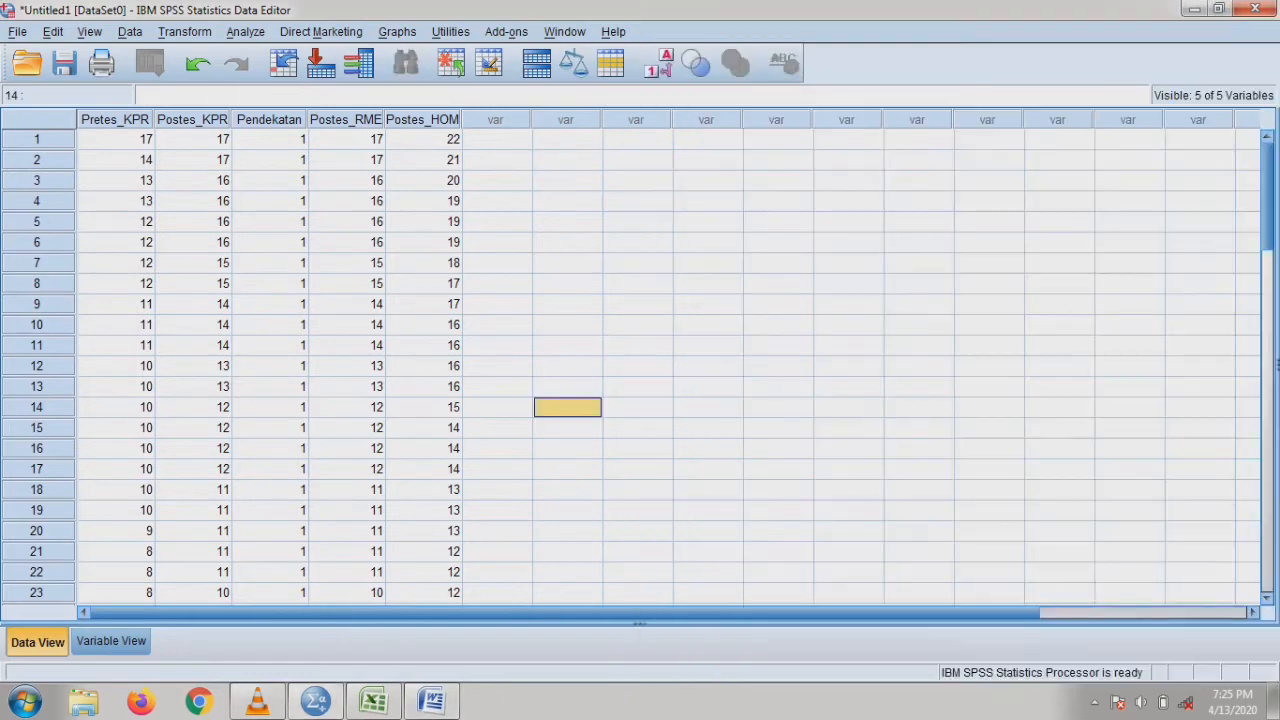
Start saving the unsaved SPSS dataset and enter "project" as its file name.
key("ctrl+s")
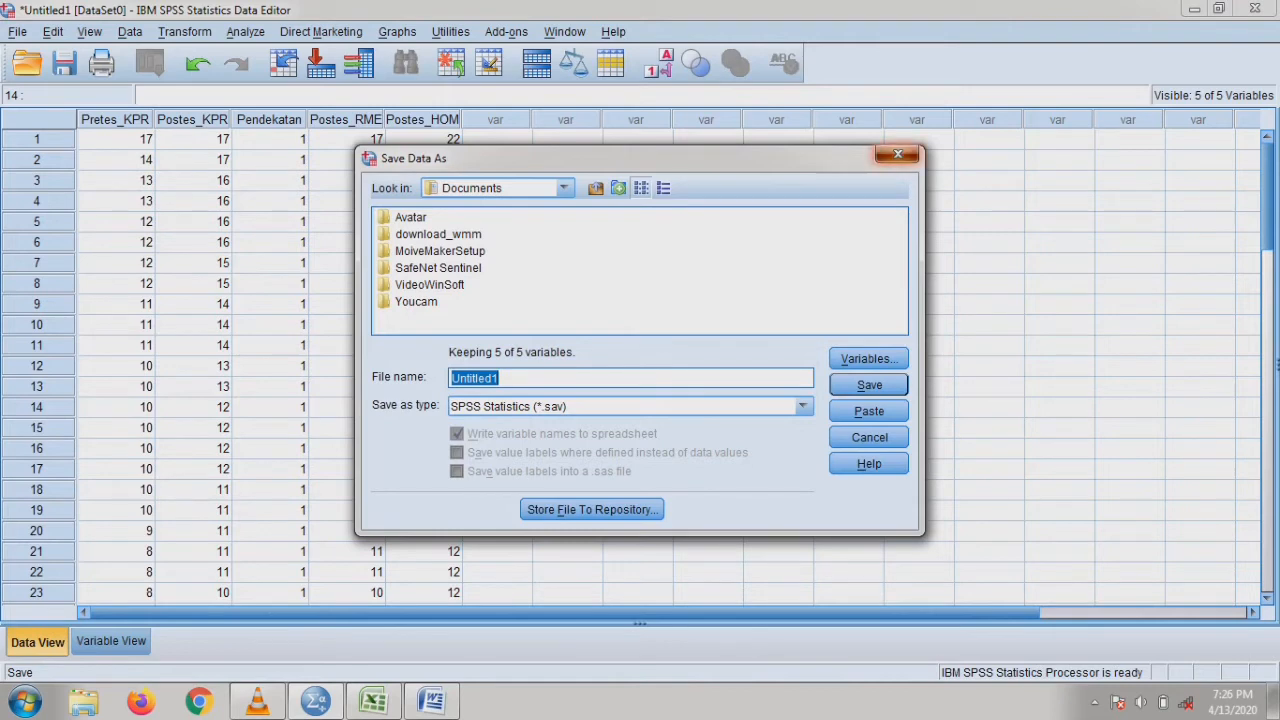
key("Escape")
key("alt+f")
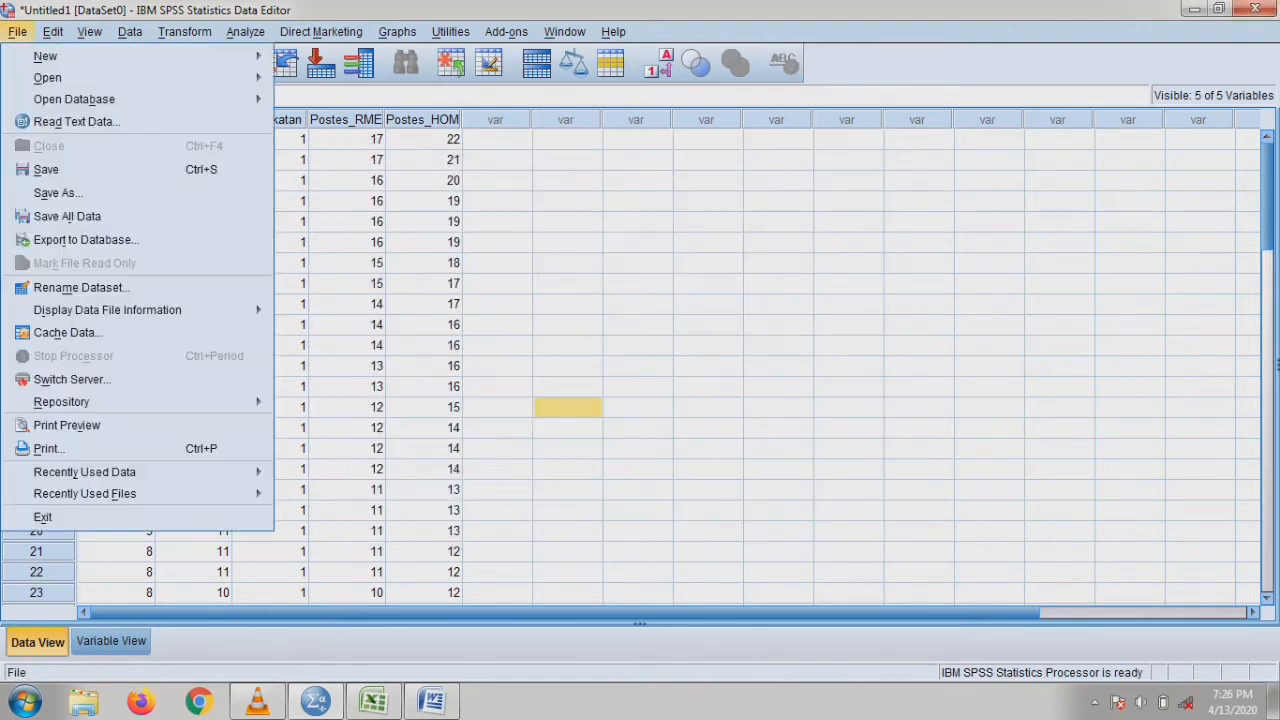
key("Right")
key("Left")
key("Down")
key("Down")
key("Down")
key("Down")
key("Down")
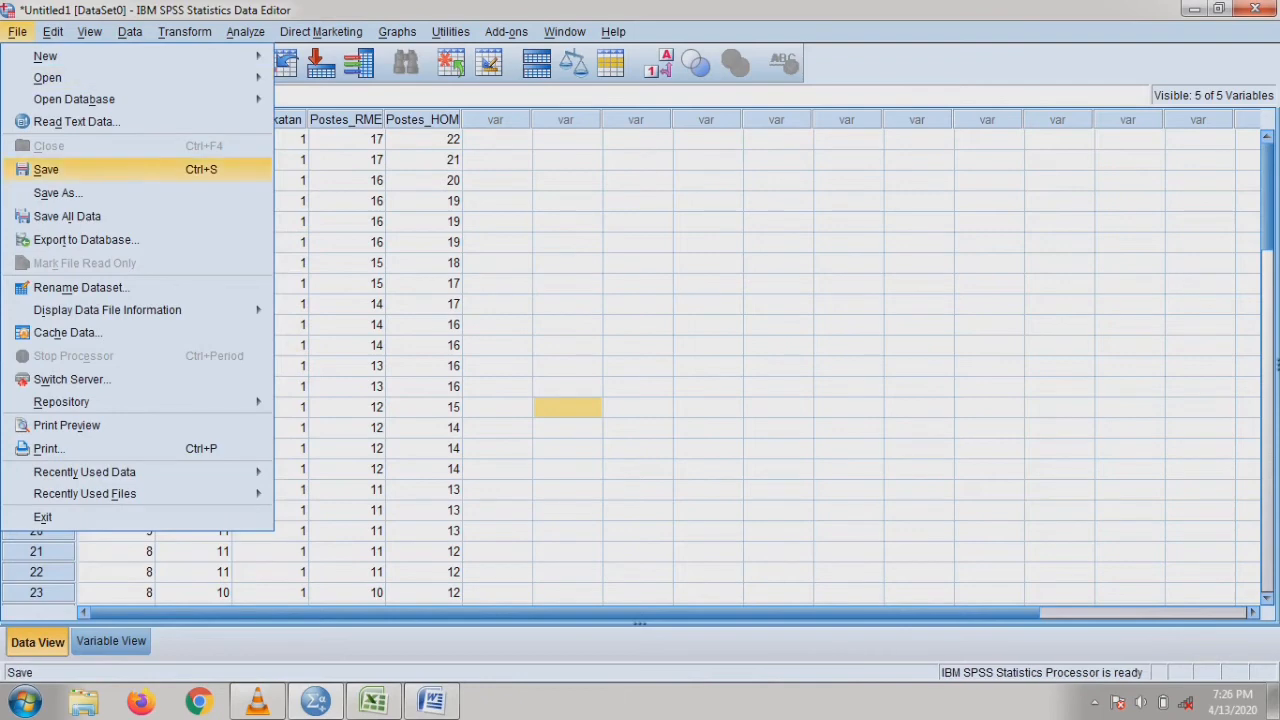
key("Return")
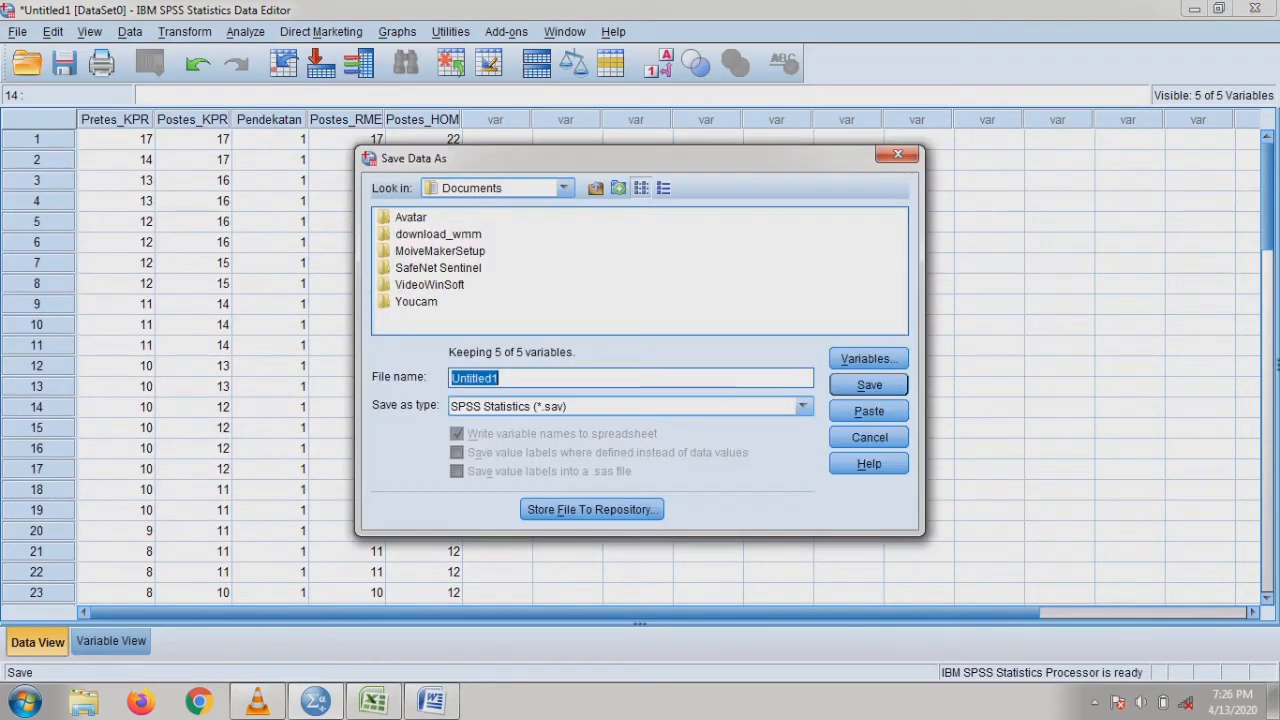
type("project")
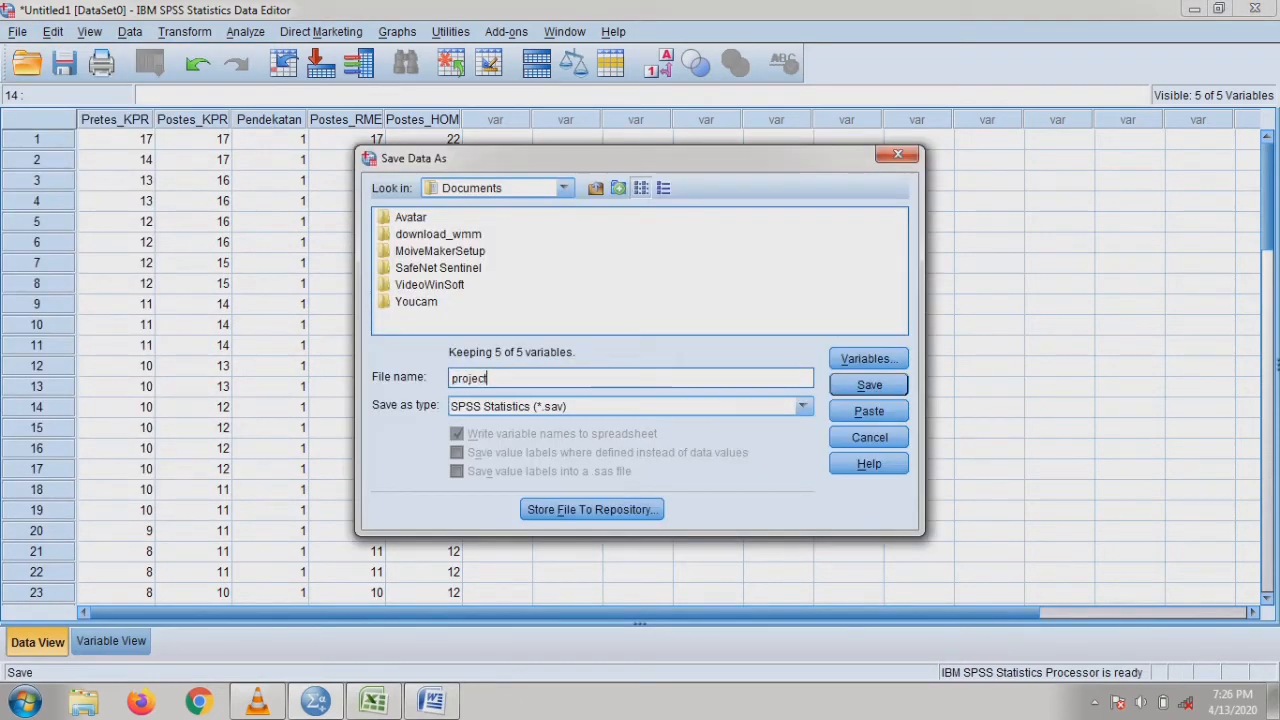
Choose the KERJA folder on New Volume (D:) as the location and save the dataset there.
left_click(564, 188)
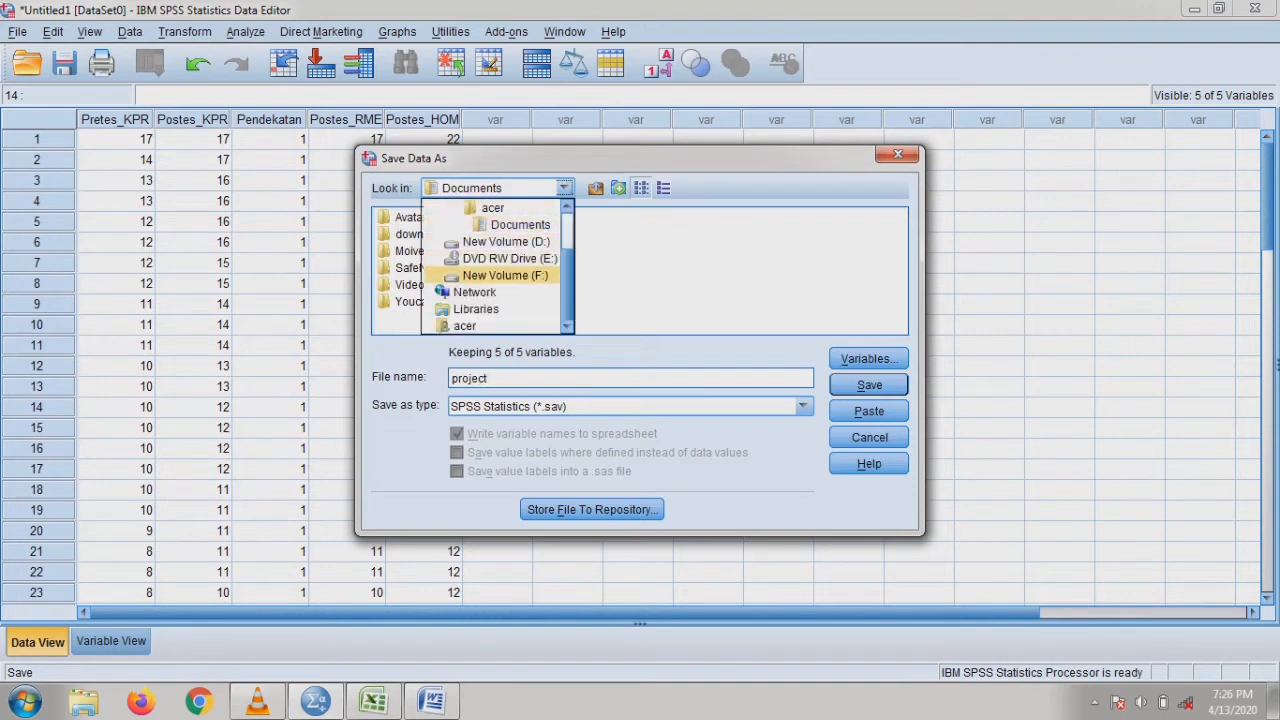
key("Up")
key("Up")
key("Return")
double_click(413, 217)
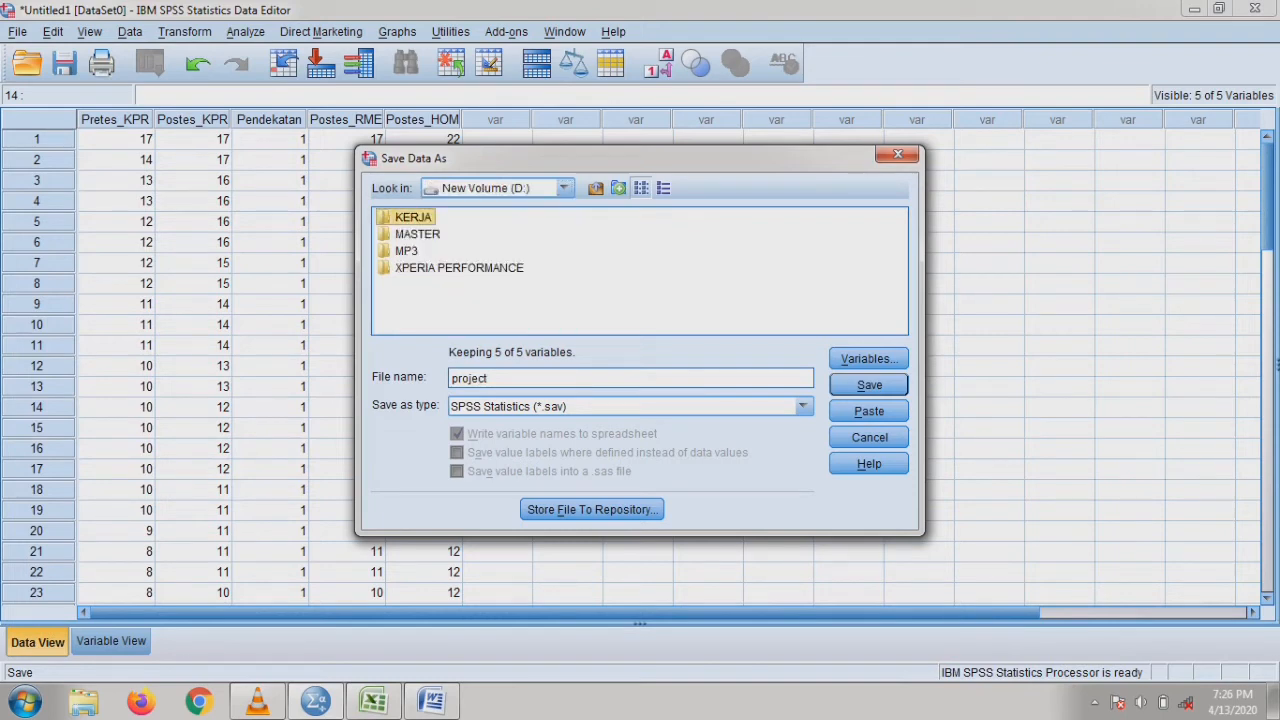
key("Return")
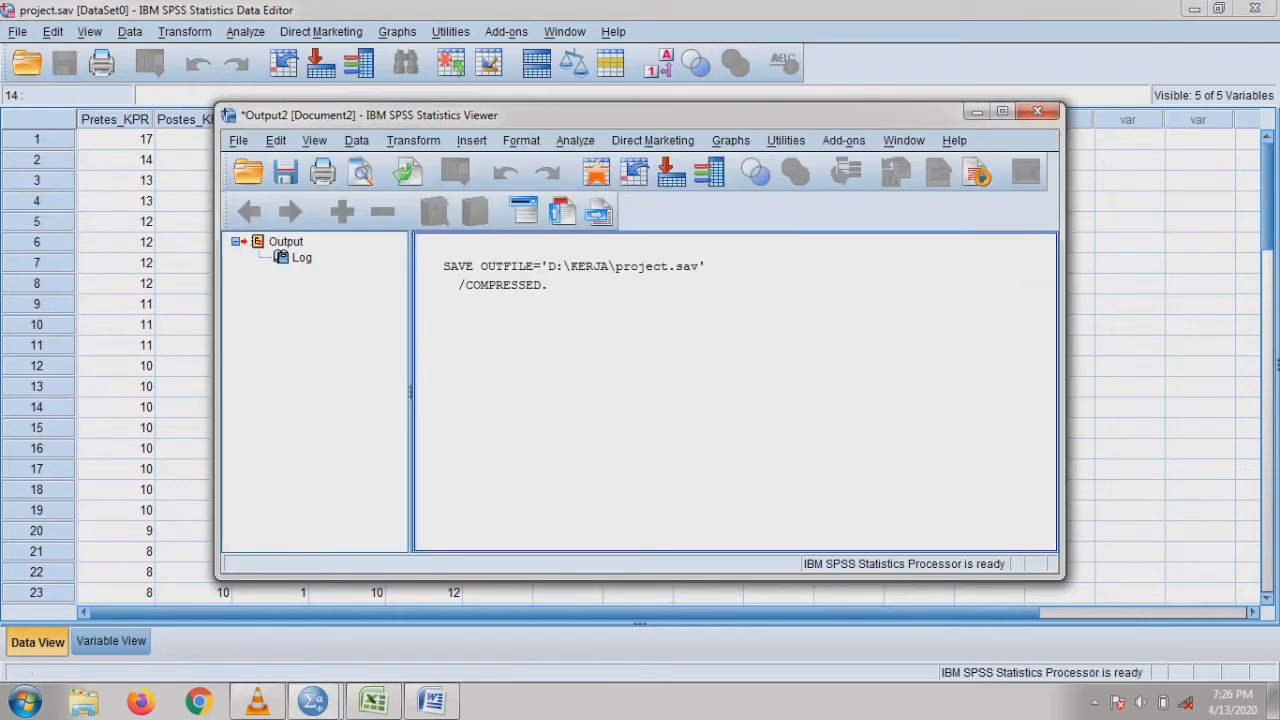
Close the output viewer without saving its contents and return to the data grid.
left_click(1037, 111)
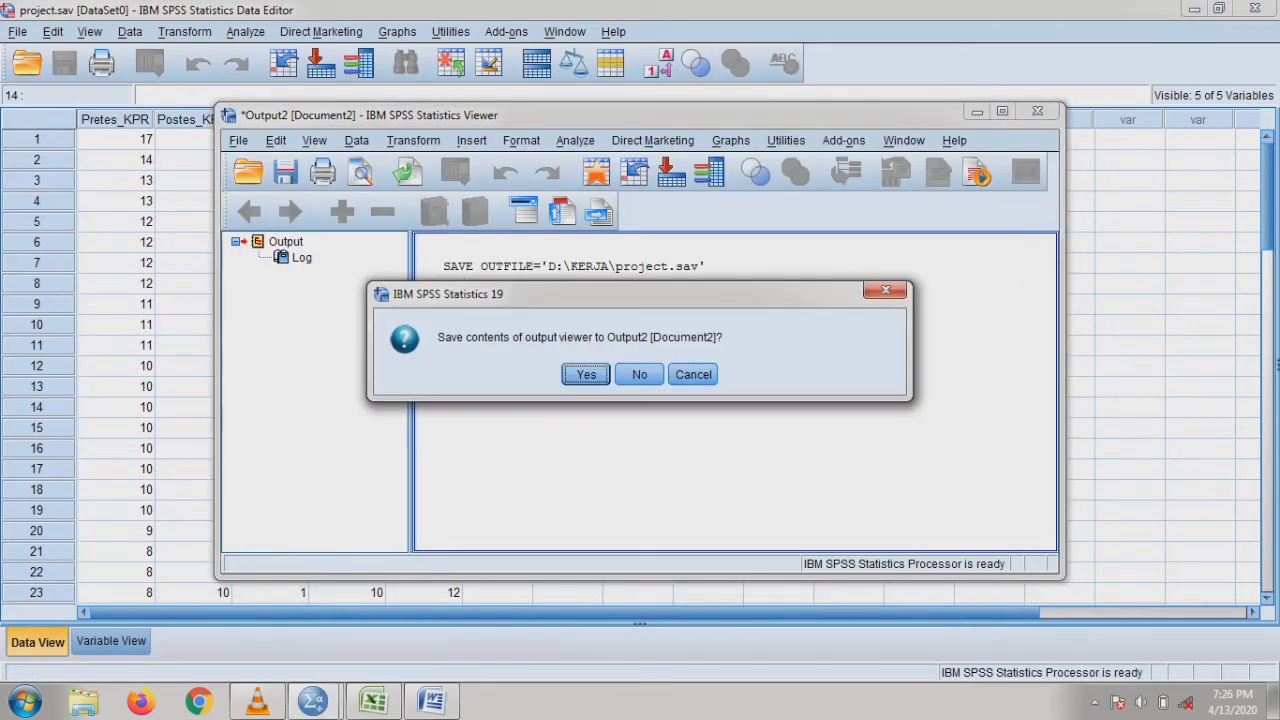
left_click(640, 374)
left_click(270, 201)
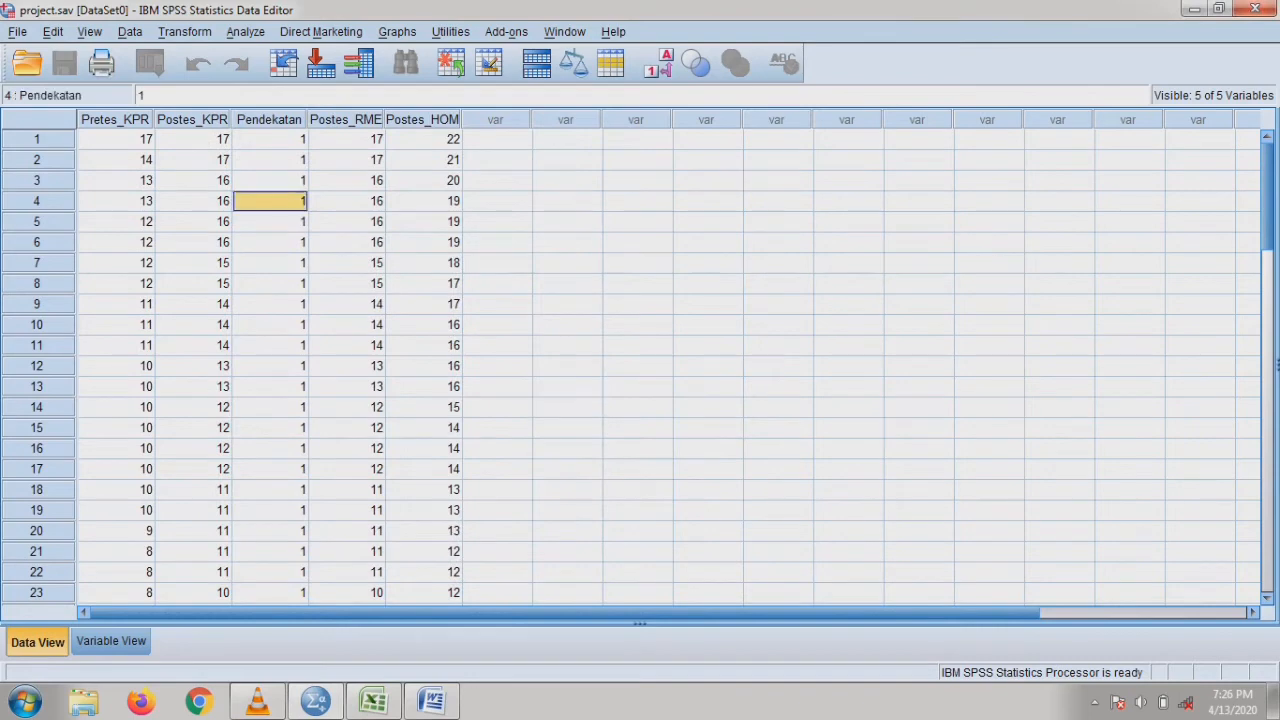
left_click(194, 140)
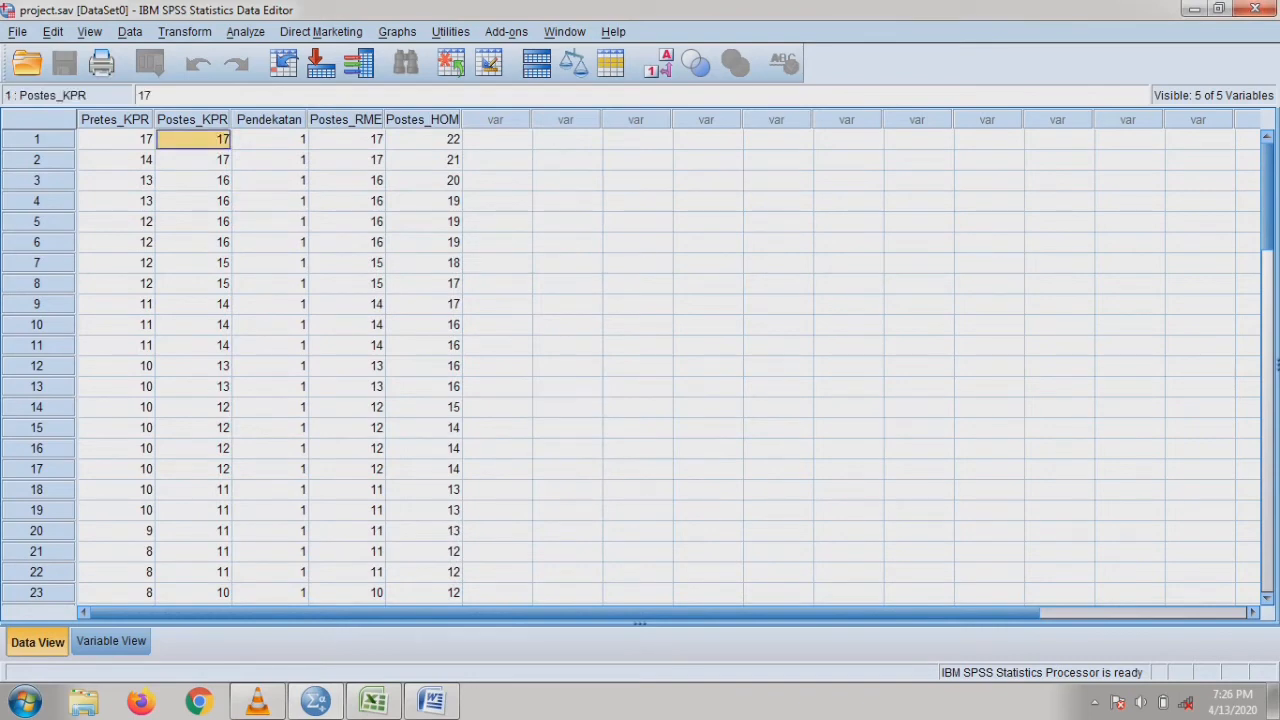
left_click(117, 160)
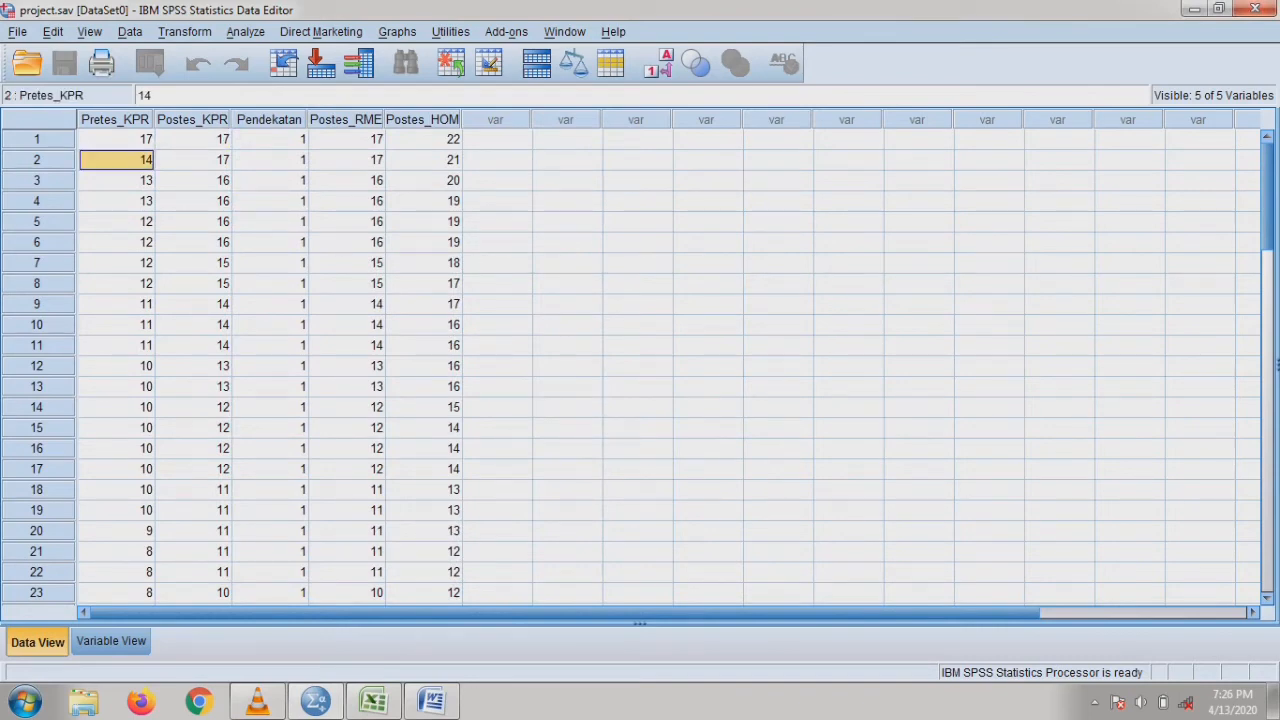
left_click(194, 140)
left_click(194, 346)
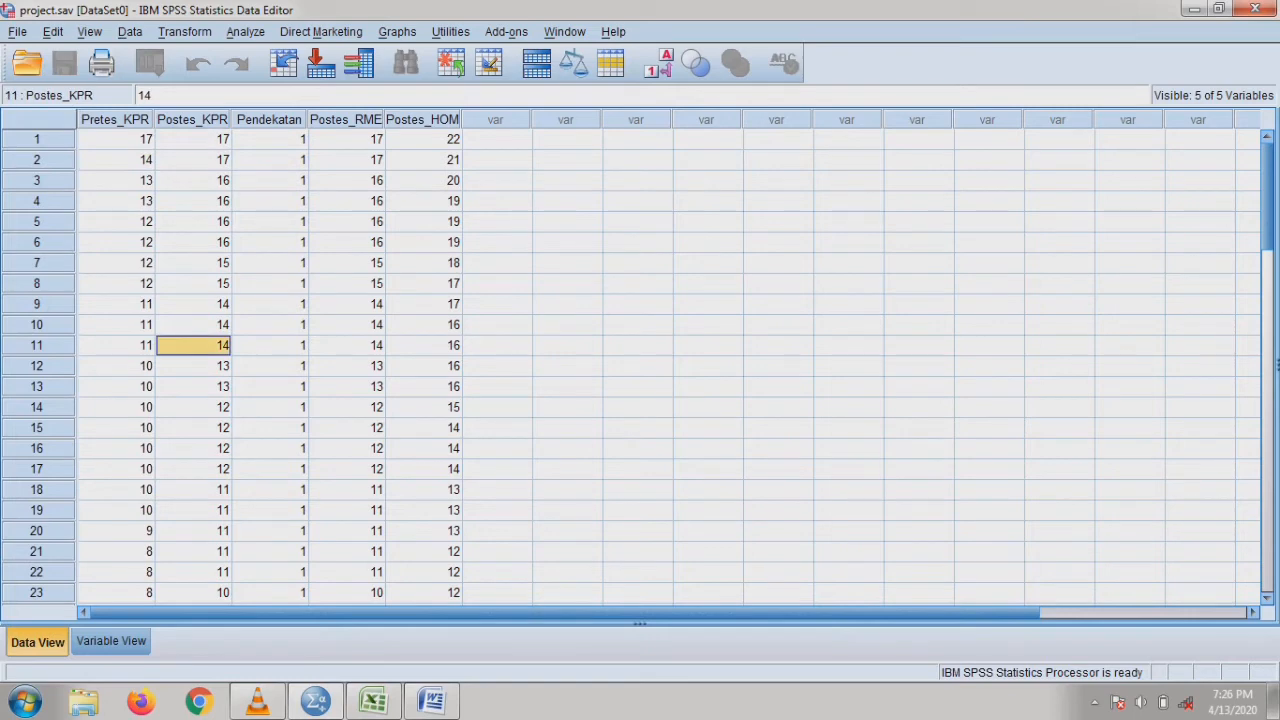
left_click(194, 140)
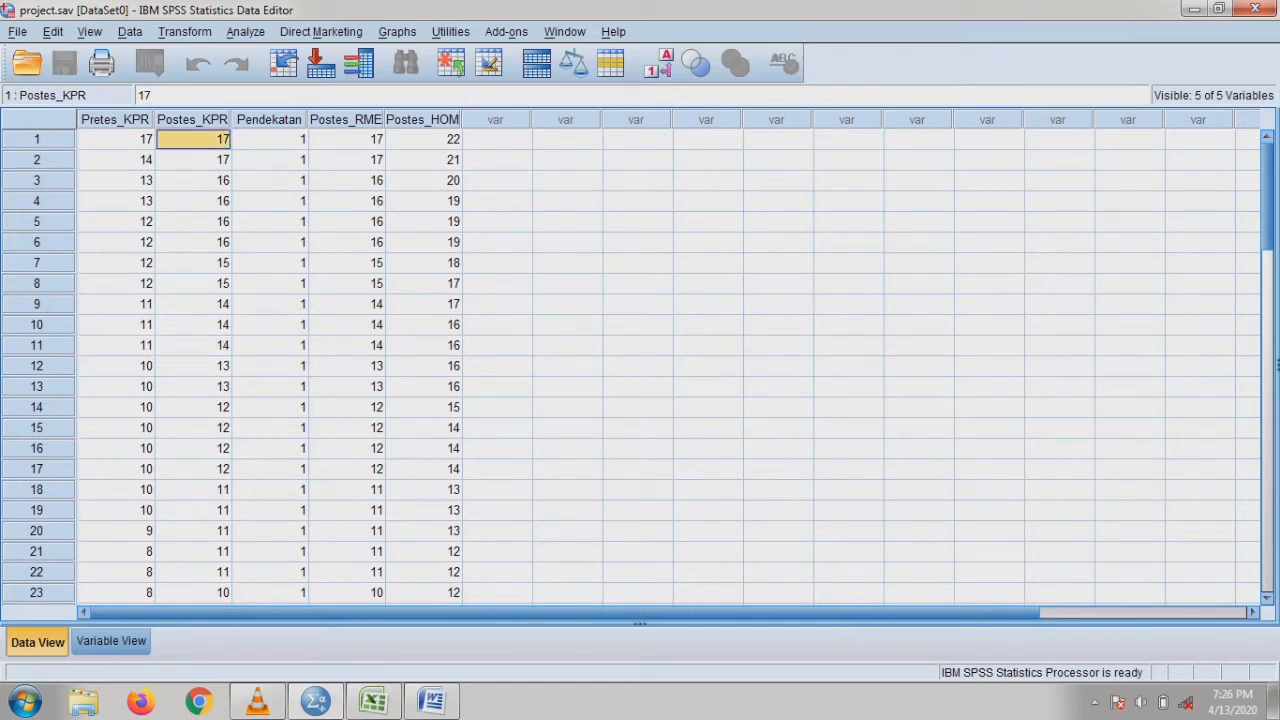
double_click(194, 140)
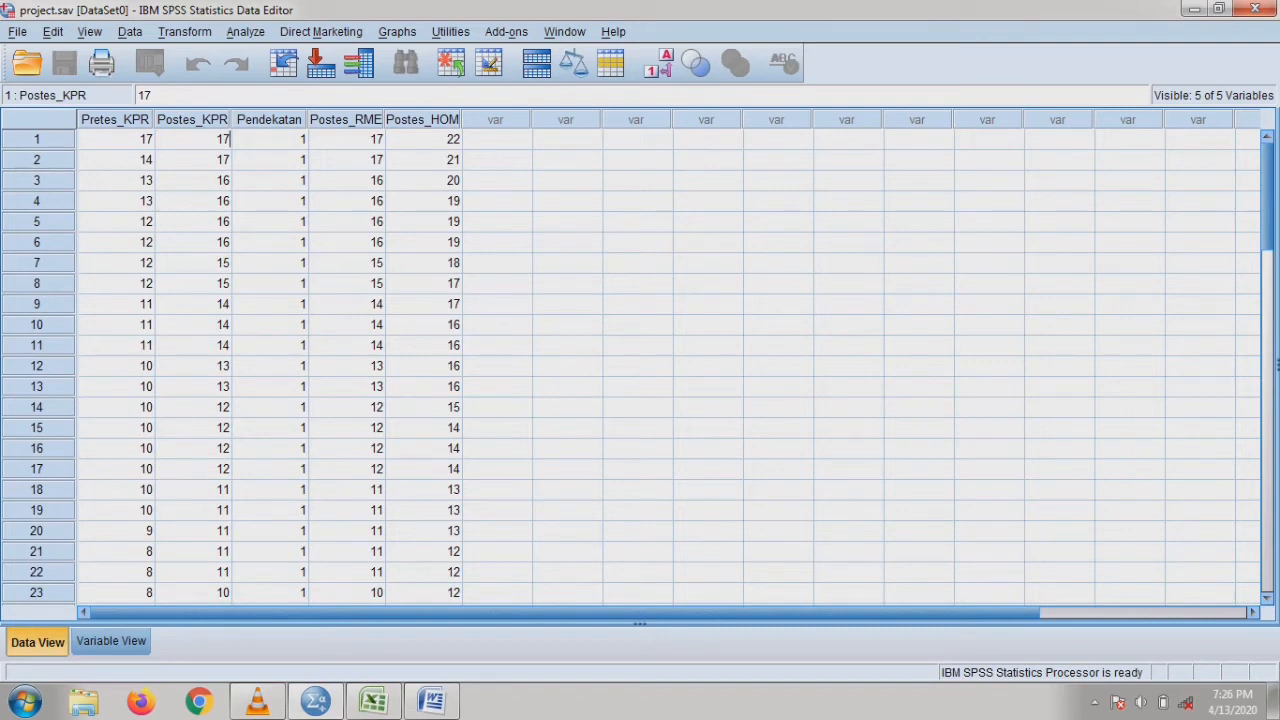
Open the Descriptives analysis for the dataset and move its dialog up over the first data rows.
key("alt+a")
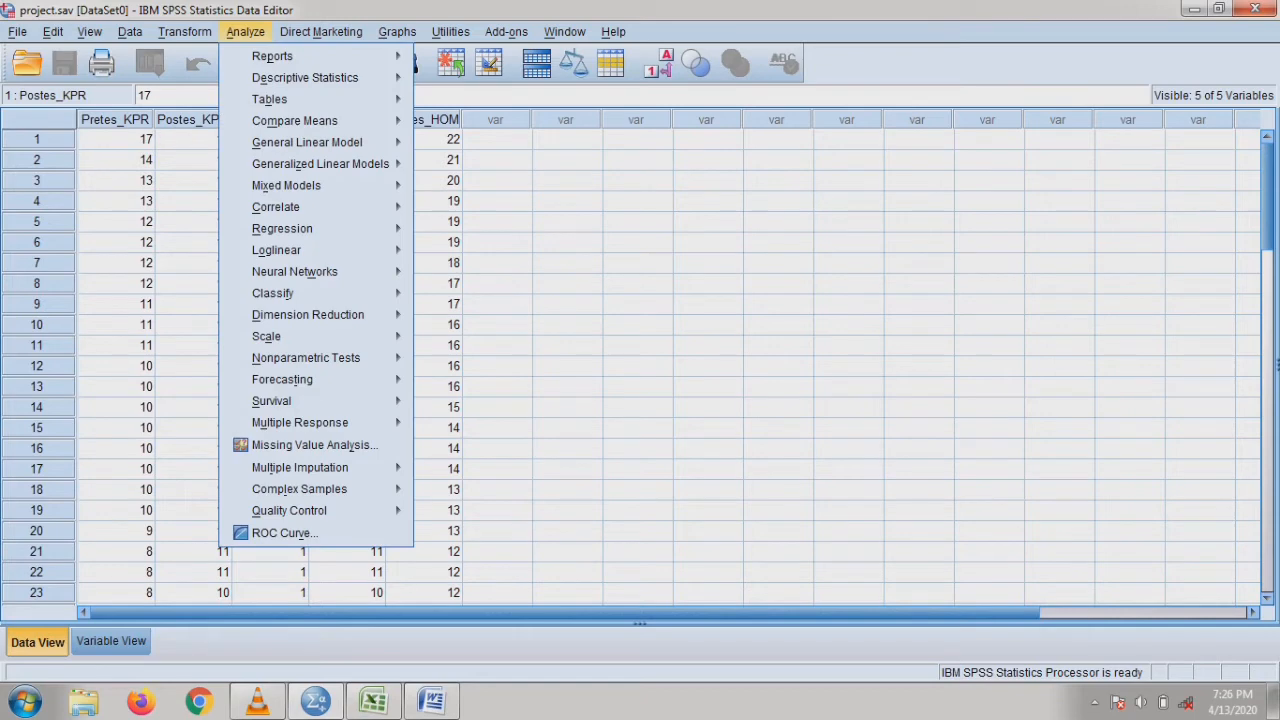
key("Right")
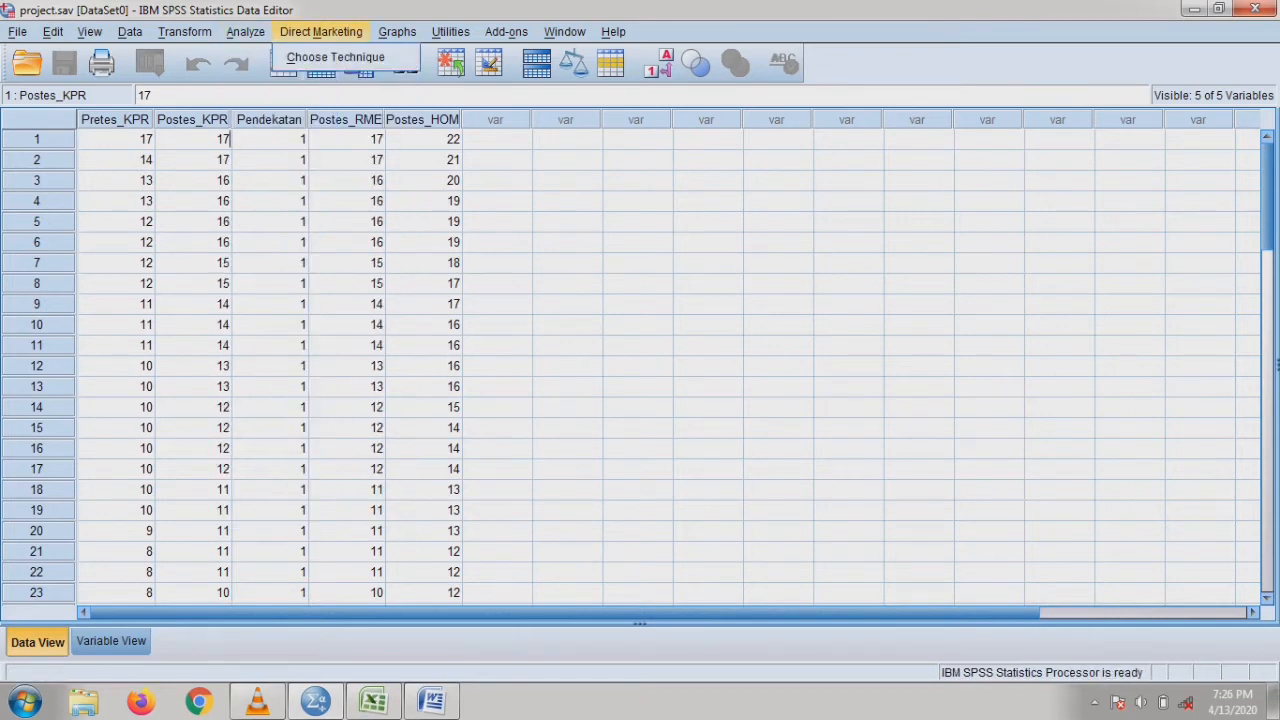
key("Left")
key("Down")
key("Down")
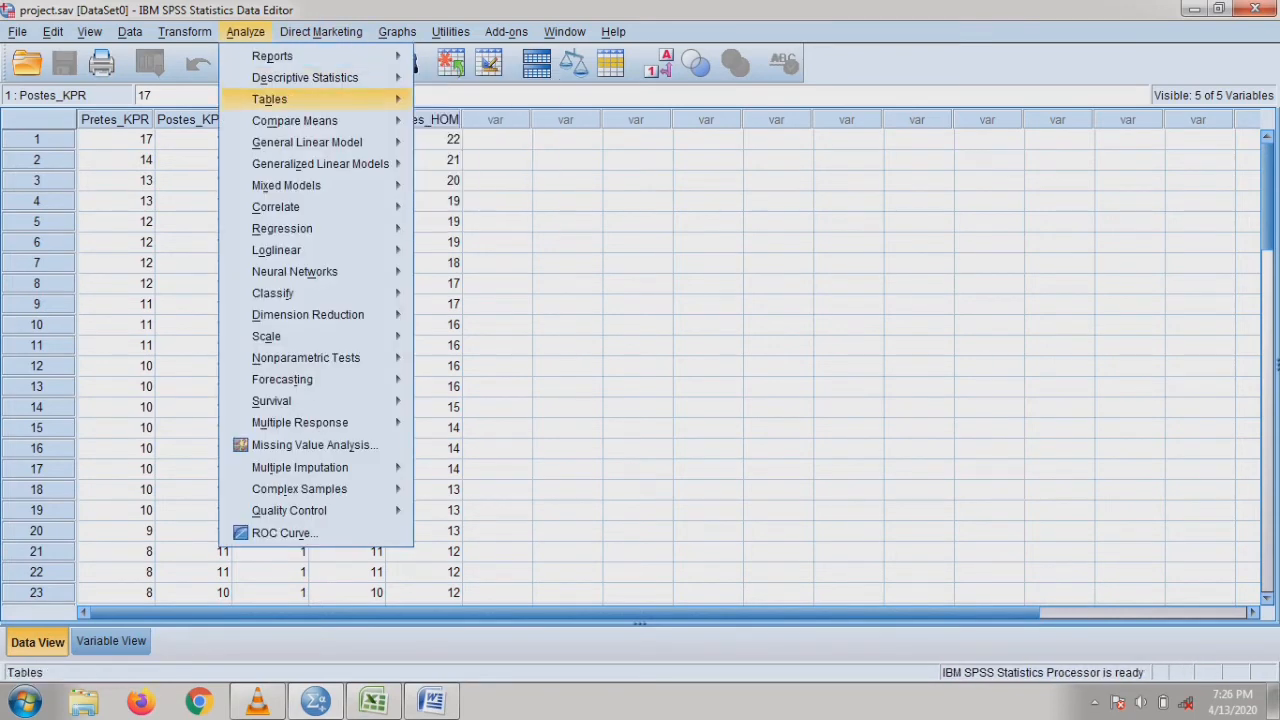
key("Up")
key("Right")
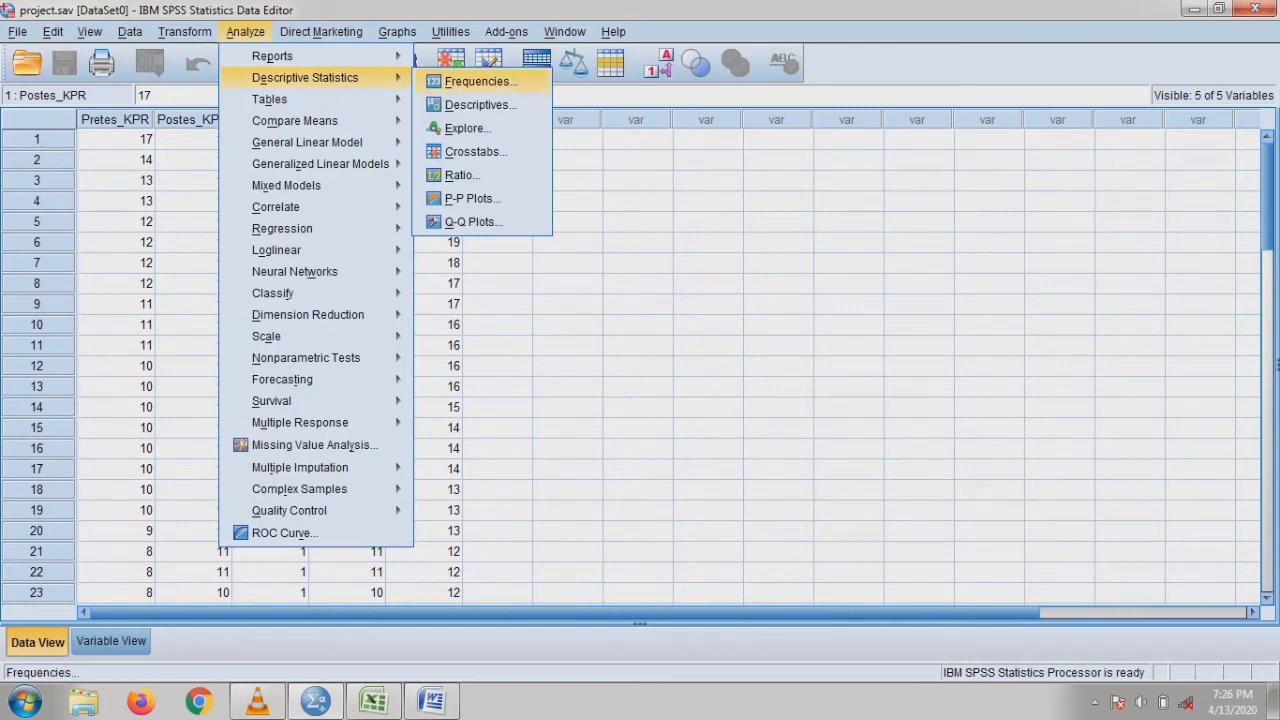
key("Down")
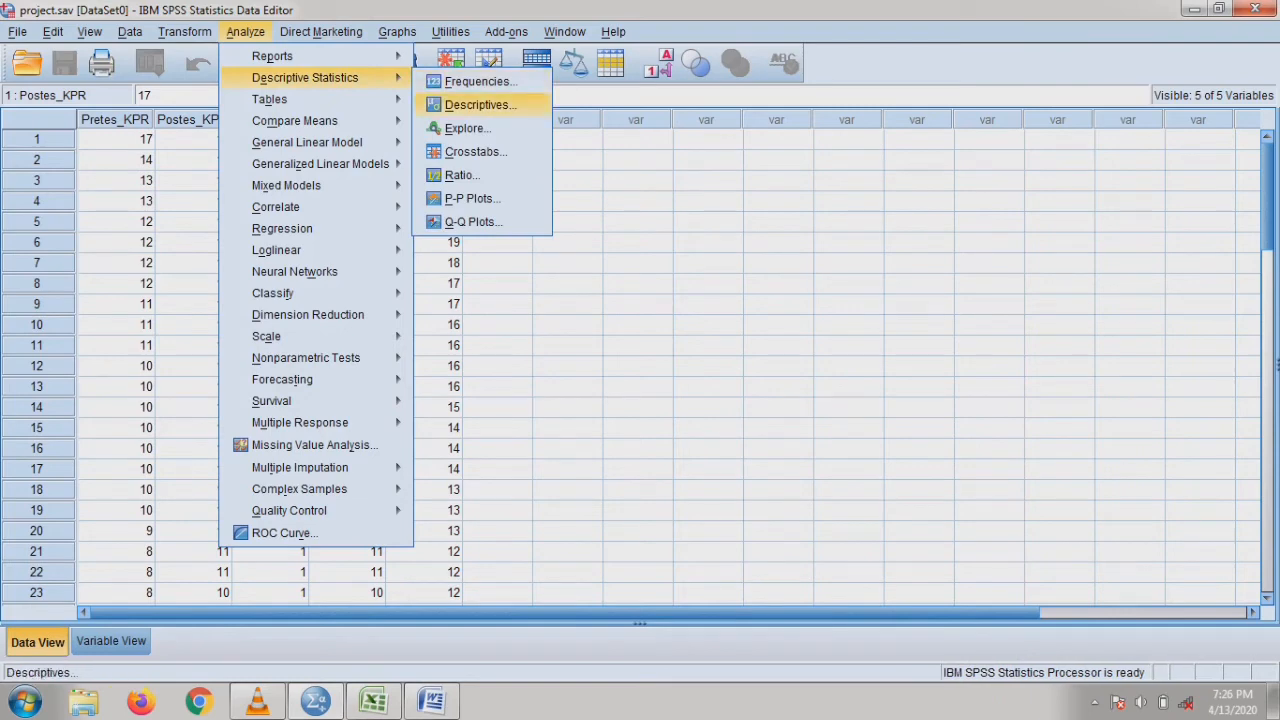
key("Return")
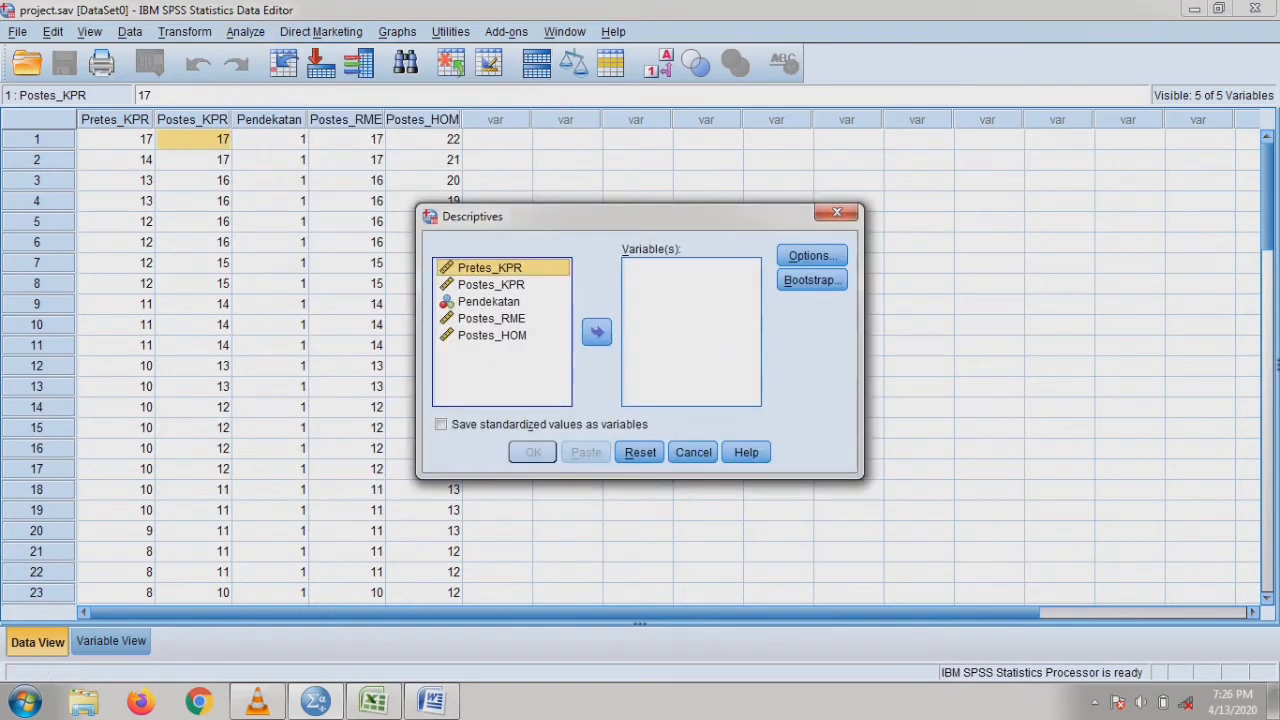
left_click_drag(620, 216, 483, 89)
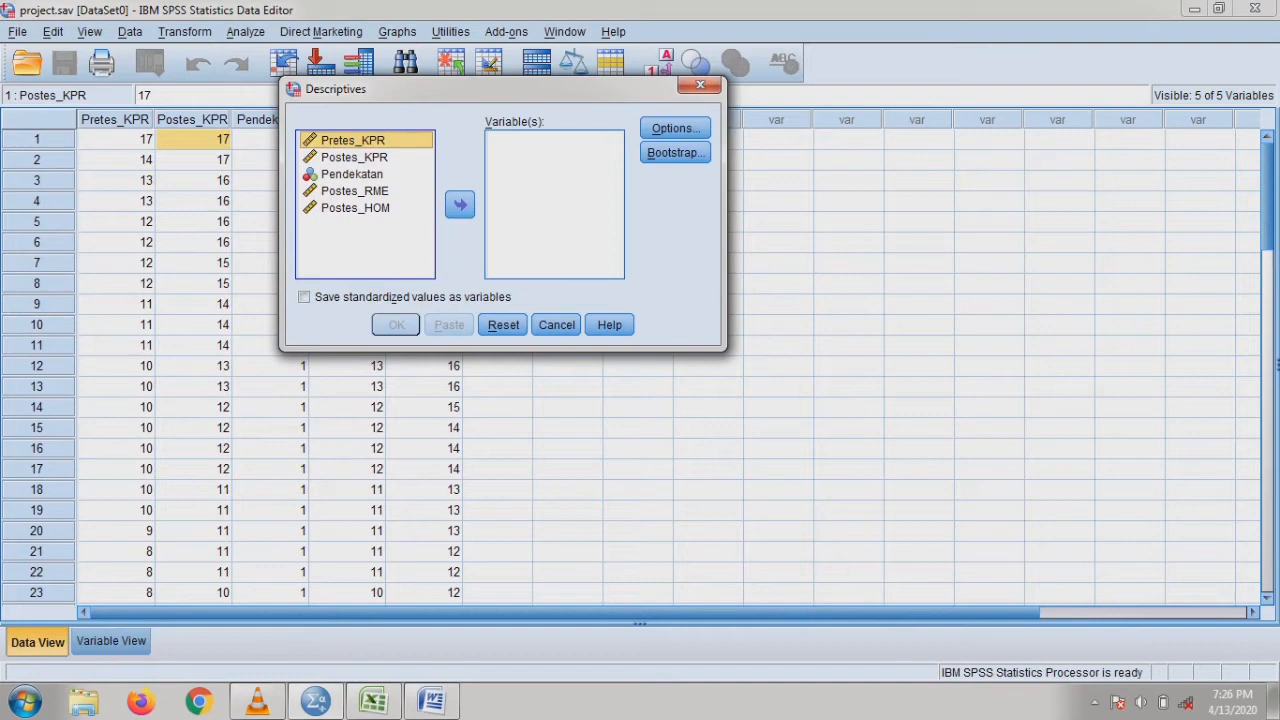
left_click(355, 191)
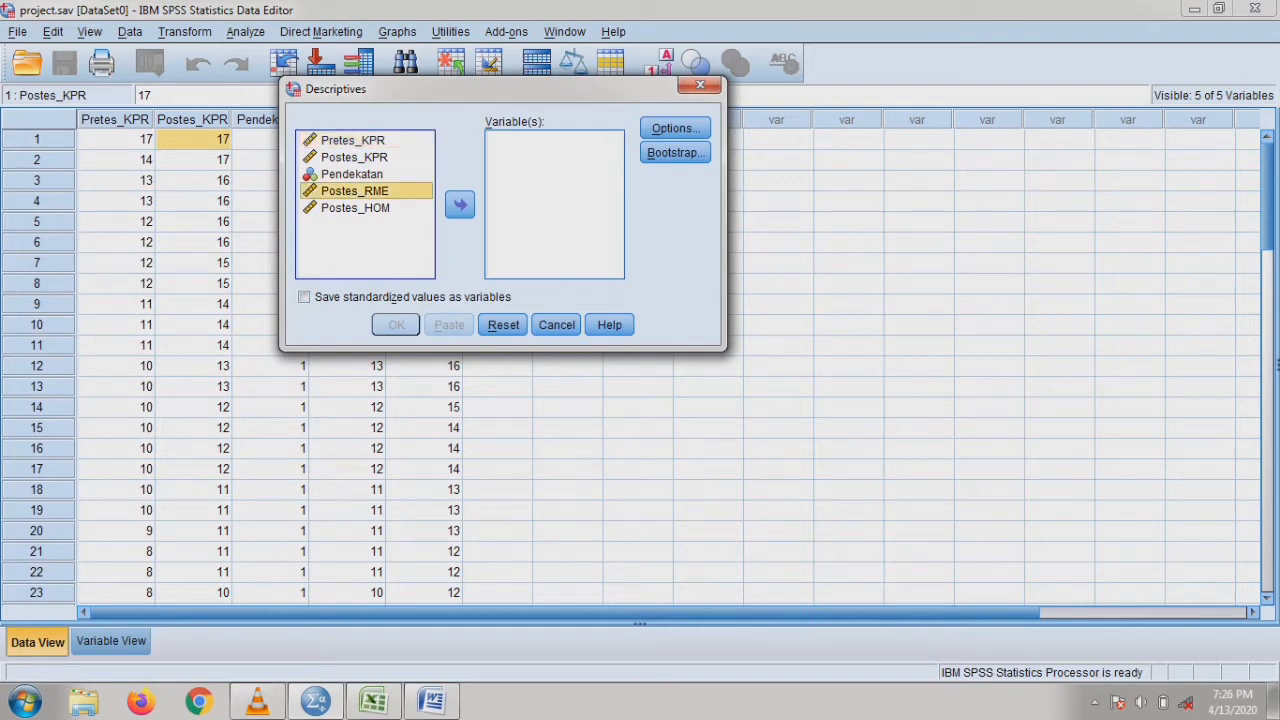
left_click(355, 208, "ctrl")
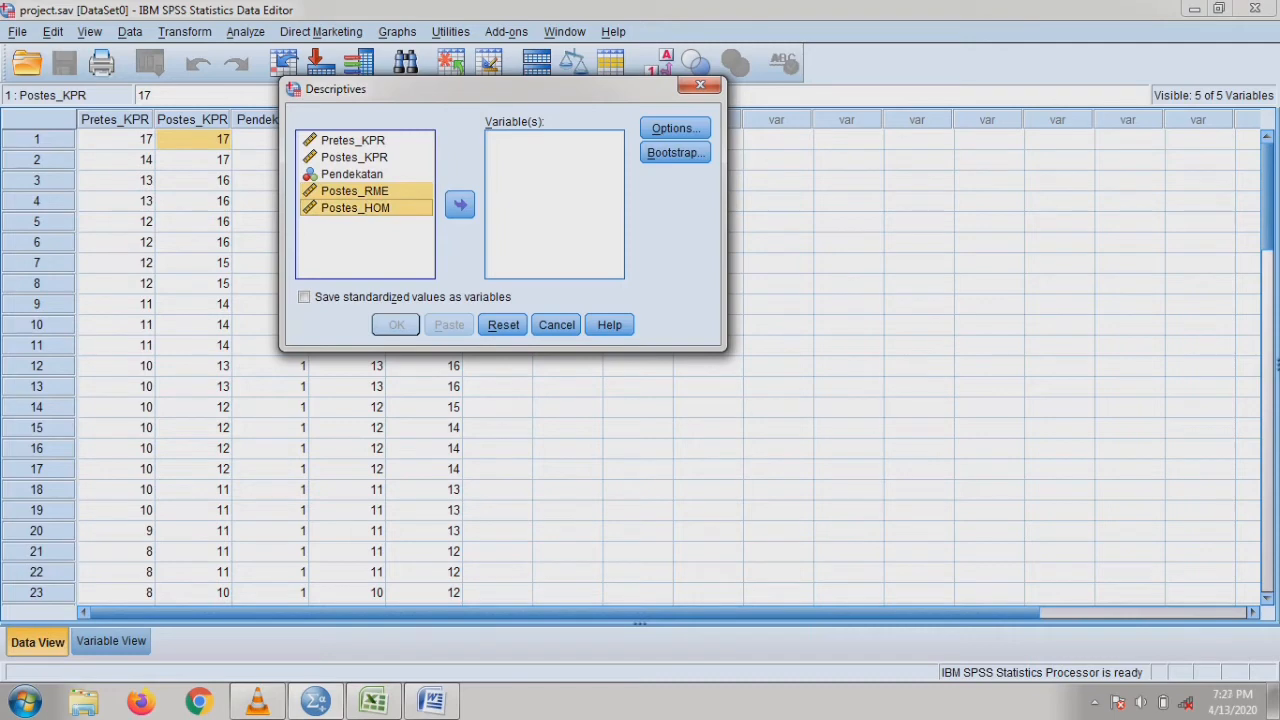
left_click(460, 204)
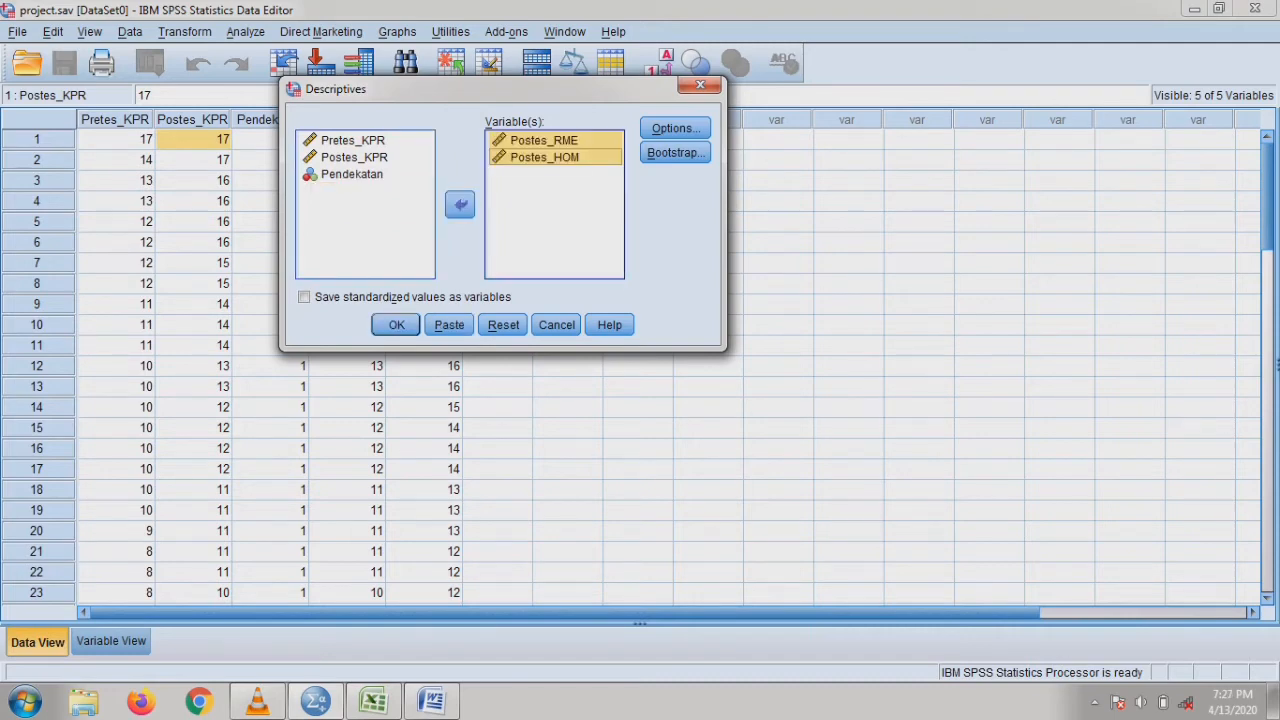
left_click(352, 174)
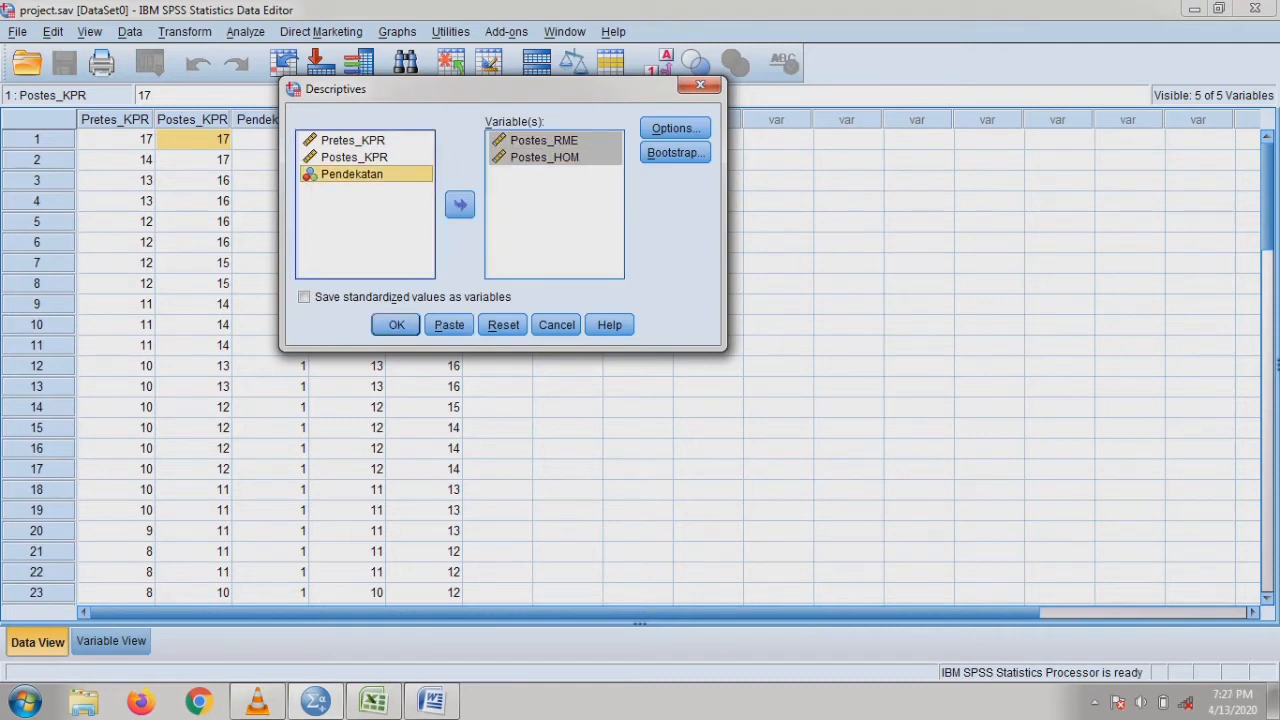
left_click(353, 140)
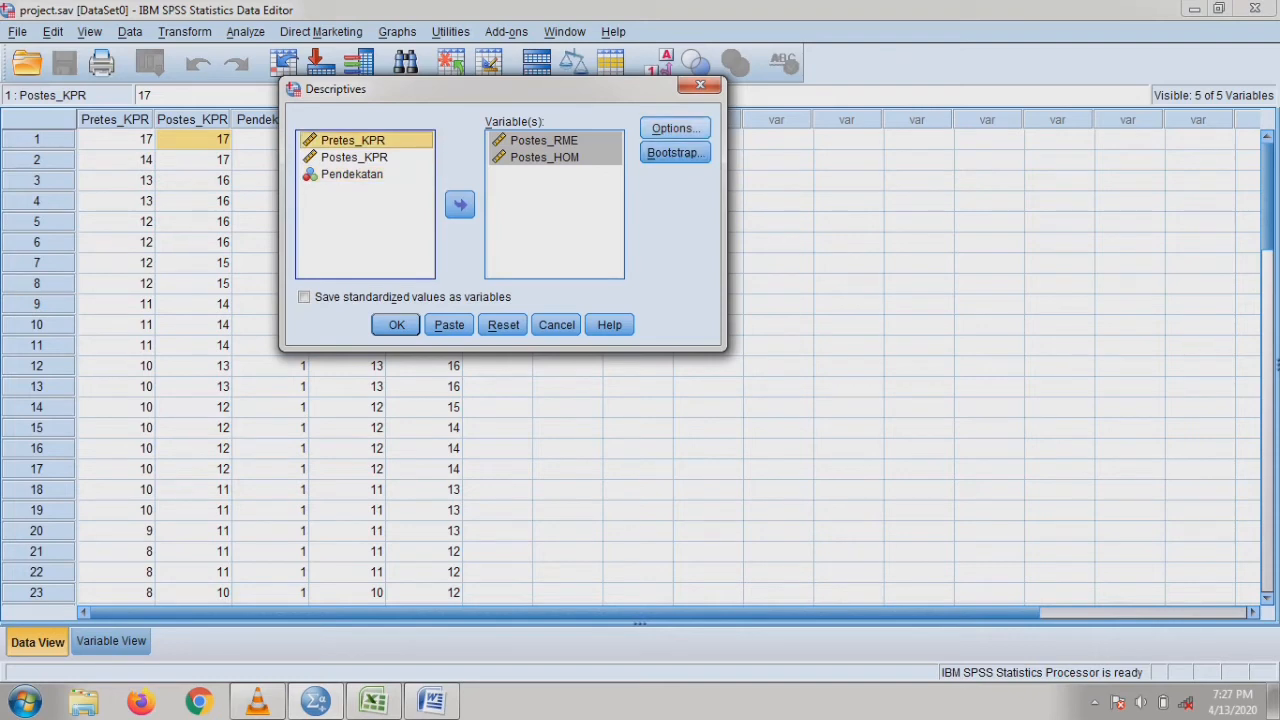
left_click(675, 128)
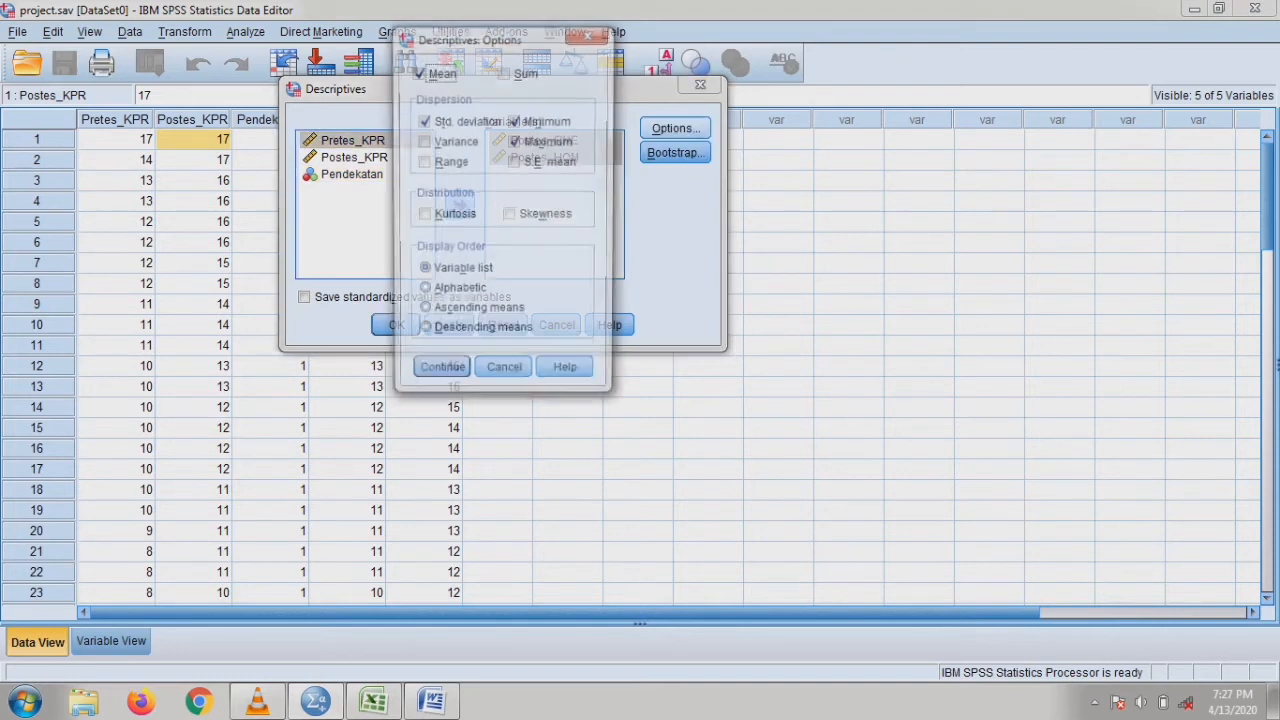
left_click(589, 33)
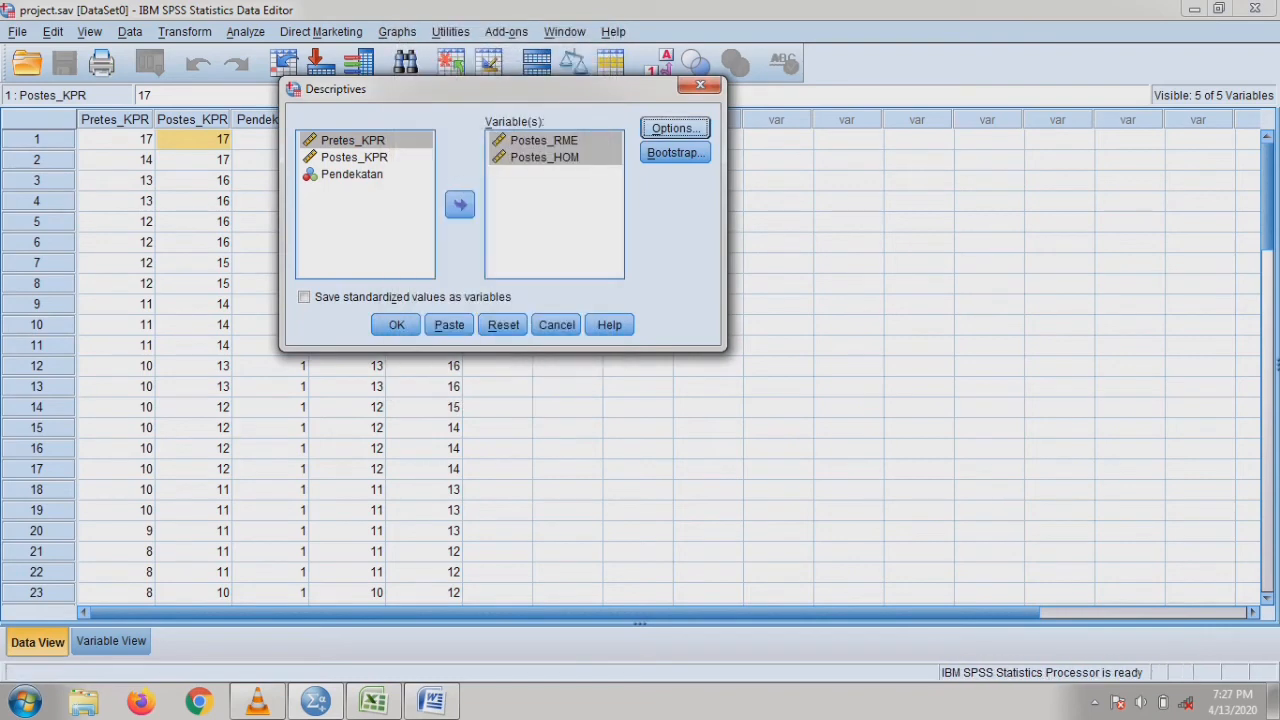
left_click(675, 128)
left_click(589, 33)
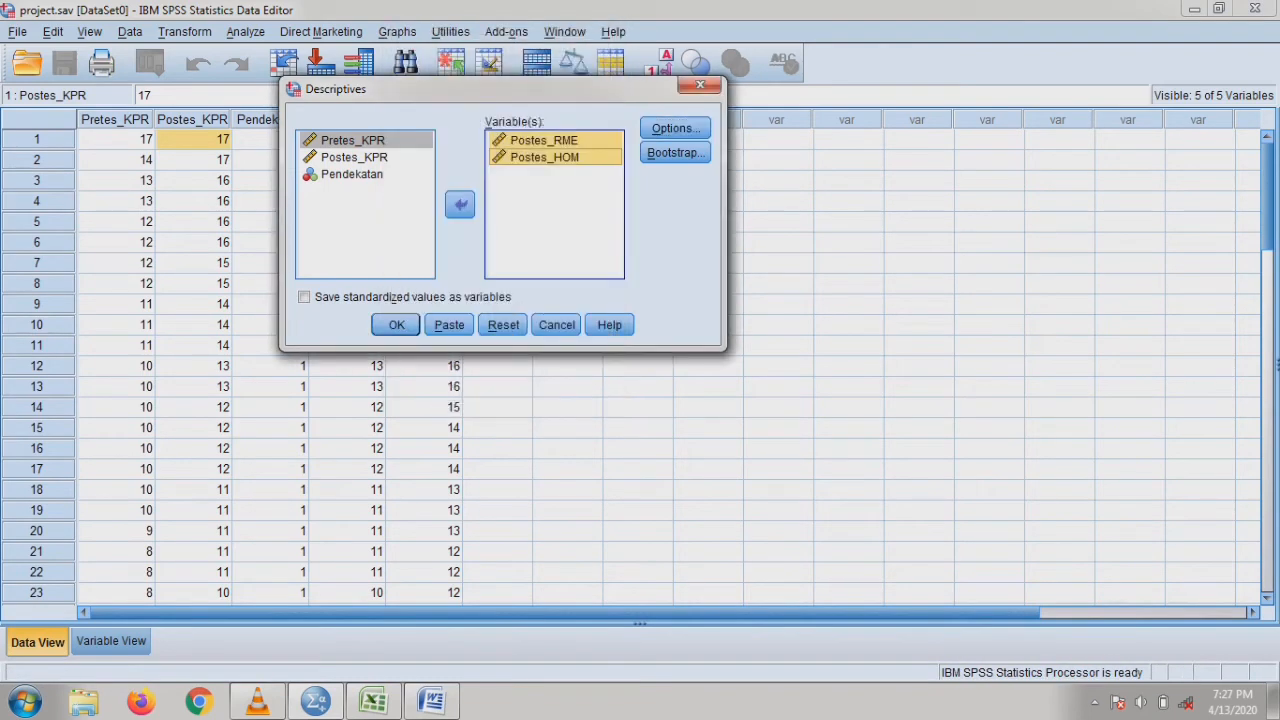
left_click(460, 204)
left_click(354, 157)
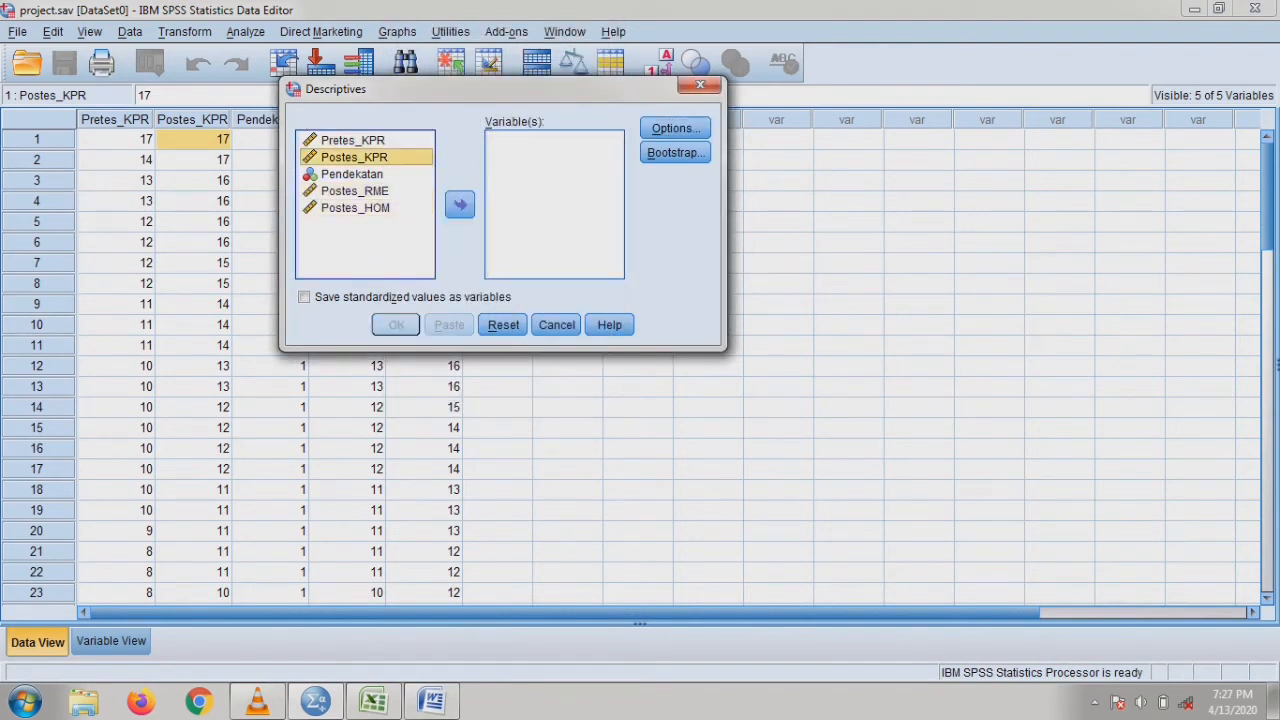
Add Postes_RME and Postes_HOM together as the variables for the descriptive analysis.
left_click(355, 191)
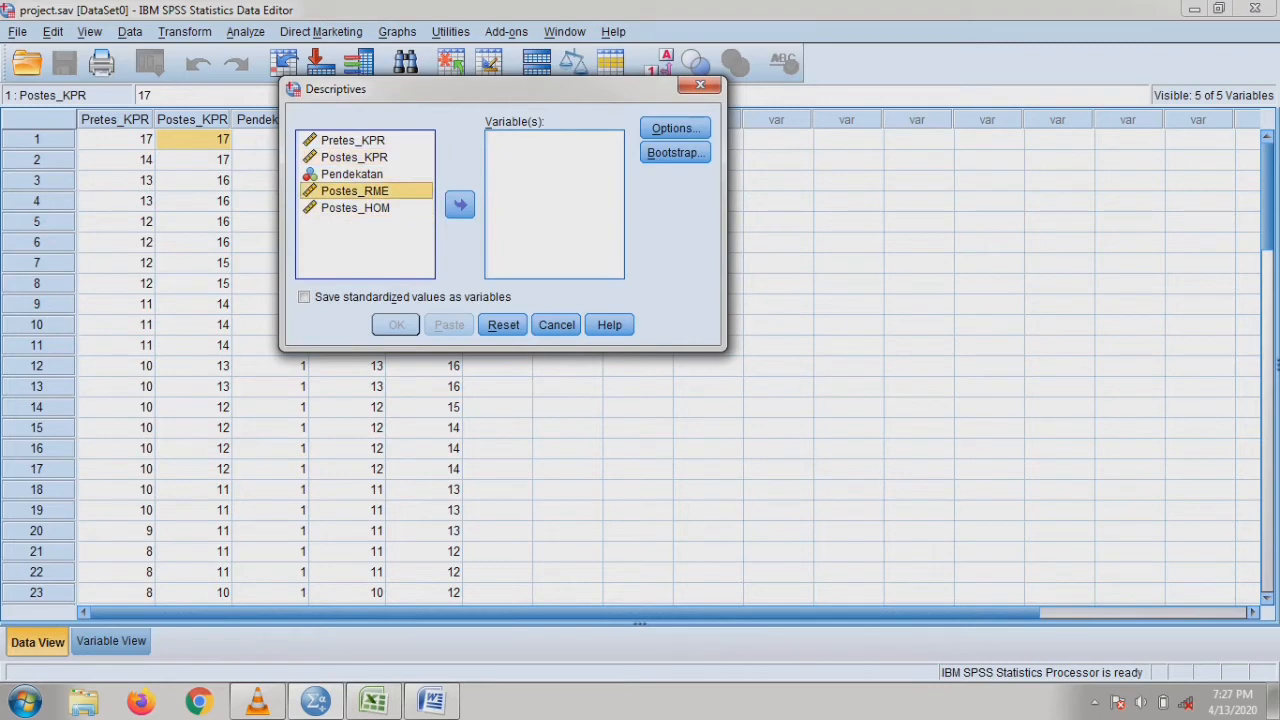
left_click(355, 208, "shift")
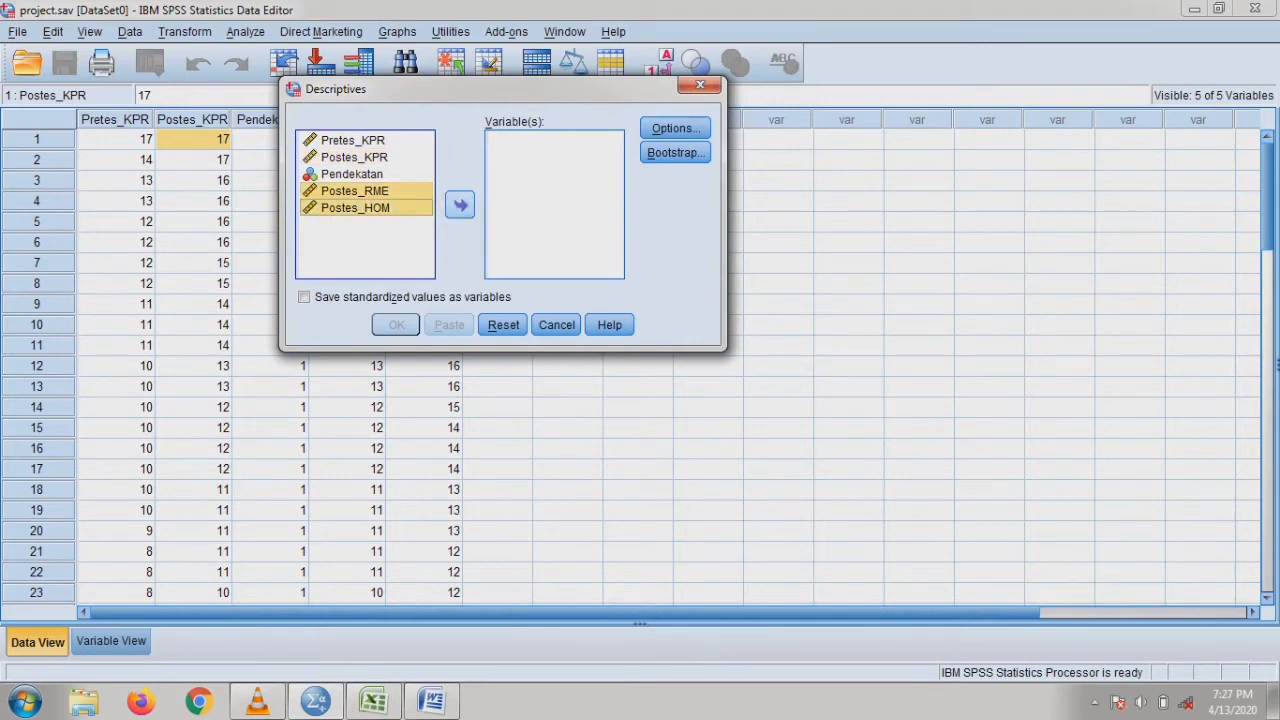
left_click(460, 205)
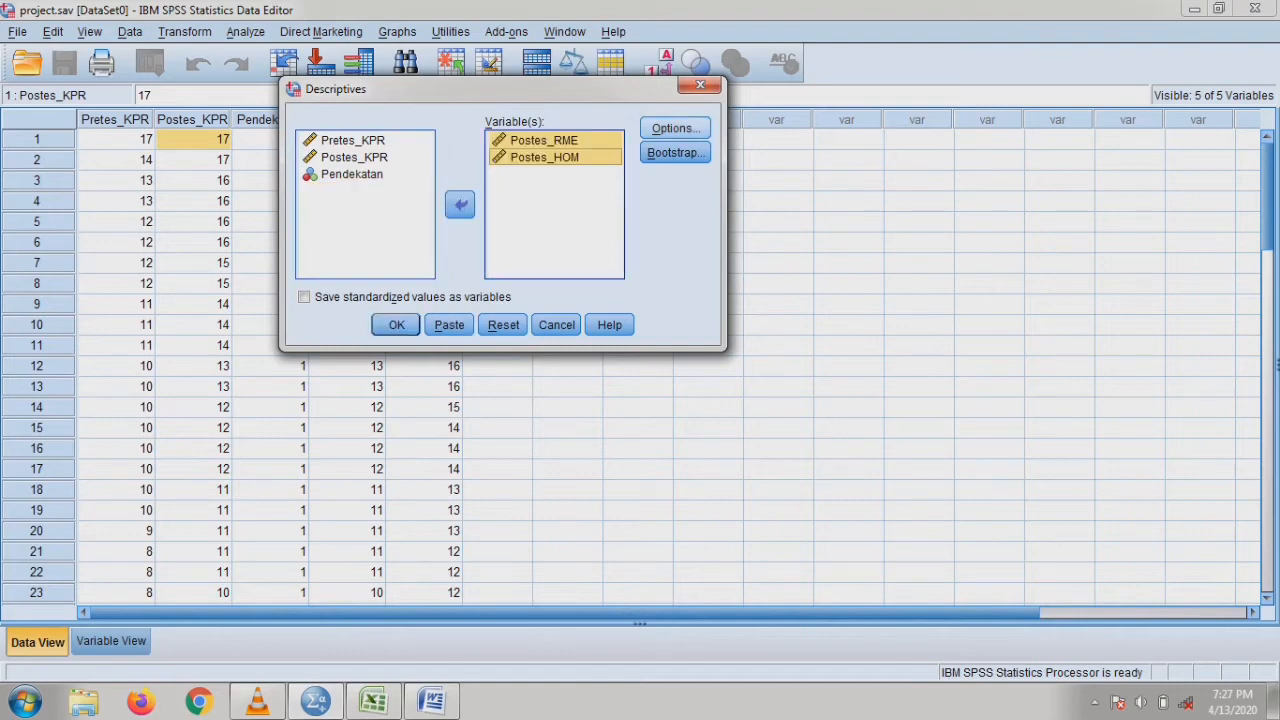
Include Sum and Variance among the descriptive statistics options and run the analysis.
left_click(675, 128)
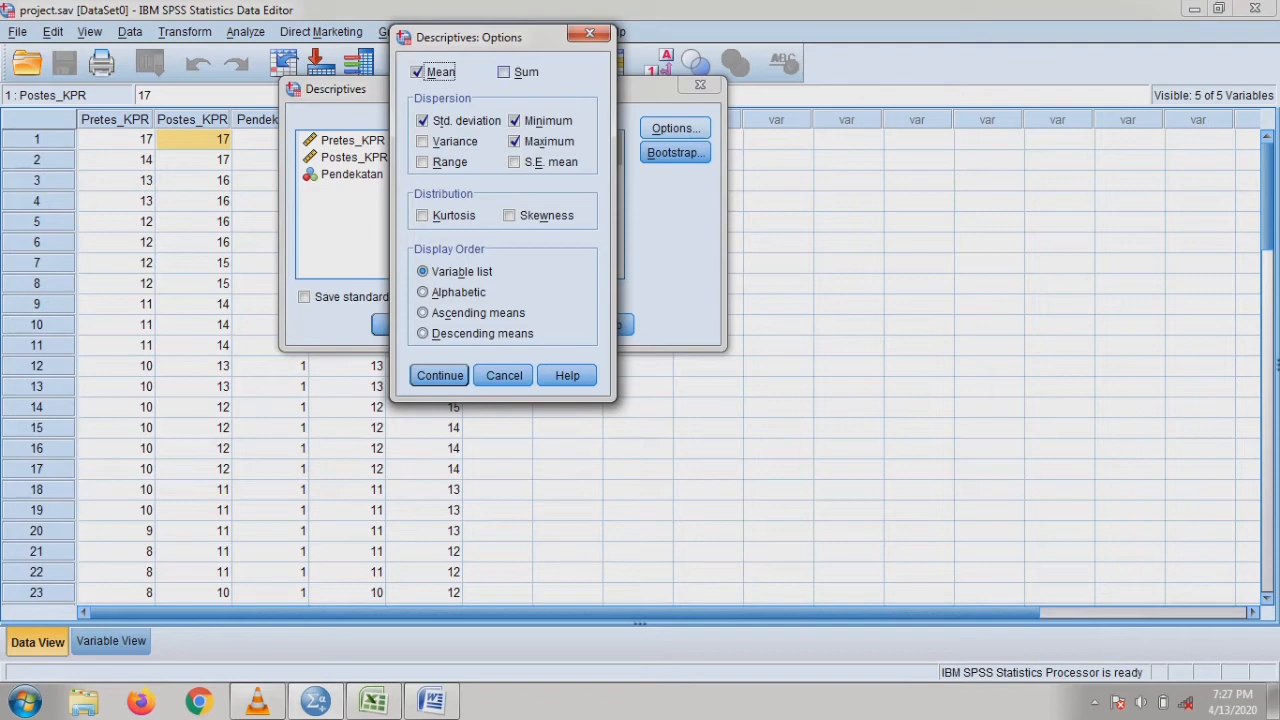
left_click(504, 72)
left_click(423, 142)
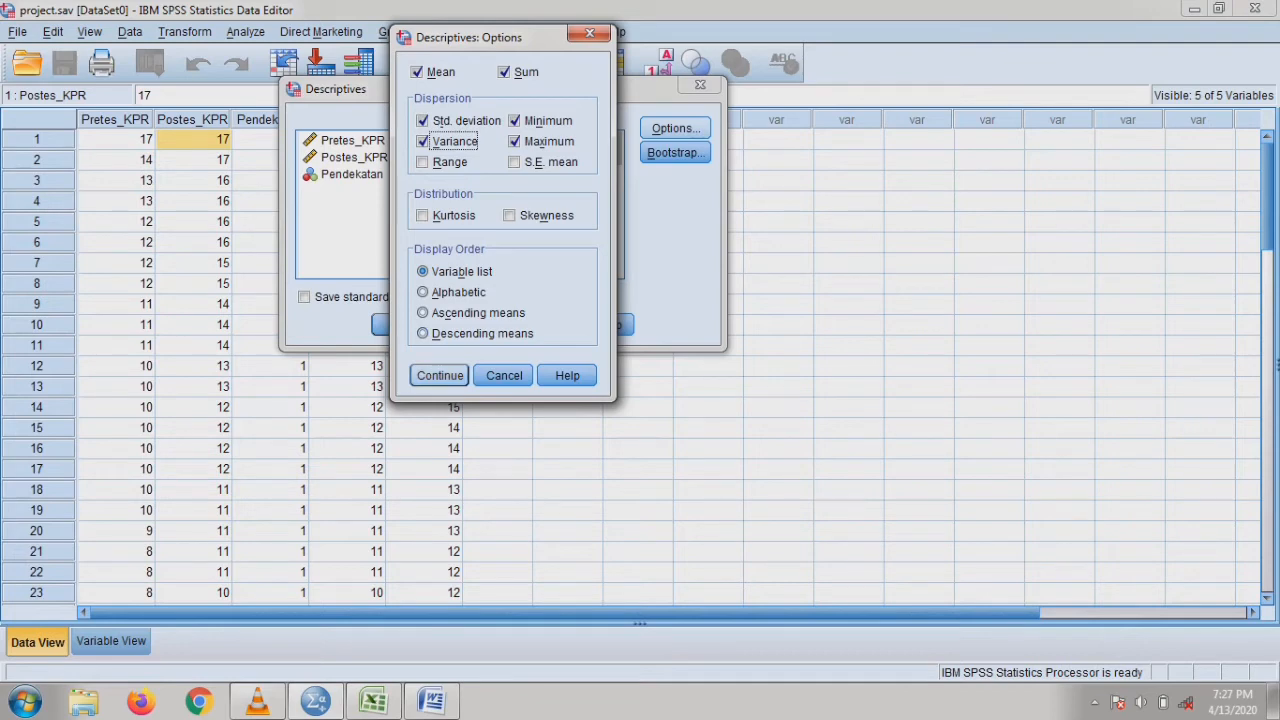
left_click(440, 375)
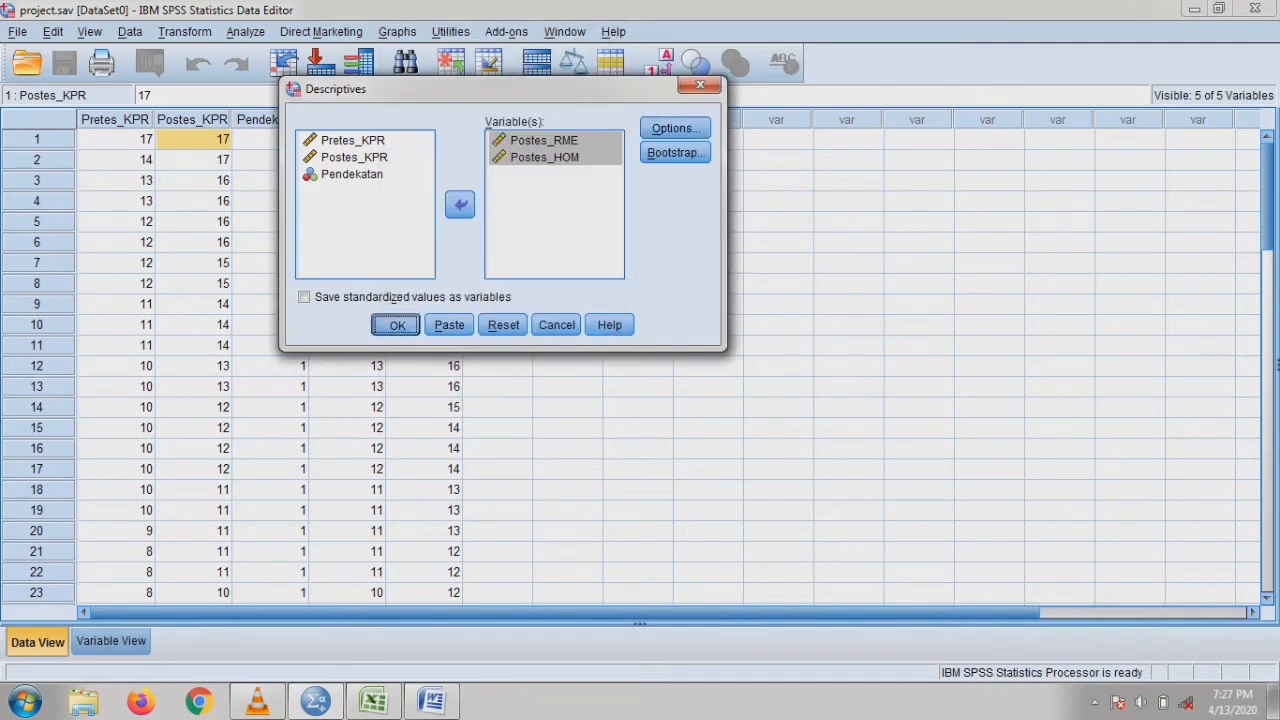
left_click(396, 324)
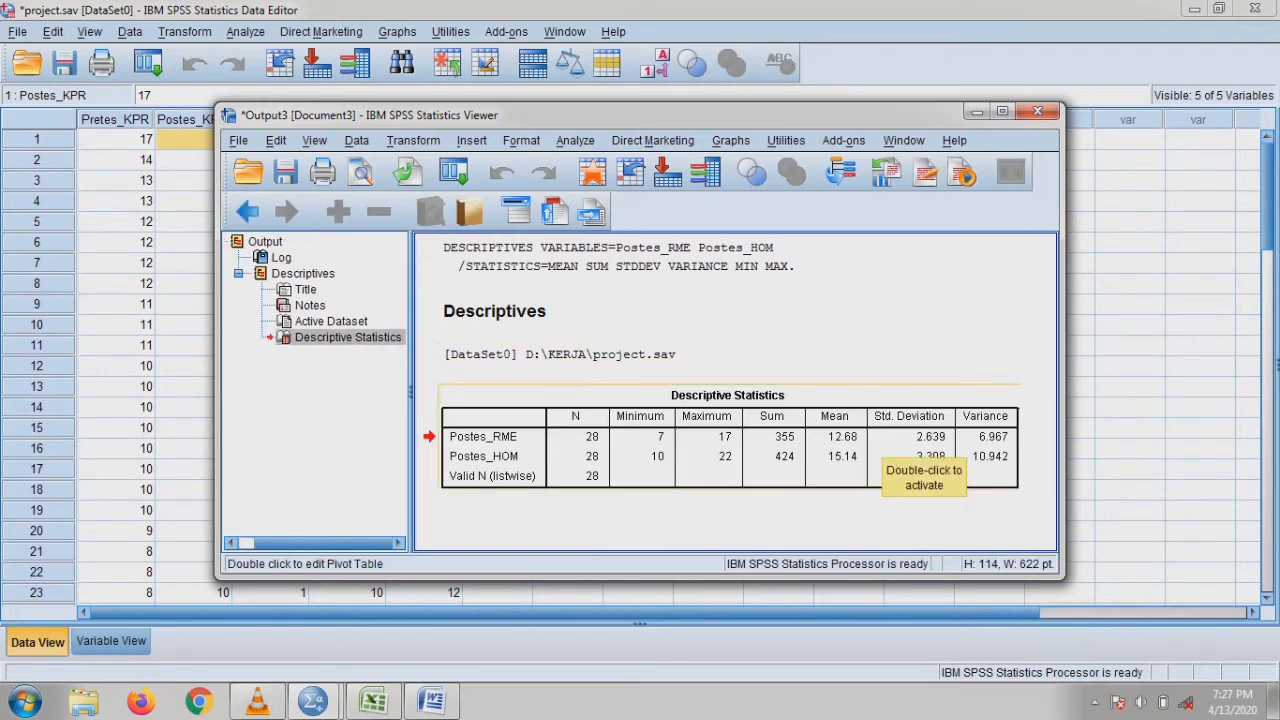
Copy the Descriptive Statistics output table and paste it in Word on new lines under "Statistik deskriptif".
right_click(802, 406)
left_click(850, 440)
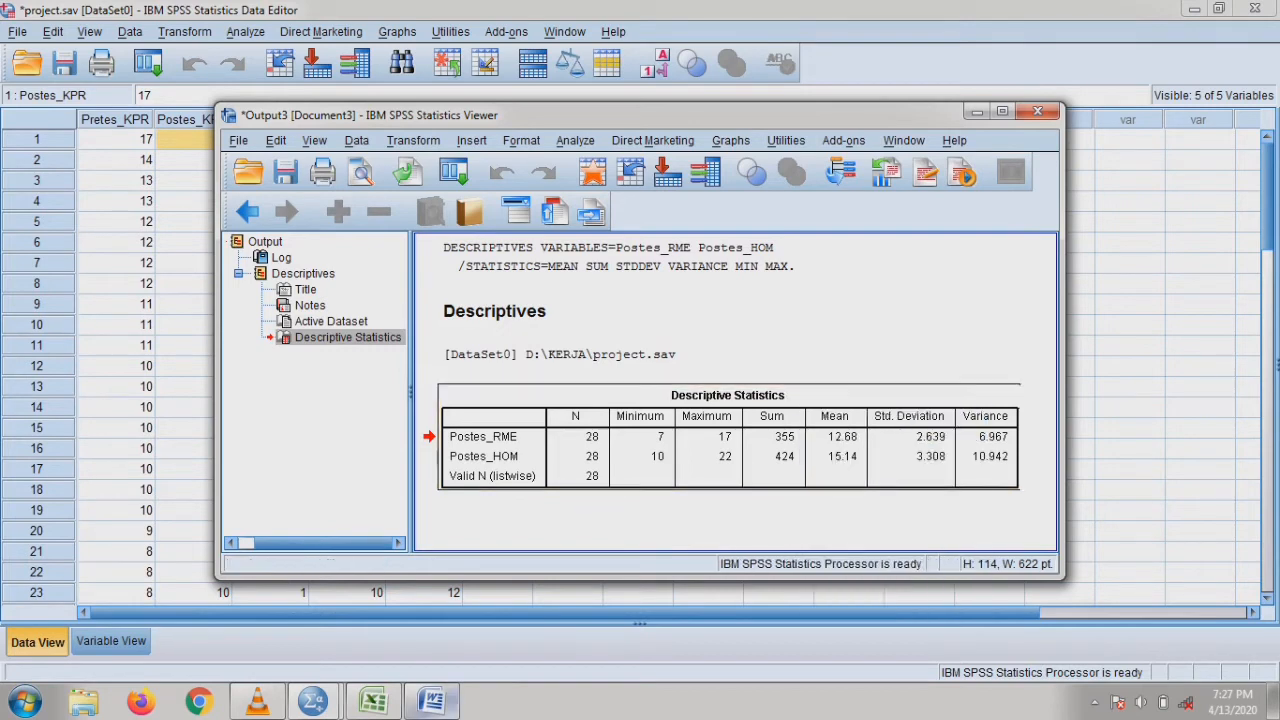
left_click(432, 700)
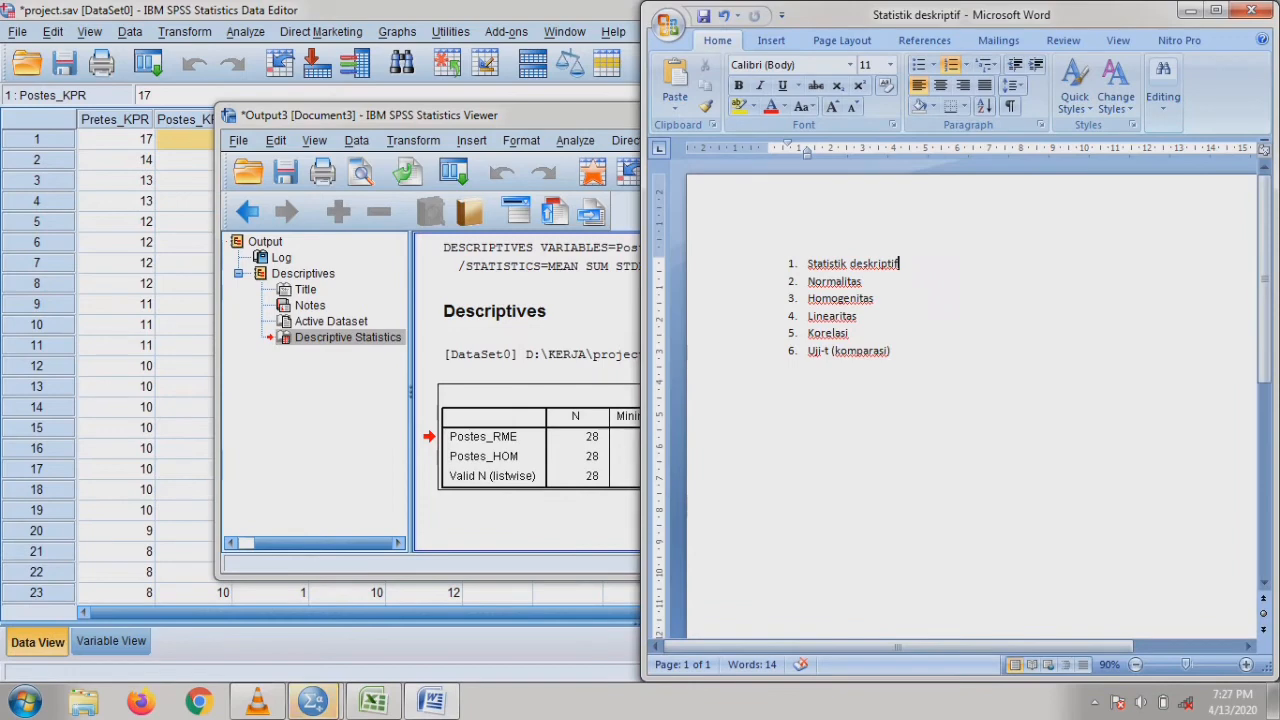
key("Return")
key("Return")
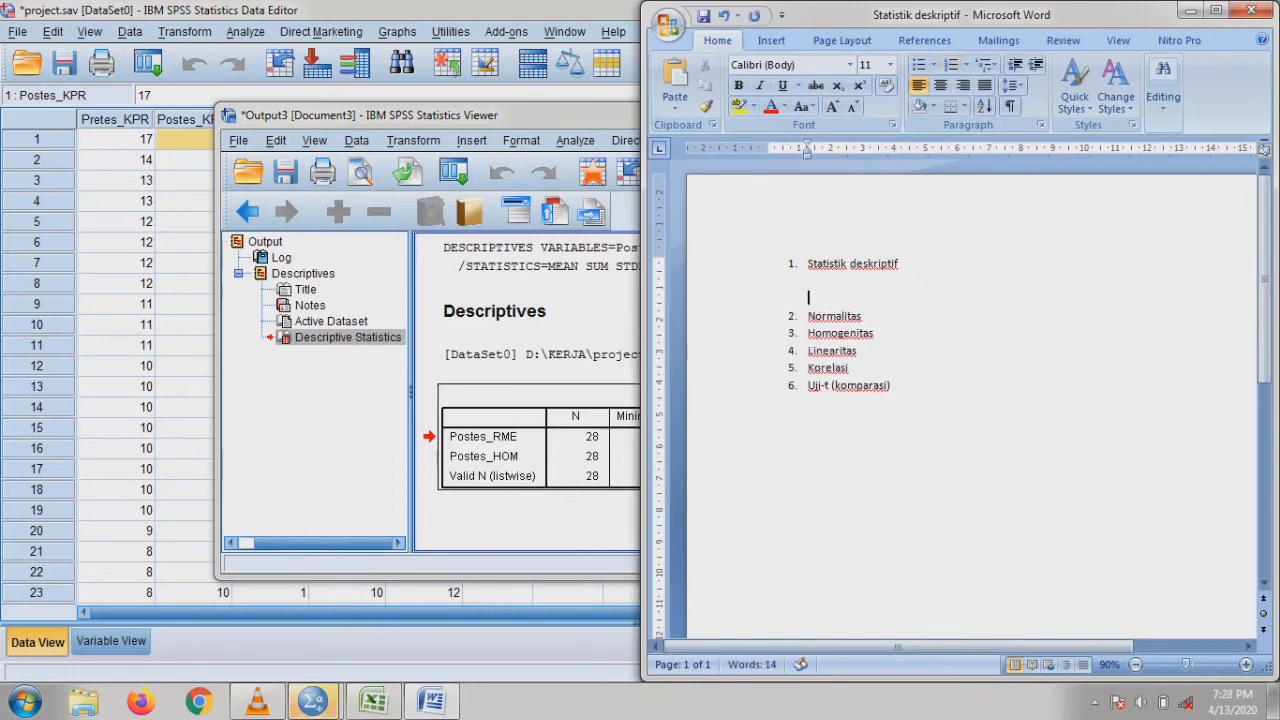
key("Return")
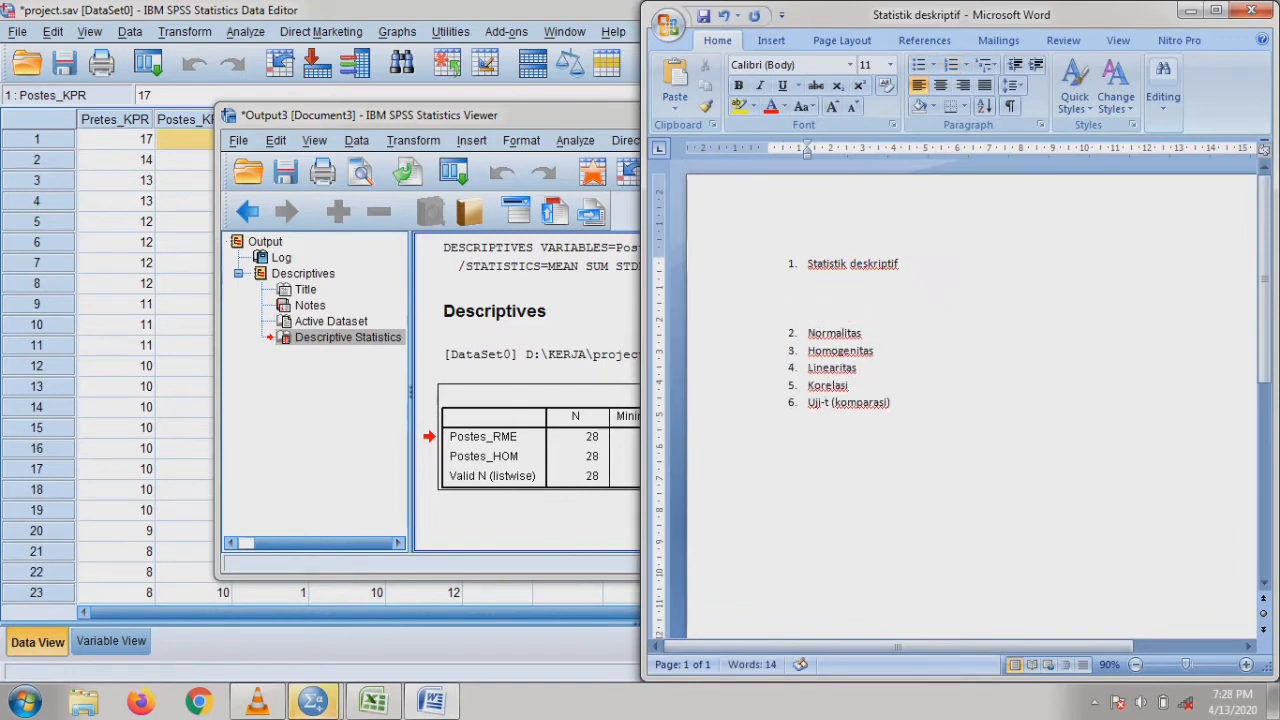
key("ctrl+v")
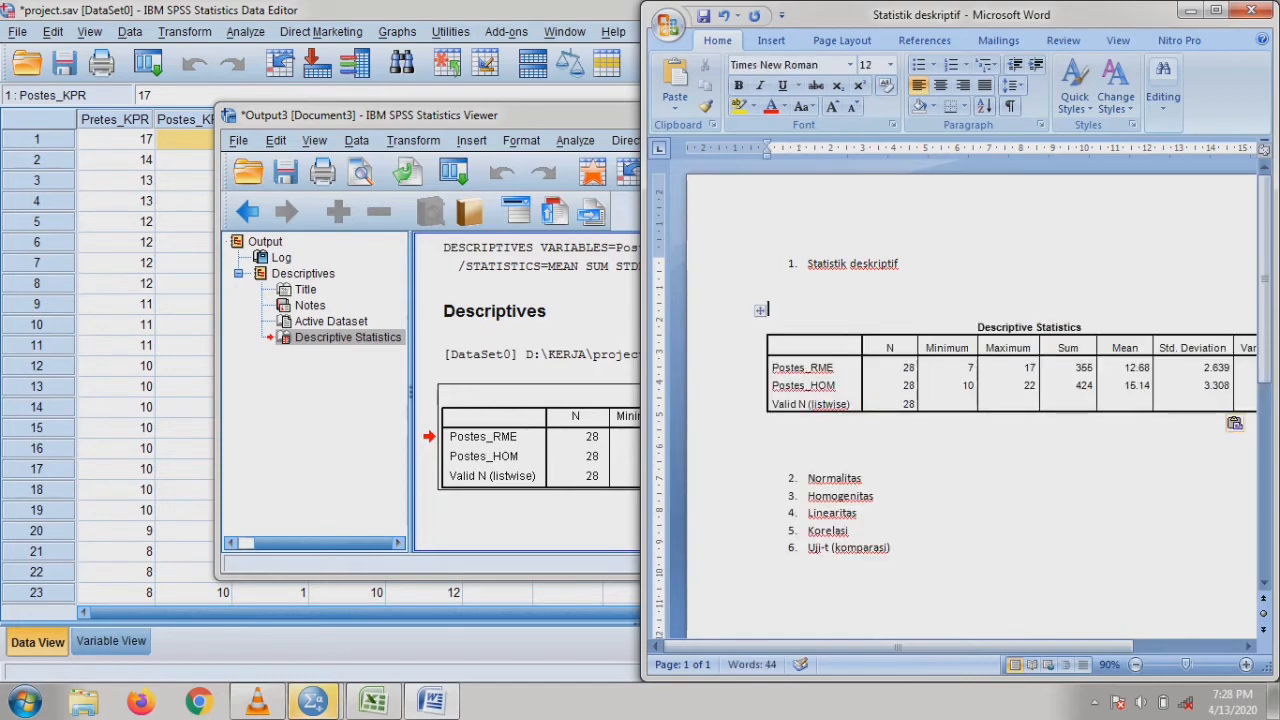
Delete the surplus blank lines above and below the pasted Descriptive Statistics table.
key("BackSpace")
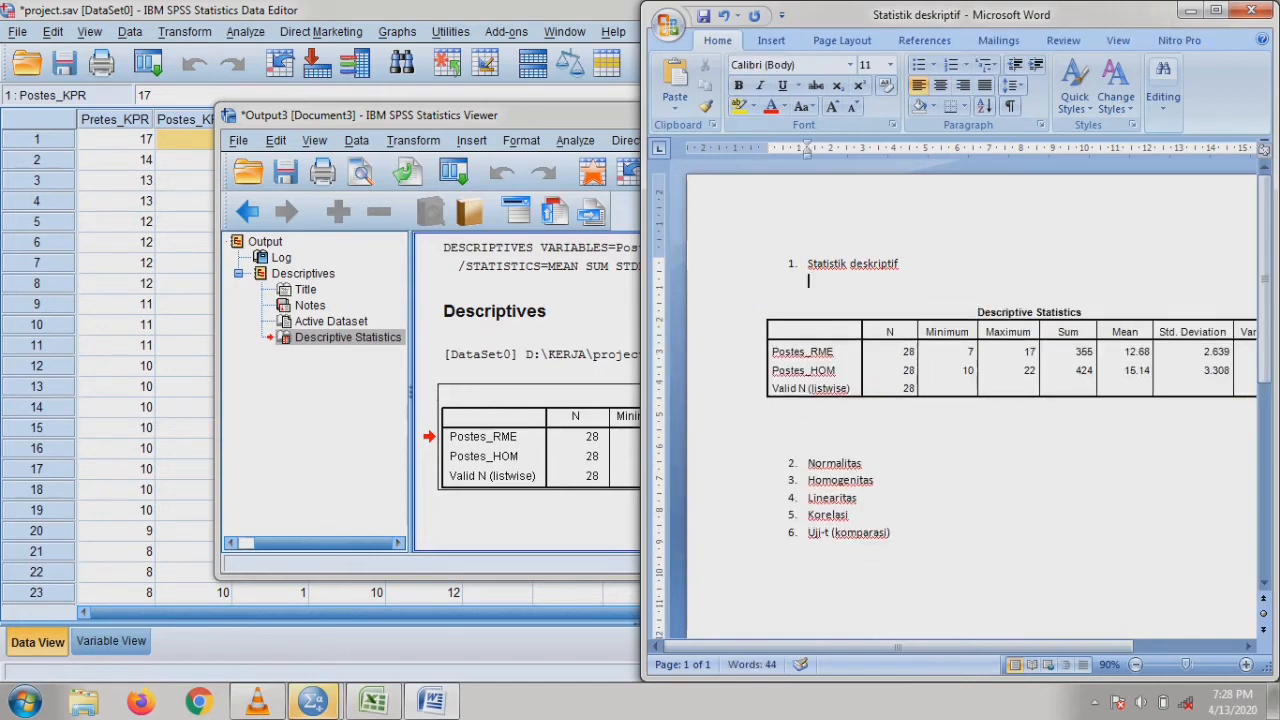
key("Delete")
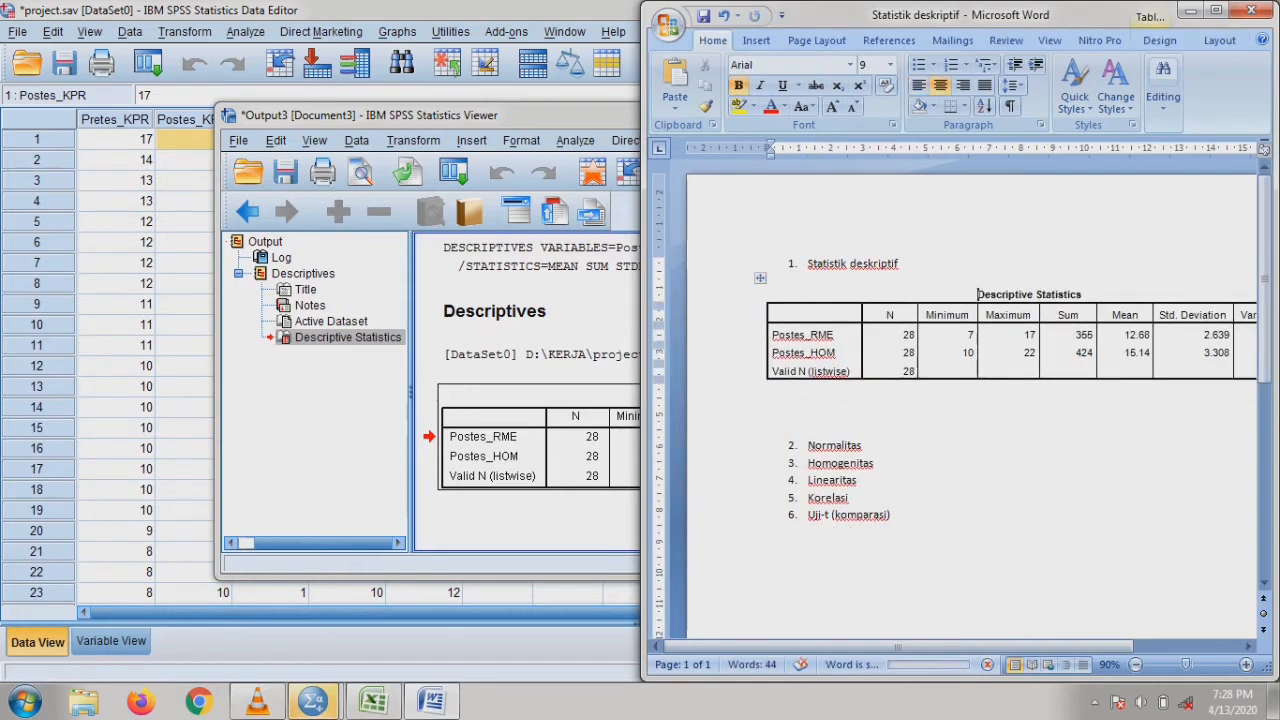
left_click(808, 428)
key("Delete")
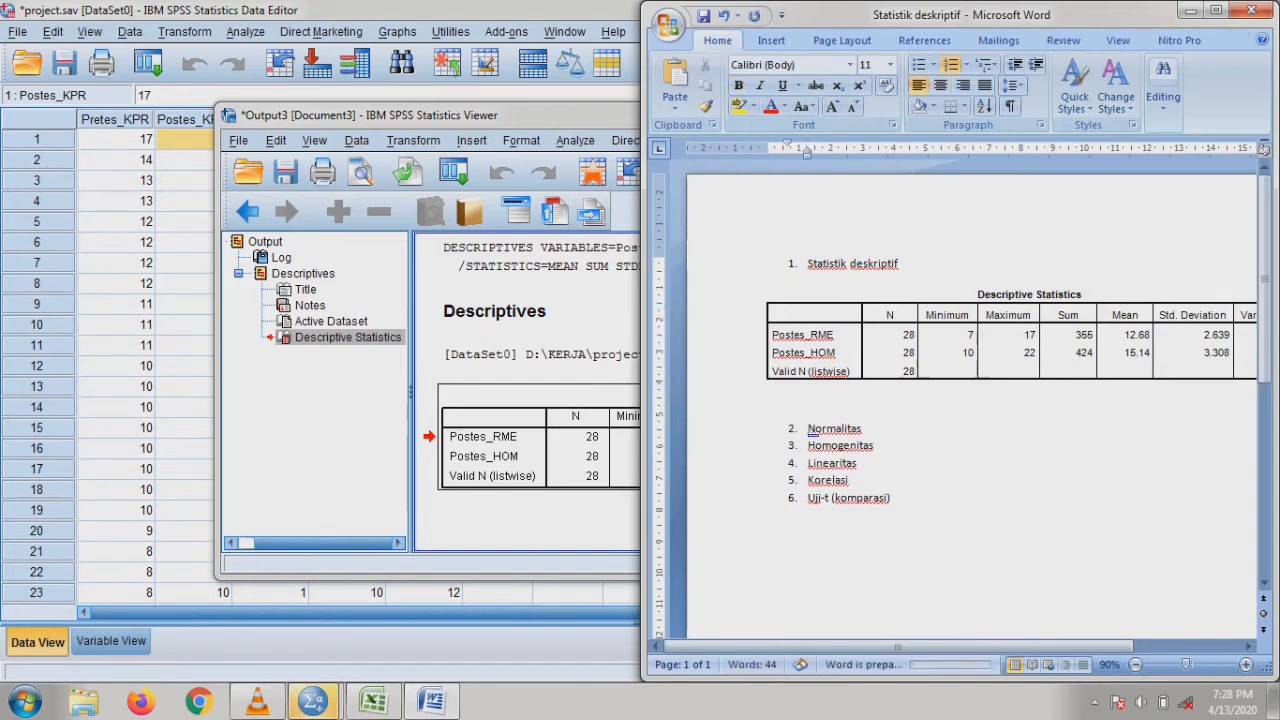
Close the SPSS output viewer without saving its contents and switch to the Data Editor, selecting the first empty variable column.
left_click(590, 325)
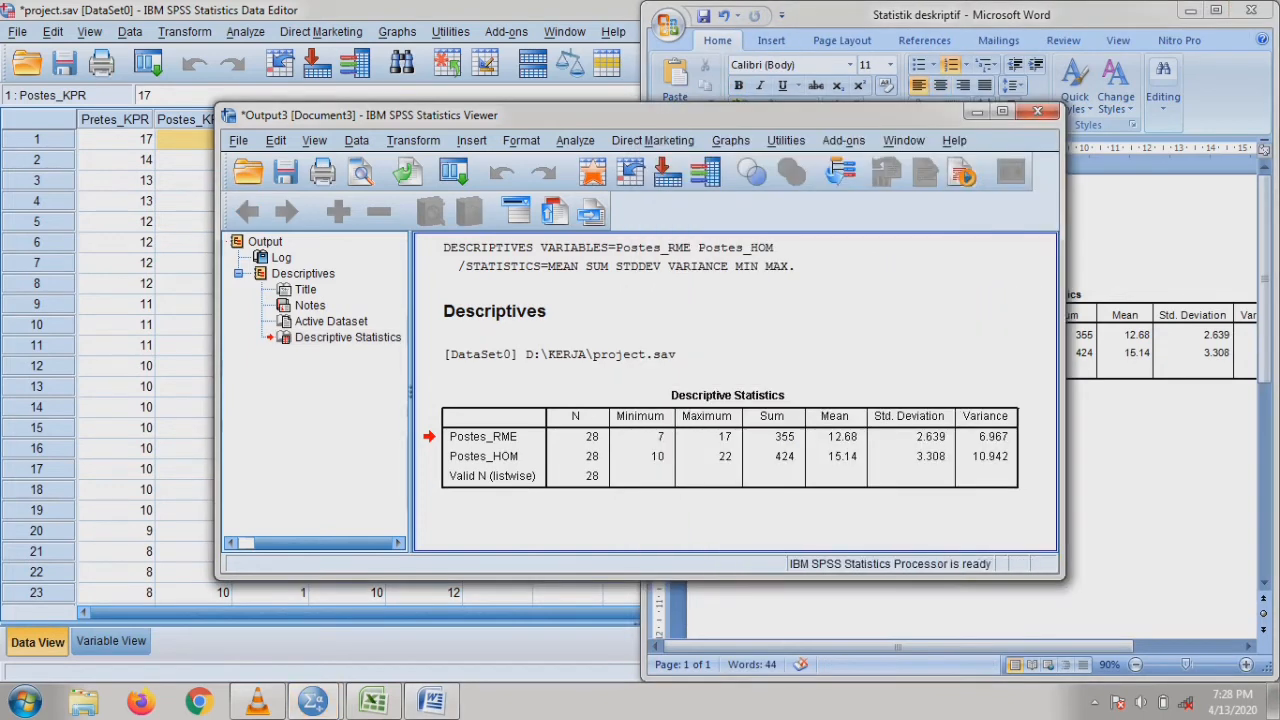
left_click(1037, 111)
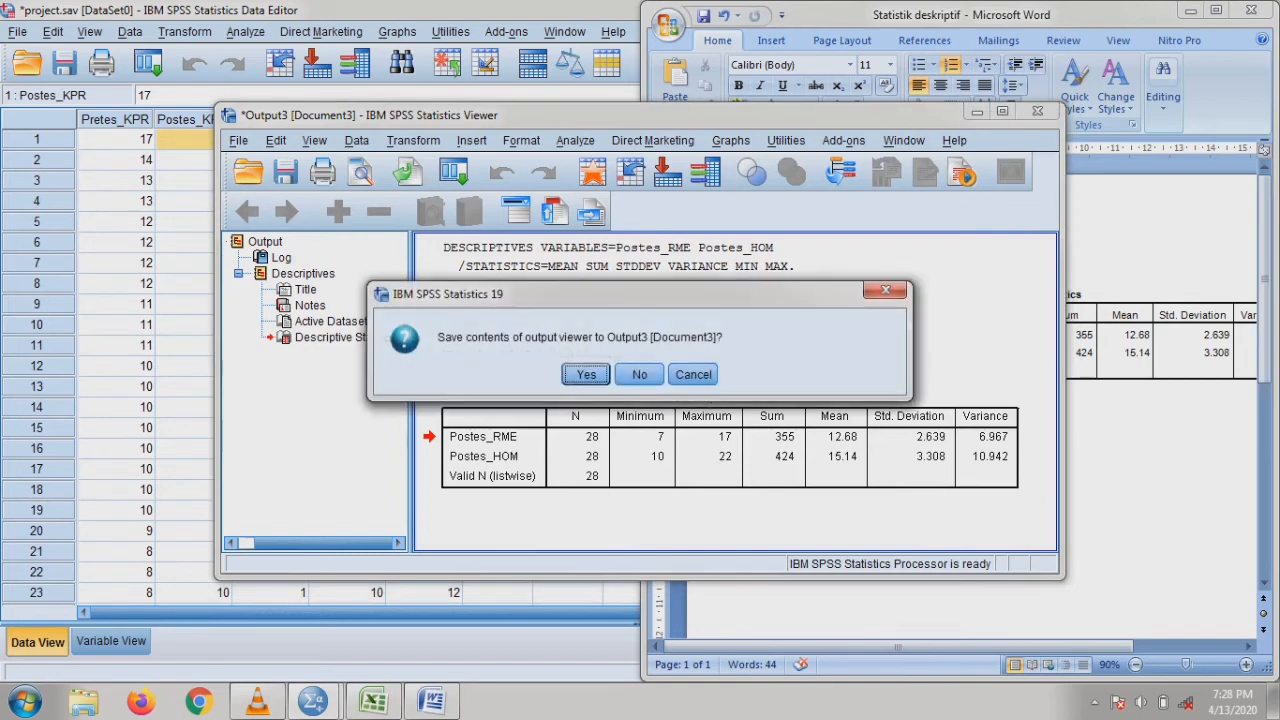
left_click(639, 374)
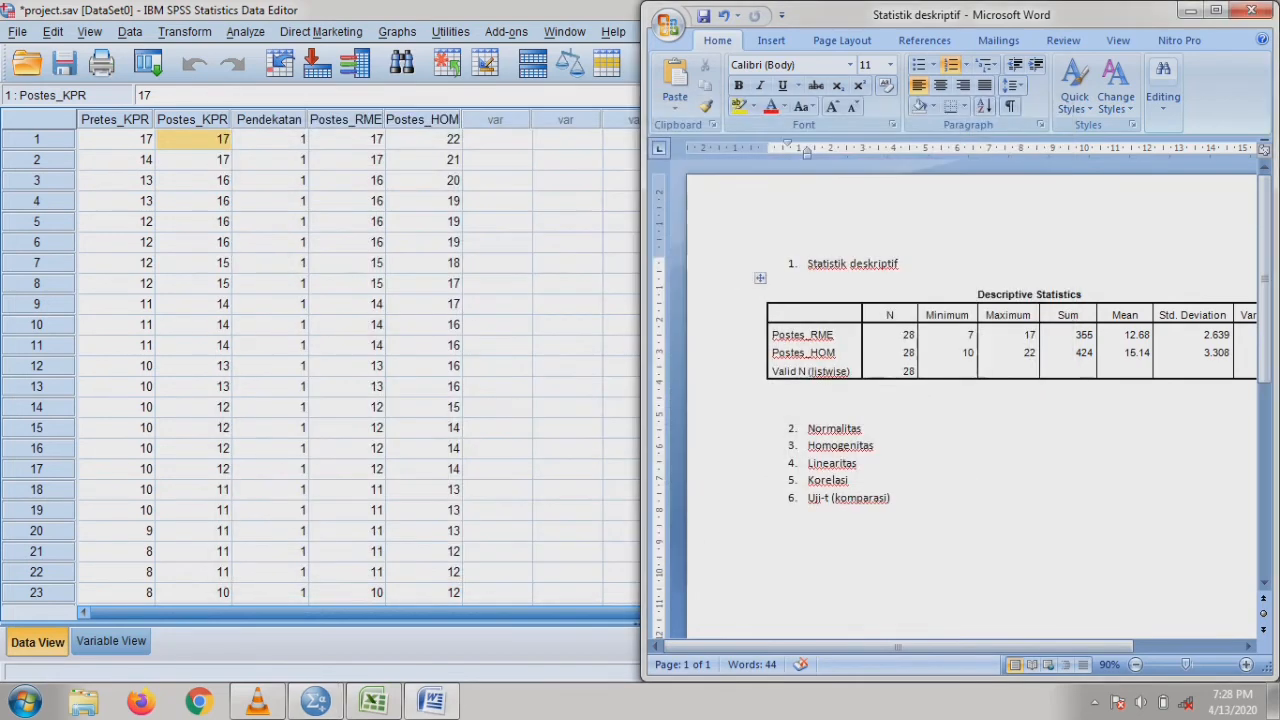
left_click(567, 201)
left_click(496, 119)
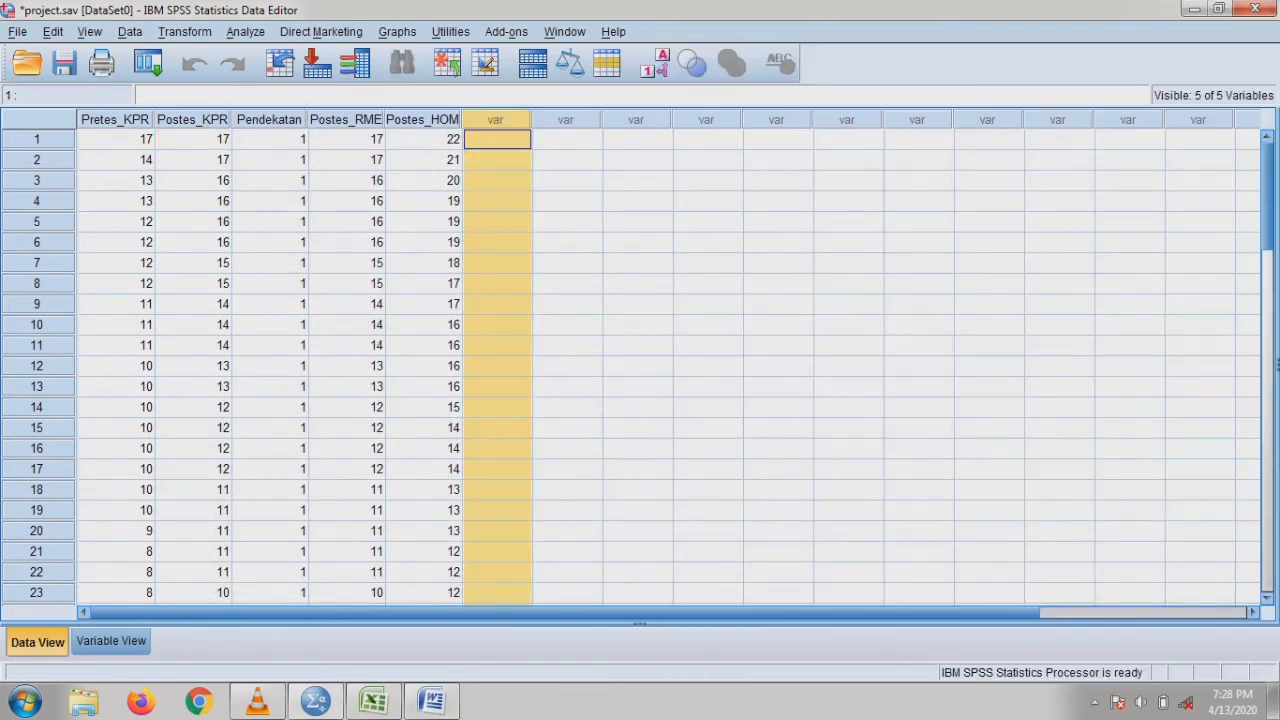
left_click(566, 119)
left_click(347, 201)
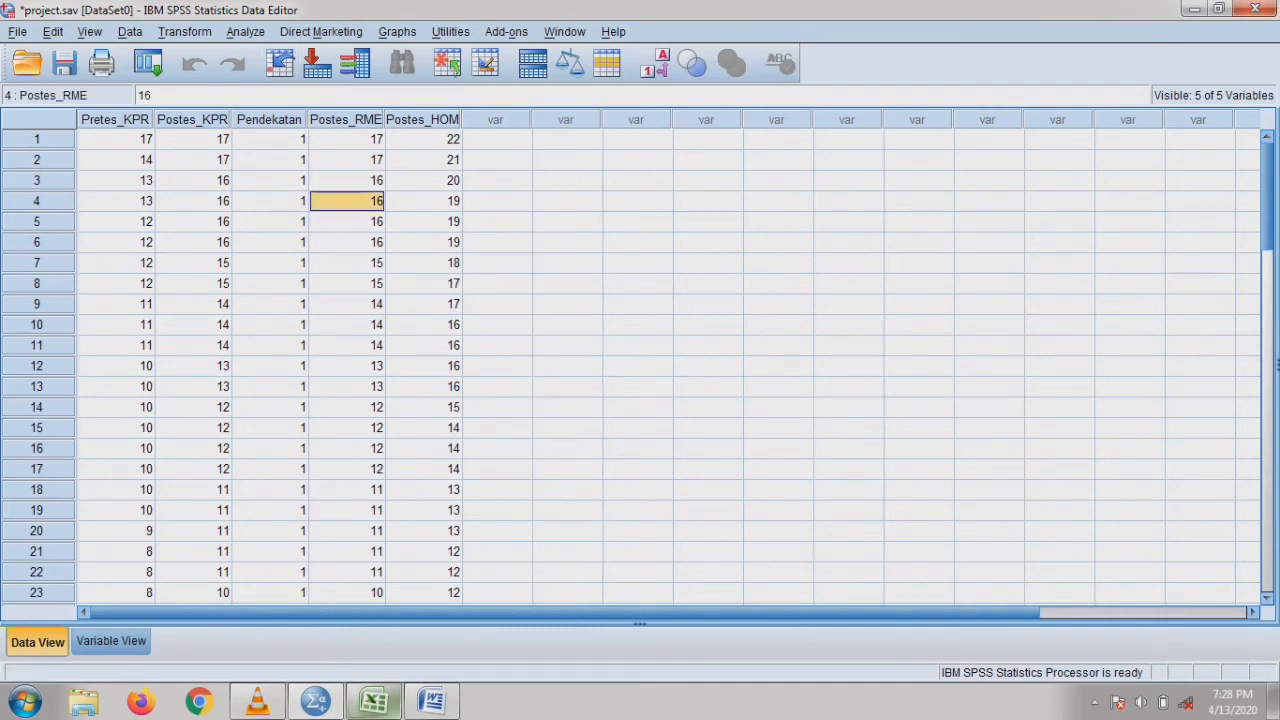
left_click(432, 700)
left_click(424, 366)
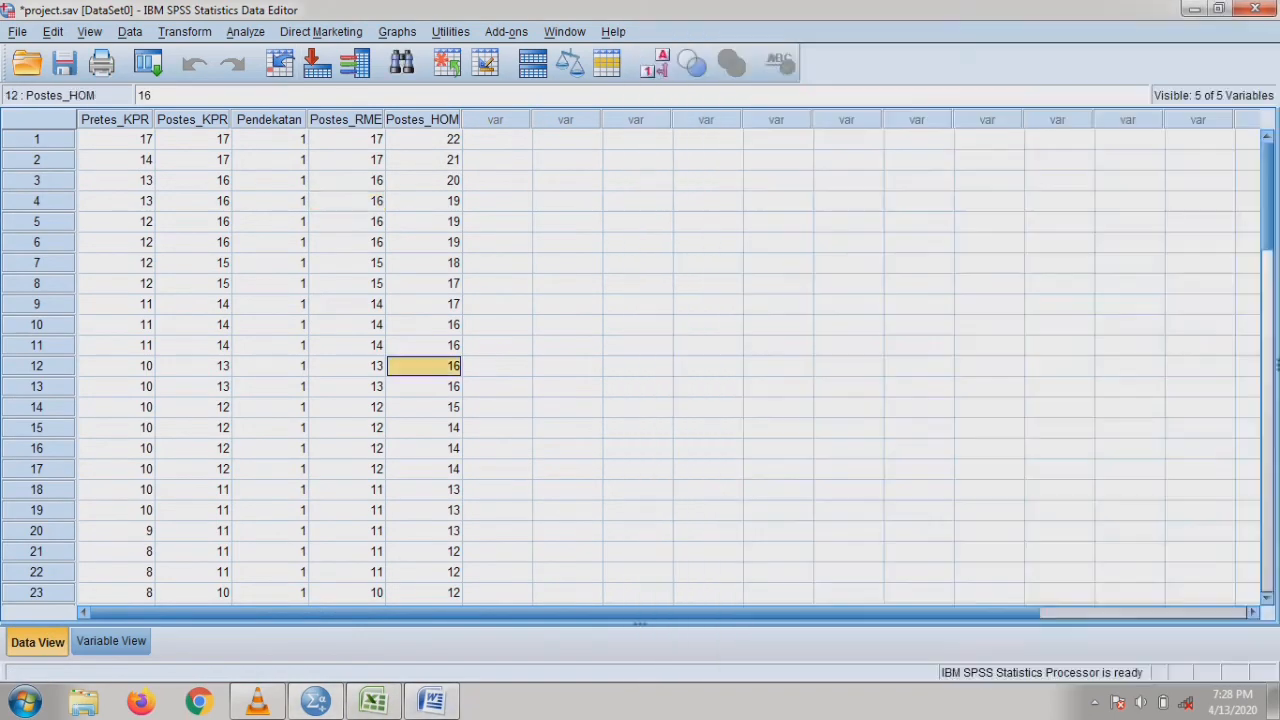
key("alt+a")
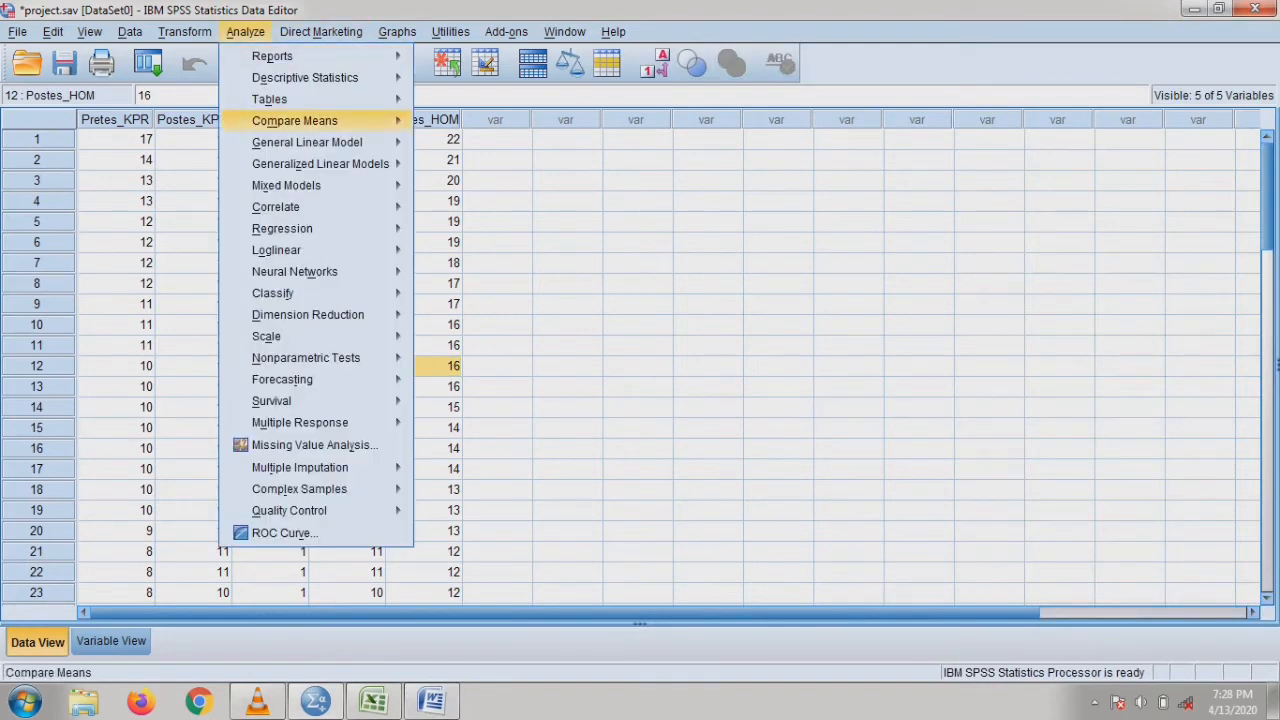
mouse_move(295, 121)
mouse_move(305, 78)
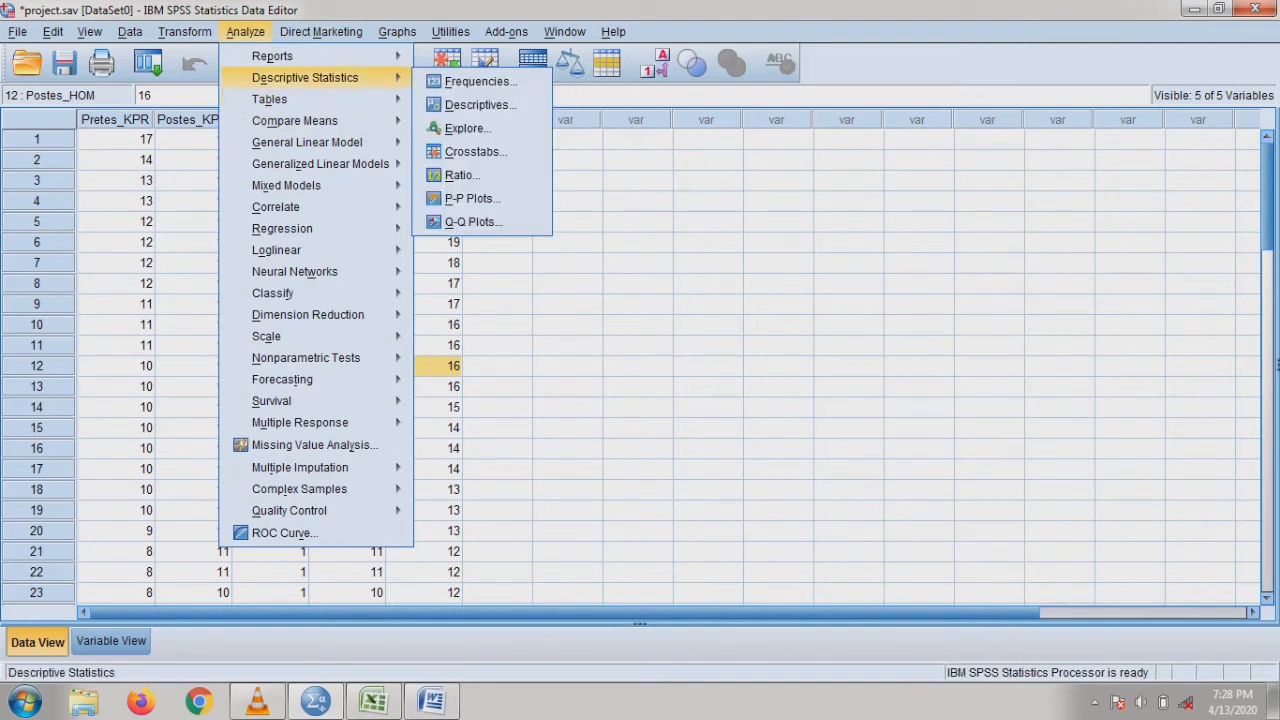
left_click(245, 32)
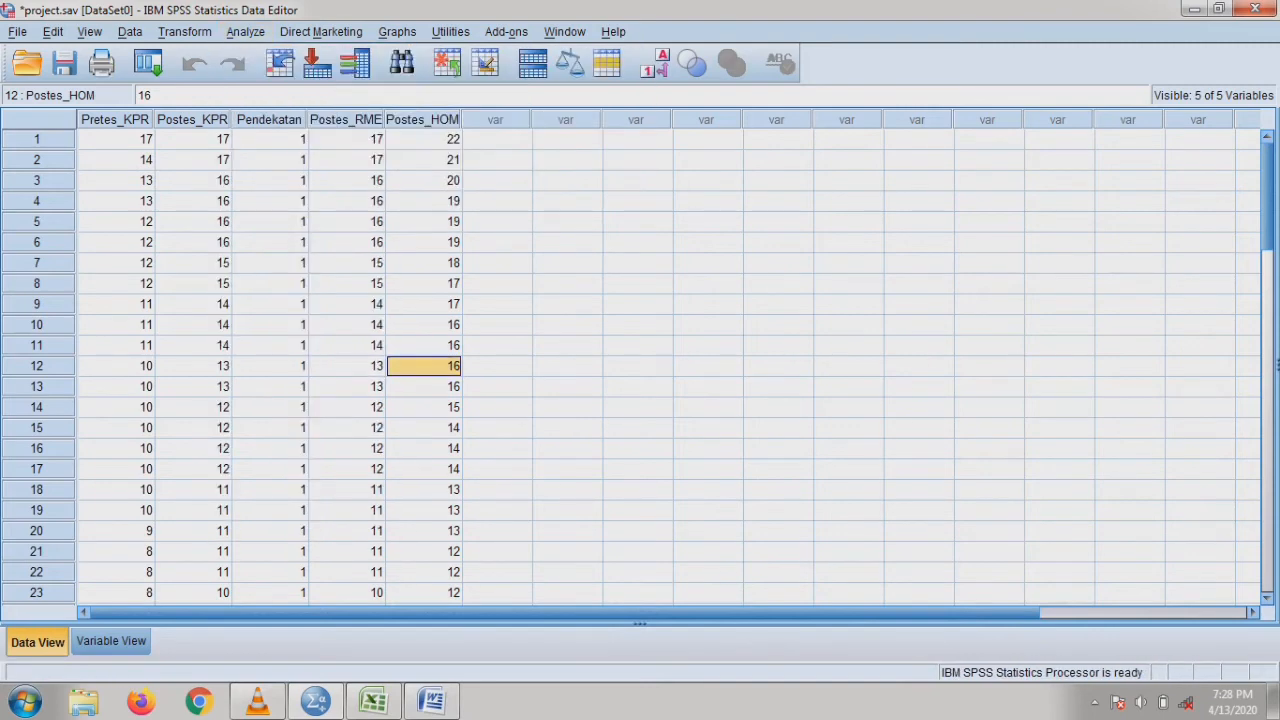
Start an Explore analysis with Postes_KPR as the dependent variable and Pendekatan as the factor.
left_click(245, 32)
mouse_move(305, 78)
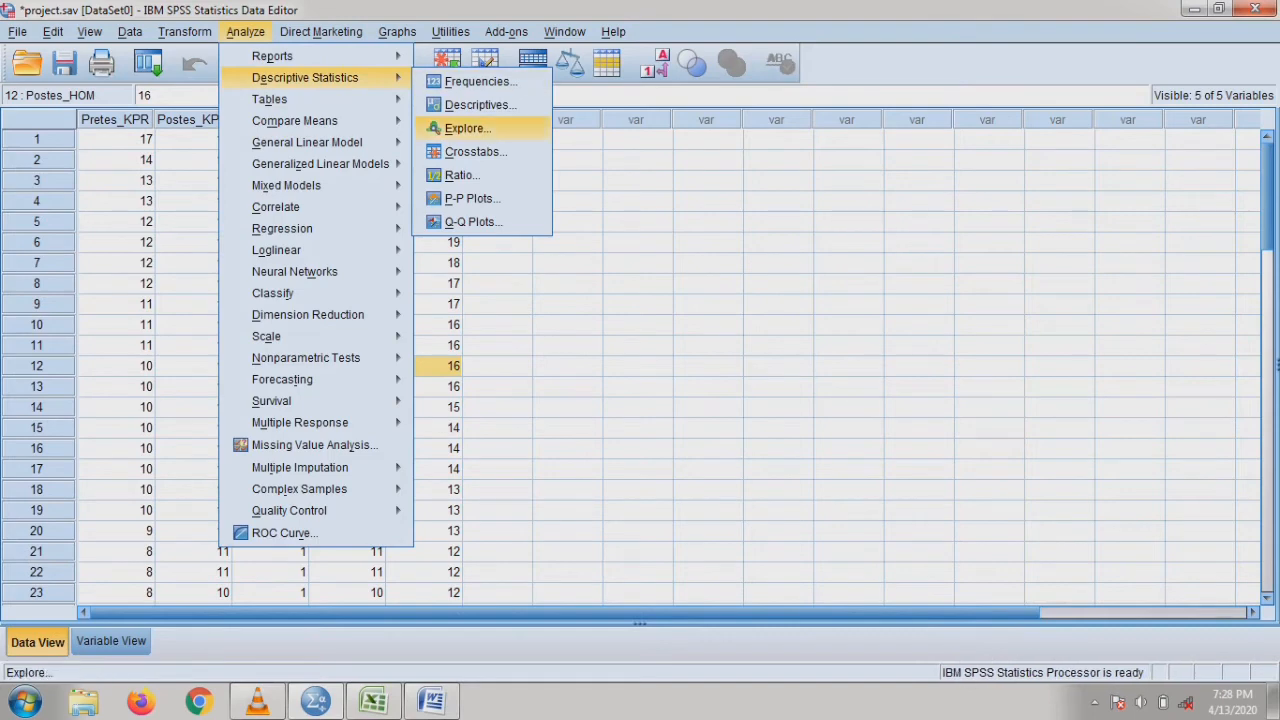
left_click(467, 128)
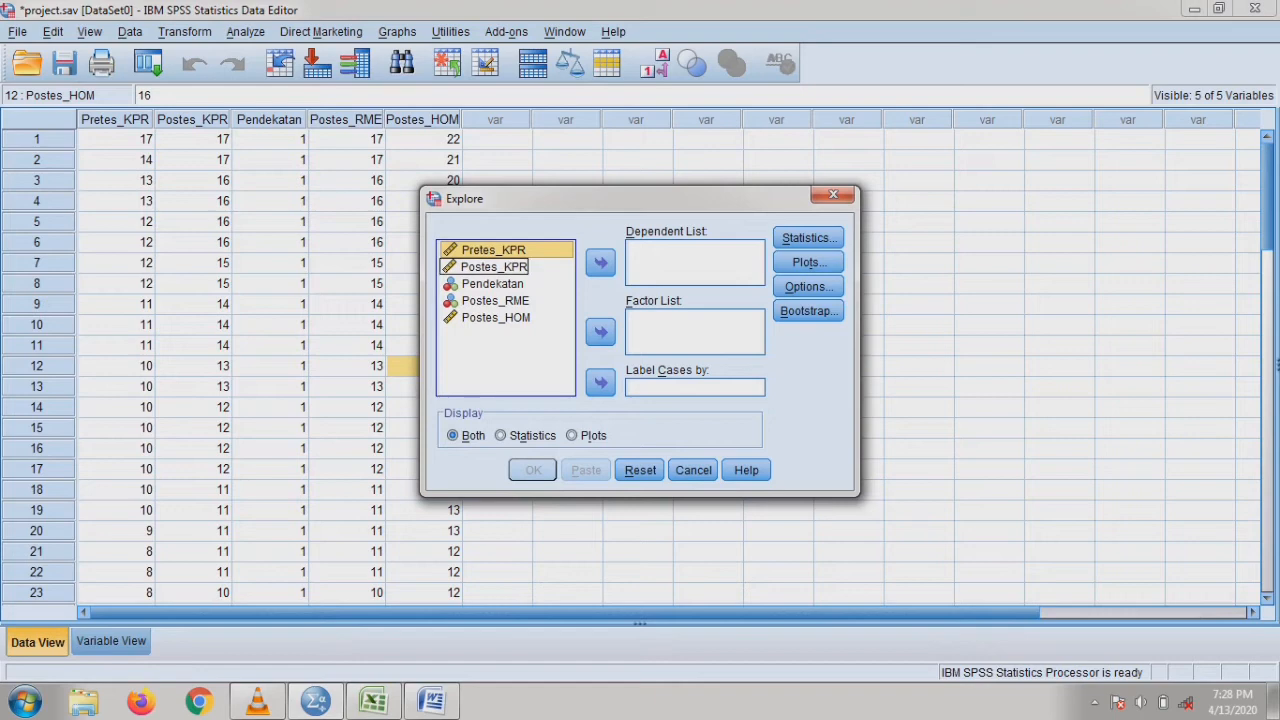
left_click(495, 267)
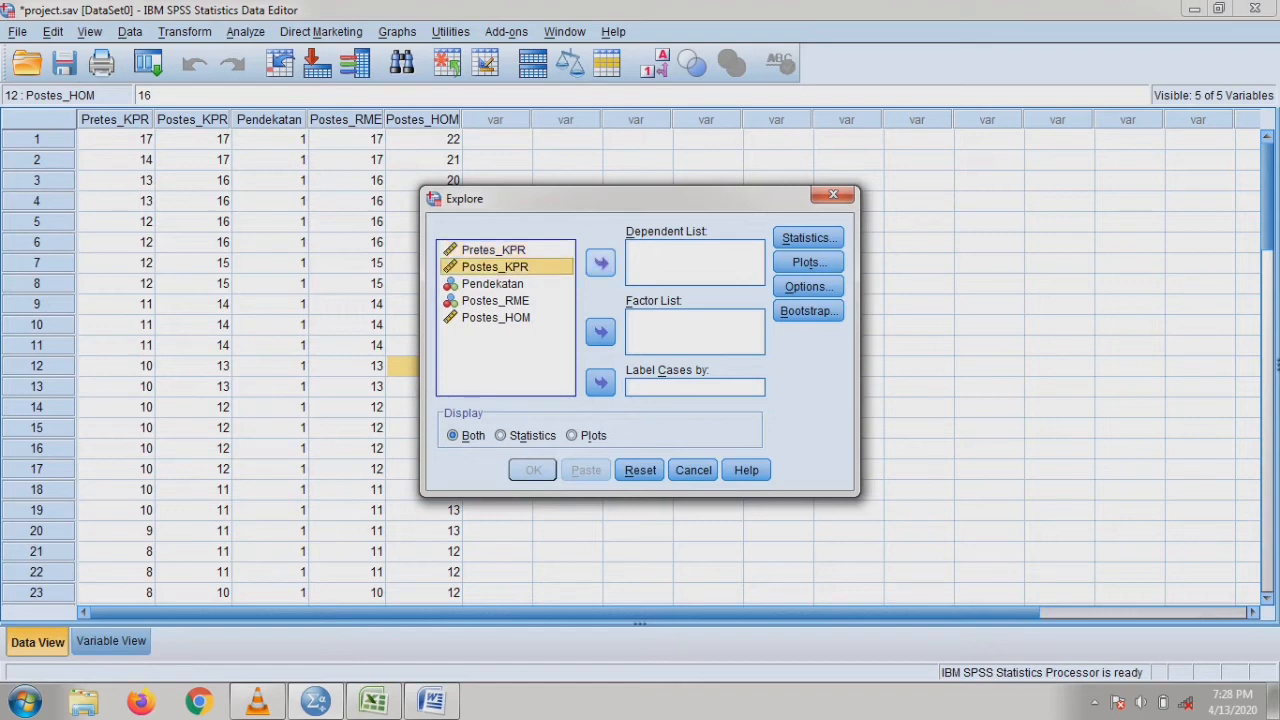
left_click(600, 262)
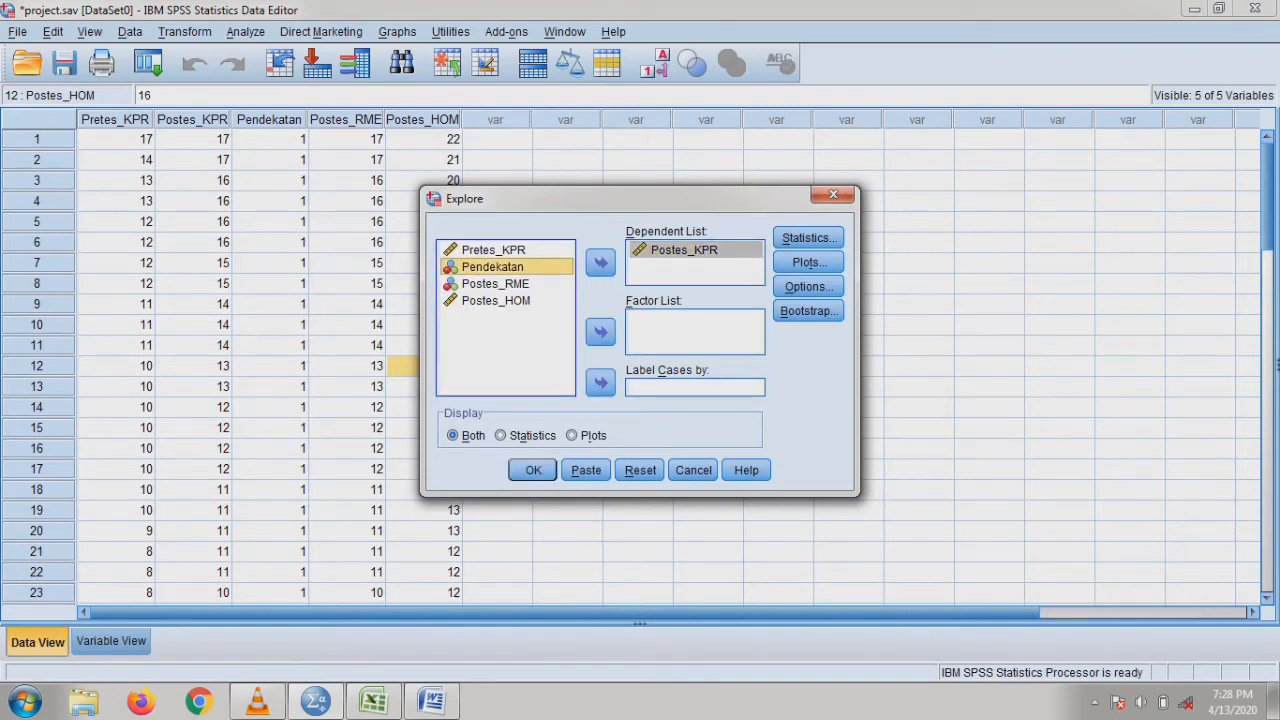
left_click(600, 331)
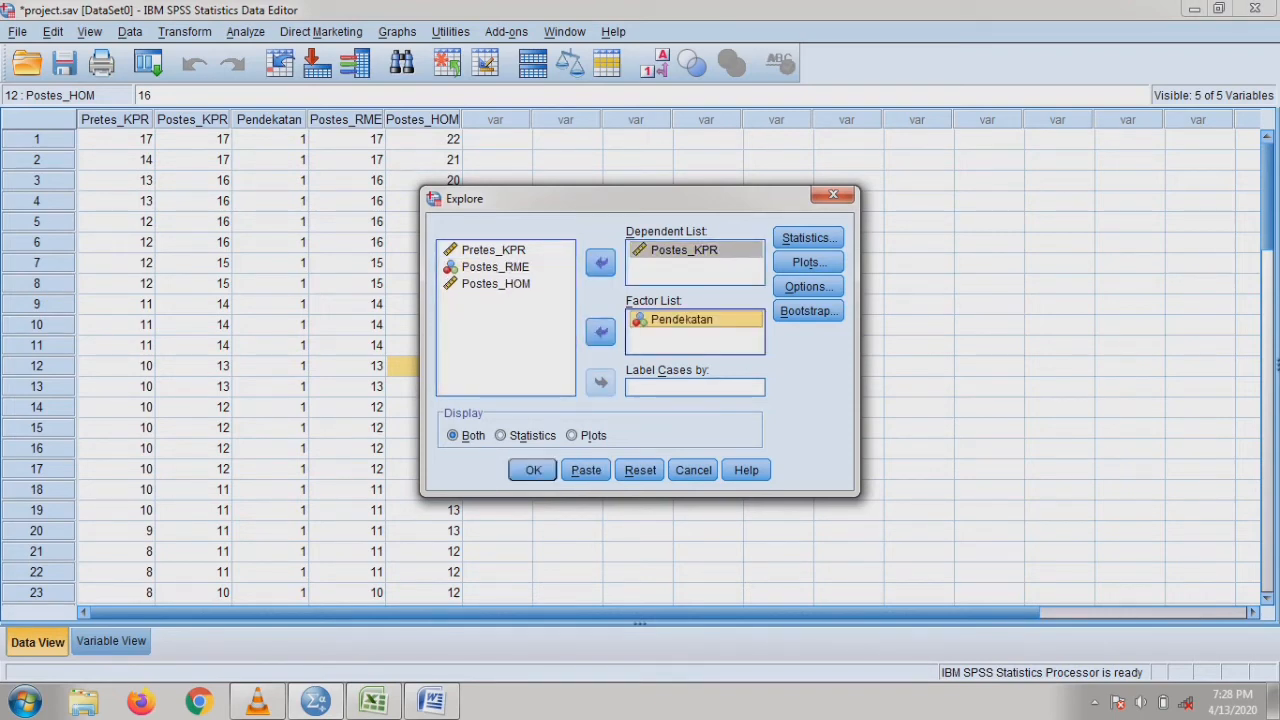
Add Pretes_KPR as a second dependent variable of the Explore analysis.
left_click(494, 250)
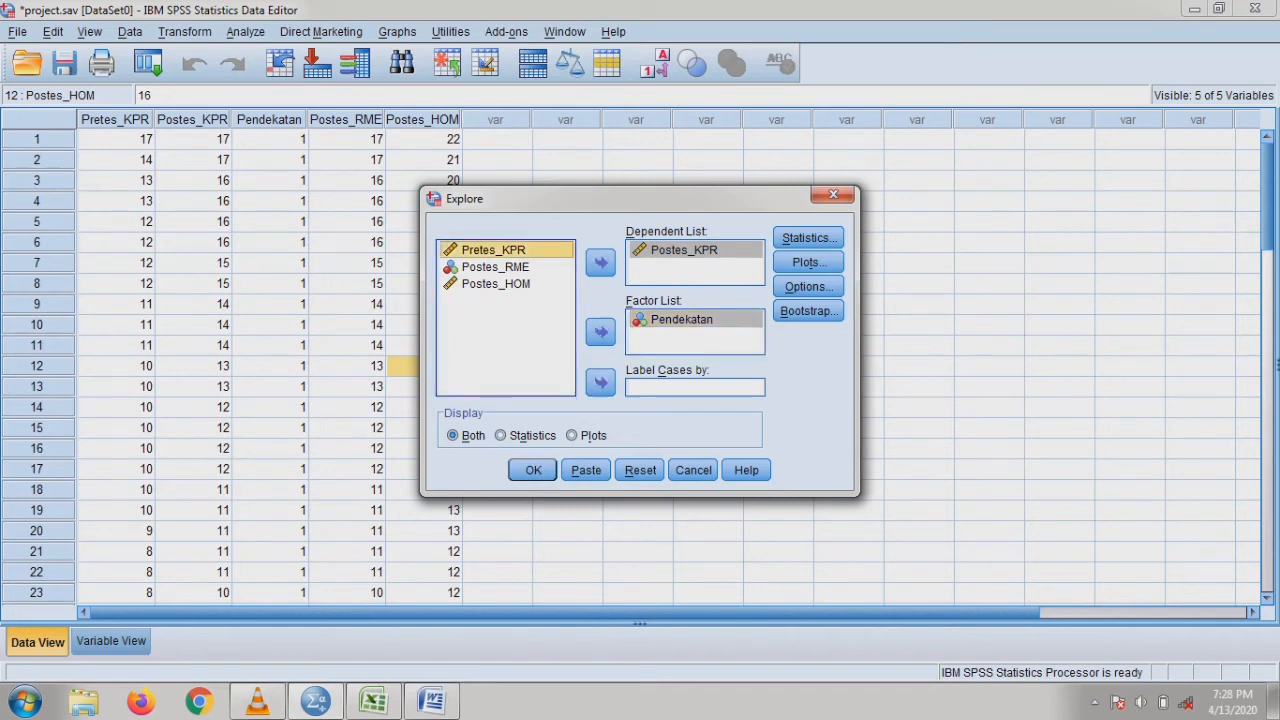
left_click(684, 250)
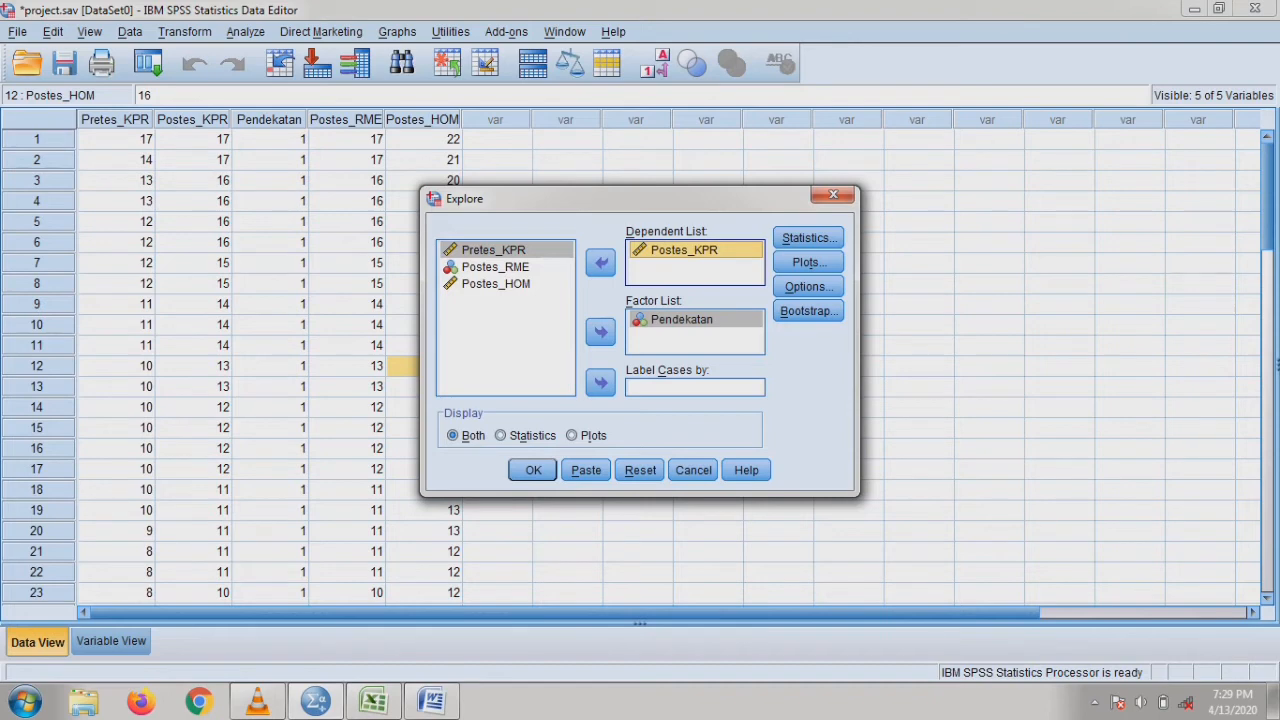
left_click(494, 250)
left_click(600, 262)
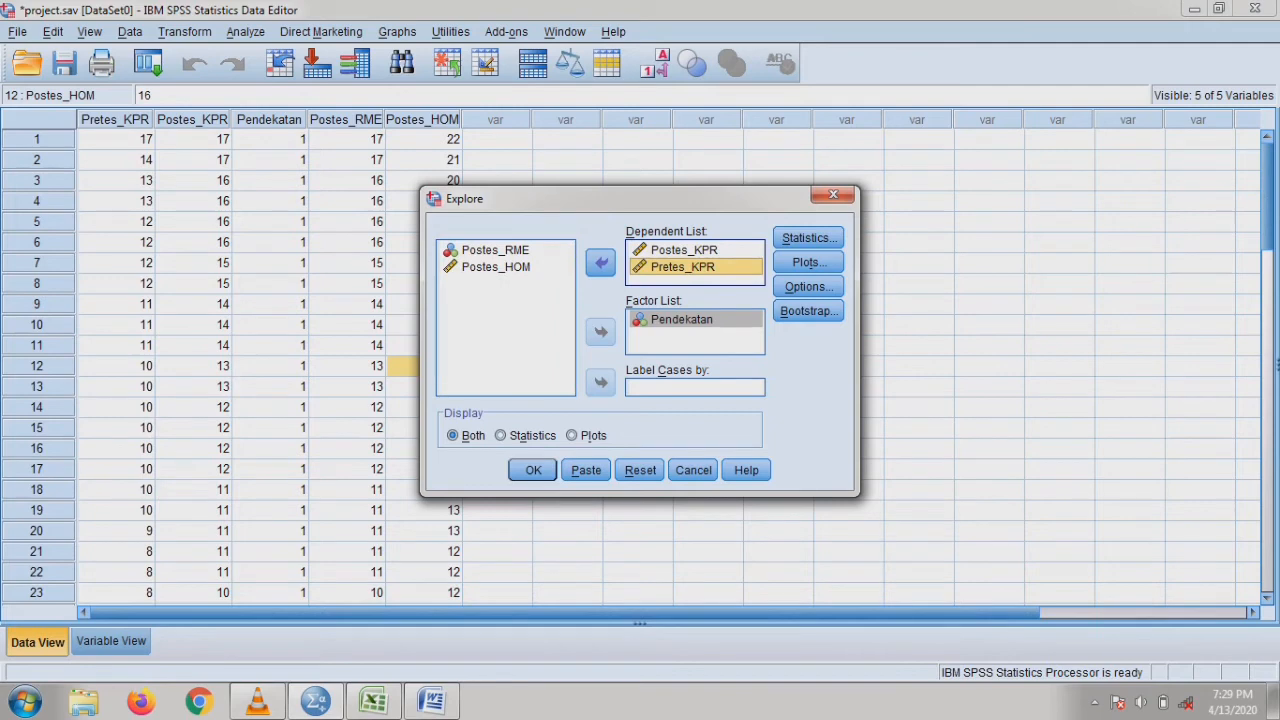
Accept Descriptives with a 95% confidence interval for the mean in the Explore statistics settings.
left_click(808, 238)
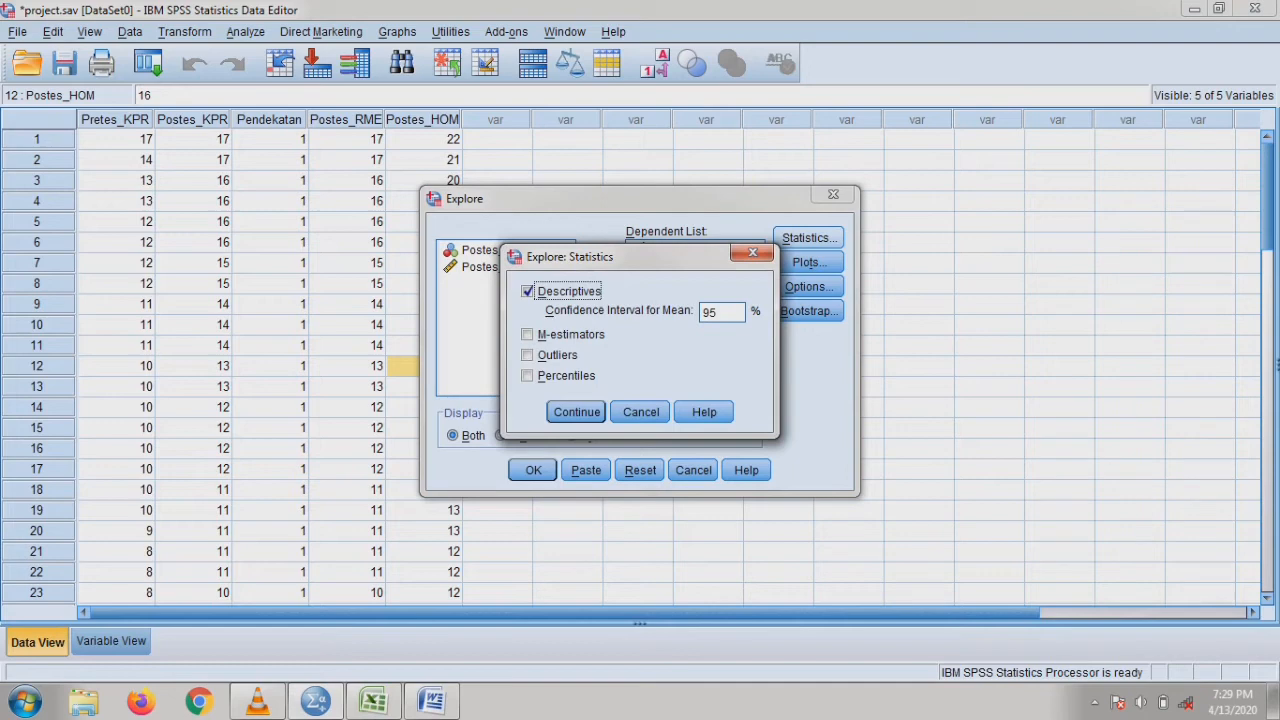
left_click(721, 313)
left_click(576, 411)
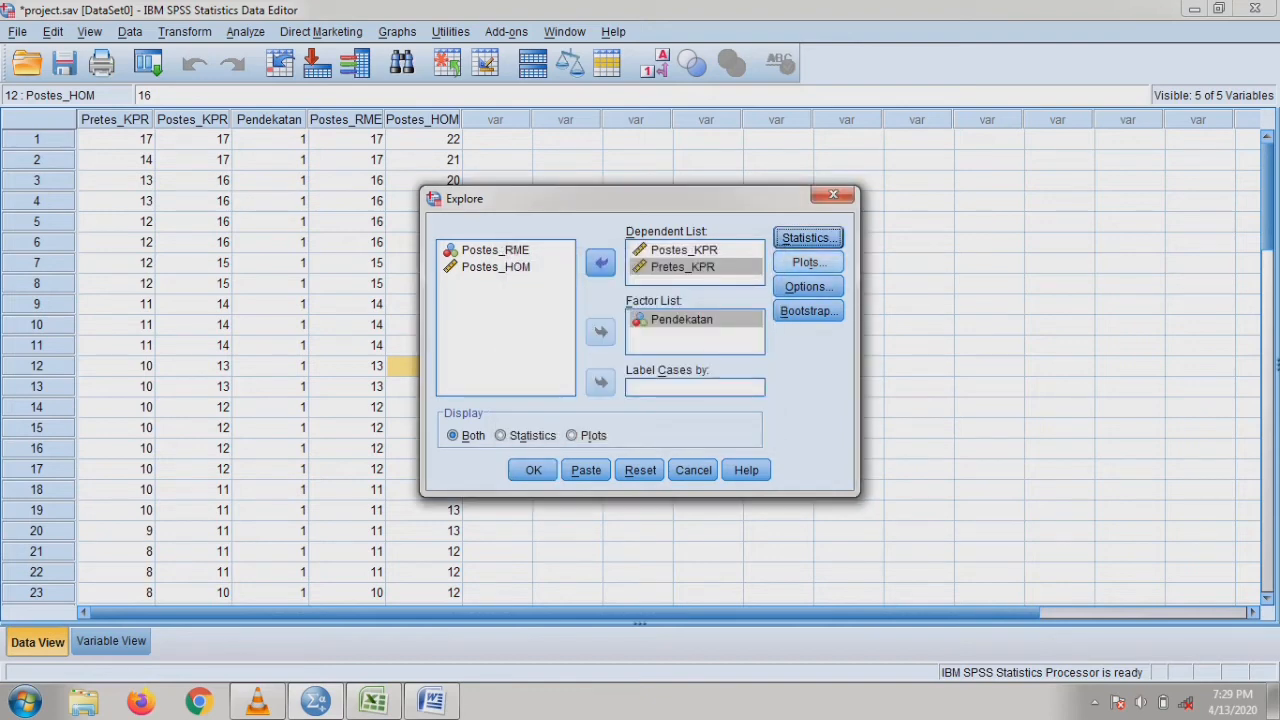
Enable normality plots with tests and the Power estimation option for the Levene test, and run the Explore analysis.
left_click(808, 262)
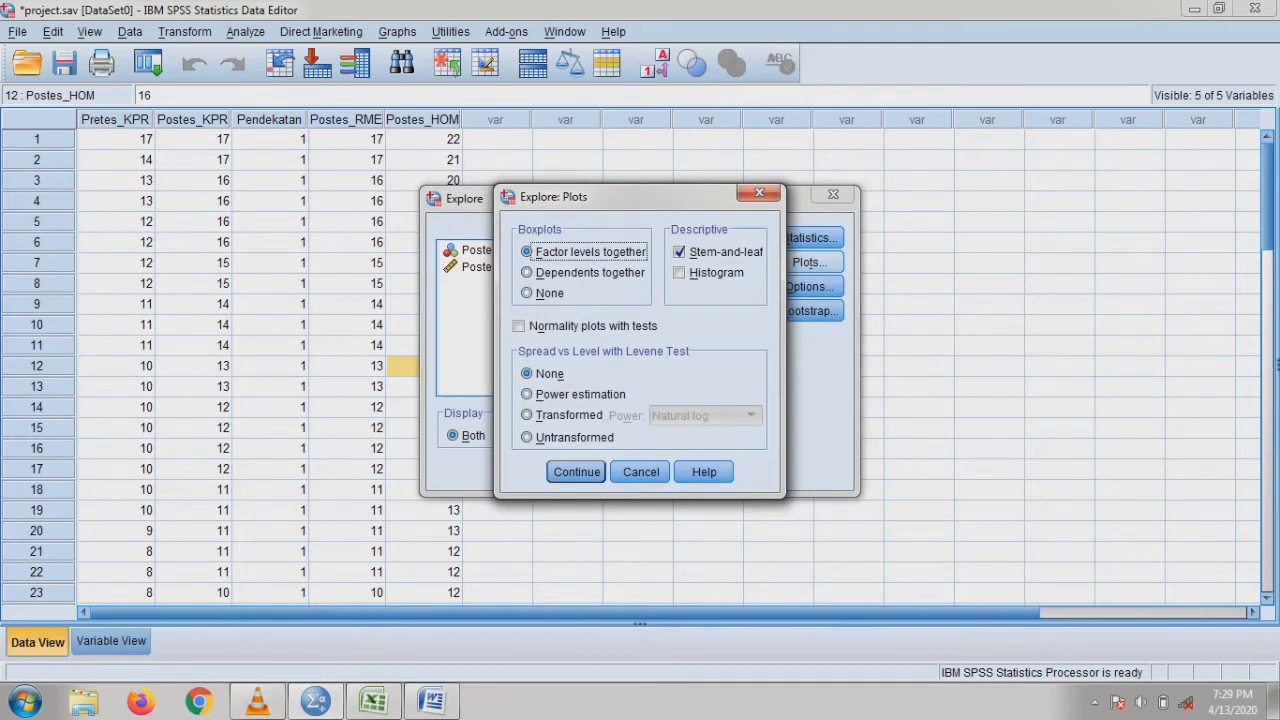
left_click(519, 326)
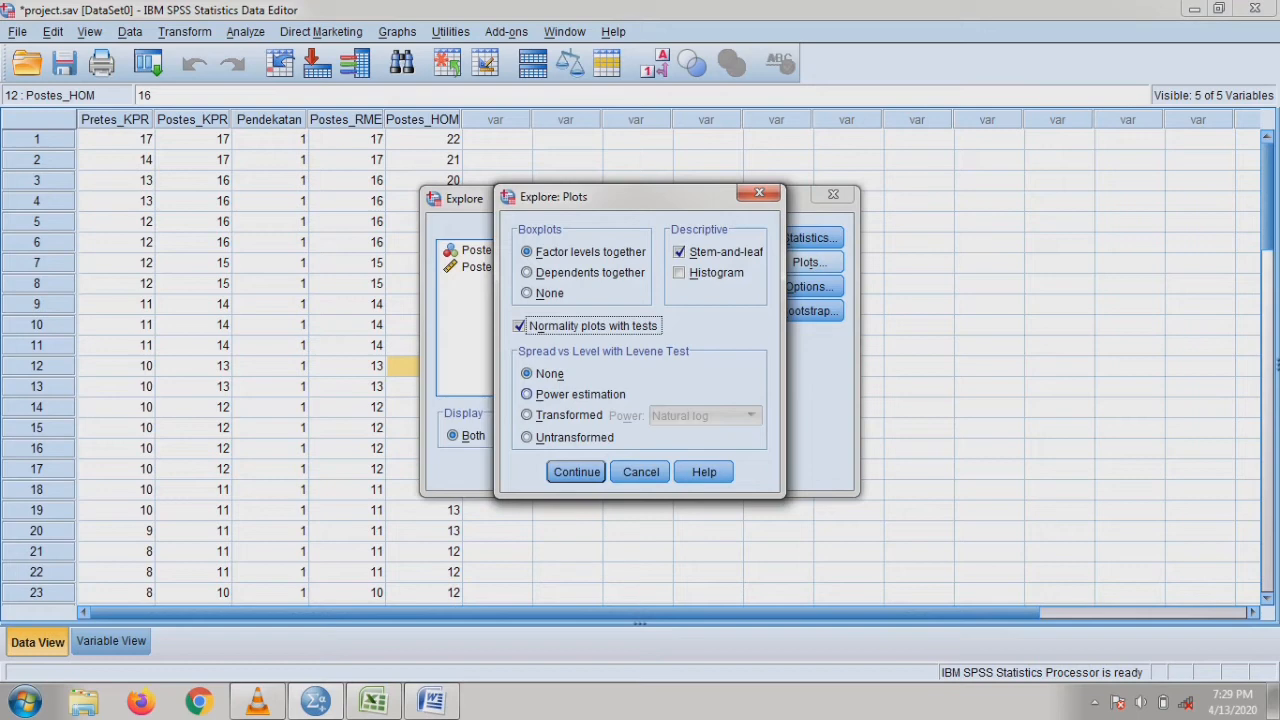
left_click(527, 394)
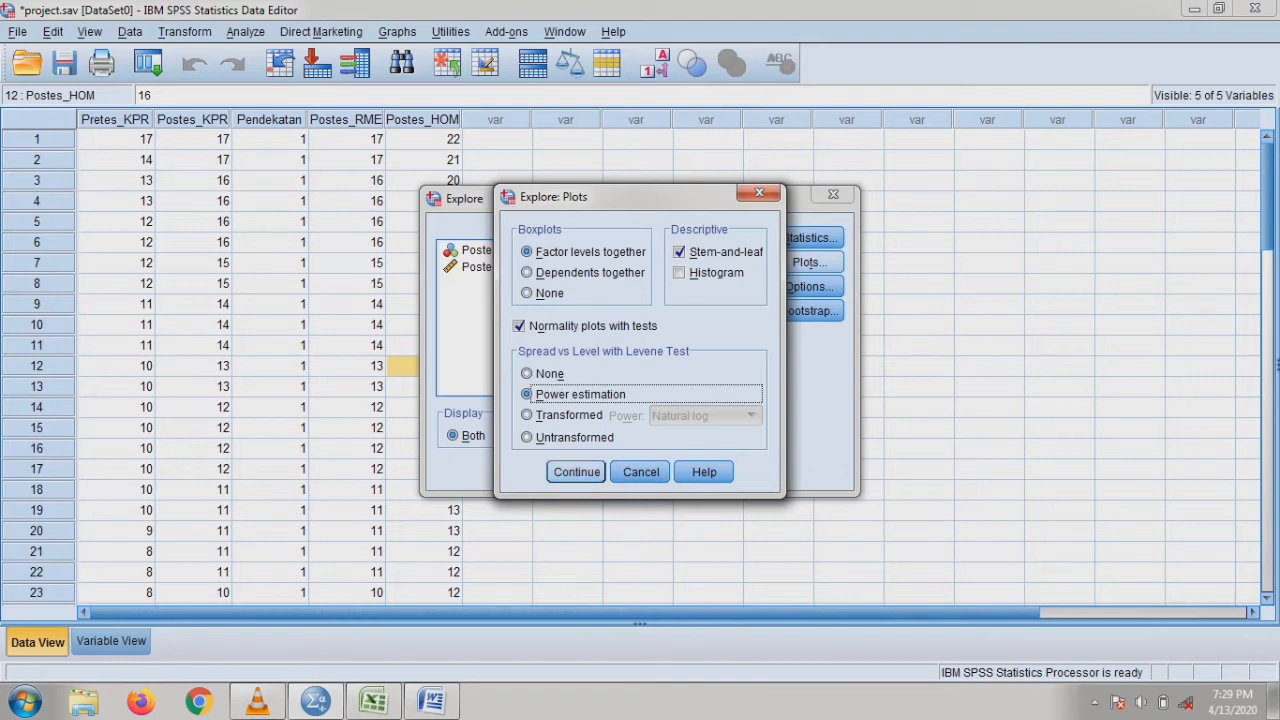
key("Return")
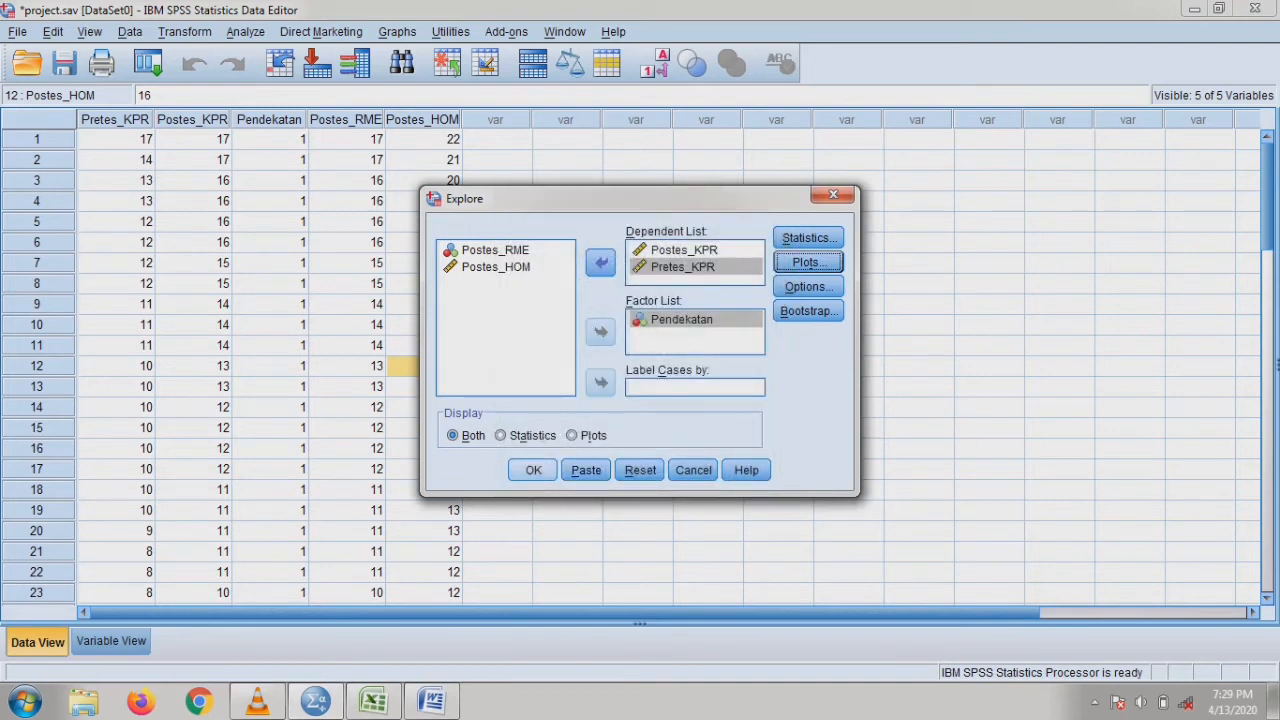
left_click(533, 470)
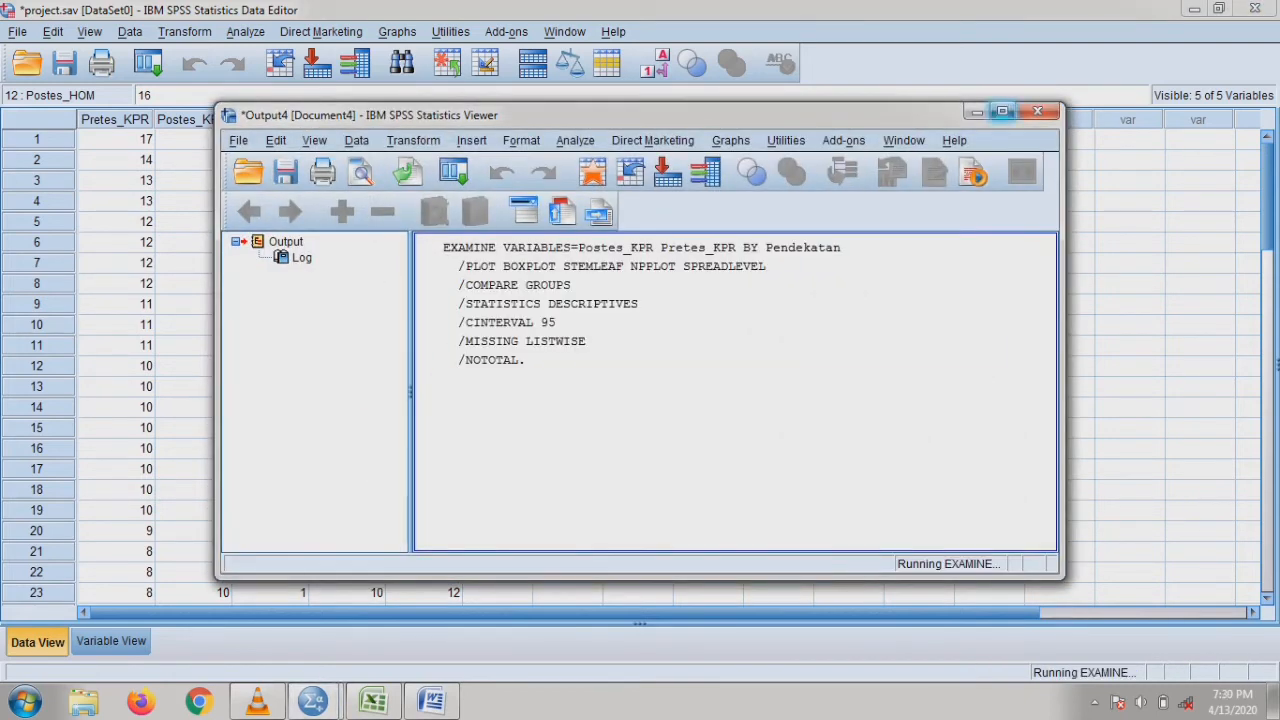
Maximize the output viewer and widen its outline so the full item names can be read.
left_click(1002, 111)
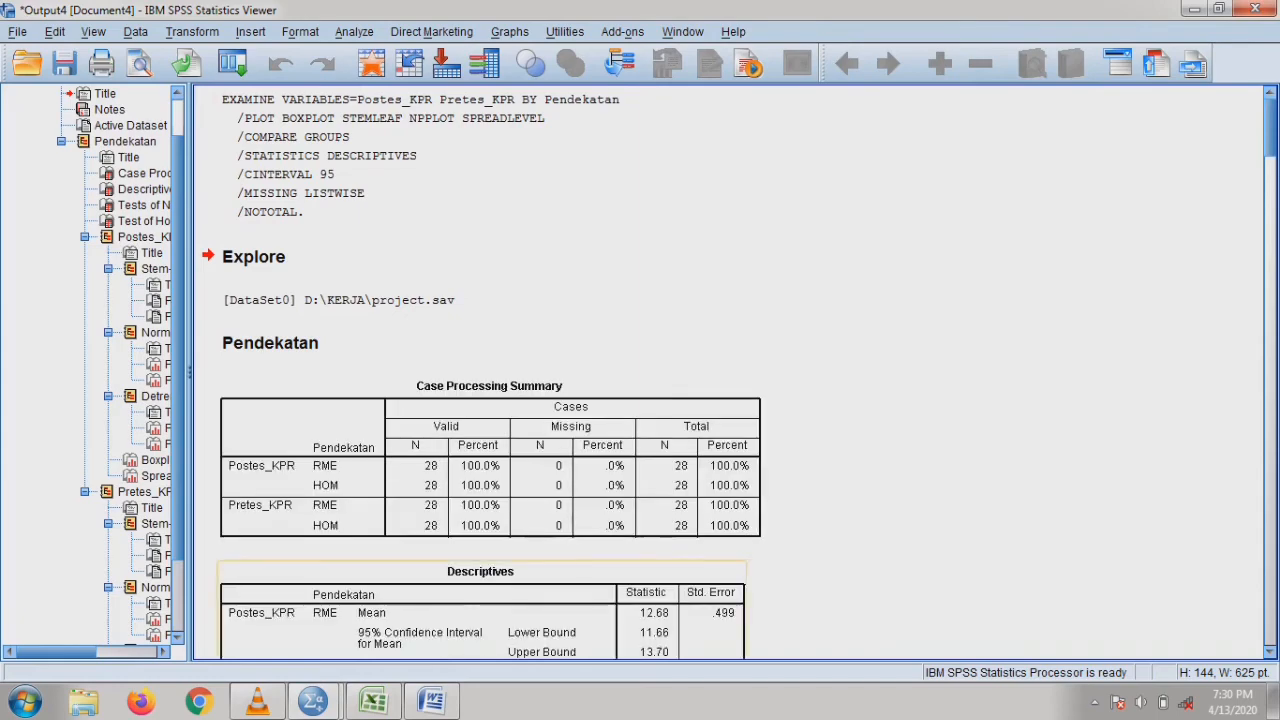
left_click_drag(190, 520, 333, 520)
left_click(560, 165)
scroll(640, 370, "down", 3)
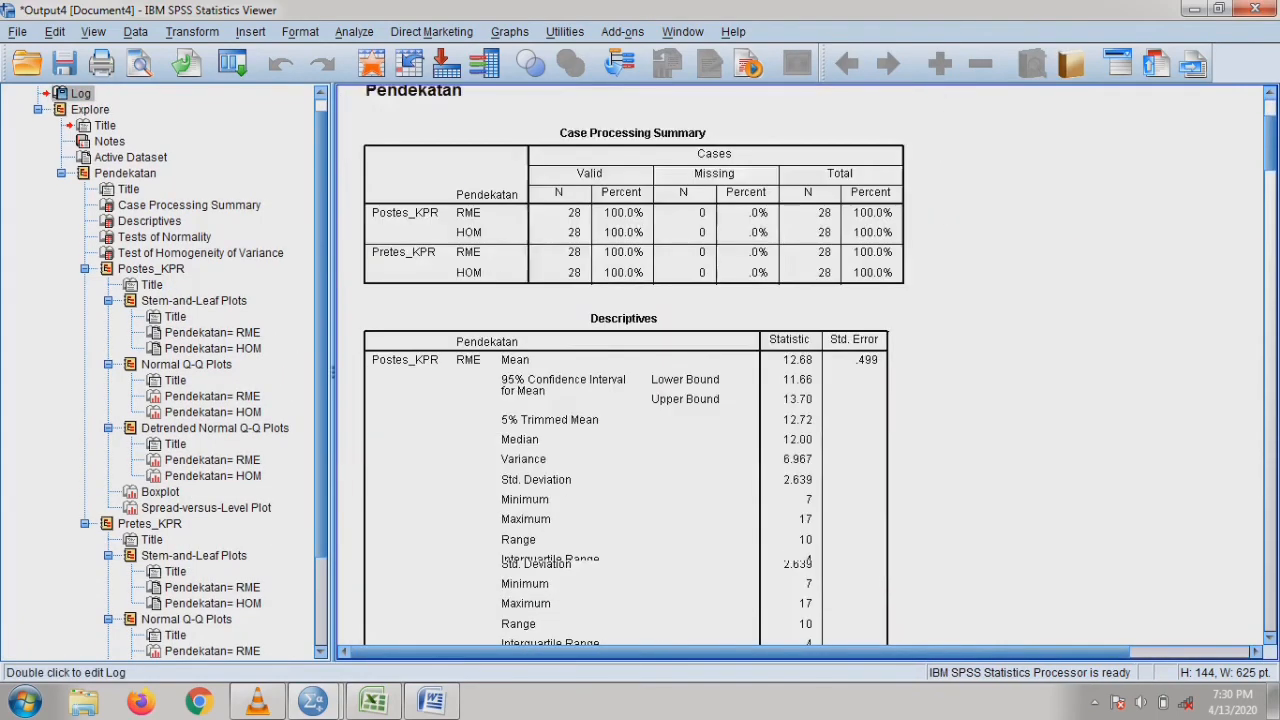
scroll(640, 370, "up", 3)
Locate the Tests of Normality and Test of Homogeneity of Variance tables in the output and select both.
left_click(125, 173)
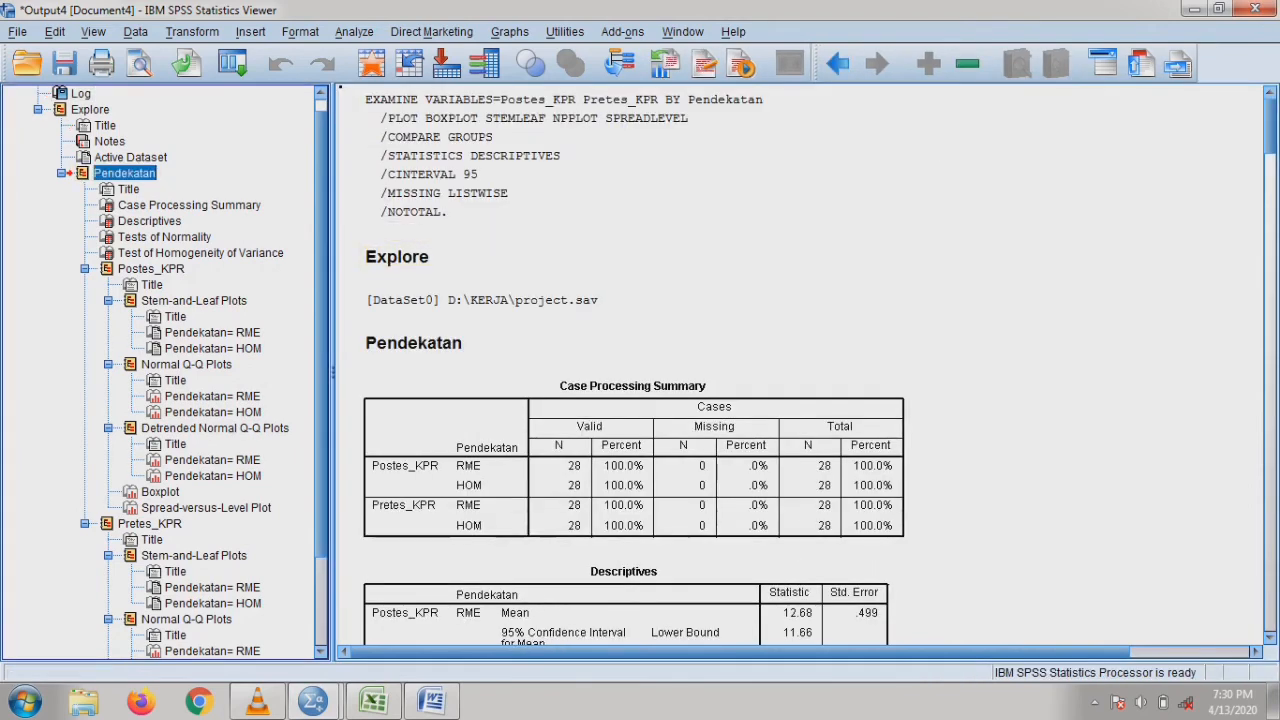
left_click(164, 237)
left_click(200, 253)
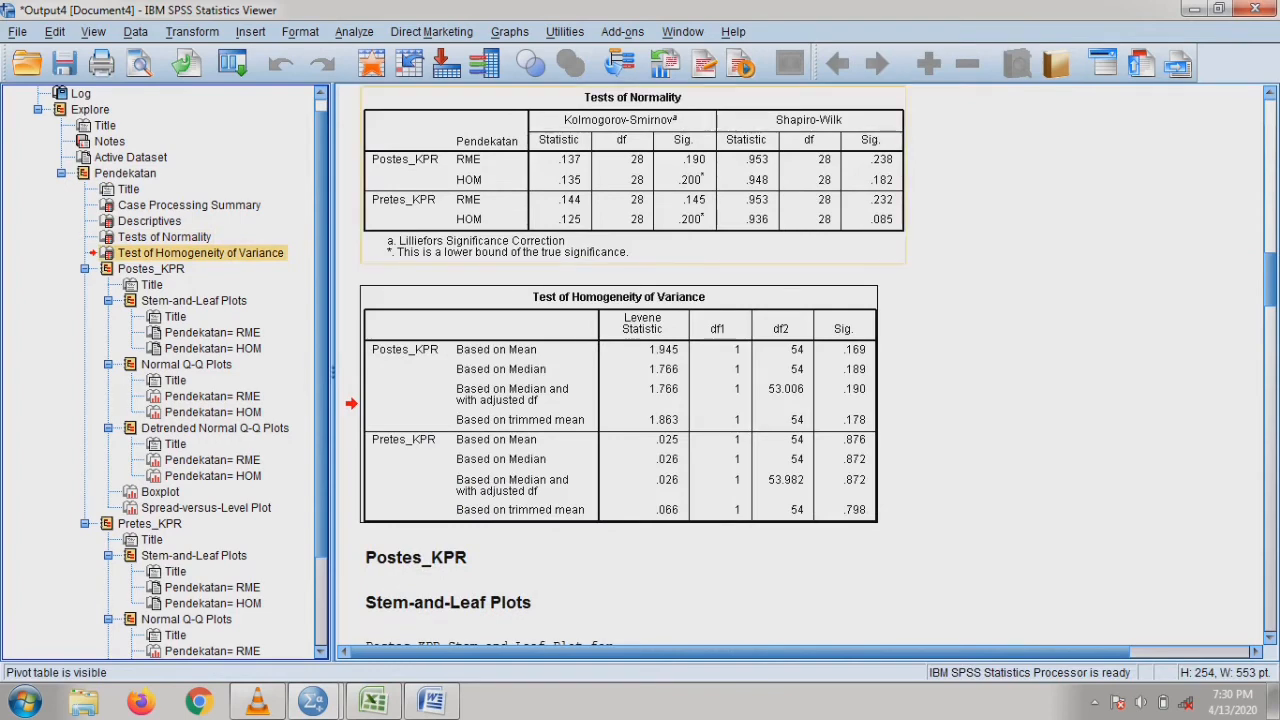
left_click(632, 200)
left_click(620, 360, "ctrl")
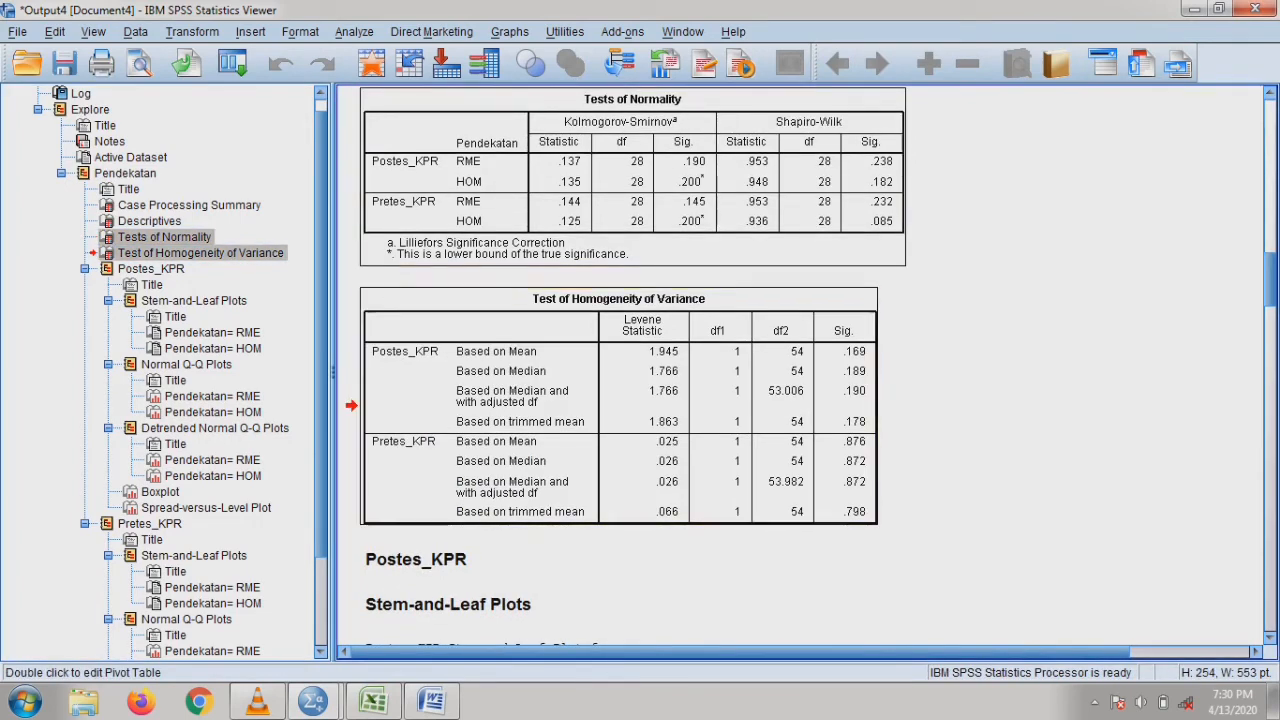
In Word, extend item 2 to "Normalitas dan Homogenitas", remove the separate "Homogenitas" item, and add blank lines under item 2.
left_click(432, 700)
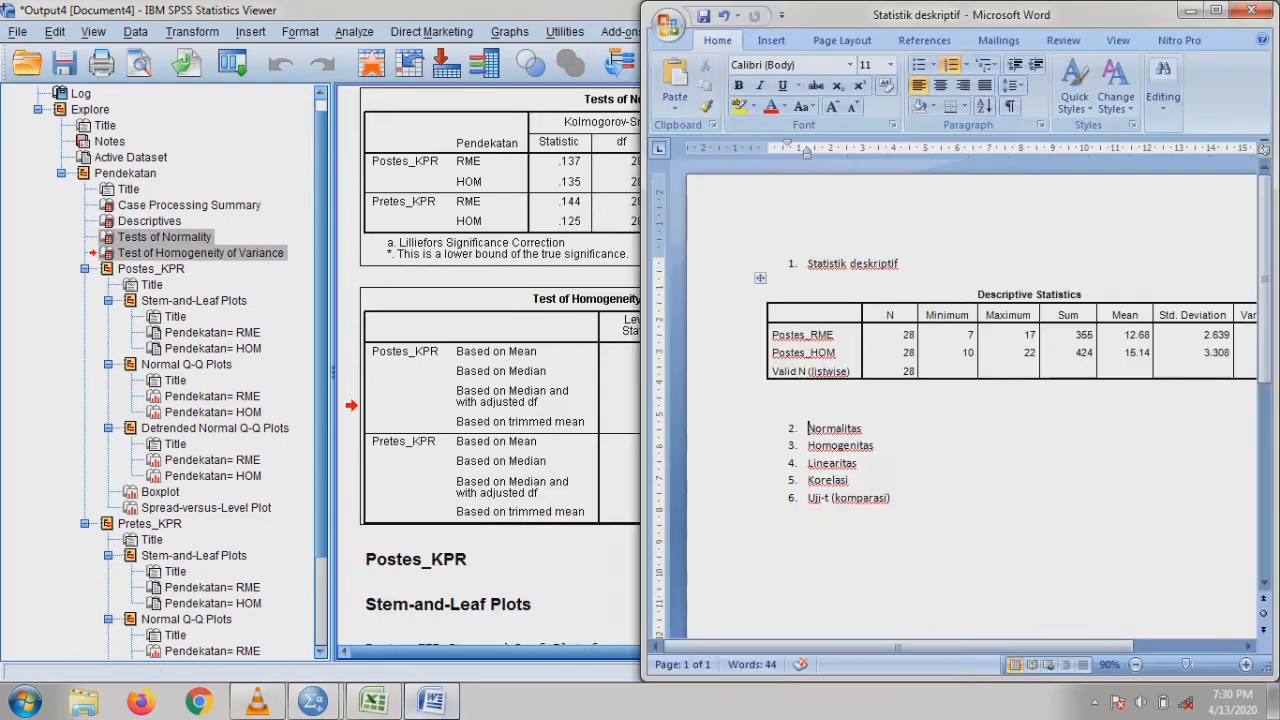
left_click(863, 428)
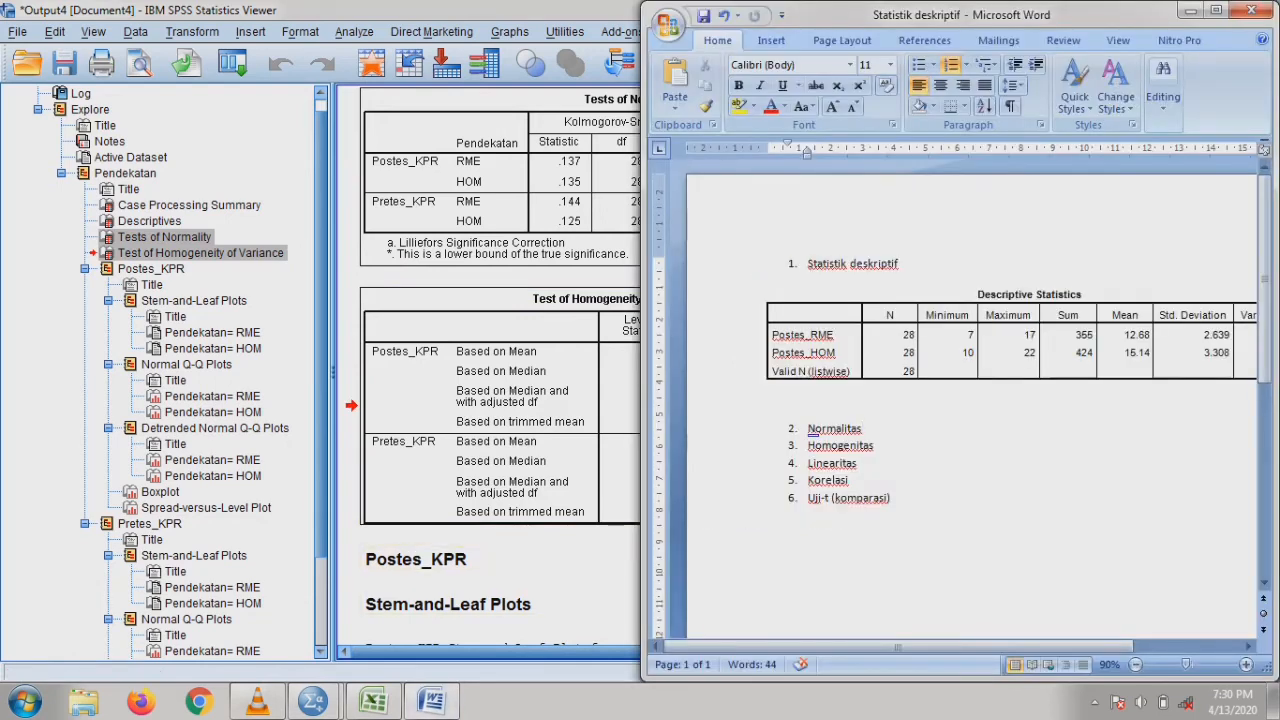
type("dan Homogenitas")
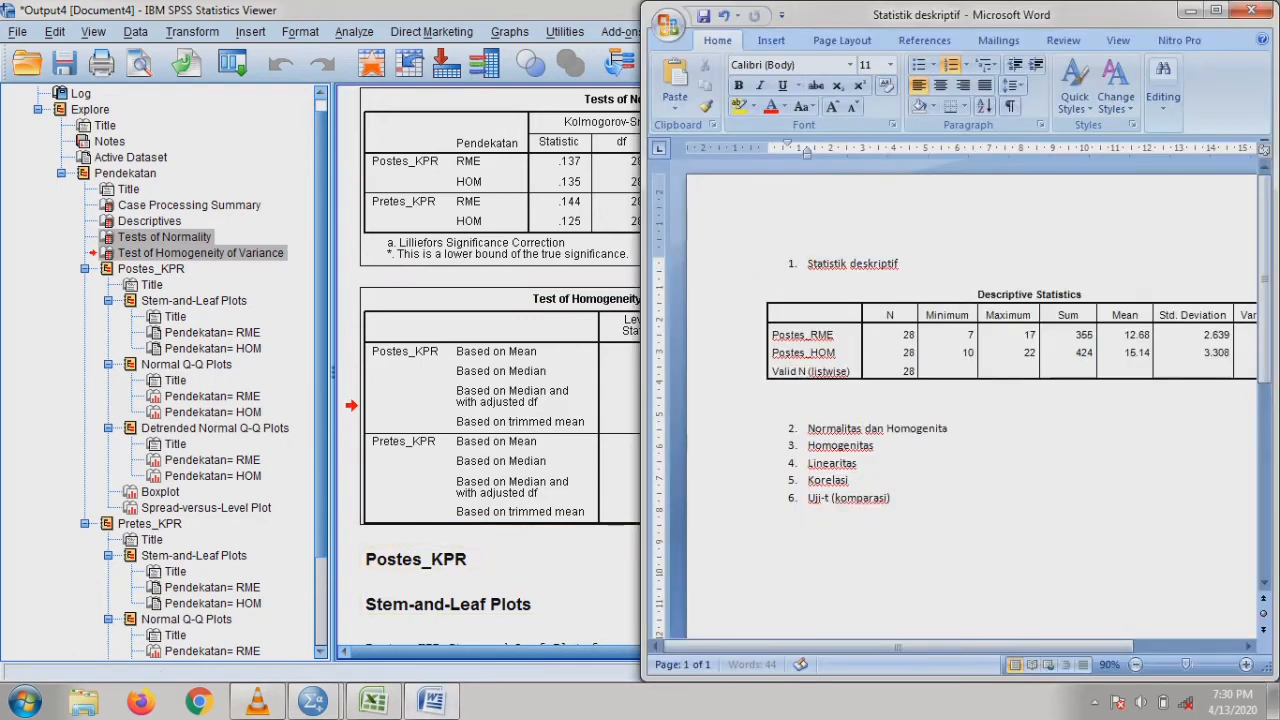
left_click_drag(801, 446, 881, 446)
key("BackSpace")
key("BackSpace")
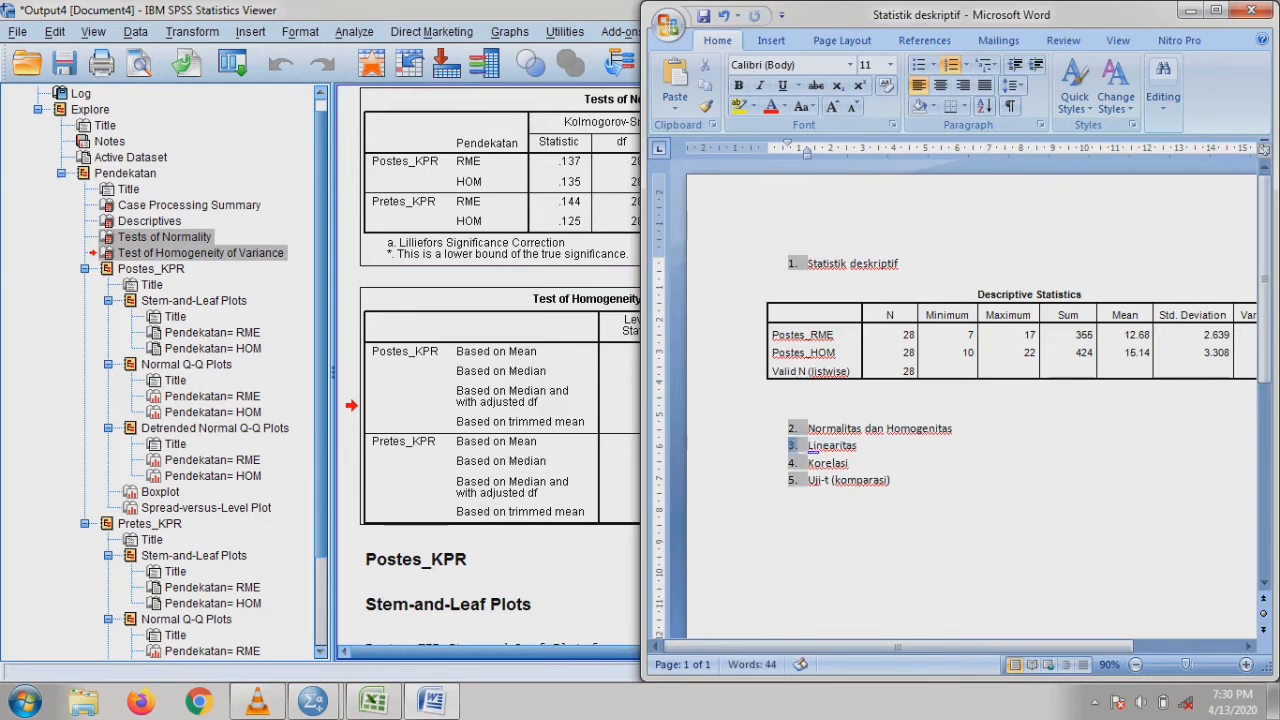
key("Return")
key("Return")
key("ctrl+v")
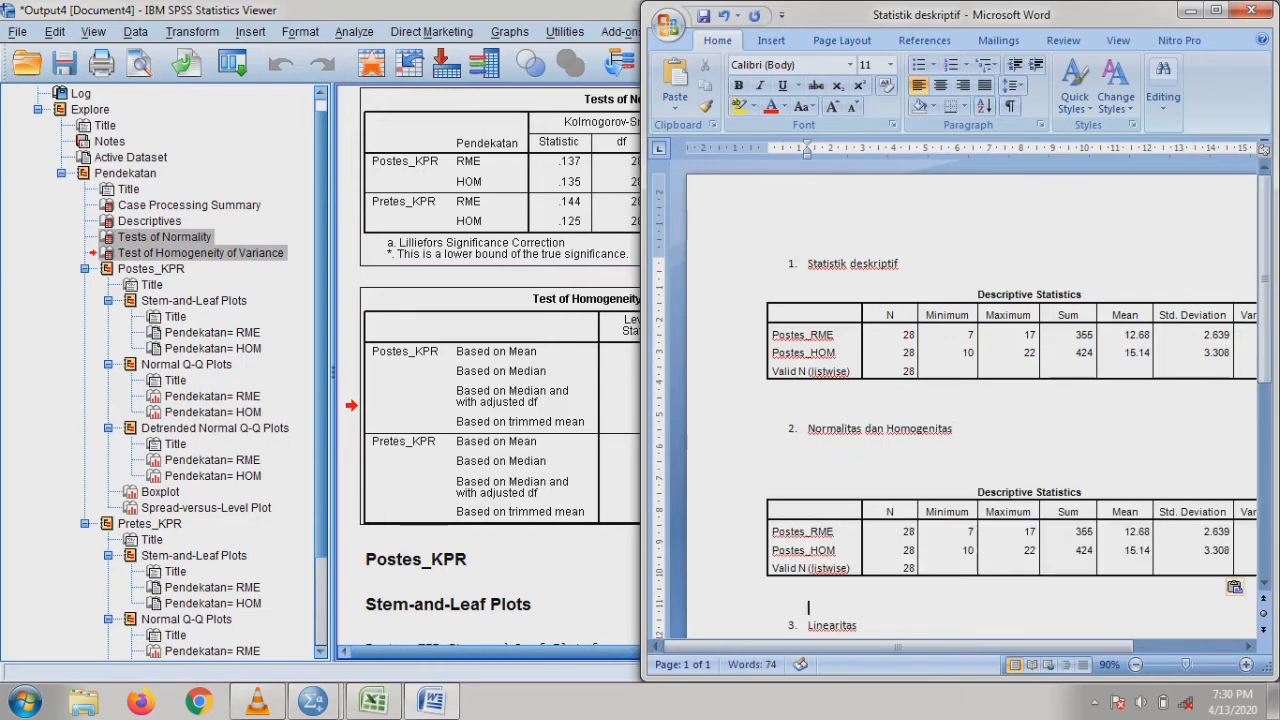
left_click(771, 473)
scroll(771, 473, "down", 1)
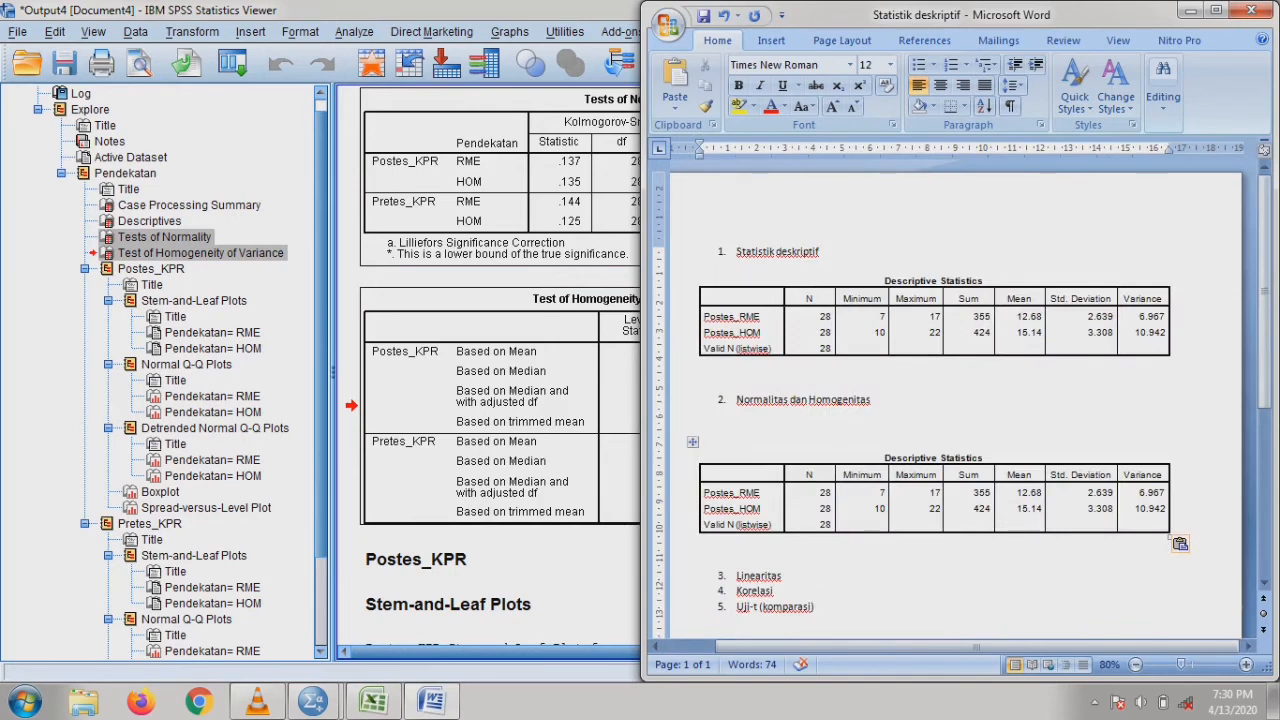
key("ctrl+z")
Copy the Tests of Normality and Test of Homogeneity of Variance tables from the SPSS output and paste them under item 2 in Word.
left_click(540, 410)
left_click(560, 190, "ctrl")
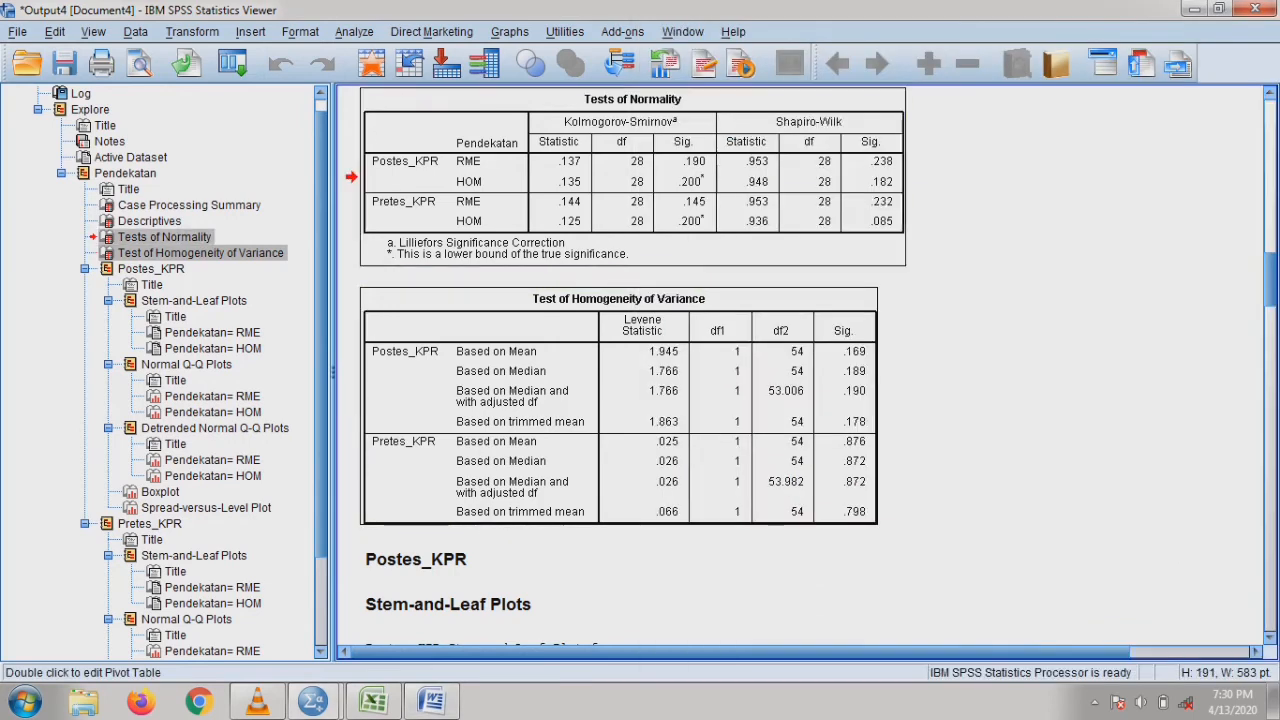
right_click(542, 172)
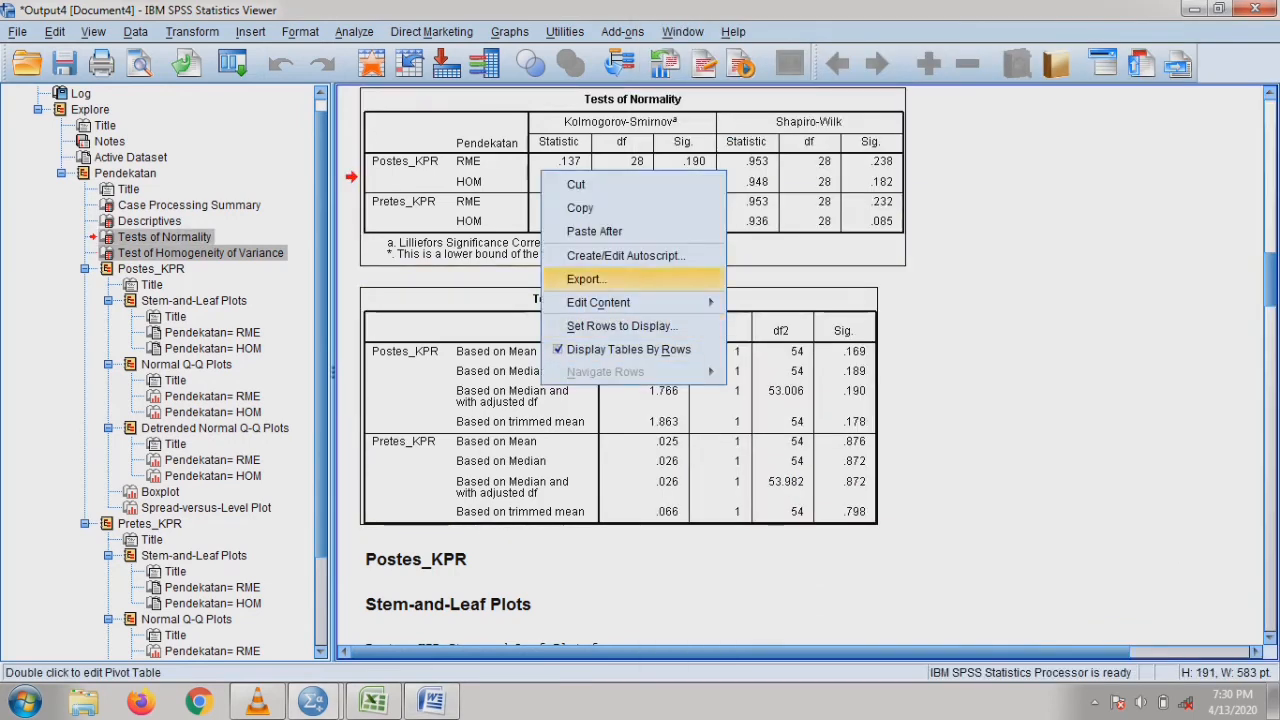
left_click(580, 208)
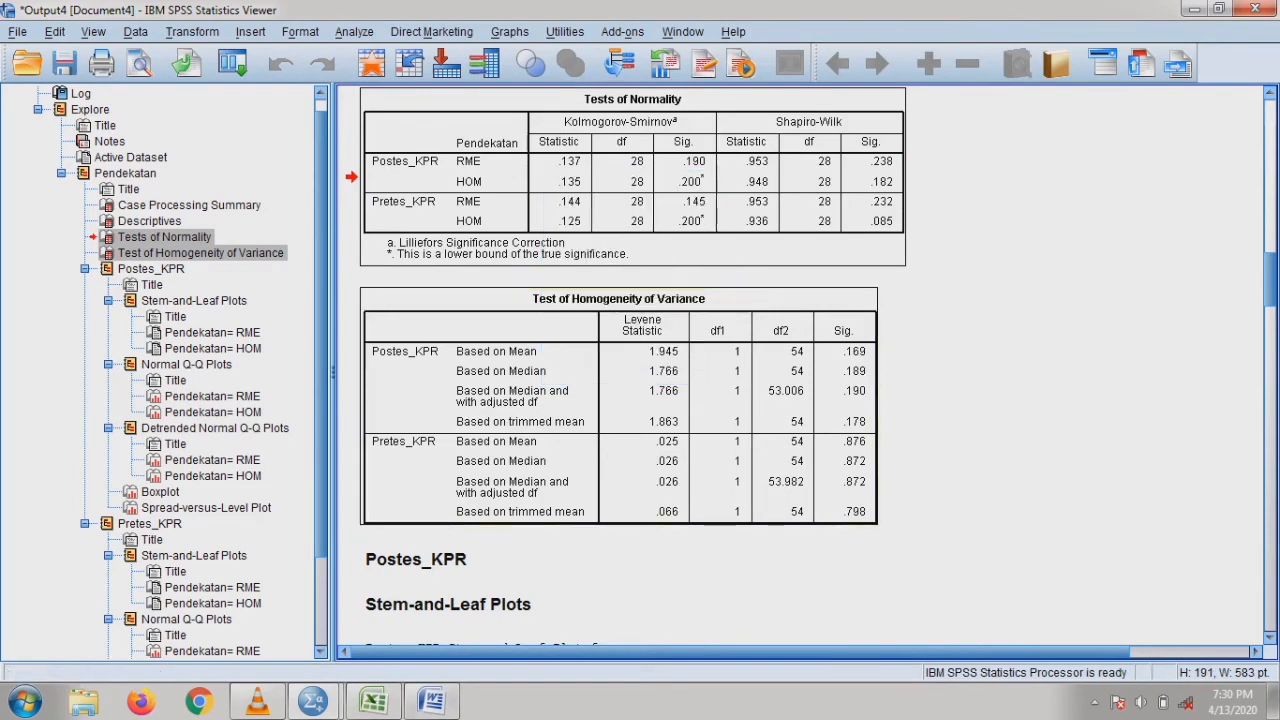
key("alt+Tab")
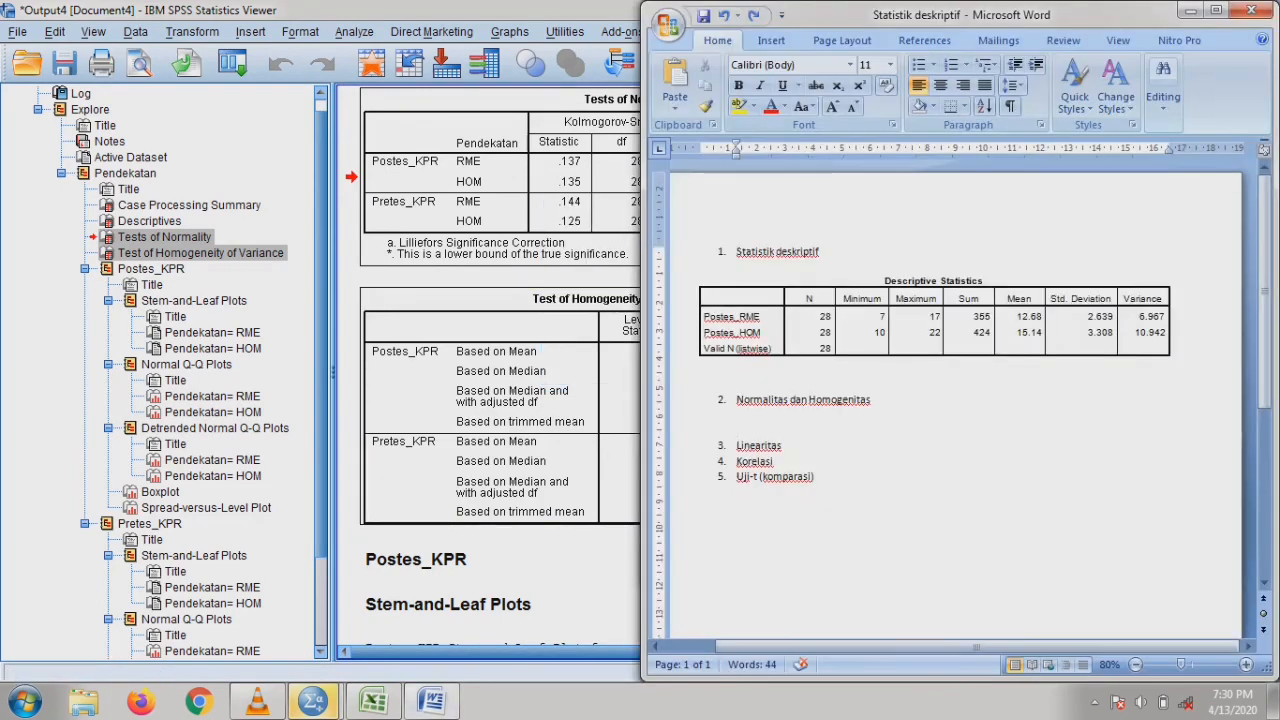
key("ctrl+v")
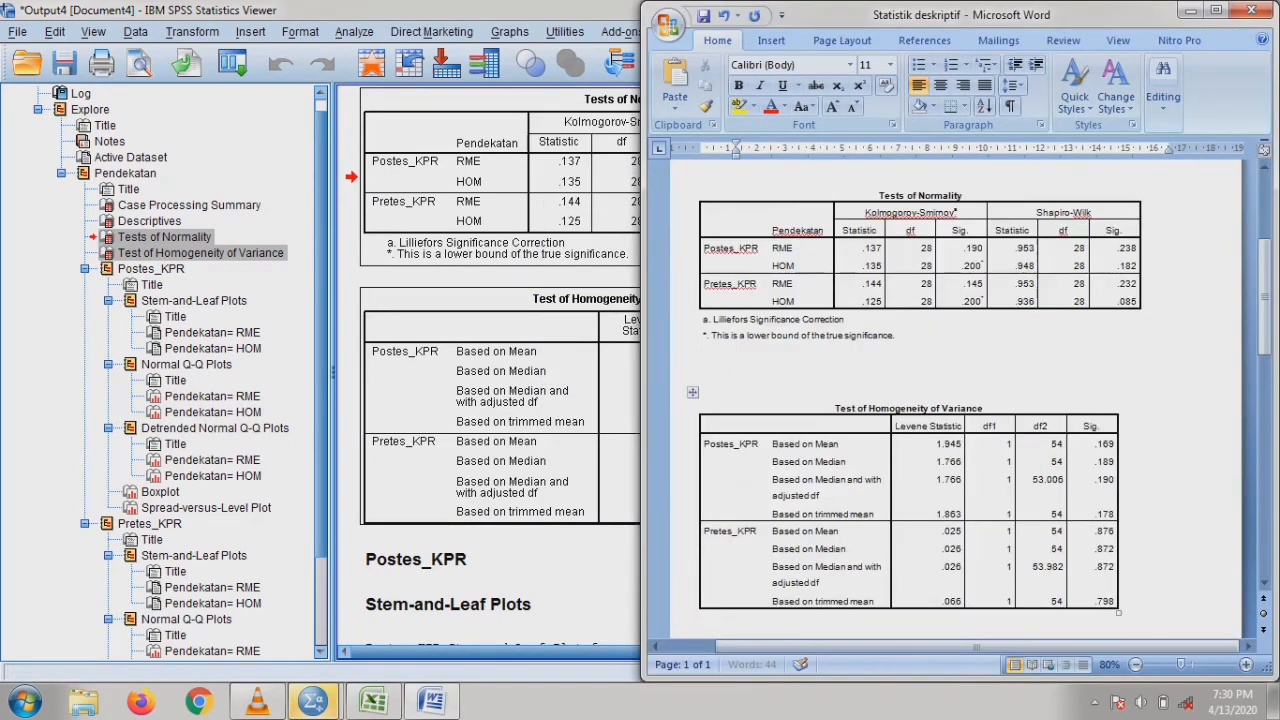
Remove the blank lines above the Tests of Normality table, place the cursor between the two tables, and save the document.
scroll(930, 450, "up", 3)
left_click(704, 324)
key("Delete")
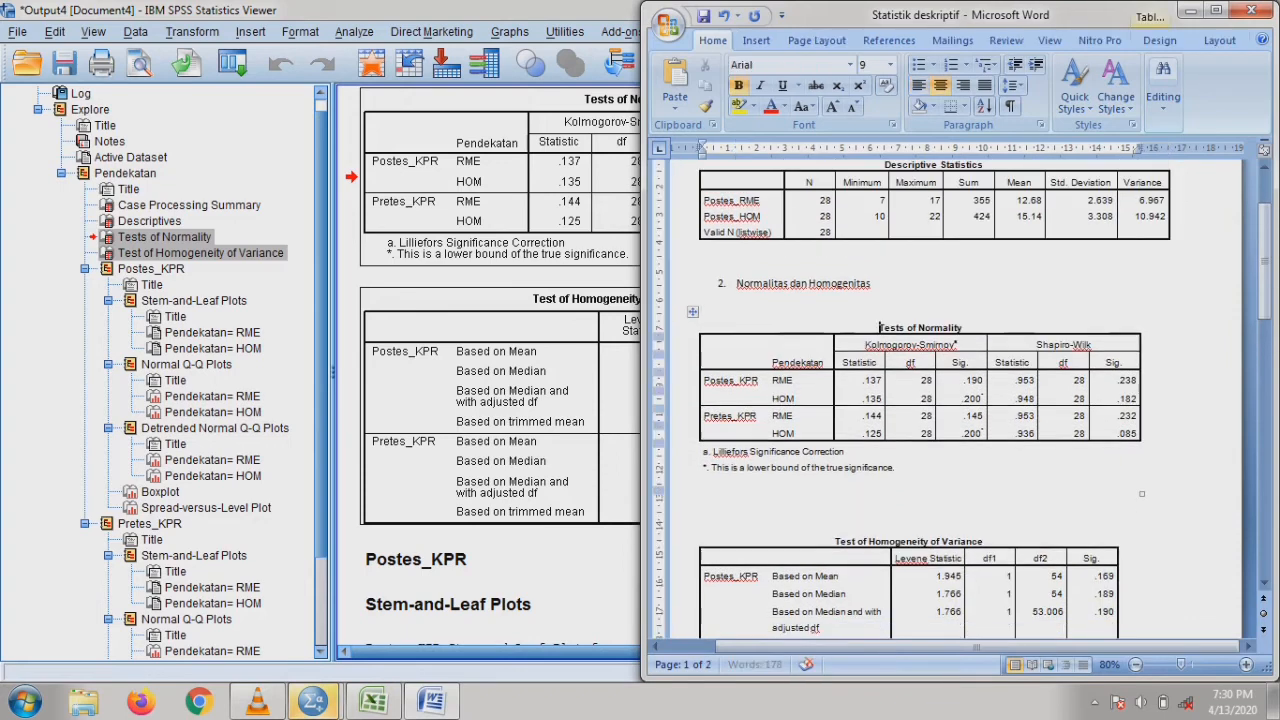
key("Up")
key("Delete")
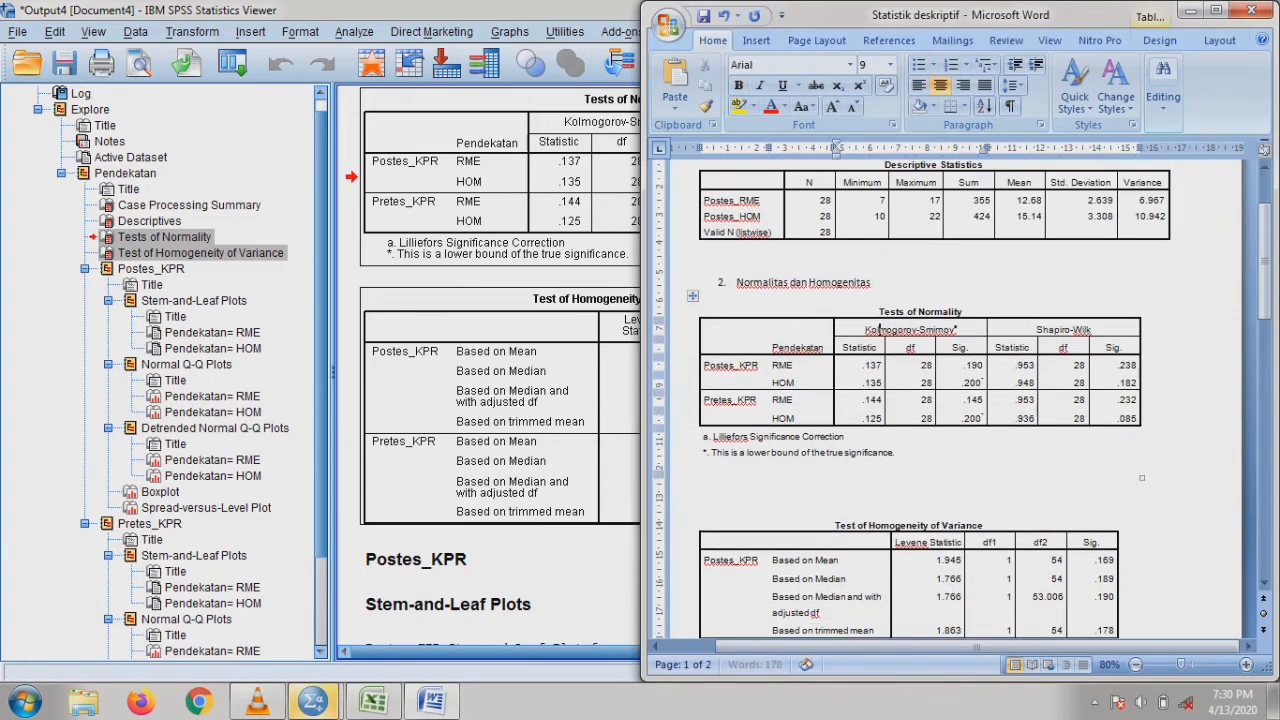
left_click(700, 487)
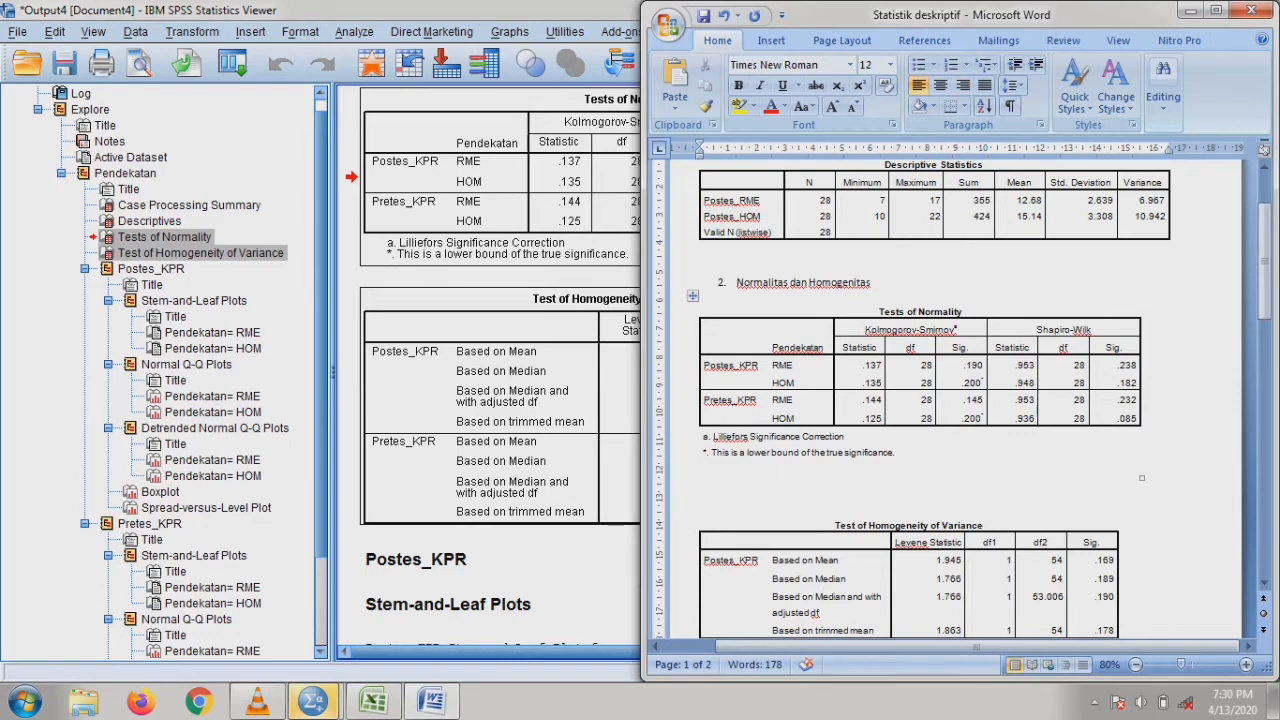
key("ctrl+s")
In the SPSS output, locate the Normal Q-Q Plots of Postes_KPR and select both the RME and HOM charts.
left_click(580, 205)
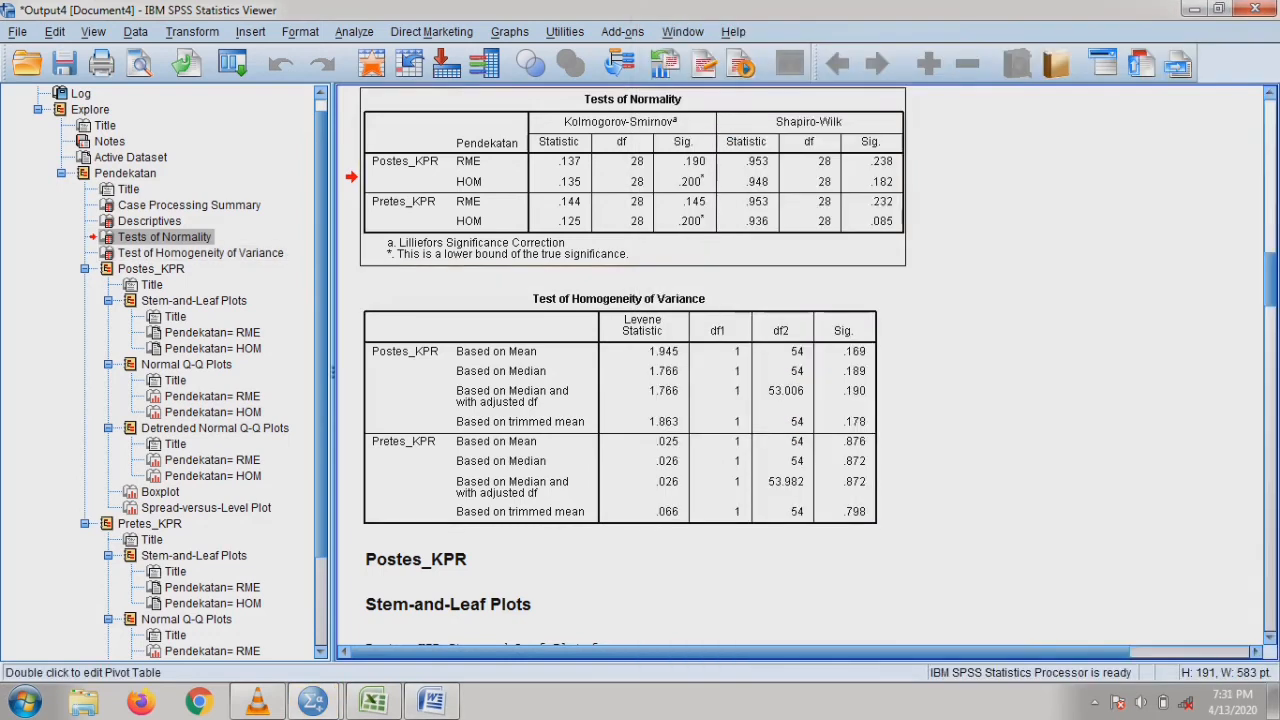
left_click(1000, 270)
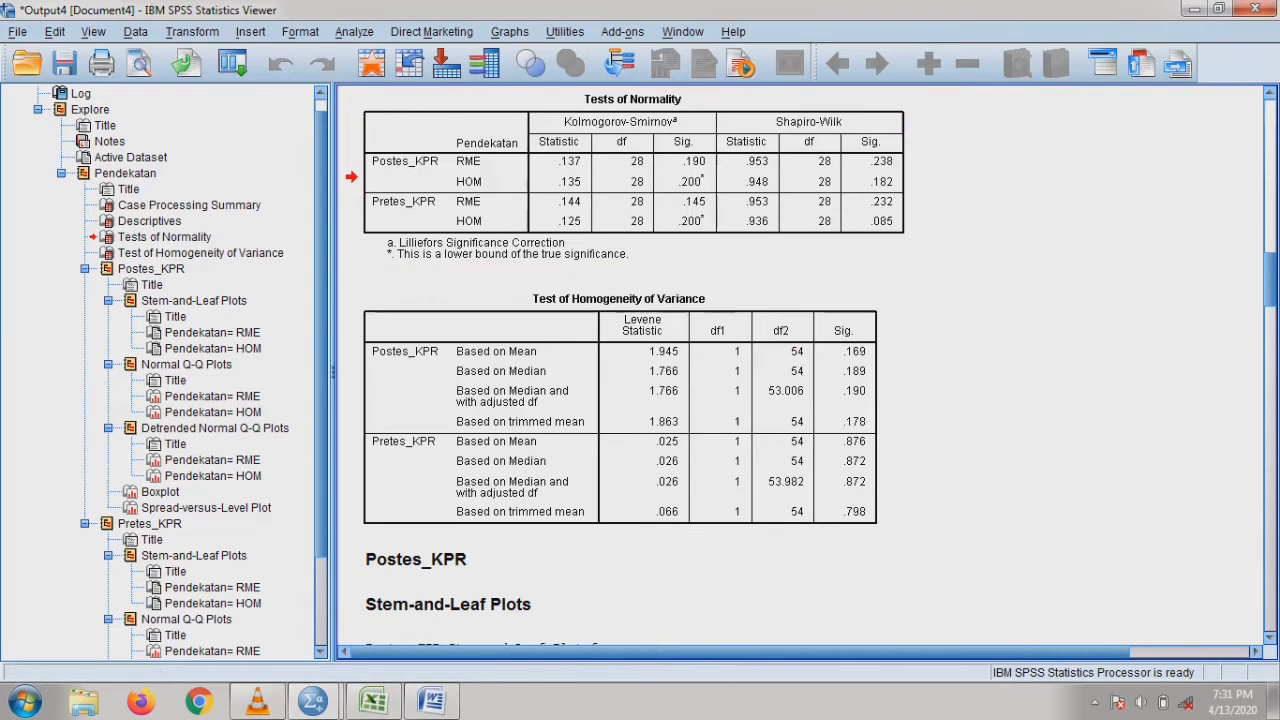
left_click(186, 364)
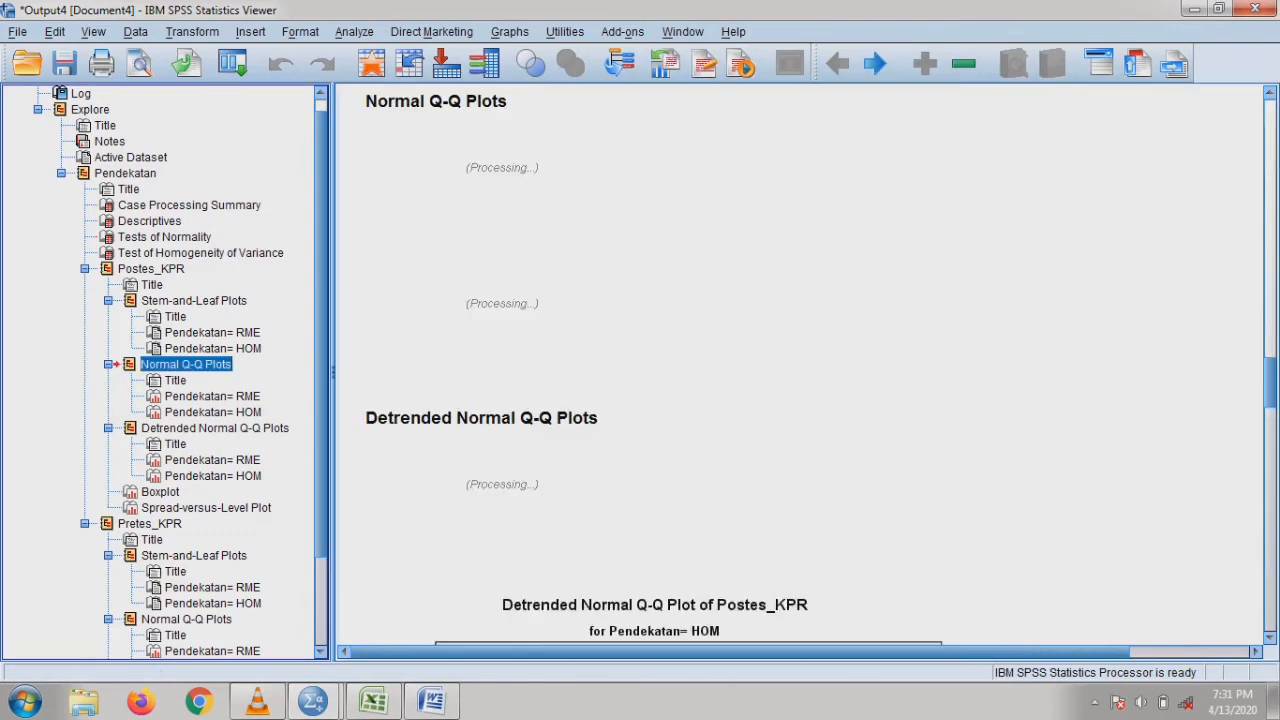
left_click(660, 360)
scroll(660, 360, "down", 7)
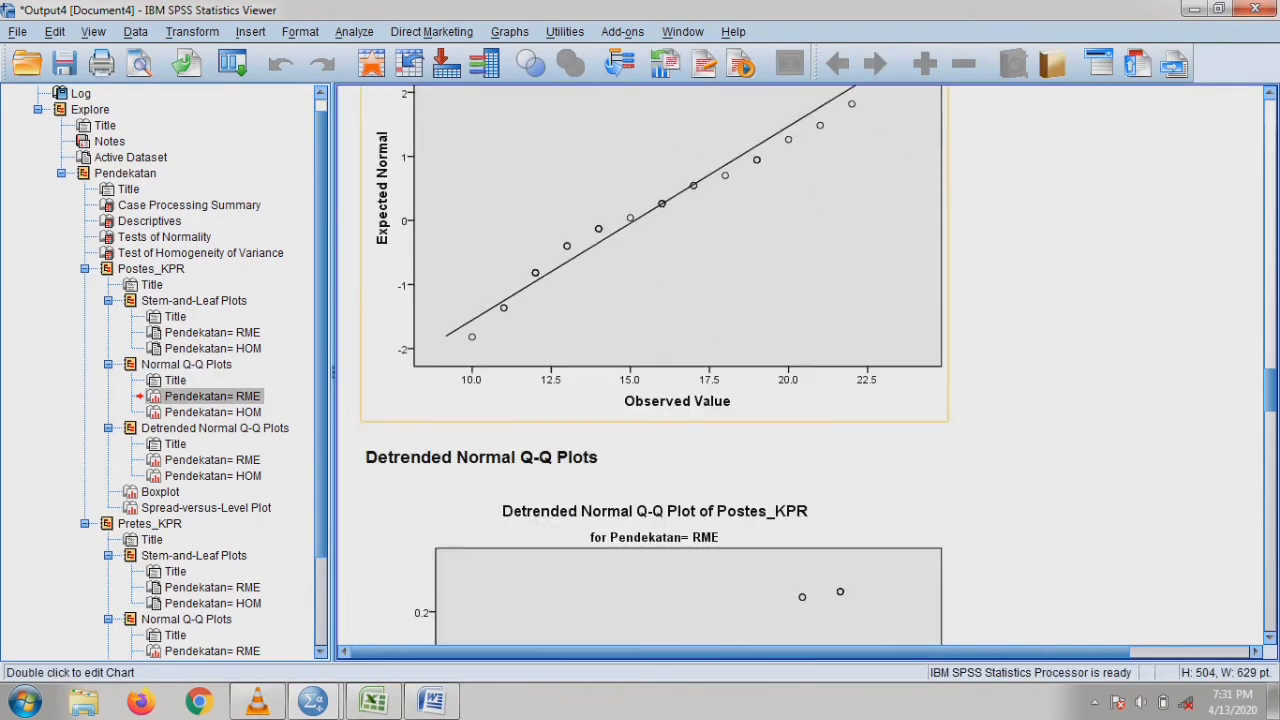
scroll(660, 360, "up", 8)
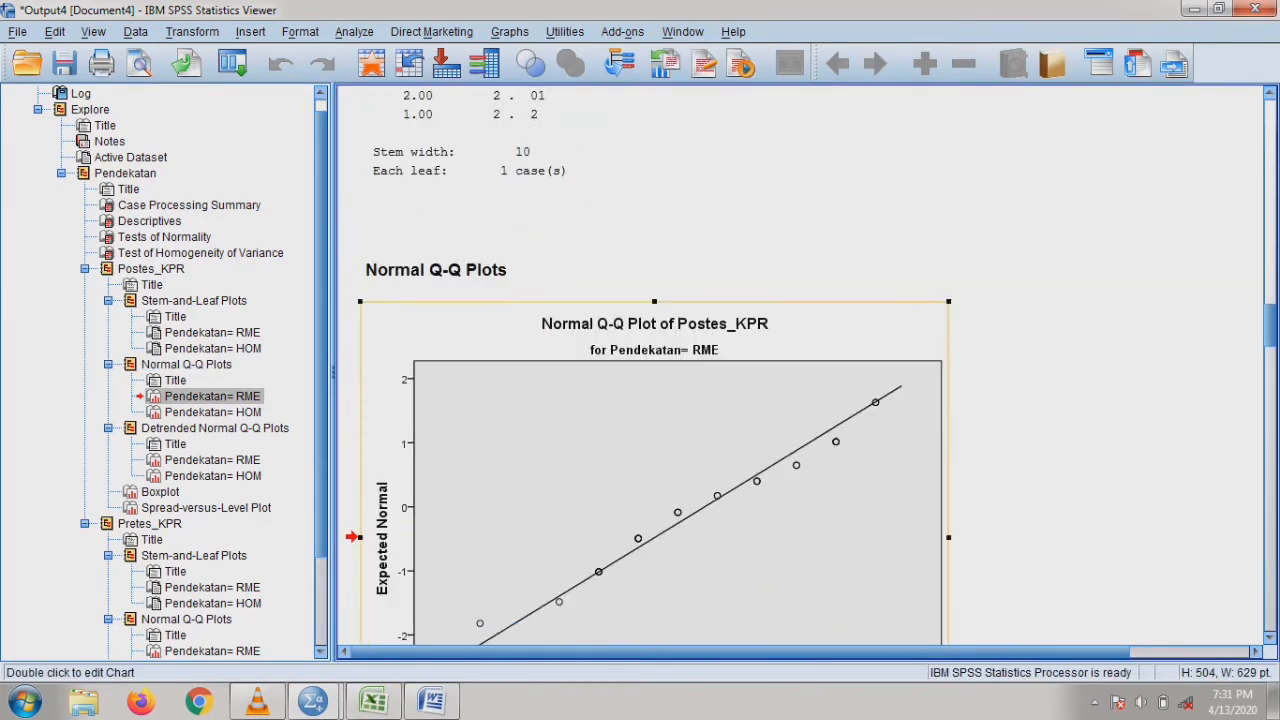
scroll(660, 360, "down", 5)
left_click(655, 430, "ctrl")
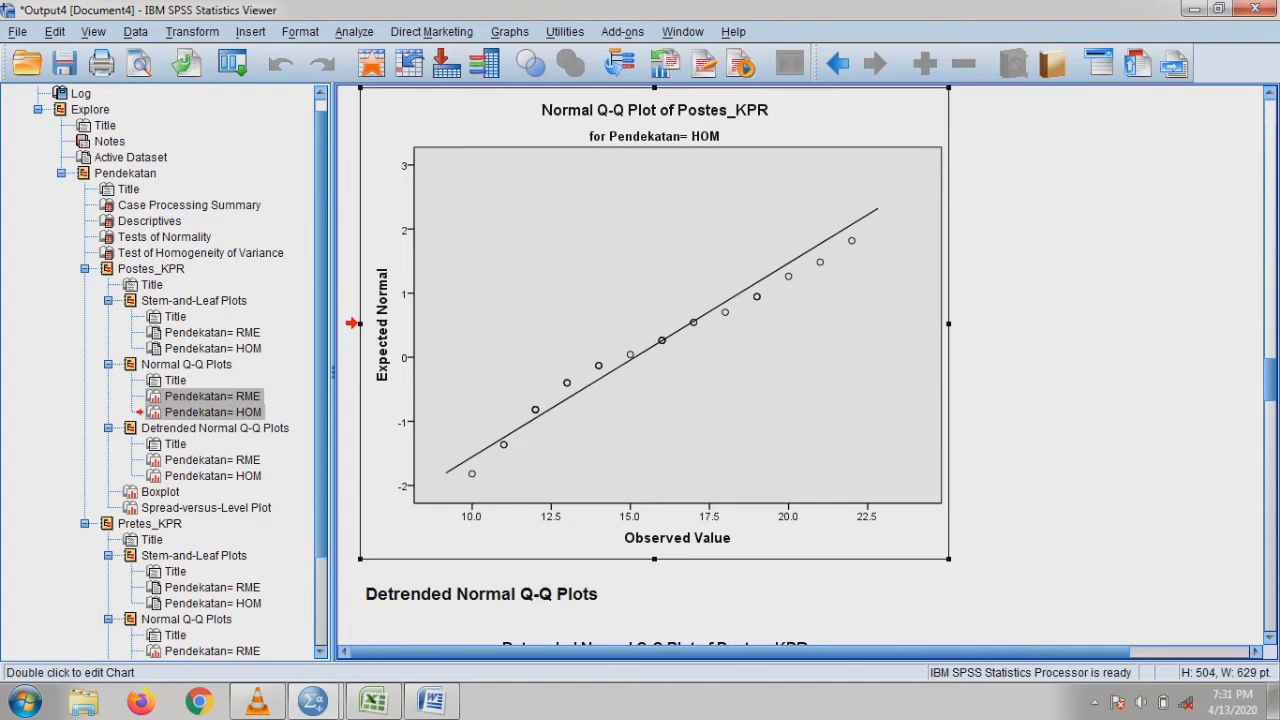
Try to paste the selected Q-Q plots into Word below the Tests of Normality table.
left_click(432, 700)
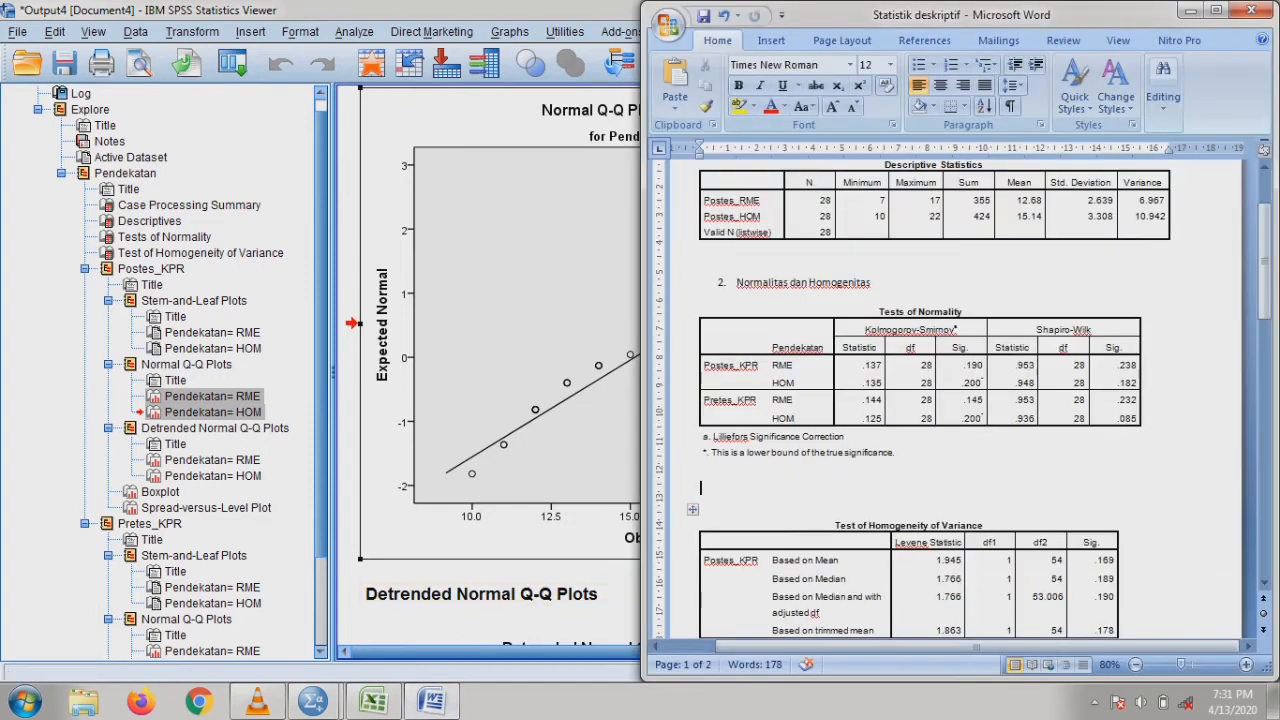
key("ctrl+v")
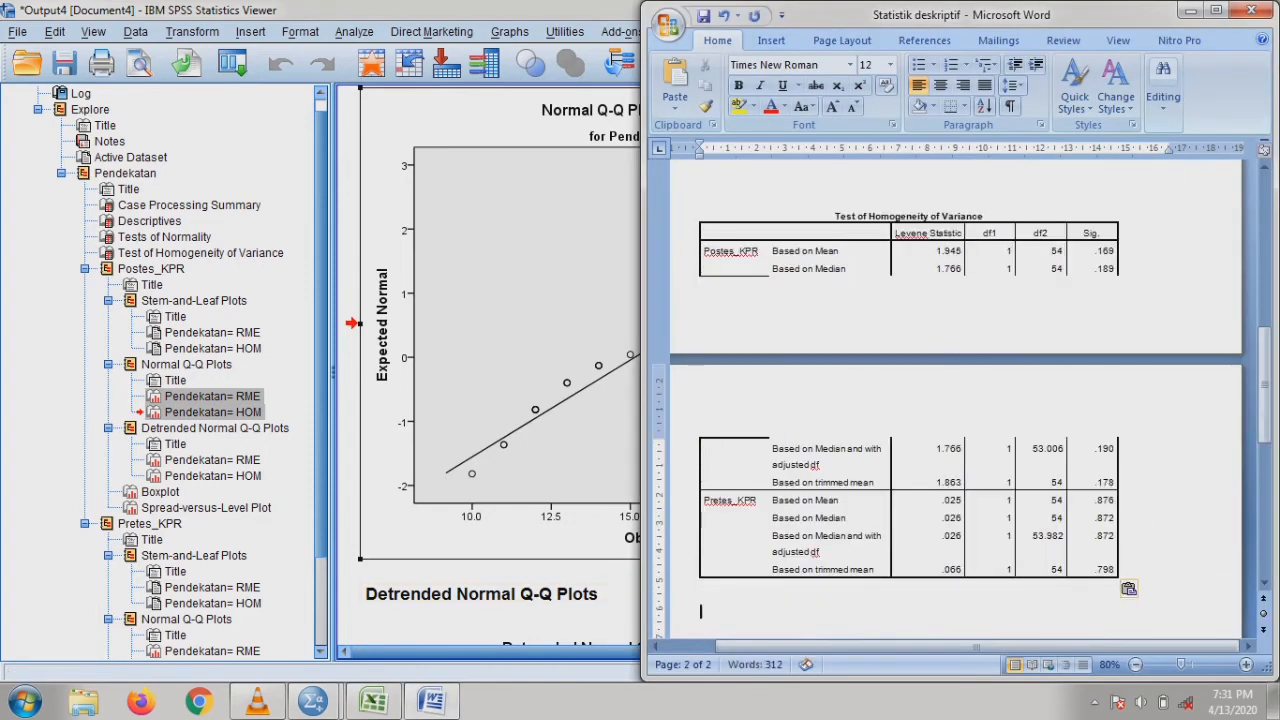
key("ctrl+z")
Reselect the RME and HOM Normal Q-Q plots of Postes_KPR in the SPSS output and copy them.
left_click(540, 325)
scroll(628, 341, "up", 4)
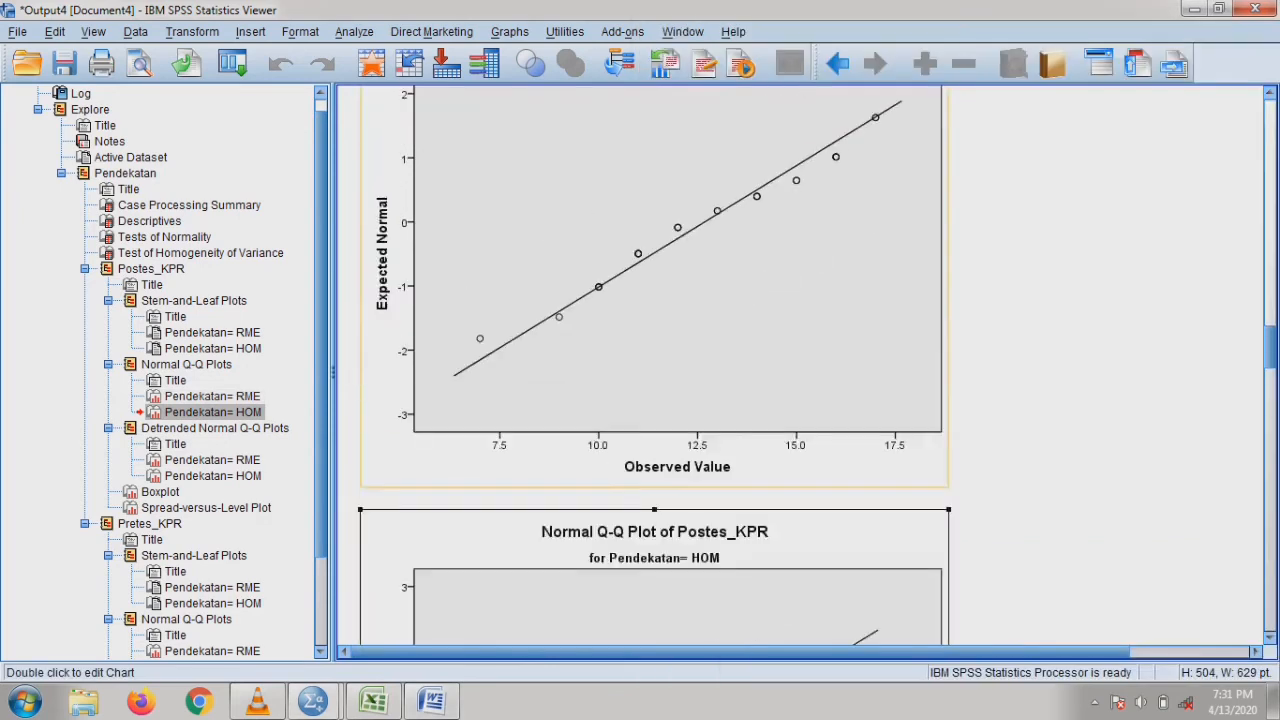
left_click(628, 341, "ctrl")
right_click(628, 341)
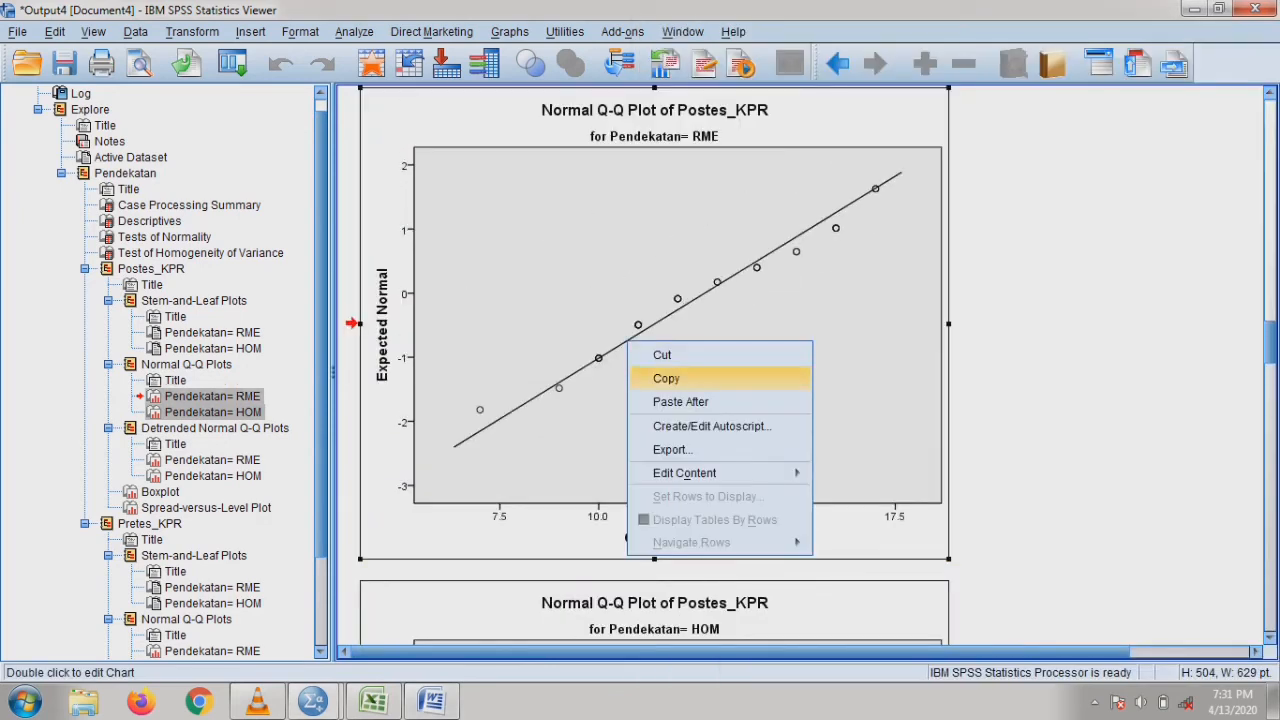
right_click(636, 274)
left_click(676, 312)
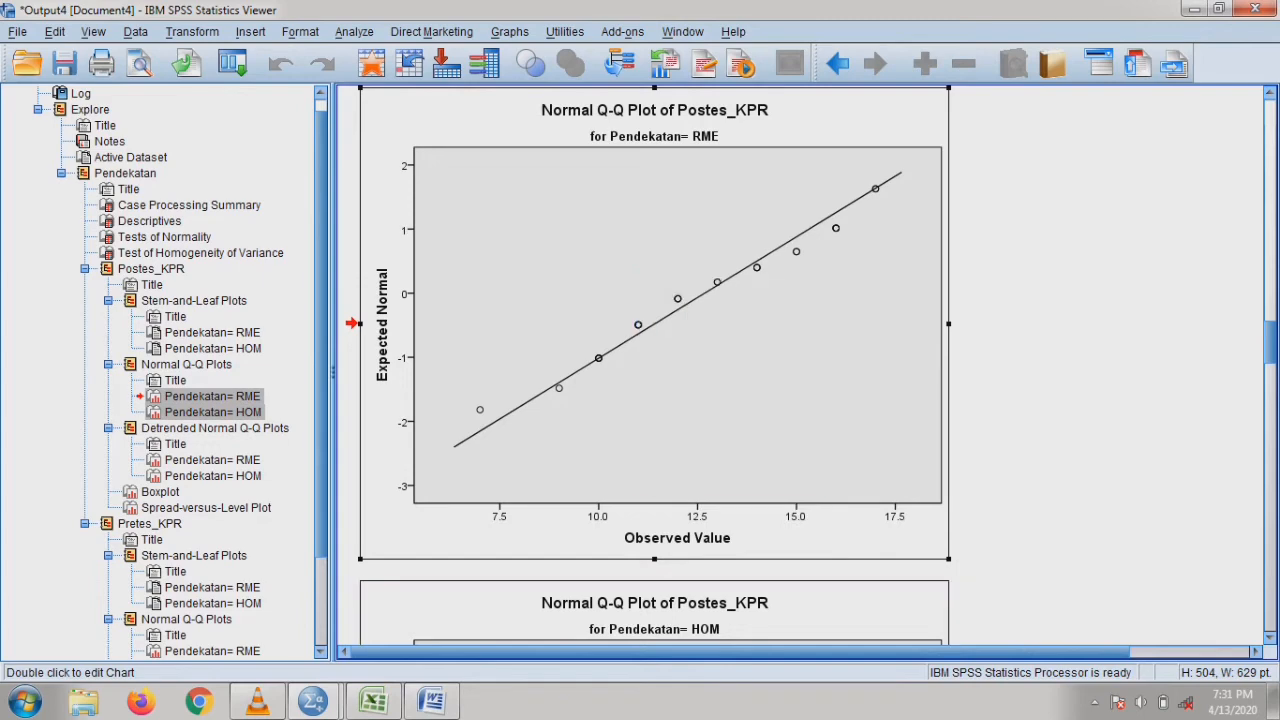
Paste both Q-Q plots between the normality and homogeneity tables in Word and shrink them proportionally.
key("alt+Tab")
key("ctrl+v")
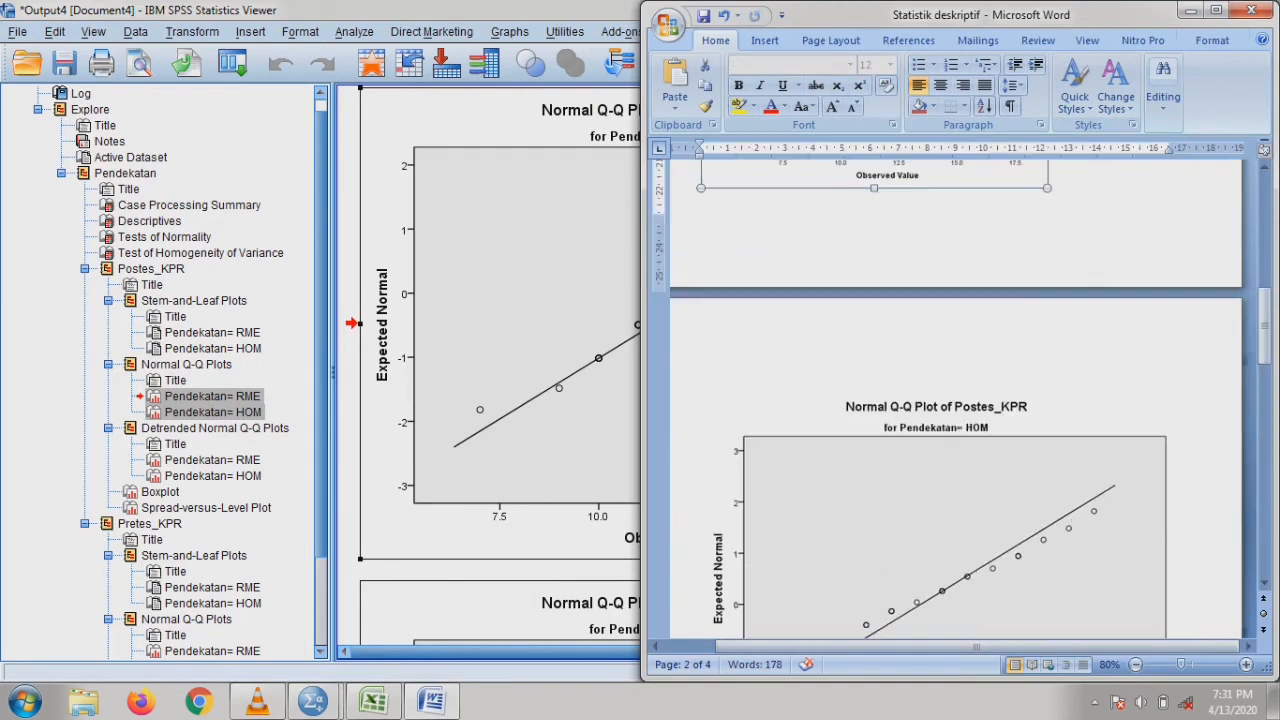
left_click_drag(1171, 389, 1050, 485)
Return to the SPSS output viewer and close it without saving its contents.
key("alt+Tab")
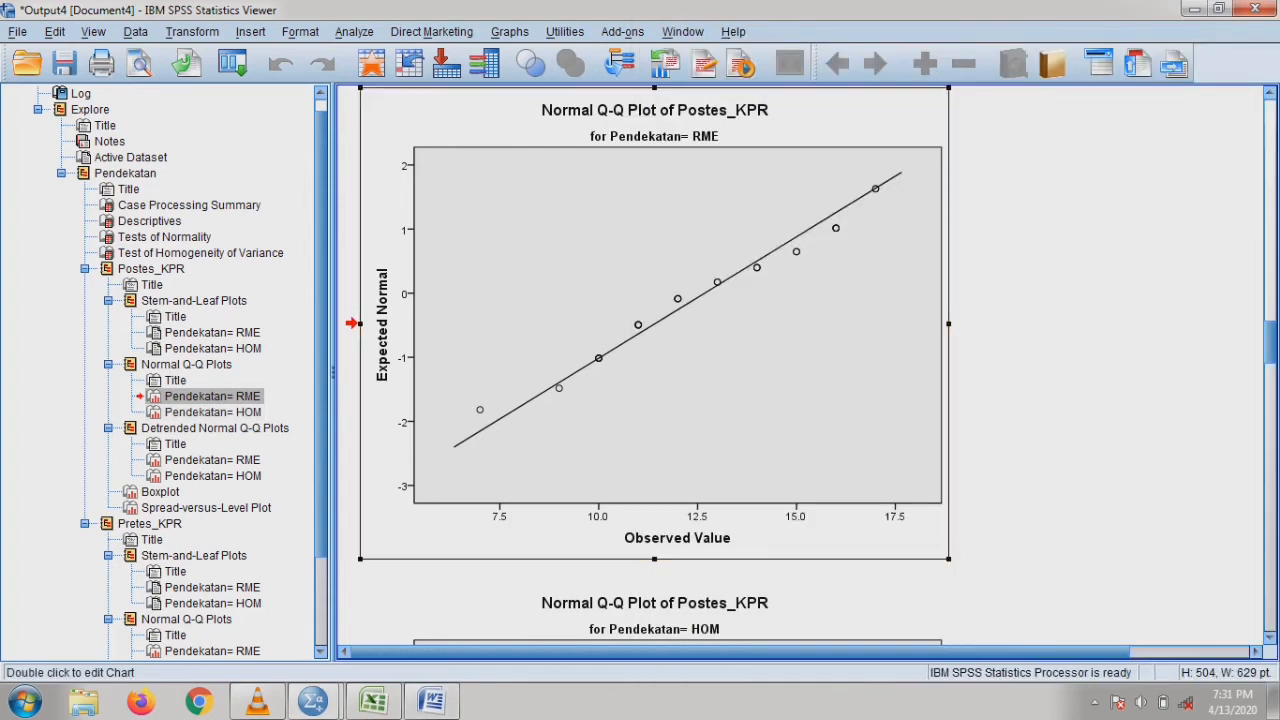
left_click(1255, 9)
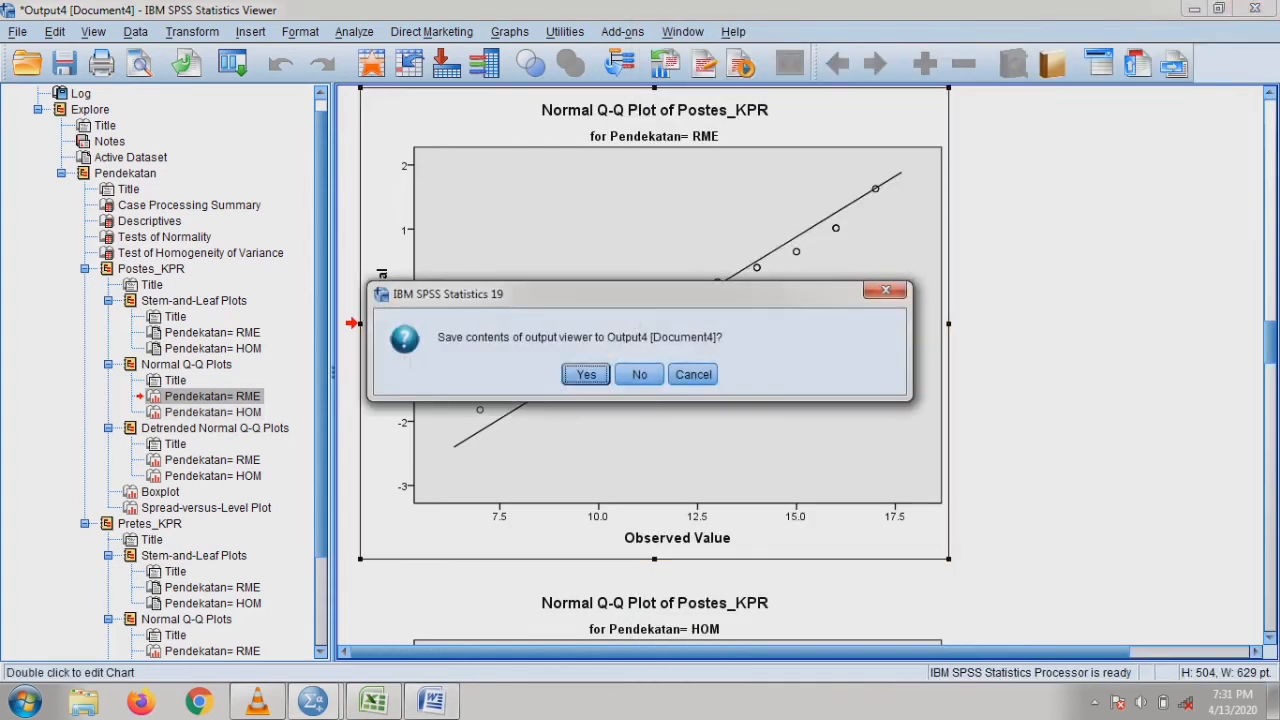
left_click(639, 374)
Try to move the "Uji-t (komparasi)" item above "Linearitas" in the Word list.
scroll(950, 400, "down", 5)
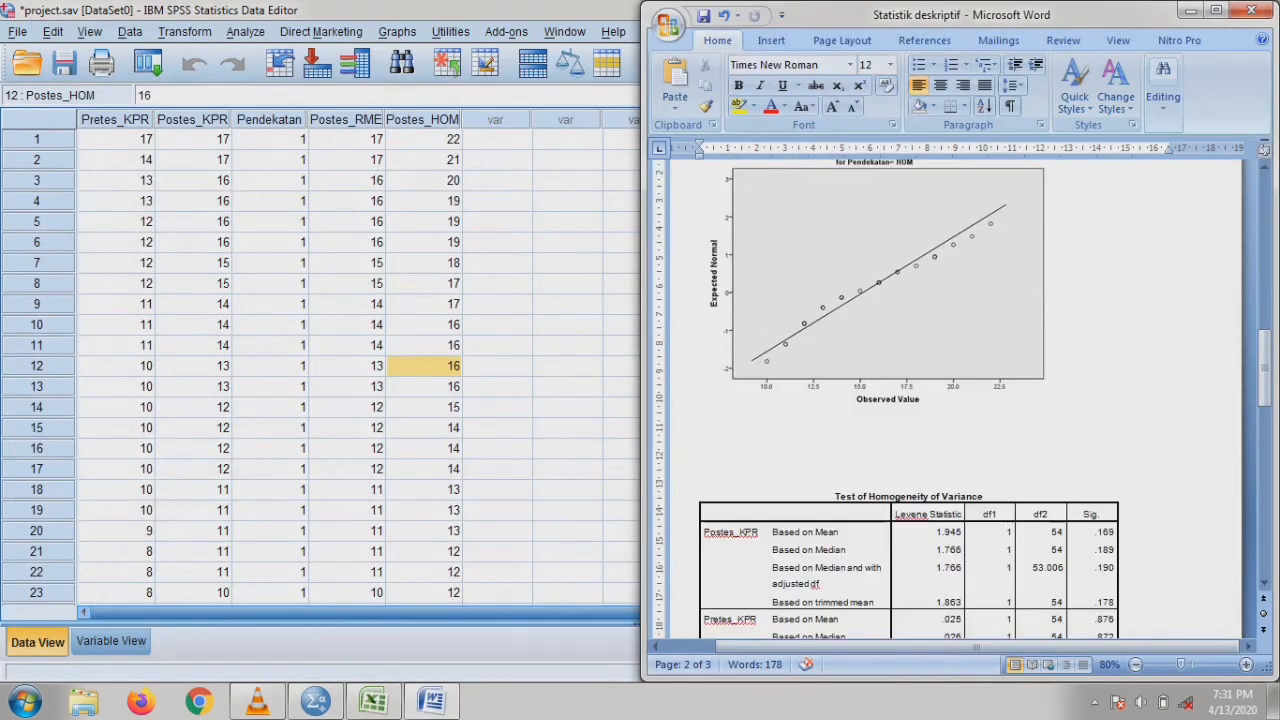
scroll(955, 400, "down", 8)
left_click(738, 414)
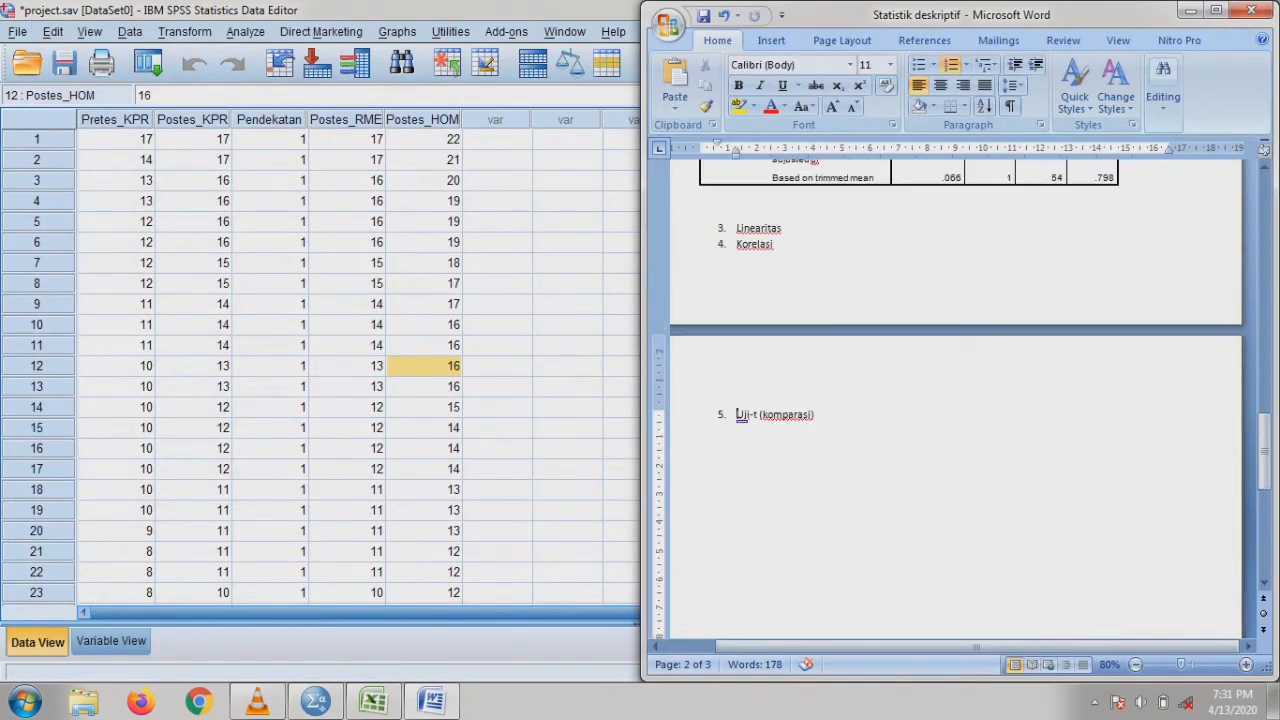
key("shift+End")
key("ctrl+x")
left_click(732, 230)
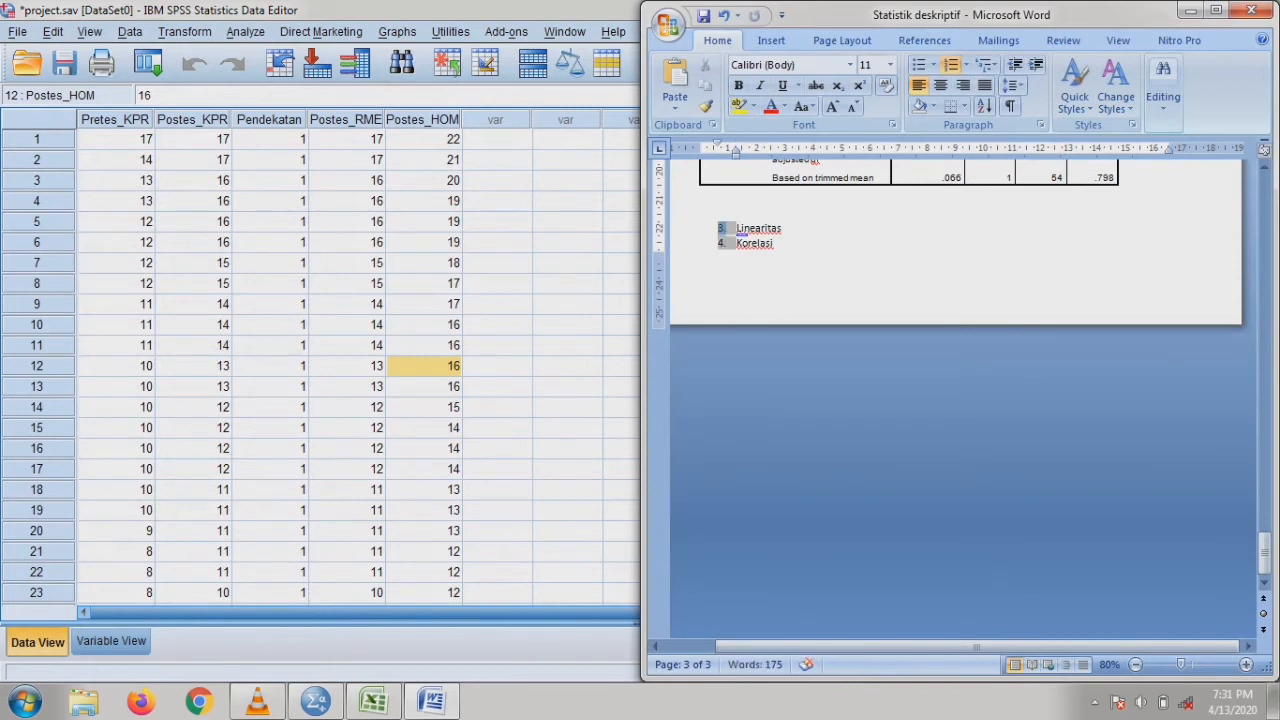
left_click(738, 229)
key("ctrl+v")
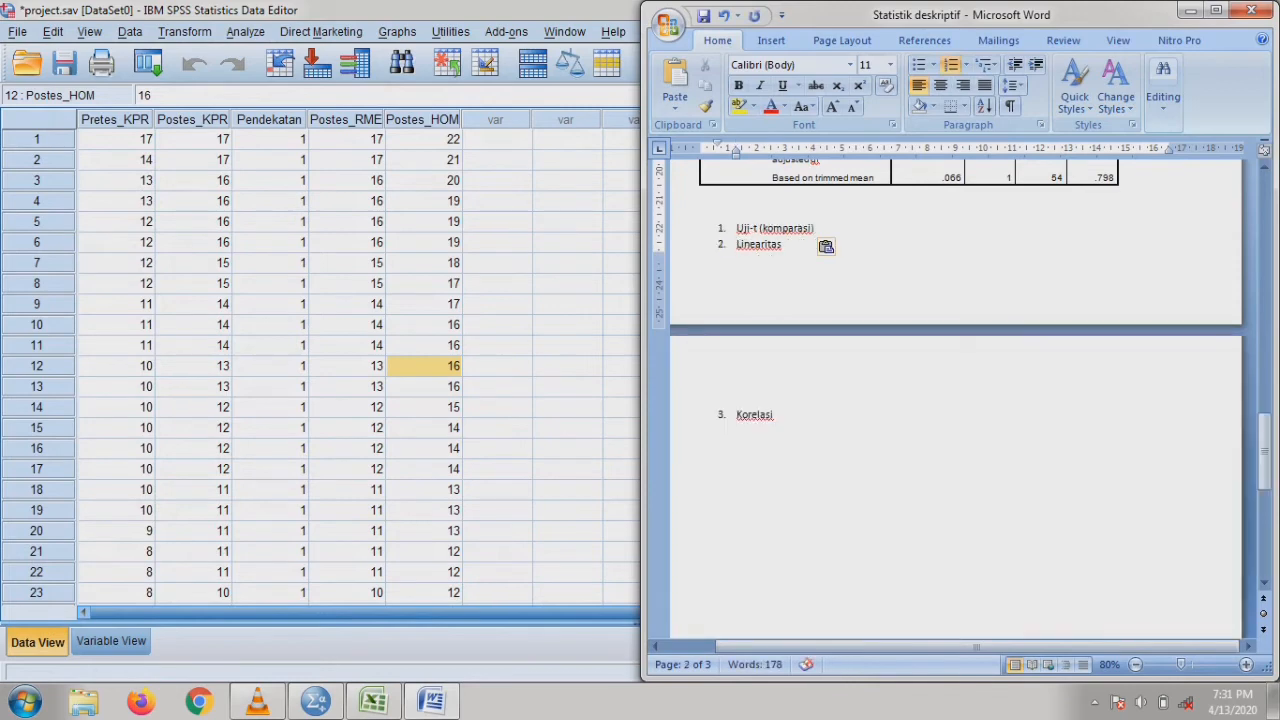
key("ctrl+z")
key("ctrl+z")
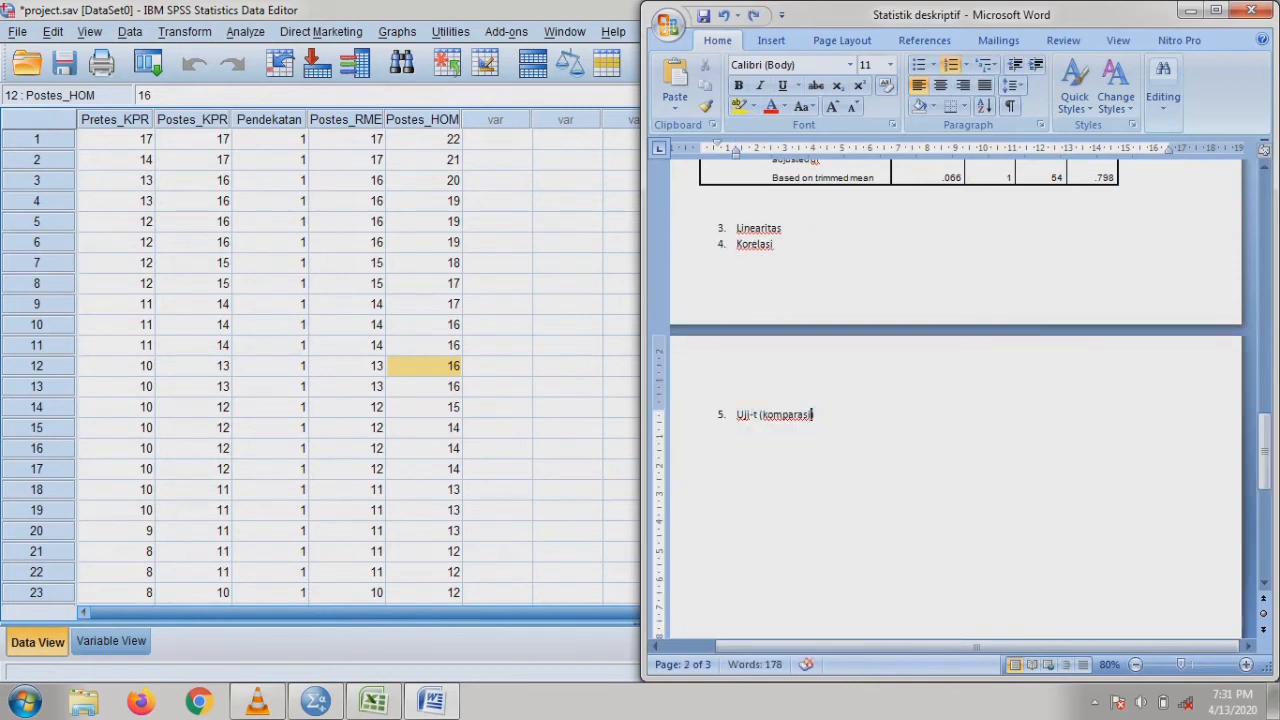
Delete the "Uji-t (komparasi)" item from the end of the list and paste it as item 3 above "Linearitas".
left_click_drag(738, 414, 818, 418)
key("BackSpace")
key("BackSpace")
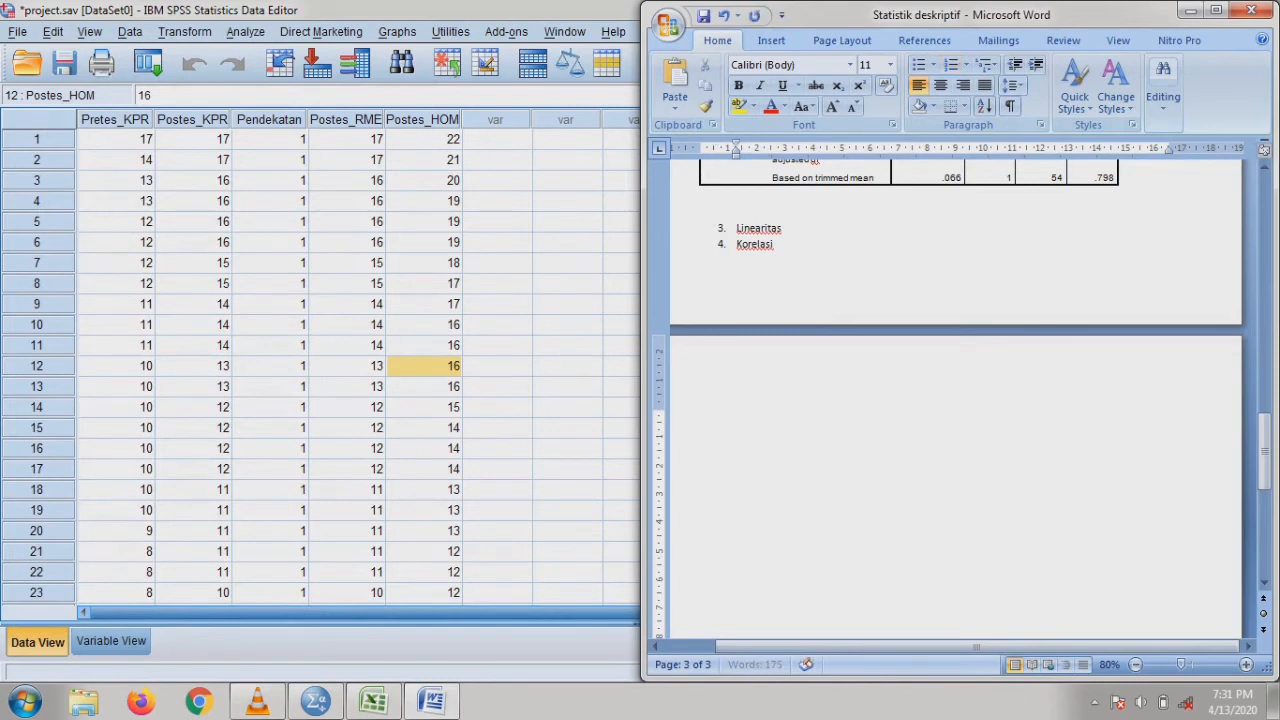
key("BackSpace")
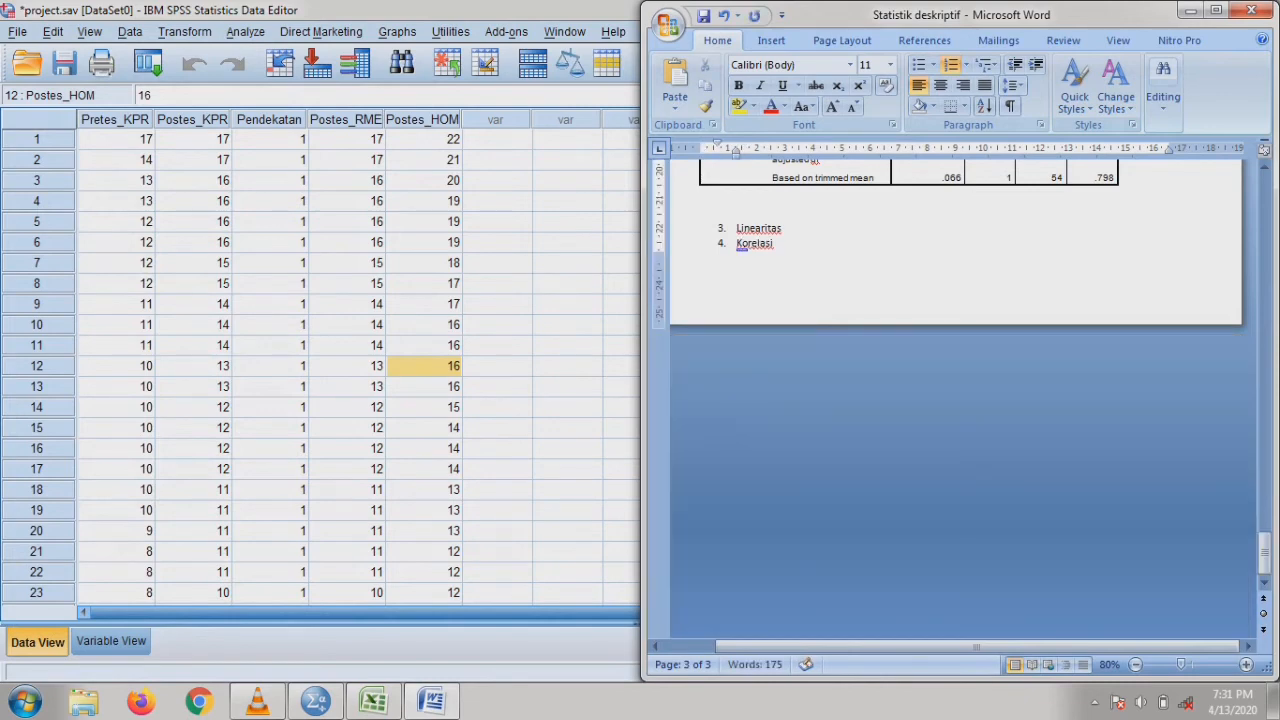
key("ctrl+v")
key("Return")
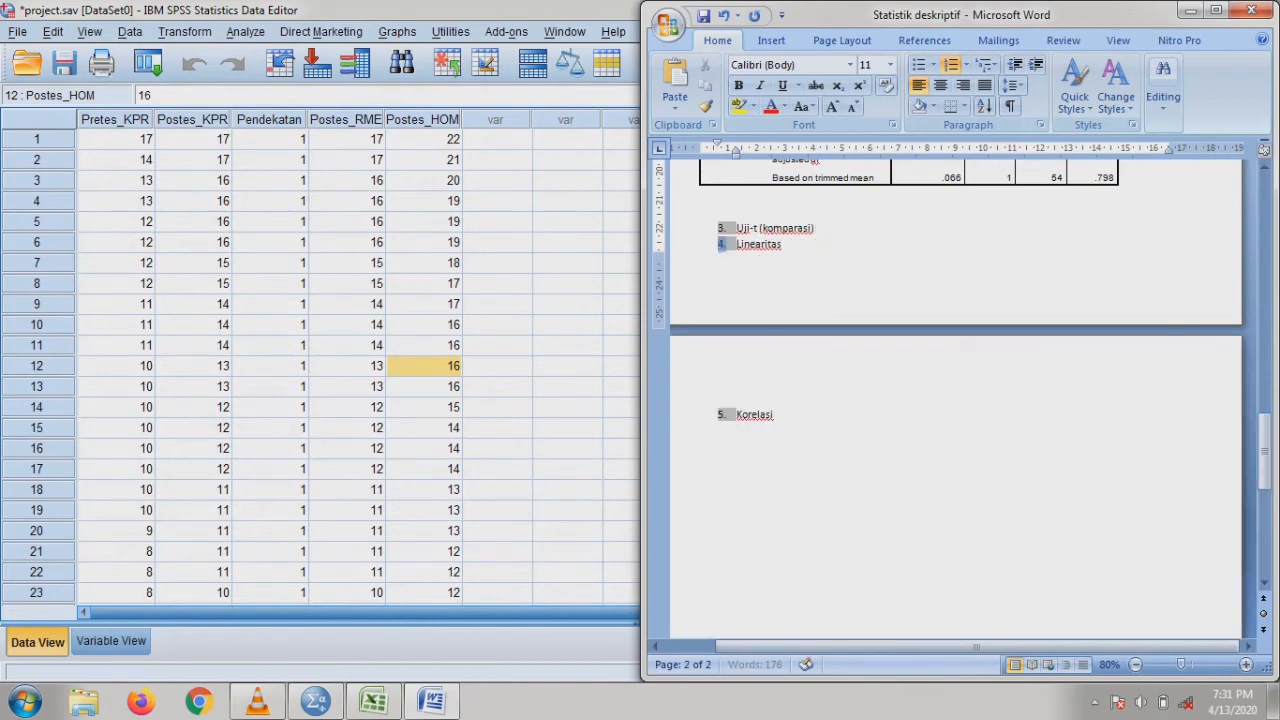
Add an unnumbered blank line under "Uji-t (komparasi)", insert a page break before that item, and save the document.
key("Return")
key("BackSpace")
key("Up")
key("ctrl+Return")
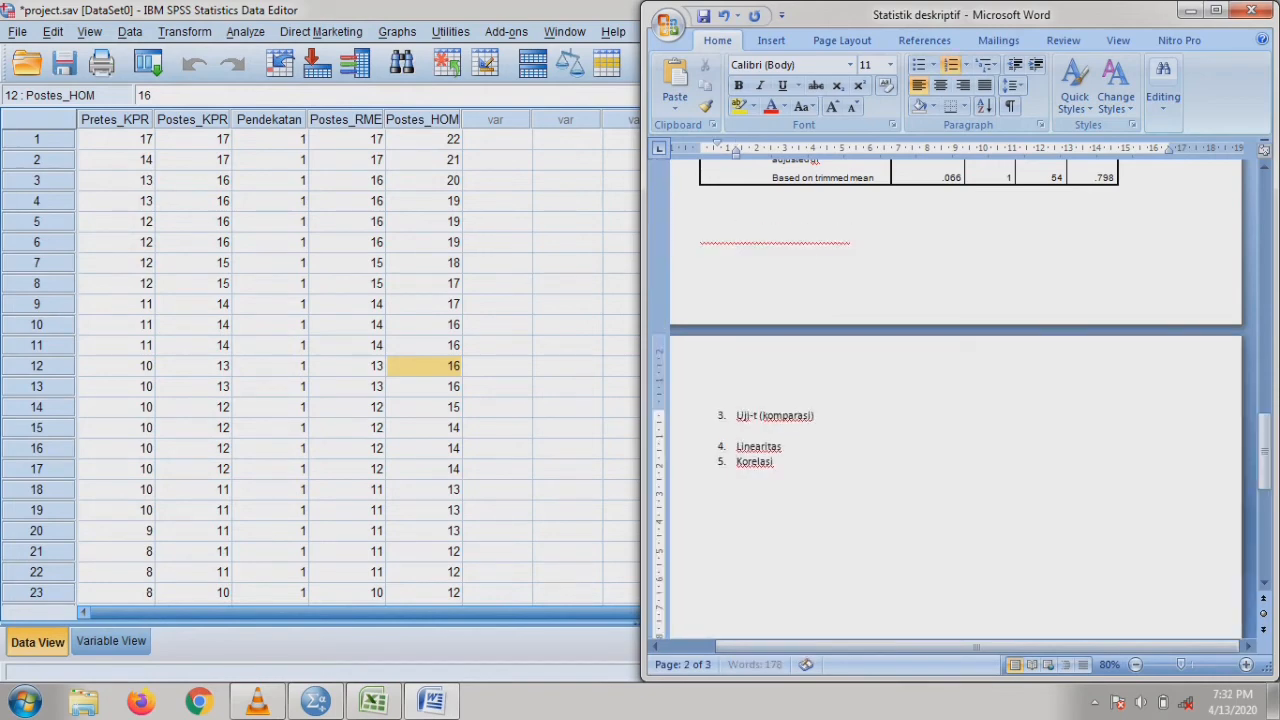
key("ctrl+s")
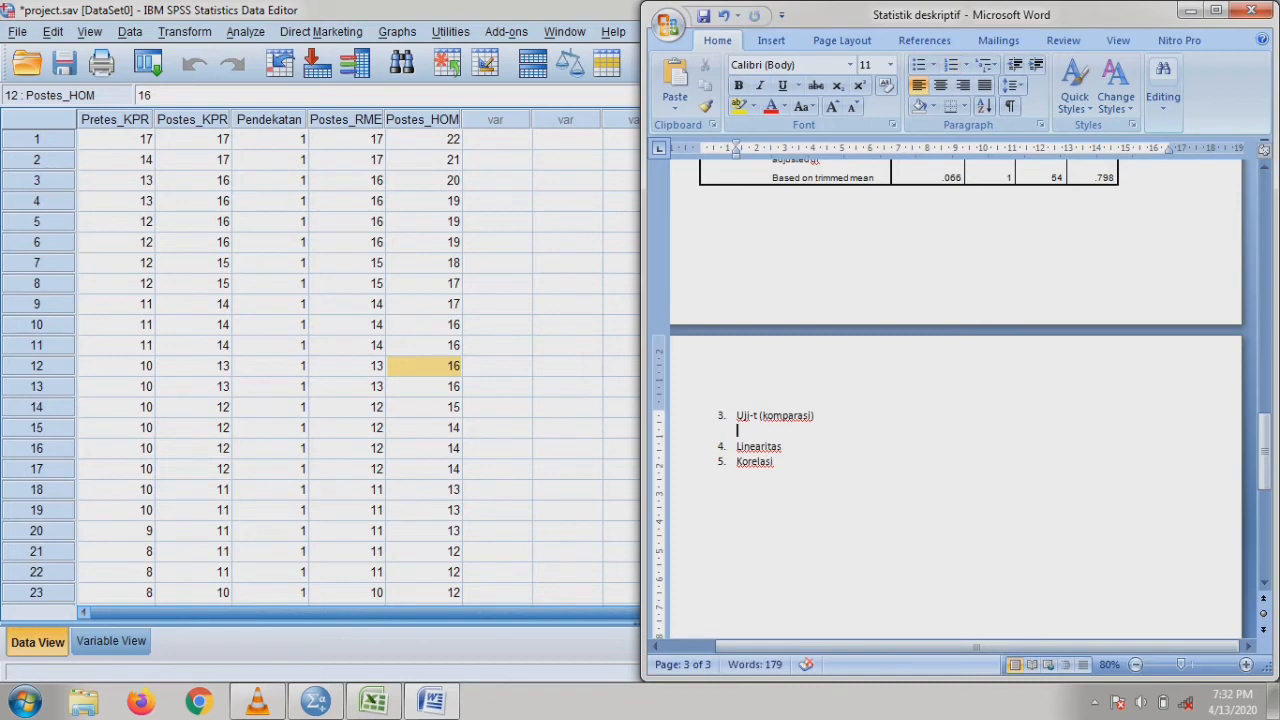
left_click(567, 263)
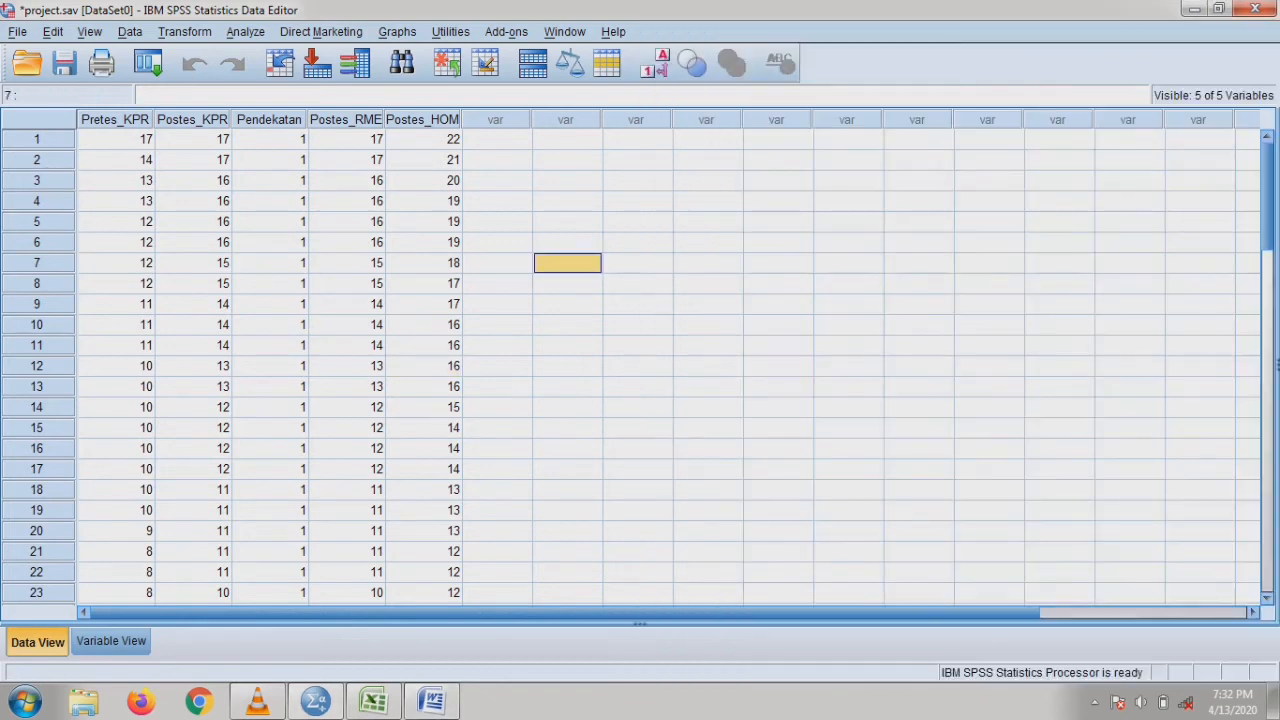
left_click(245, 32)
mouse_move(295, 120)
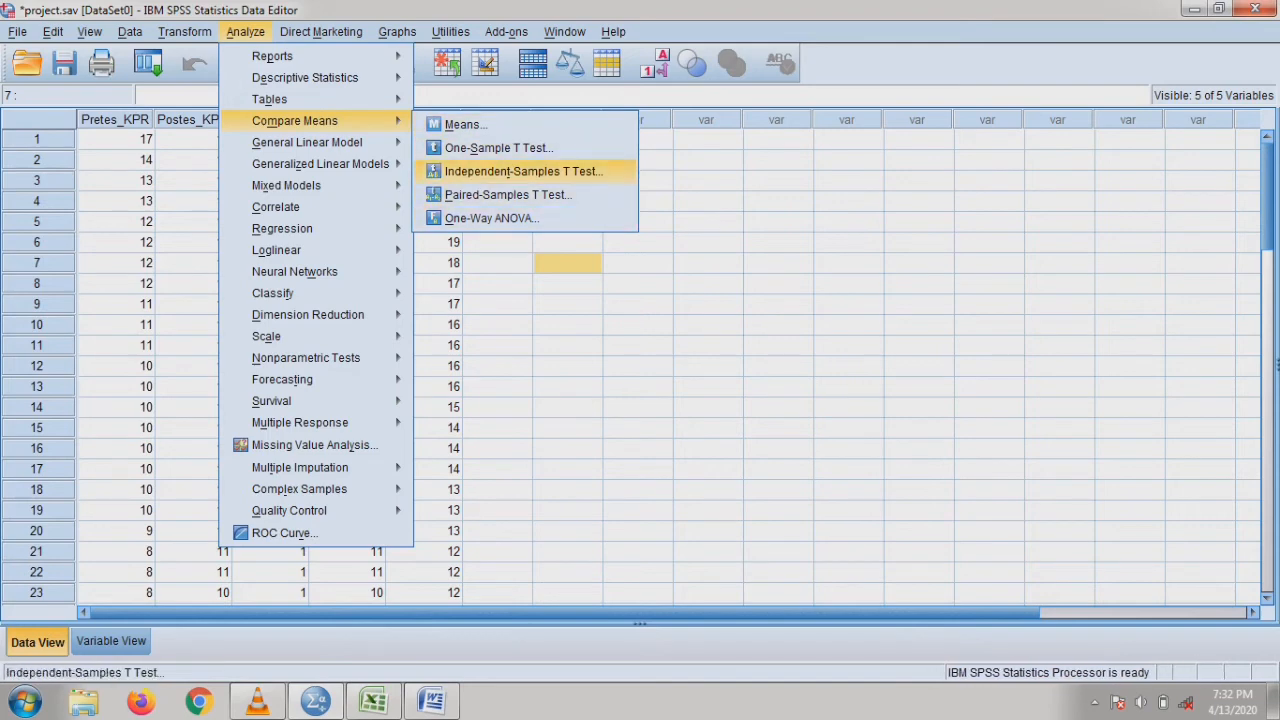
left_click(524, 172)
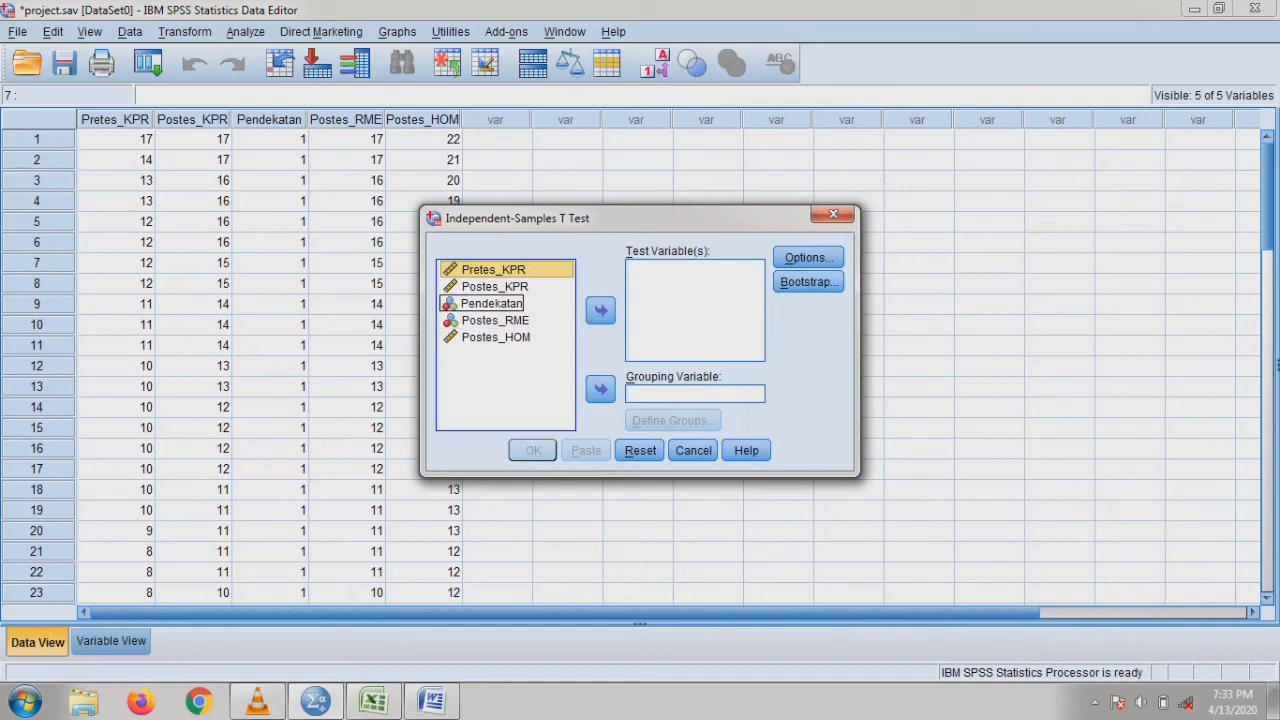
left_click(494, 287)
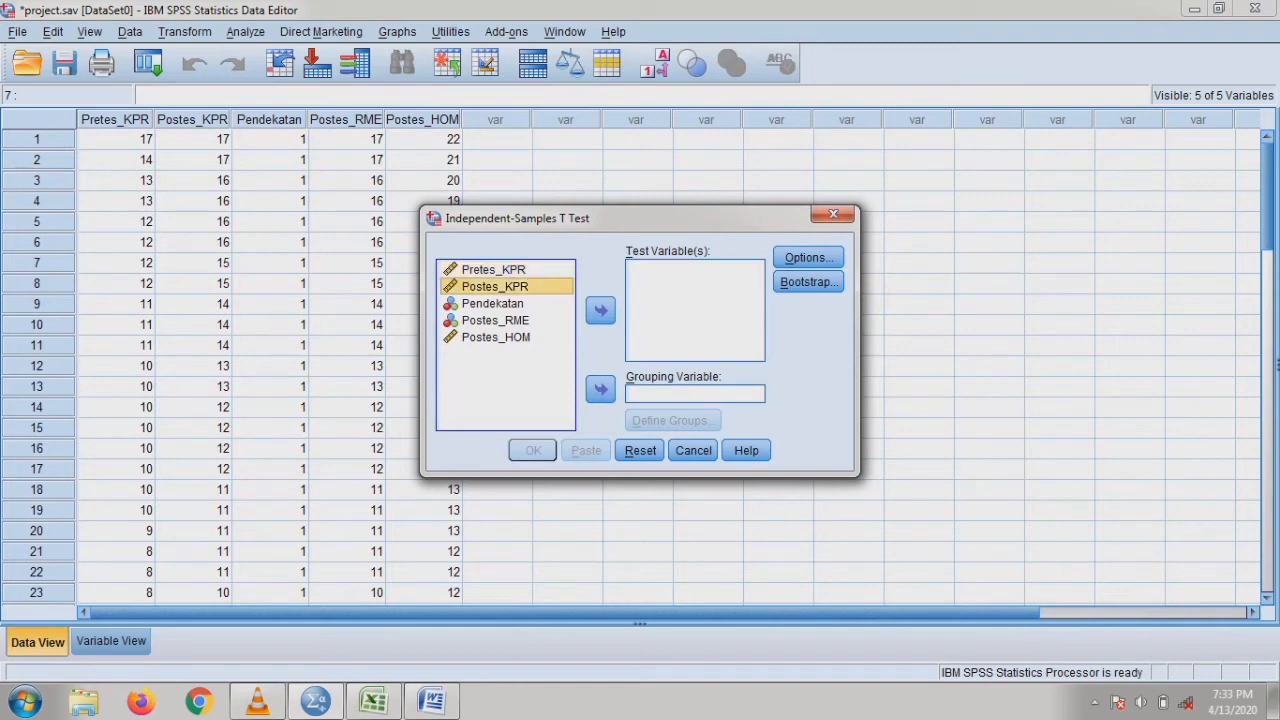
left_click(600, 310)
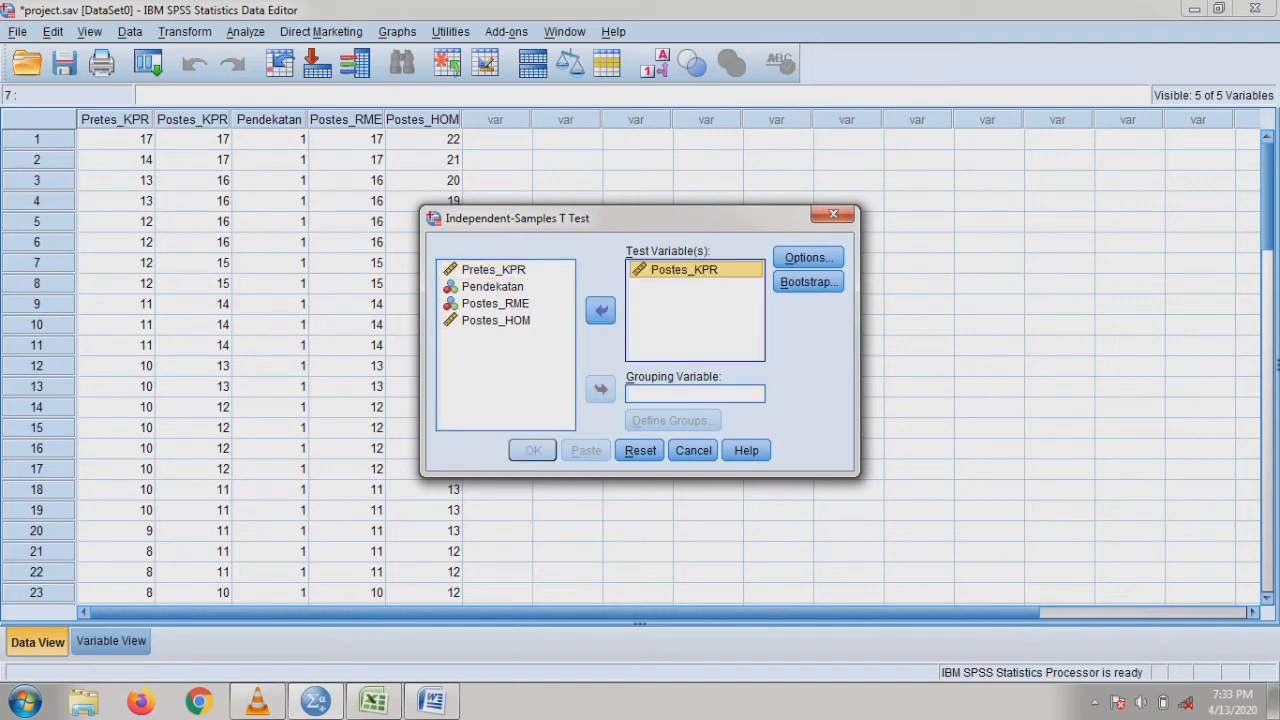
left_click(493, 287)
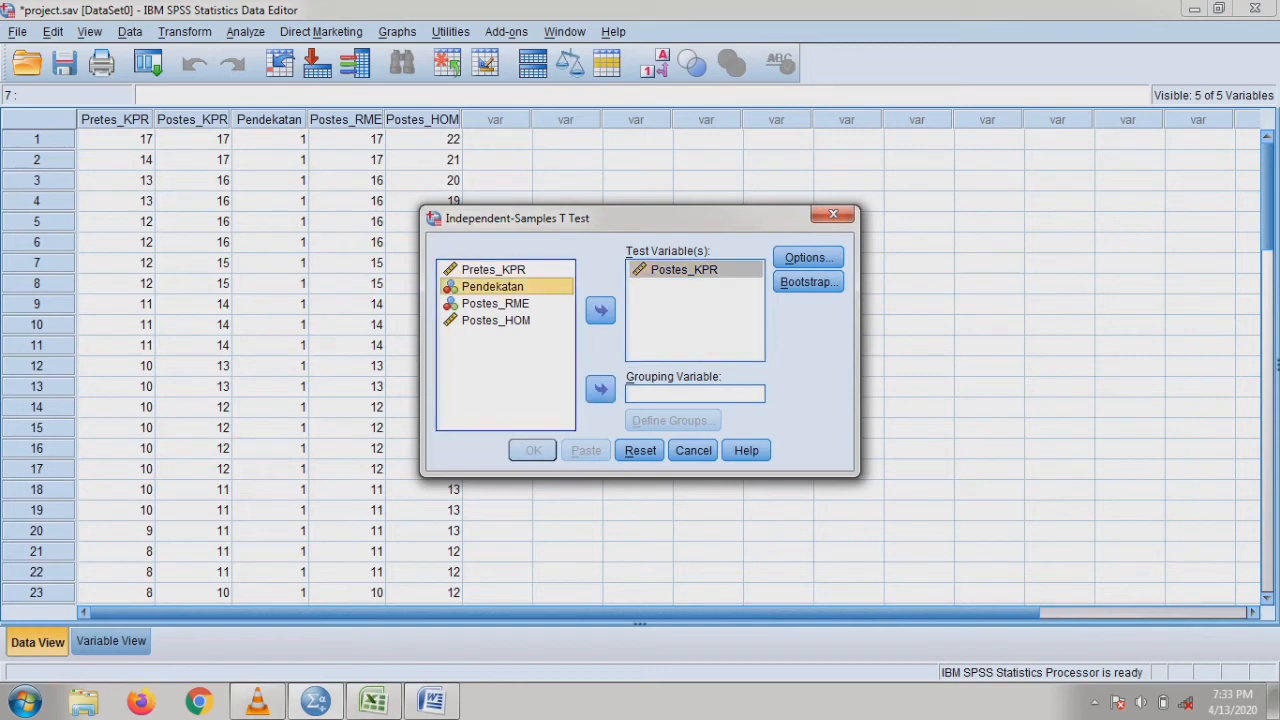
left_click(600, 389)
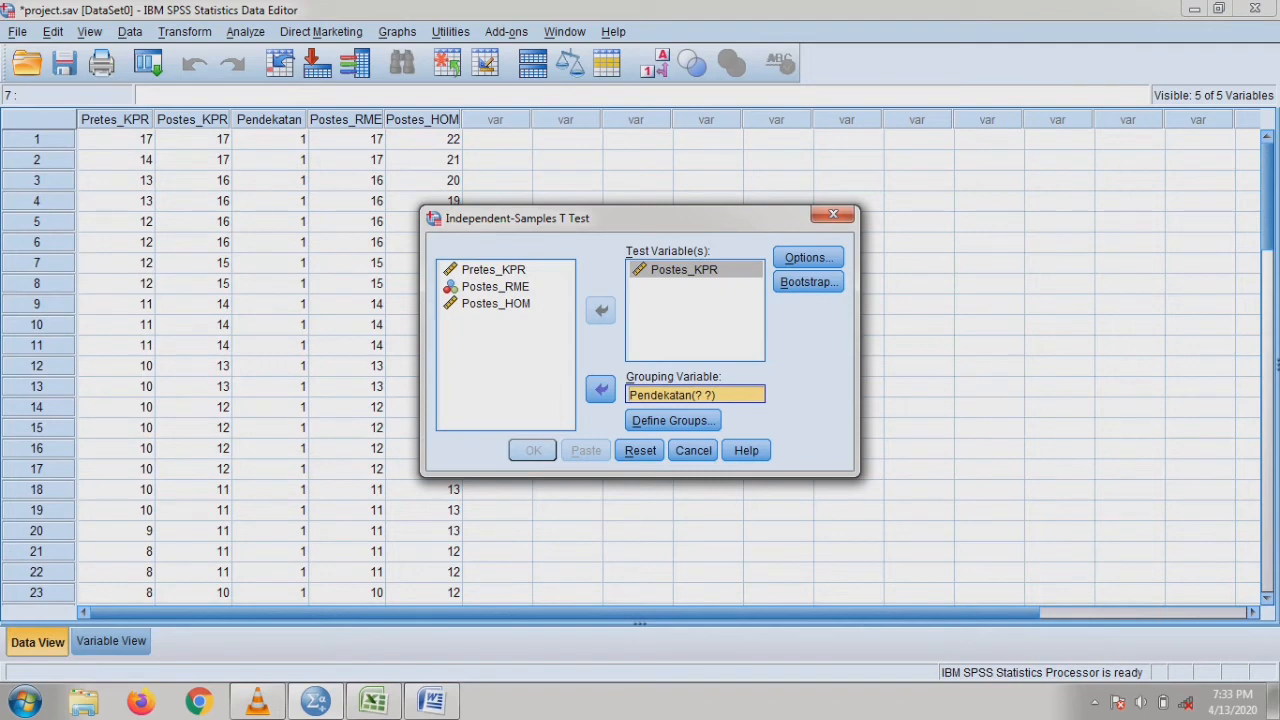
left_click(684, 270)
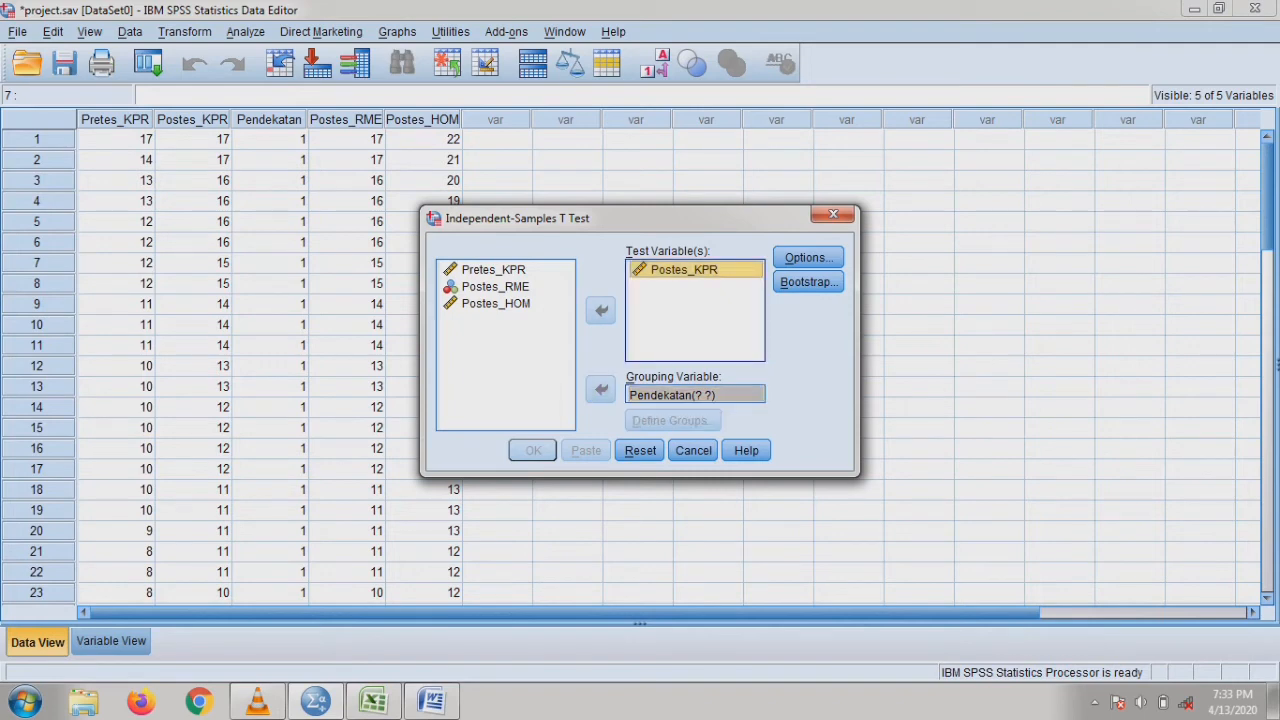
left_click(694, 395)
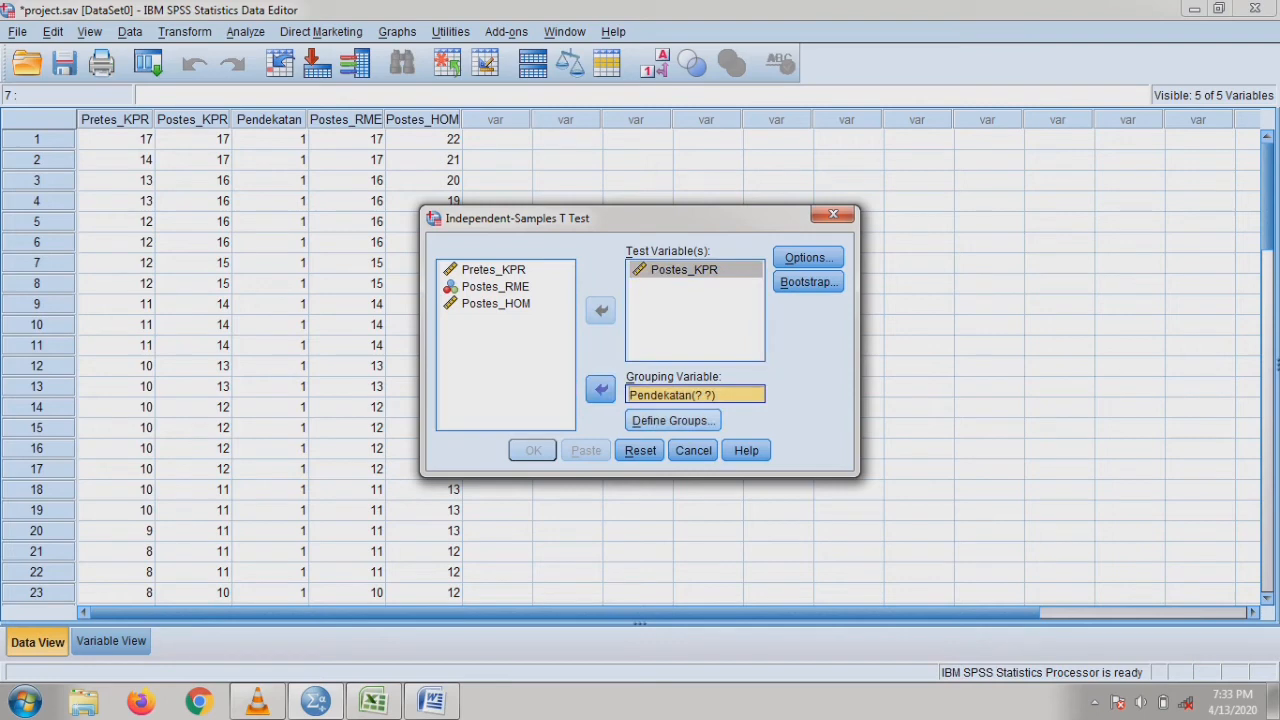
left_click(674, 420)
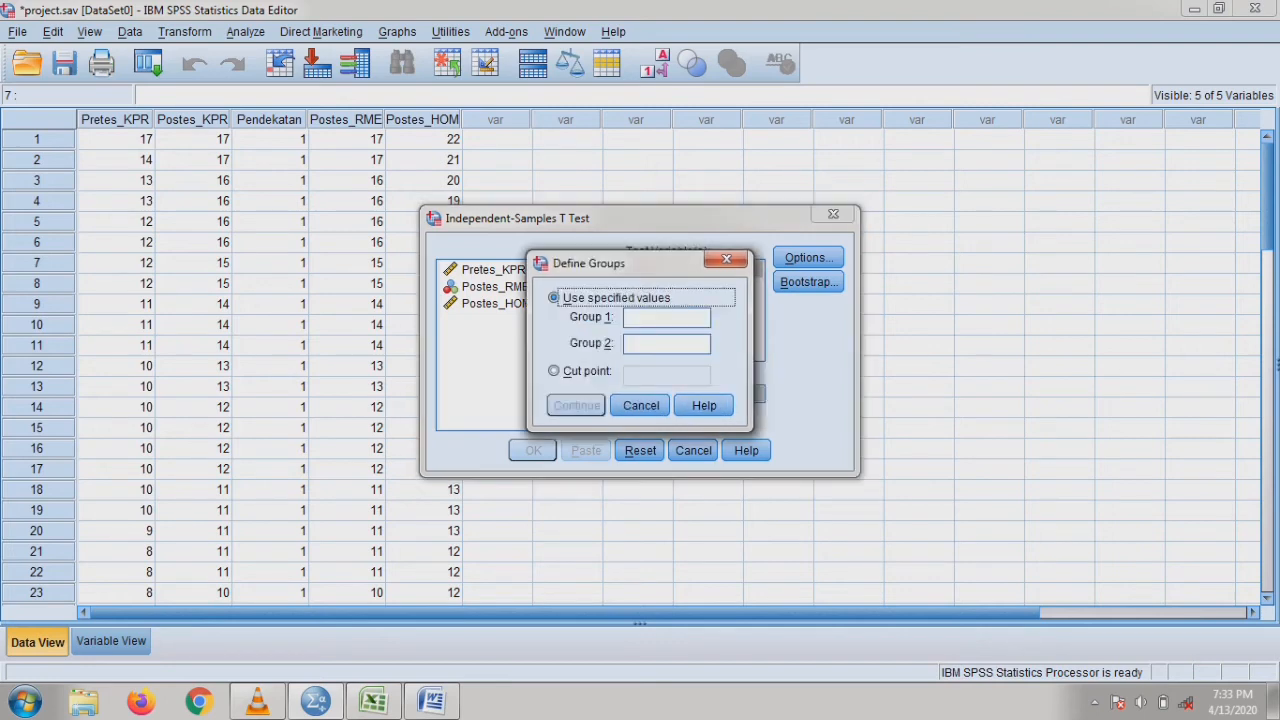
left_click_drag(640, 262, 925, 169)
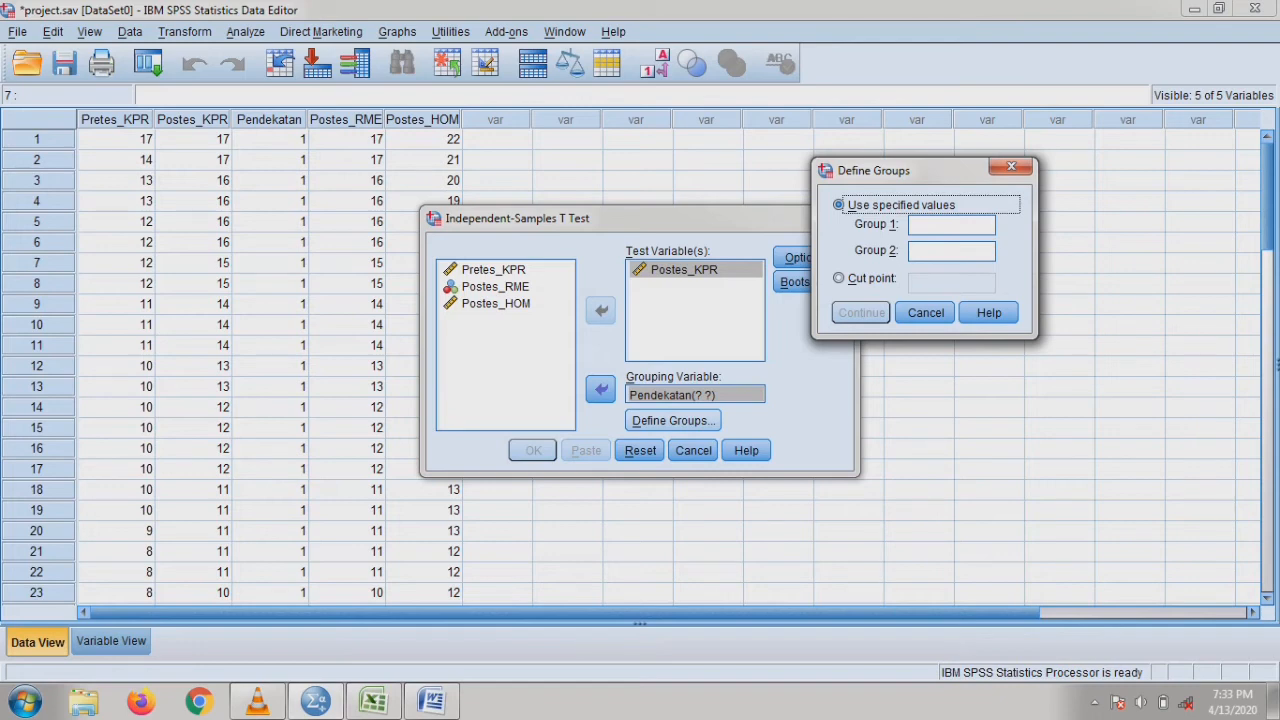
left_click(951, 225)
type("1")
double_click(917, 225)
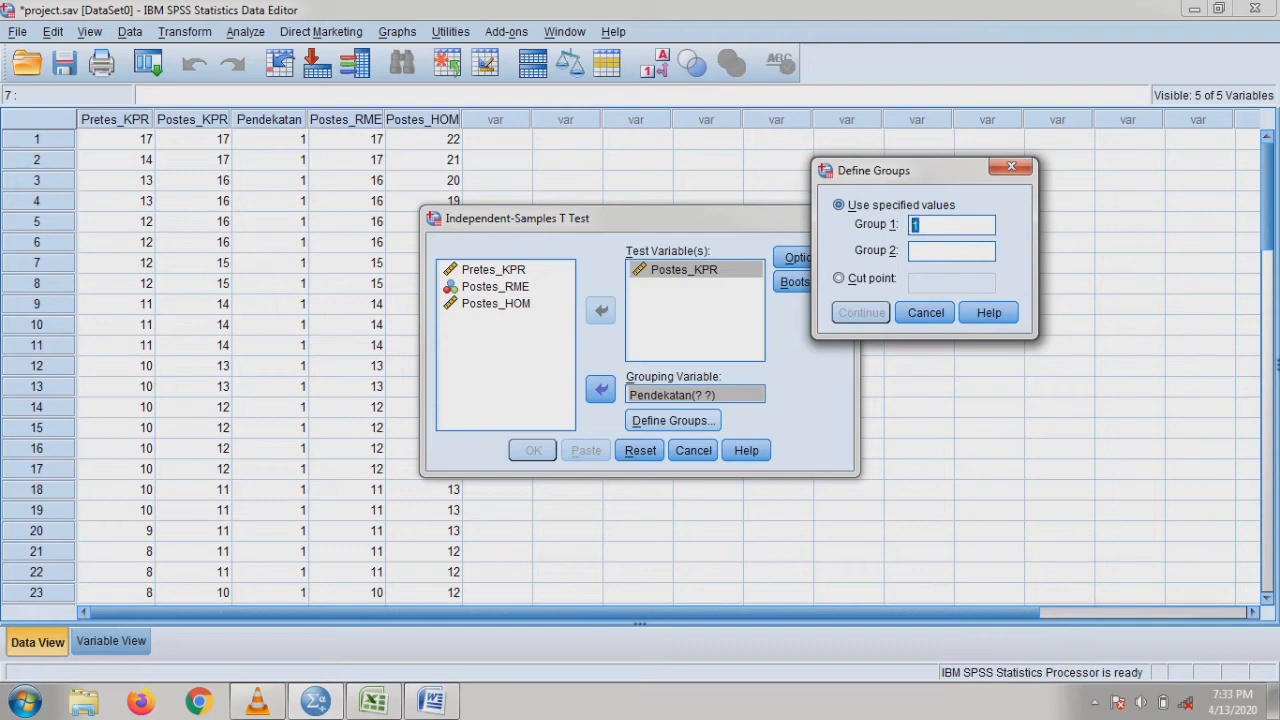
type("2")
left_click(1011, 166)
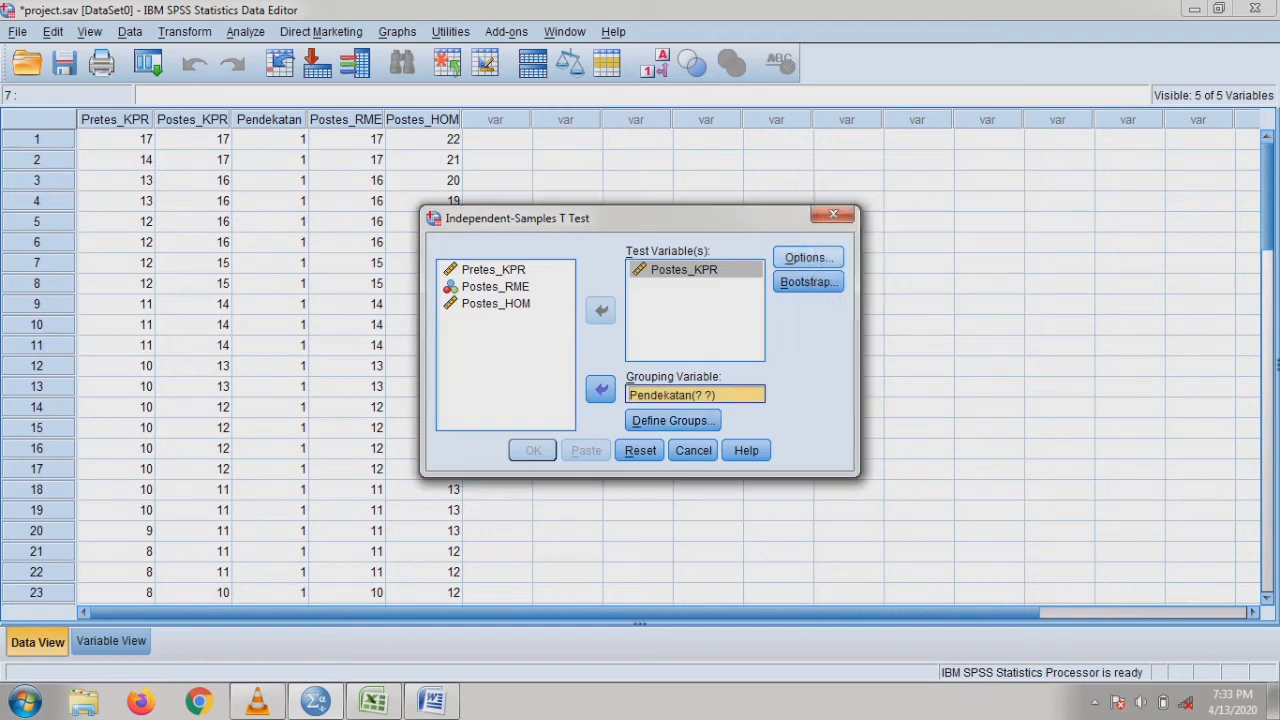
left_click(834, 216)
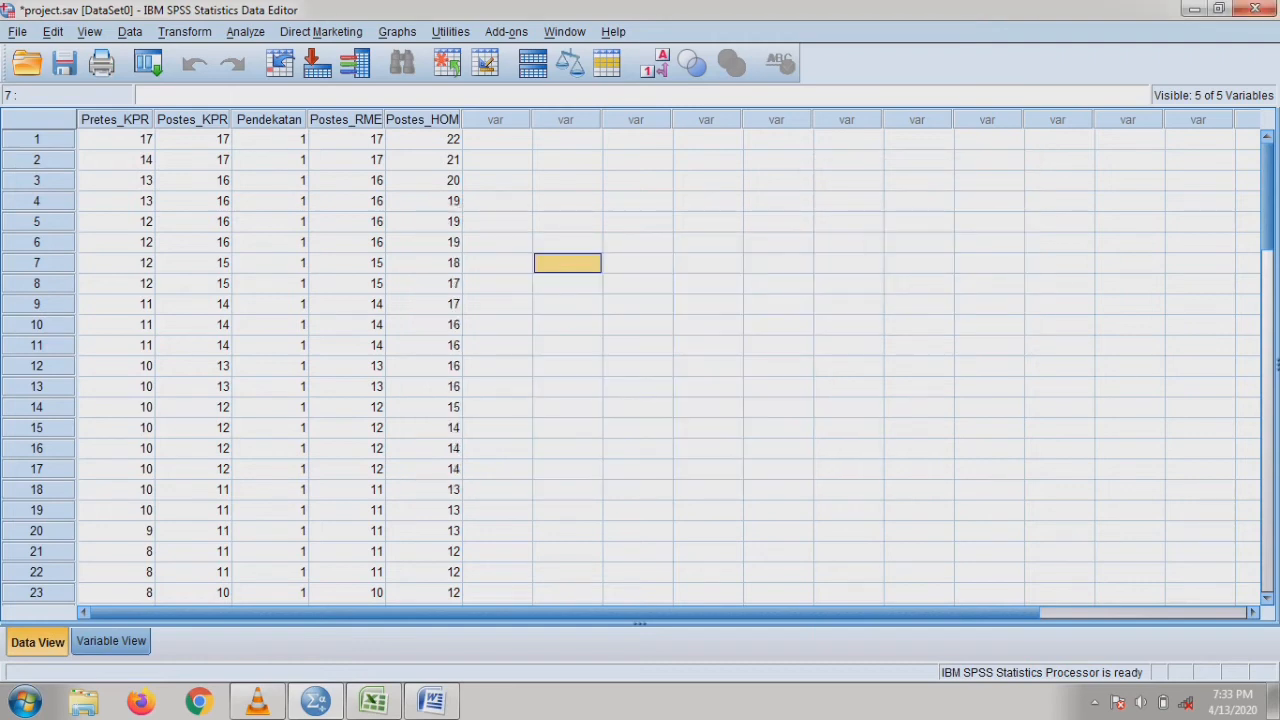
Check which value codes and labels are defined for the Pendekatan variable, leaving them unedited.
left_click(111, 642)
left_click(118, 156)
left_click(37, 156)
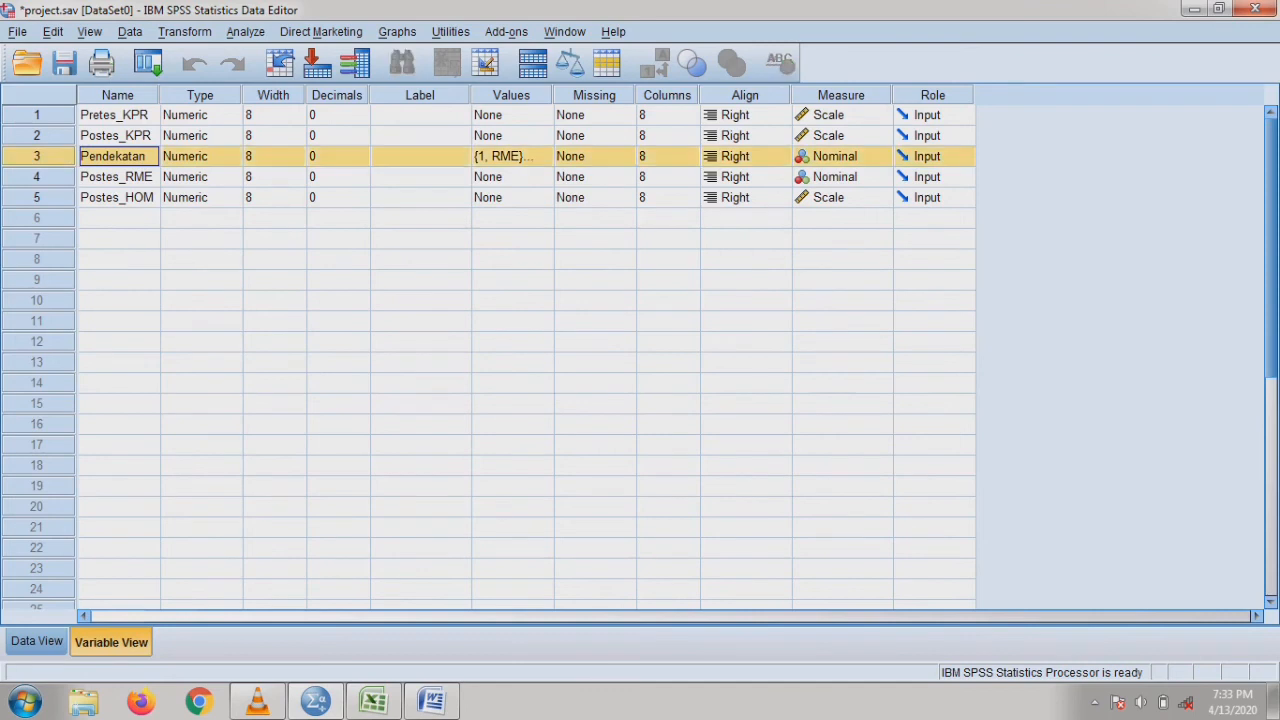
left_click(513, 156)
left_click(543, 157)
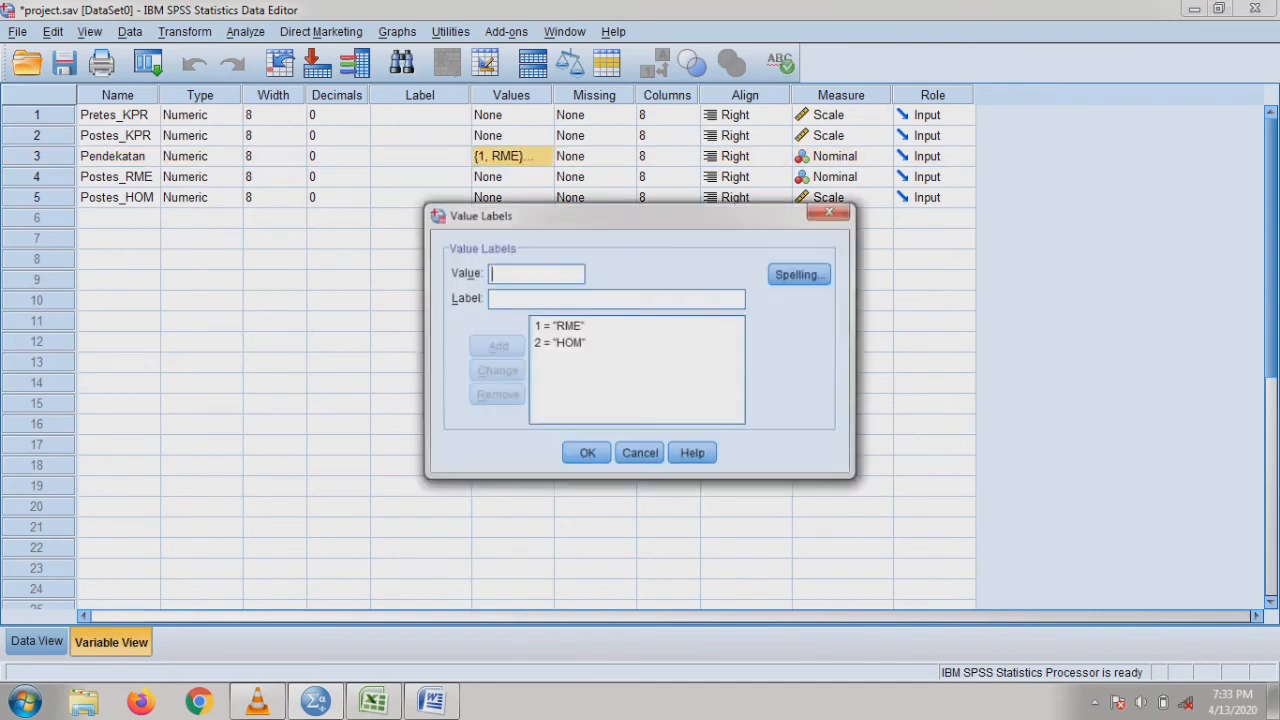
left_click(568, 343)
left_click(568, 326)
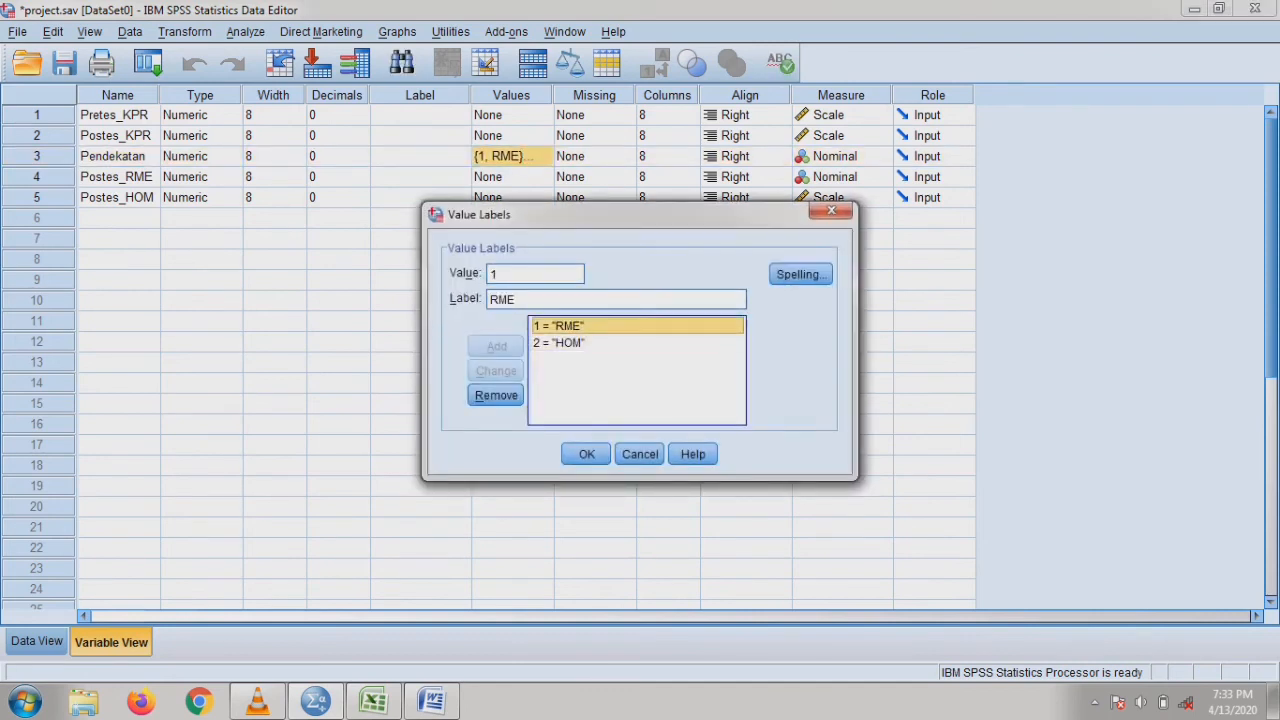
left_click(568, 343)
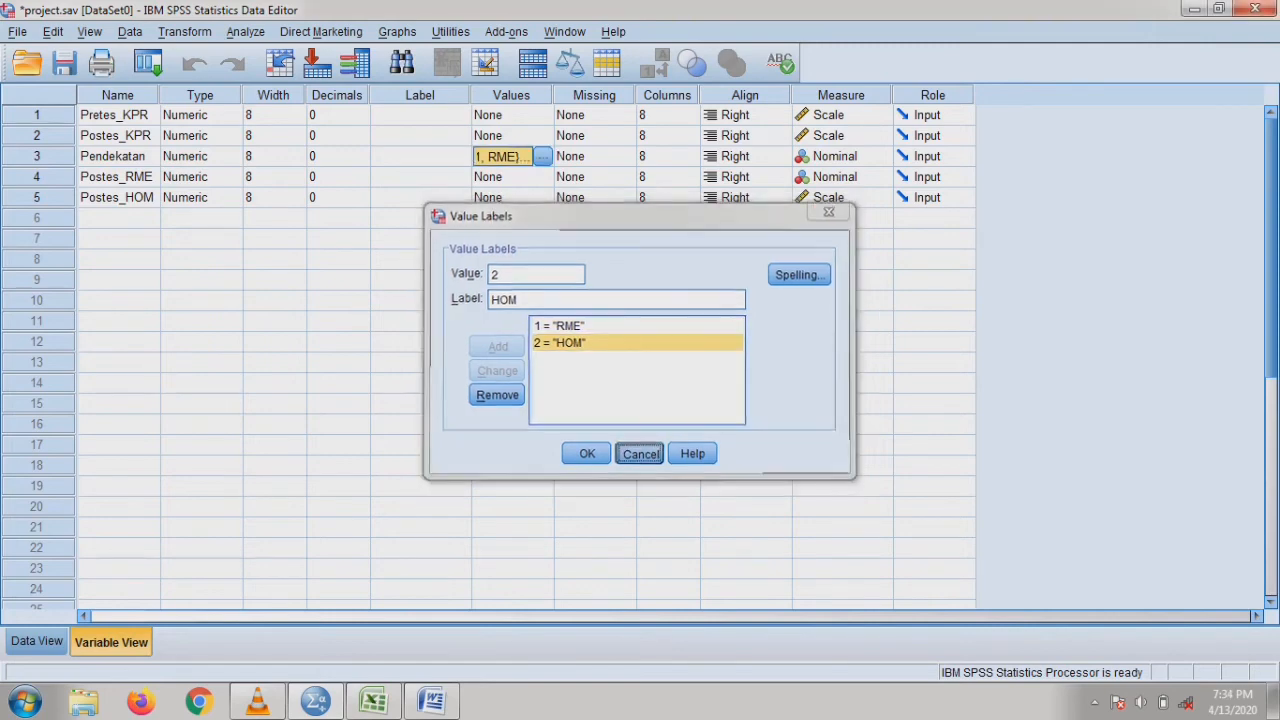
left_click(640, 454)
Set up an Independent-Samples T Test with Postes_KPR as the test variable and Pendekatan as the grouping variable.
left_click(37, 642)
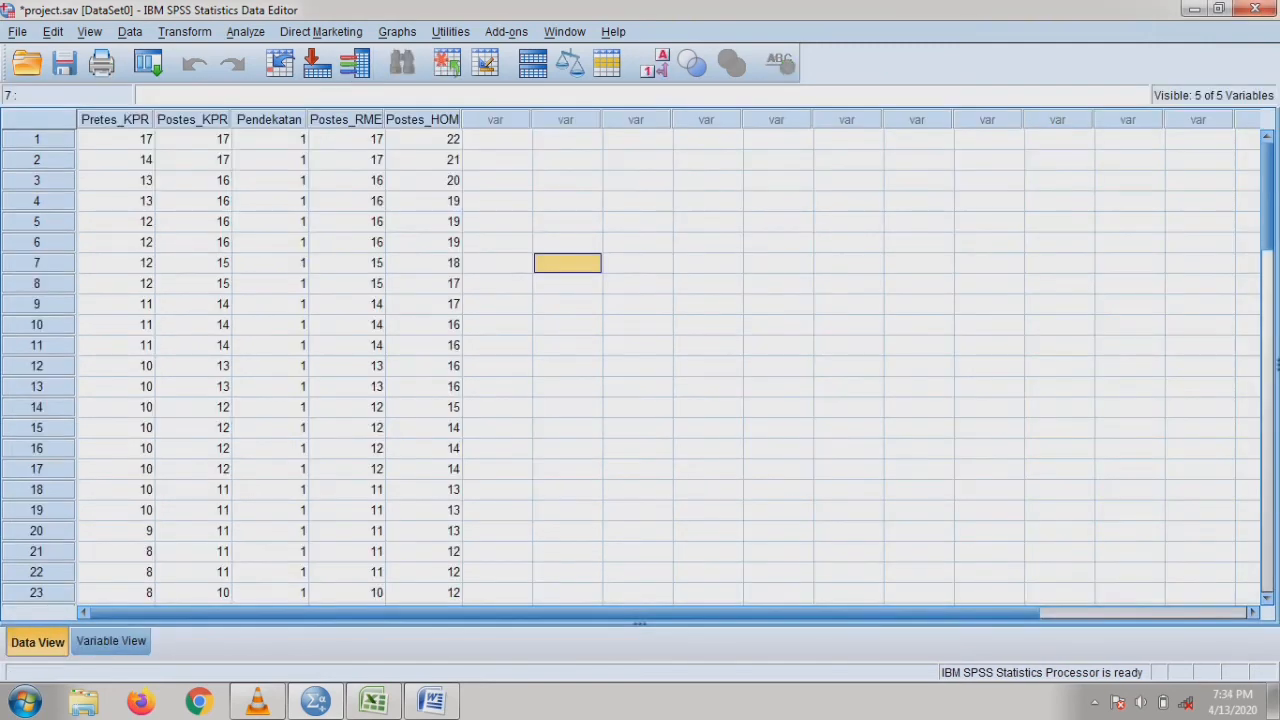
left_click(245, 31)
mouse_move(310, 121)
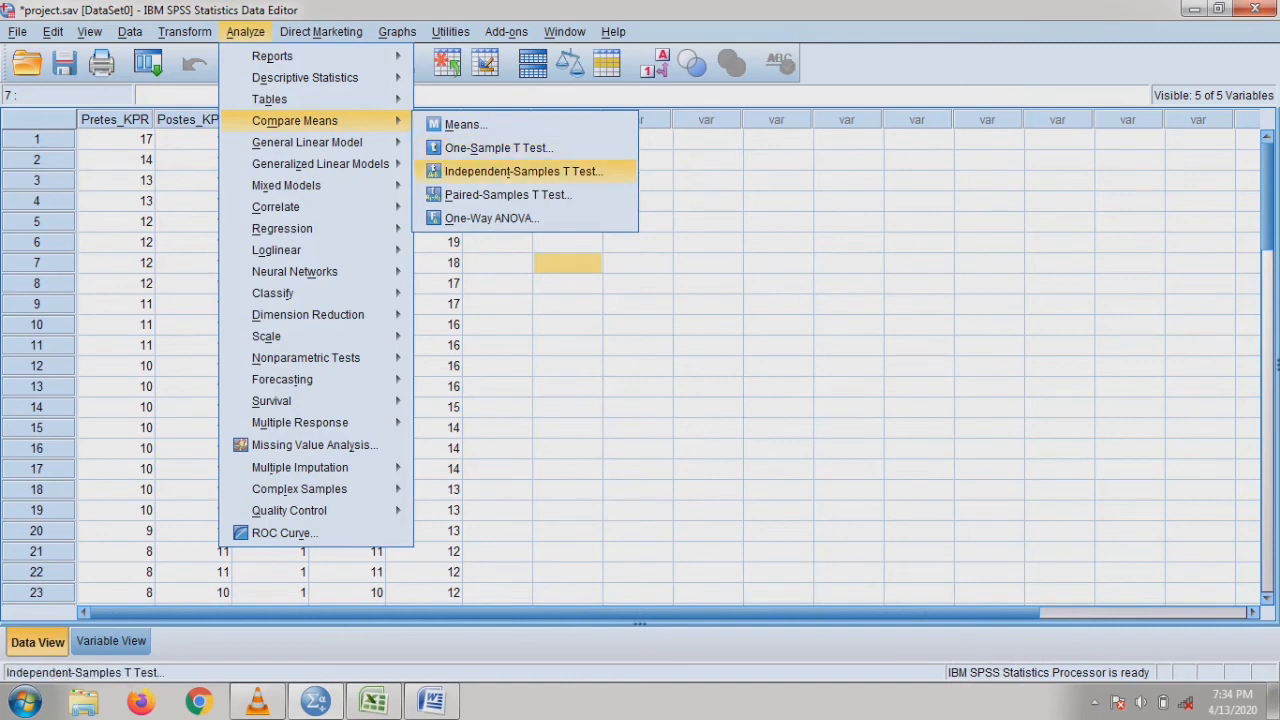
key("Return")
left_click(495, 287)
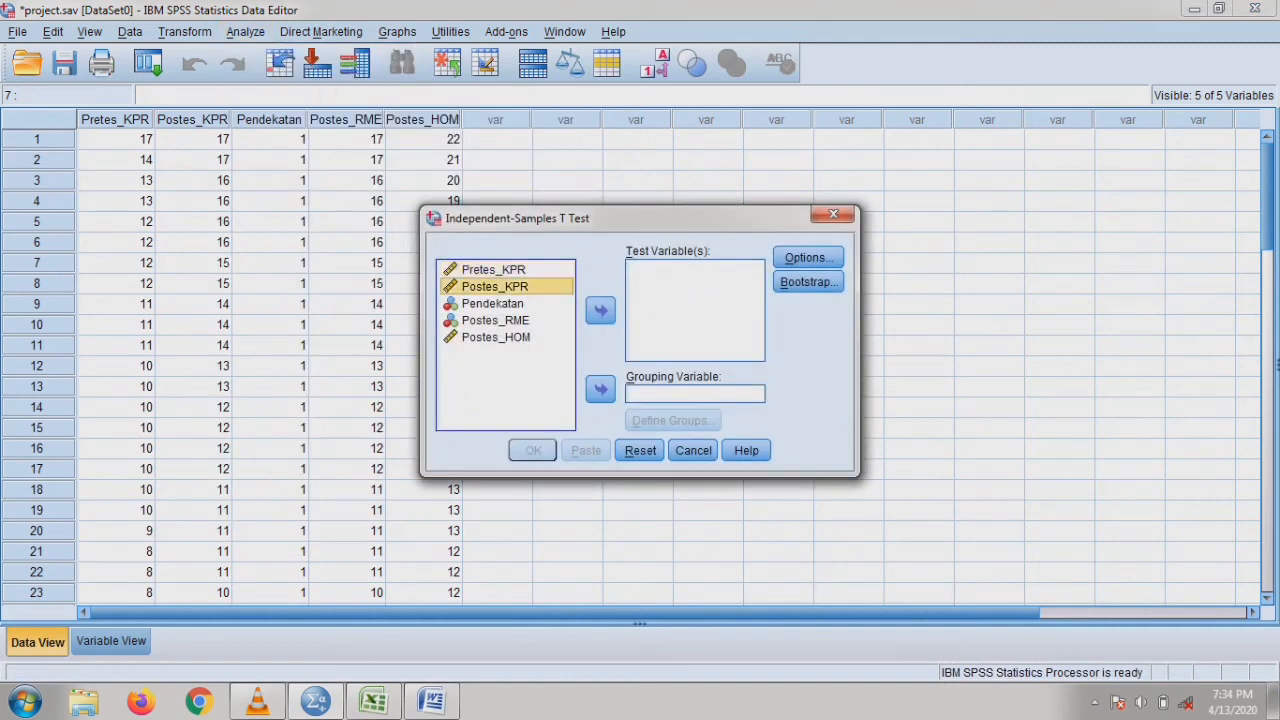
left_click(601, 311)
left_click(493, 287)
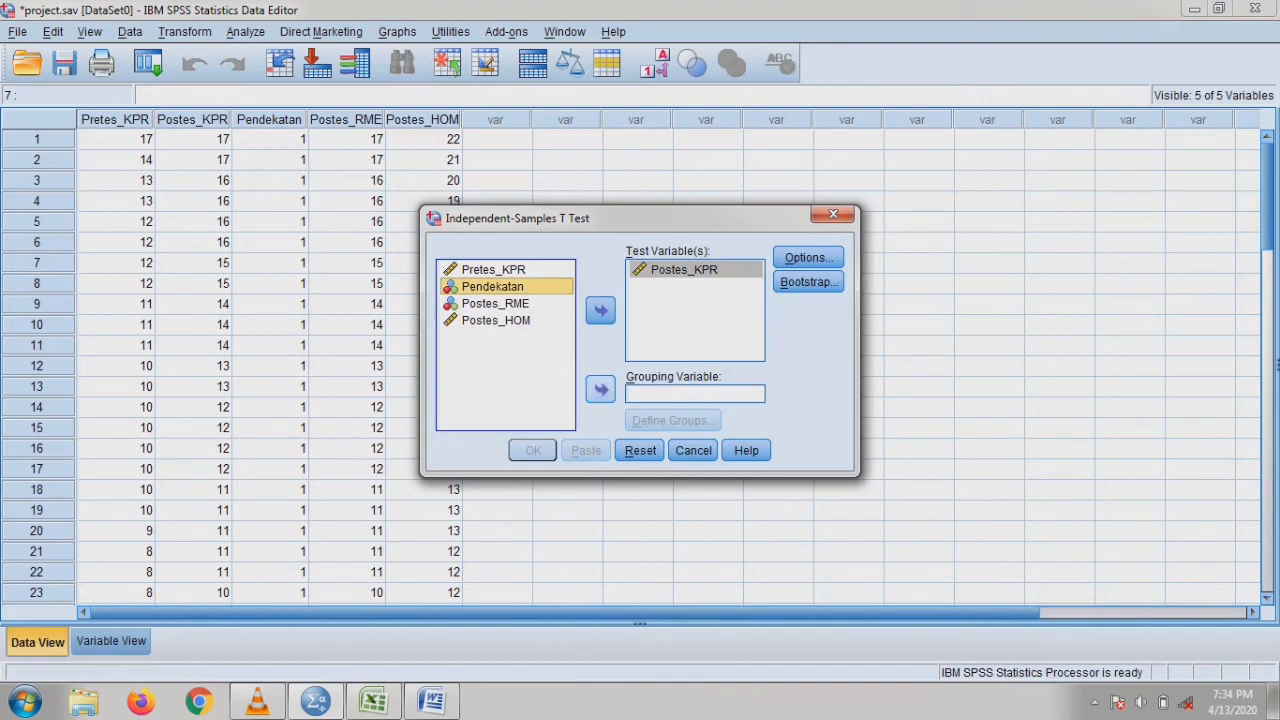
left_click(601, 390)
Define the Pendekatan groups by specified values, with 2 for Group 1 and 1 for Group 2.
left_click(674, 420)
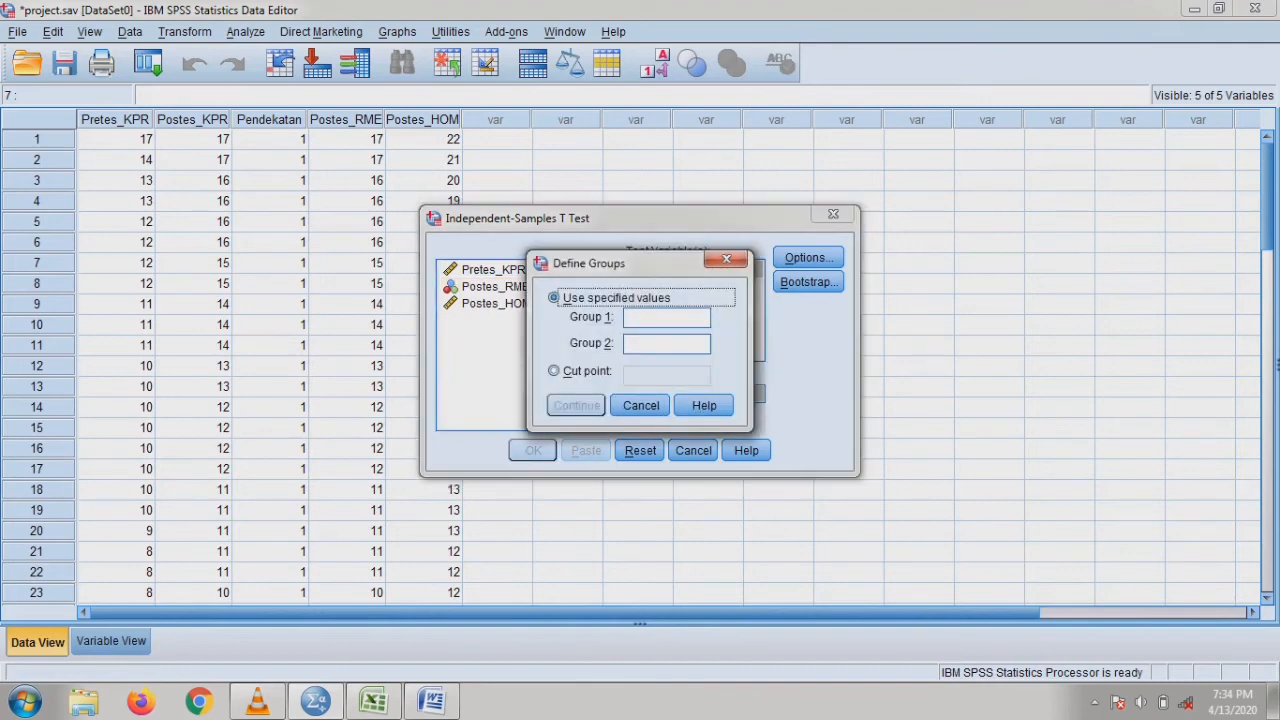
left_click(660, 318)
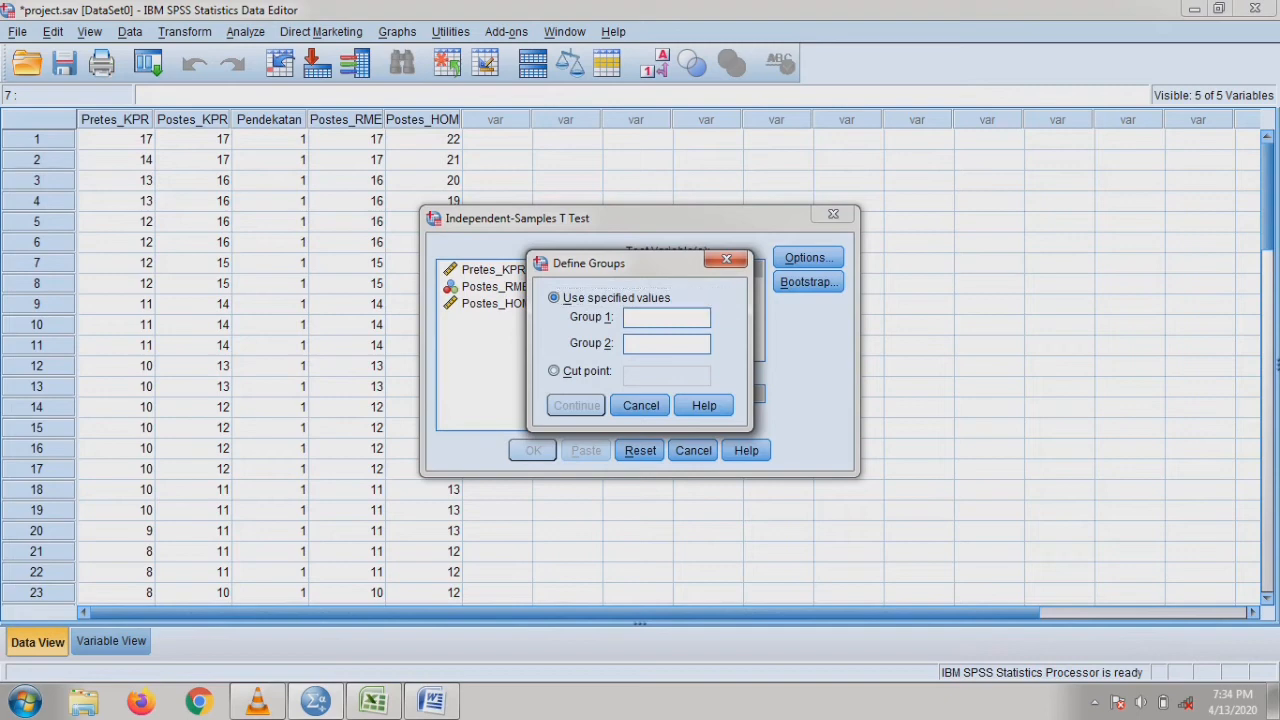
type("1")
type("2")
left_click_drag(634, 263, 853, 228)
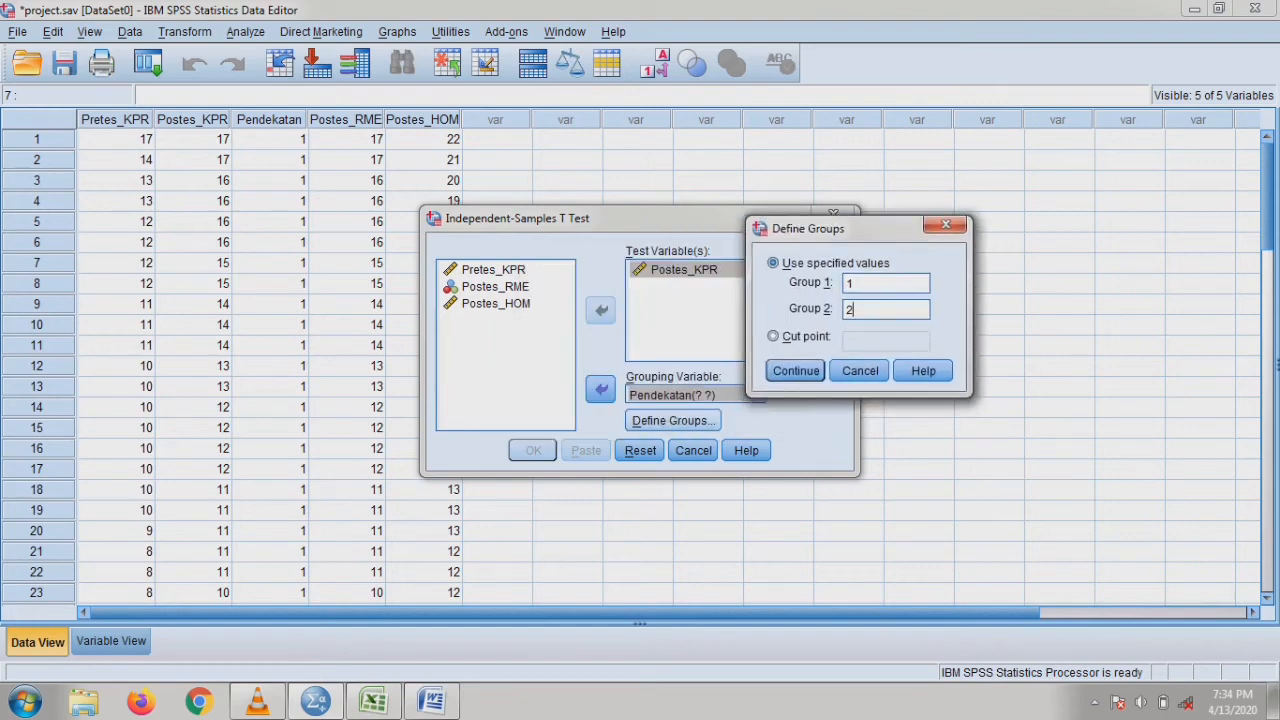
double_click(850, 283)
type("2")
key("Tab")
type("1")
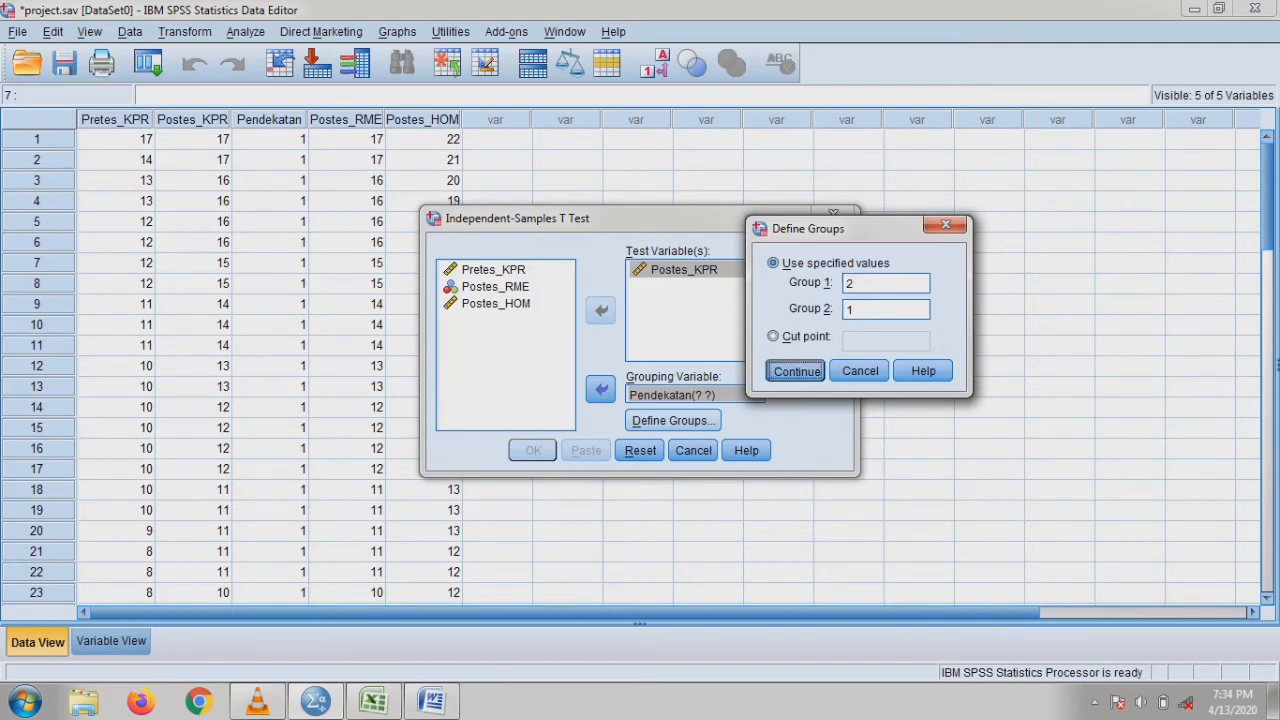
key("Return")
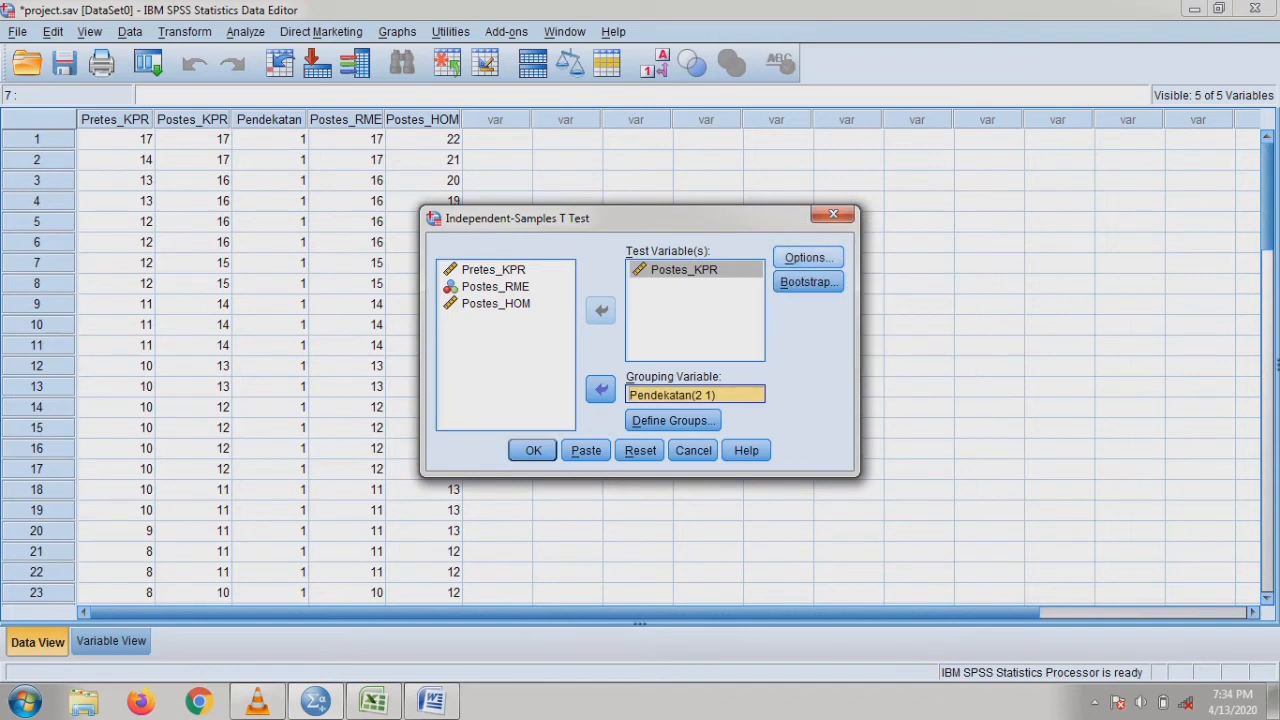
Accept the 95% confidence interval with cases excluded analysis by analysis, and run the t-test.
left_click(808, 257)
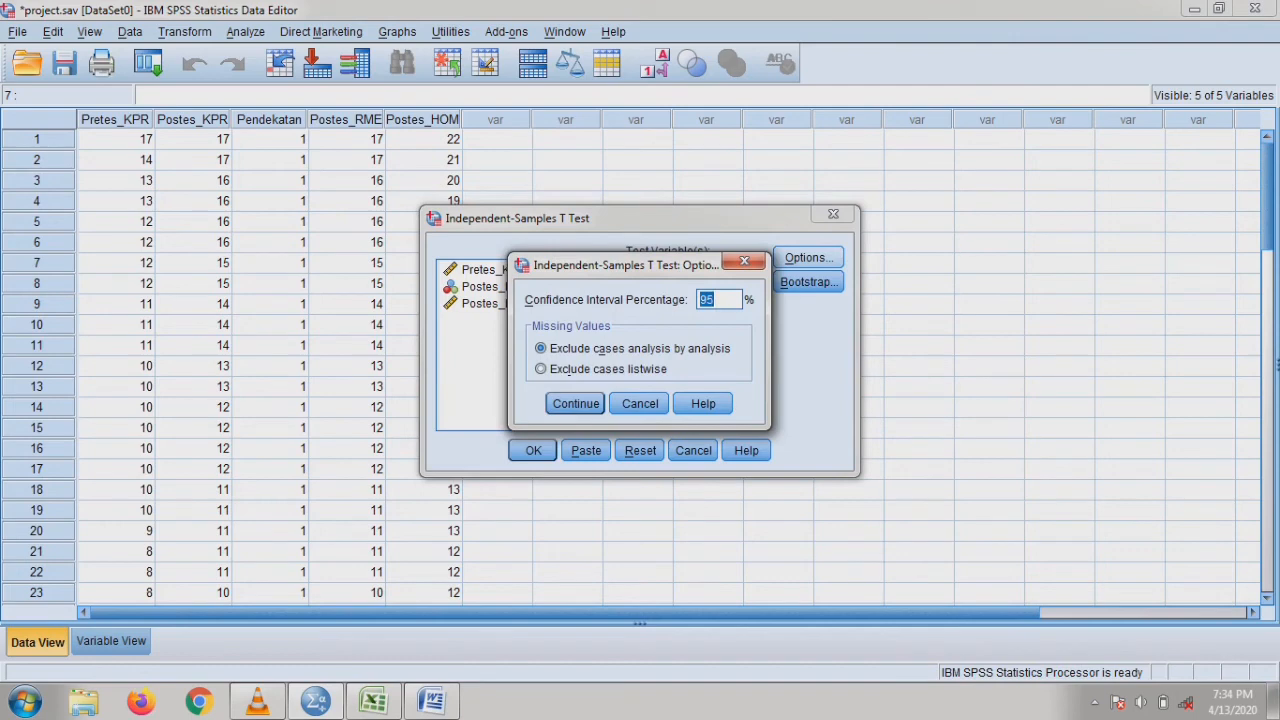
left_click(717, 300)
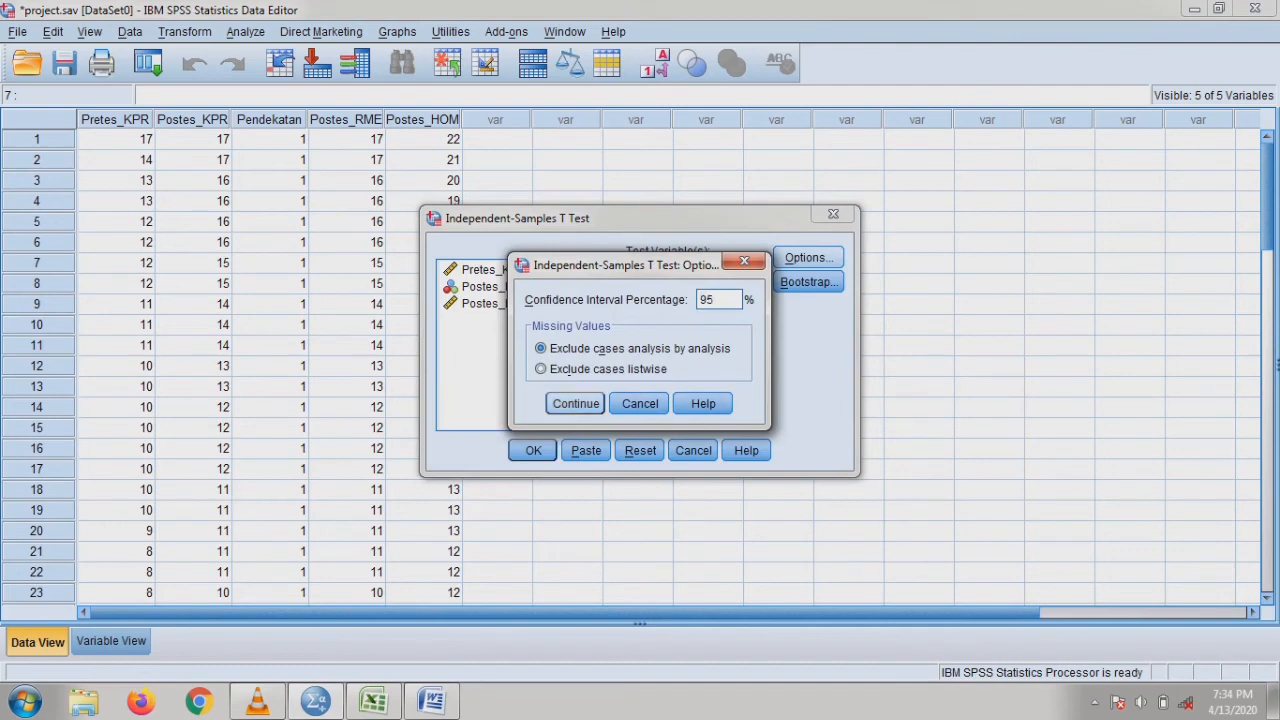
left_click(576, 403)
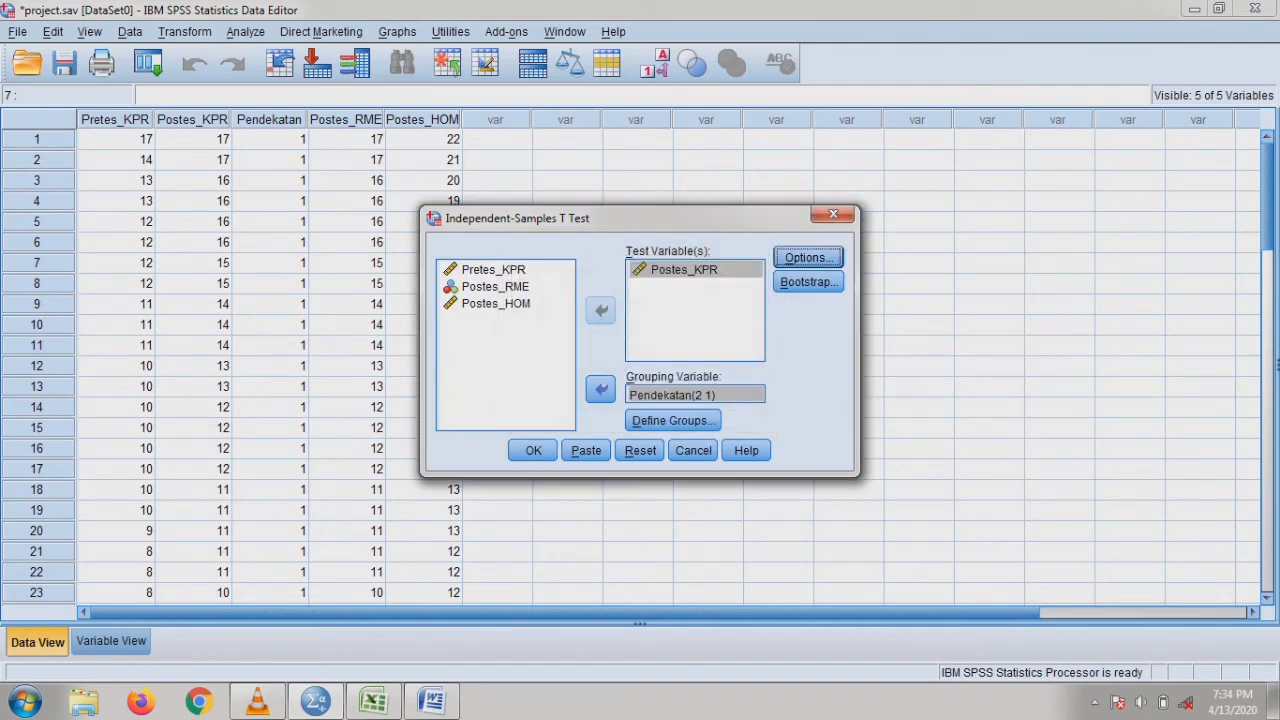
left_click(533, 450)
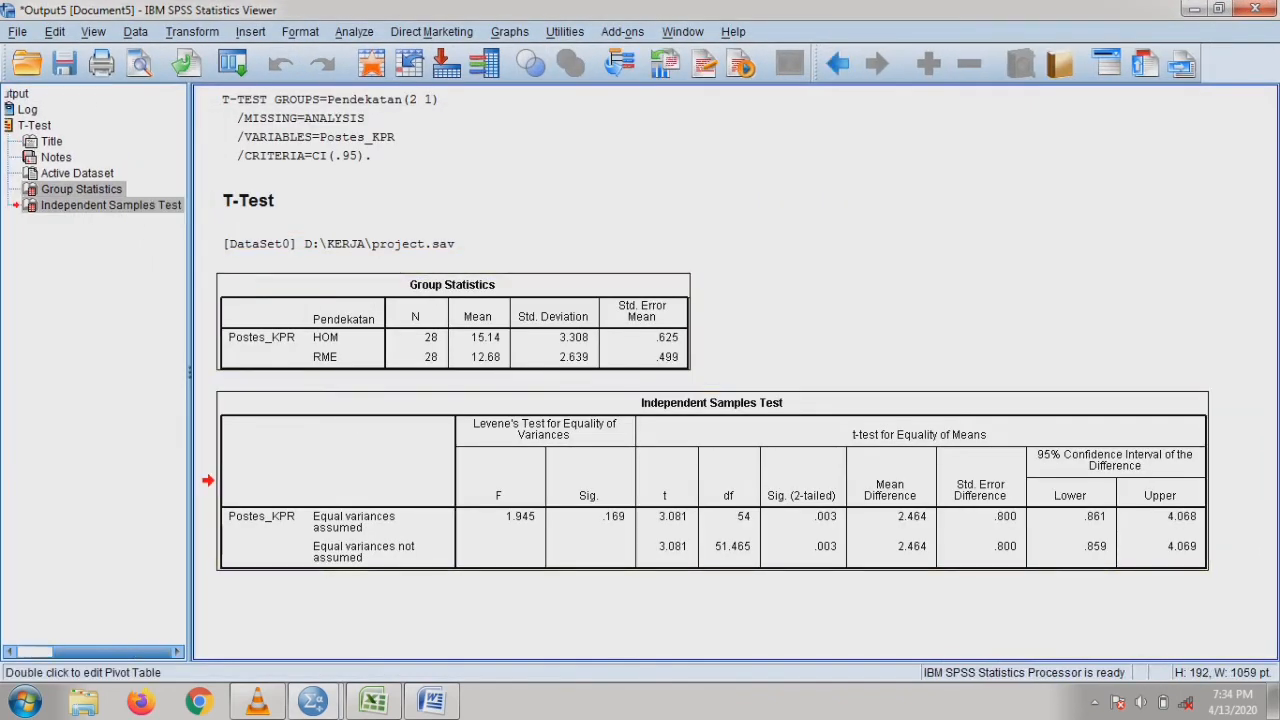
Copy the Group Statistics and Independent Samples Test tables and paste them under "Uji-t (komparasi)" in the Word document.
right_click(622, 308)
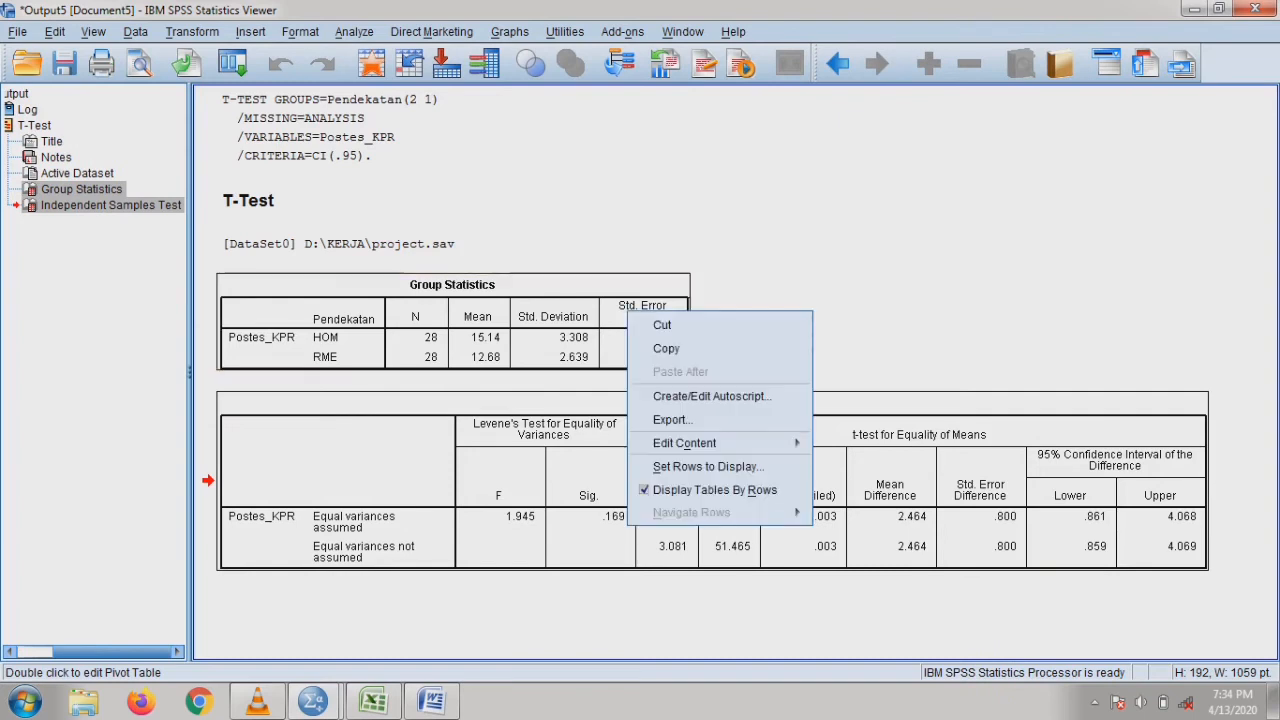
left_click(662, 346)
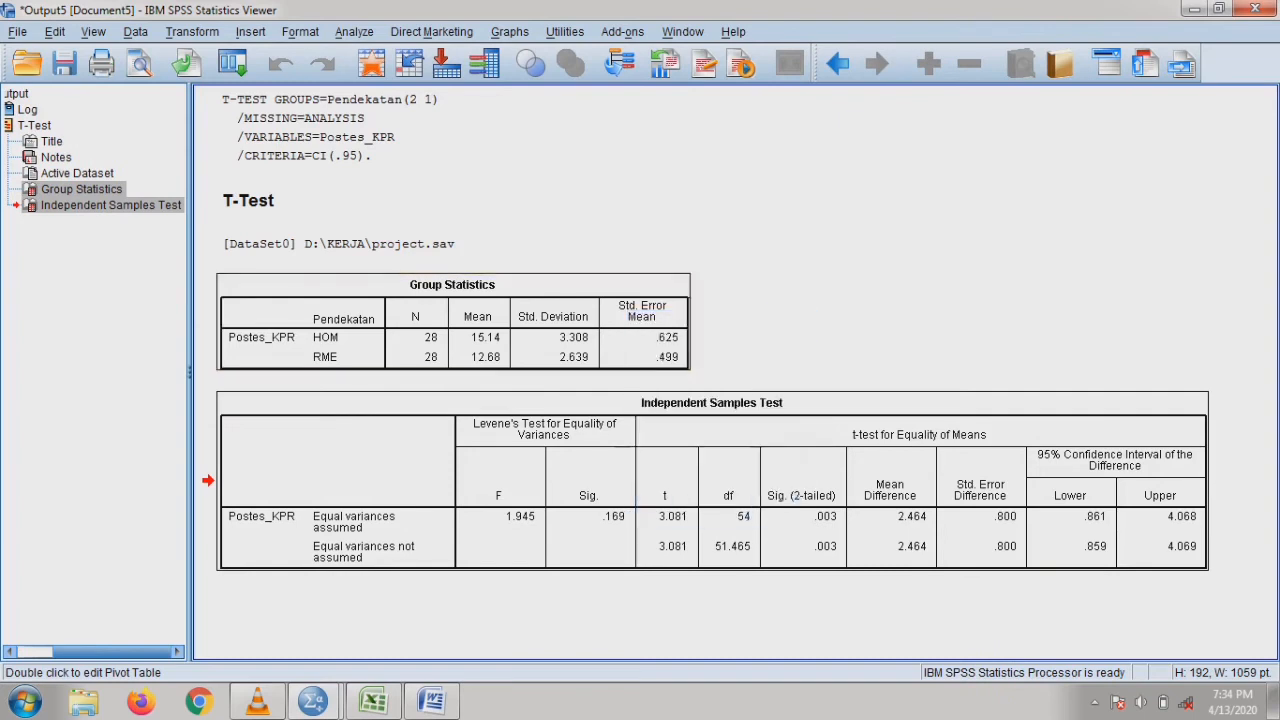
key("alt+Tab")
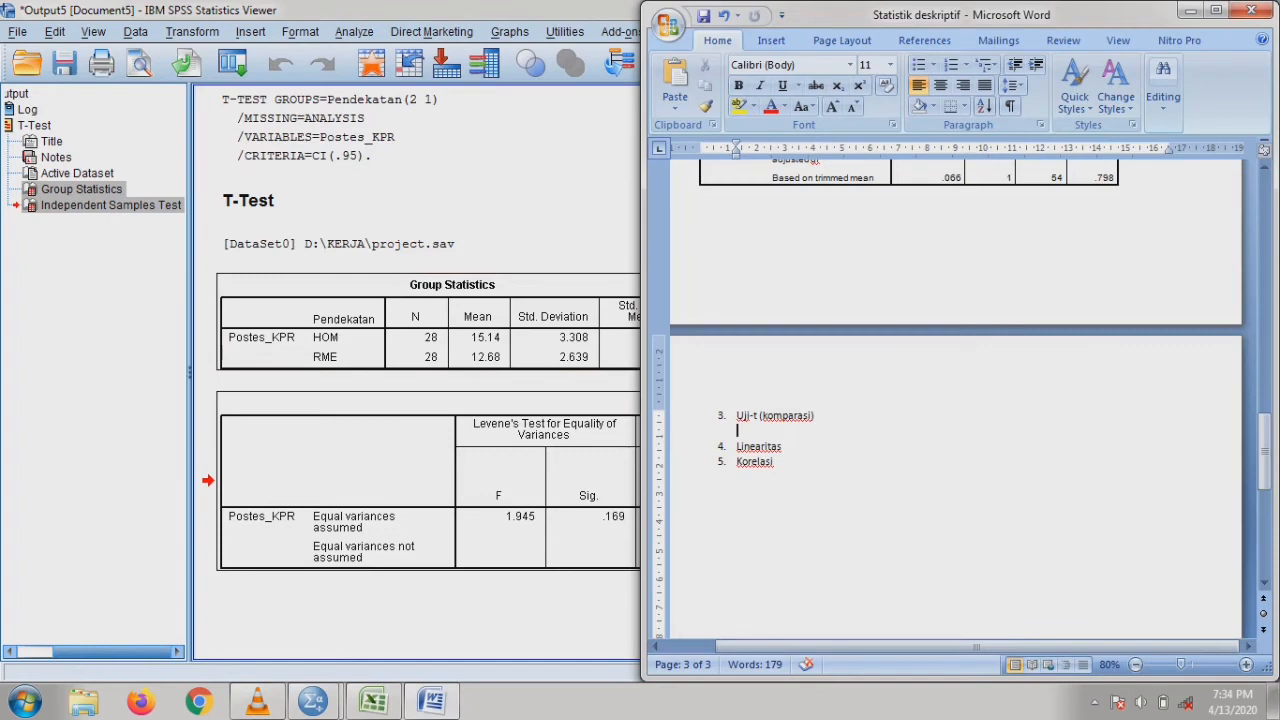
key("ctrl+v")
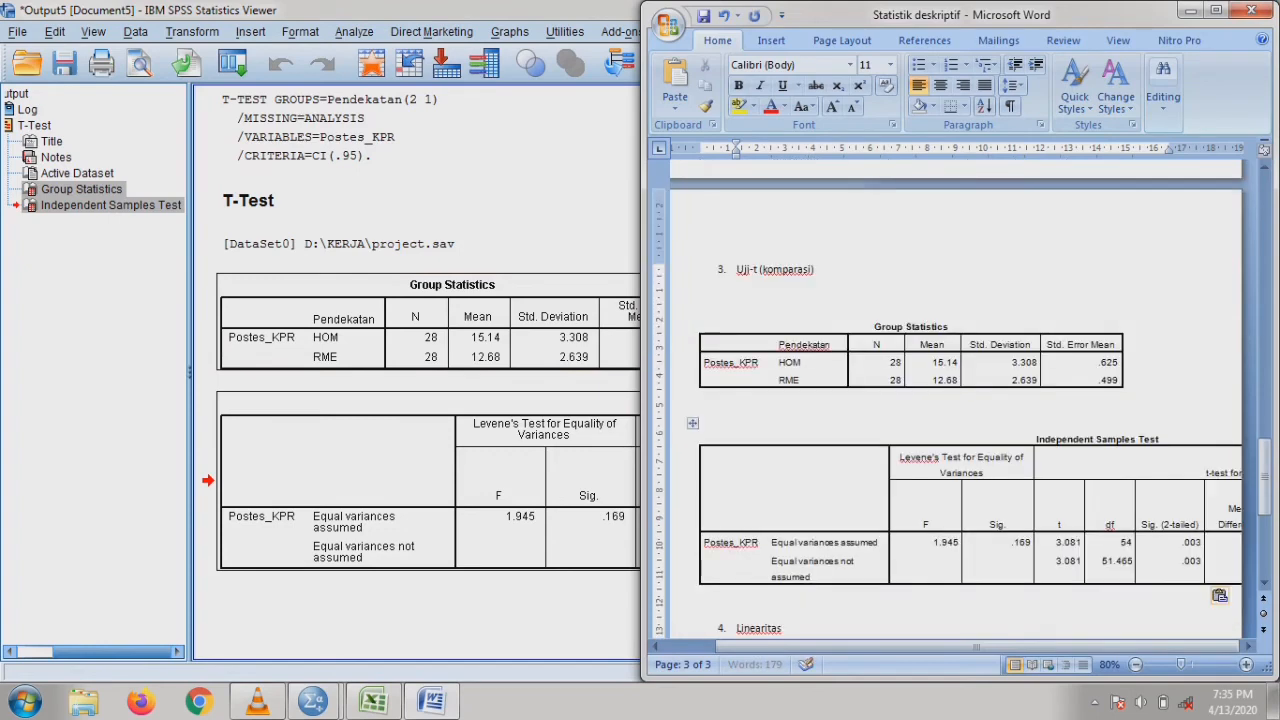
Remove extra blank lines above the Group Statistics and Independent Samples Test tables in the Word document.
key("Delete")
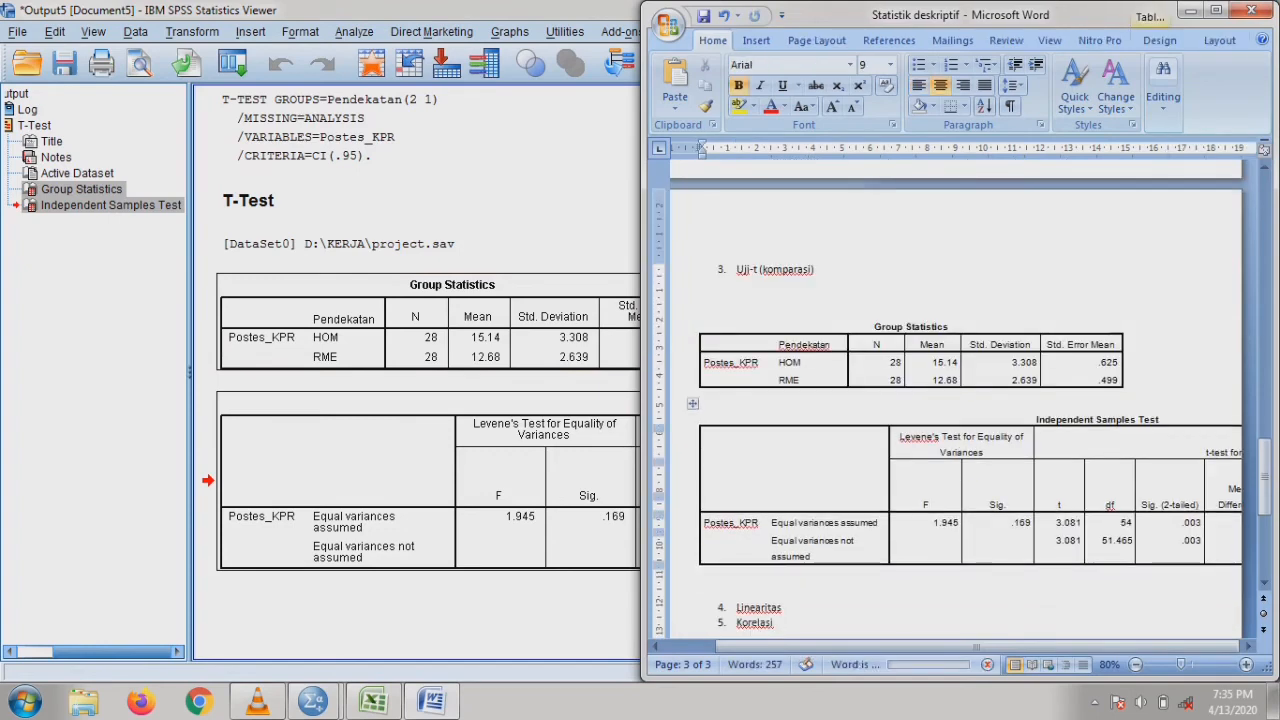
left_click(737, 284)
key("Delete")
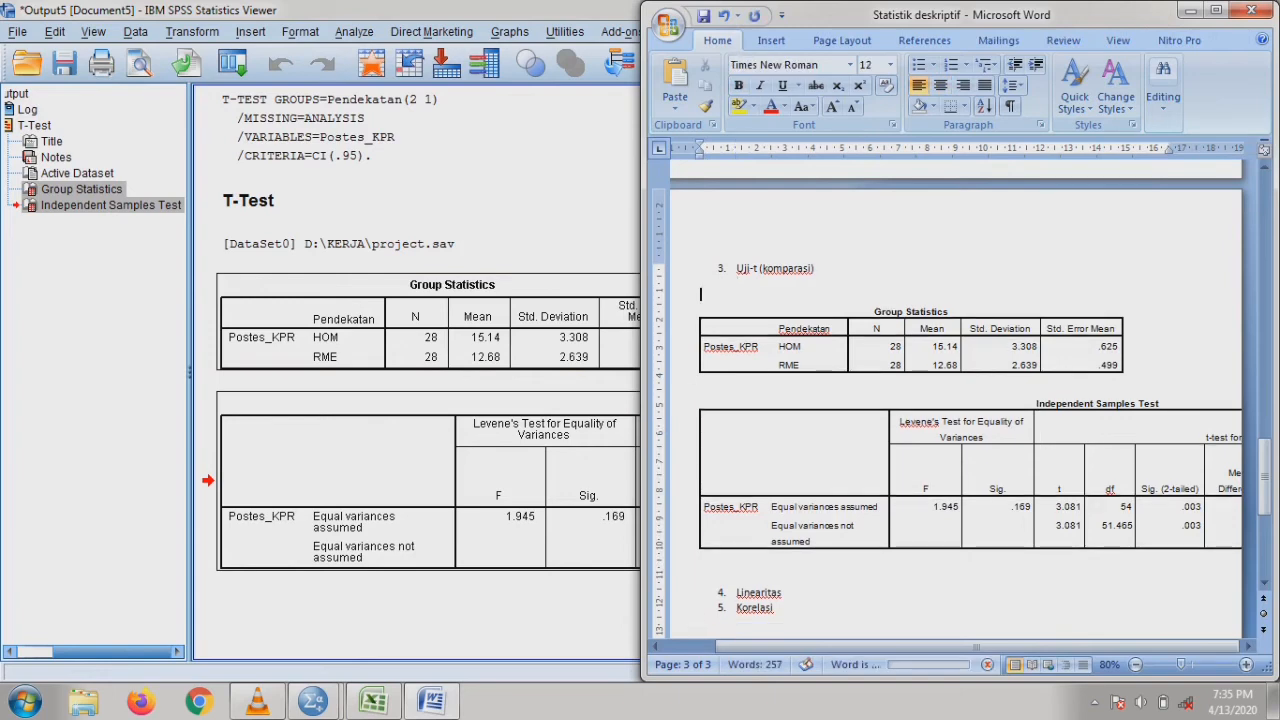
Switch to the SPSS output viewer and close the t-test output without saving it.
left_click(560, 205)
left_click(1254, 9)
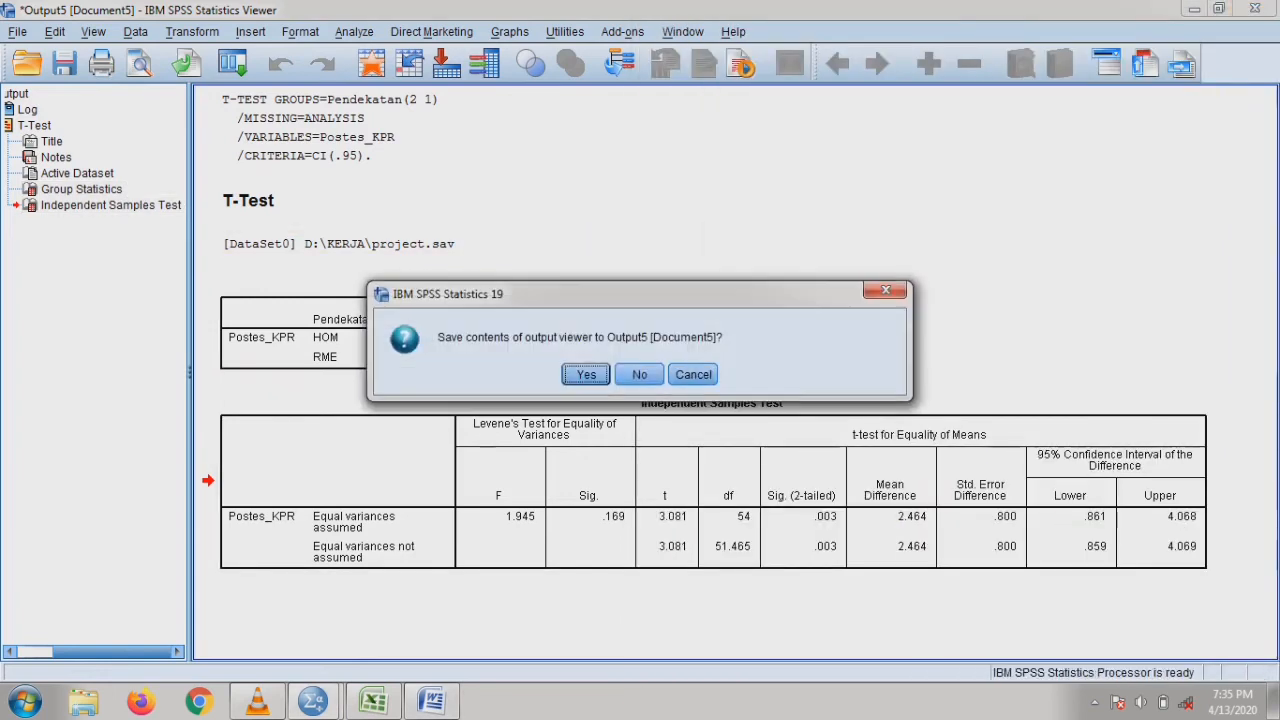
left_click(640, 375)
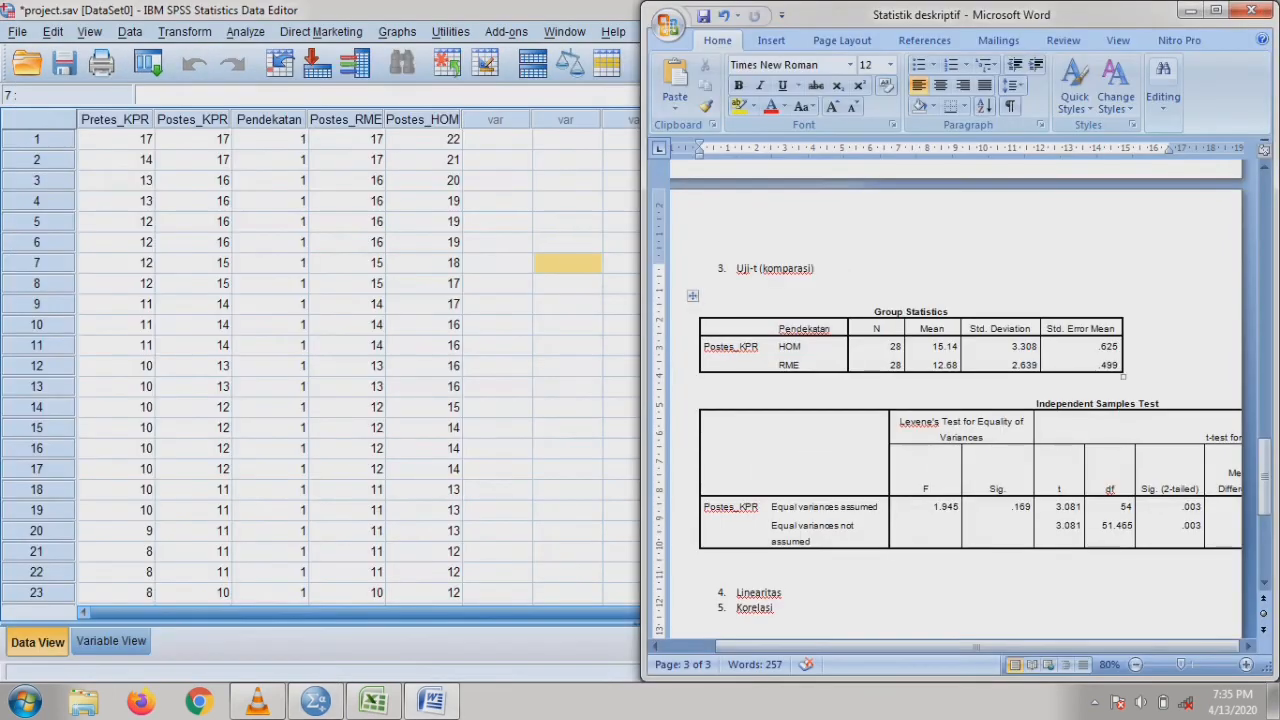
In Word, remove the blank line above the Group Statistics table and add two blank lines under "Linearitas".
key("Delete")
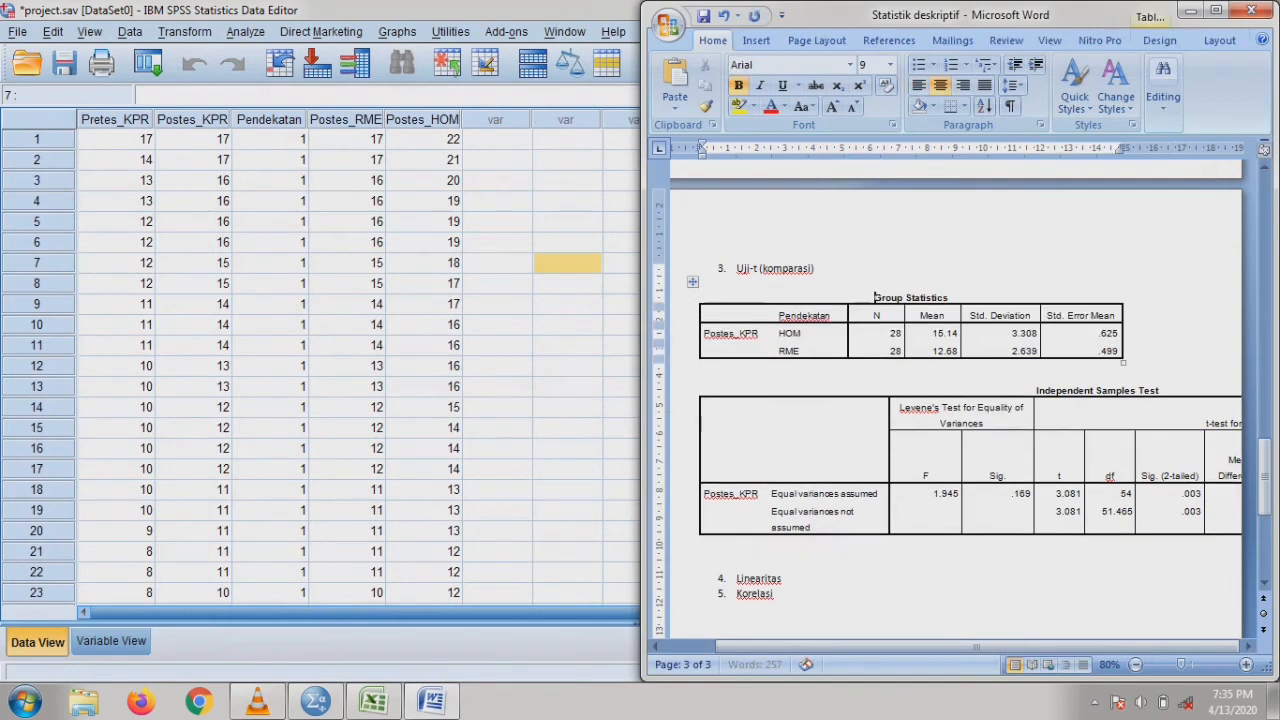
left_click(702, 372)
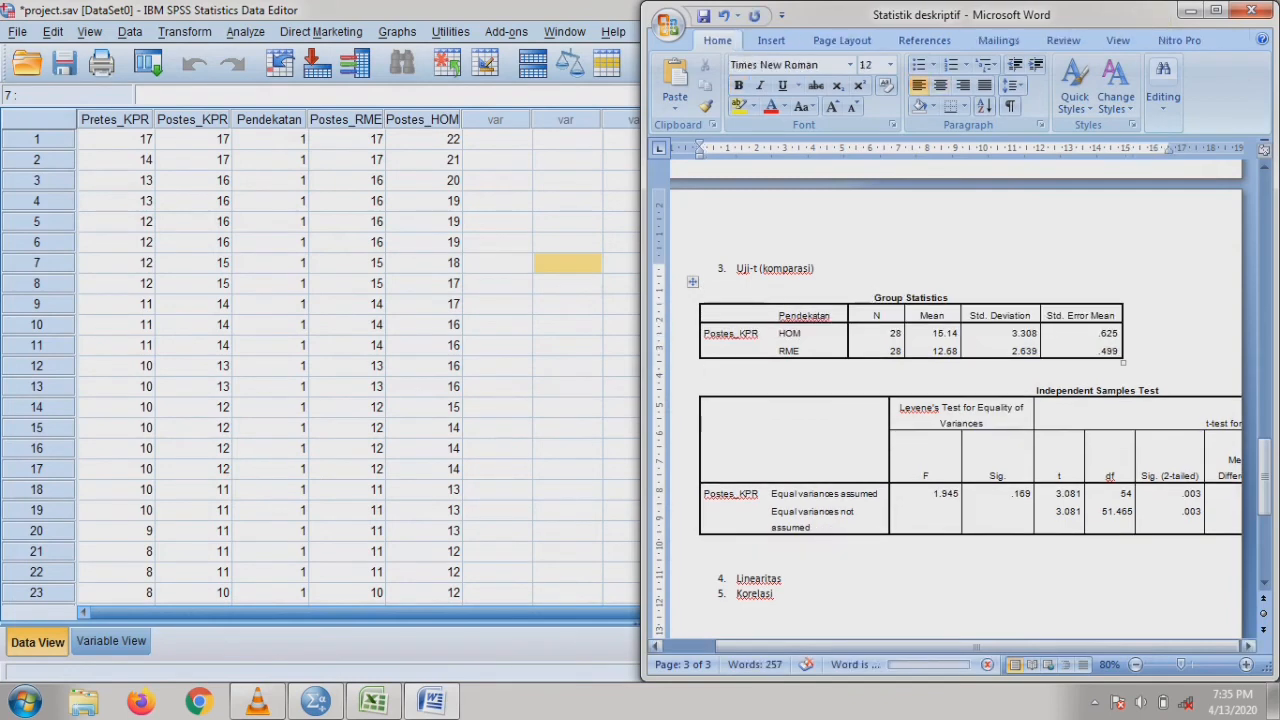
left_click(774, 594)
scroll(955, 400, "down", 3)
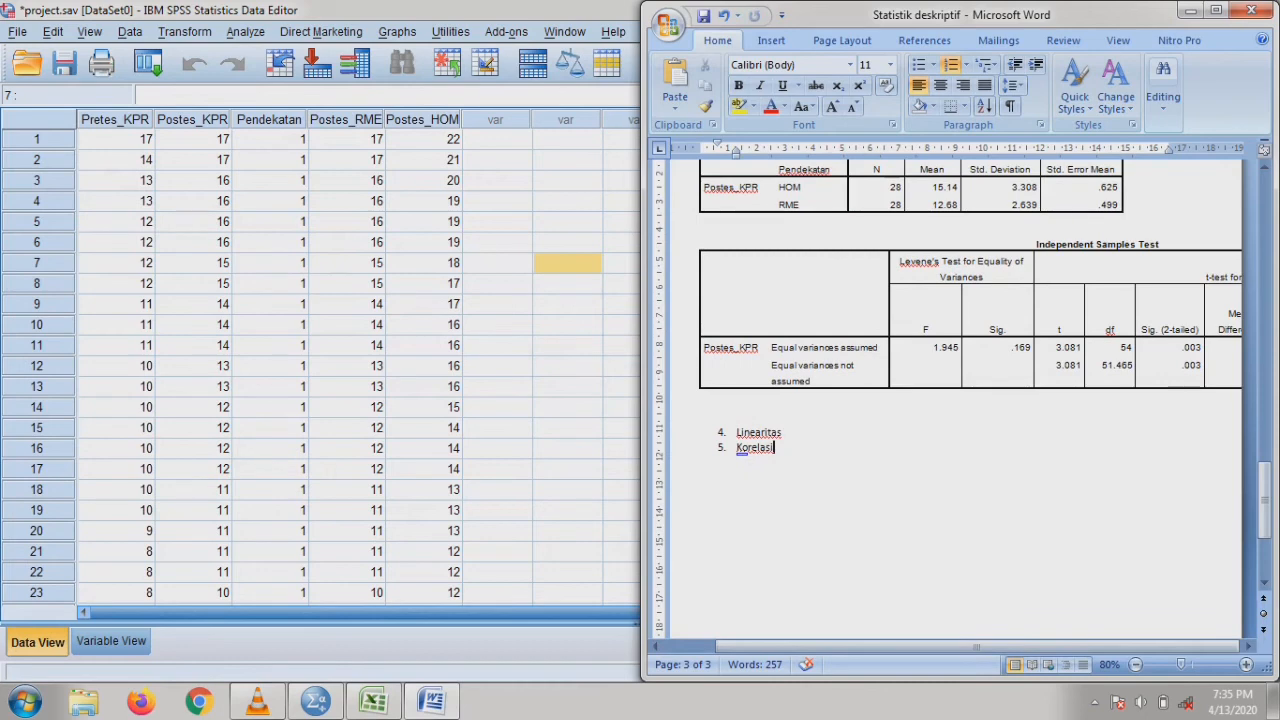
left_click(783, 433)
key("Return")
key("Return")
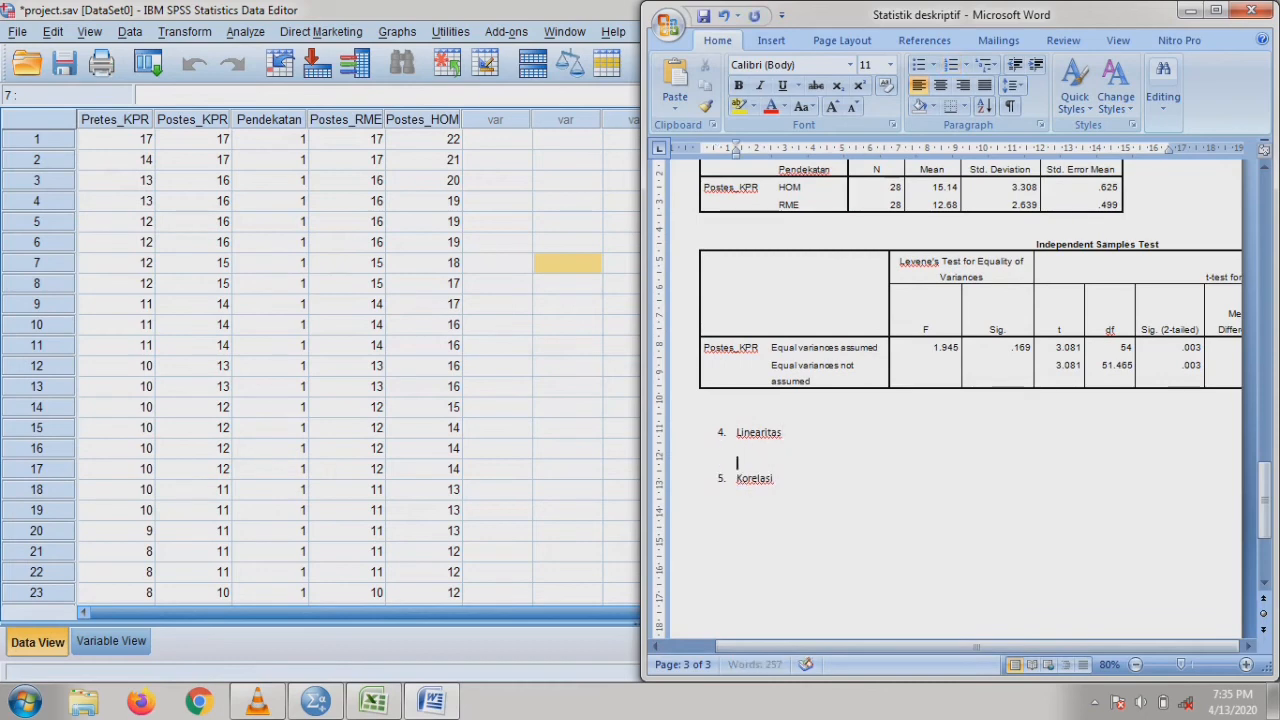
Review the descriptive, normality and homogeneity results already pasted in the Word document.
scroll(955, 400, "up", 15)
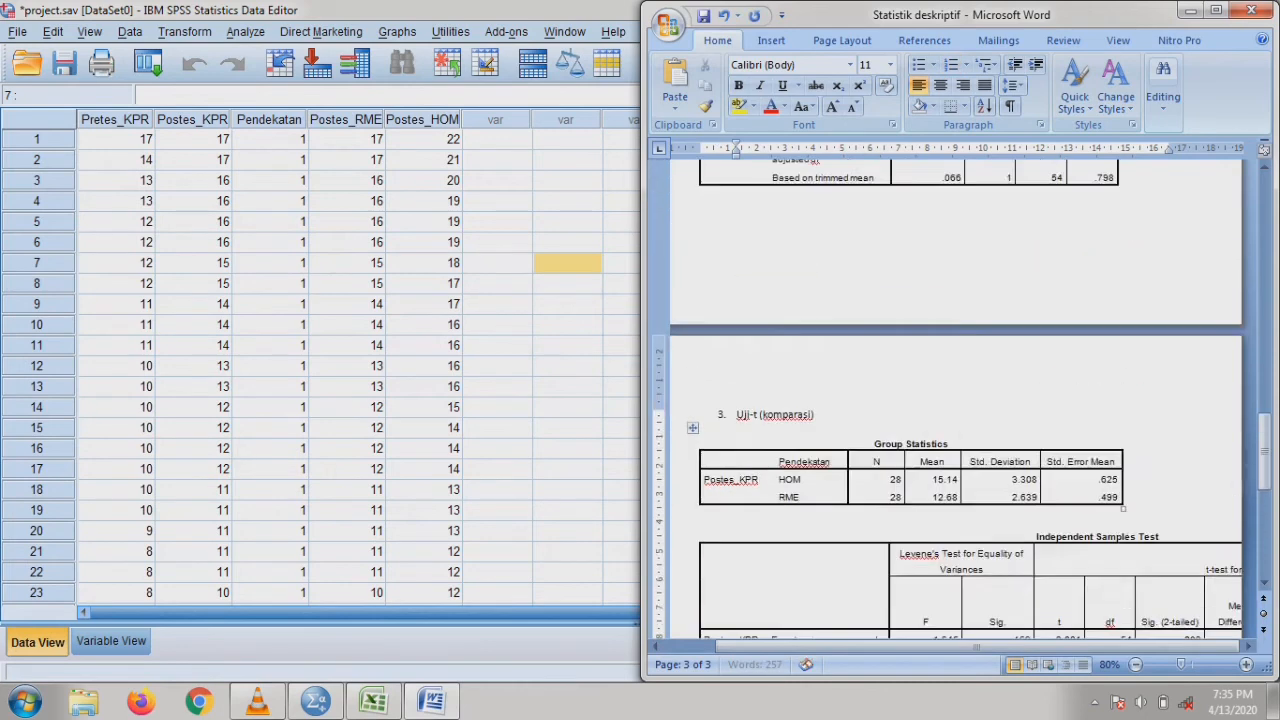
scroll(955, 400, "up", 10)
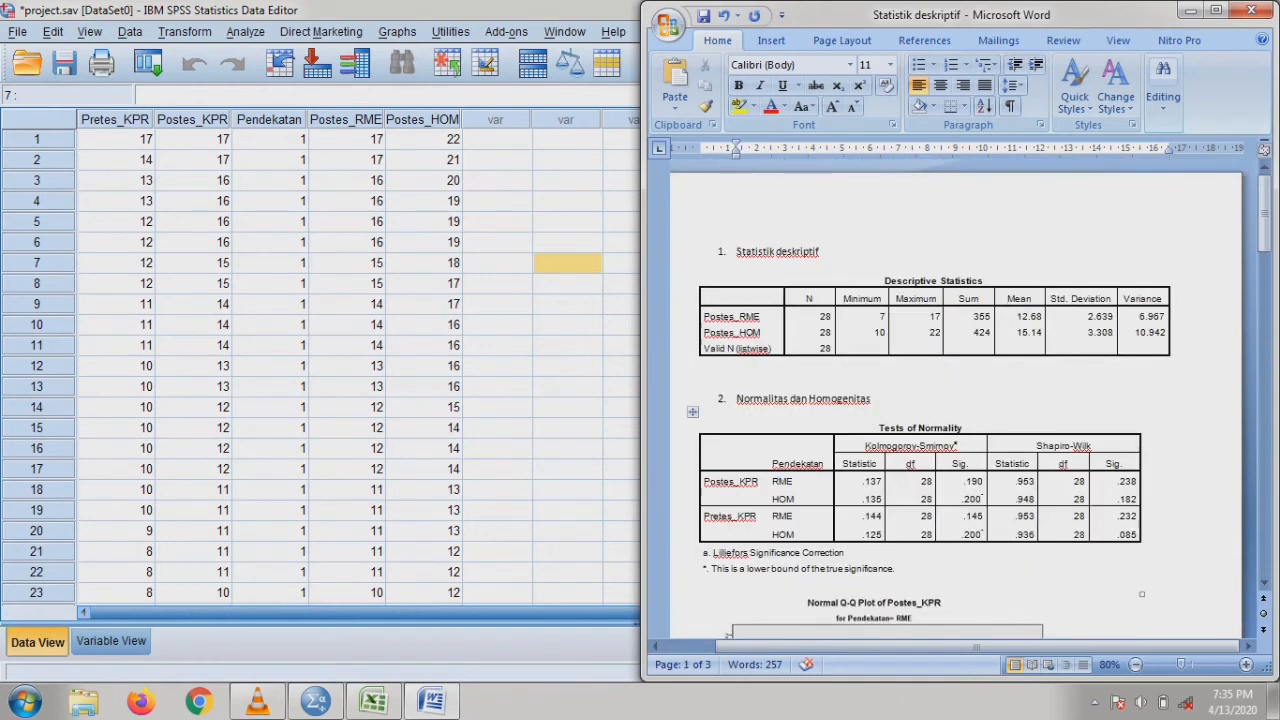
scroll(955, 490, "down", 20)
scroll(955, 330, "up", 5)
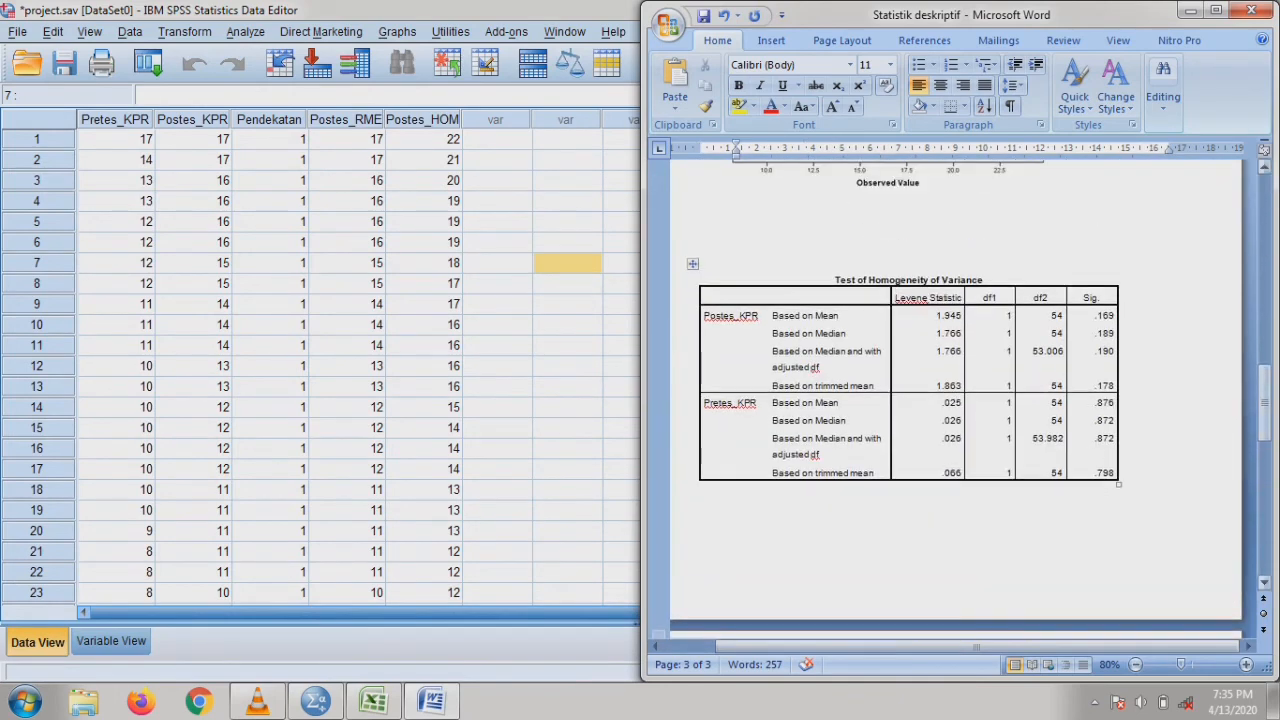
scroll(955, 400, "up", 10)
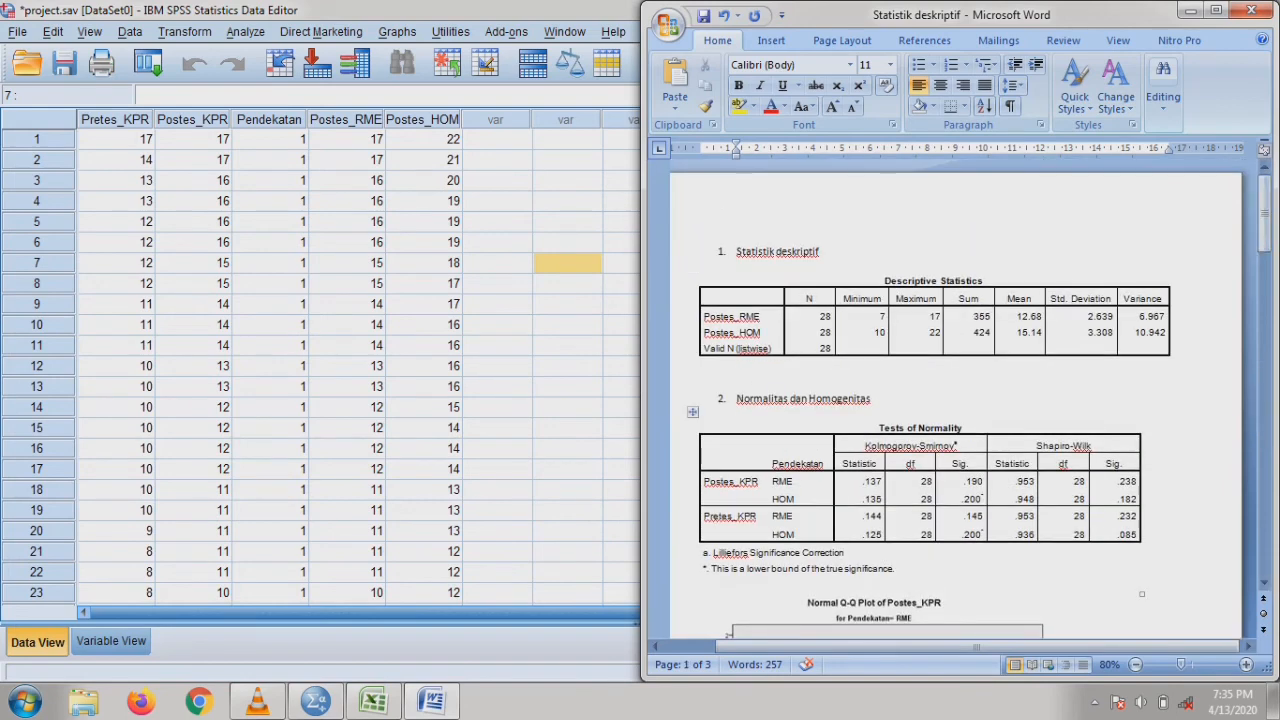
left_click(734, 481)
left_click_drag(732, 517, 1120, 428)
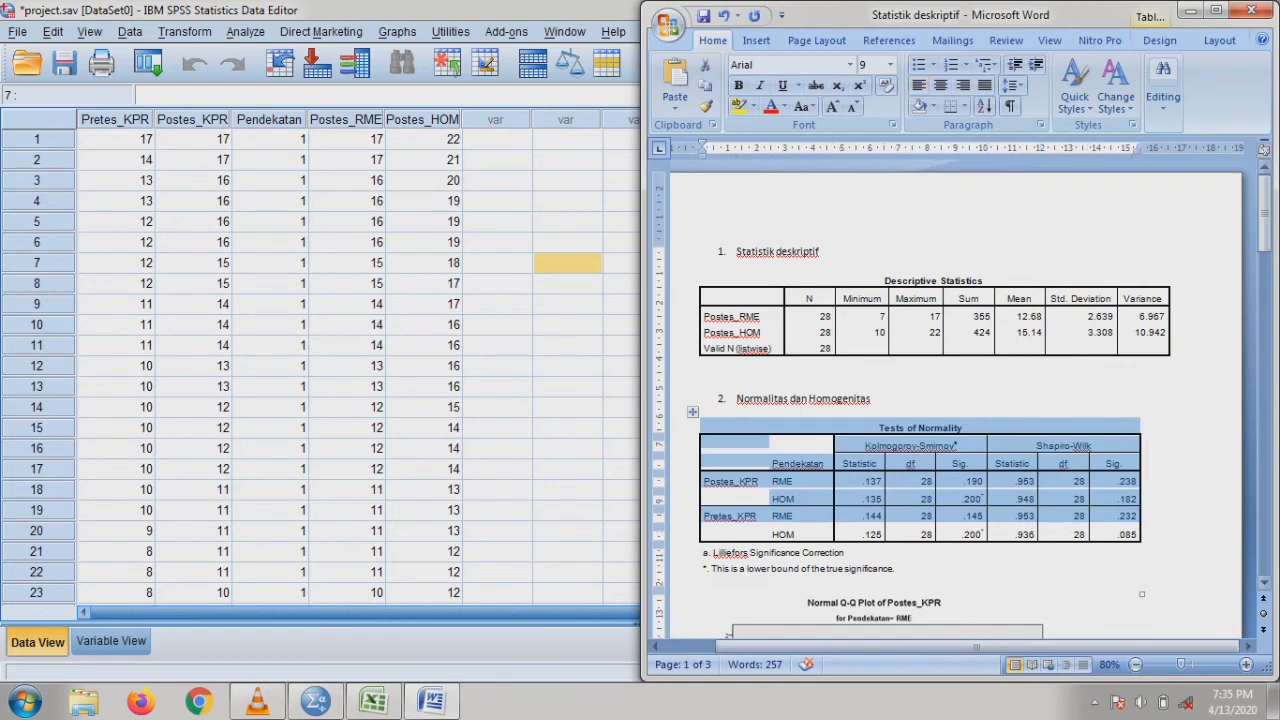
left_click_drag(1264, 222, 1264, 555)
Add another blank line between "Linearitas" and "Korelasi" in the Word document.
left_click(737, 251)
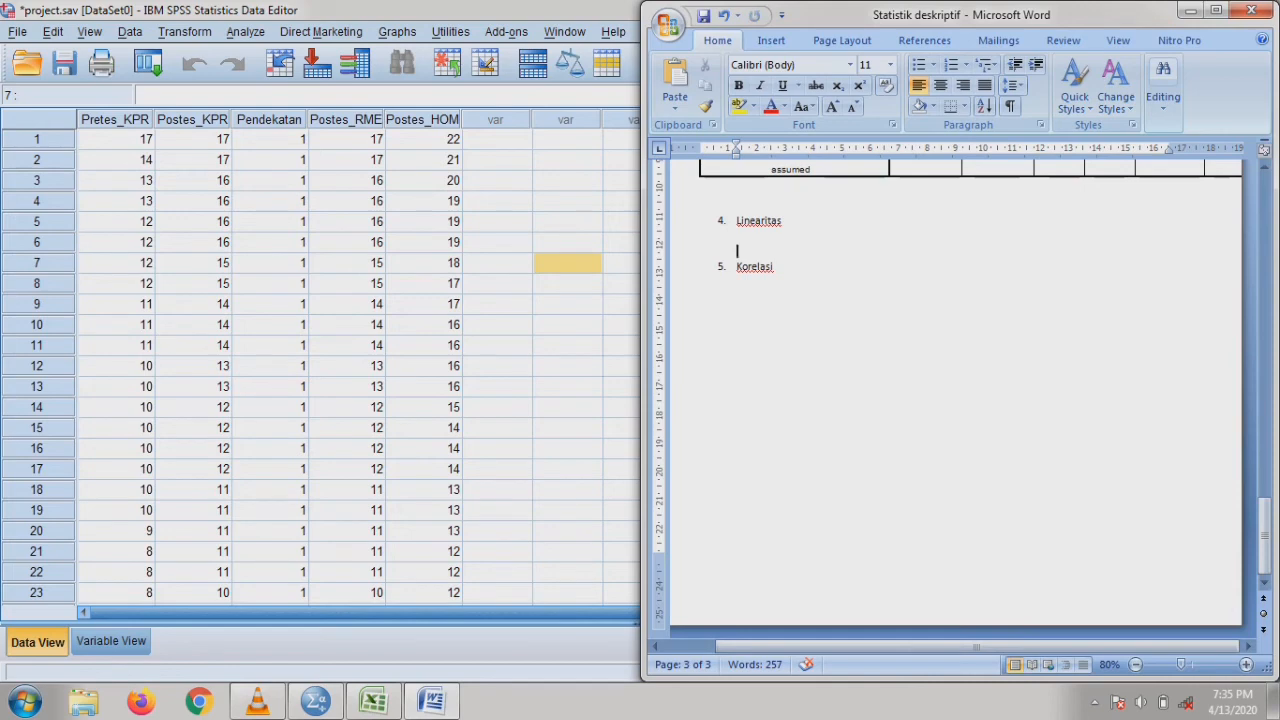
left_click(738, 236)
key("Return")
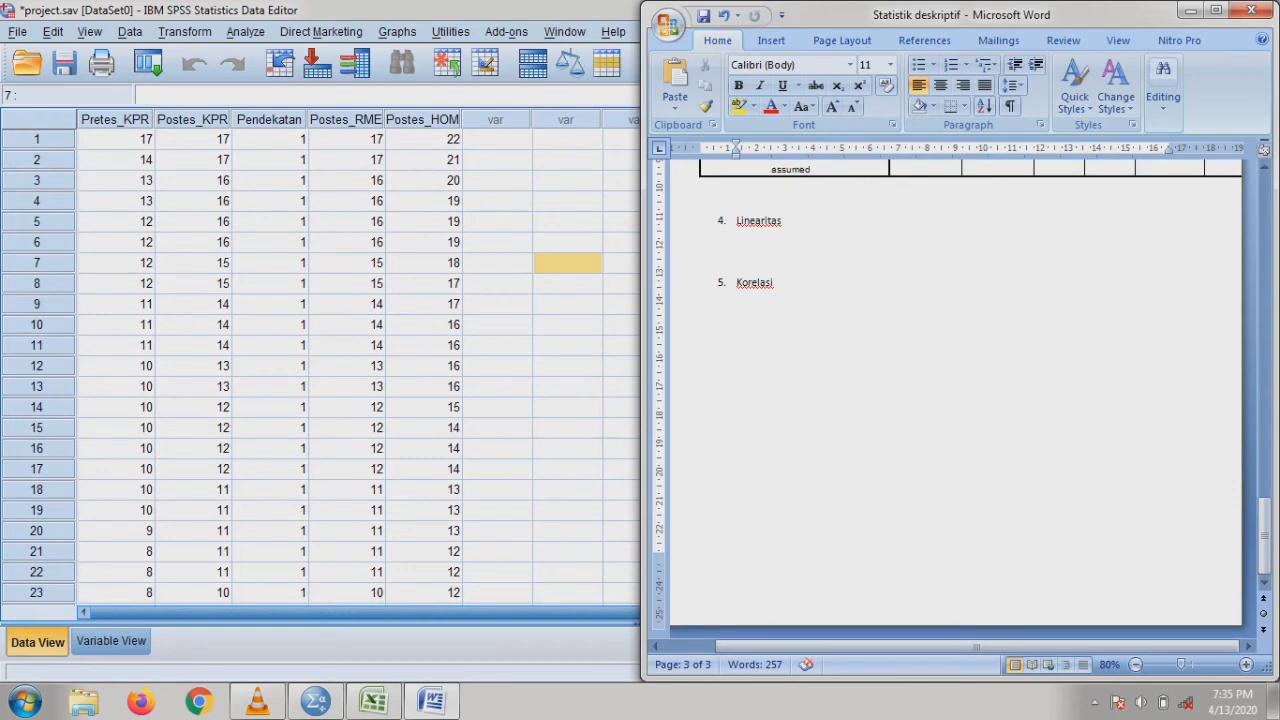
Switch to the SPSS Data Editor and rename the variable Pretes_KPR as KPR.
left_click(193, 243)
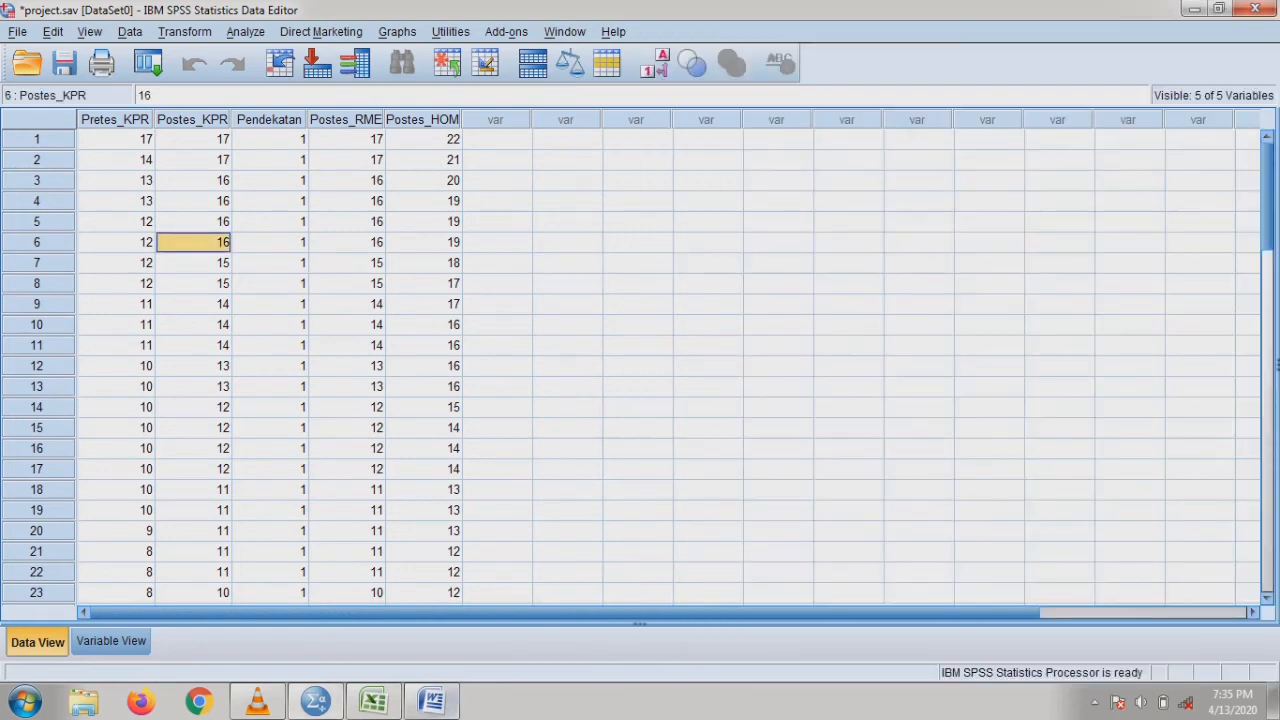
left_click(432, 701)
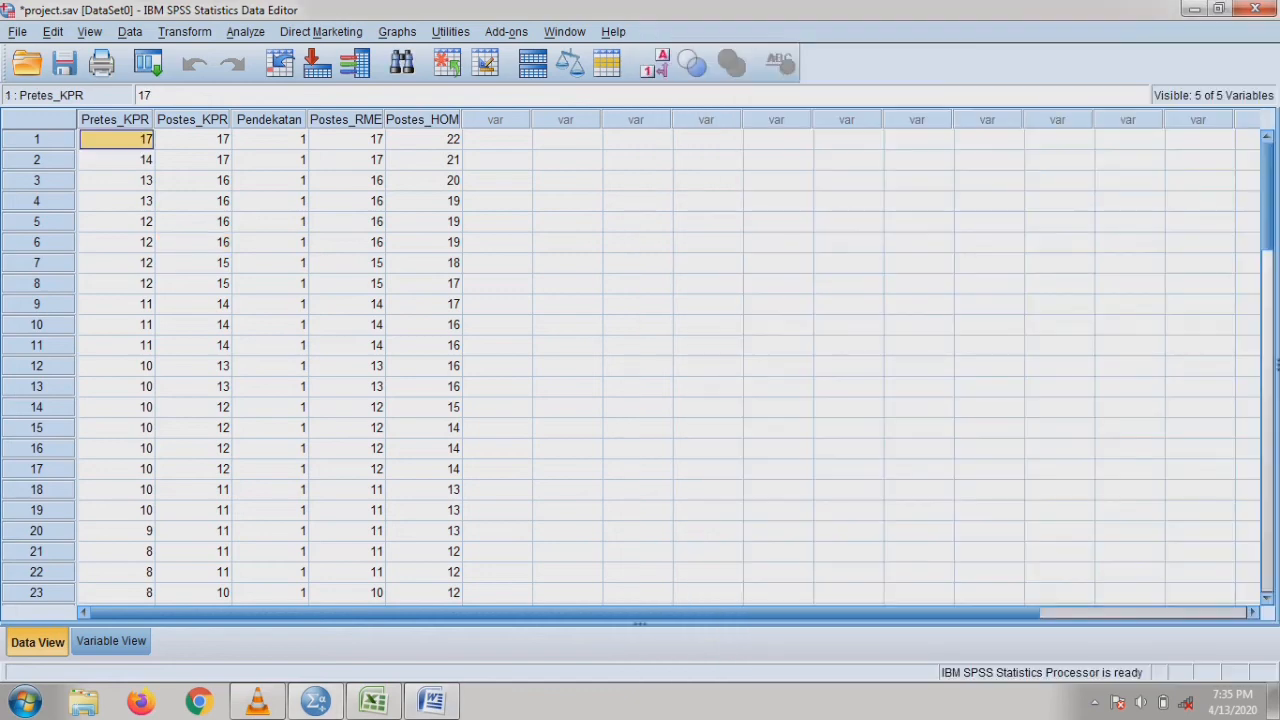
left_click(193, 140)
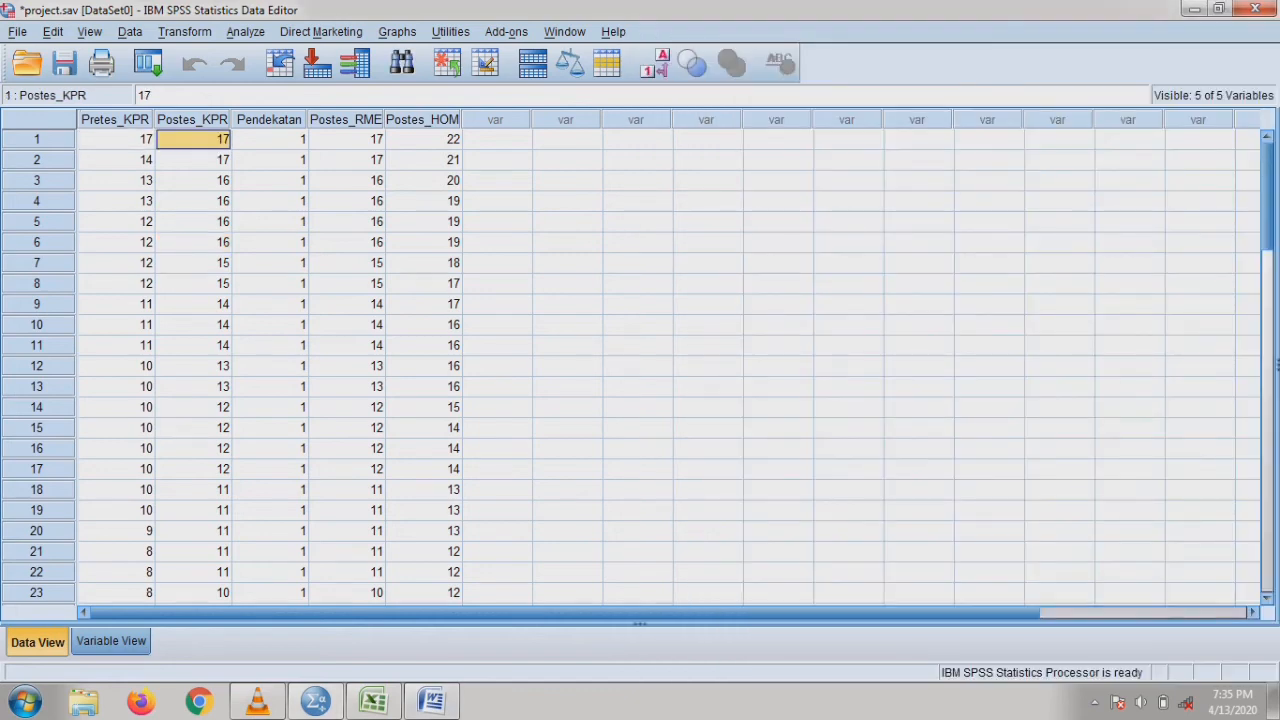
left_click(111, 641)
left_click(118, 115)
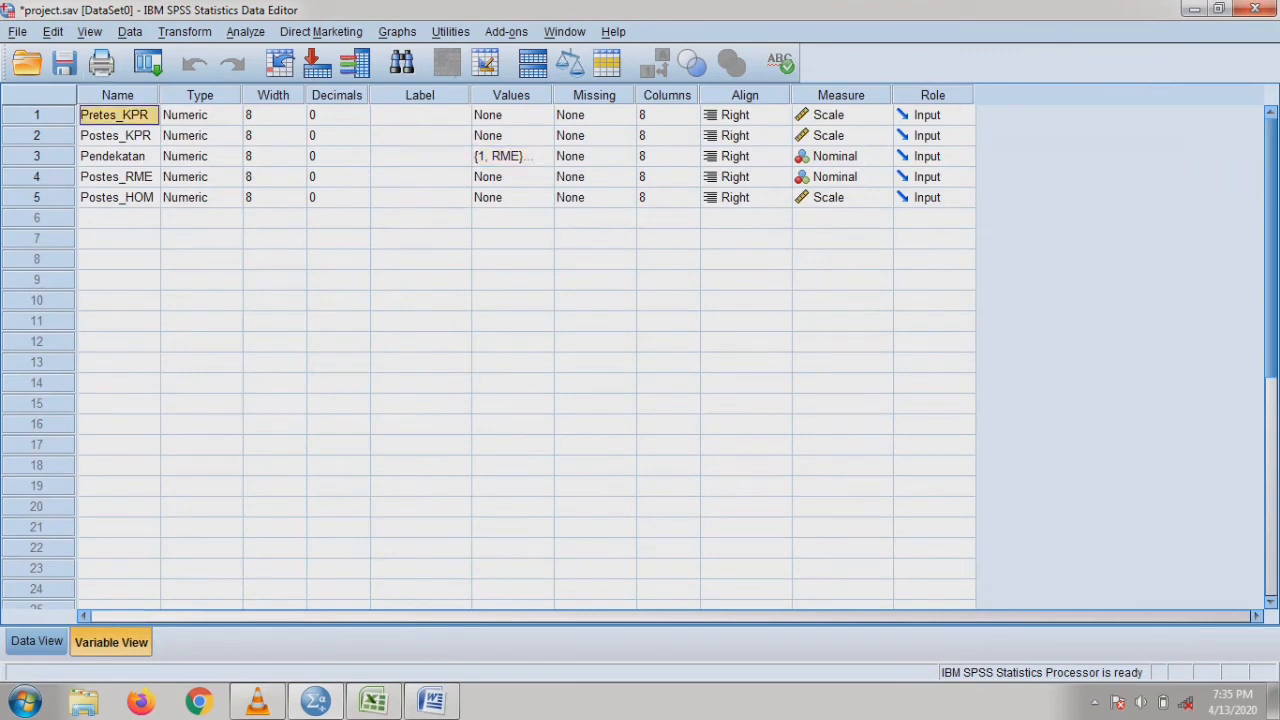
left_click(118, 115)
left_click_drag(150, 115, 80, 115)
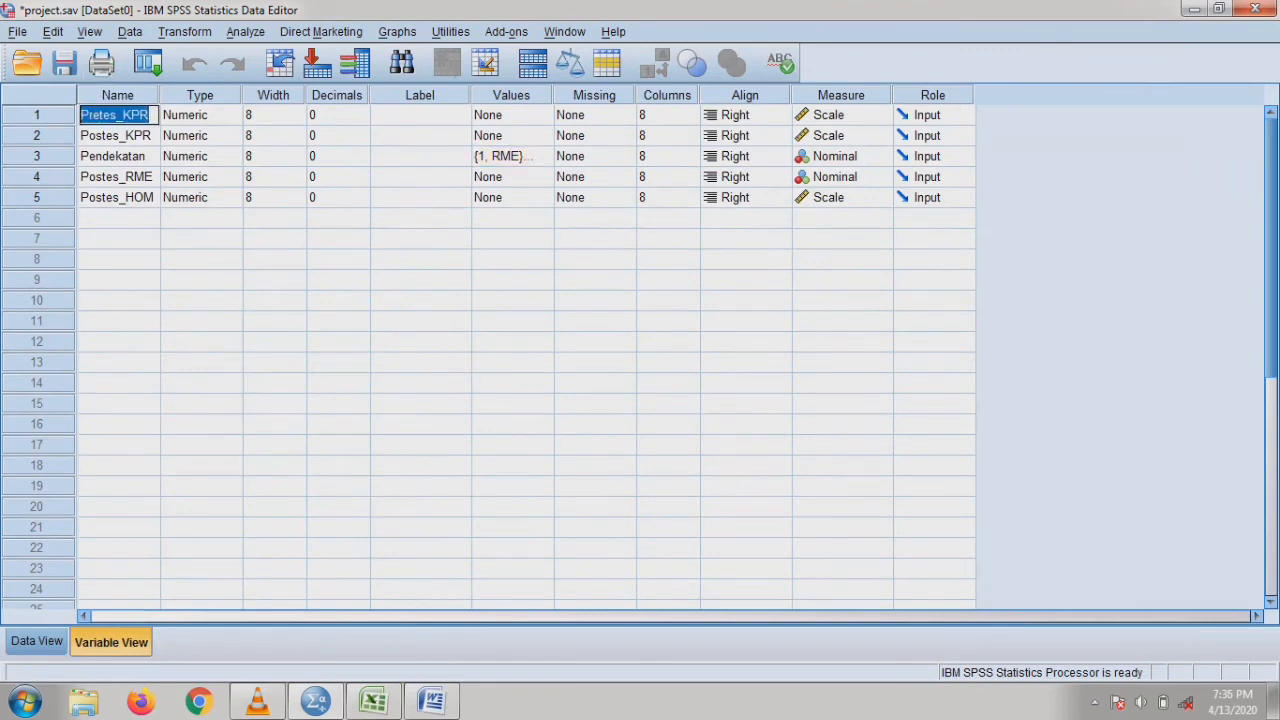
type("KPR")
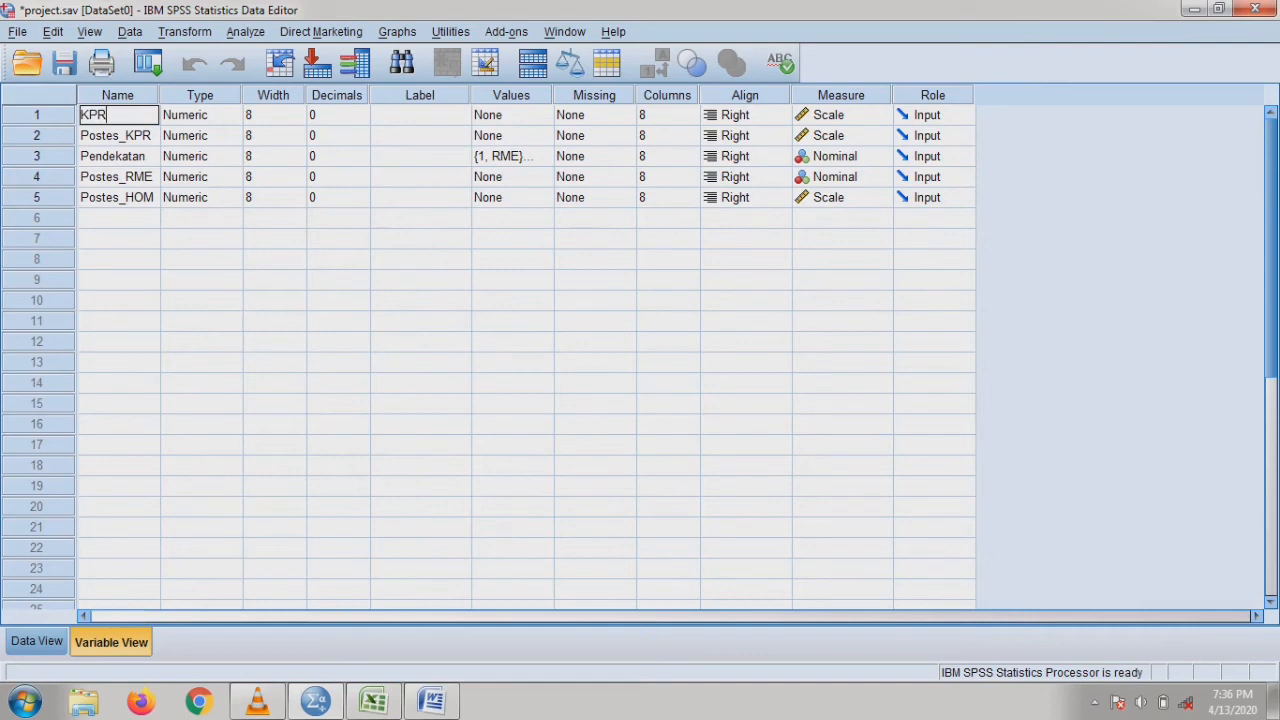
key("Return")
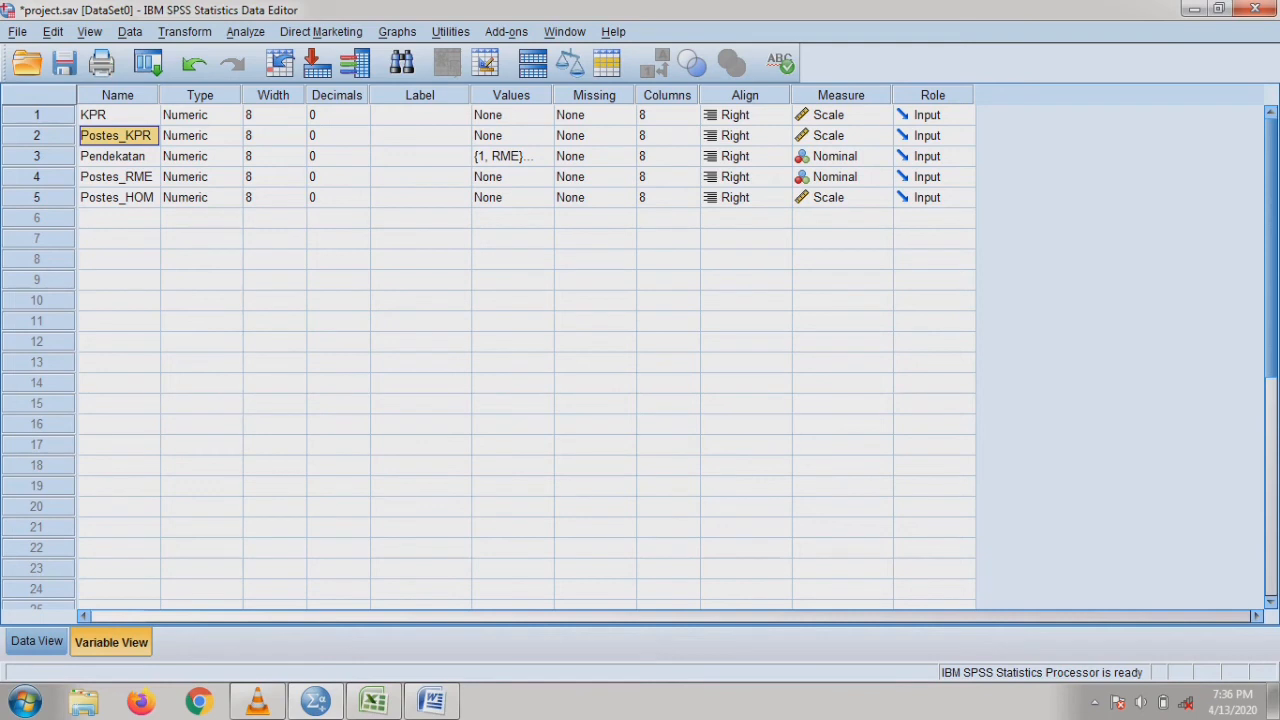
Rename the variable Postes_KPR as KPM.
type("KE")
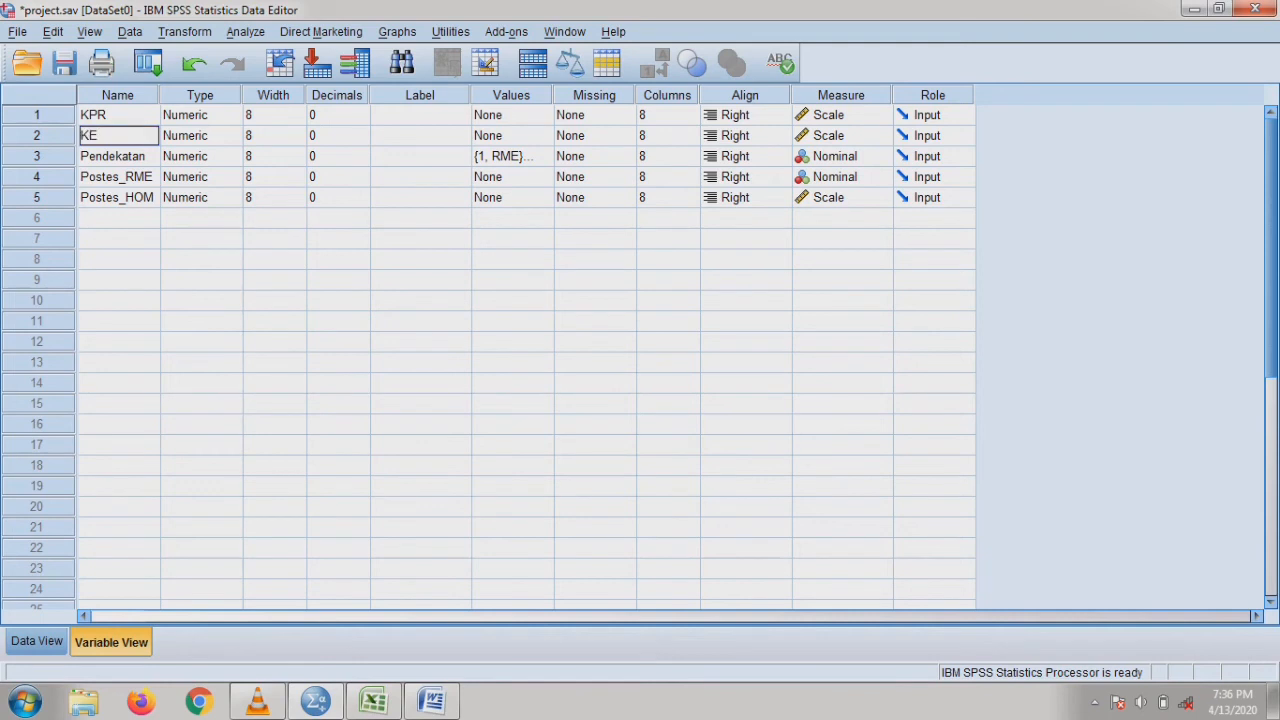
key("BackSpace")
type("PM")
key("Return")
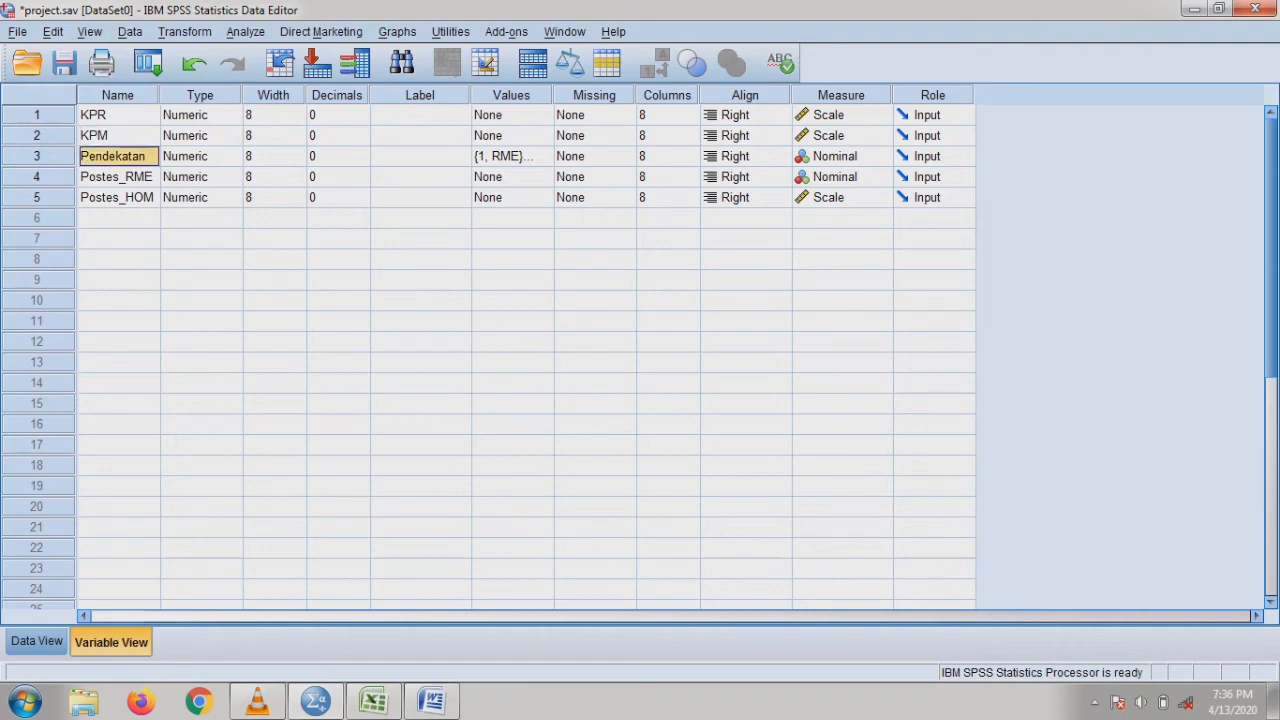
Delete the variables Pendekatan, Postes_RME and Postes_HOM, and return to the data values.
left_click(37, 641)
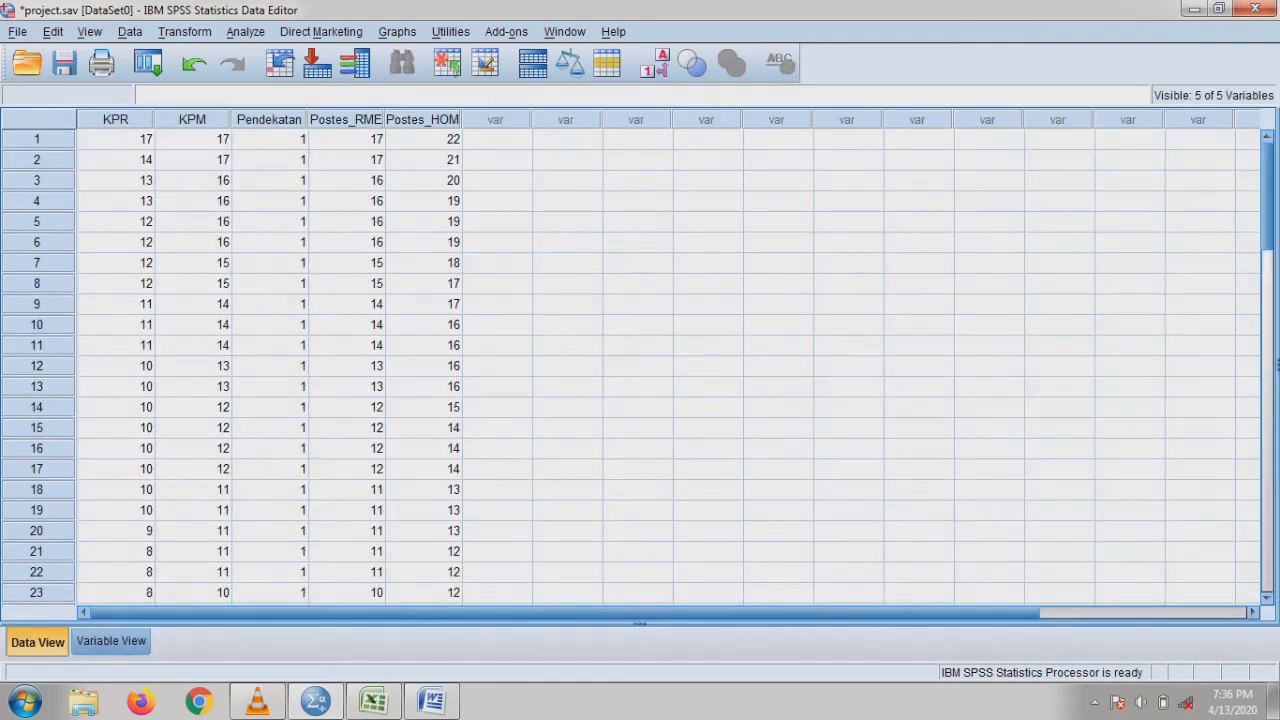
left_click(115, 119)
left_click(192, 119)
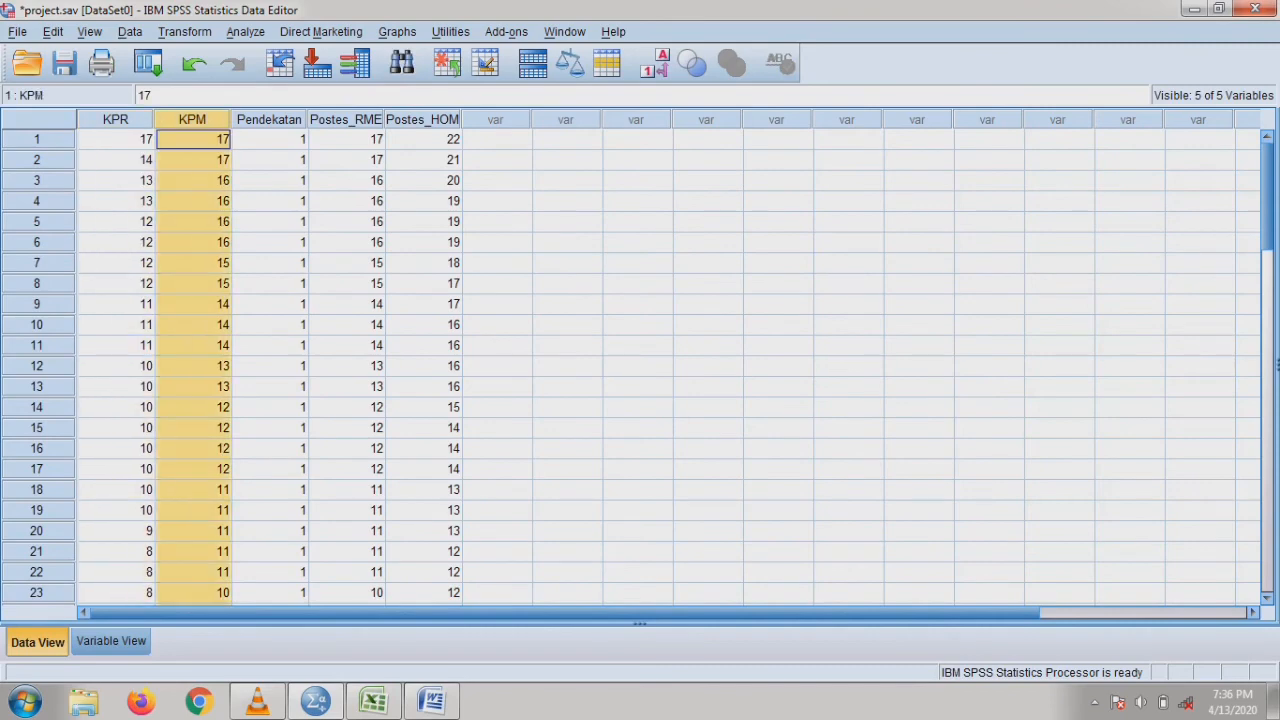
left_click(270, 160)
left_click(270, 140)
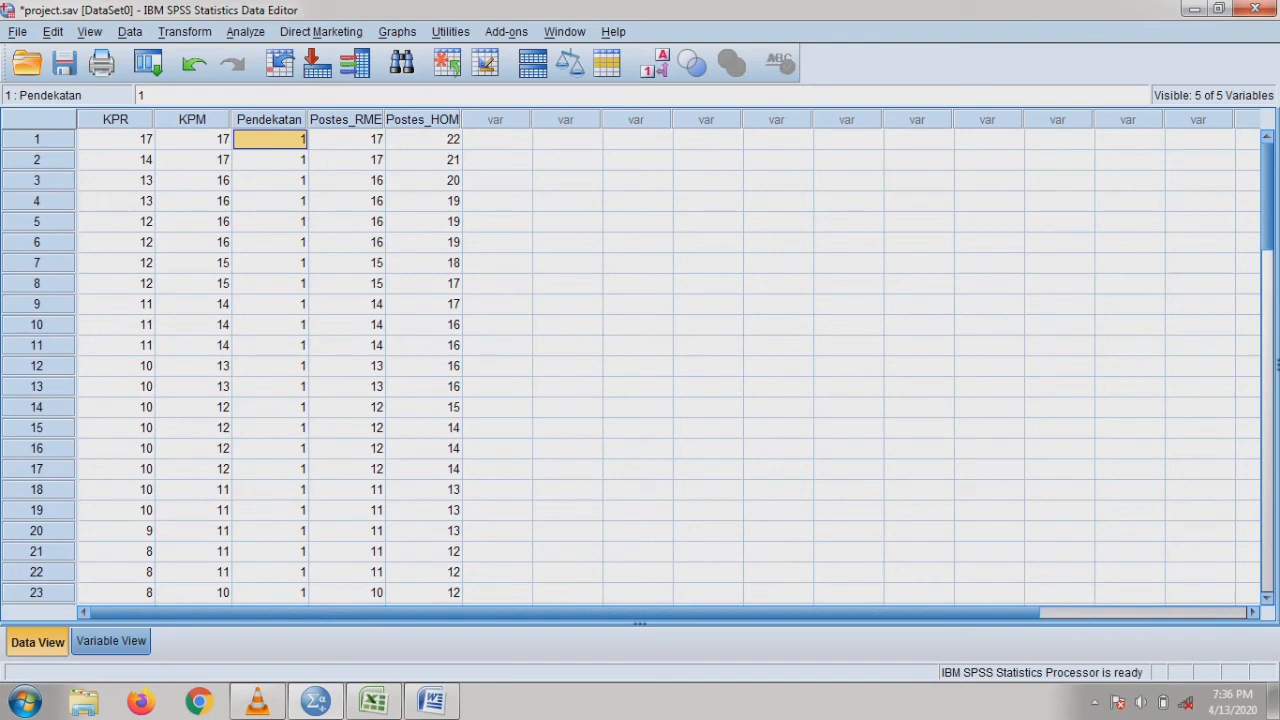
left_click_drag(269, 119, 423, 119)
left_click(111, 641)
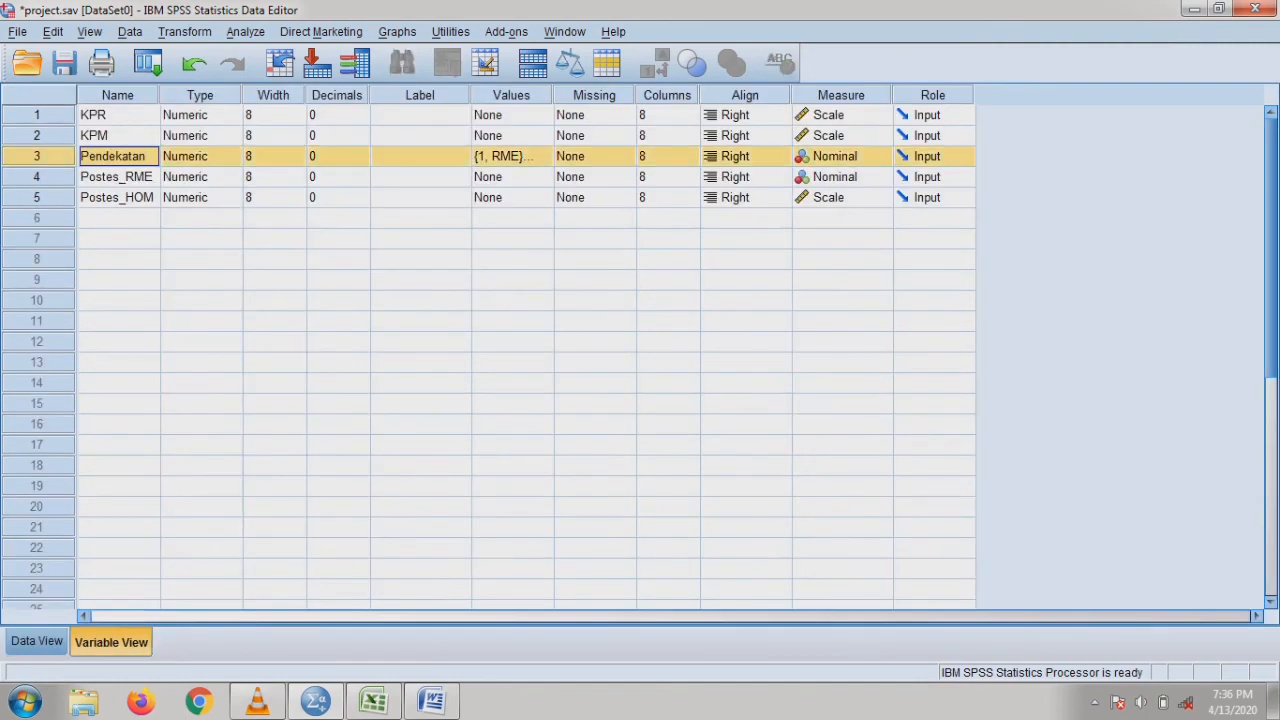
key("shift+Down")
key("shift+Down")
right_click(52, 188)
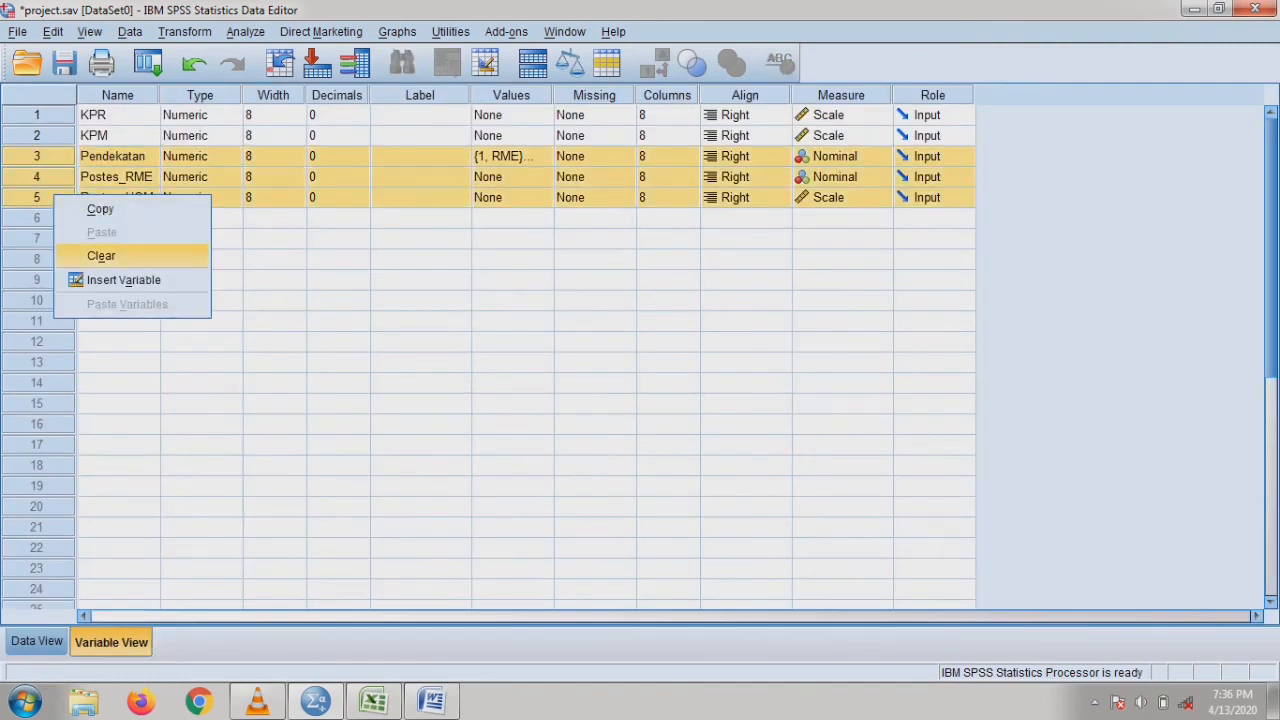
left_click(90, 253)
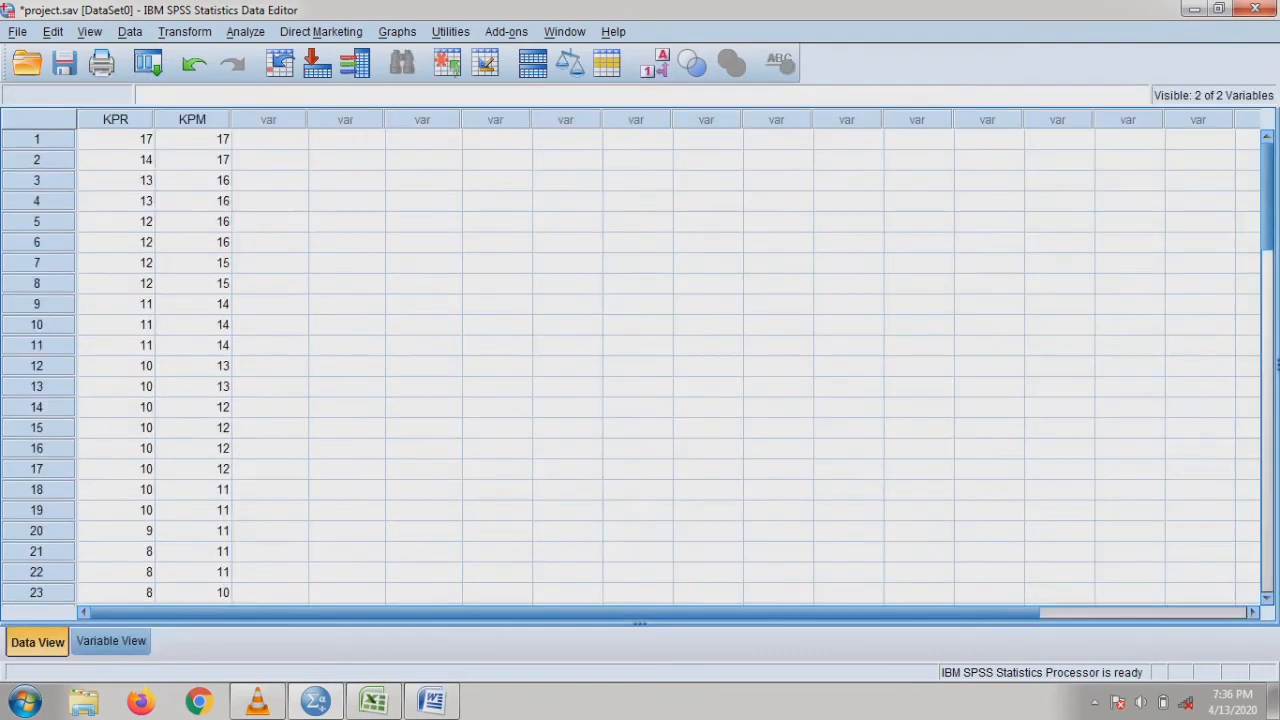
left_click(37, 641)
key("alt+a")
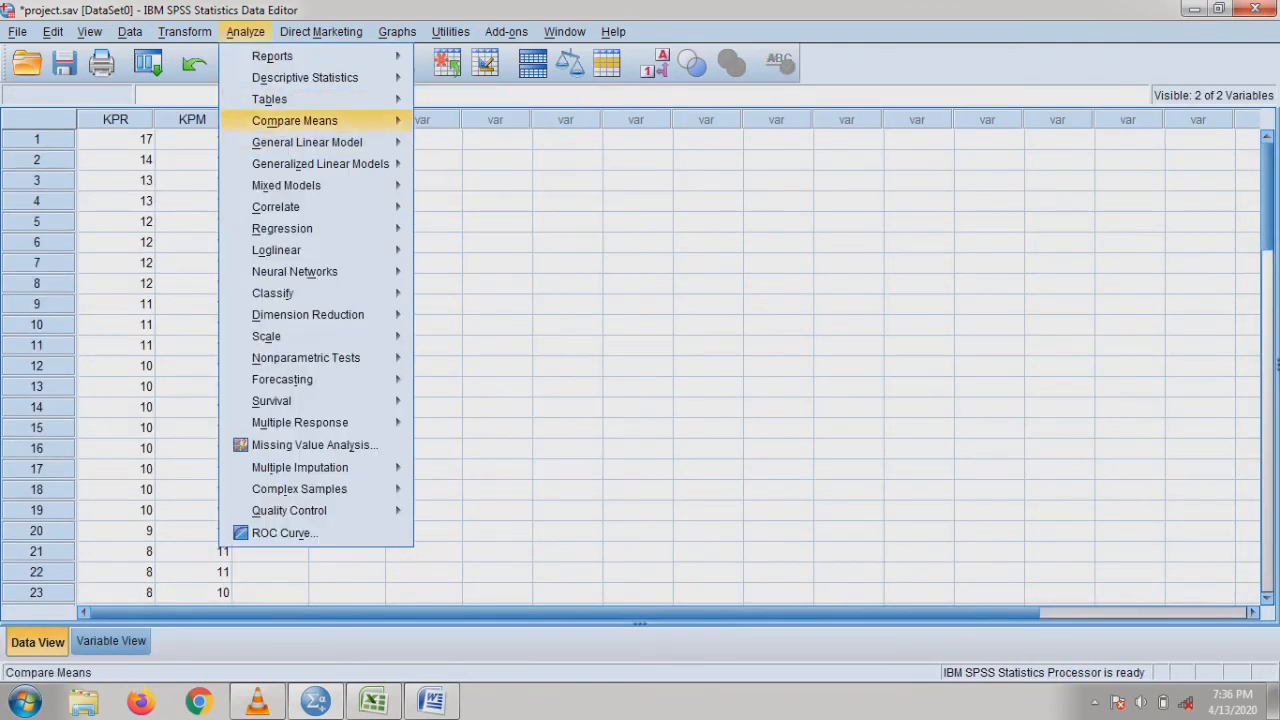
mouse_move(305, 78)
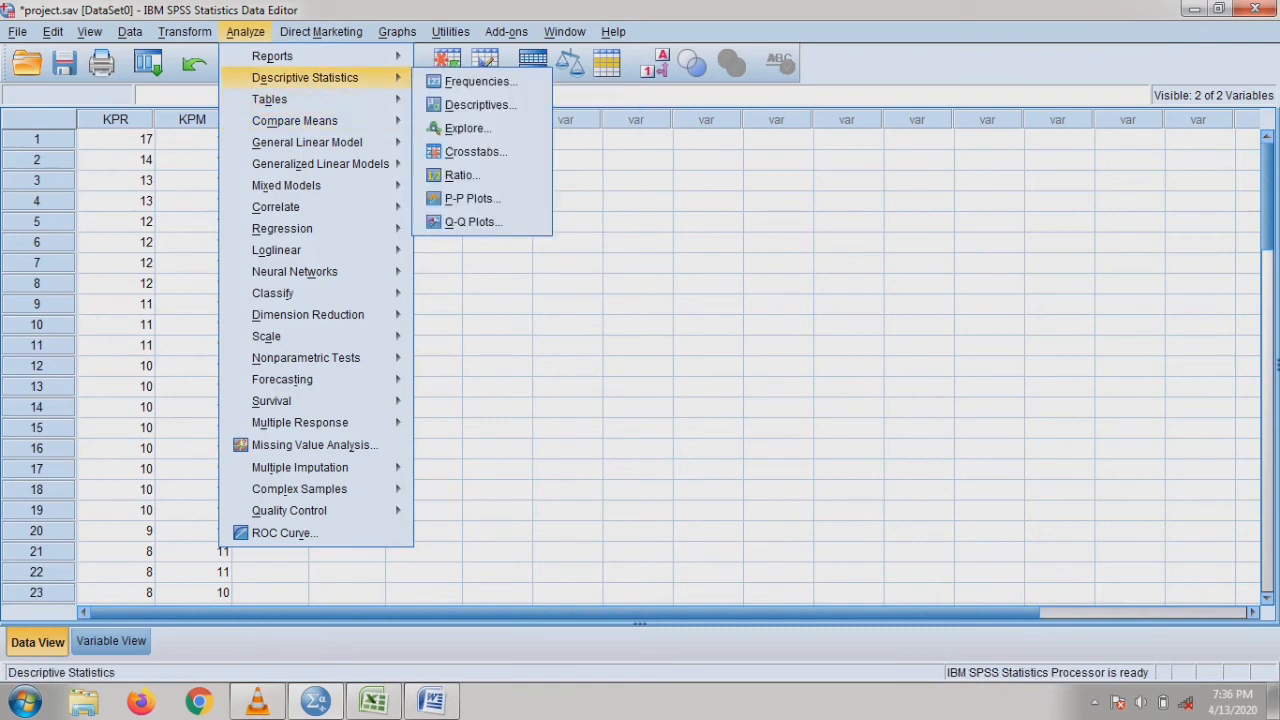
key("Right")
key("Down")
key("Down")
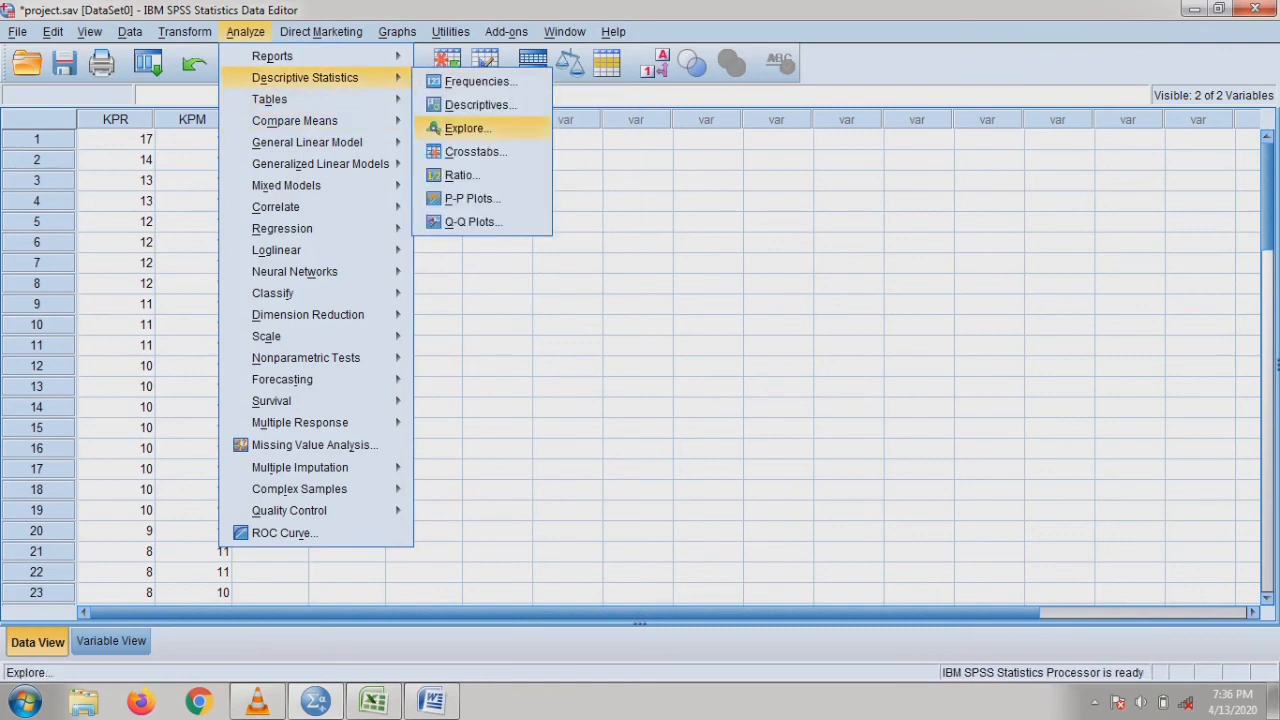
key("Return")
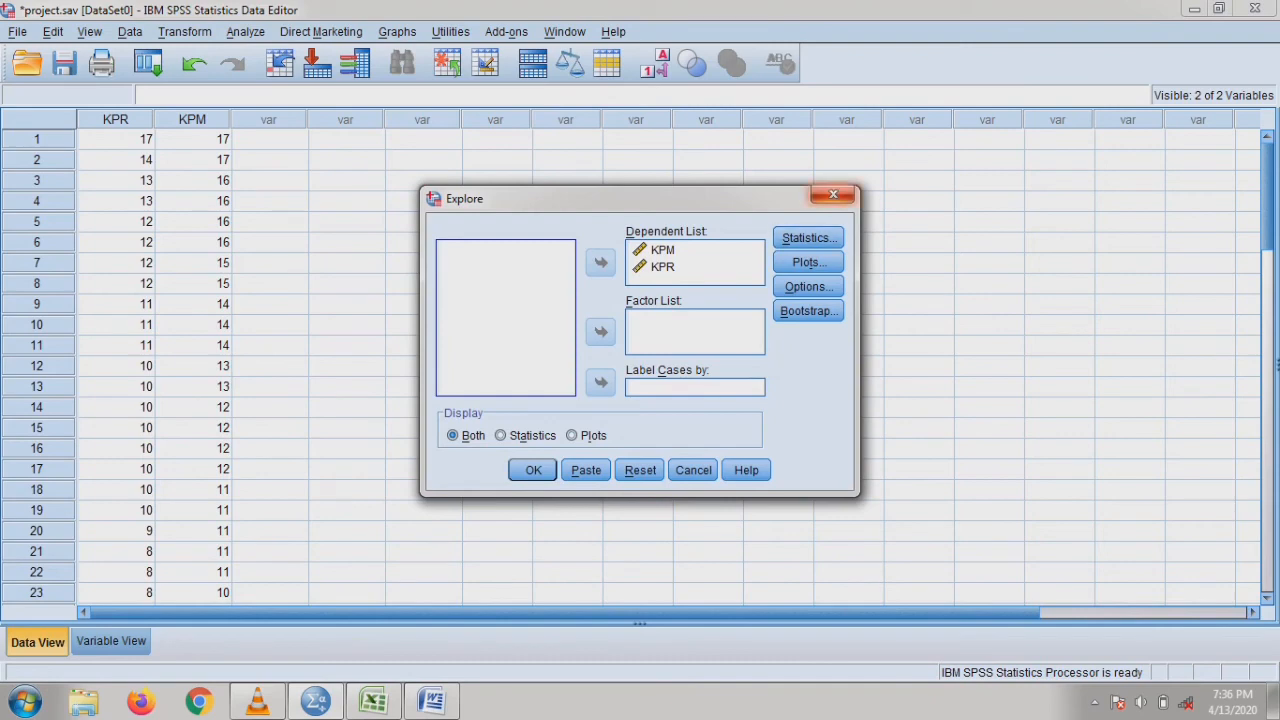
left_click(833, 195)
key("alt+a")
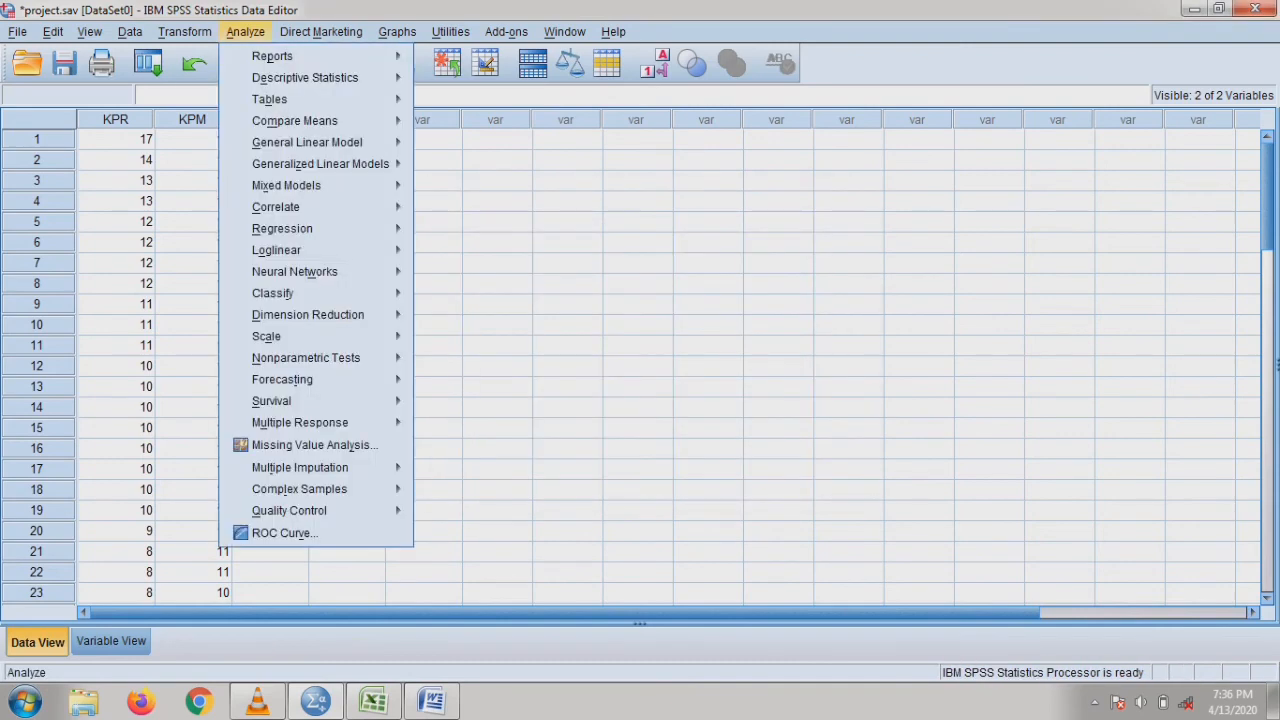
key("Right")
key("Left")
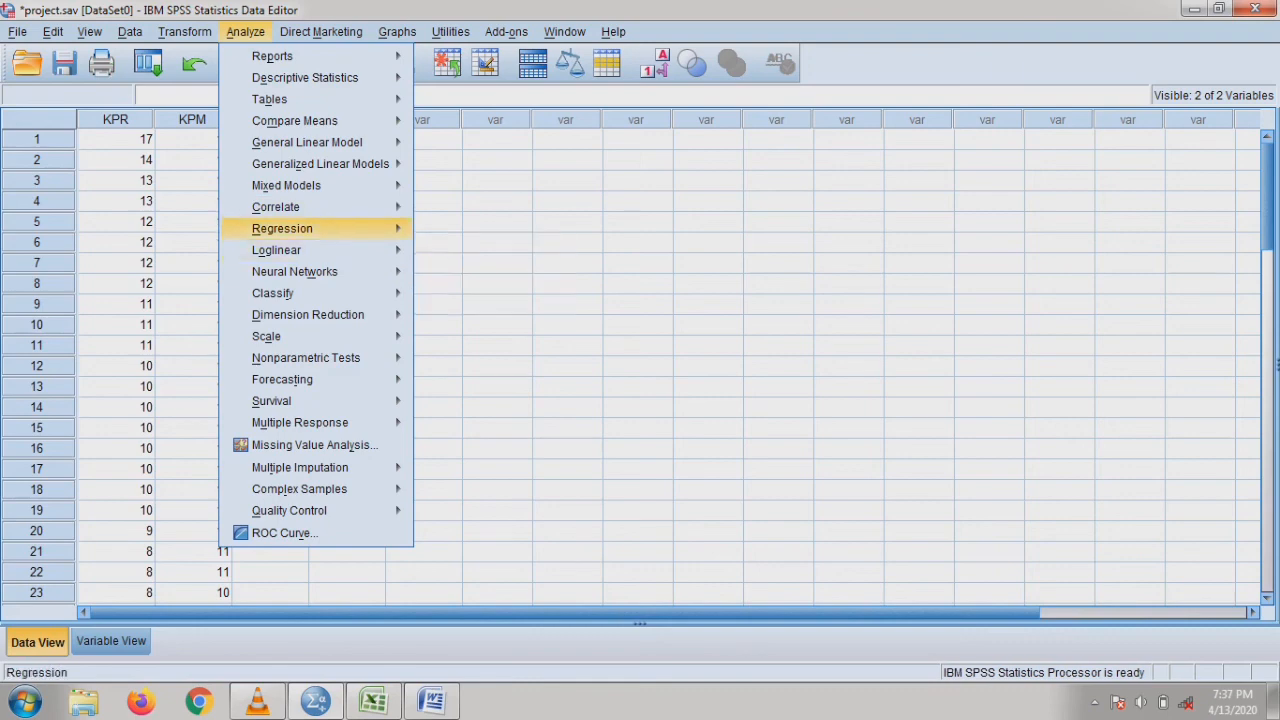
mouse_move(316, 229)
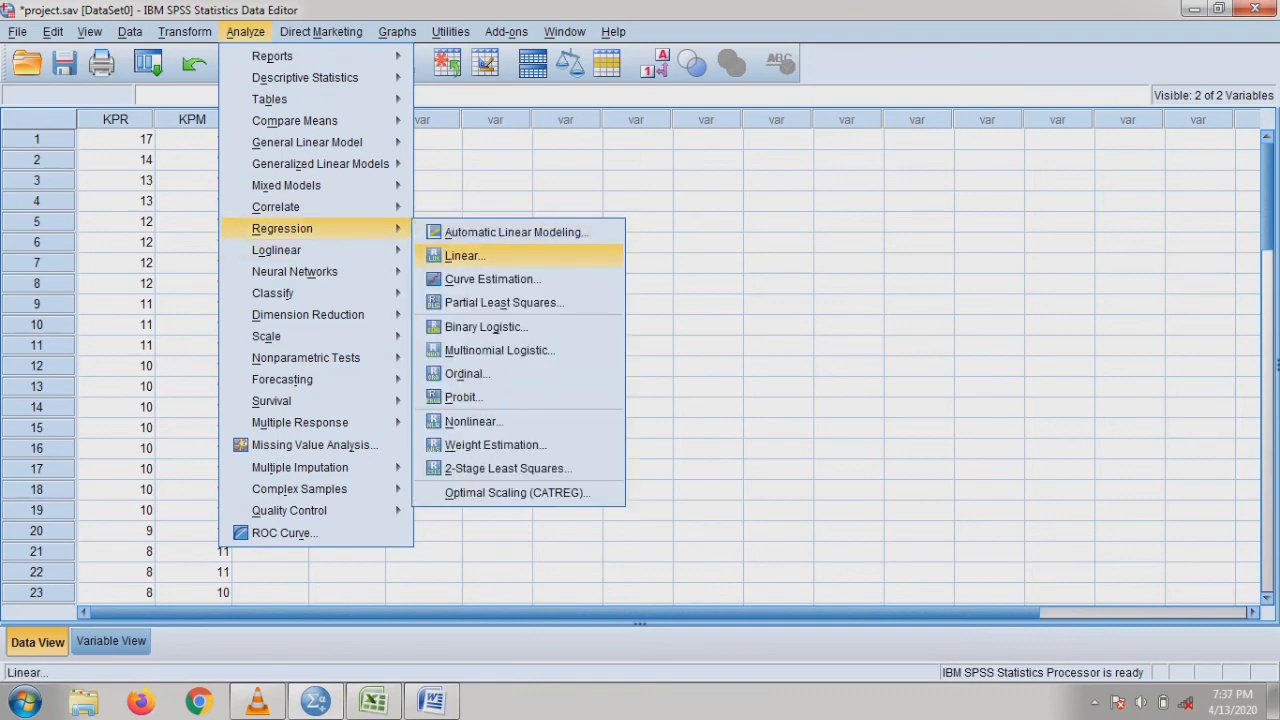
left_click(464, 255)
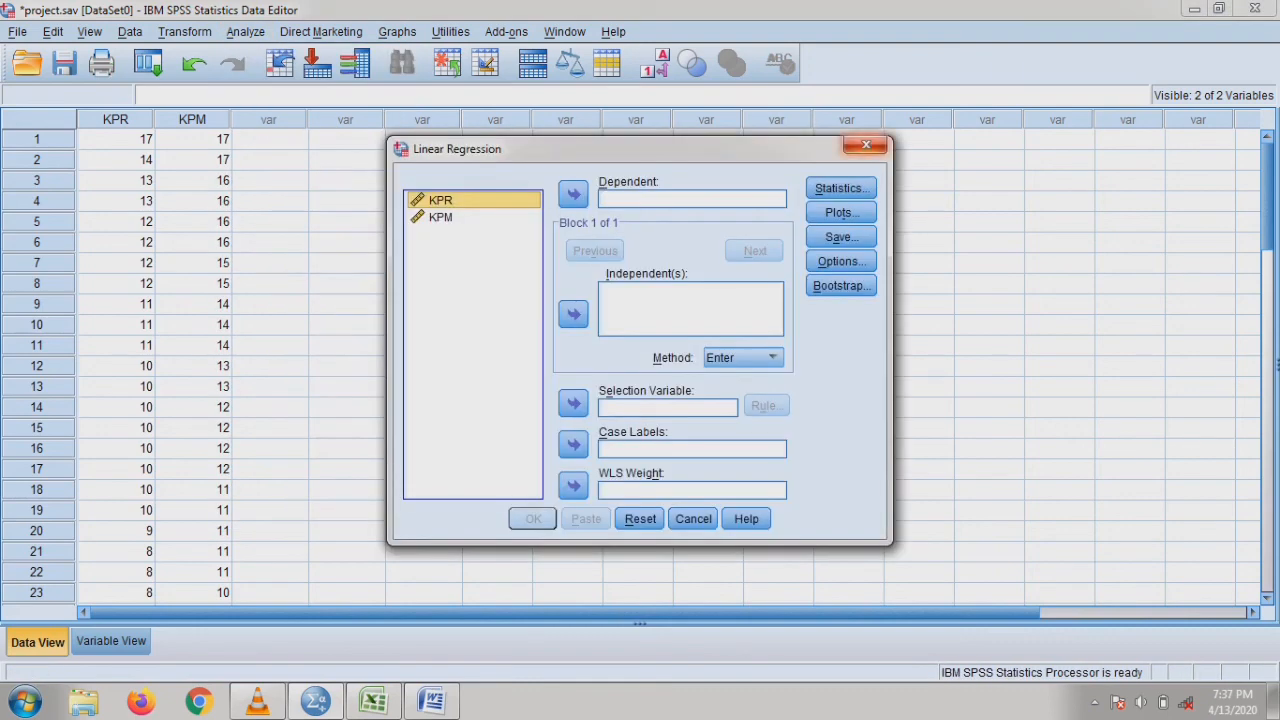
left_click(868, 146)
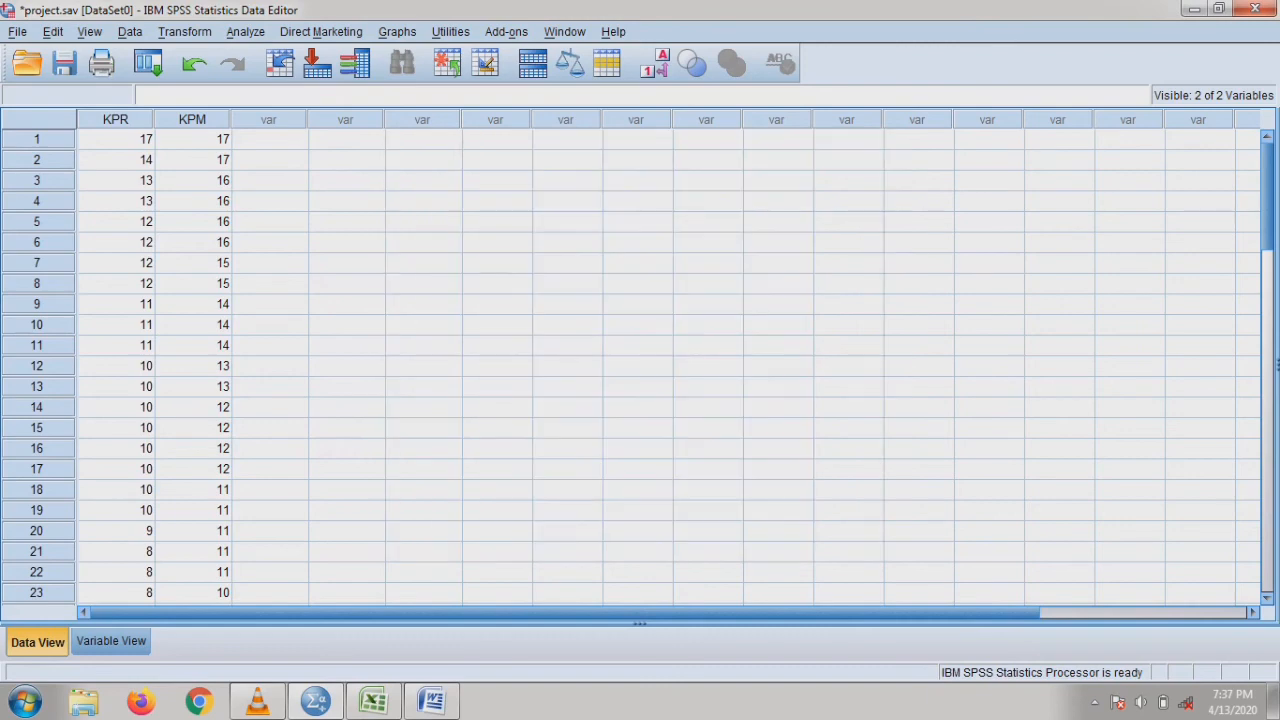
Look through the KPR and KPM values down to the last case, selecting the whole KPM column.
scroll(640, 365, "down", 15)
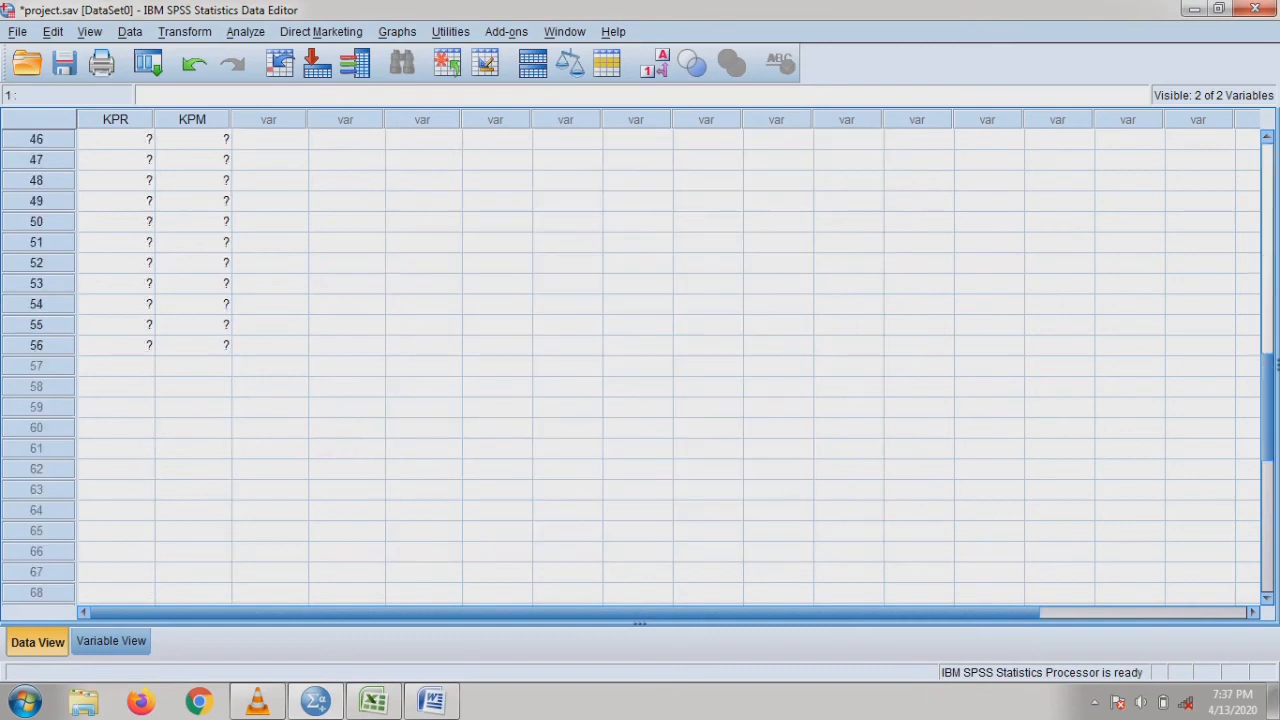
scroll(640, 365, "up", 7)
scroll(640, 365, "up", 8)
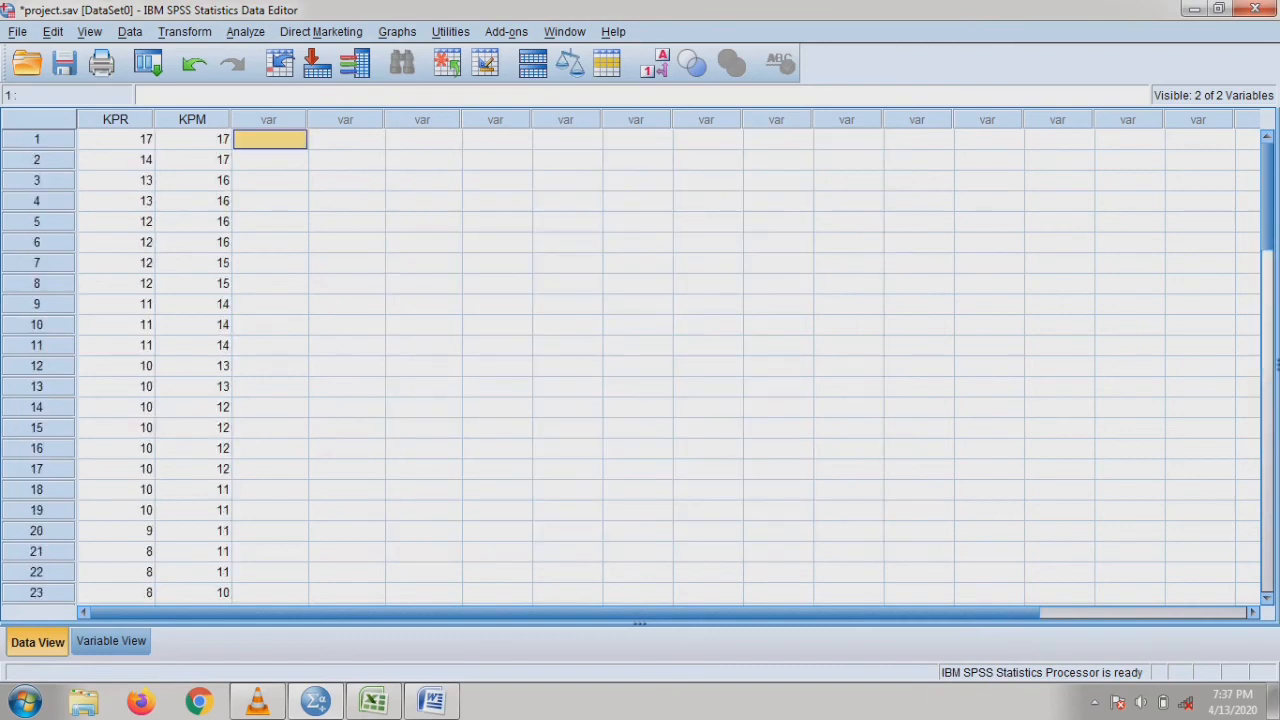
left_click(193, 139)
scroll(640, 365, "down", 14)
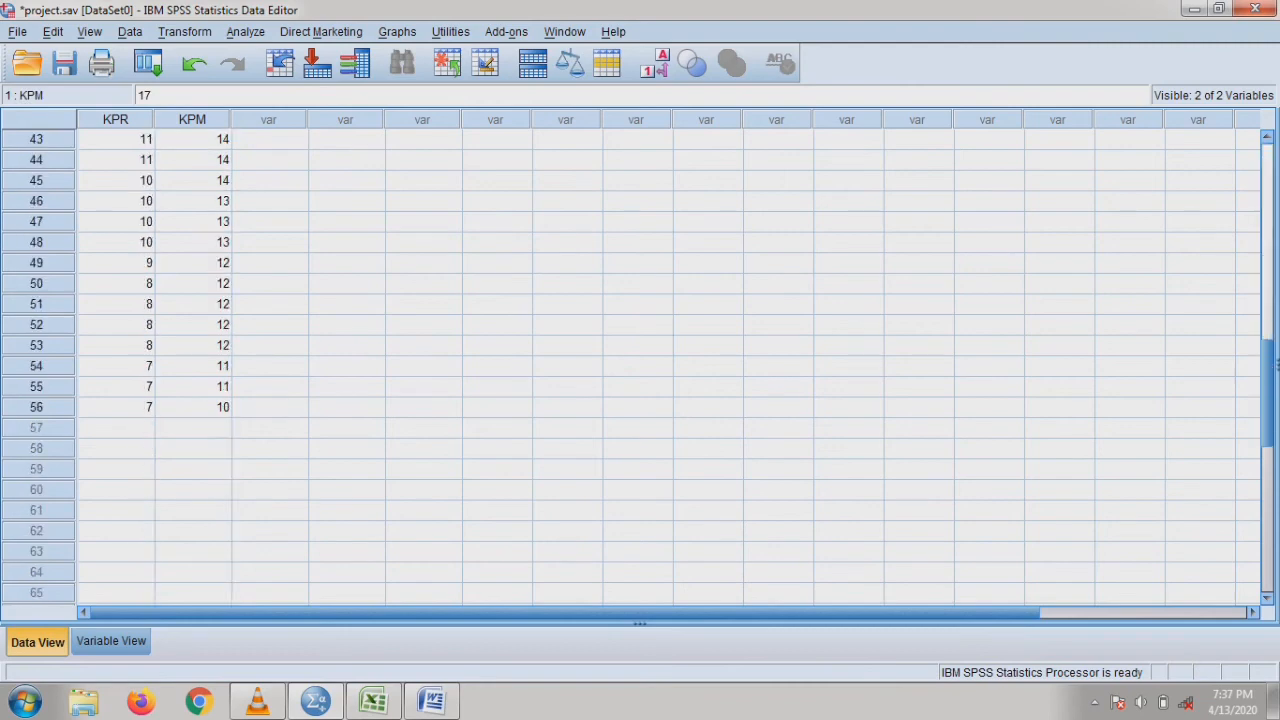
key("ctrl+shift+Down")
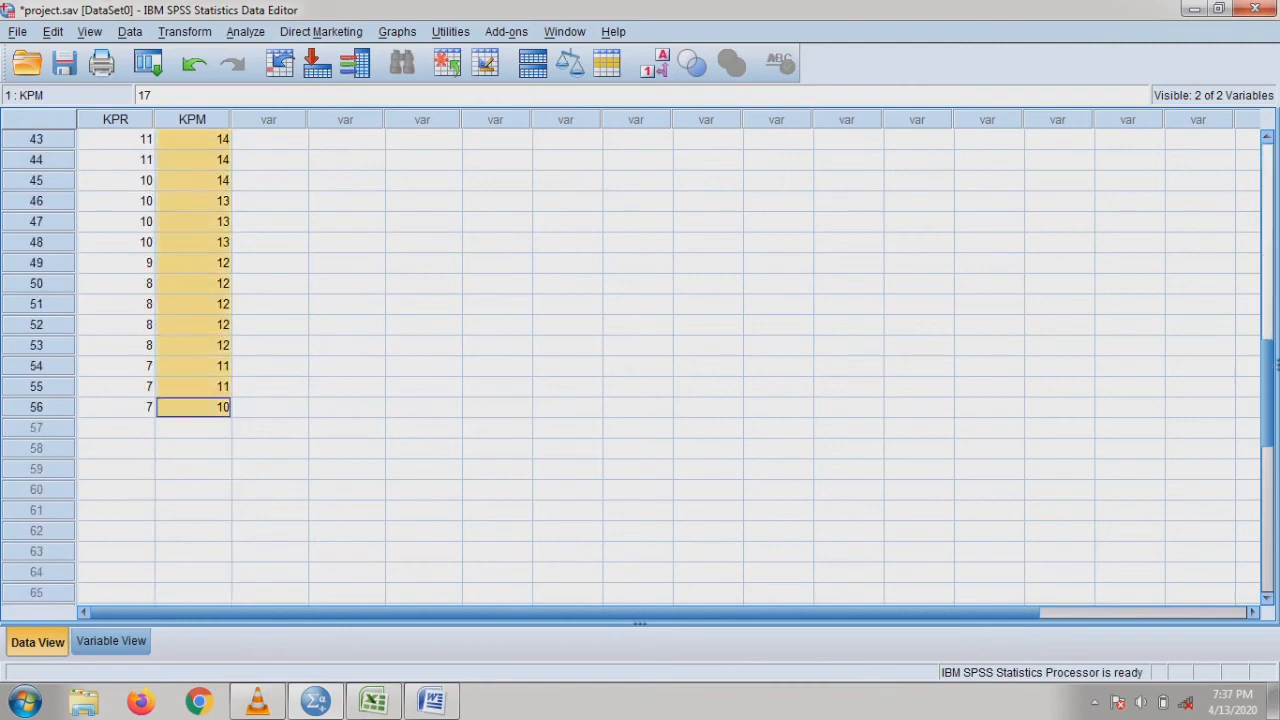
scroll(640, 365, "up", 14)
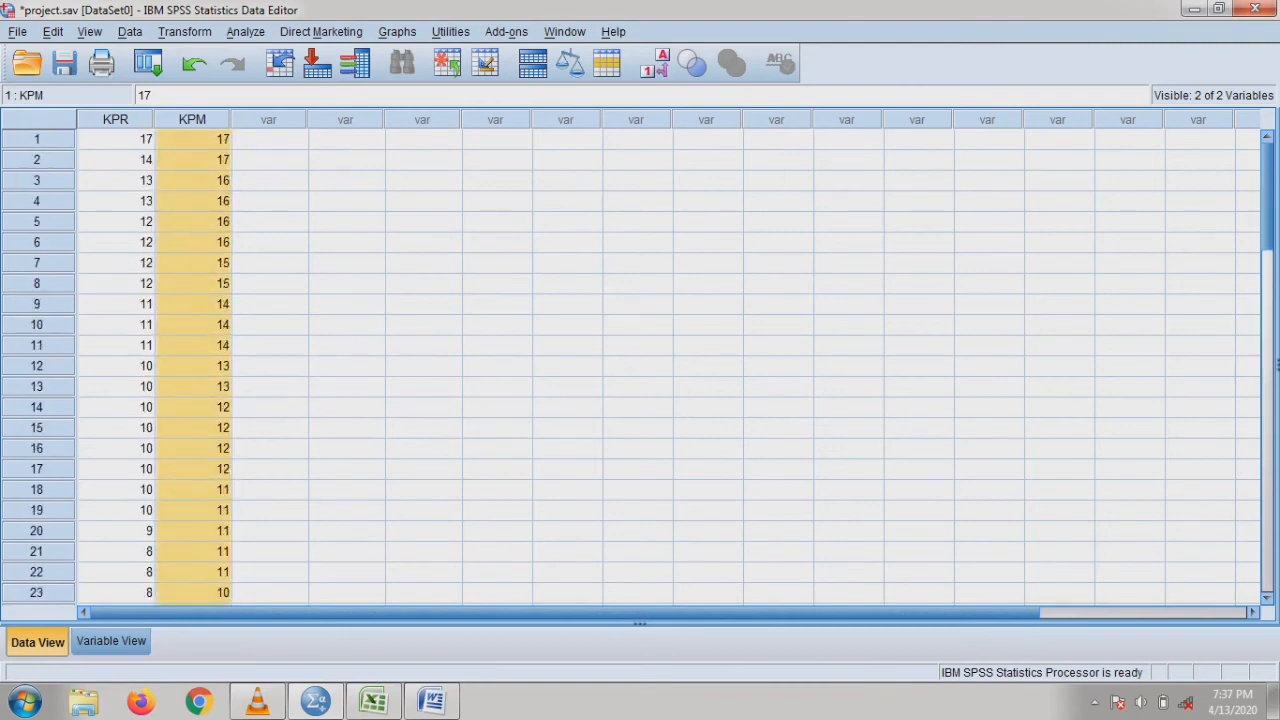
left_click(245, 31)
mouse_move(300, 228)
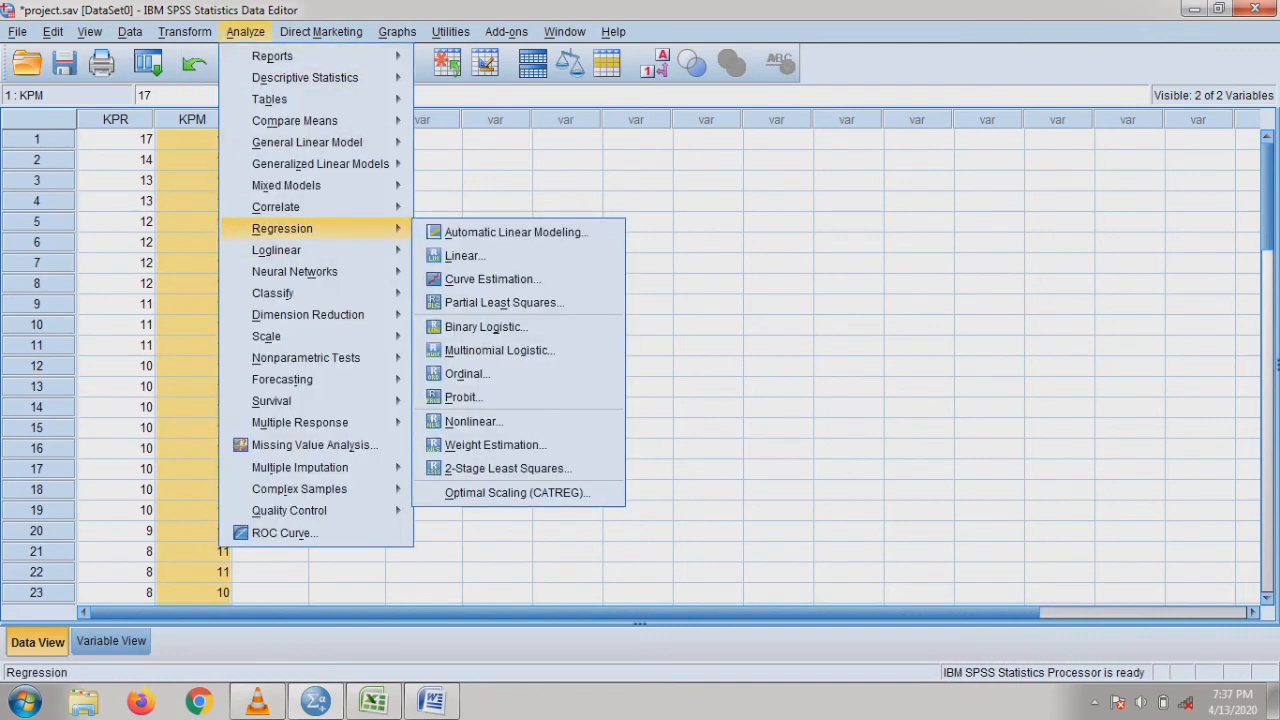
left_click(464, 255)
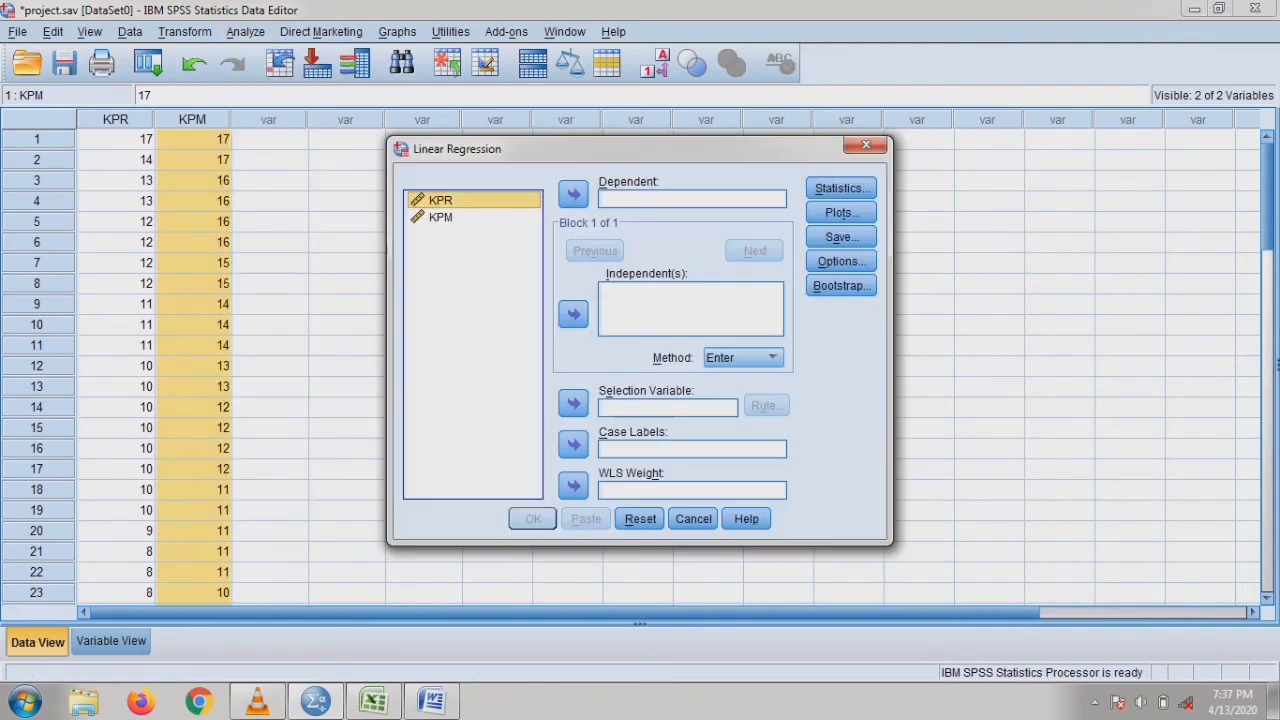
left_click(865, 146)
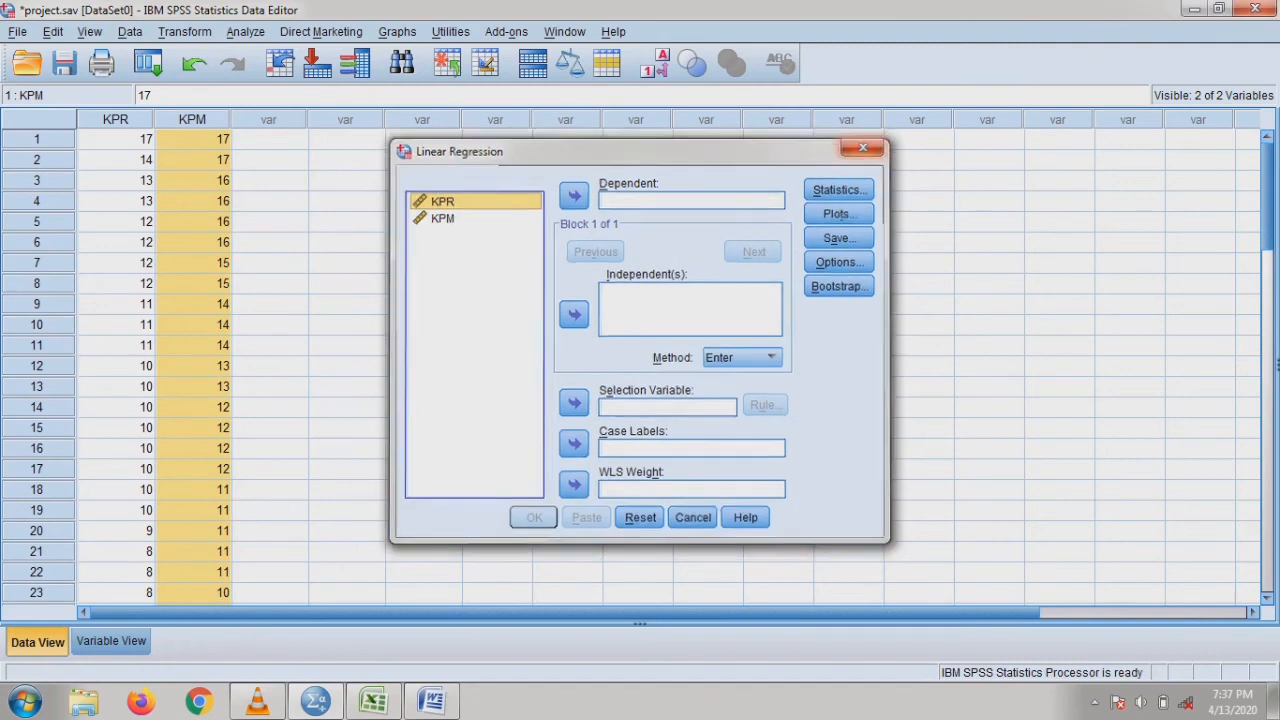
Set up a linear regression with KPR as the dependent variable and KPM as the independent variable.
left_click(193, 201)
left_click(245, 31)
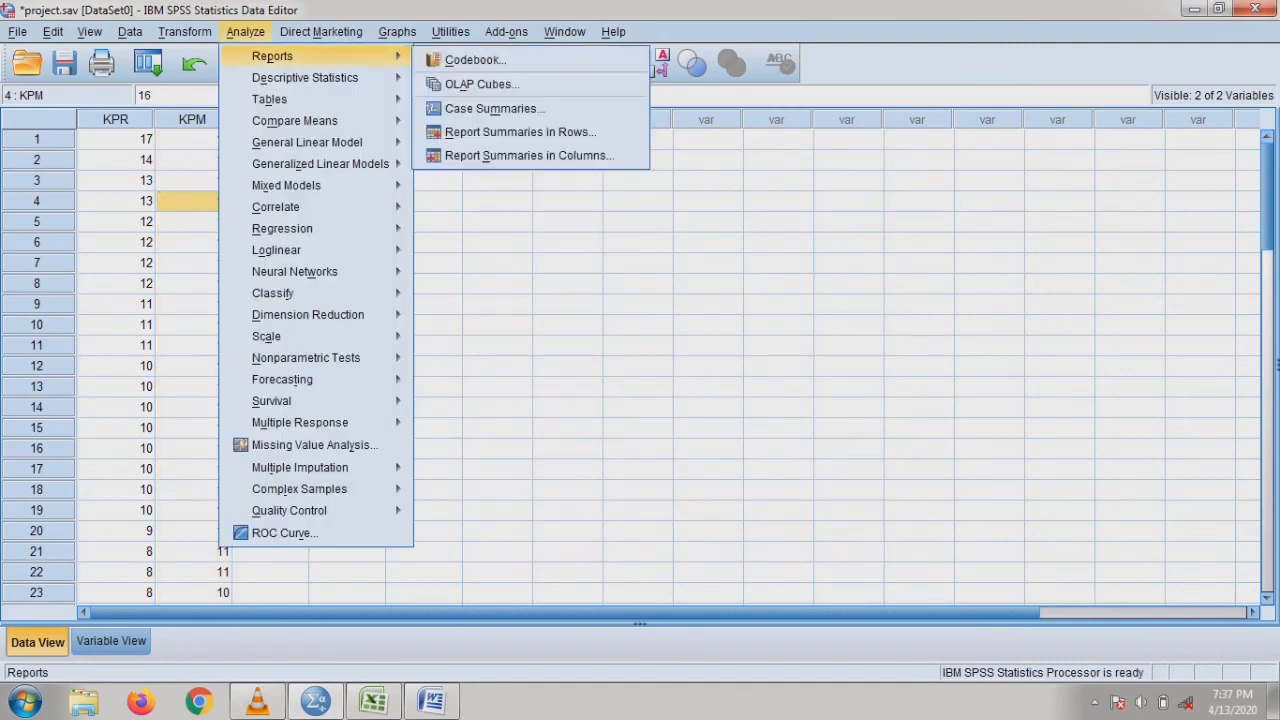
mouse_move(282, 228)
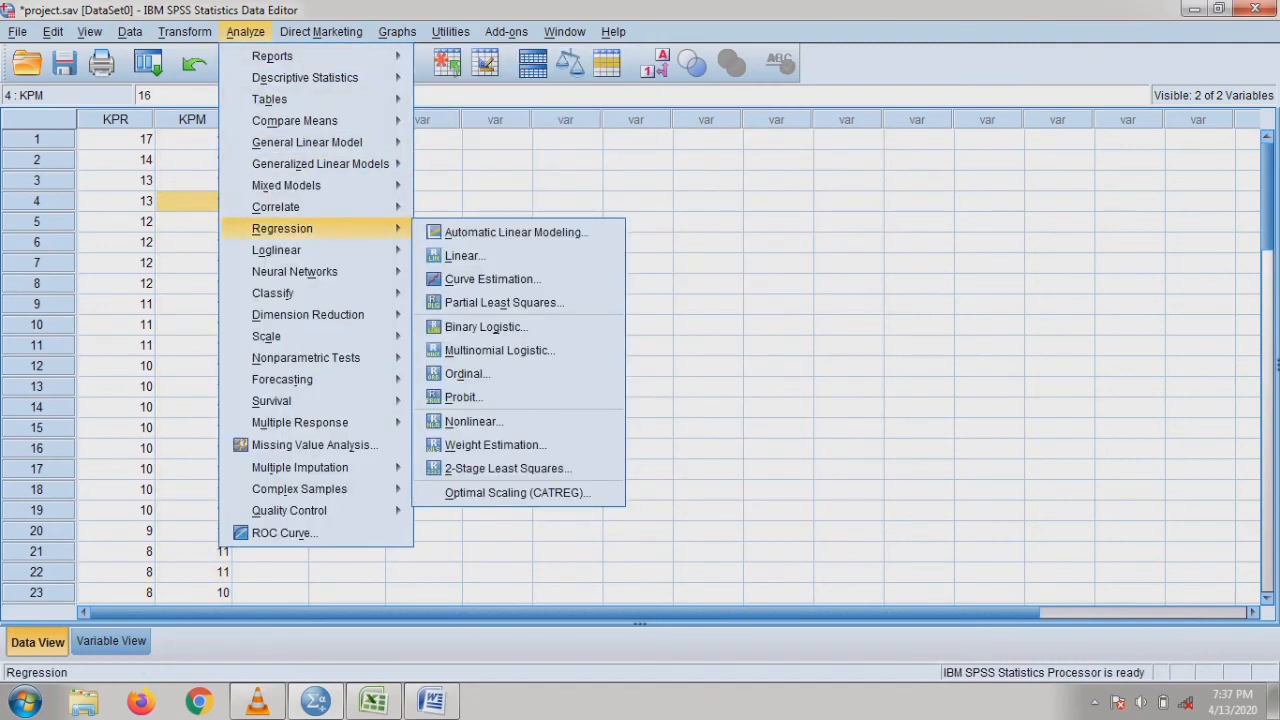
left_click(465, 255)
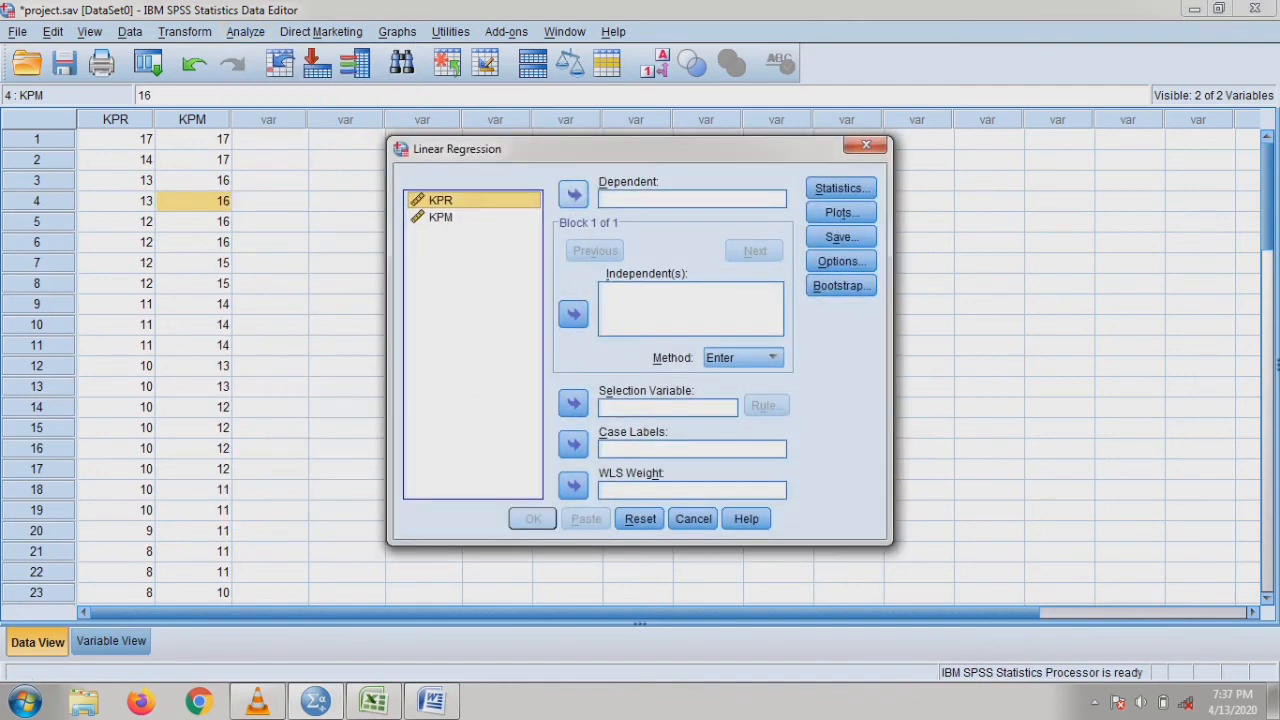
left_click(573, 195)
left_click(440, 200)
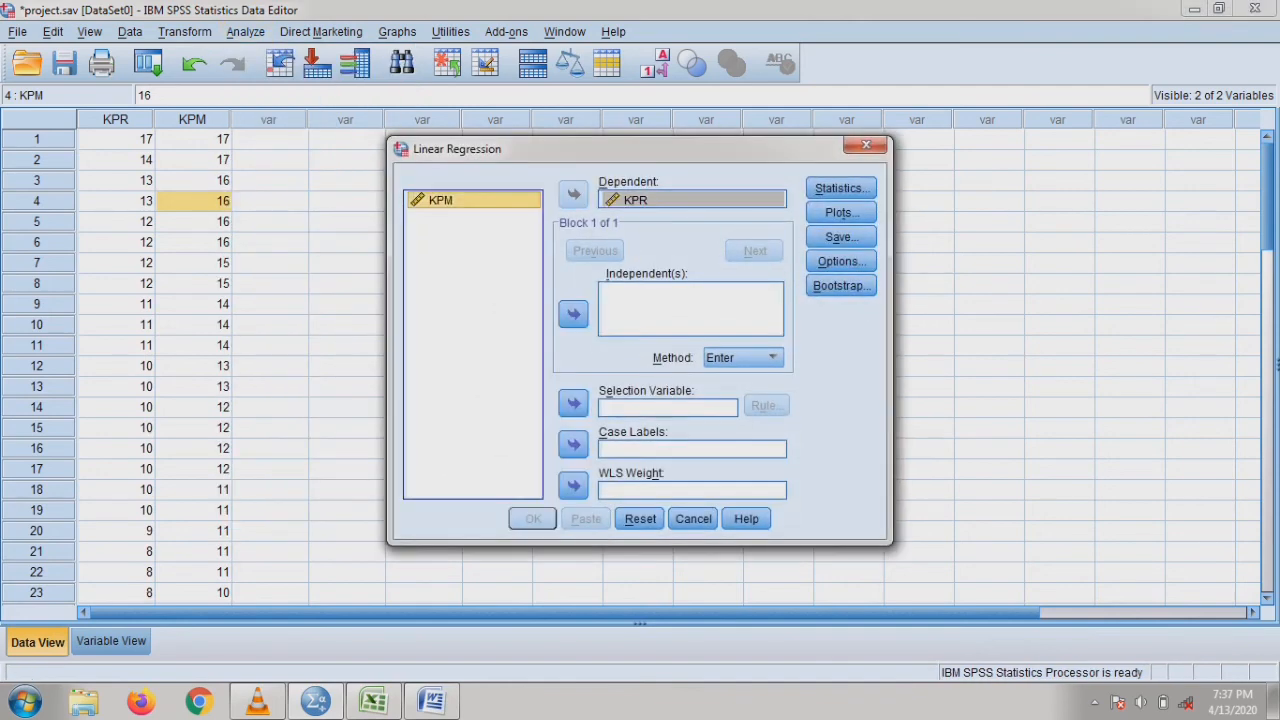
left_click(573, 313)
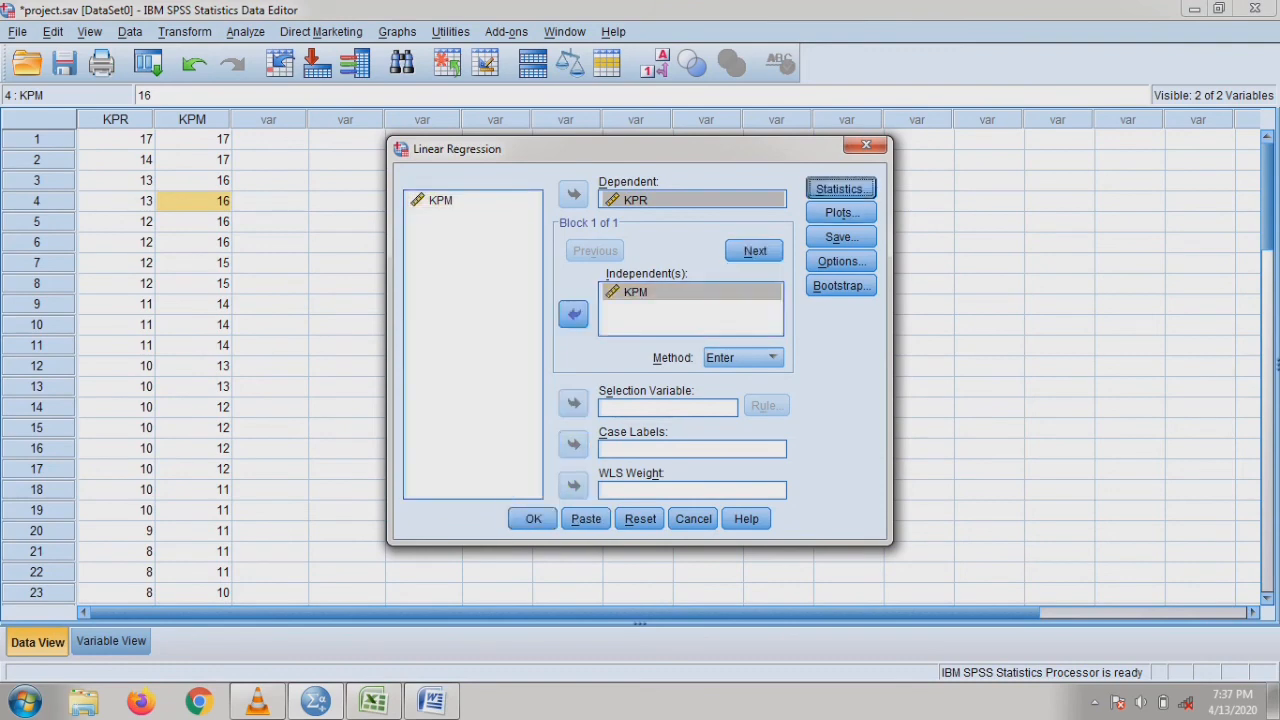
Check the regression's Statistics, Plots and Save options without changing them, and run the regression.
left_click(841, 188)
left_click(789, 193)
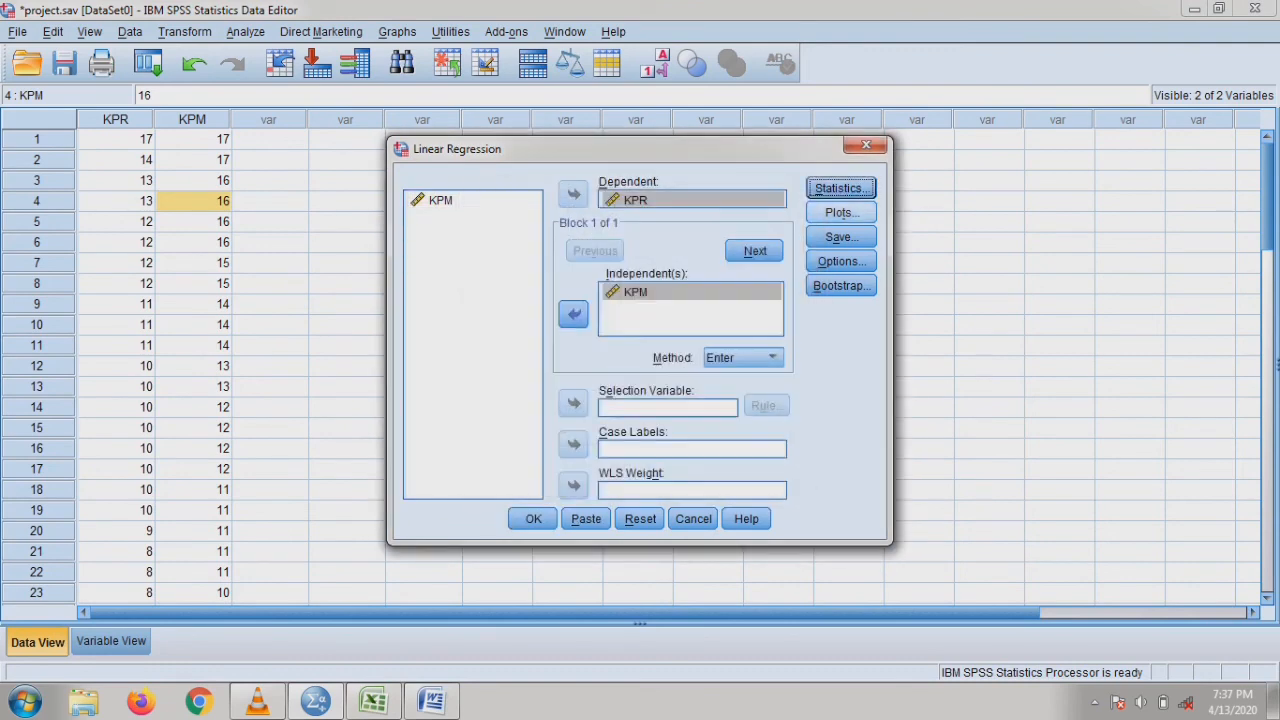
left_click(838, 212)
left_click(807, 198)
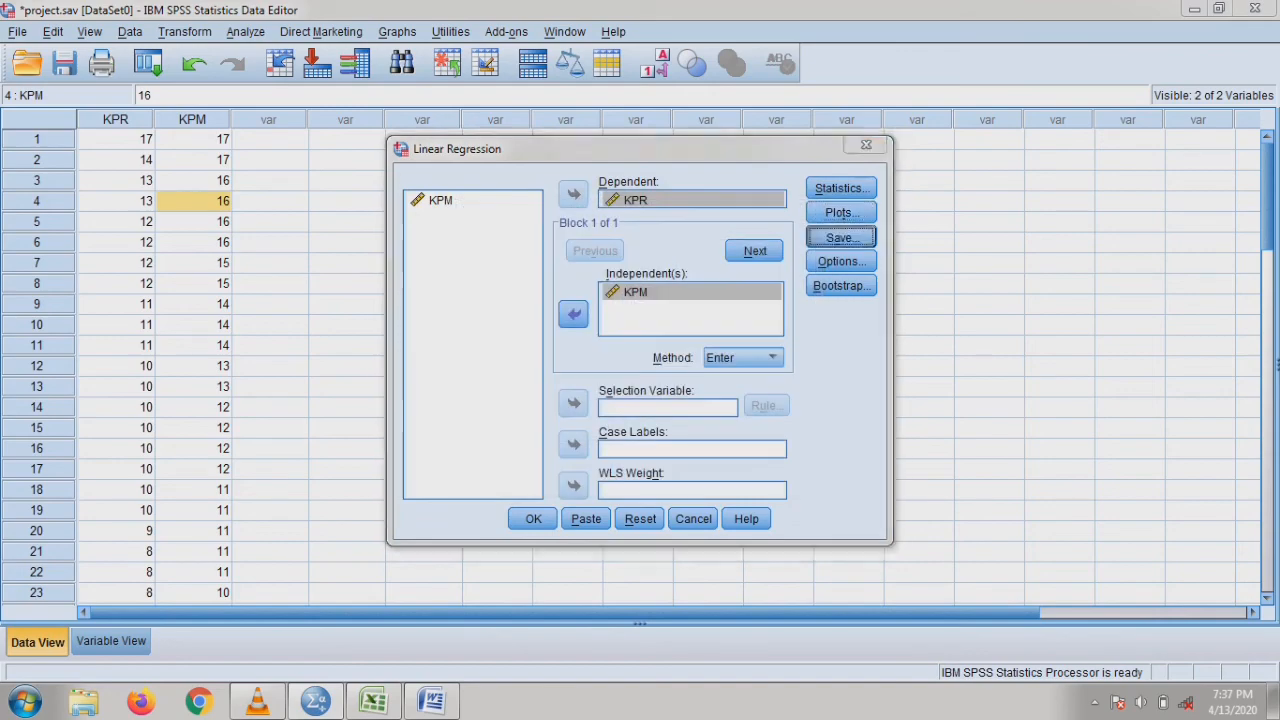
left_click(841, 237)
left_click(825, 61)
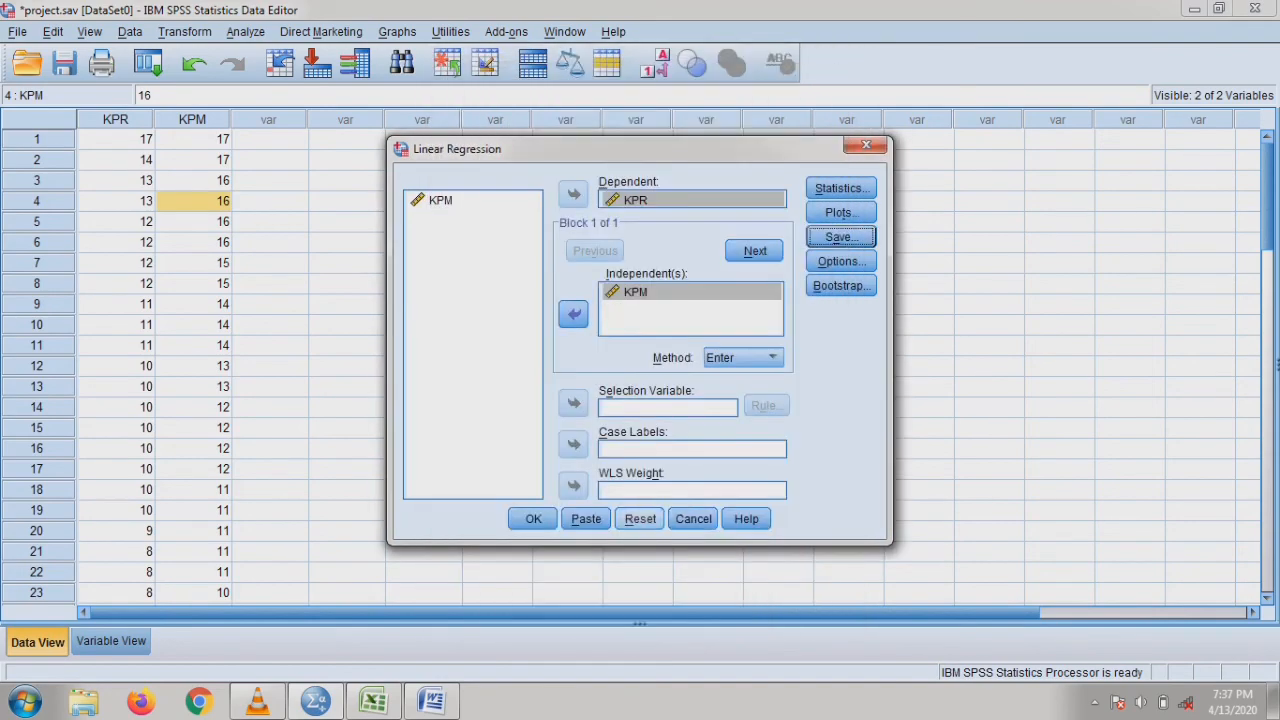
key("Return")
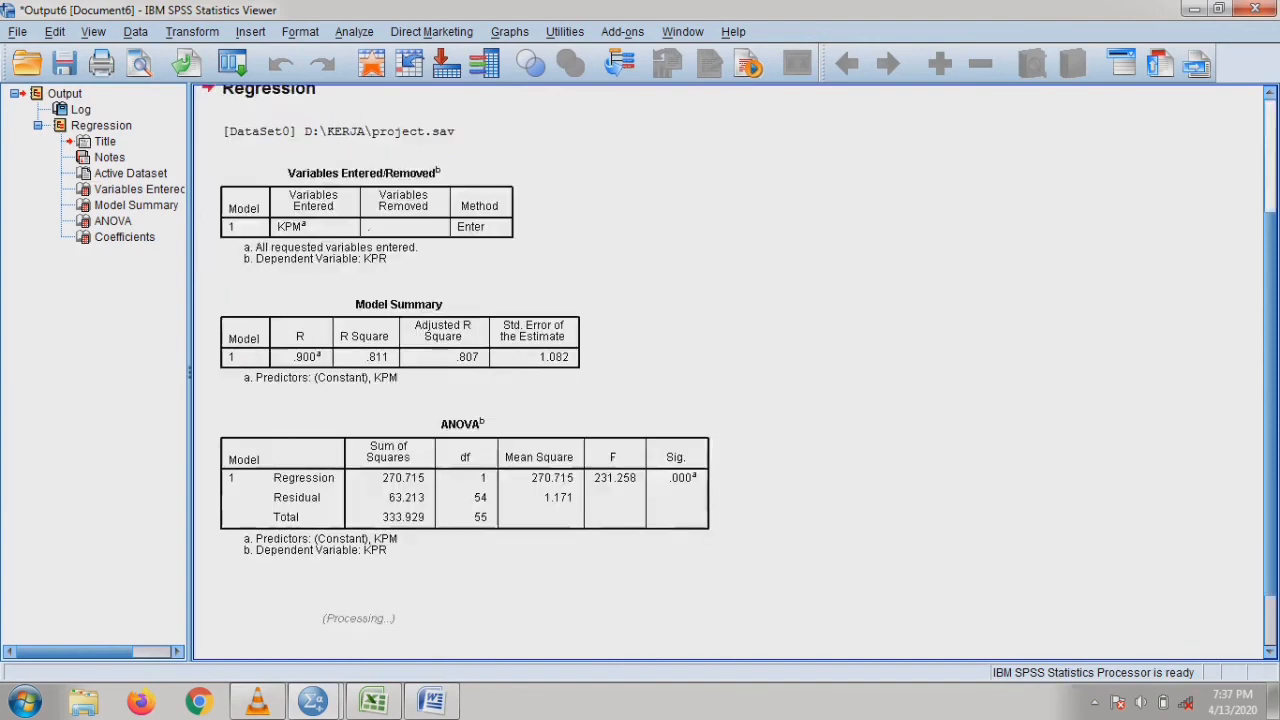
Examine the Variables Entered/Removed, Model Summary, ANOVA and Coefficients tables in the regression output.
scroll(400, 350, "up", 3)
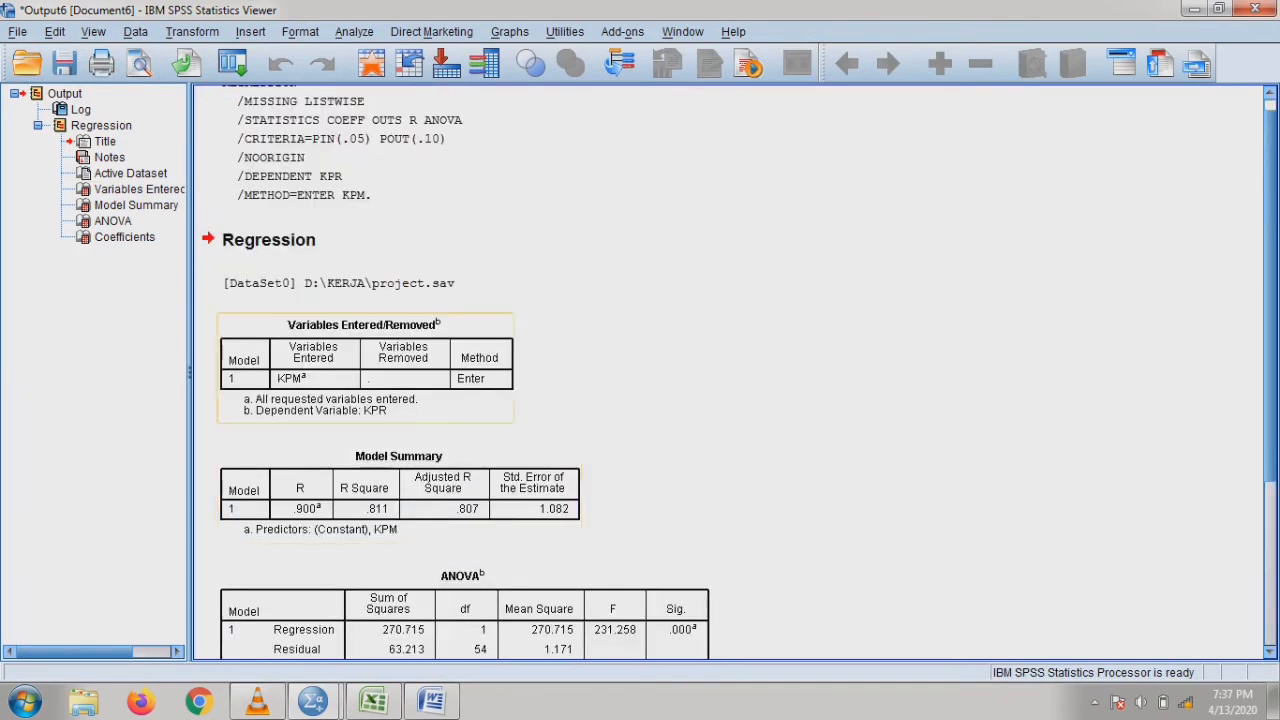
left_click(400, 350)
scroll(400, 350, "down", 2)
key("Down")
key("Down")
key("Down")
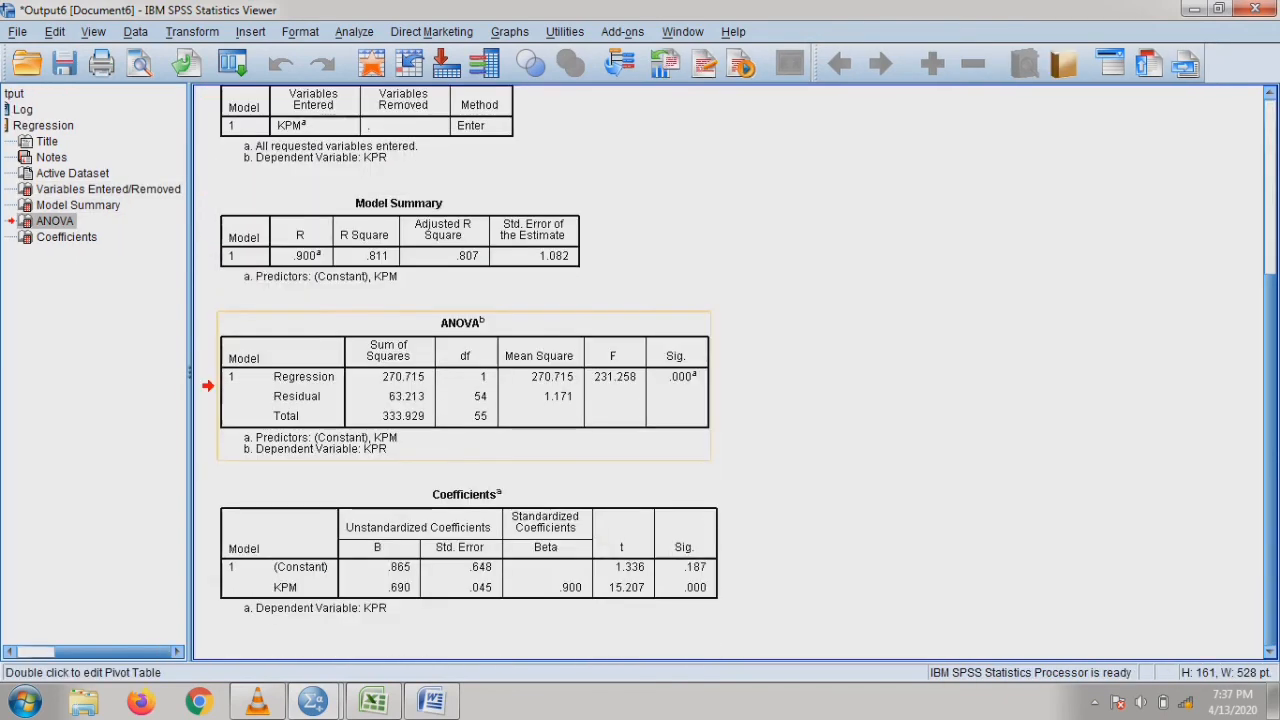
key("Up")
key("Up")
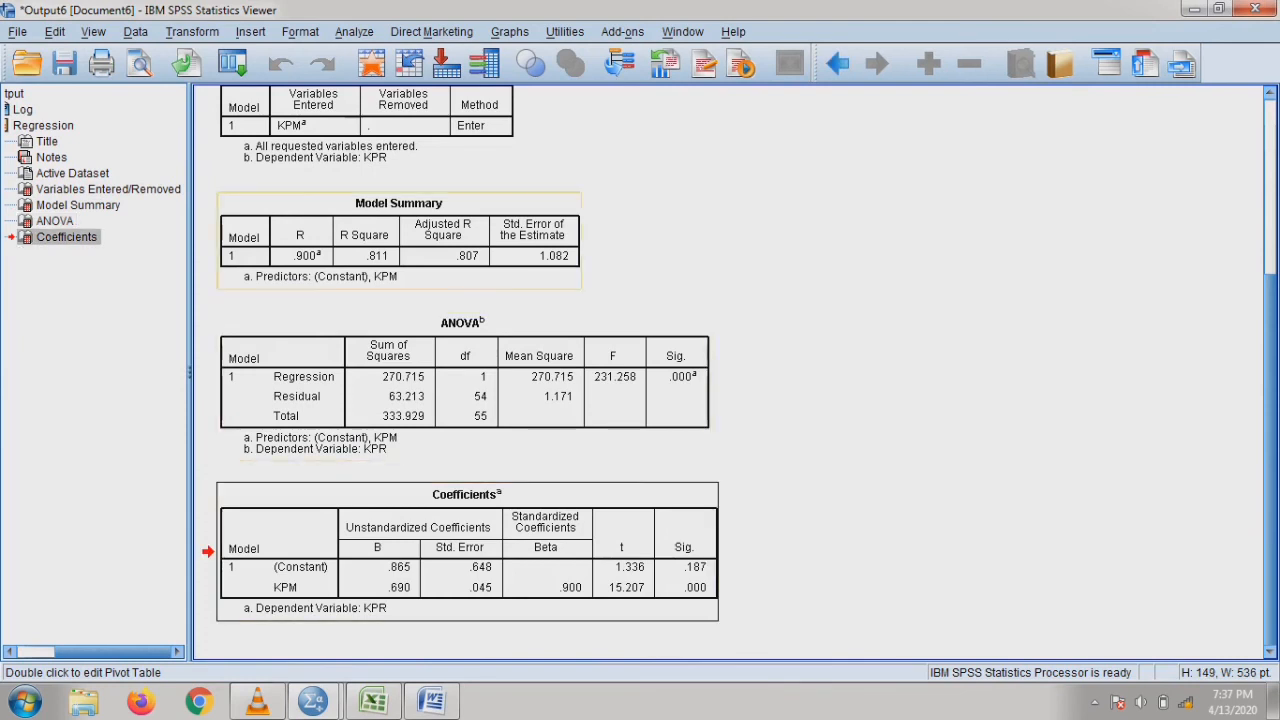
key("Down")
key("Down")
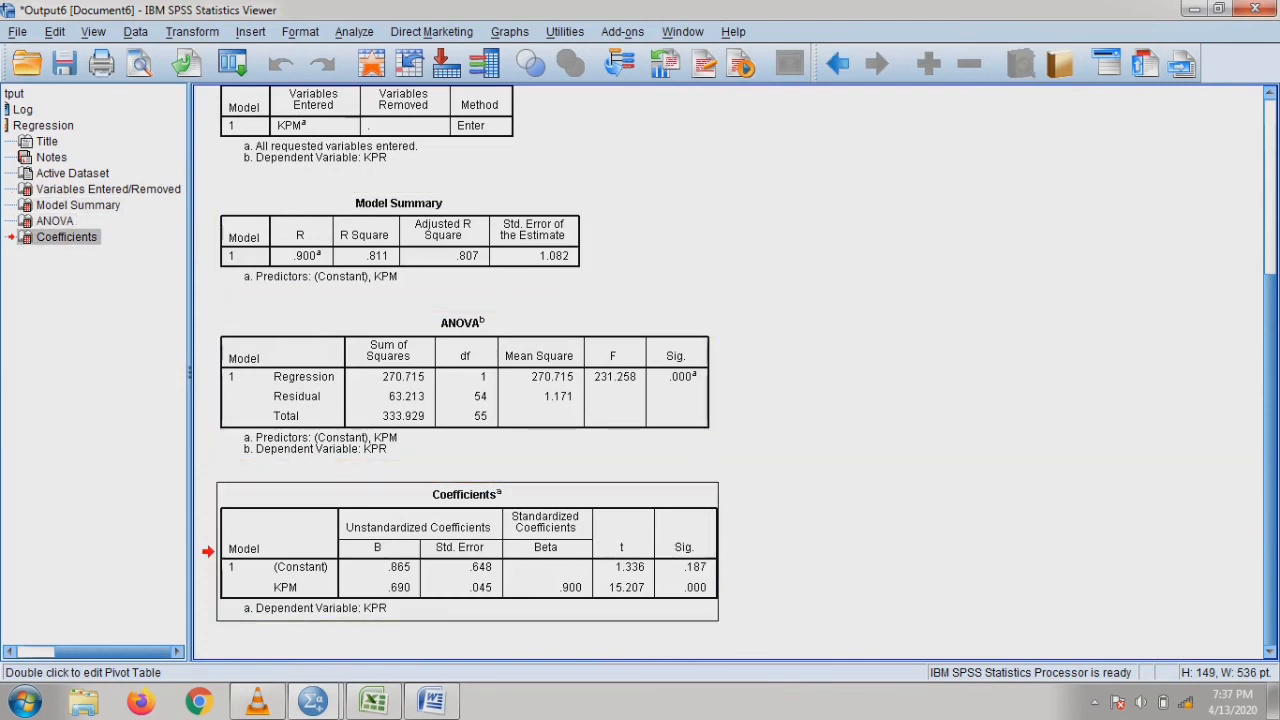
Copy the Model Summary, ANOVA and Coefficients tables and try pasting them under "Linearitas" in the Word document.
left_click(400, 242)
left_click(466, 550, "shift")
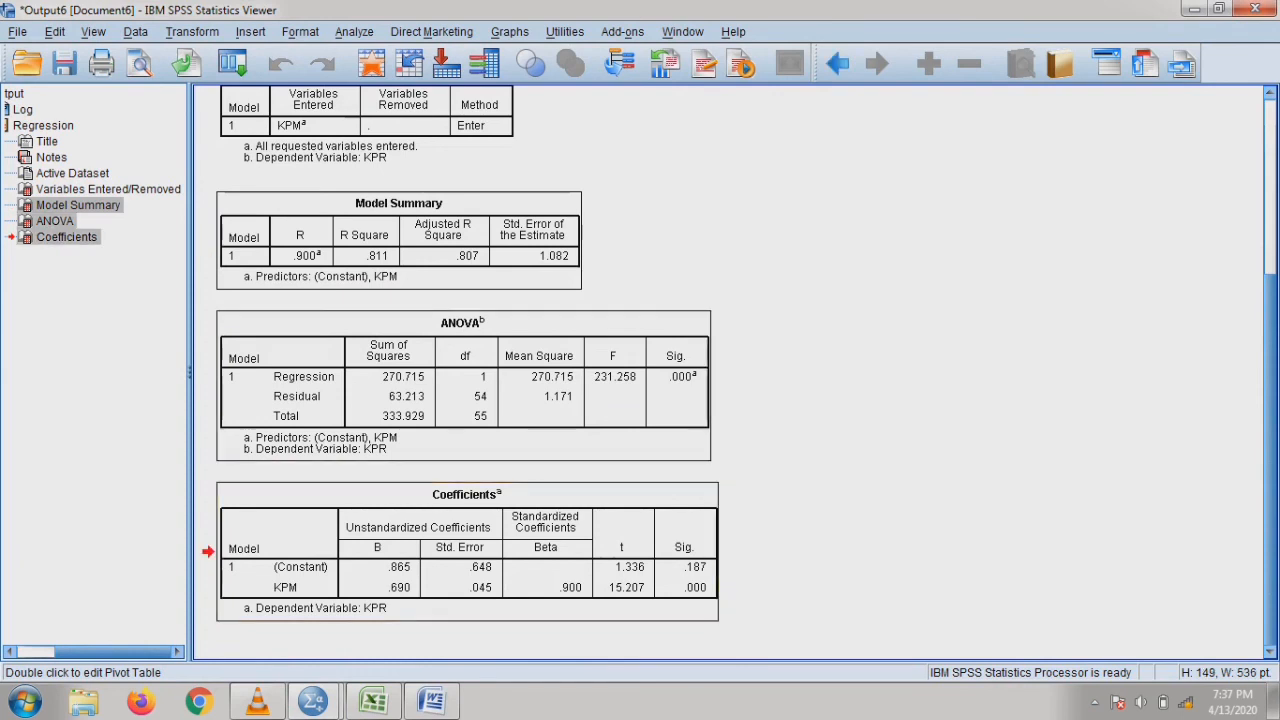
right_click(478, 272)
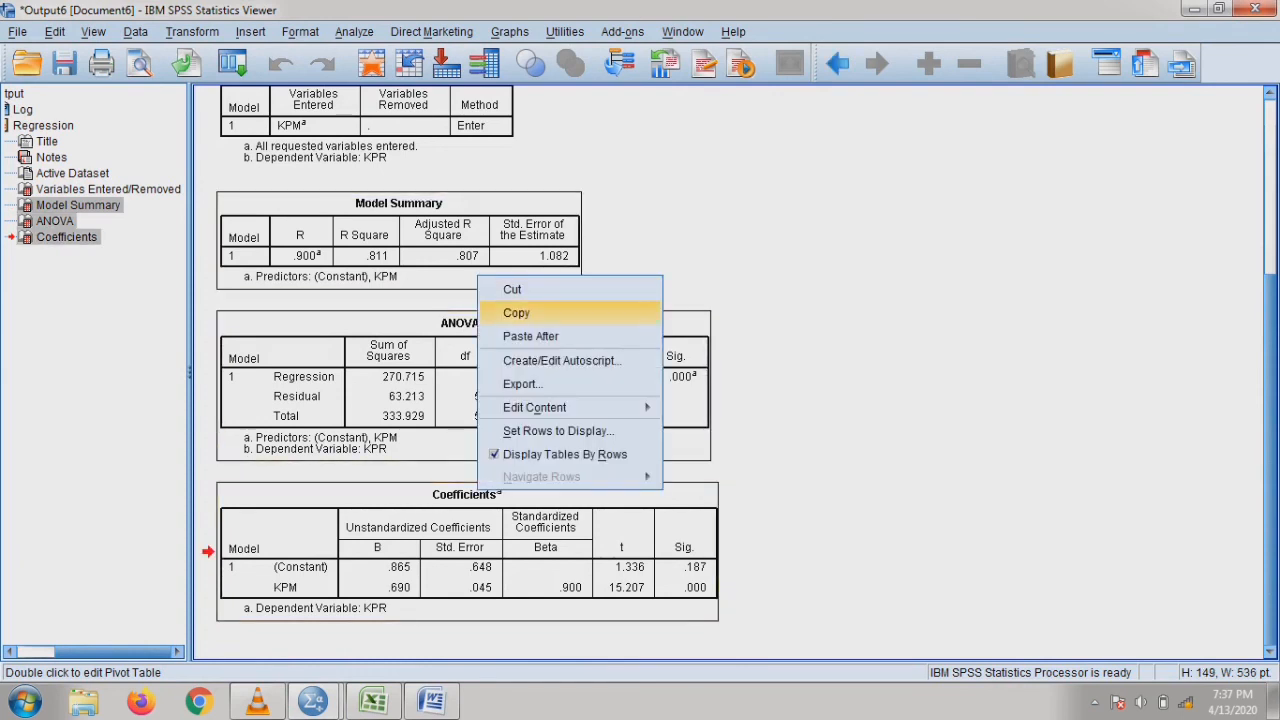
left_click(528, 309)
left_click(432, 701)
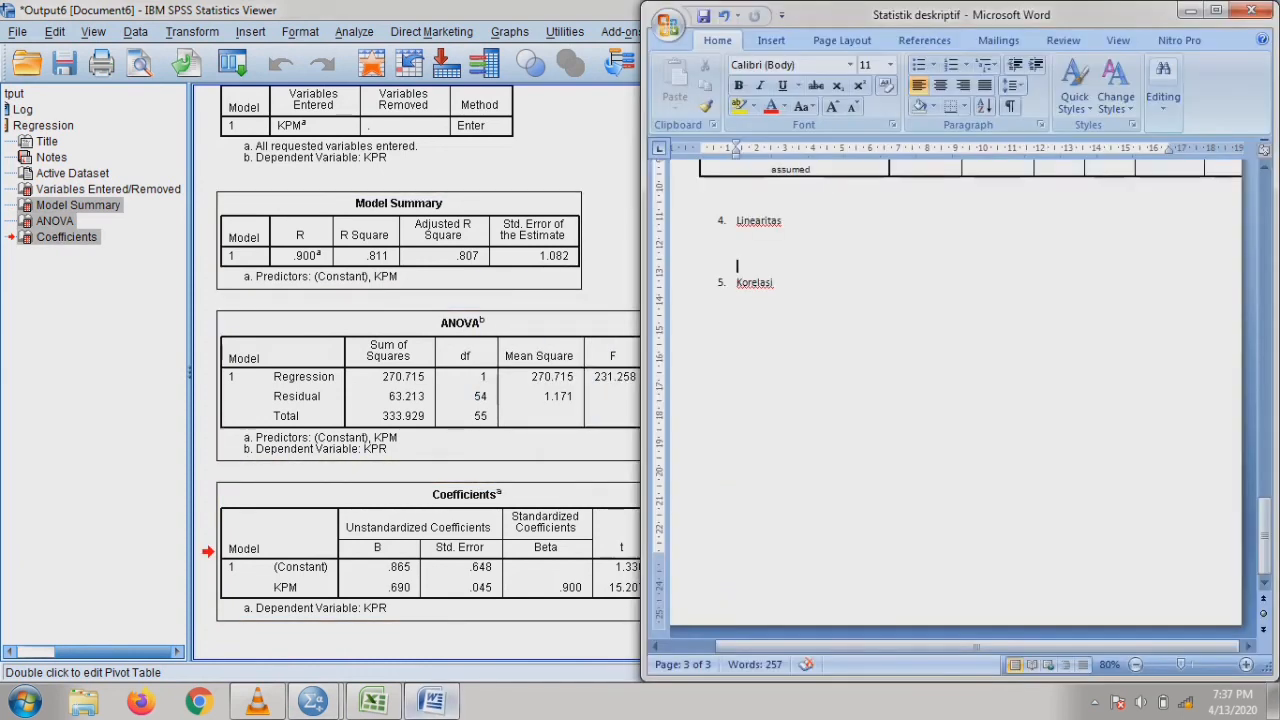
key("ctrl+v")
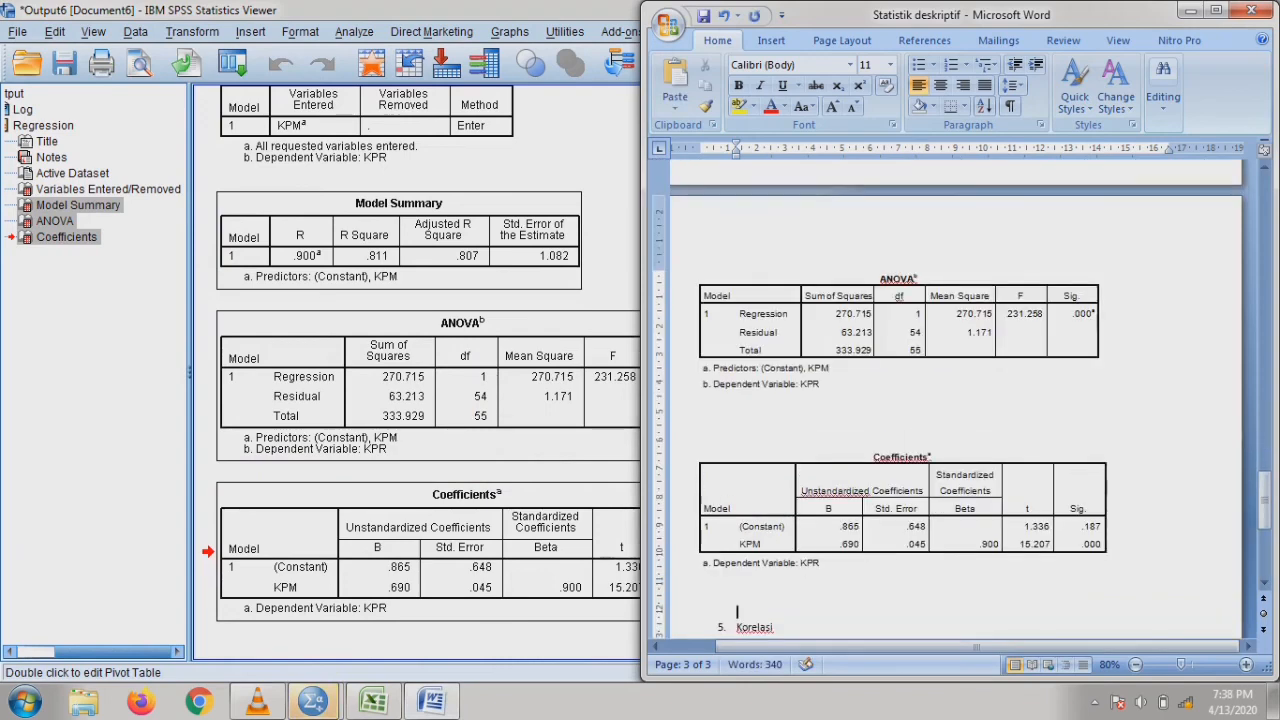
scroll(955, 400, "down", 6)
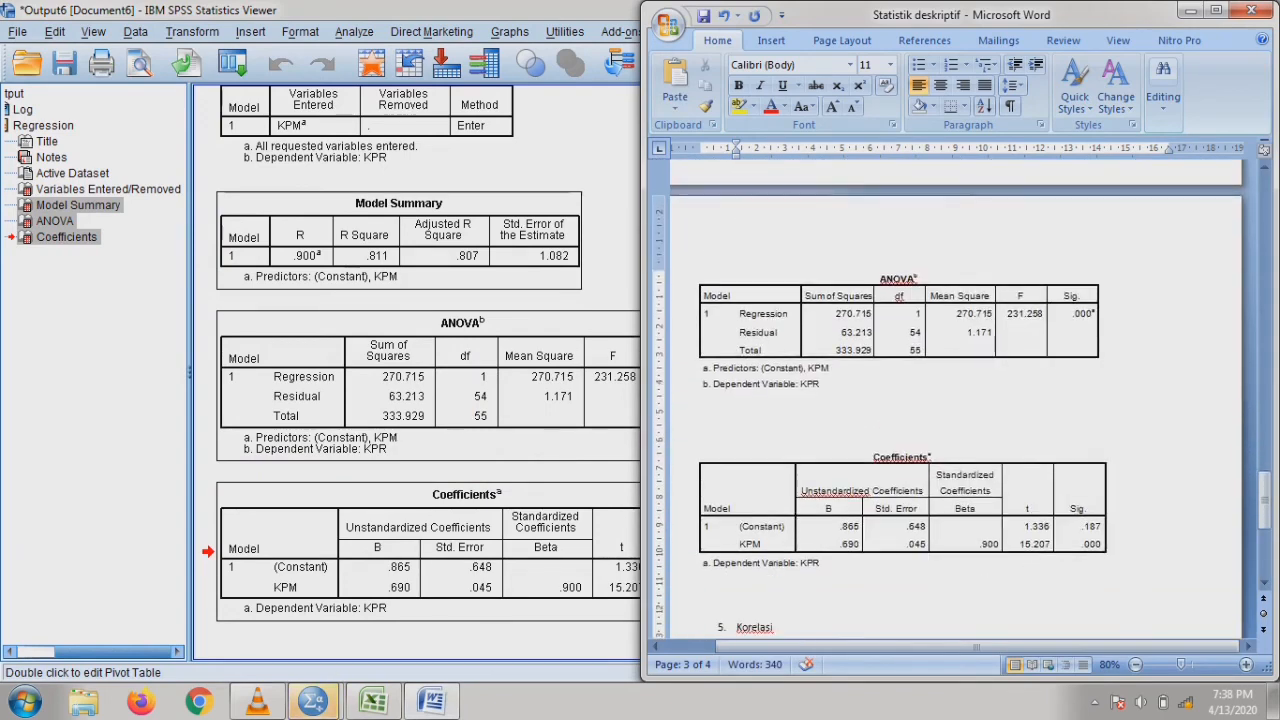
scroll(955, 400, "up", 3)
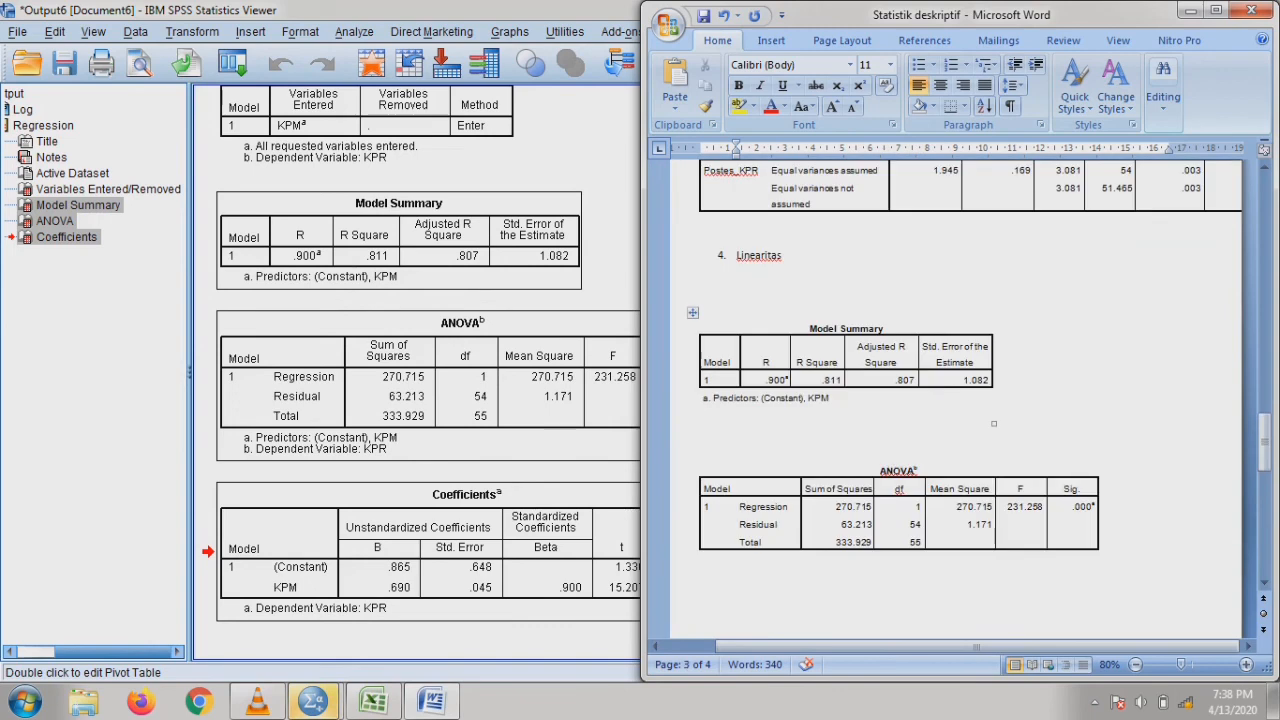
Copy the Model Summary, ANOVA and Coefficients tables together and paste them under "Linearitas" in the Word document.
left_click(420, 242)
left_click(460, 550, "shift")
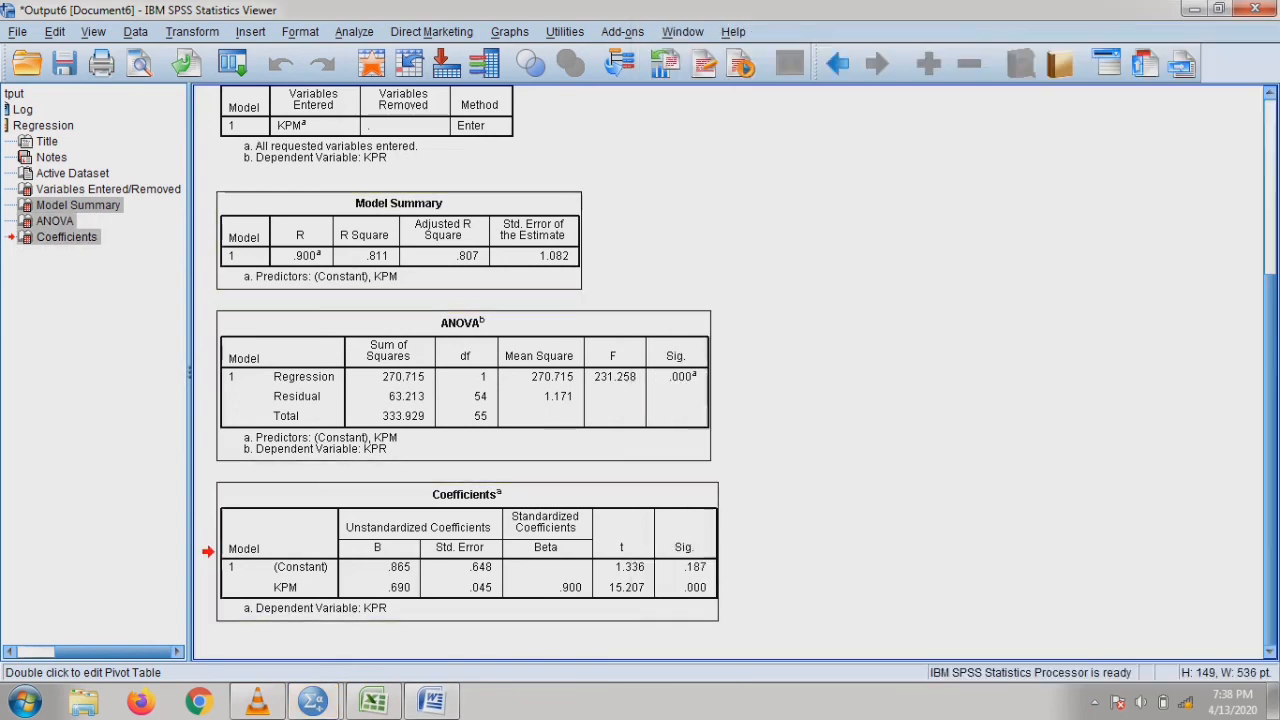
right_click(484, 248)
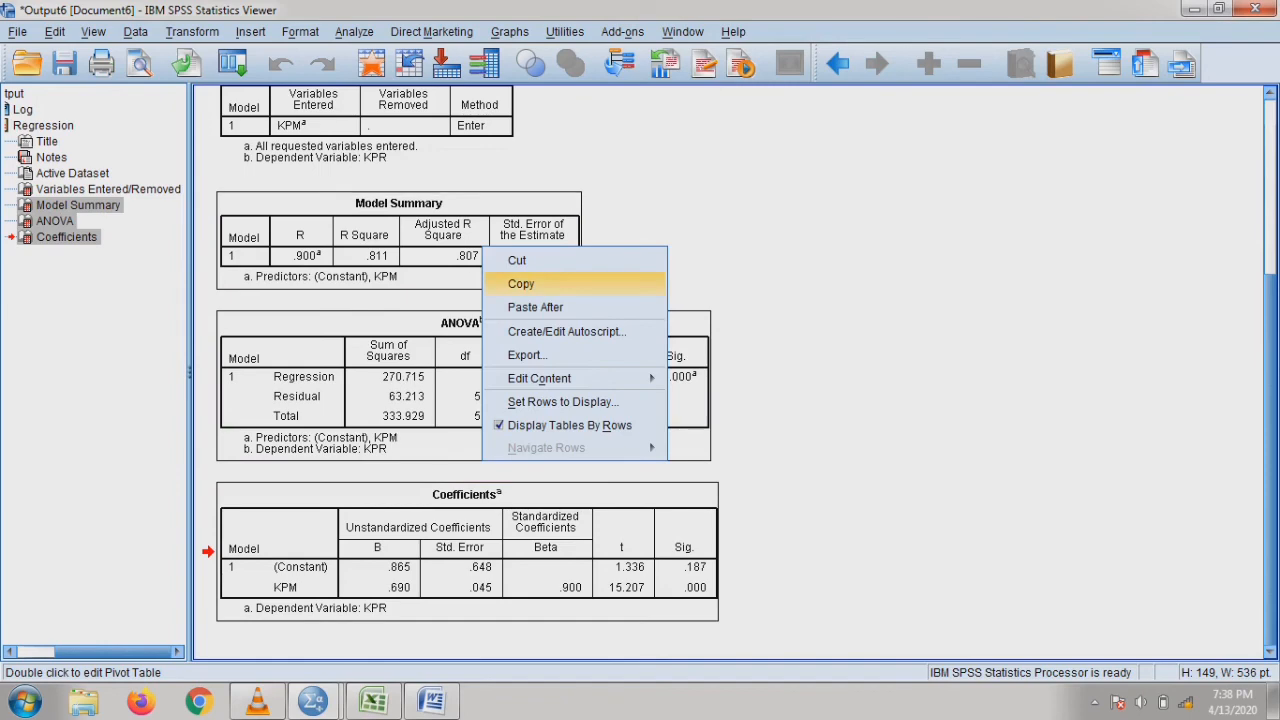
left_click(521, 283)
key("alt+Tab")
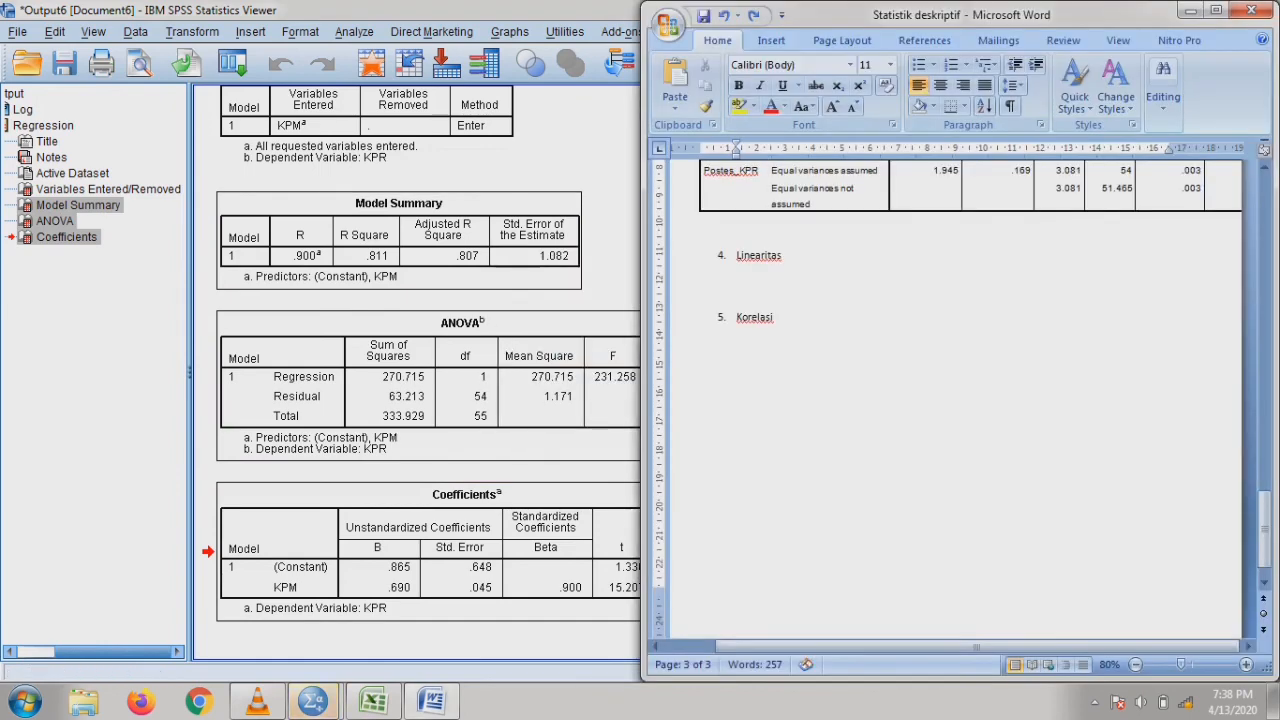
key("ctrl+v")
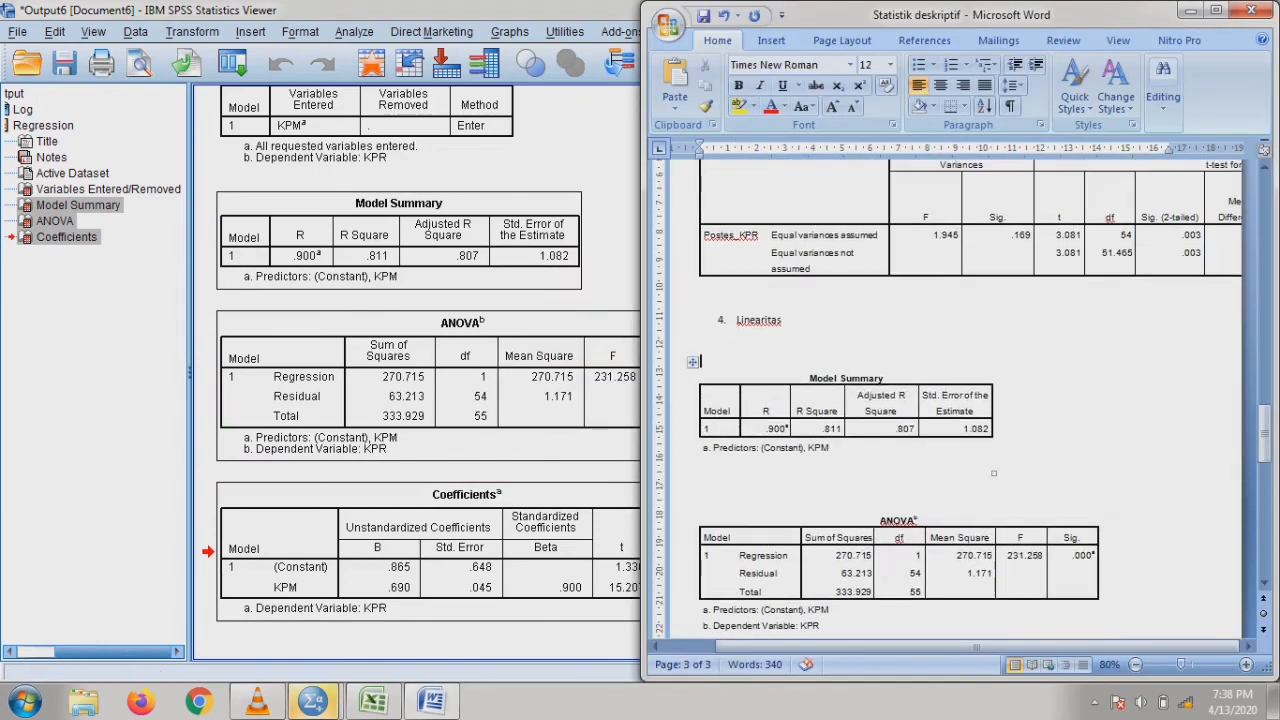
Remove the extra blank lines above the pasted Model Summary table and between it and the ANOVA table.
key("Delete")
key("Up")
key("Delete")
key("Down")
key("Down")
key("Down")
key("Down")
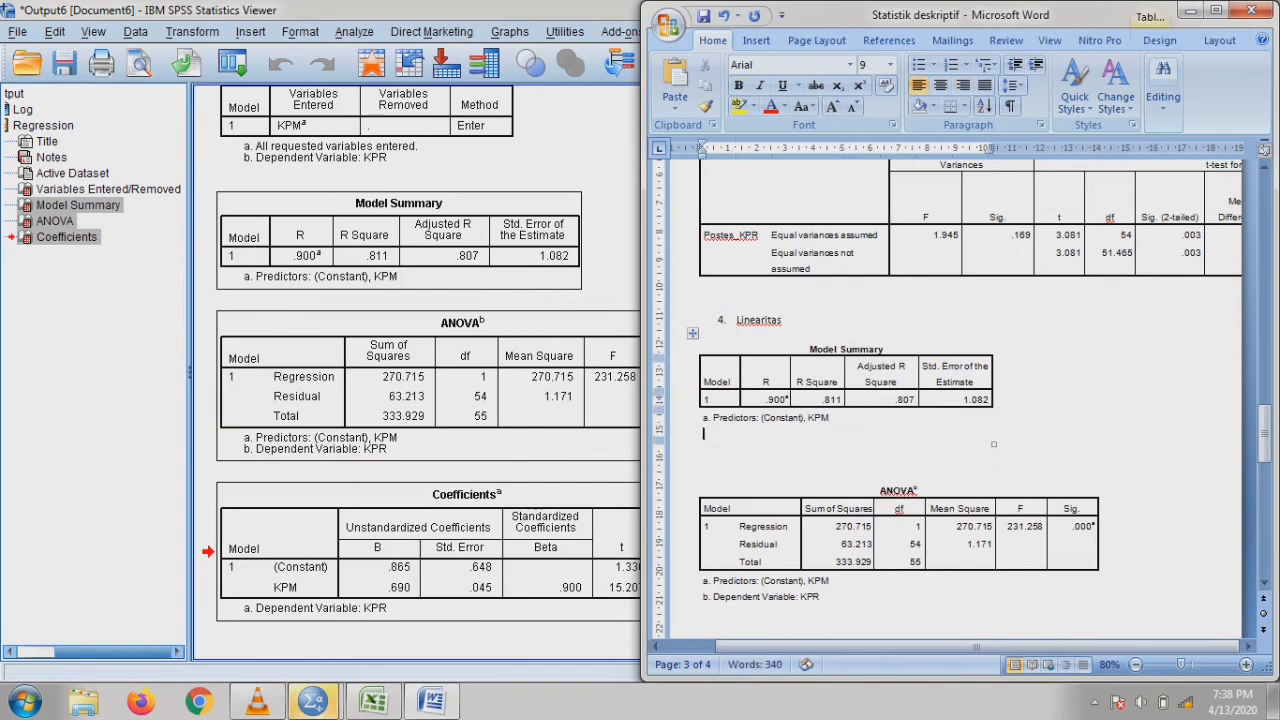
key("Delete")
key("Delete")
Remove the extra blank lines between the ANOVA table's footnotes and the Coefficients table.
key("Down")
key("Down")
key("Down")
key("Down")
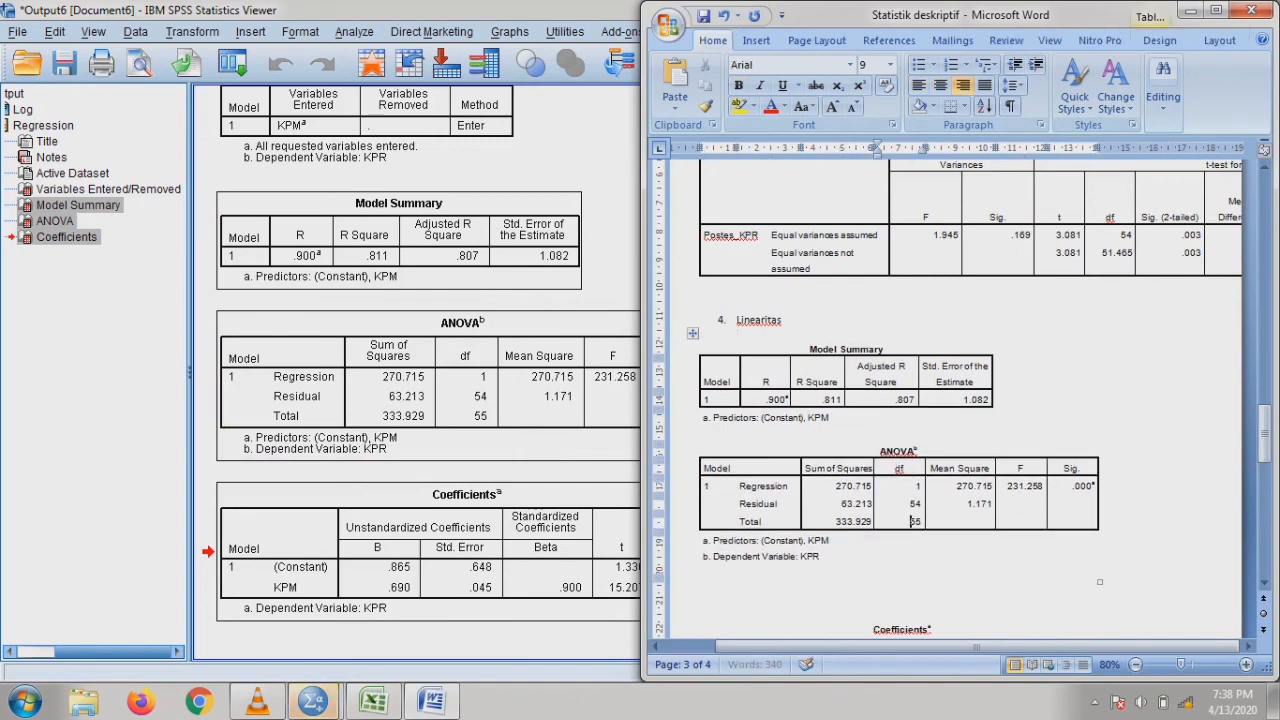
key("Down")
key("Down")
key("Down")
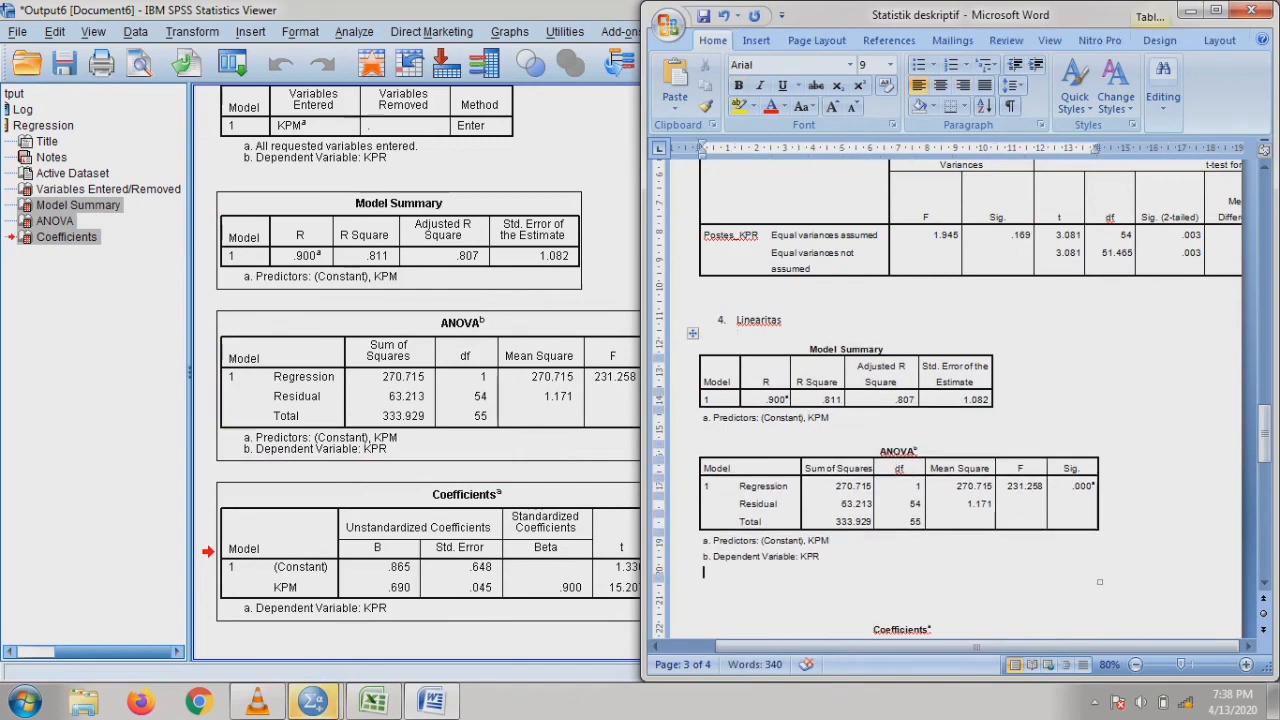
key("Delete")
key("Delete")
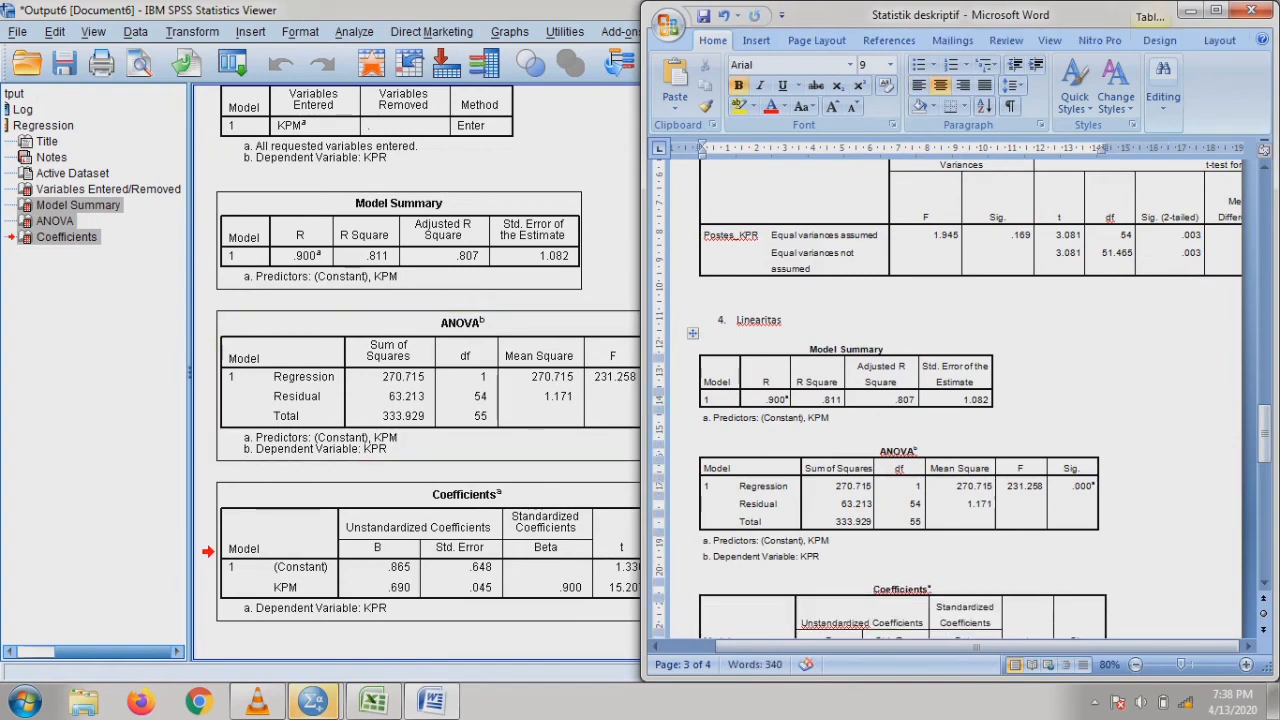
Switch to SPSS and close the regression output without saving it.
left_click(600, 160)
left_click(1254, 9)
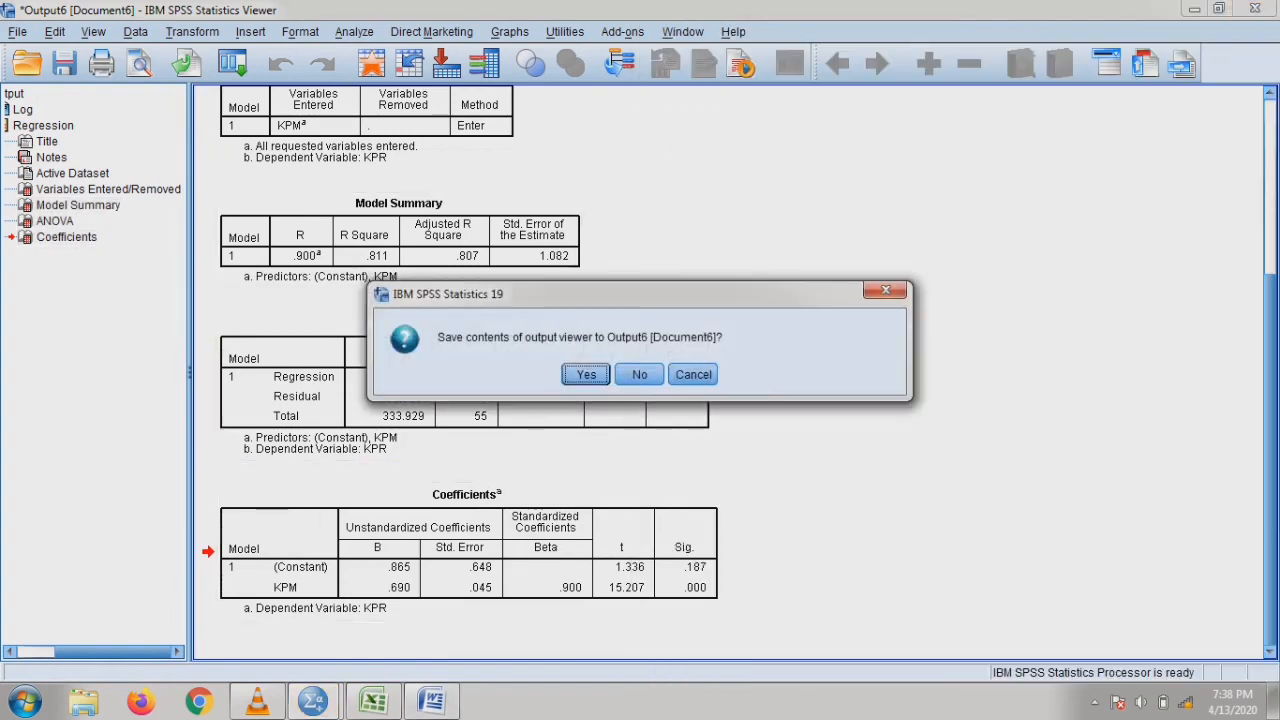
left_click(639, 374)
left_click(567, 284)
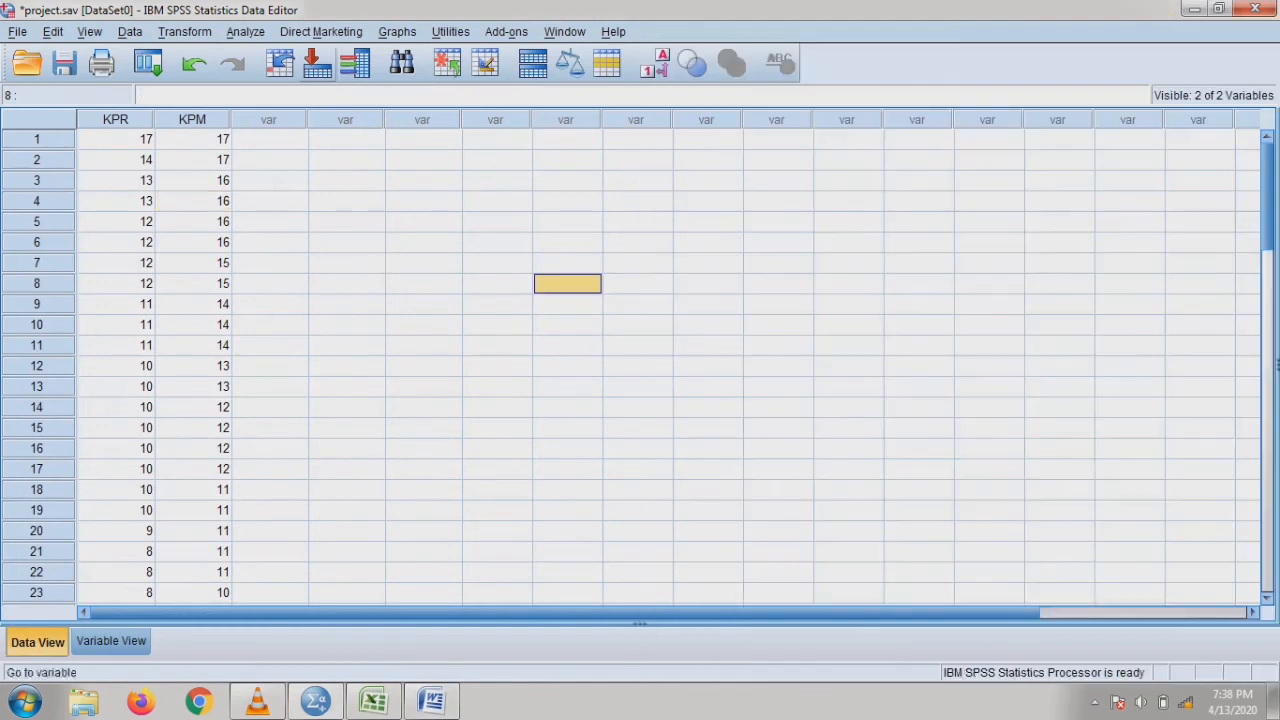
Set up a bivariate correlation with KPR and KPM as the variables.
left_click(245, 31)
mouse_move(321, 31)
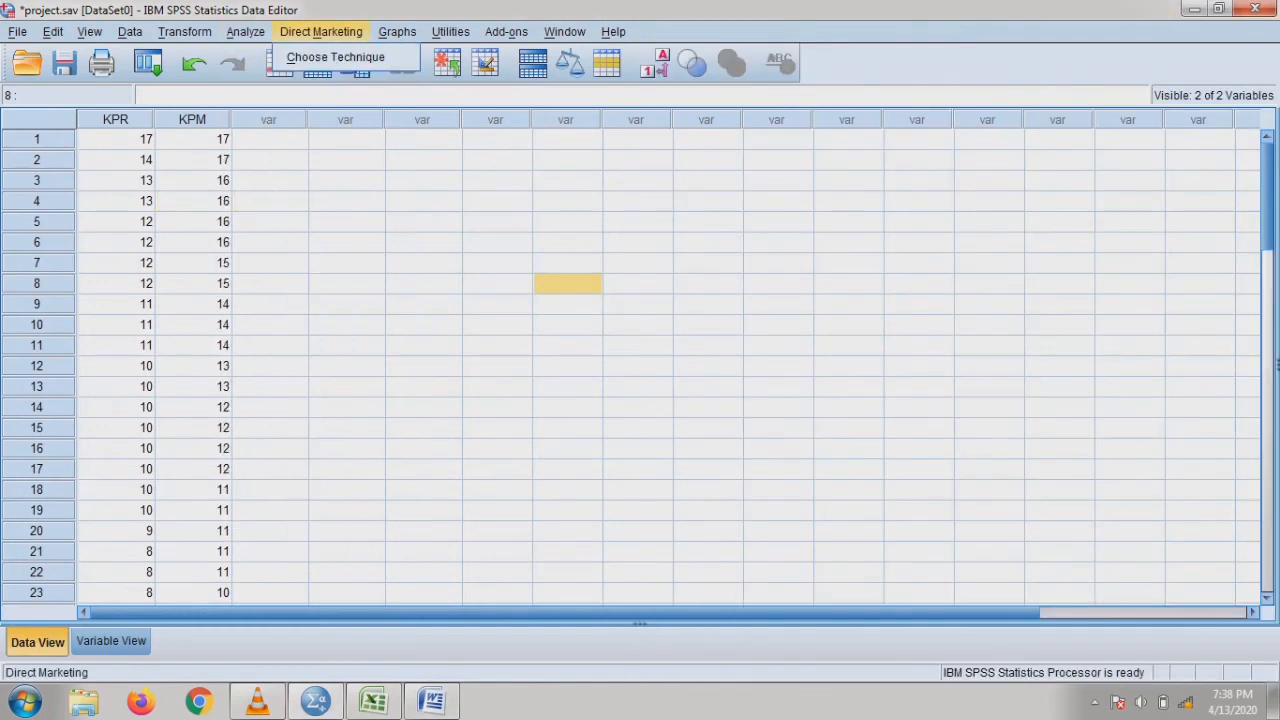
mouse_move(245, 31)
mouse_move(300, 206)
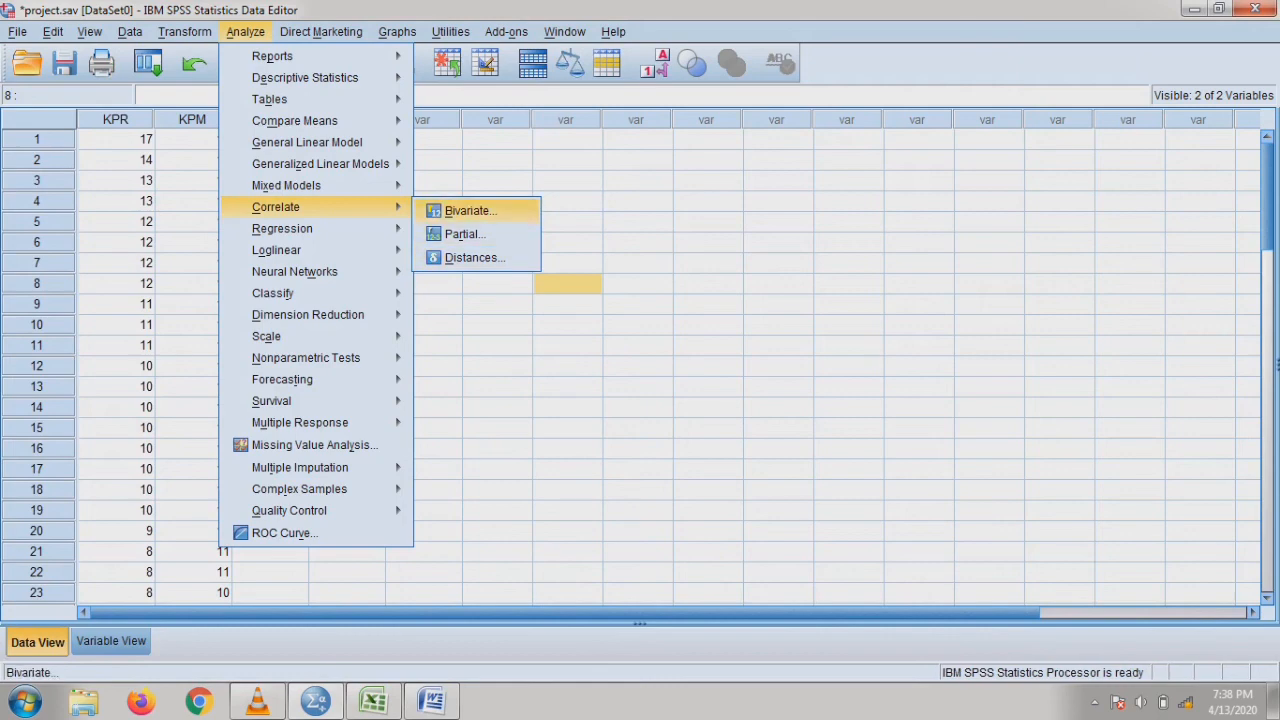
left_click(468, 210)
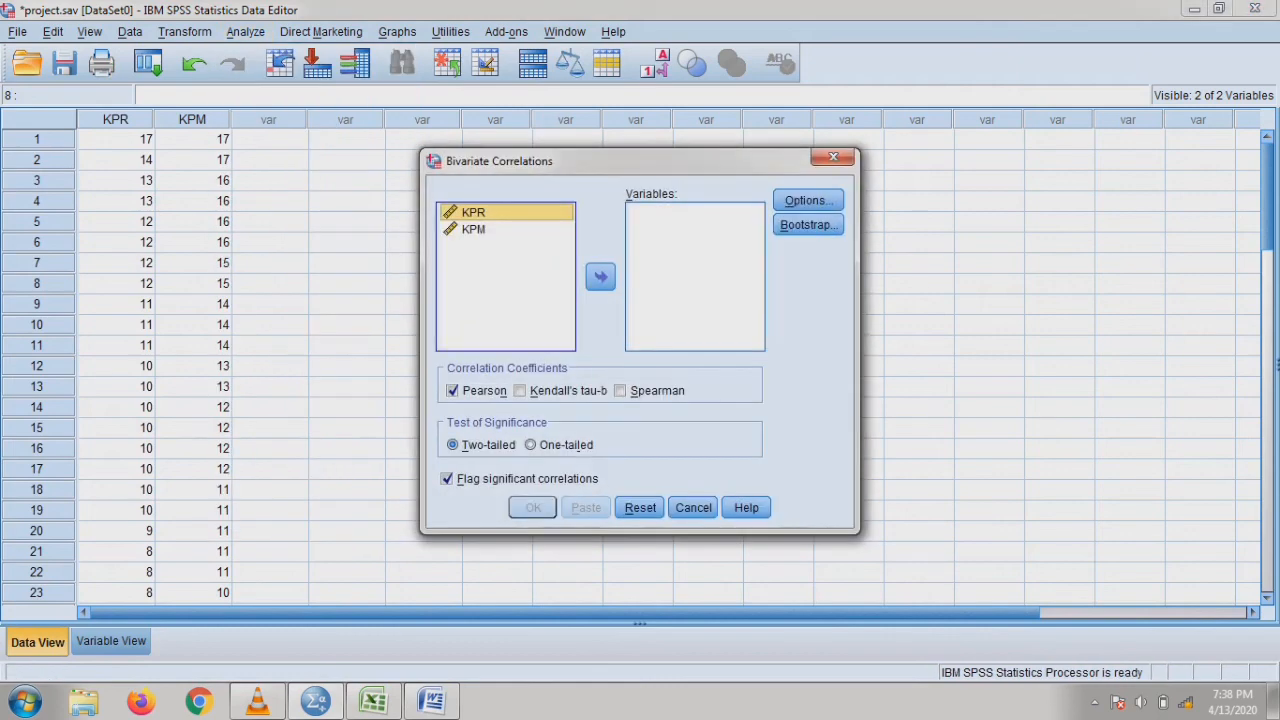
left_click(473, 229, "shift")
left_click(600, 276)
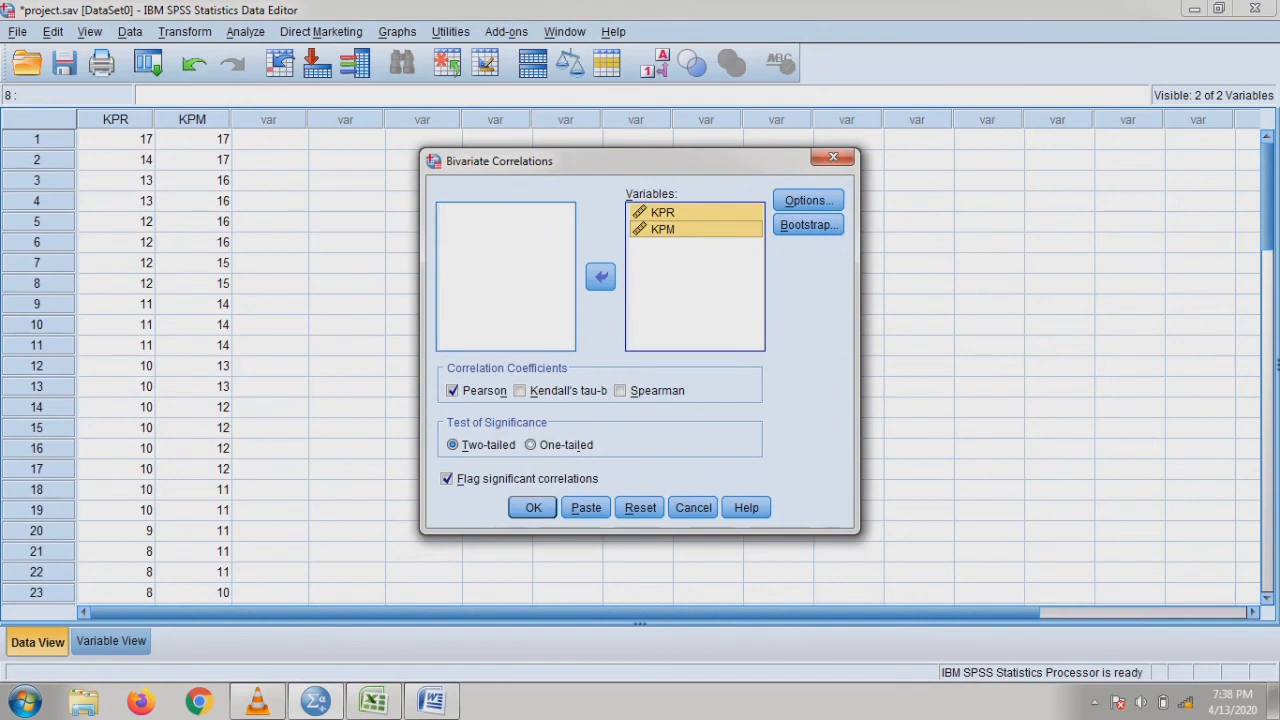
Check the correlation options and try the Kendall's tau-b and Spearman coefficients, then return to Pearson only.
left_click(808, 200)
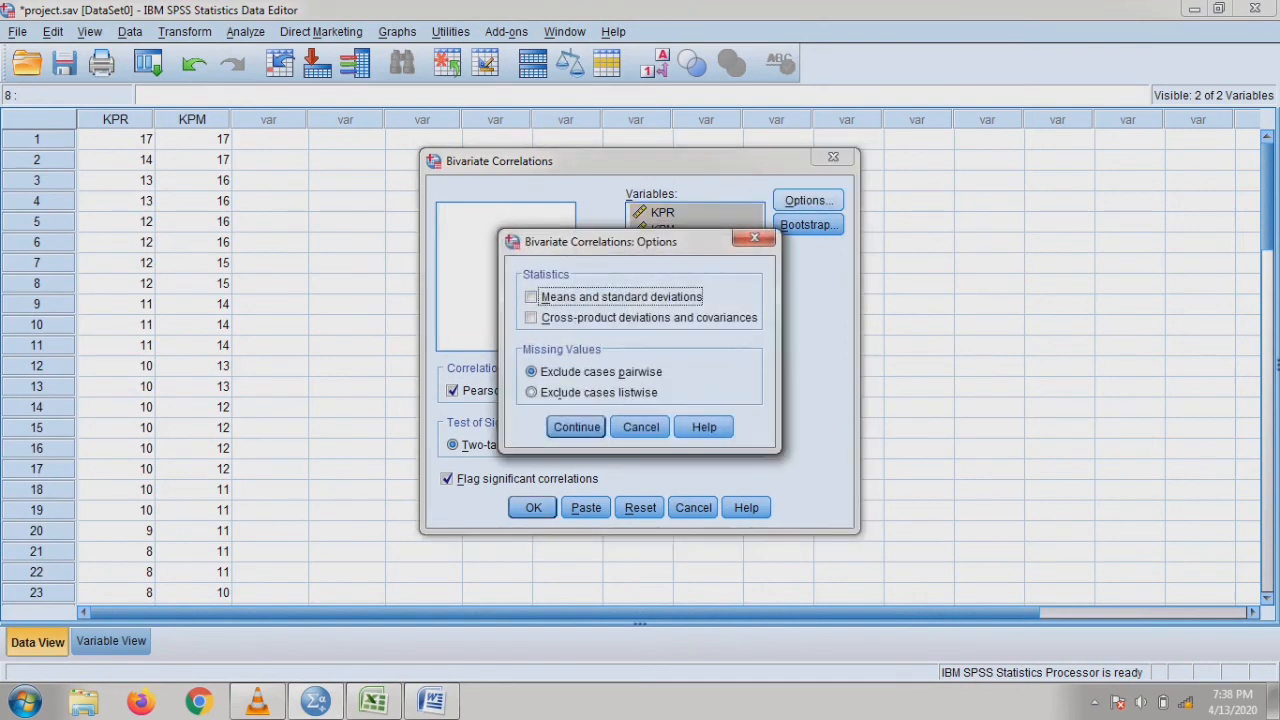
left_click(754, 237)
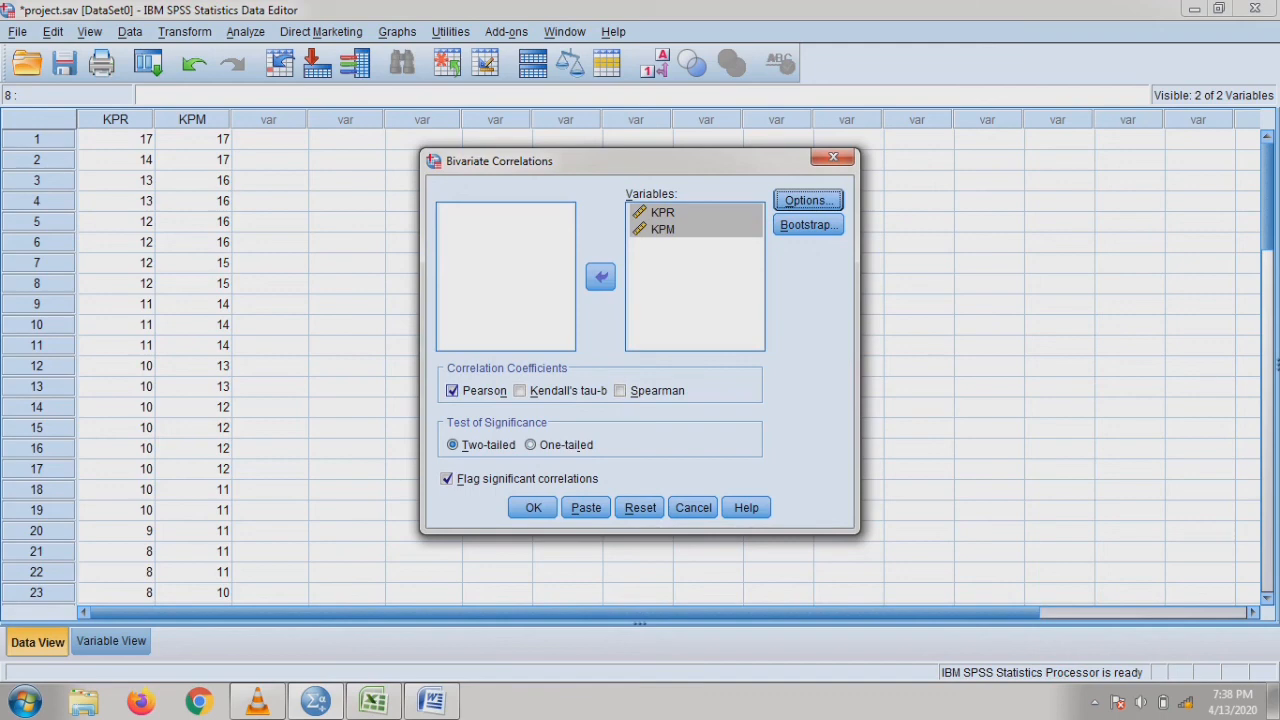
left_click(520, 391)
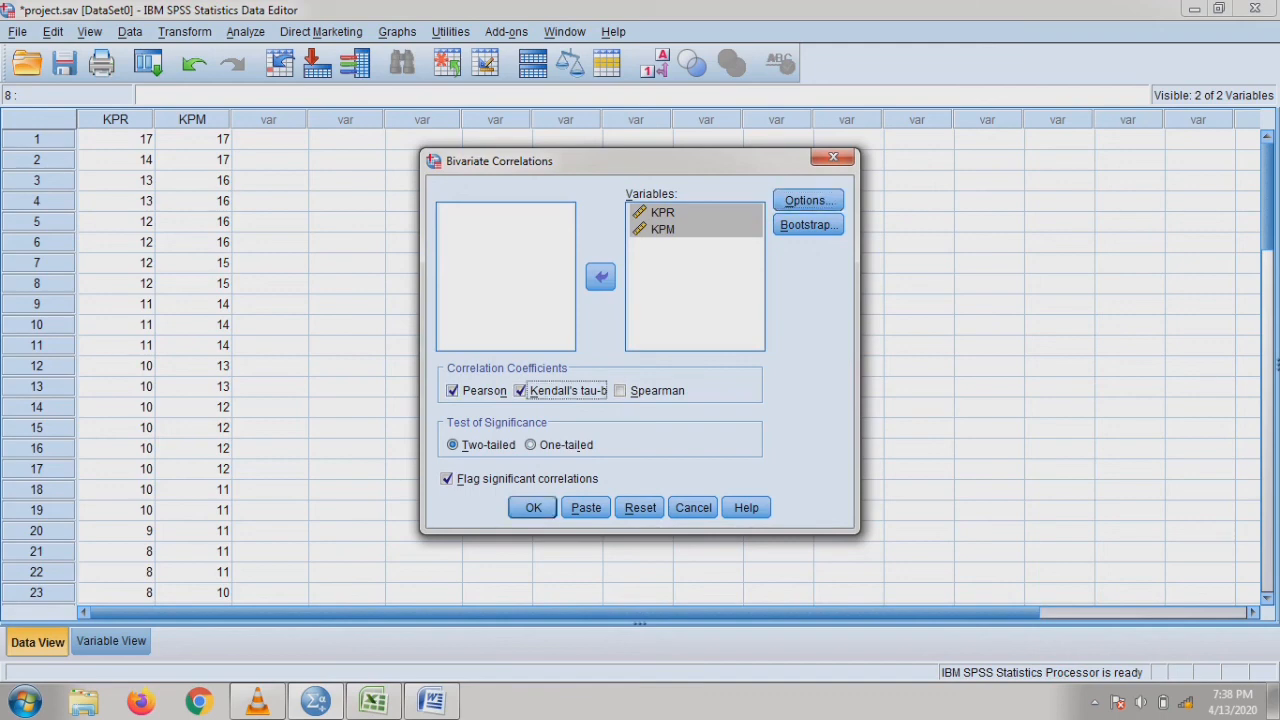
left_click(520, 391)
left_click(620, 391)
left_click(453, 391)
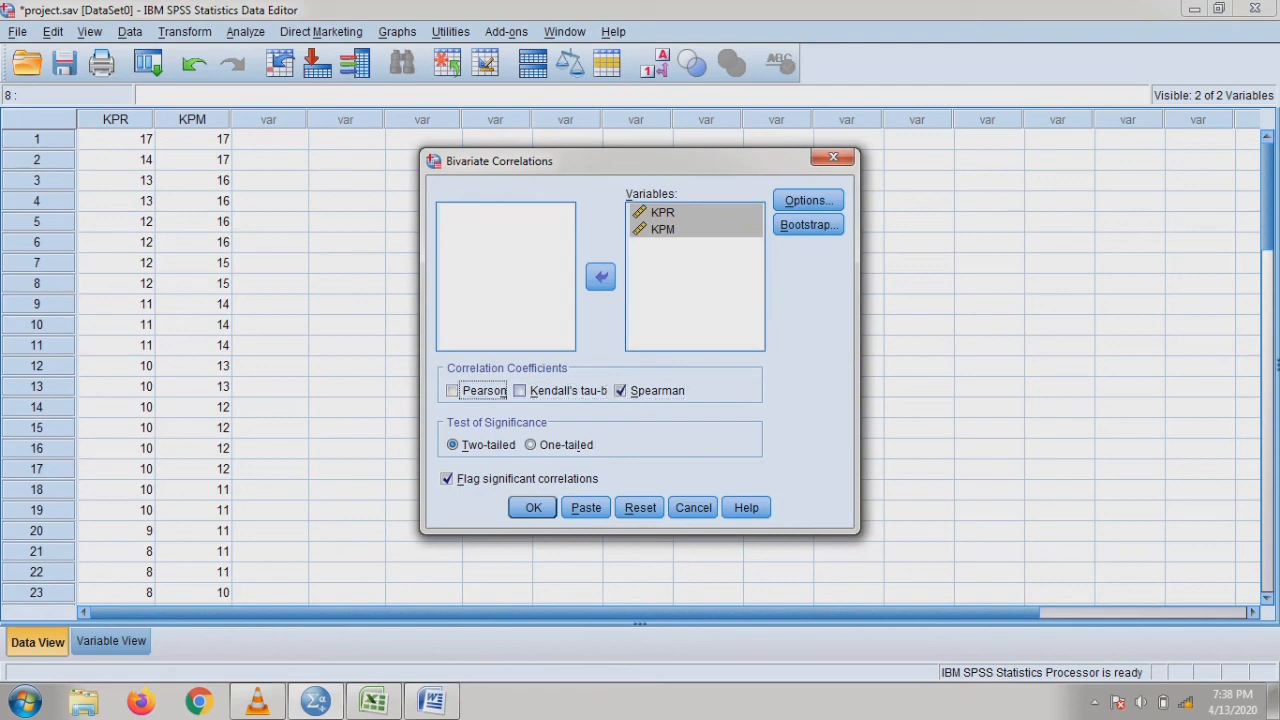
left_click(453, 391)
left_click(520, 391)
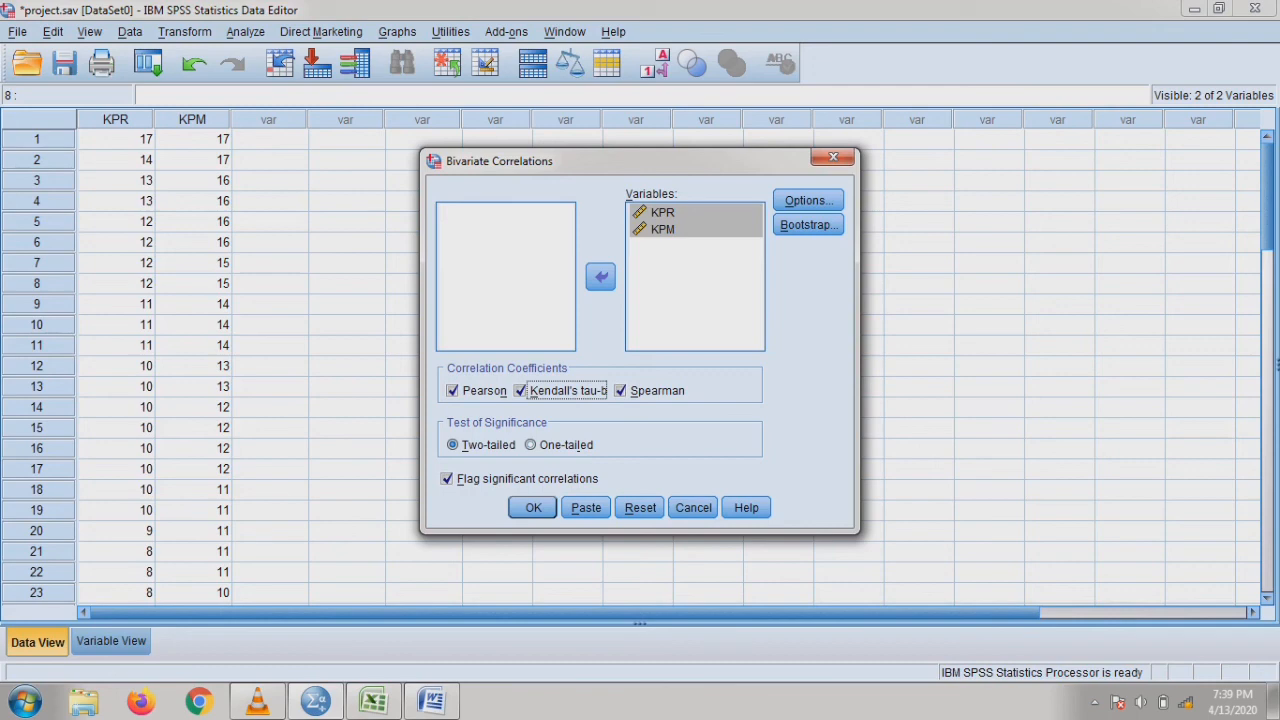
left_click(520, 391)
left_click(620, 391)
Compare the one-tailed and two-tailed significance options, keep Two-tailed, and run the Pearson correlation.
left_click(531, 445)
left_click(453, 445)
left_click(531, 445)
left_click(453, 445)
left_click(531, 445)
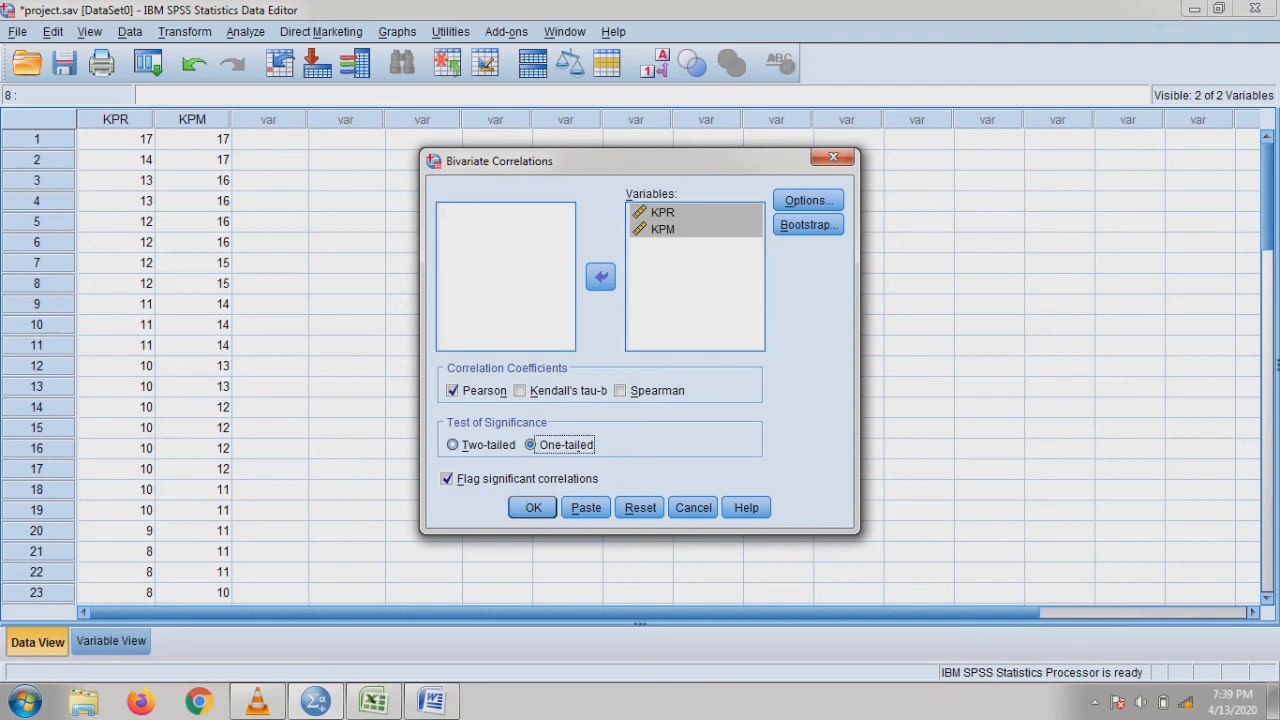
left_click(454, 445)
left_click(533, 507)
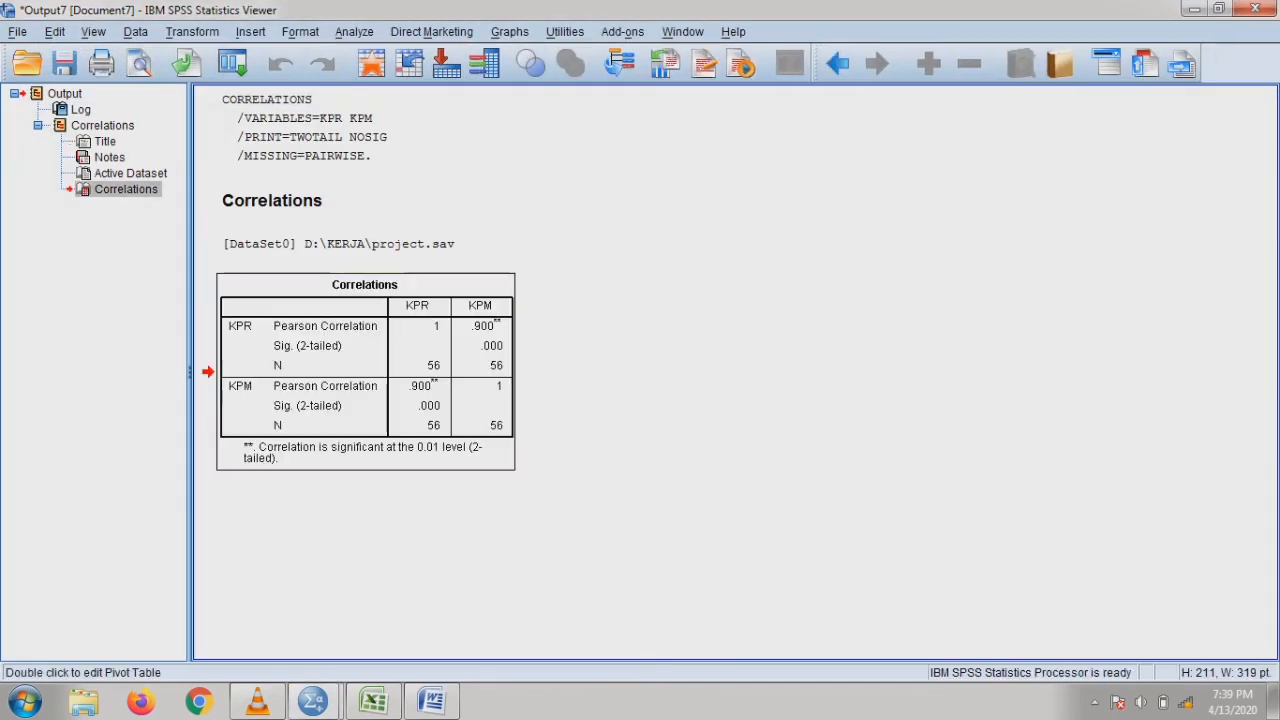
Copy the Correlations table and paste it on an unnumbered line under "Korelasi" in the Word document.
right_click(374, 358)
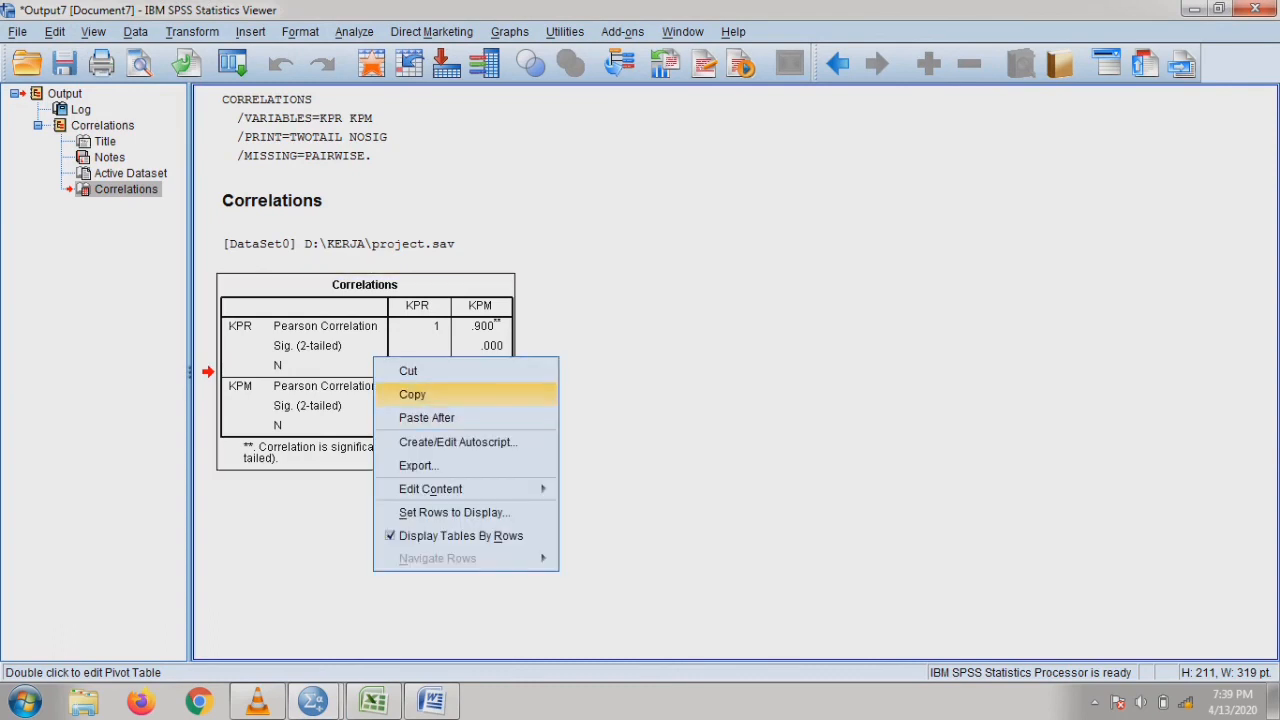
left_click(400, 392)
left_click(432, 700)
scroll(955, 400, "down", 10)
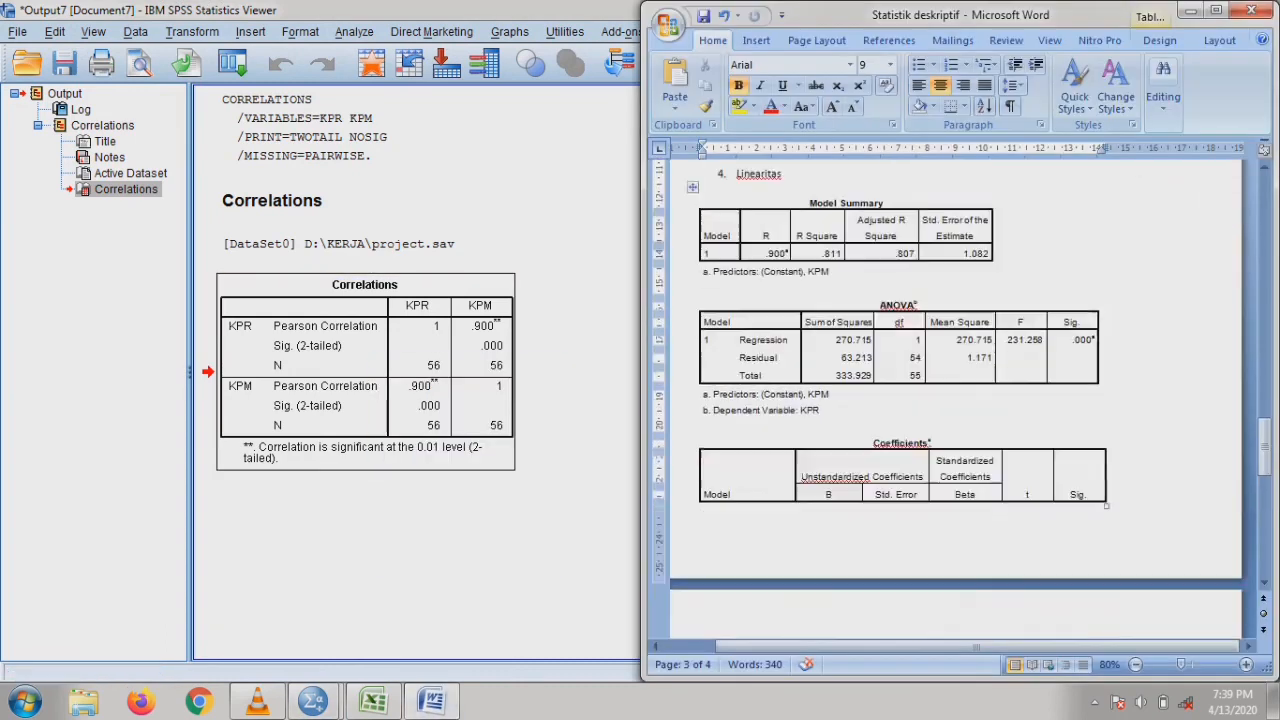
left_click(775, 424)
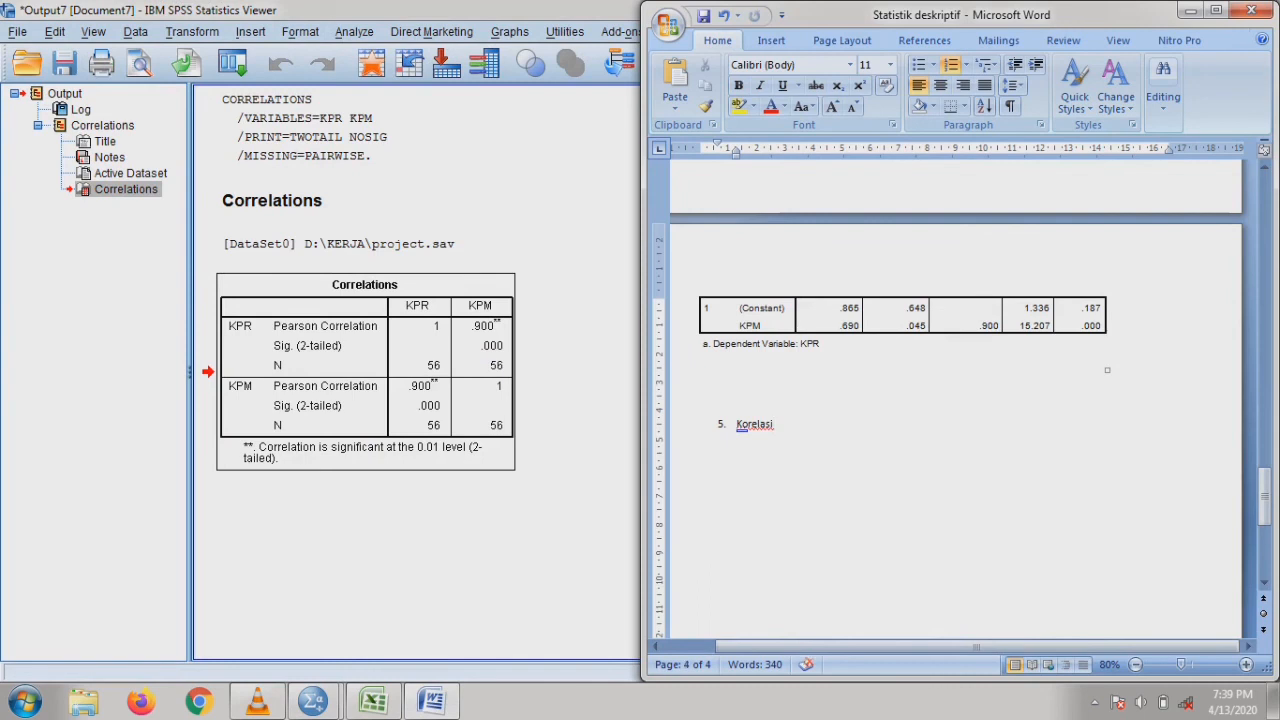
key("Return")
key("BackSpace")
key("ctrl+v")
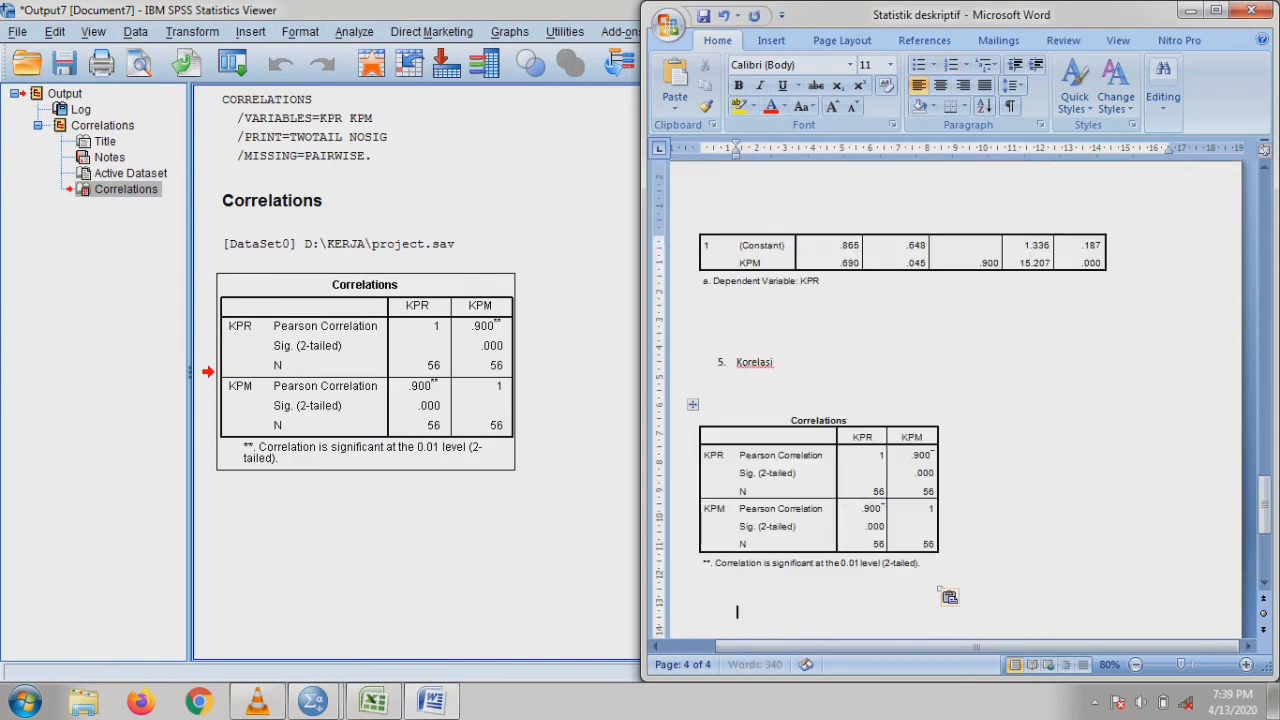
Return to SPSS and close the correlation output without saving it.
left_click(530, 128)
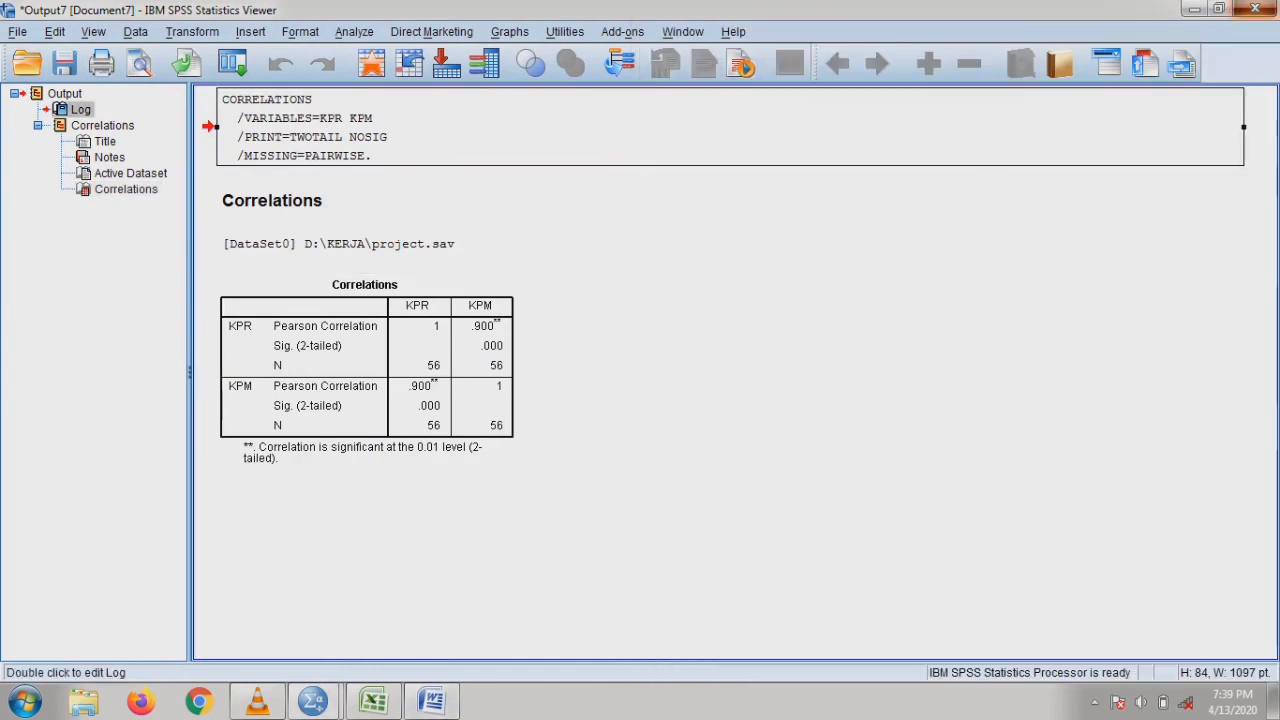
left_click(1255, 9)
left_click(639, 374)
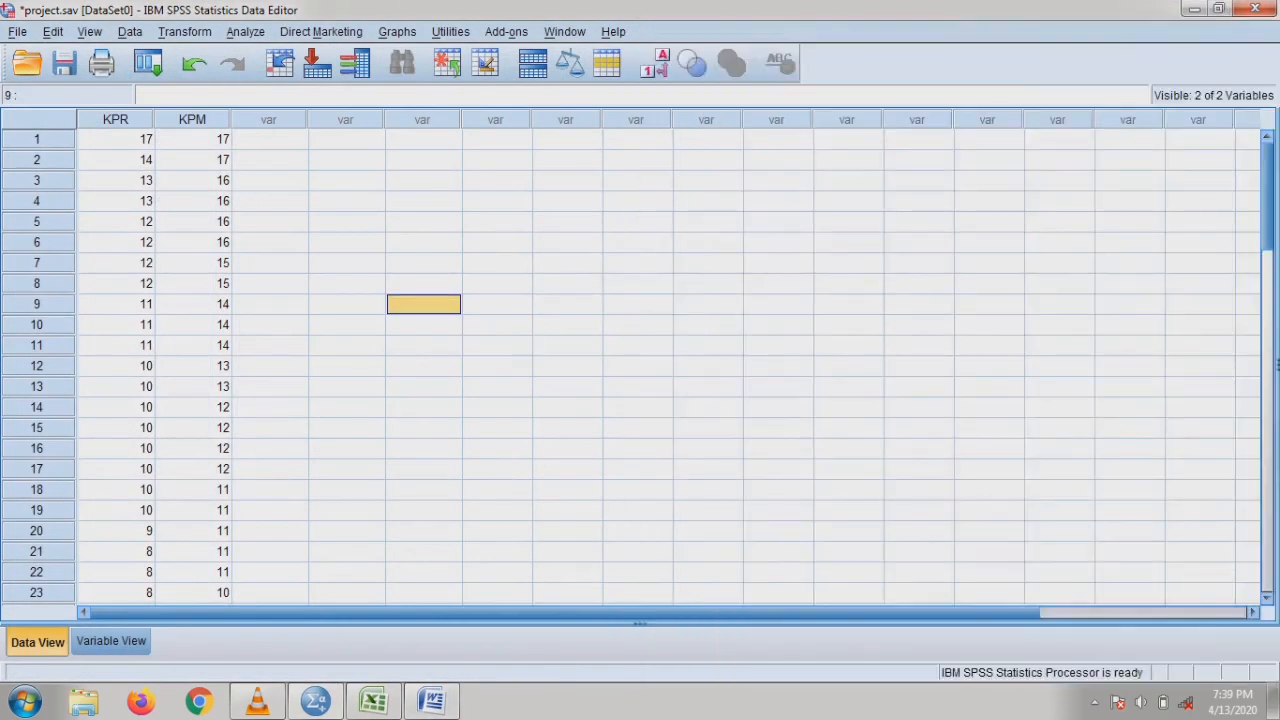
left_click(194, 139)
Switch to the Word document and review the descriptive statistics, normality and homogeneity results from the beginning.
left_click(432, 701)
left_click(874, 491)
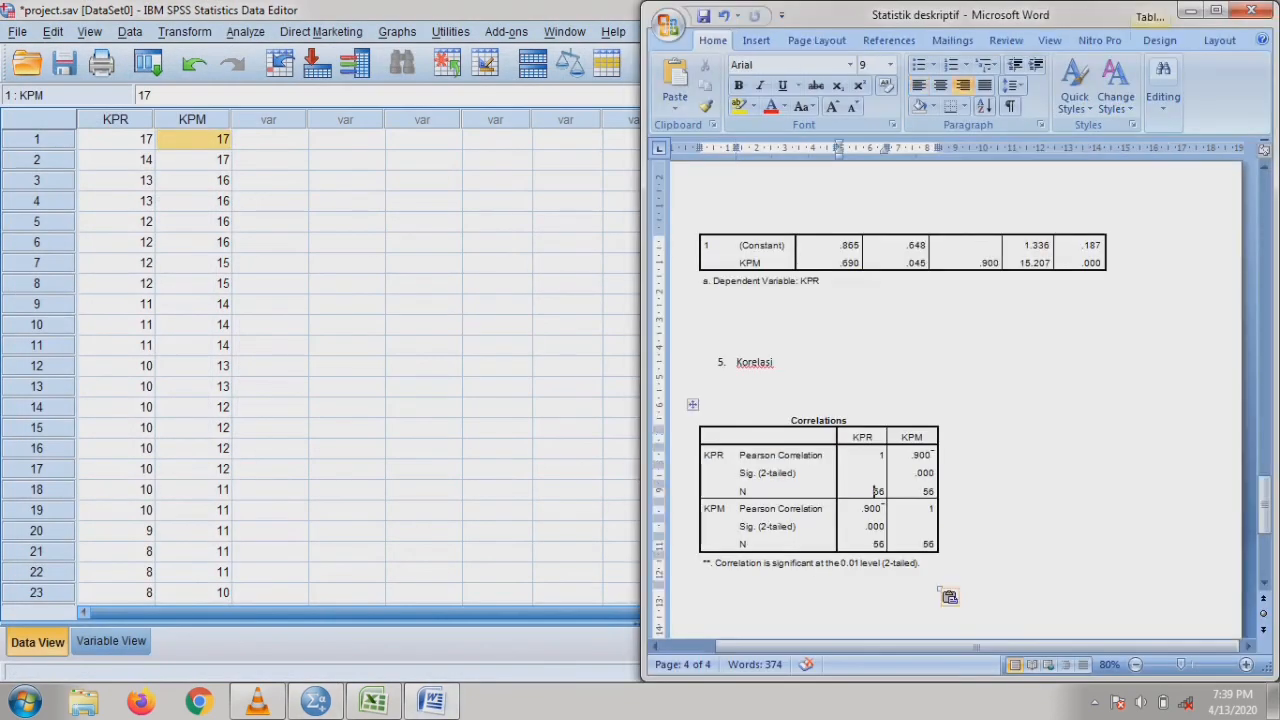
scroll(875, 491, "up", 20)
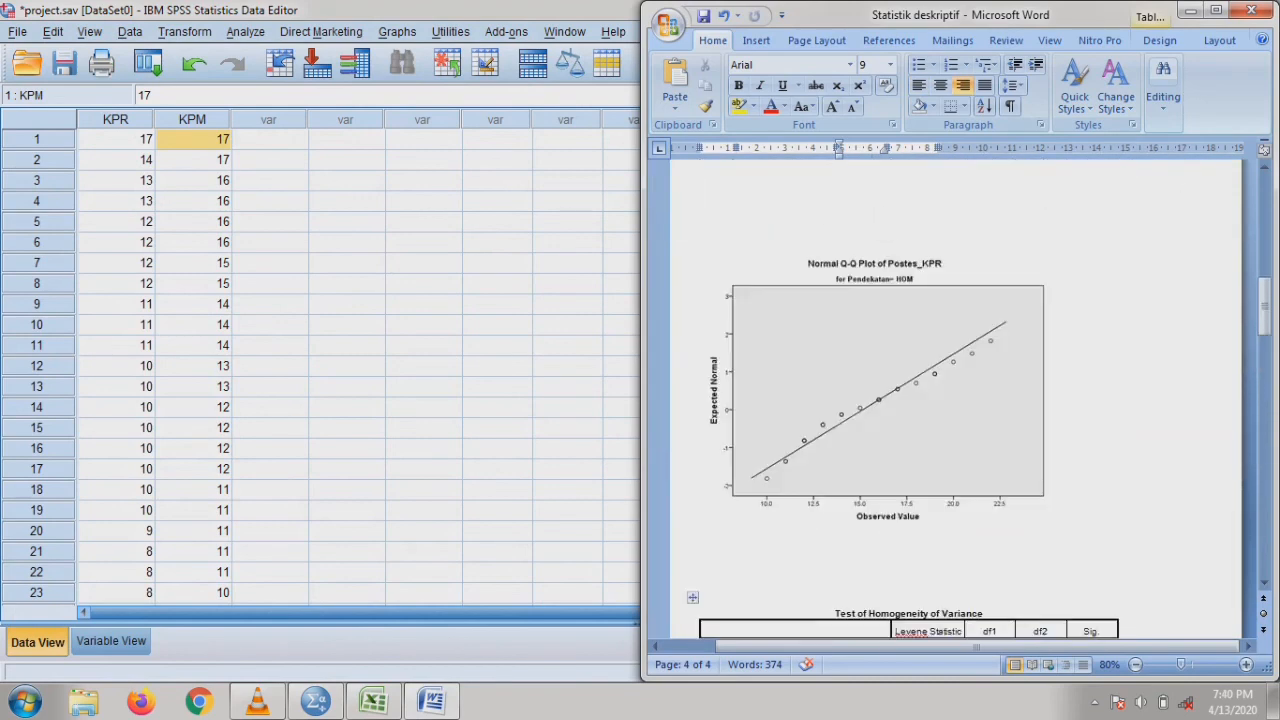
scroll(875, 491, "up", 10)
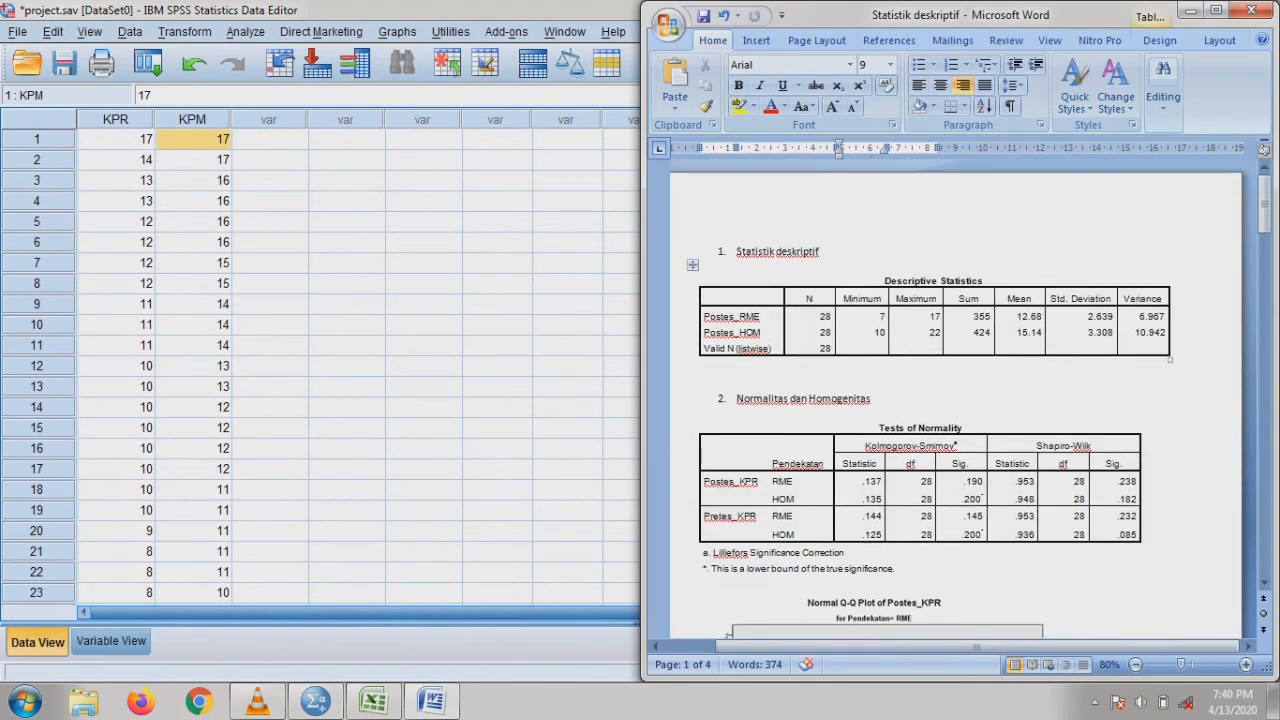
left_click(821, 252)
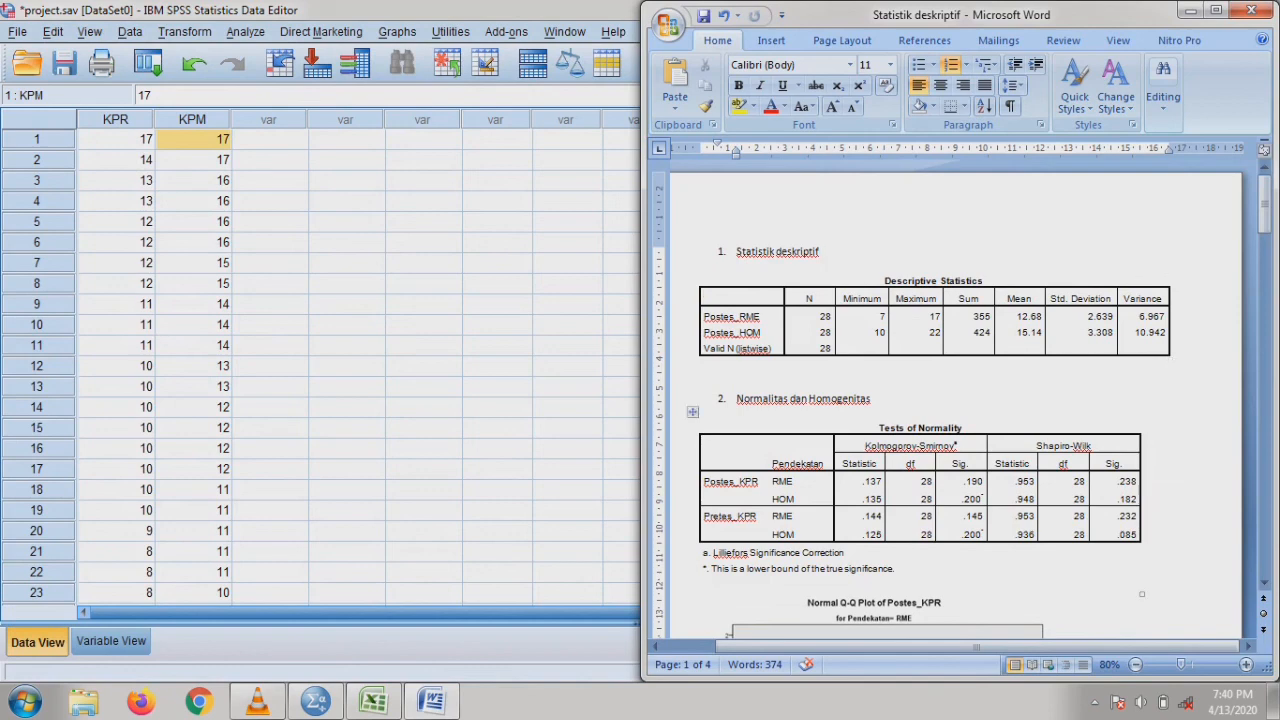
left_click(965, 481)
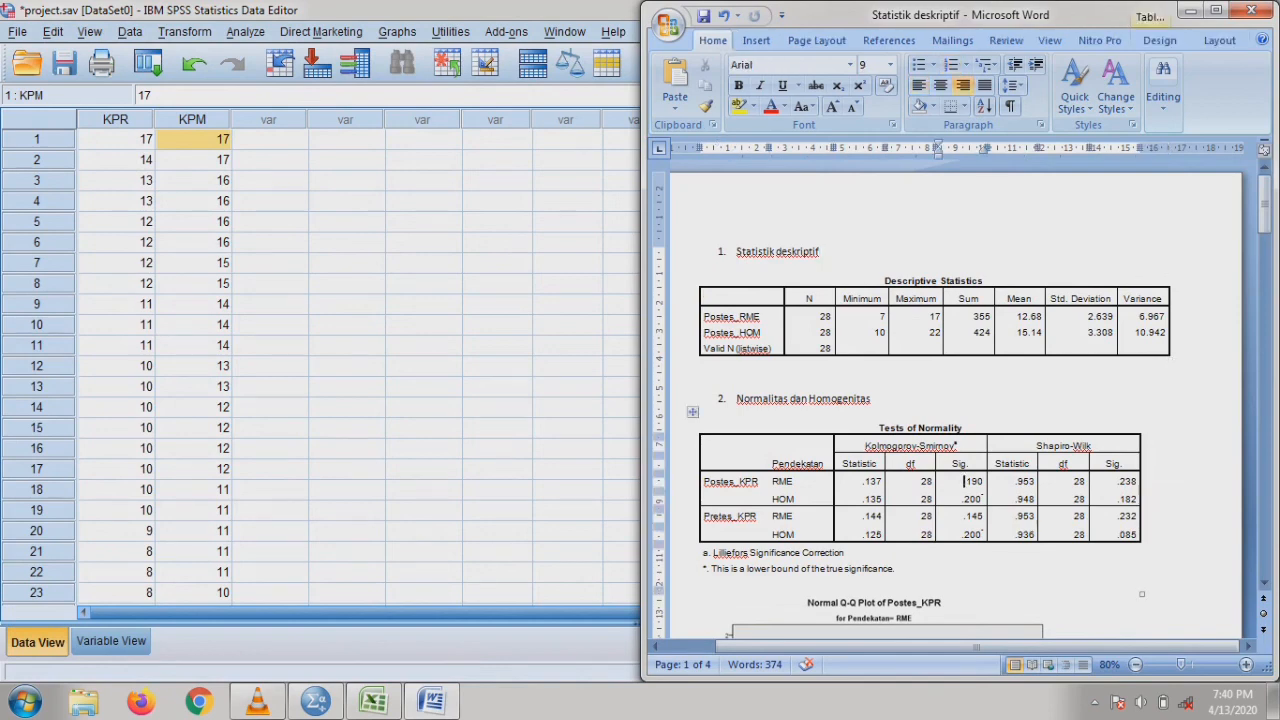
scroll(955, 400, "down", 5)
scroll(955, 400, "up", 5)
scroll(964, 481, "down", 10)
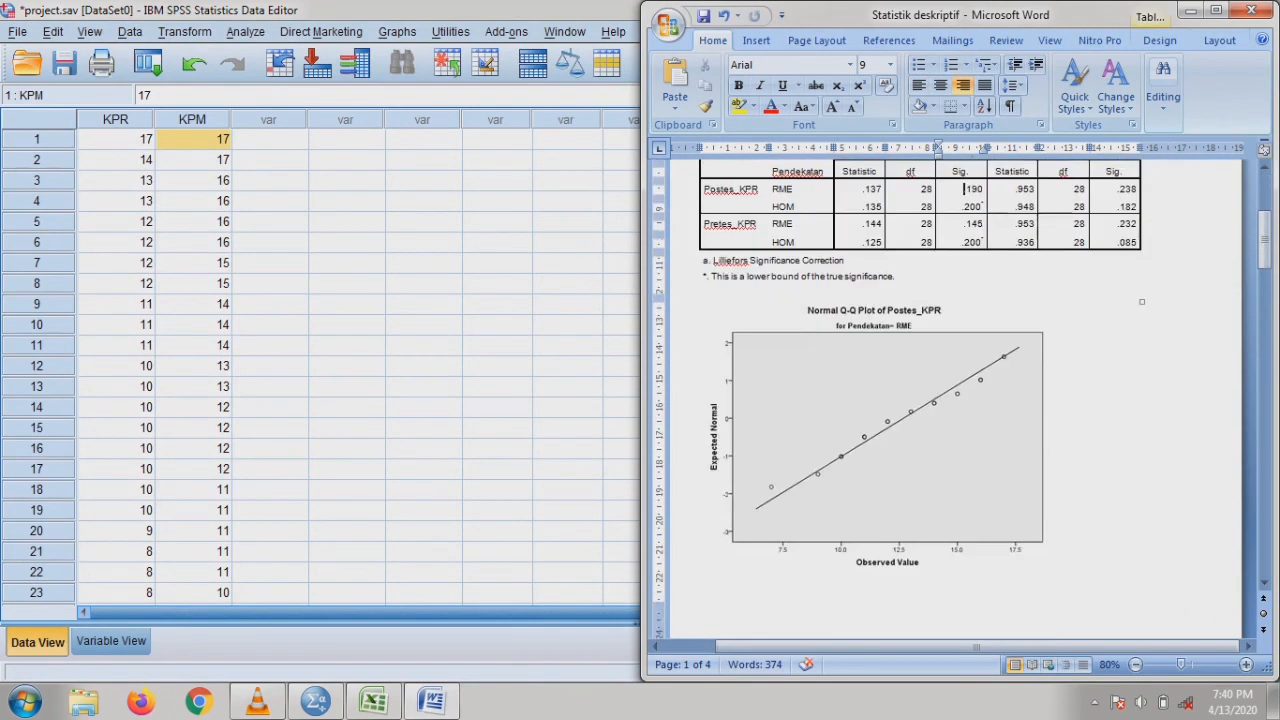
scroll(964, 481, "down", 8)
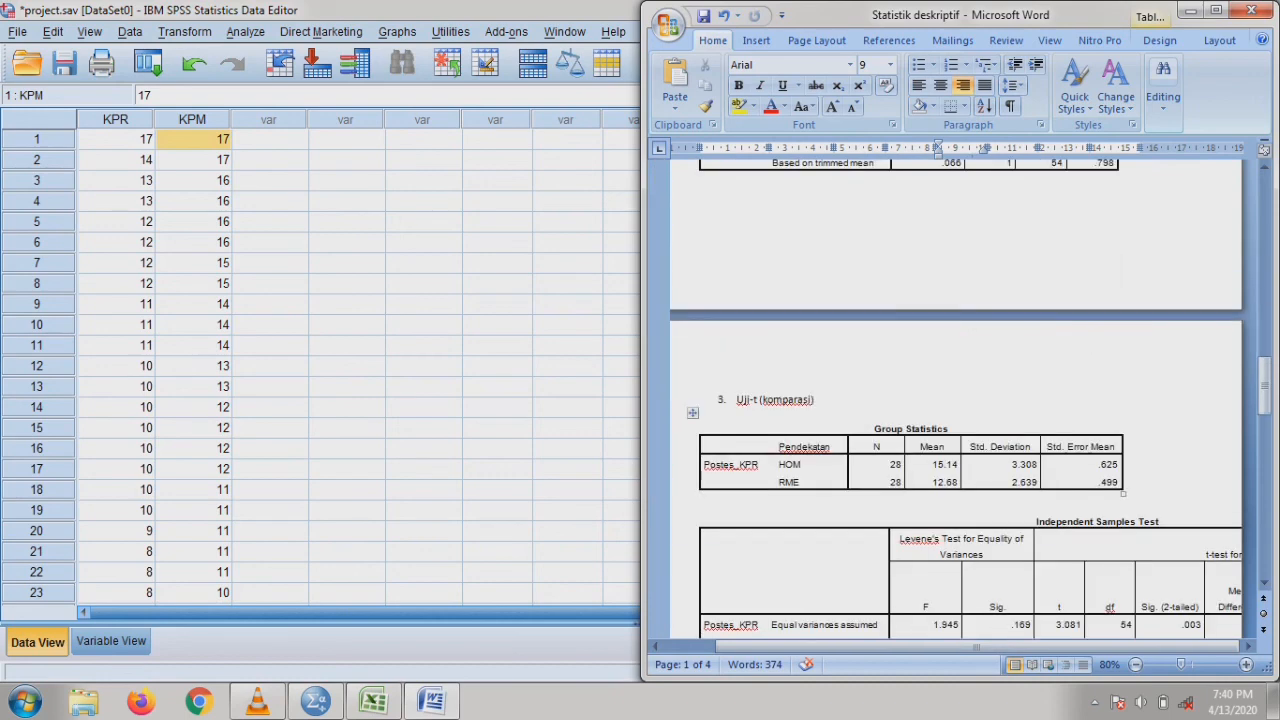
Review the "Uji-t (komparasi)" and "Linearitas" sections with their tables, selecting each heading.
left_click_drag(737, 400, 818, 400)
scroll(818, 400, "down", 10)
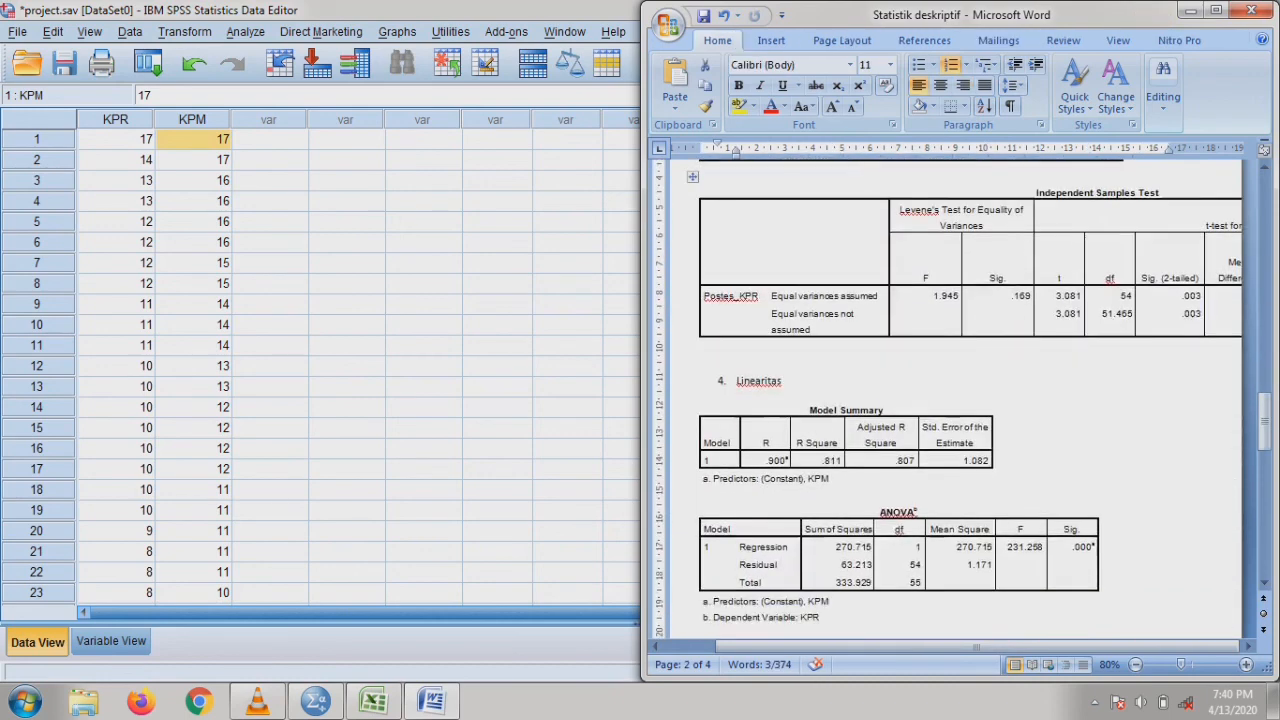
scroll(950, 400, "down", 5)
scroll(950, 400, "up", 8)
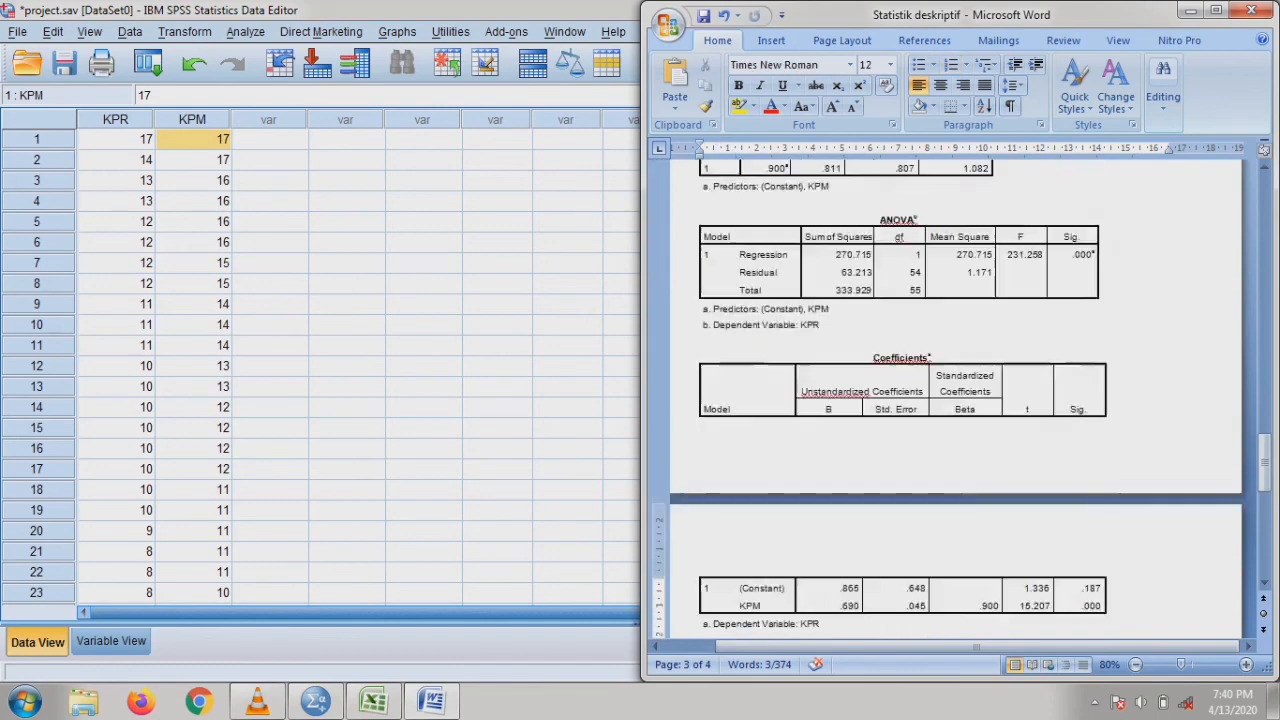
left_click_drag(737, 307, 786, 308)
Delete the extra blank line between the "Korelasi" heading and the Correlations table.
scroll(786, 308, "down", 3)
scroll(950, 400, "down", 5)
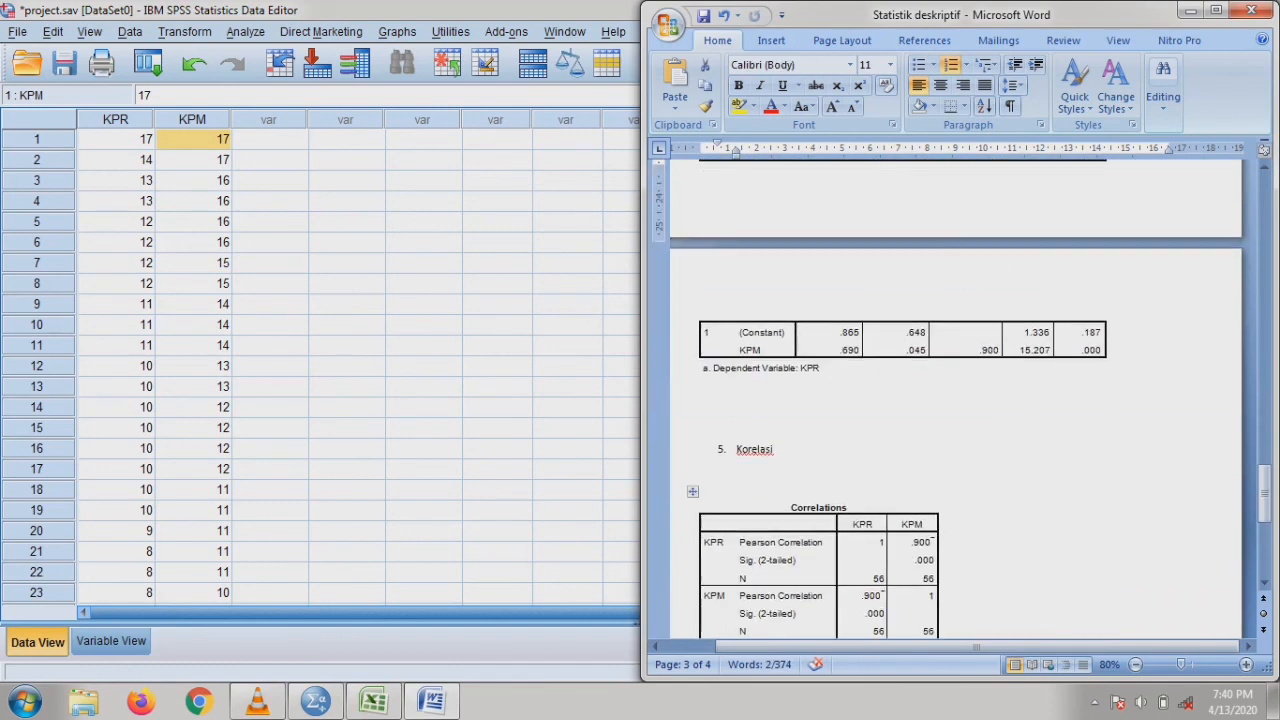
left_click(738, 464)
key("Delete")
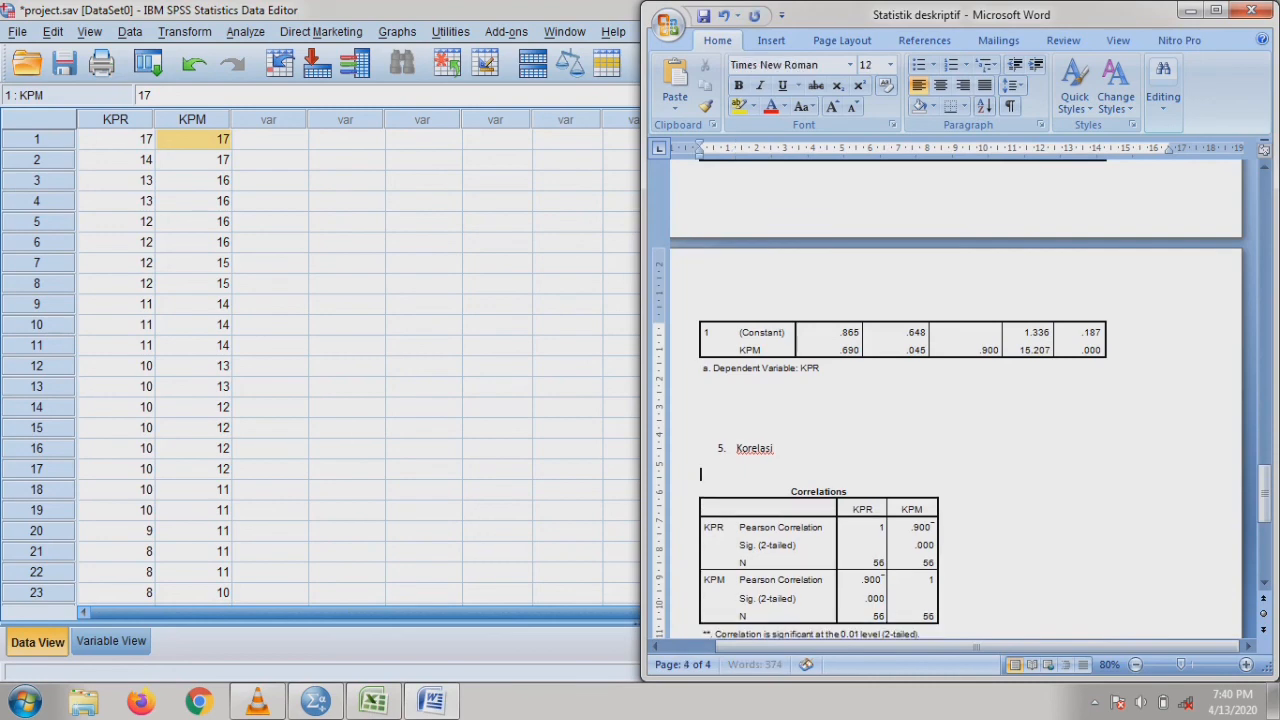
Return to SPSS and look through the available analysis categories, including Correlate, General Linear Model and Generalized Linear Models, without running any.
left_click(497, 284)
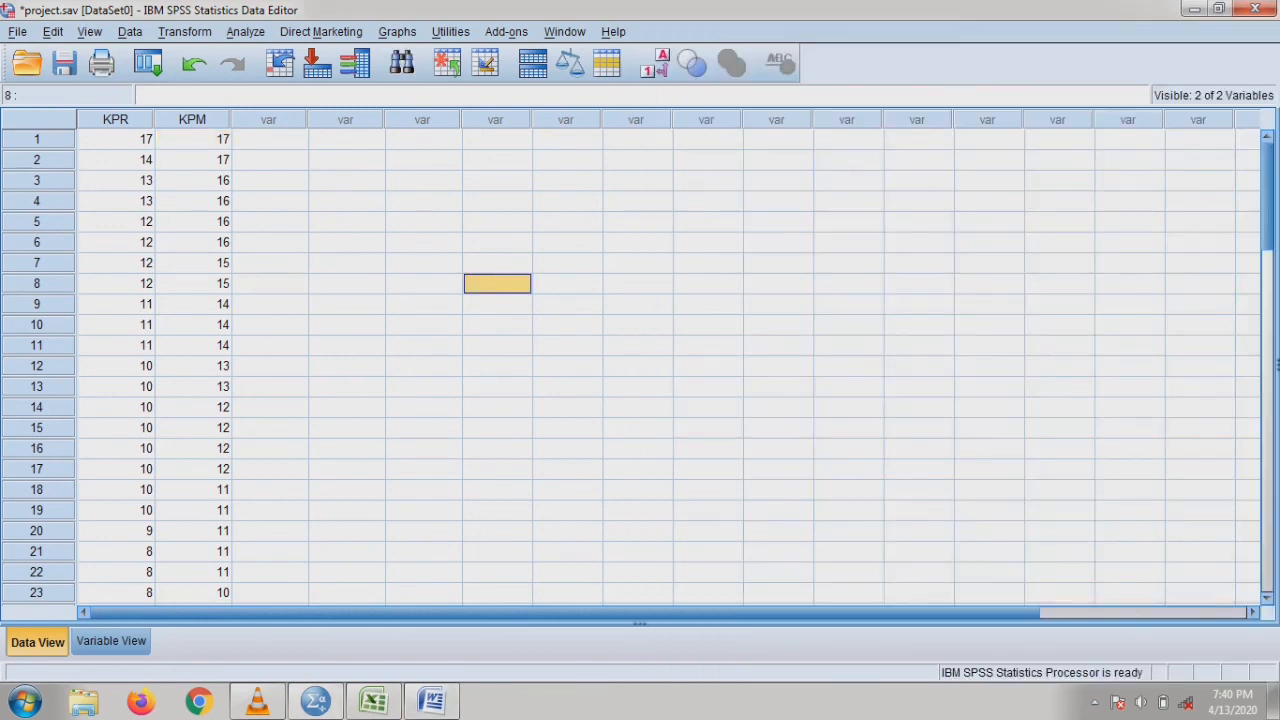
key("alt+a")
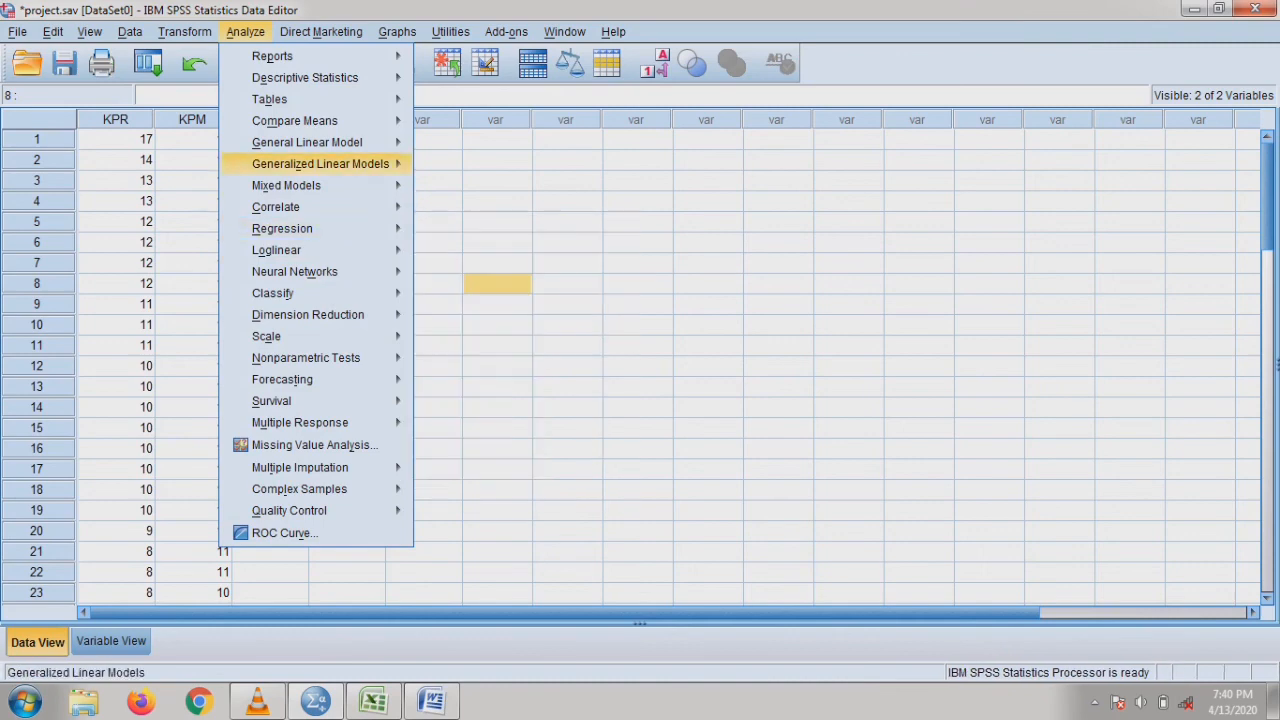
key("Down")
key("Up")
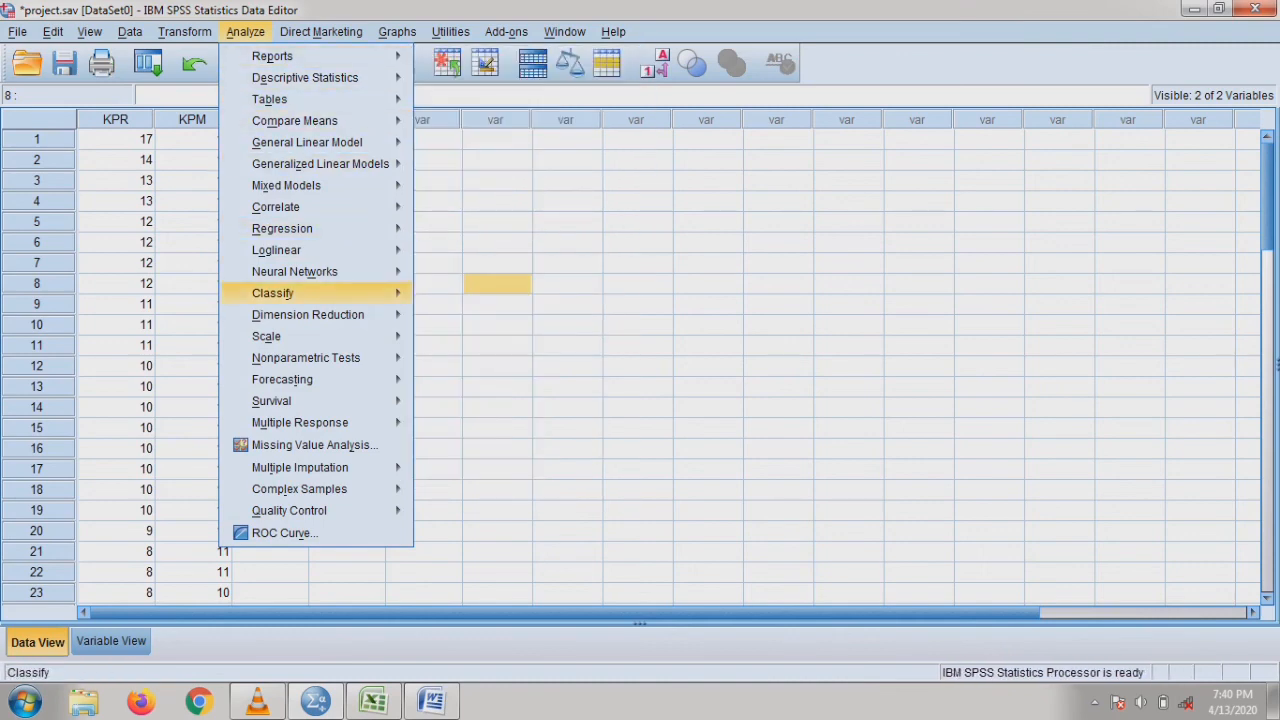
mouse_move(276, 207)
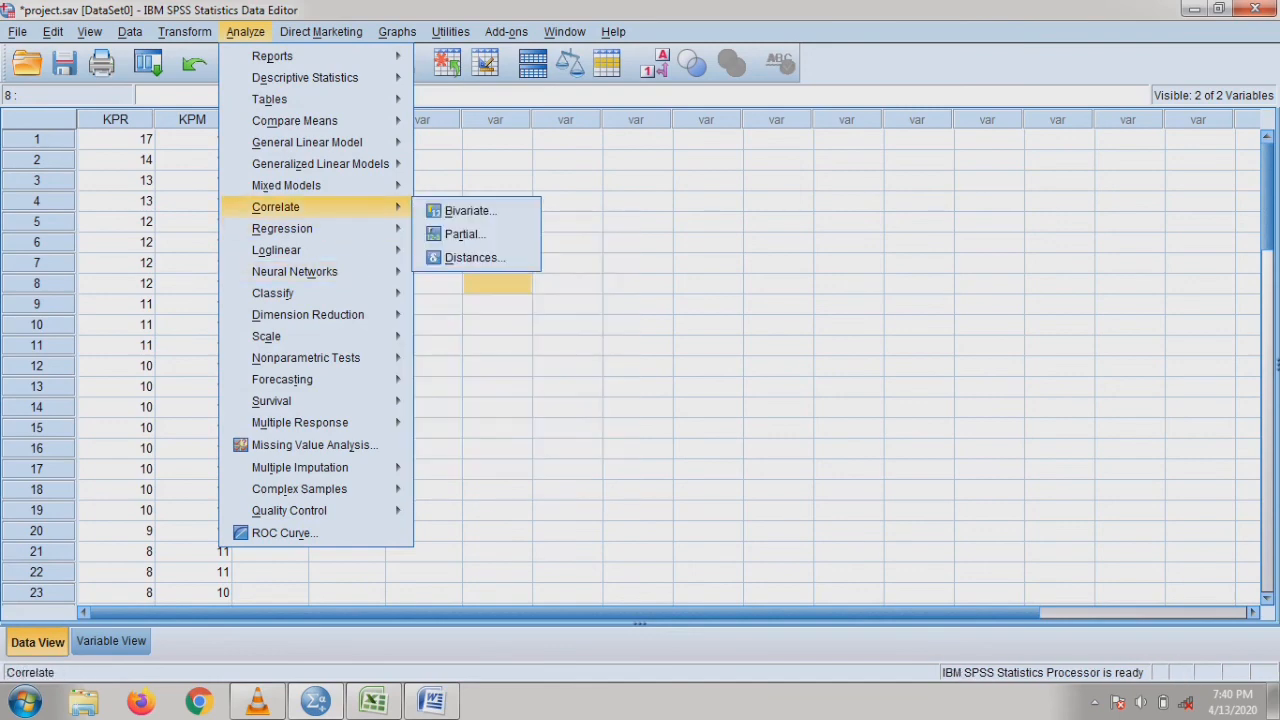
key("Up")
key("Up")
key("Up")
key("Up")
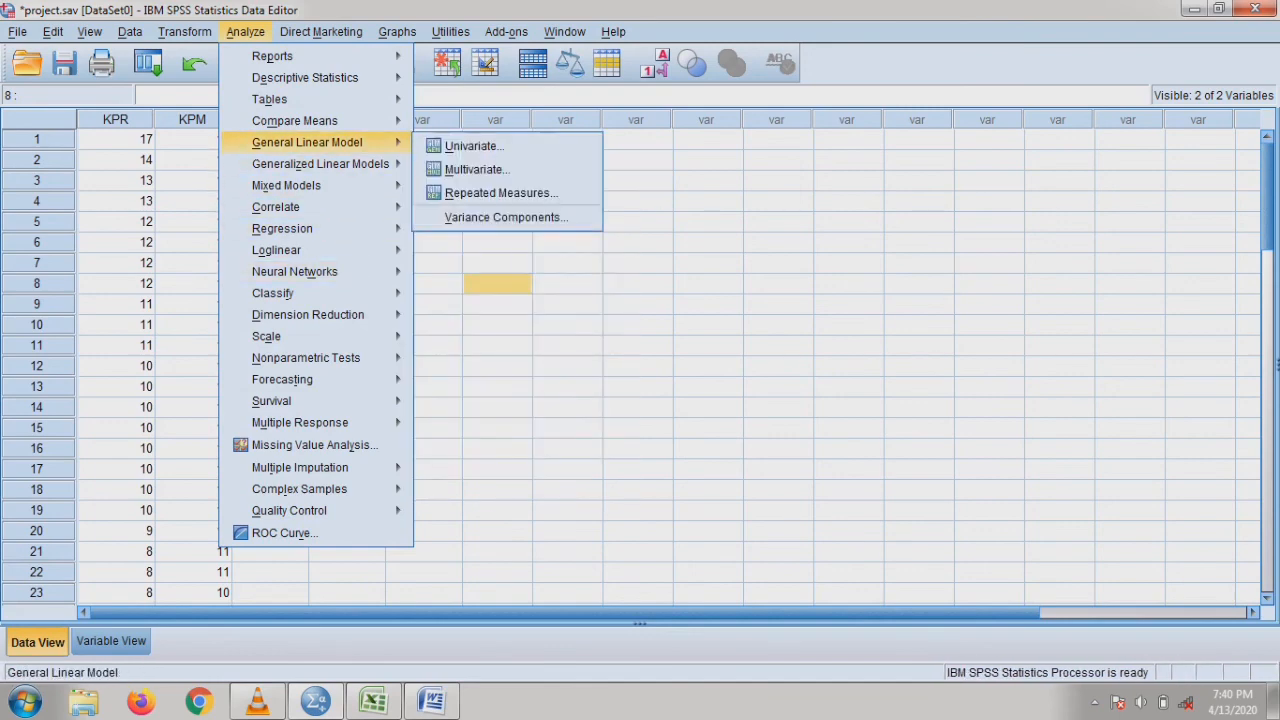
key("Down")
key("Down")
key("Up")
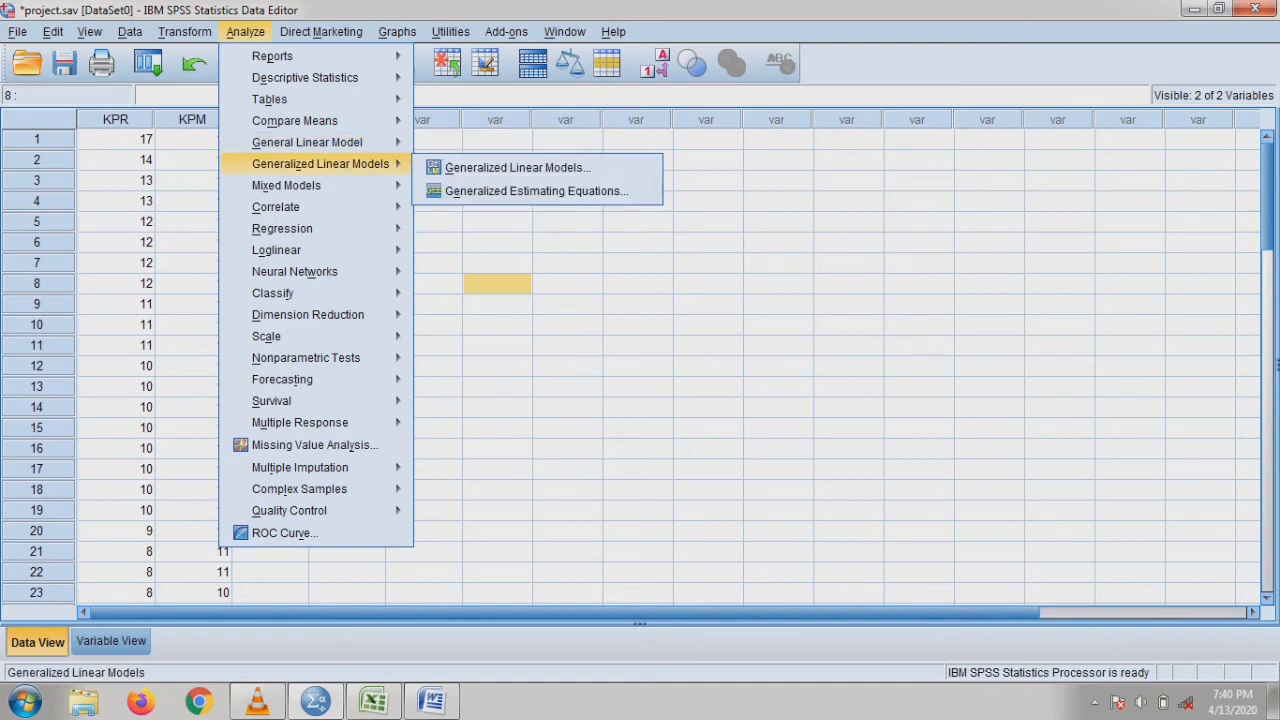
left_click(637, 490)
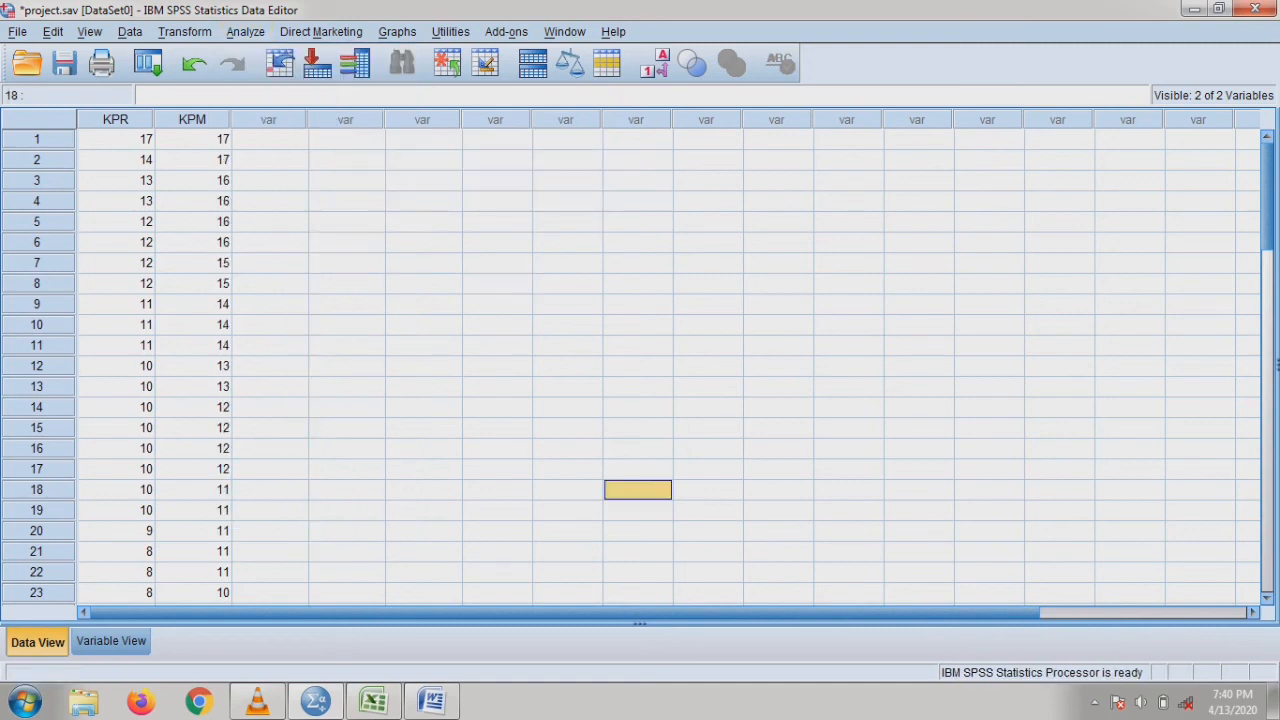